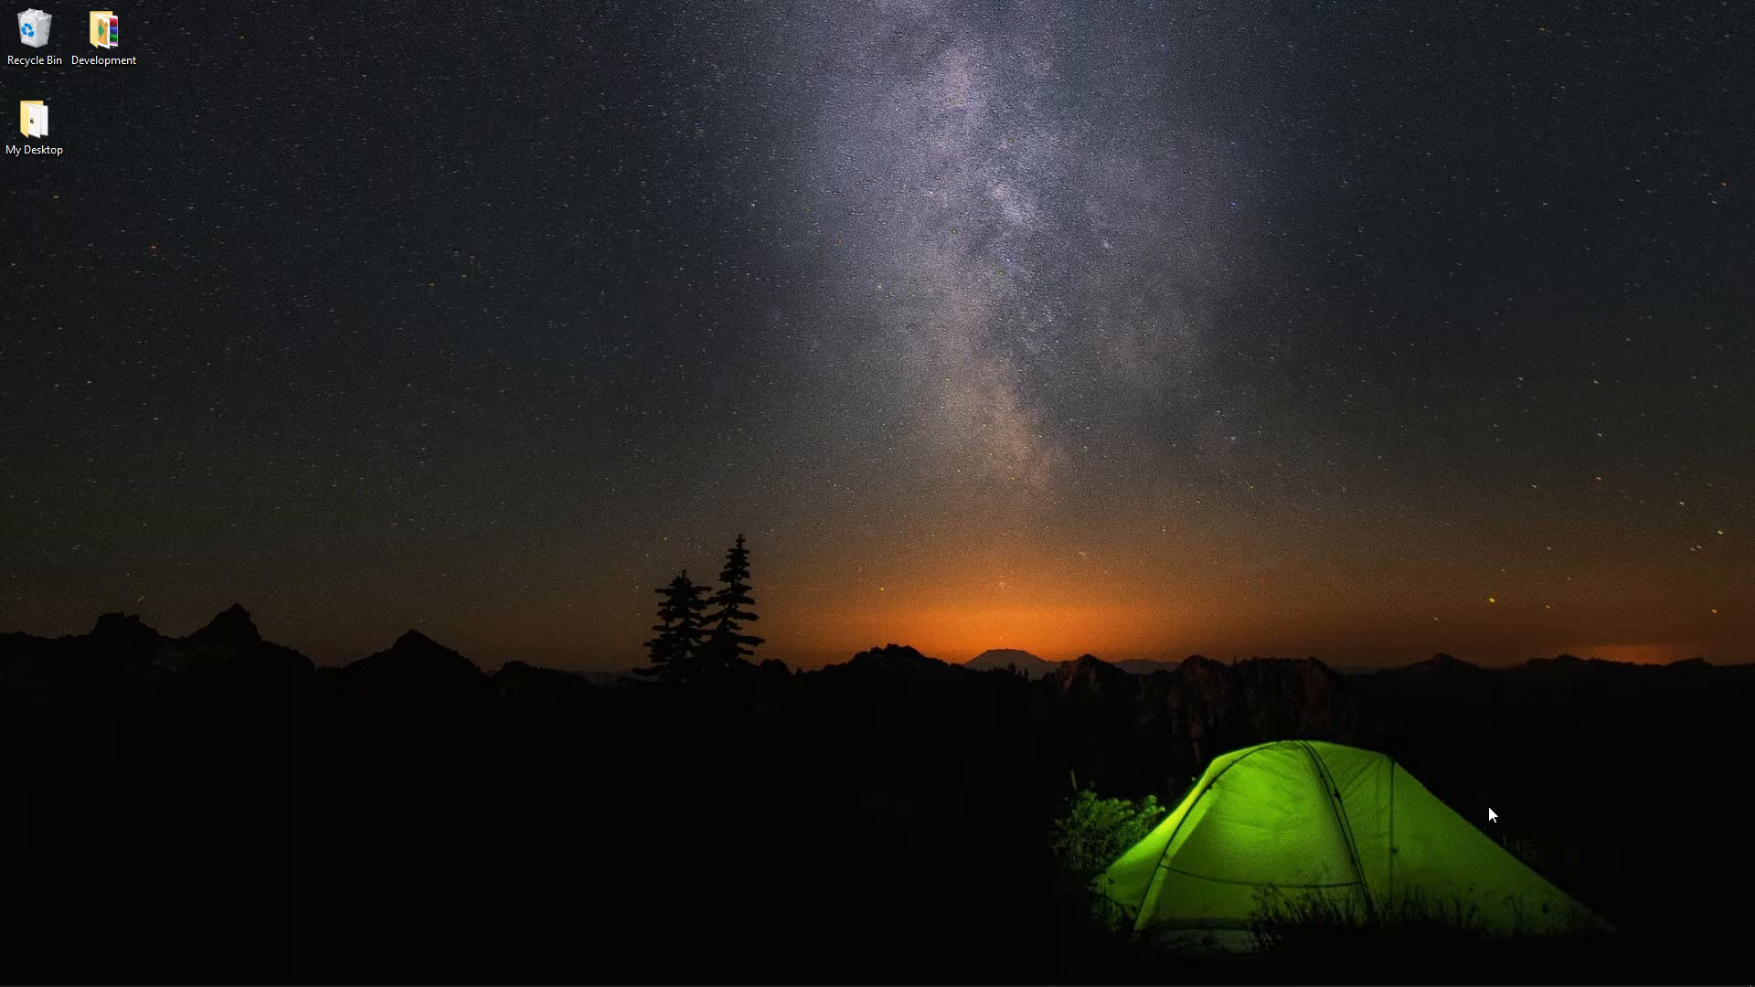
- Switch to Chrome, search Google for "setting up 5m server" and open the FiveM Documentation page on setting up a server
key(alt+Tab)
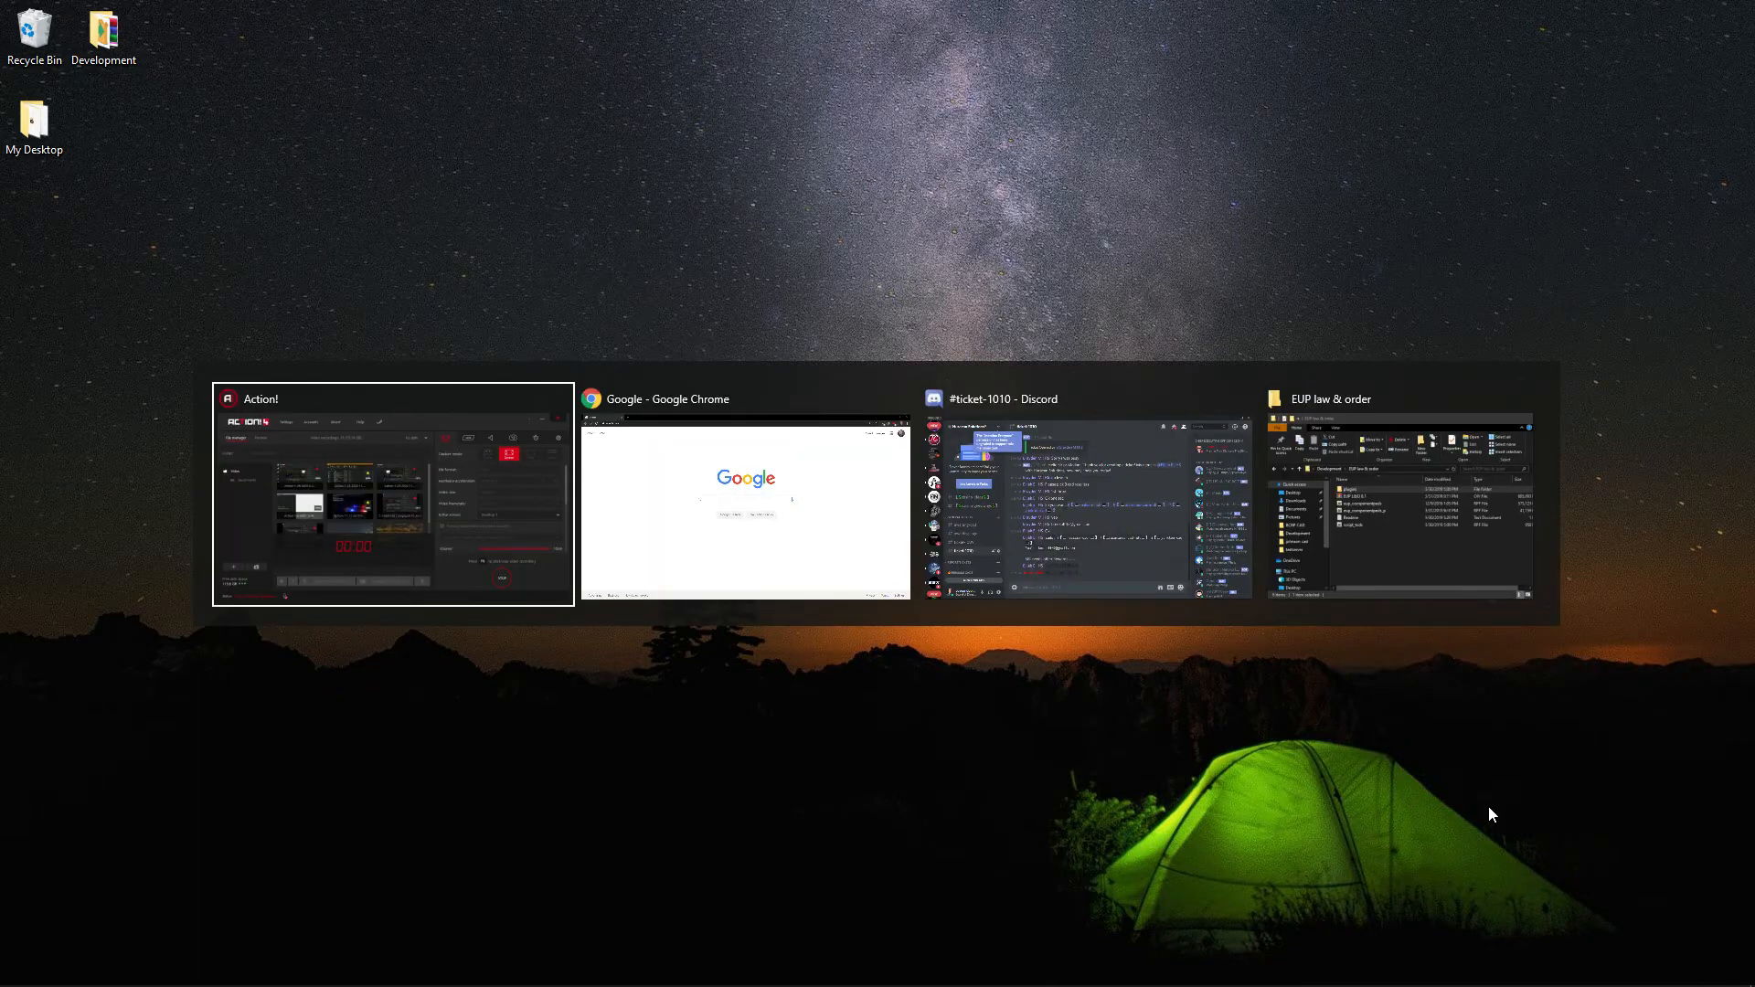
key(alt+Tab)
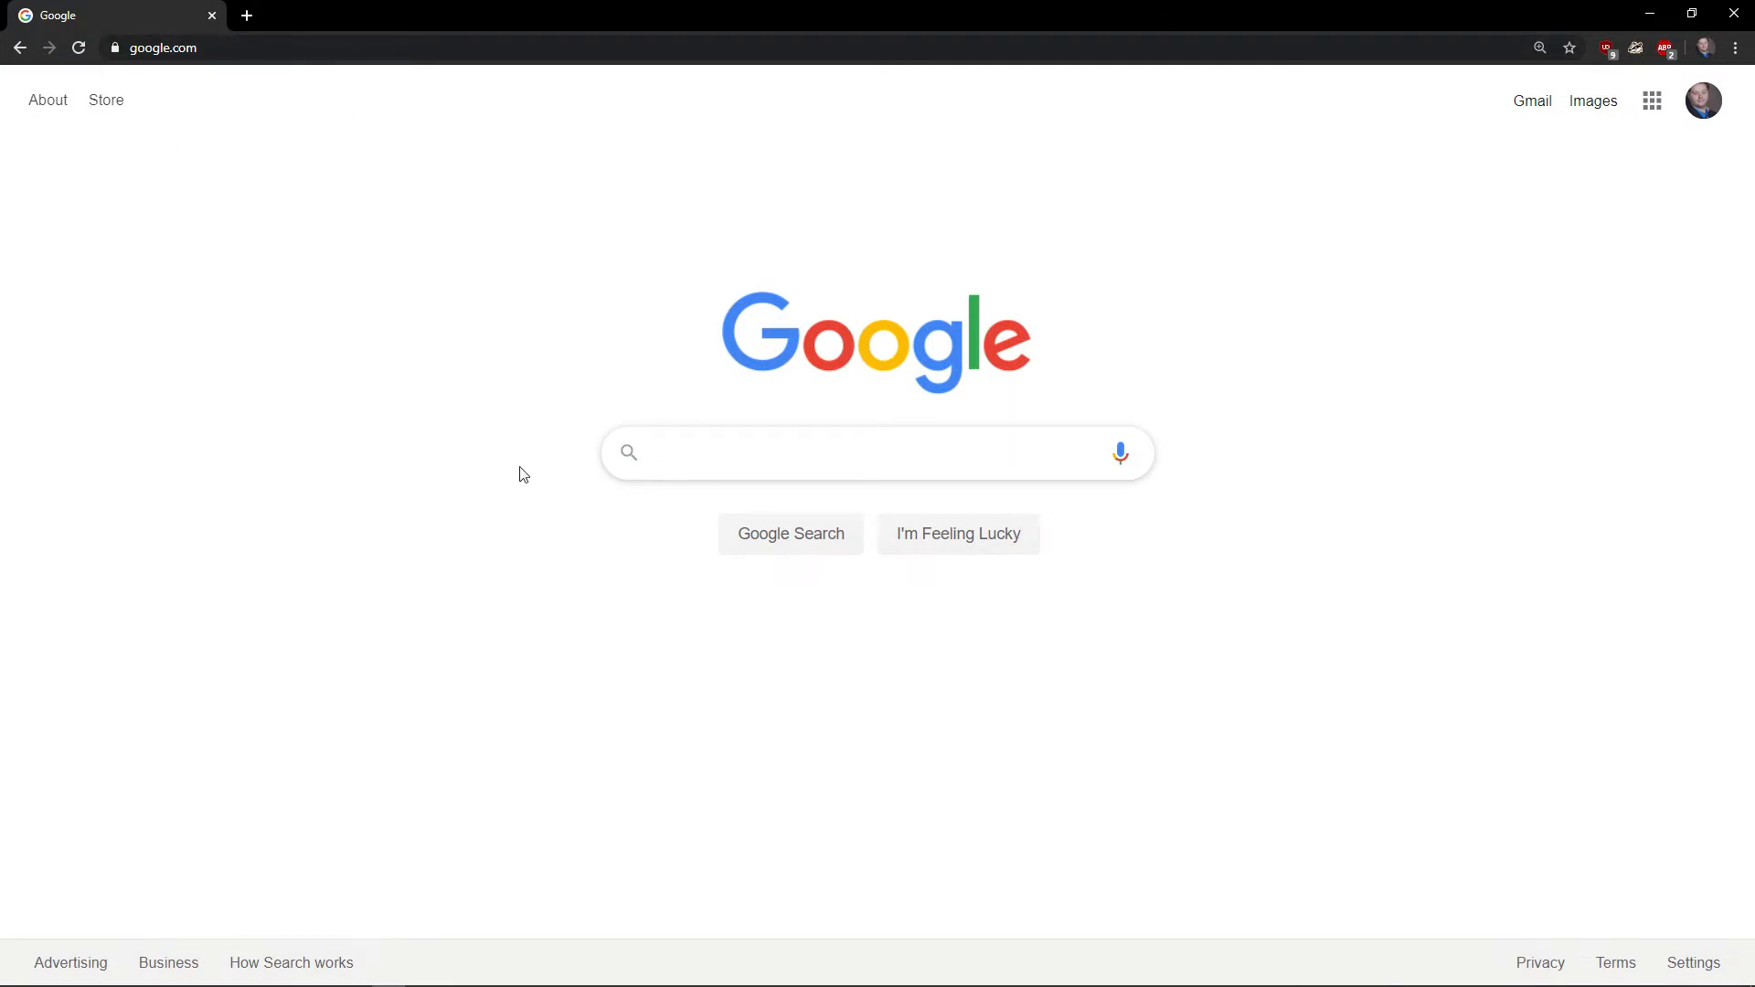
click(691, 457)
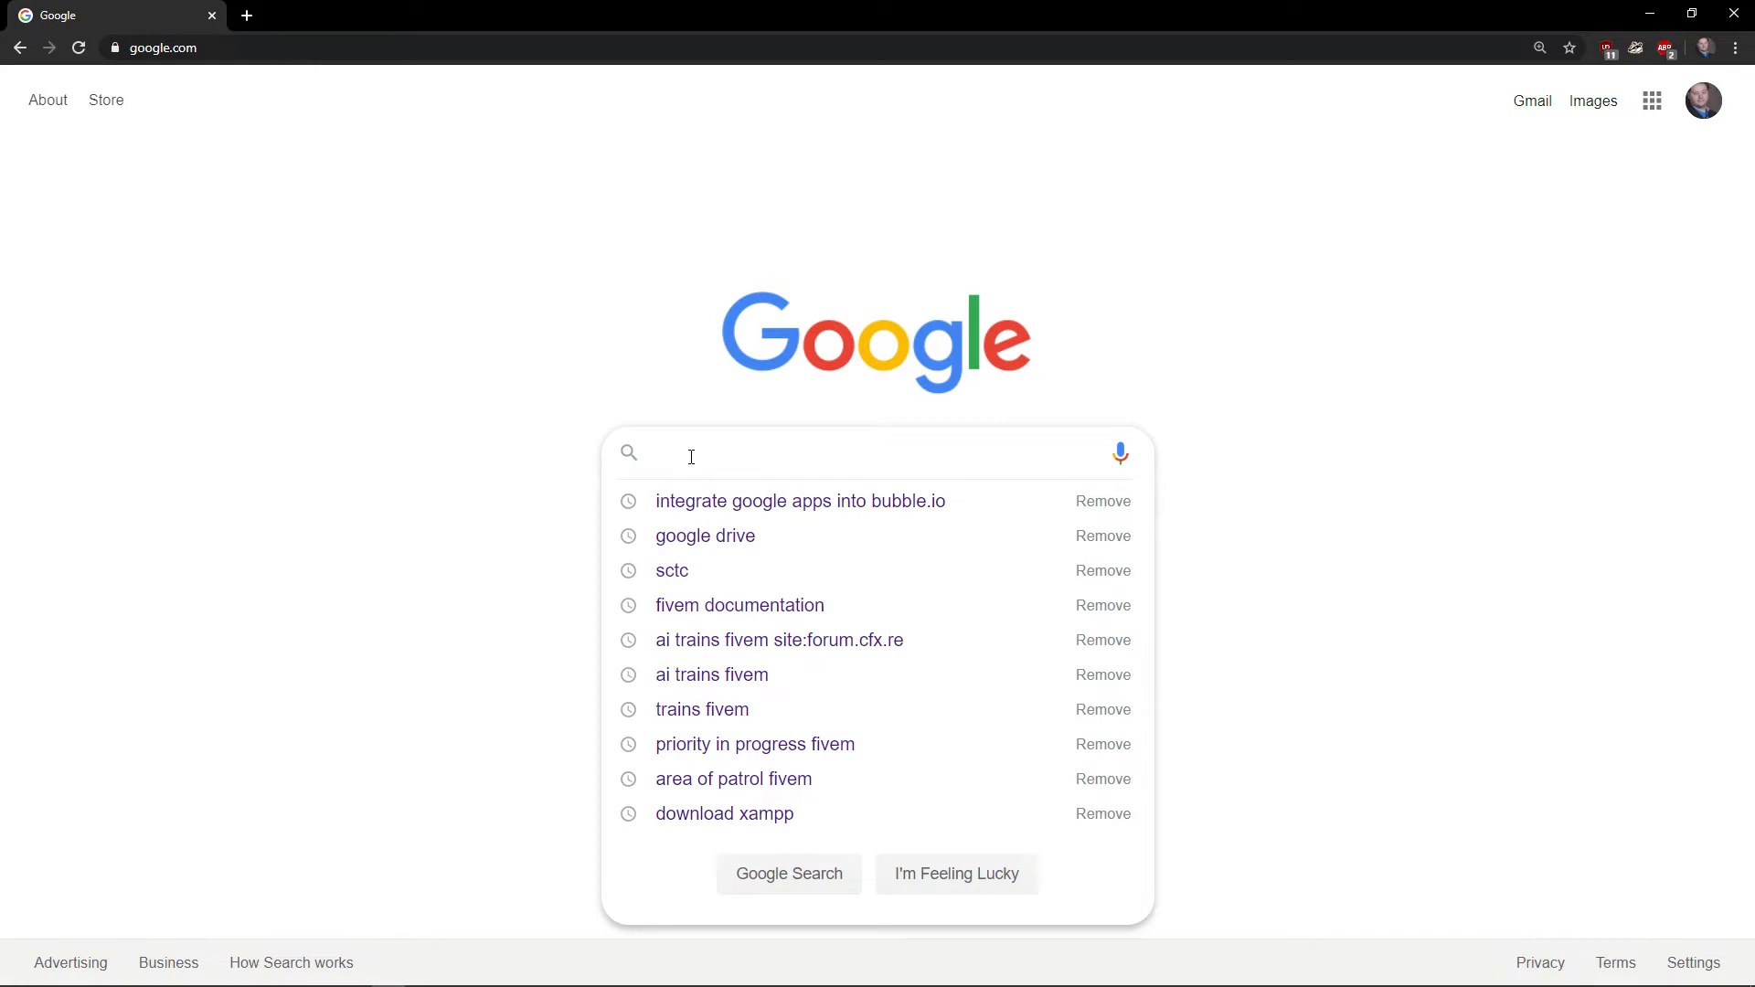
text(setting up )
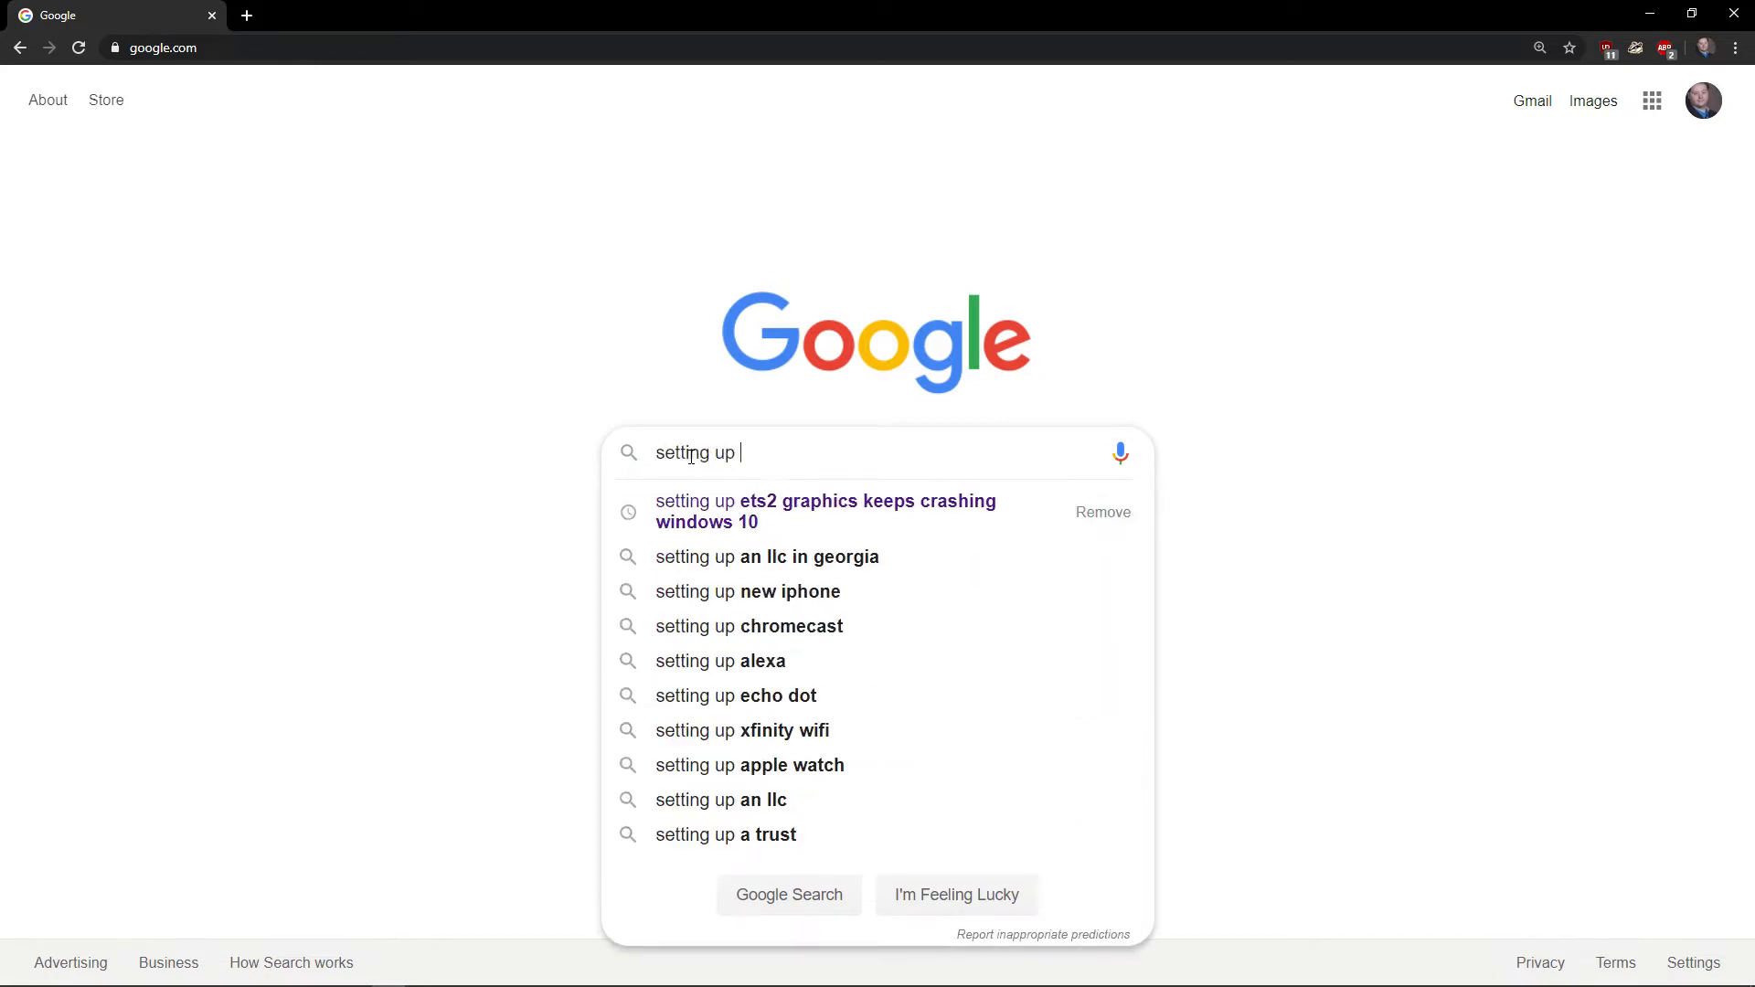
text(5m server)
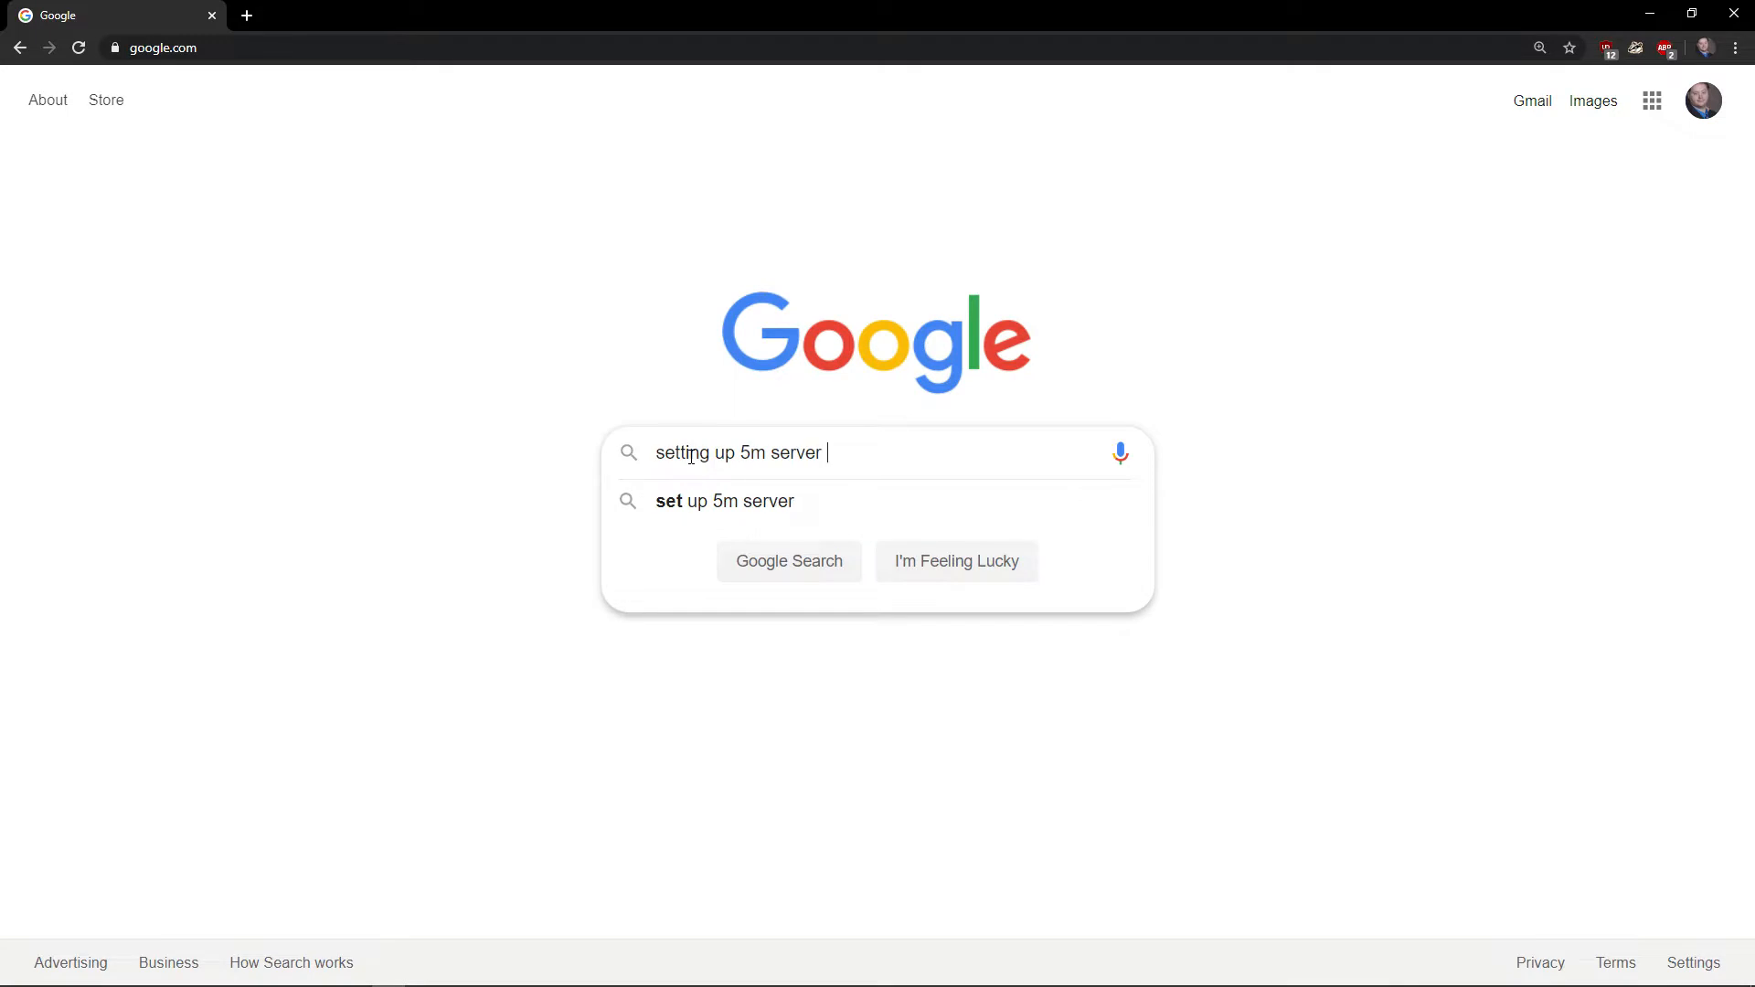
key(Return)
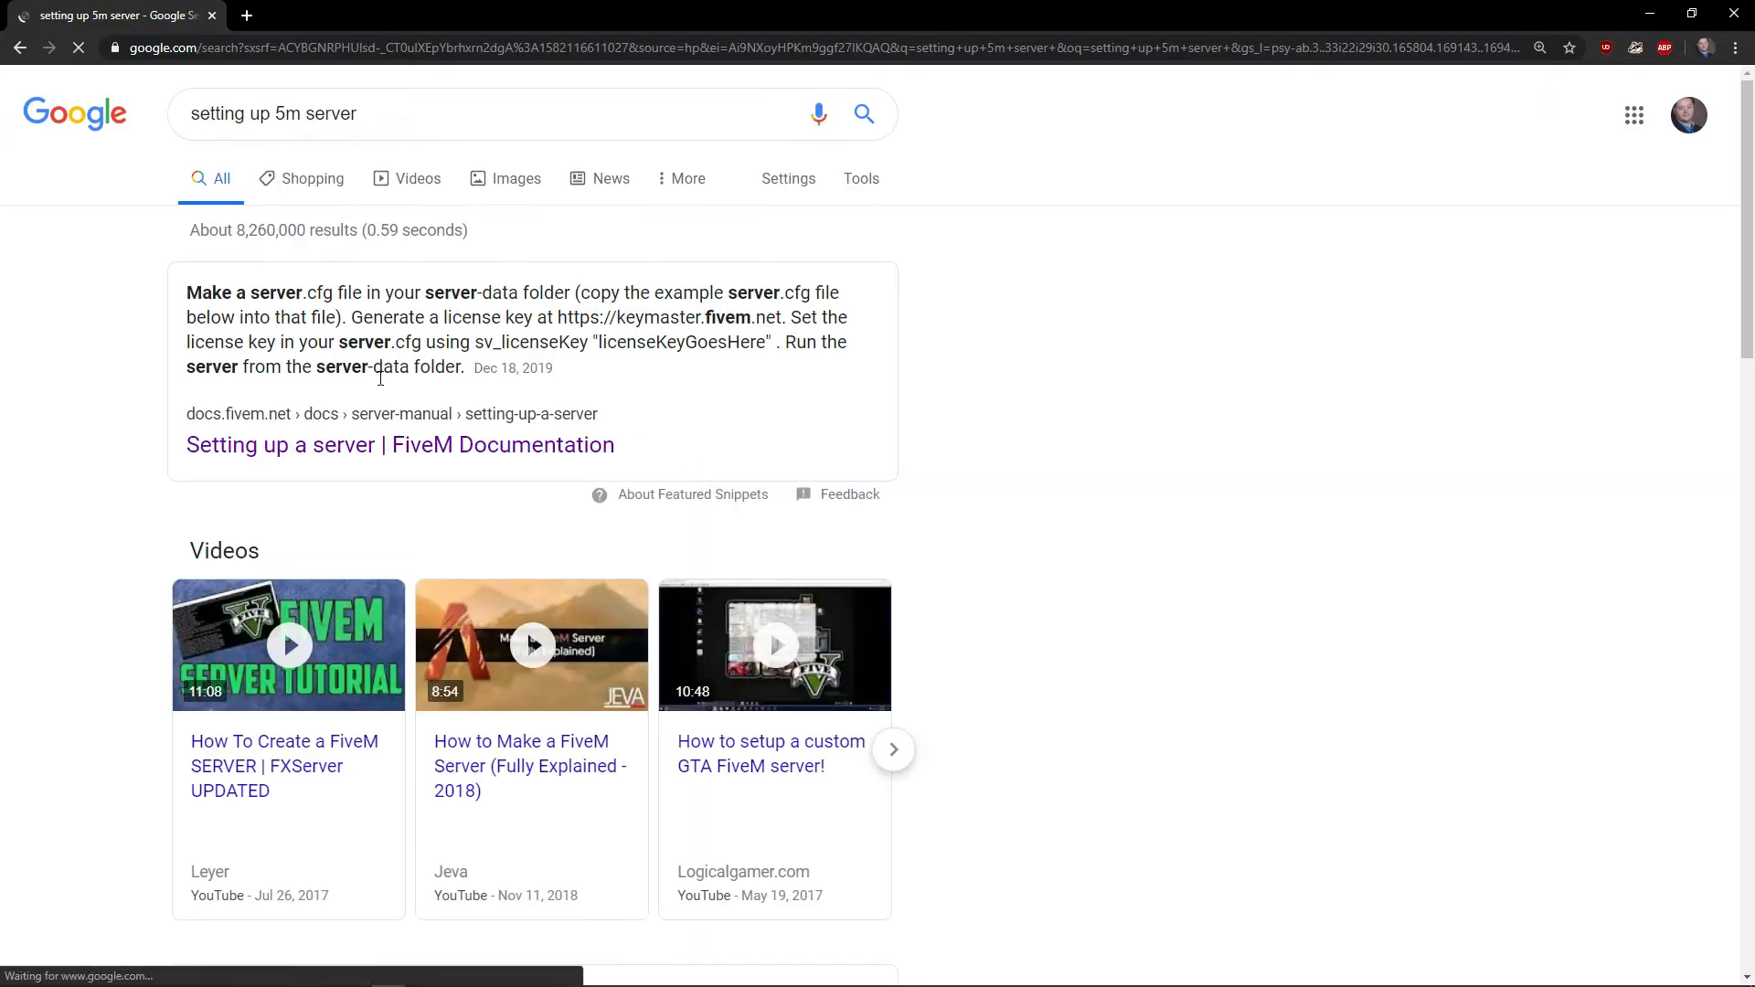
click(281, 462)
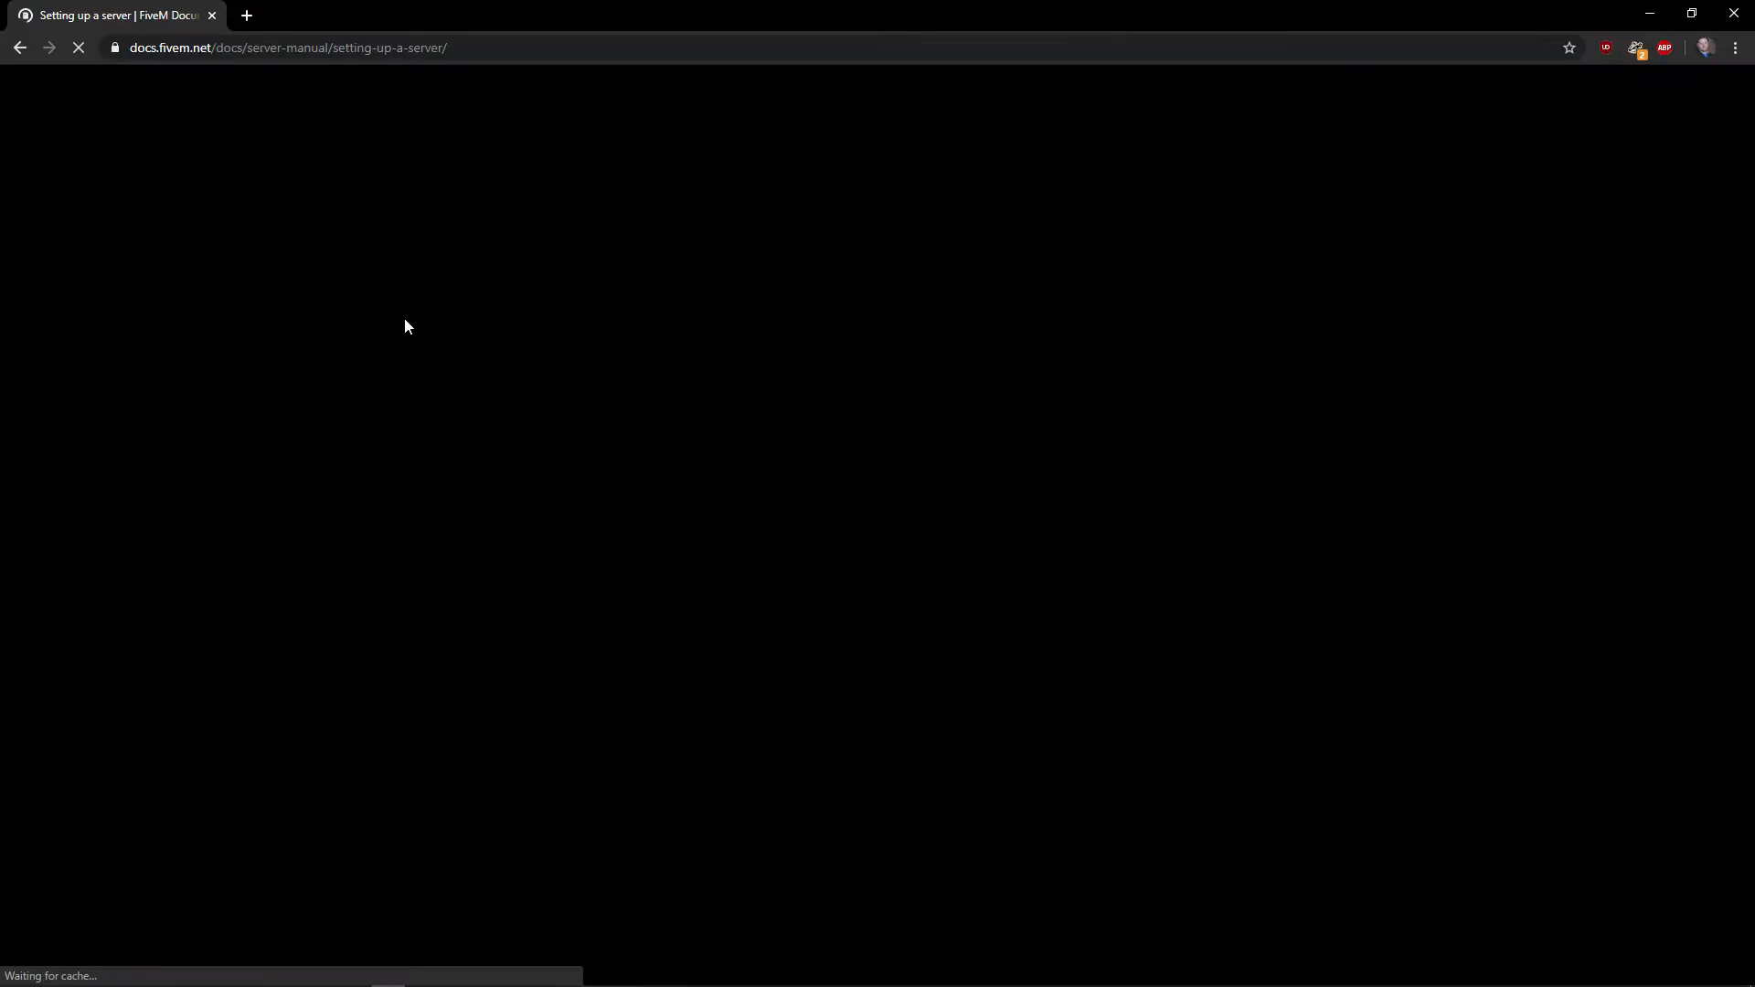
- Review the Windows prerequisites and installation instructions in the FiveM server setup guide
scroll(588, 420, down, 3)
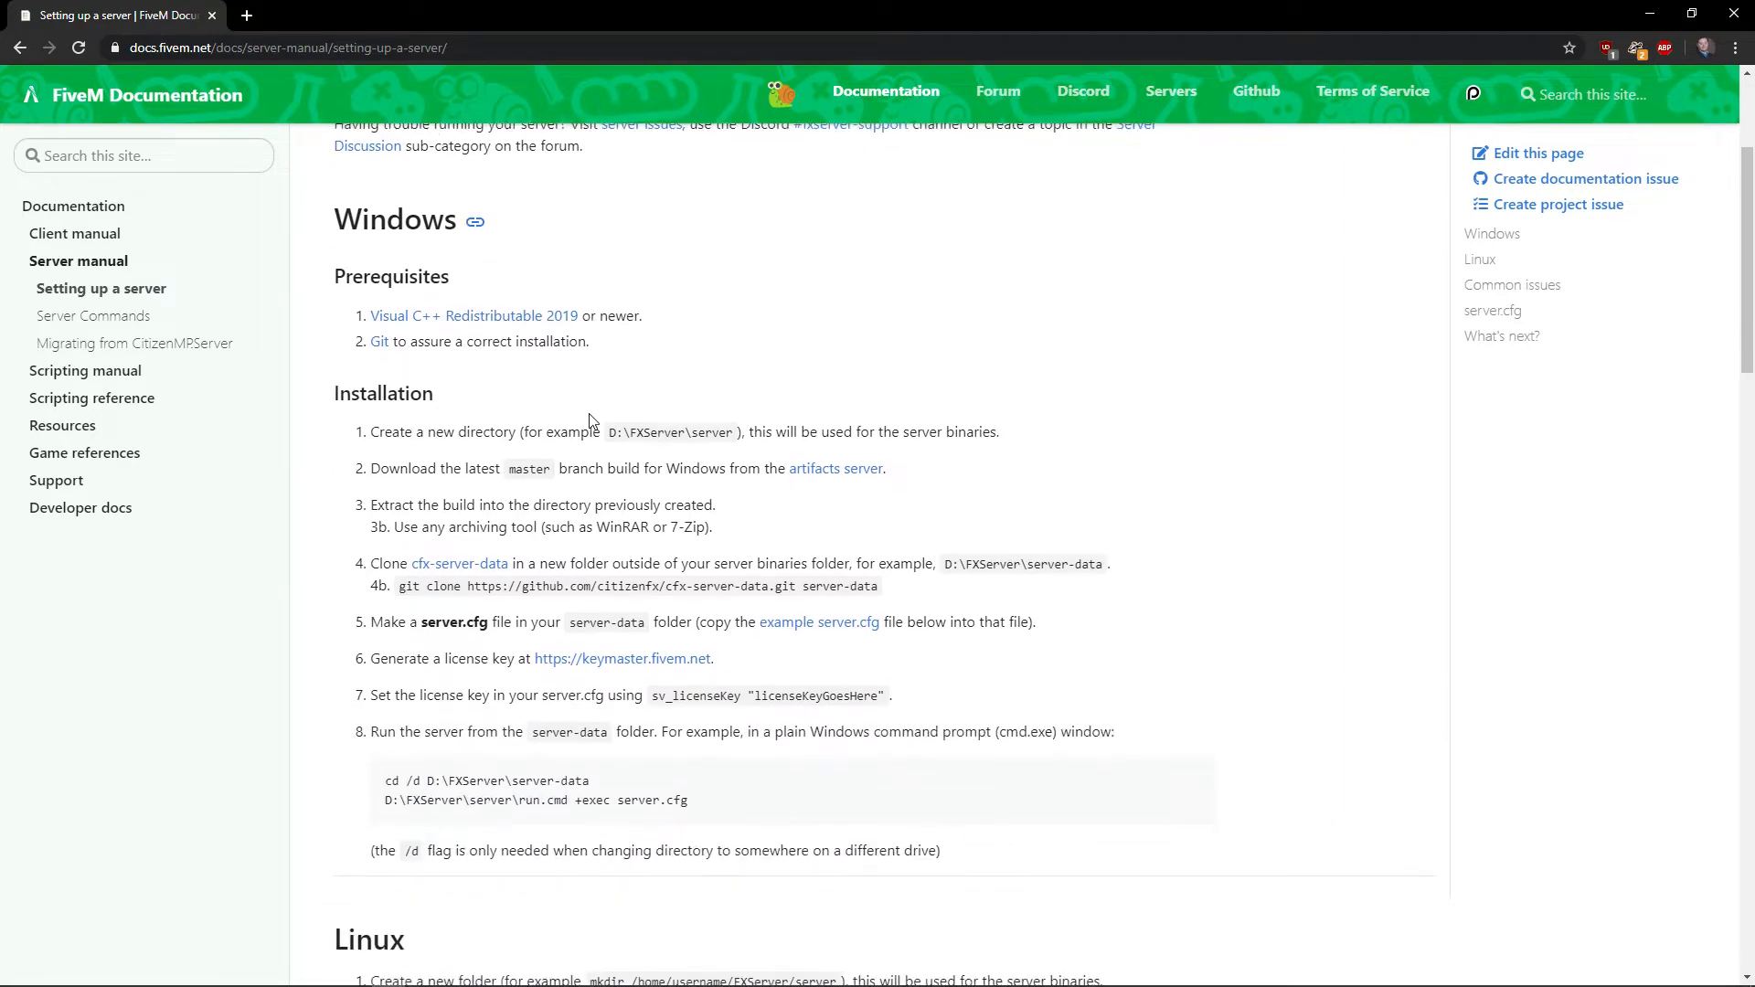
scroll(589, 421, down, 6)
scroll(590, 416, up, 5)
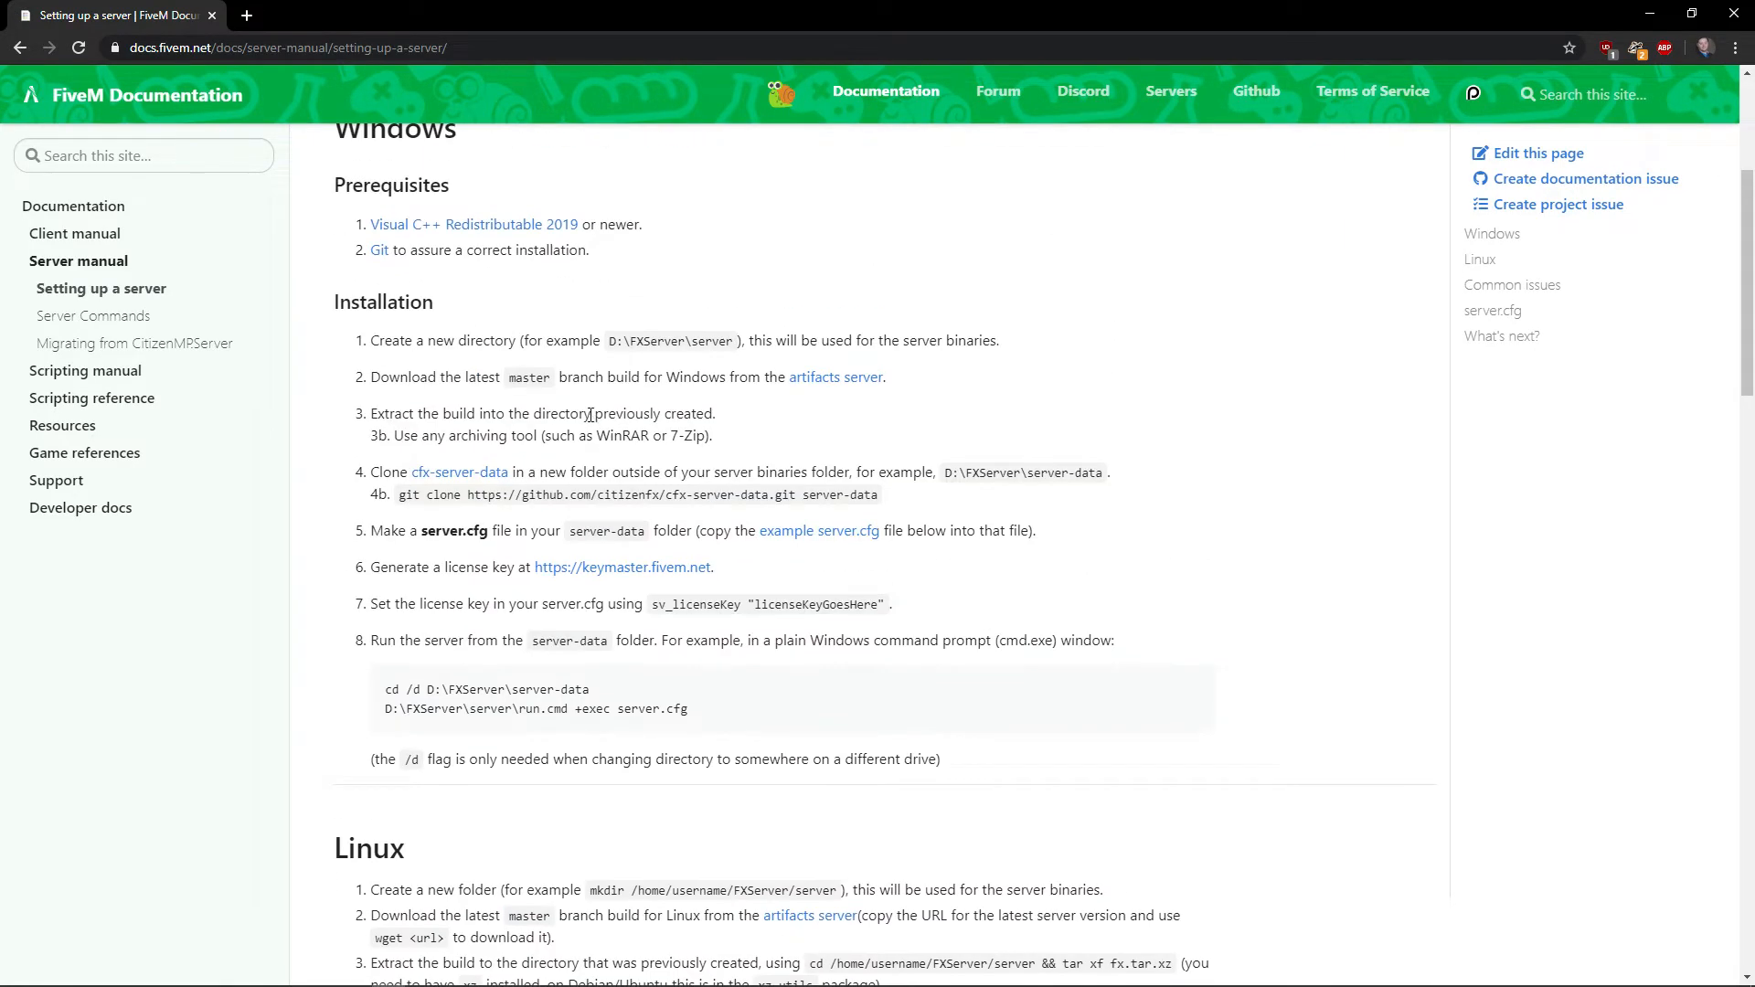
scroll(590, 416, up, 1)
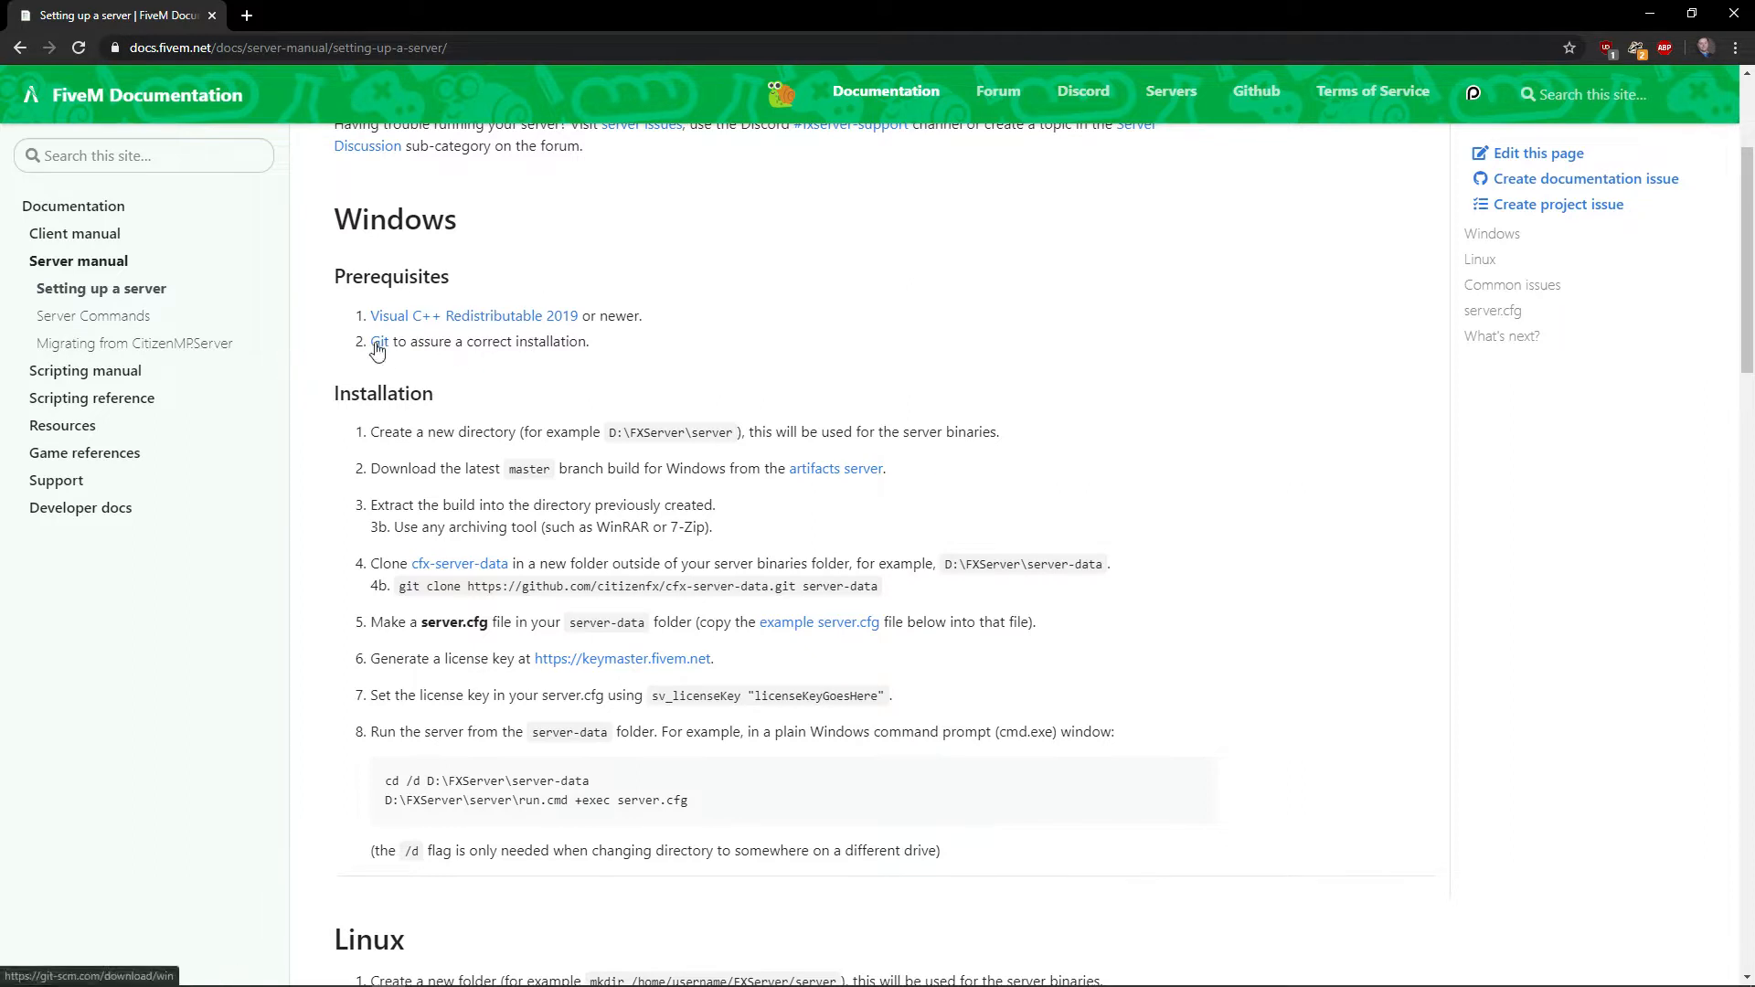
drag(548, 395, 478, 317)
click(477, 317)
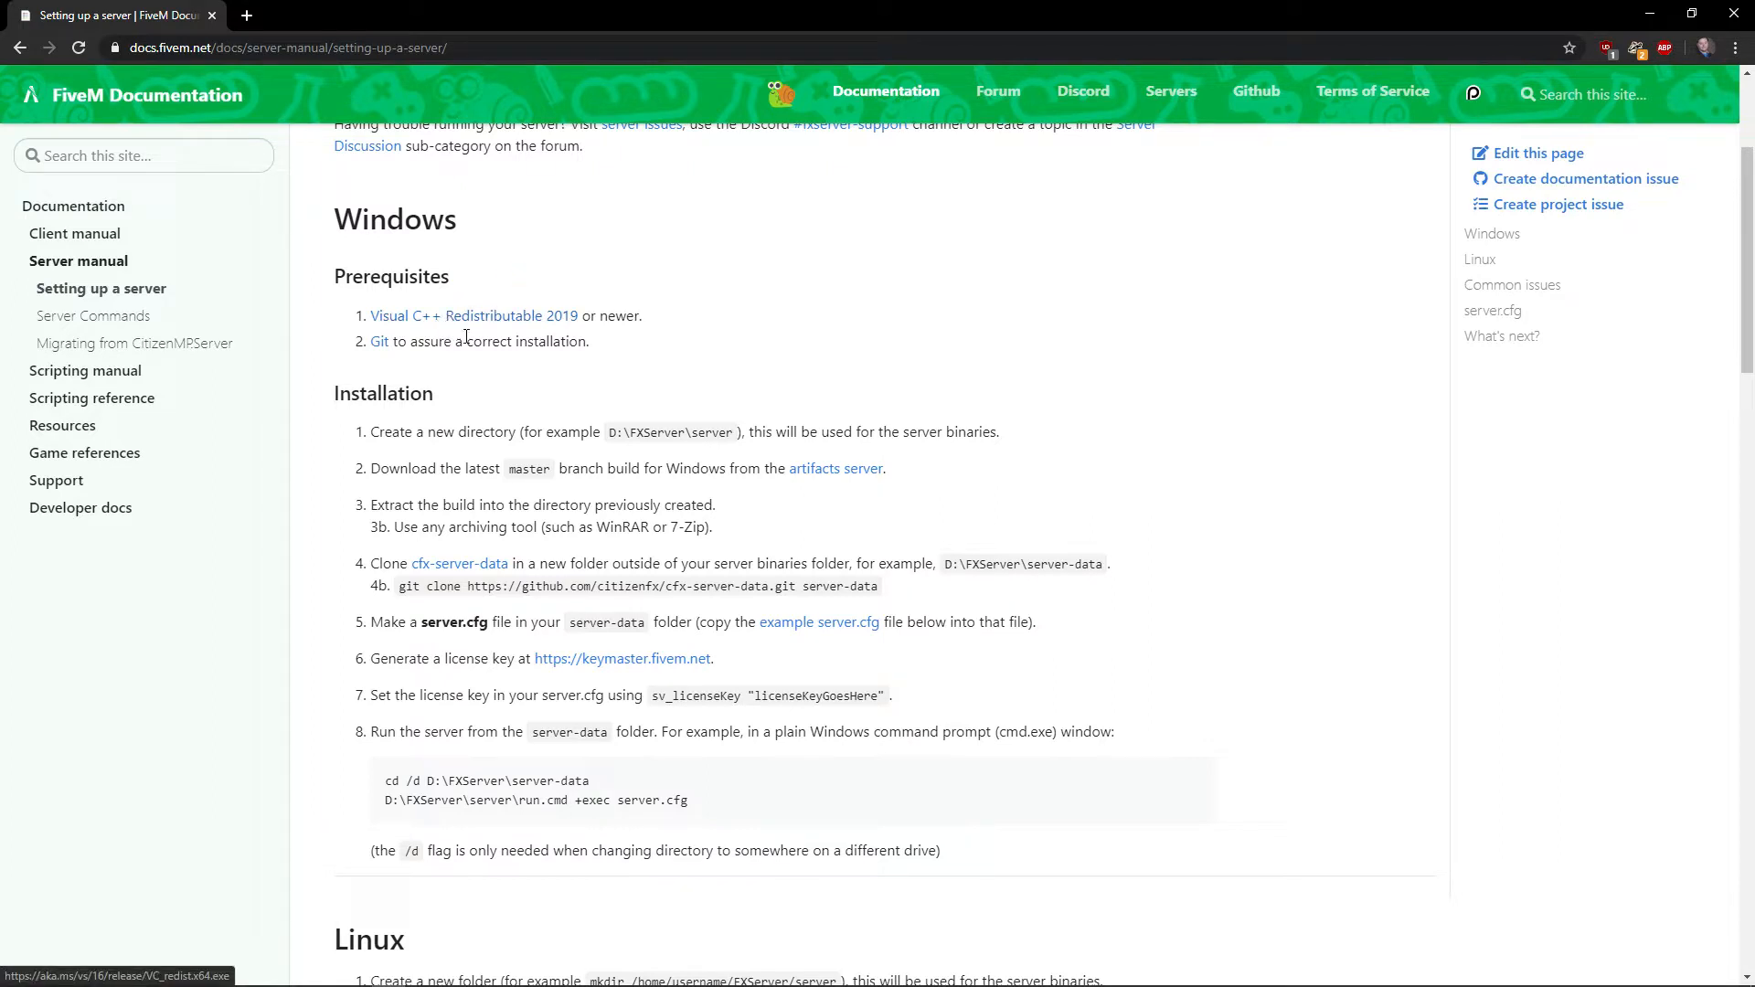
scroll(499, 301, down, 1)
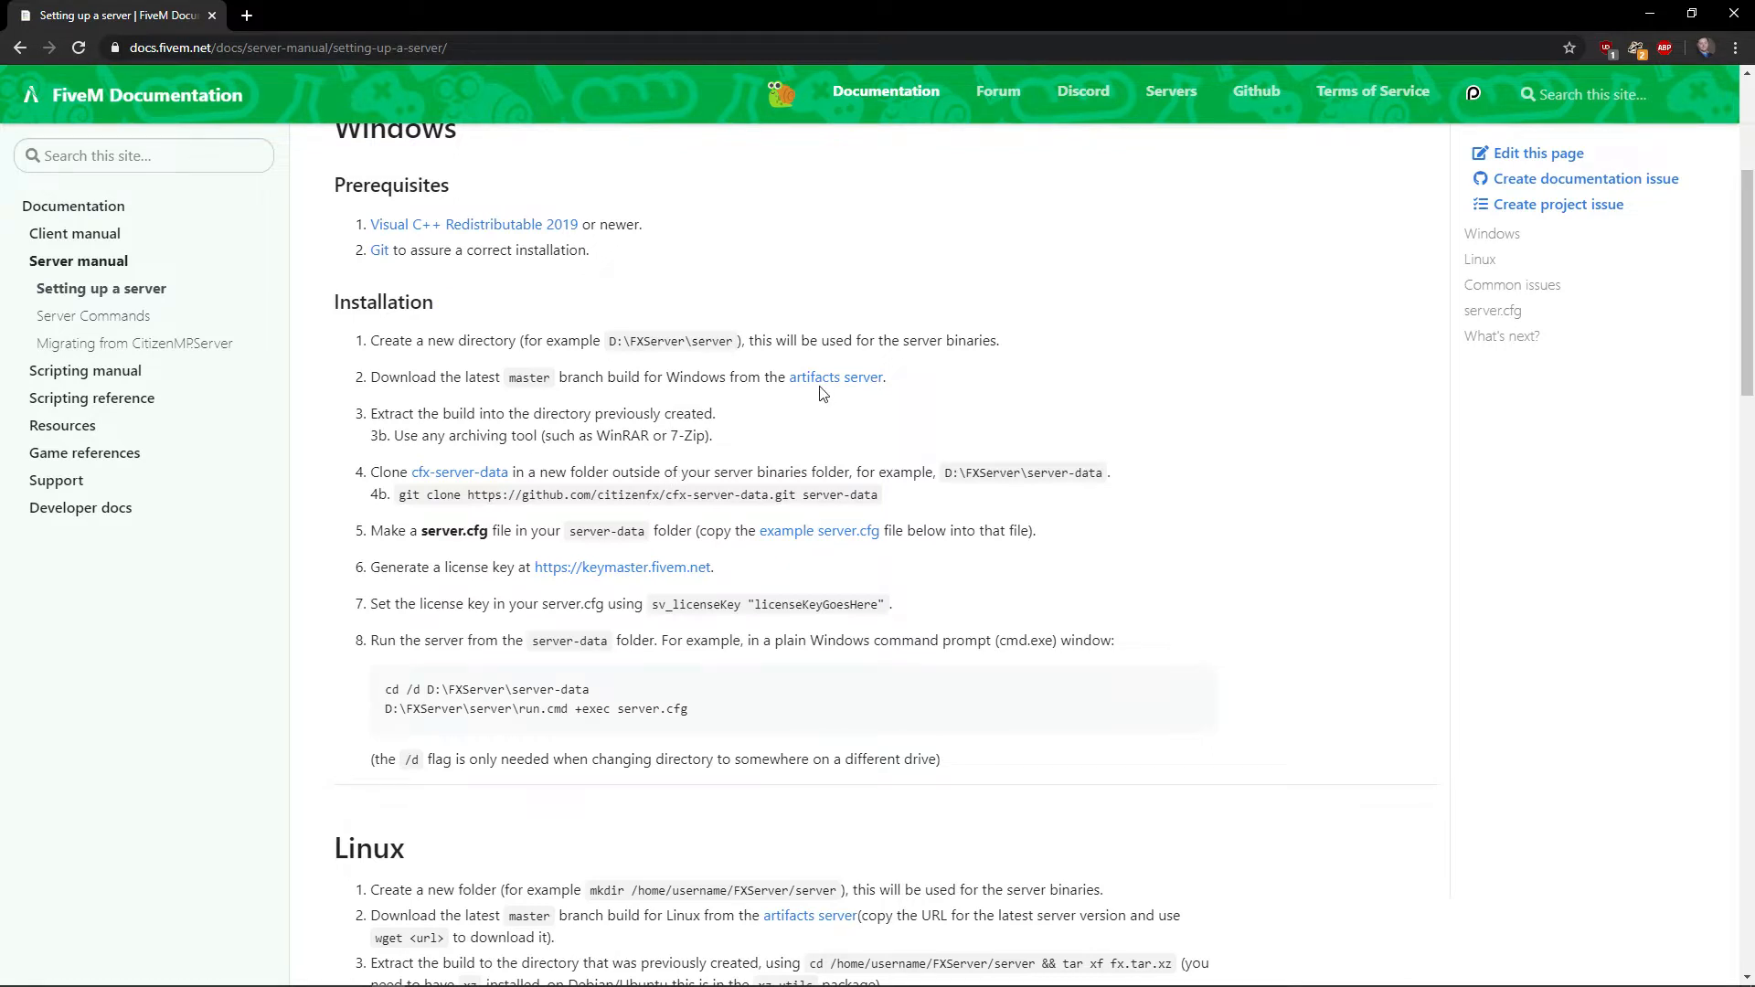
scroll(834, 384, down, 1)
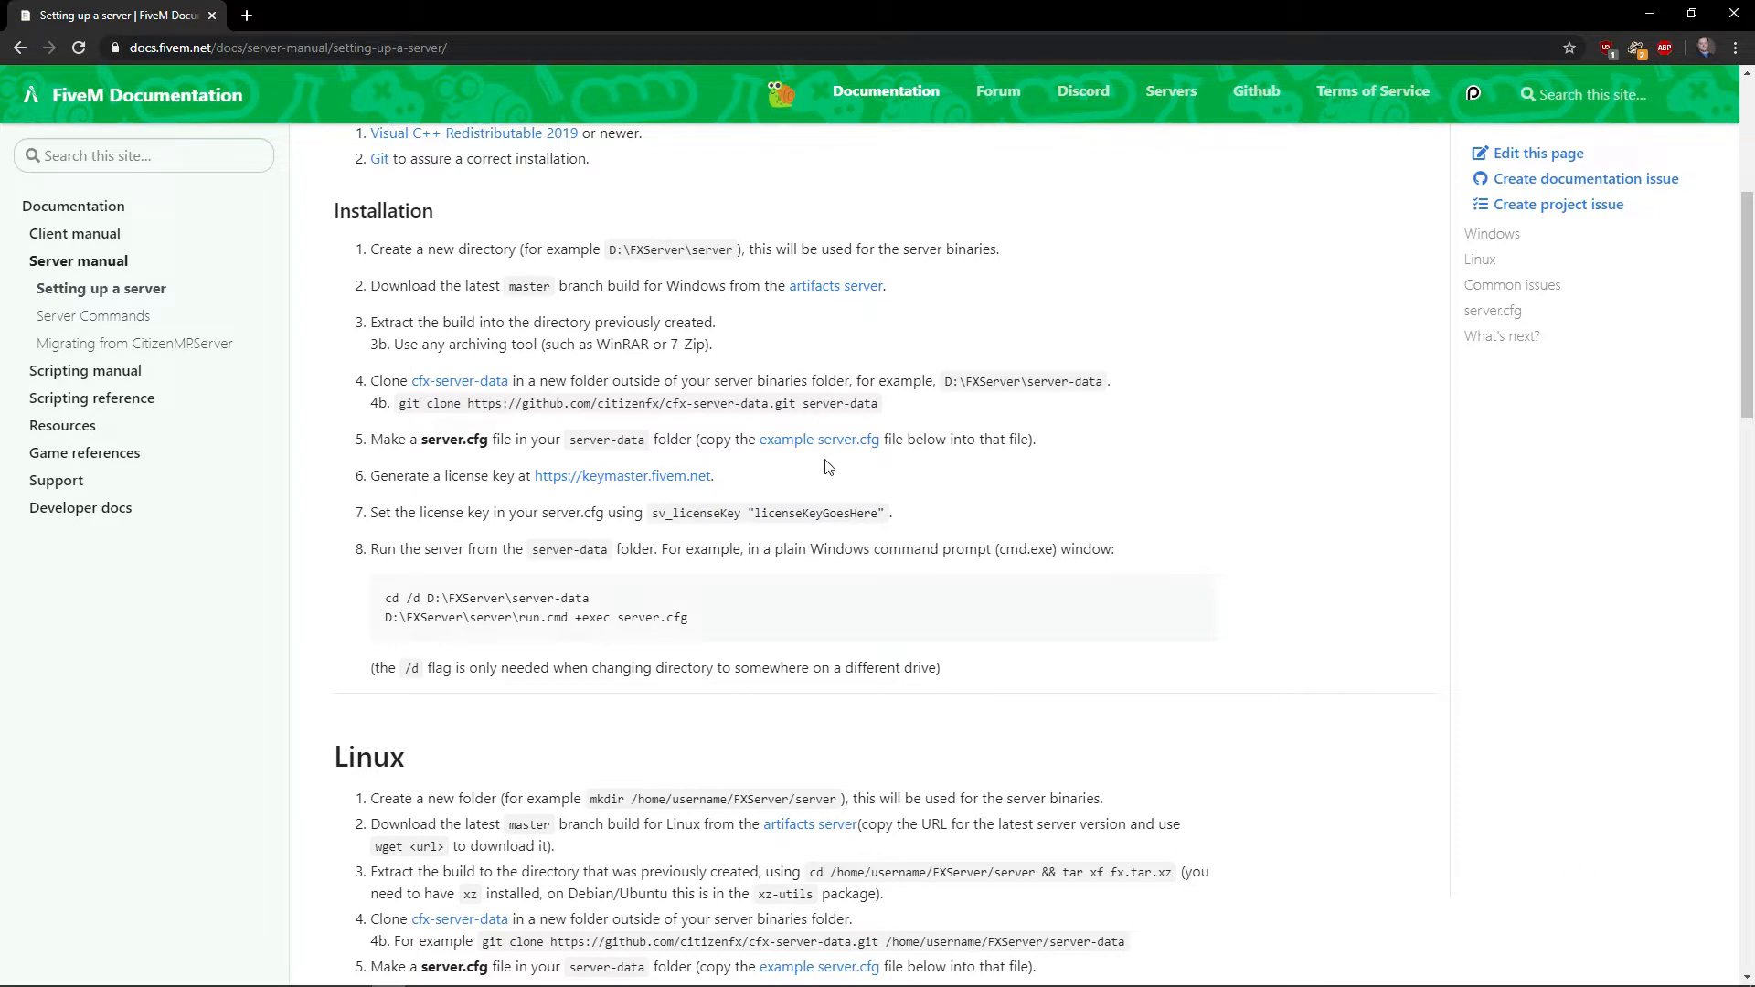
- Examine the example server.cfg through its Steam Web API key and license key settings, along with the related Linux setup instructions
scroll(798, 459, down, 6)
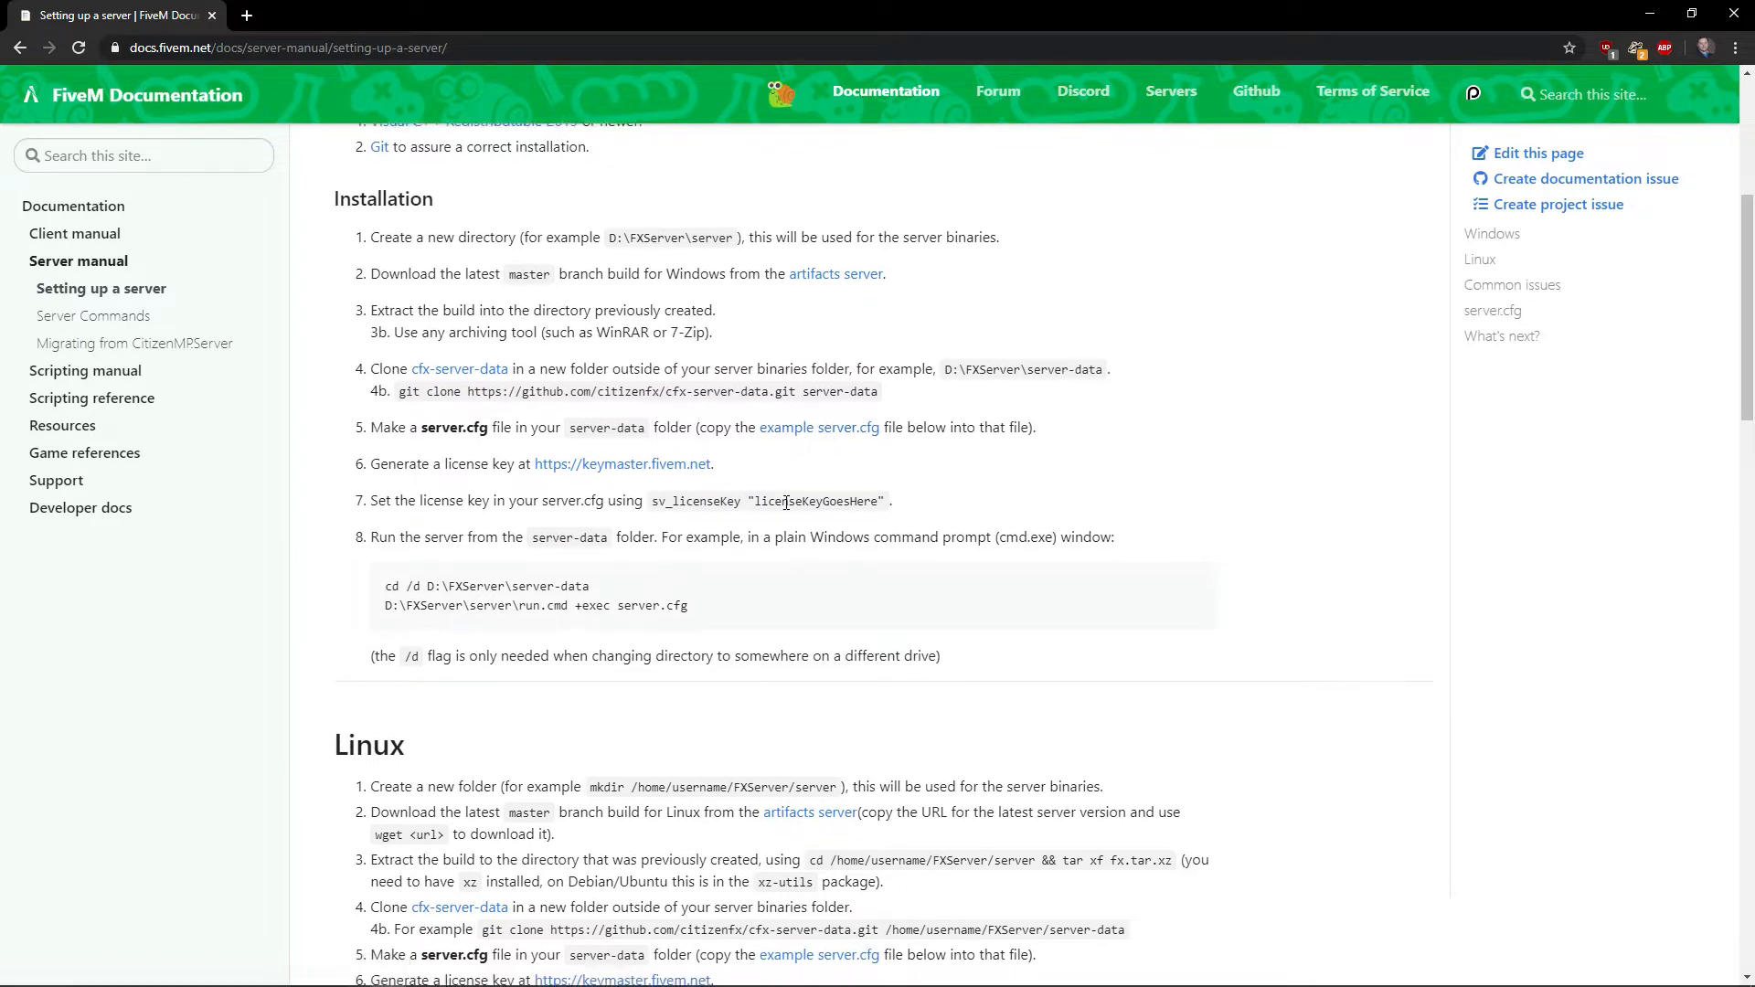
scroll(786, 510, down, 7)
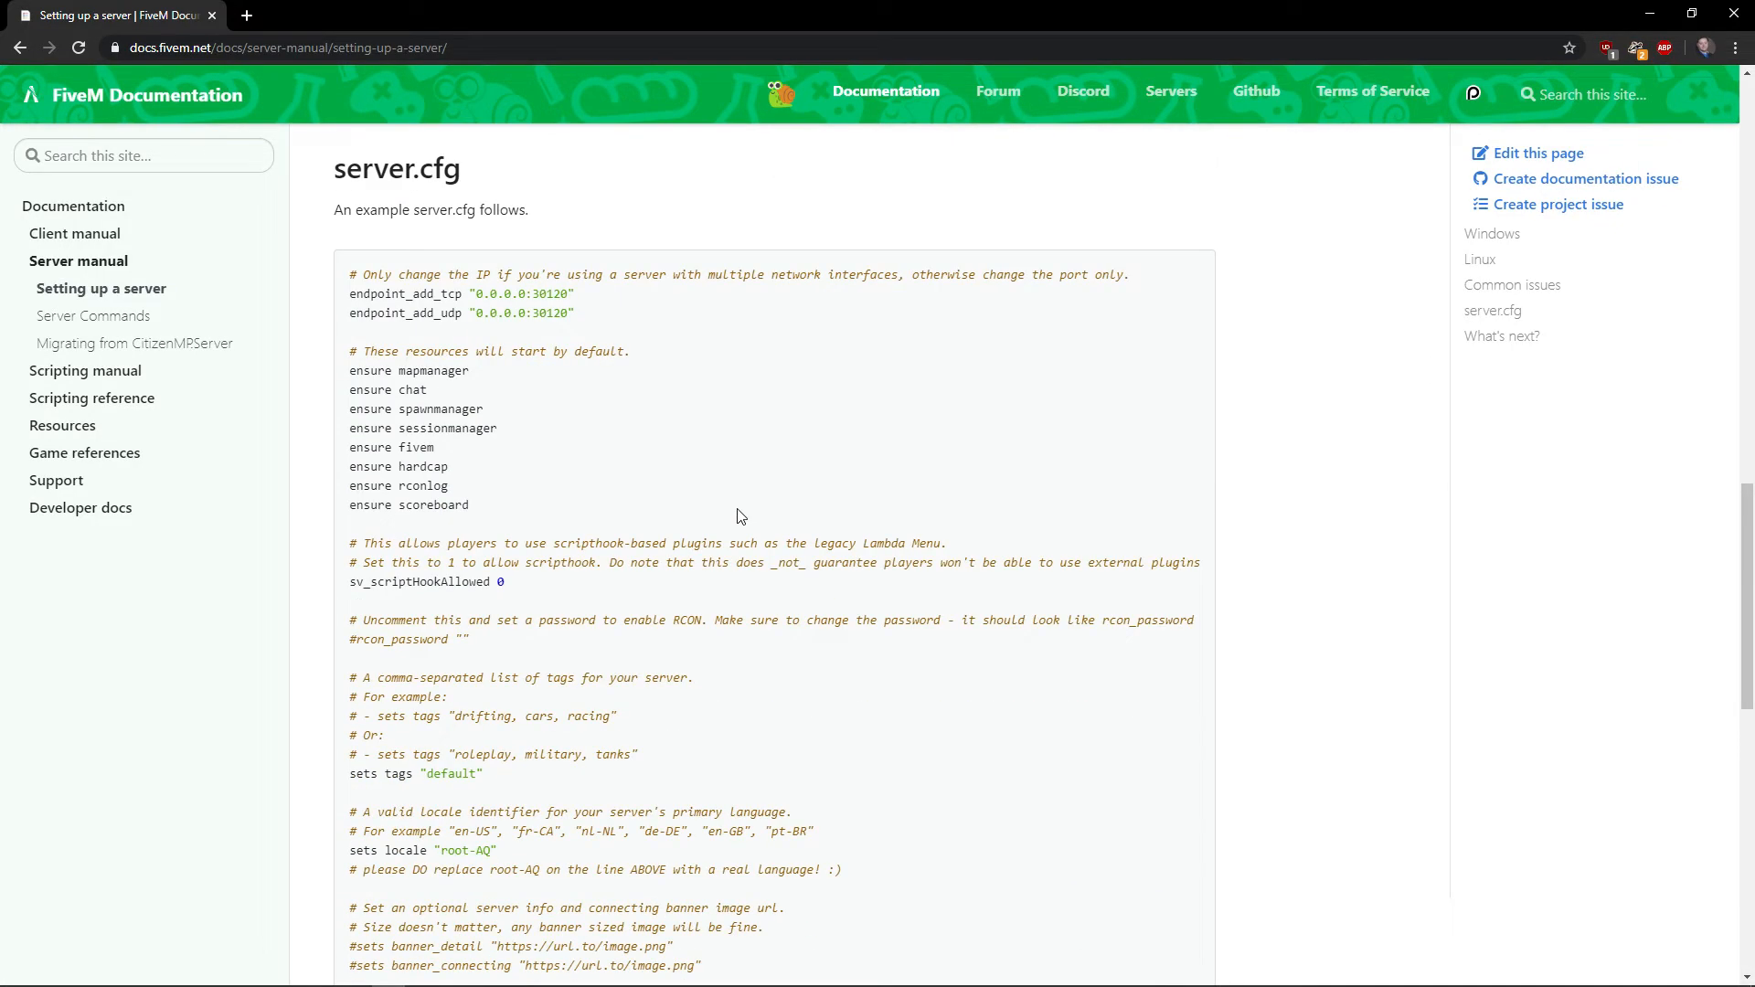
scroll(425, 384, down, 12)
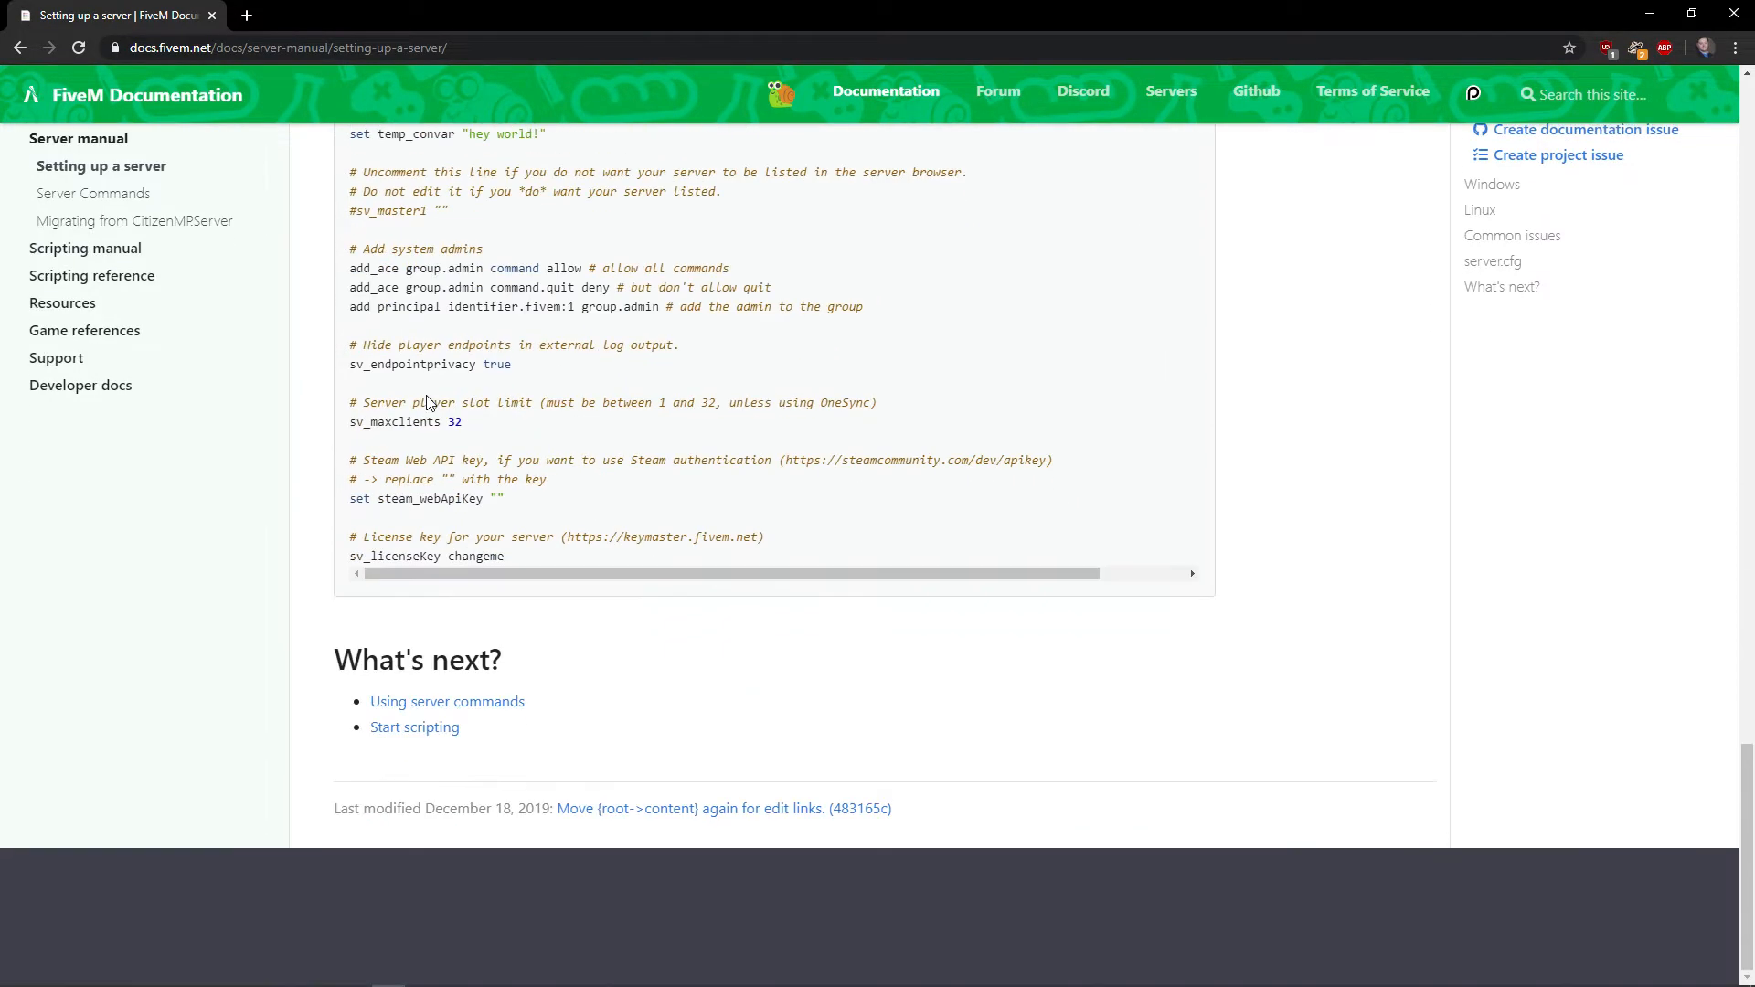
scroll(430, 402, up, 9)
scroll(420, 501, up, 10)
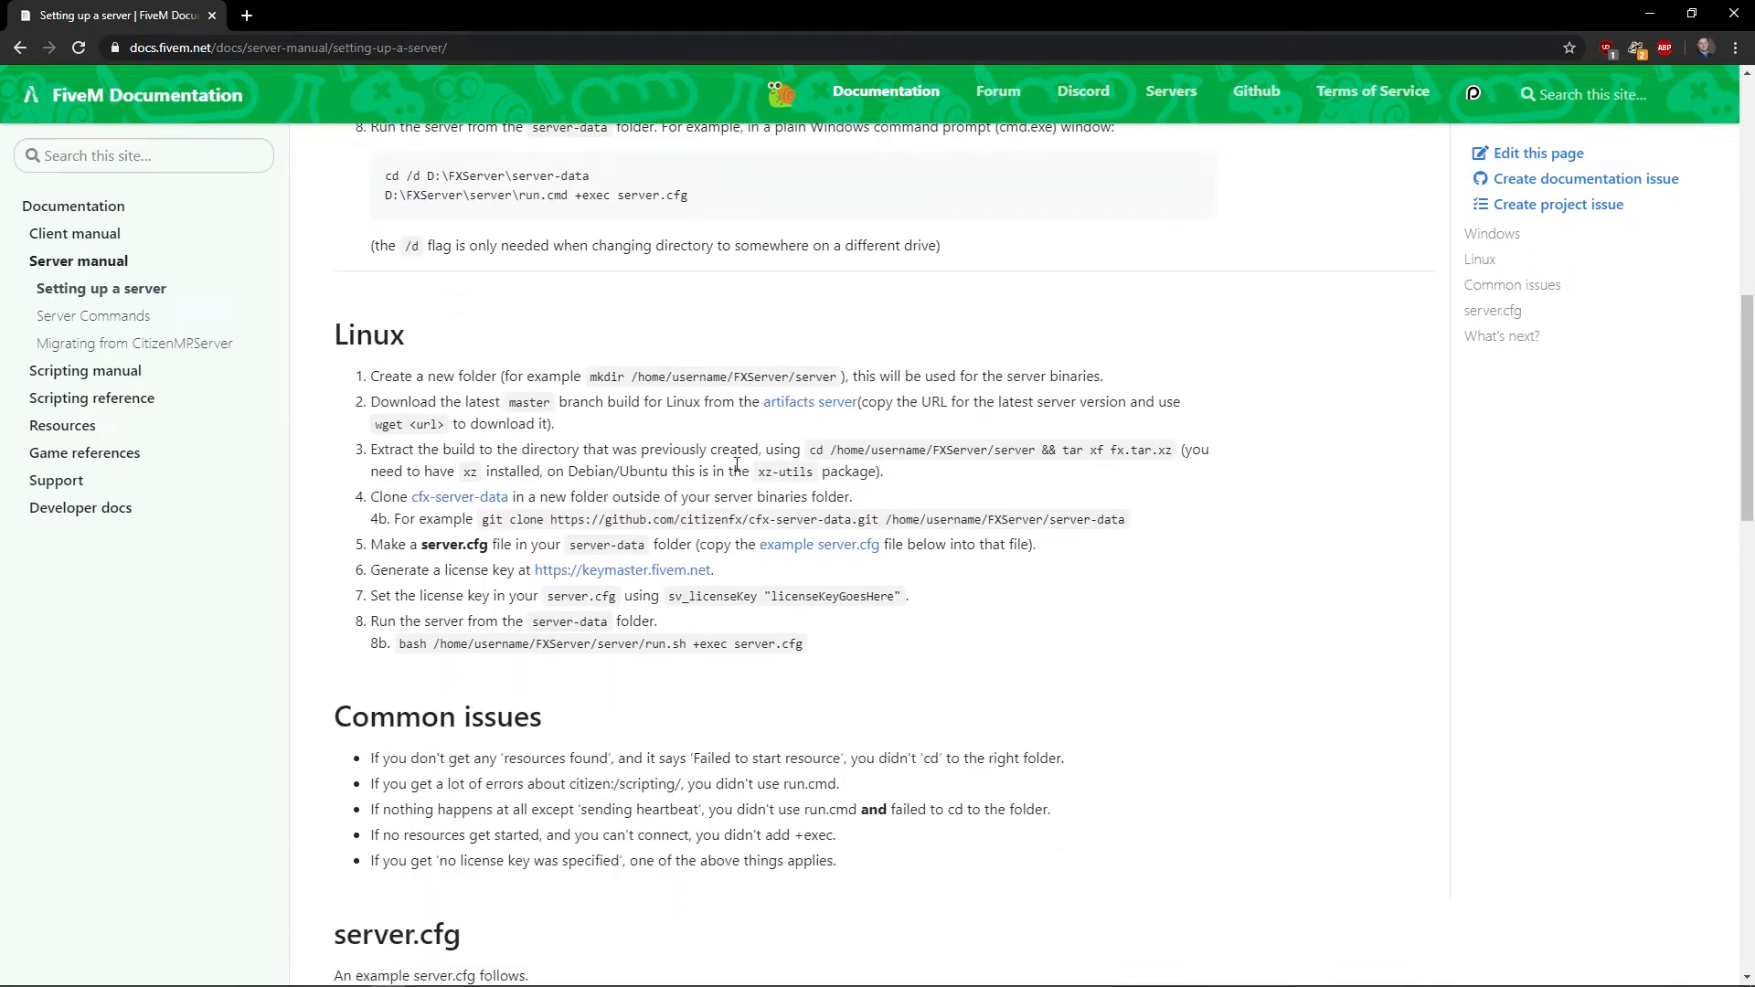
scroll(737, 464, down, 1)
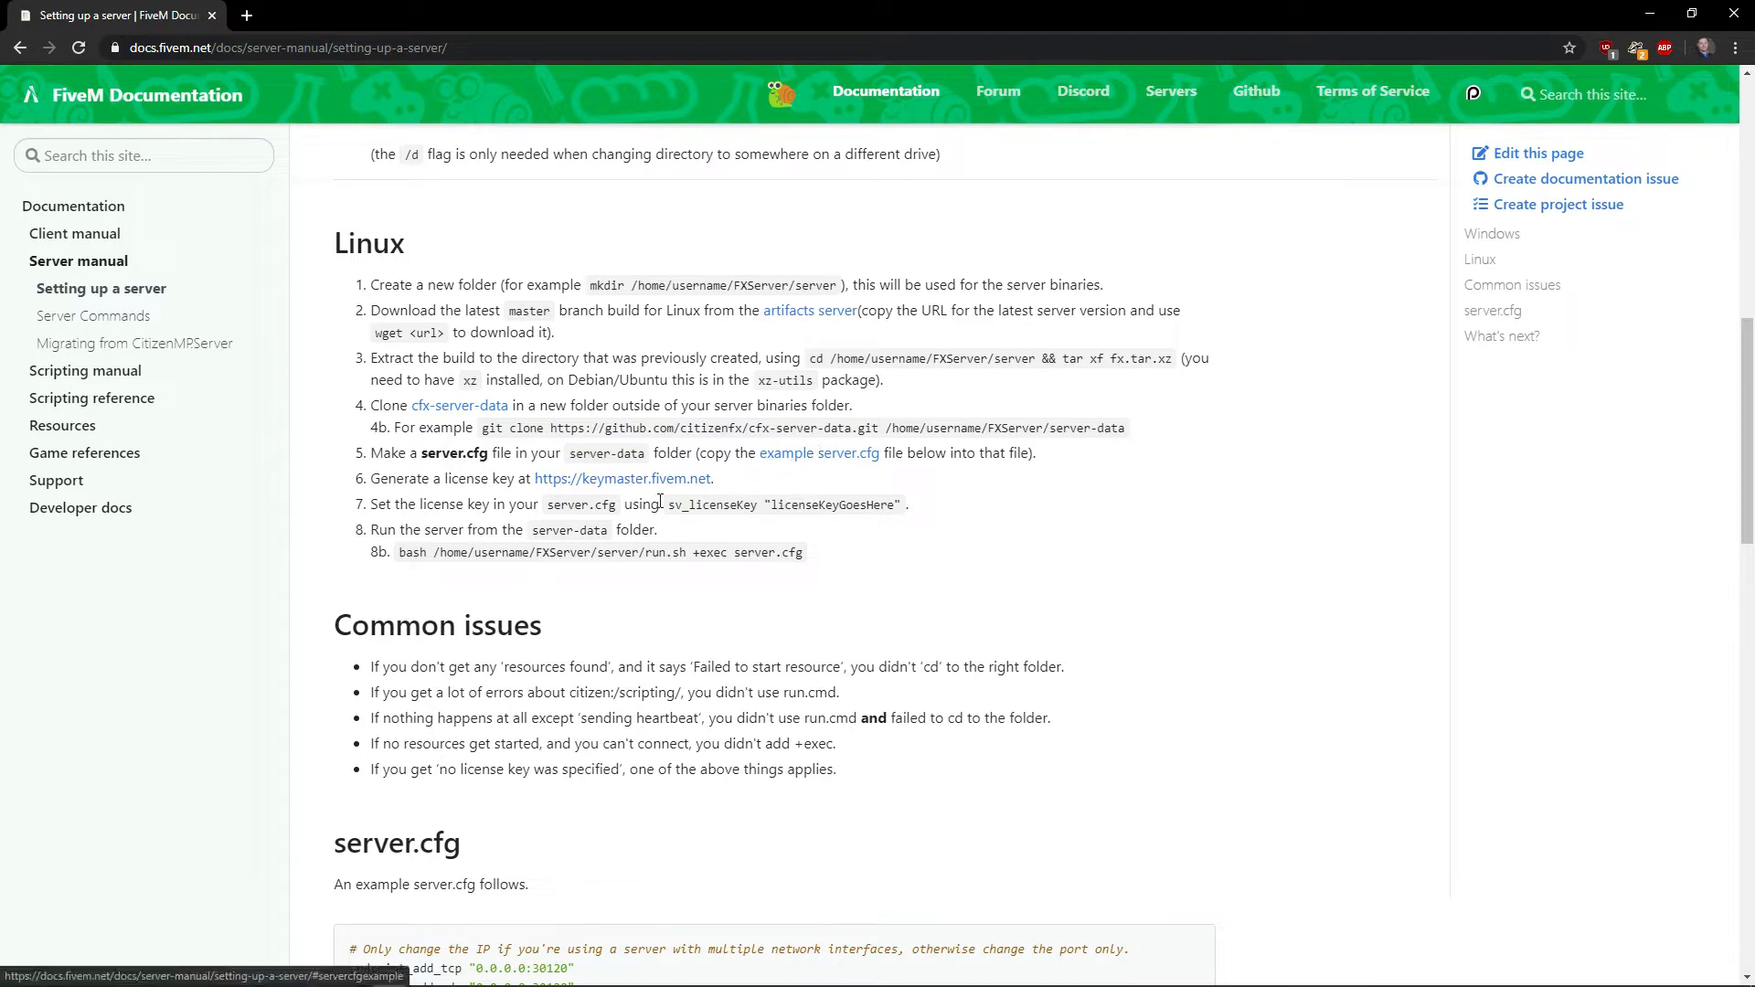
scroll(640, 521, down, 10)
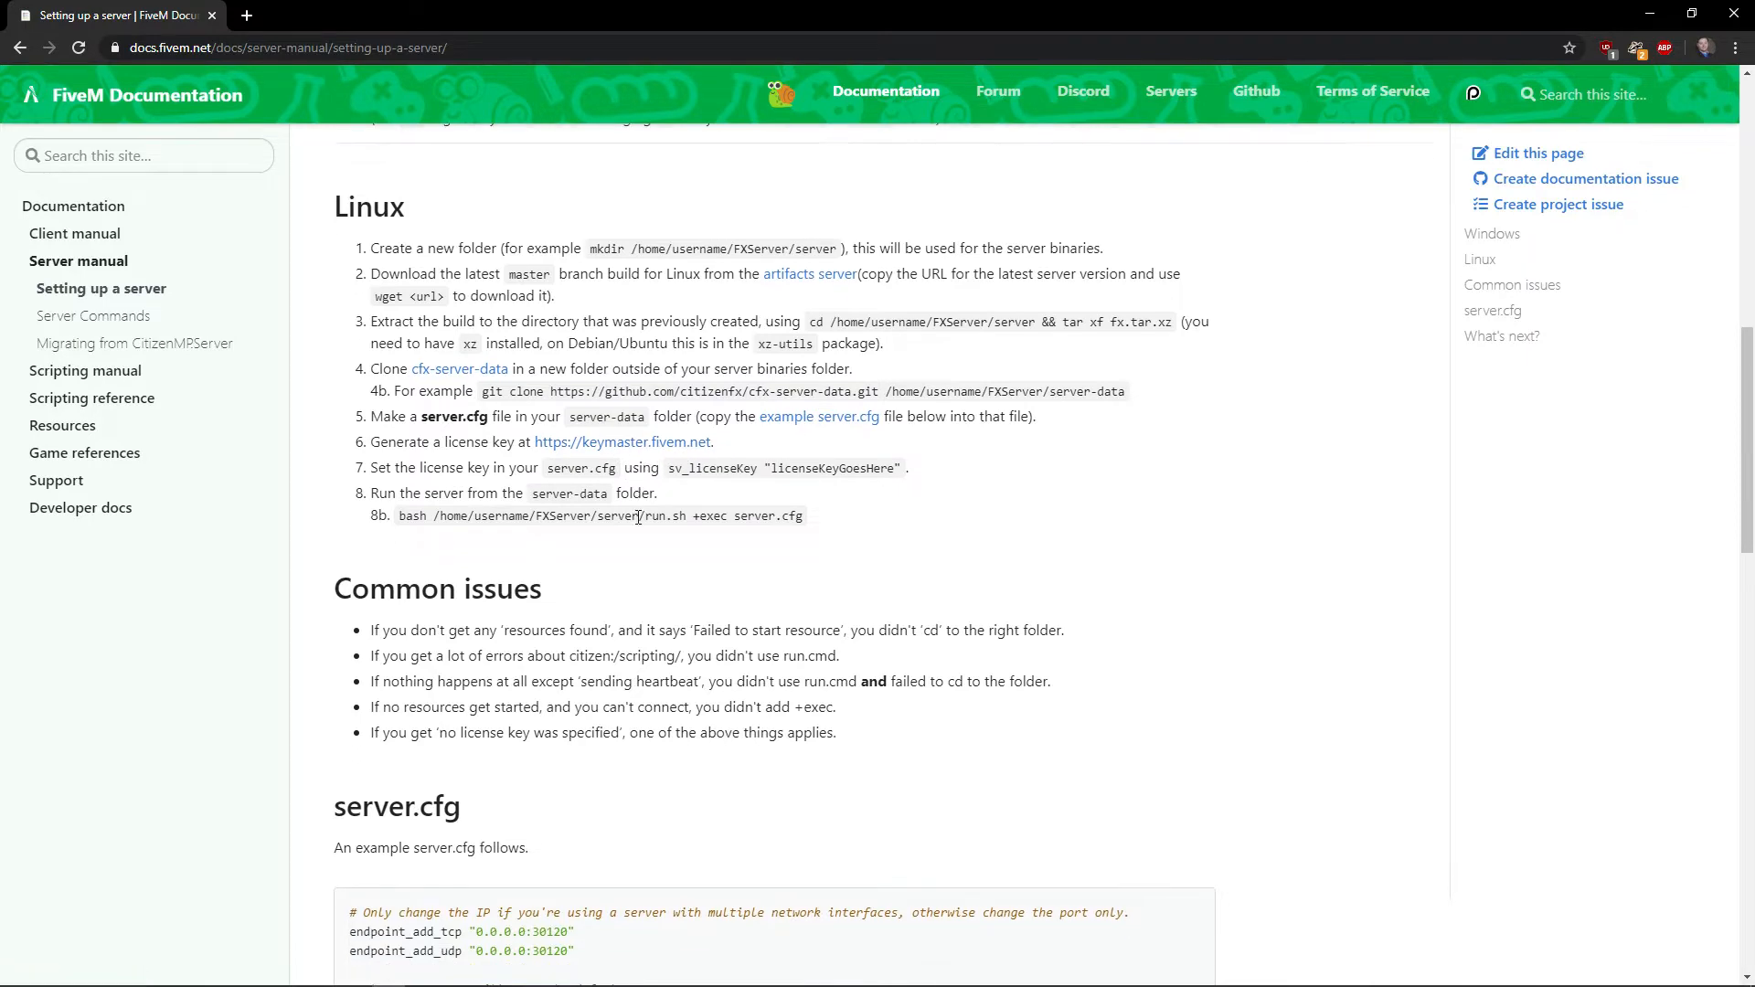
scroll(637, 524, down, 2)
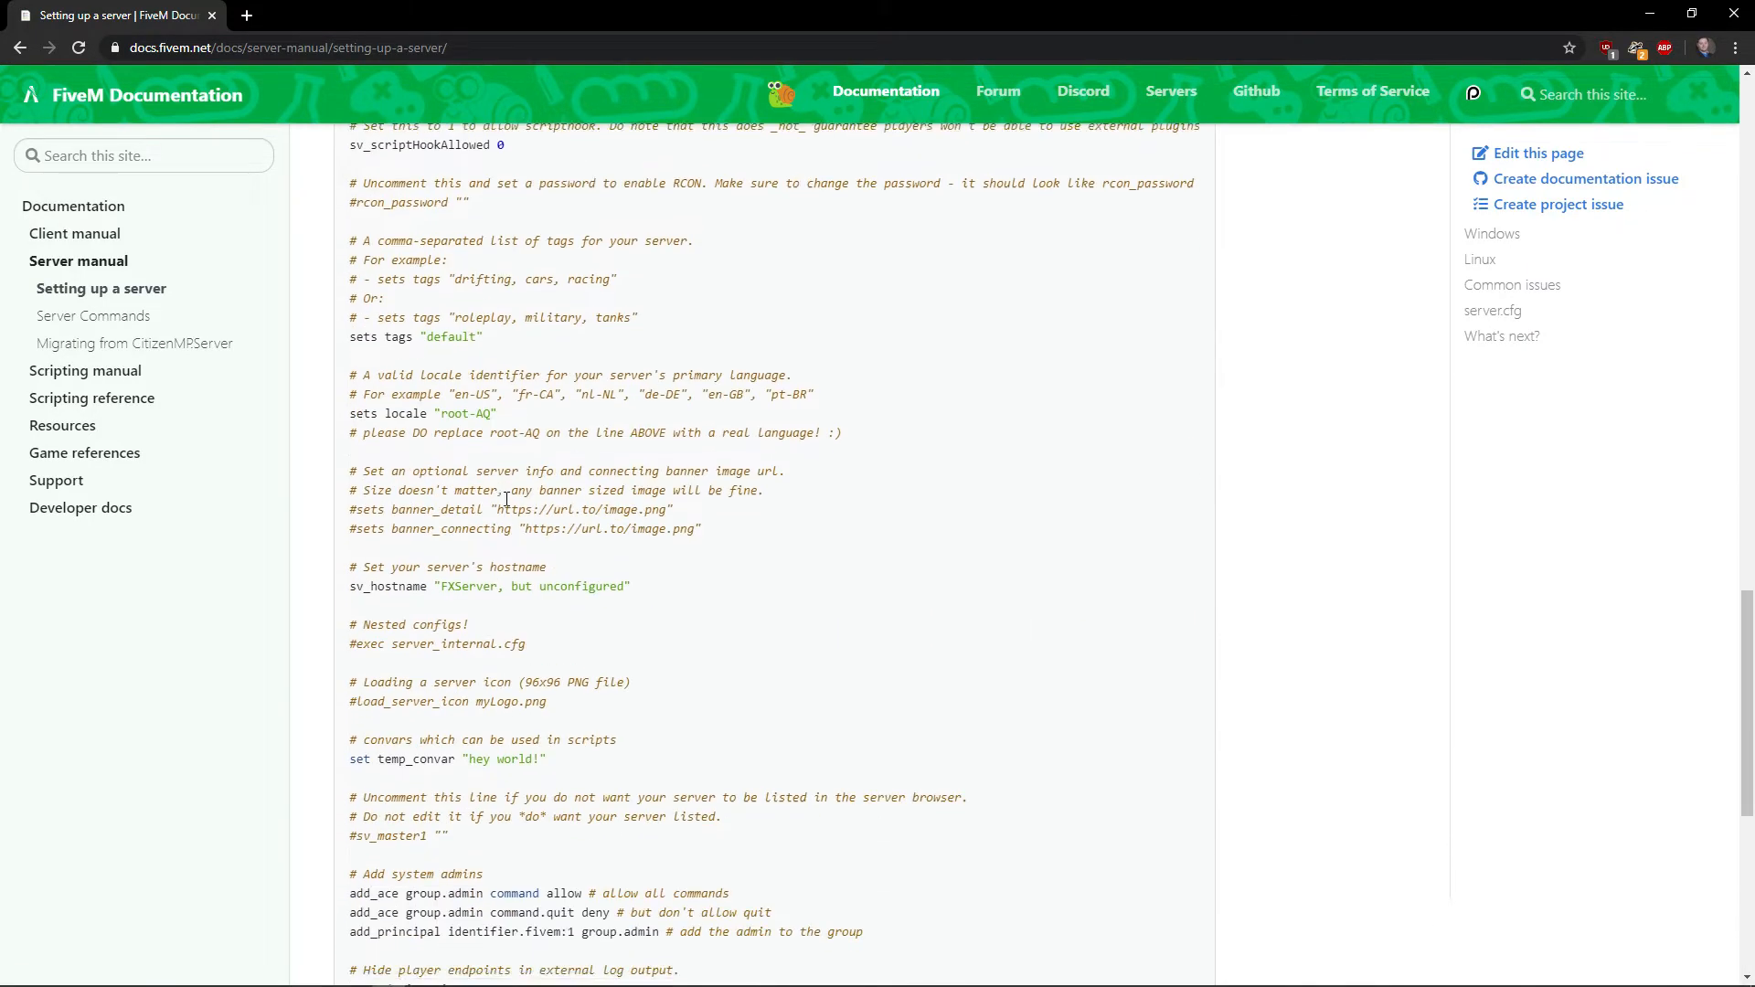
scroll(510, 499, down, 5)
scroll(507, 498, up, 4)
scroll(506, 498, up, 10)
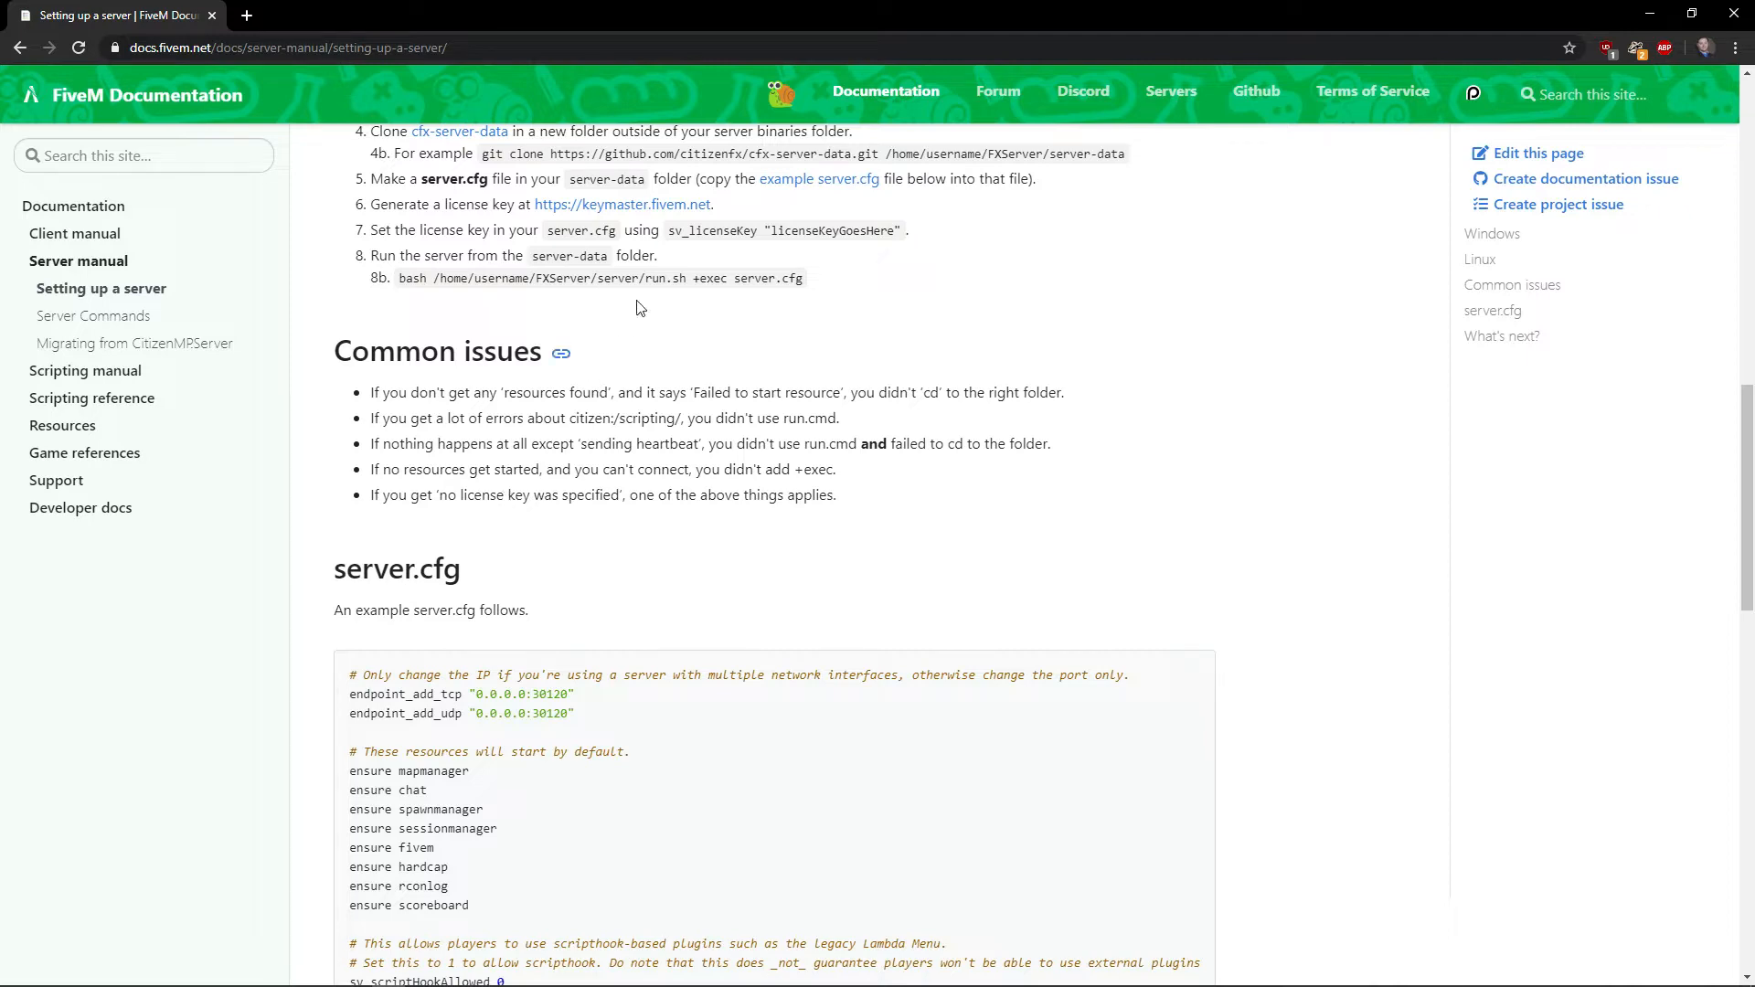
scroll(576, 438, down, 7)
scroll(593, 465, up, 8)
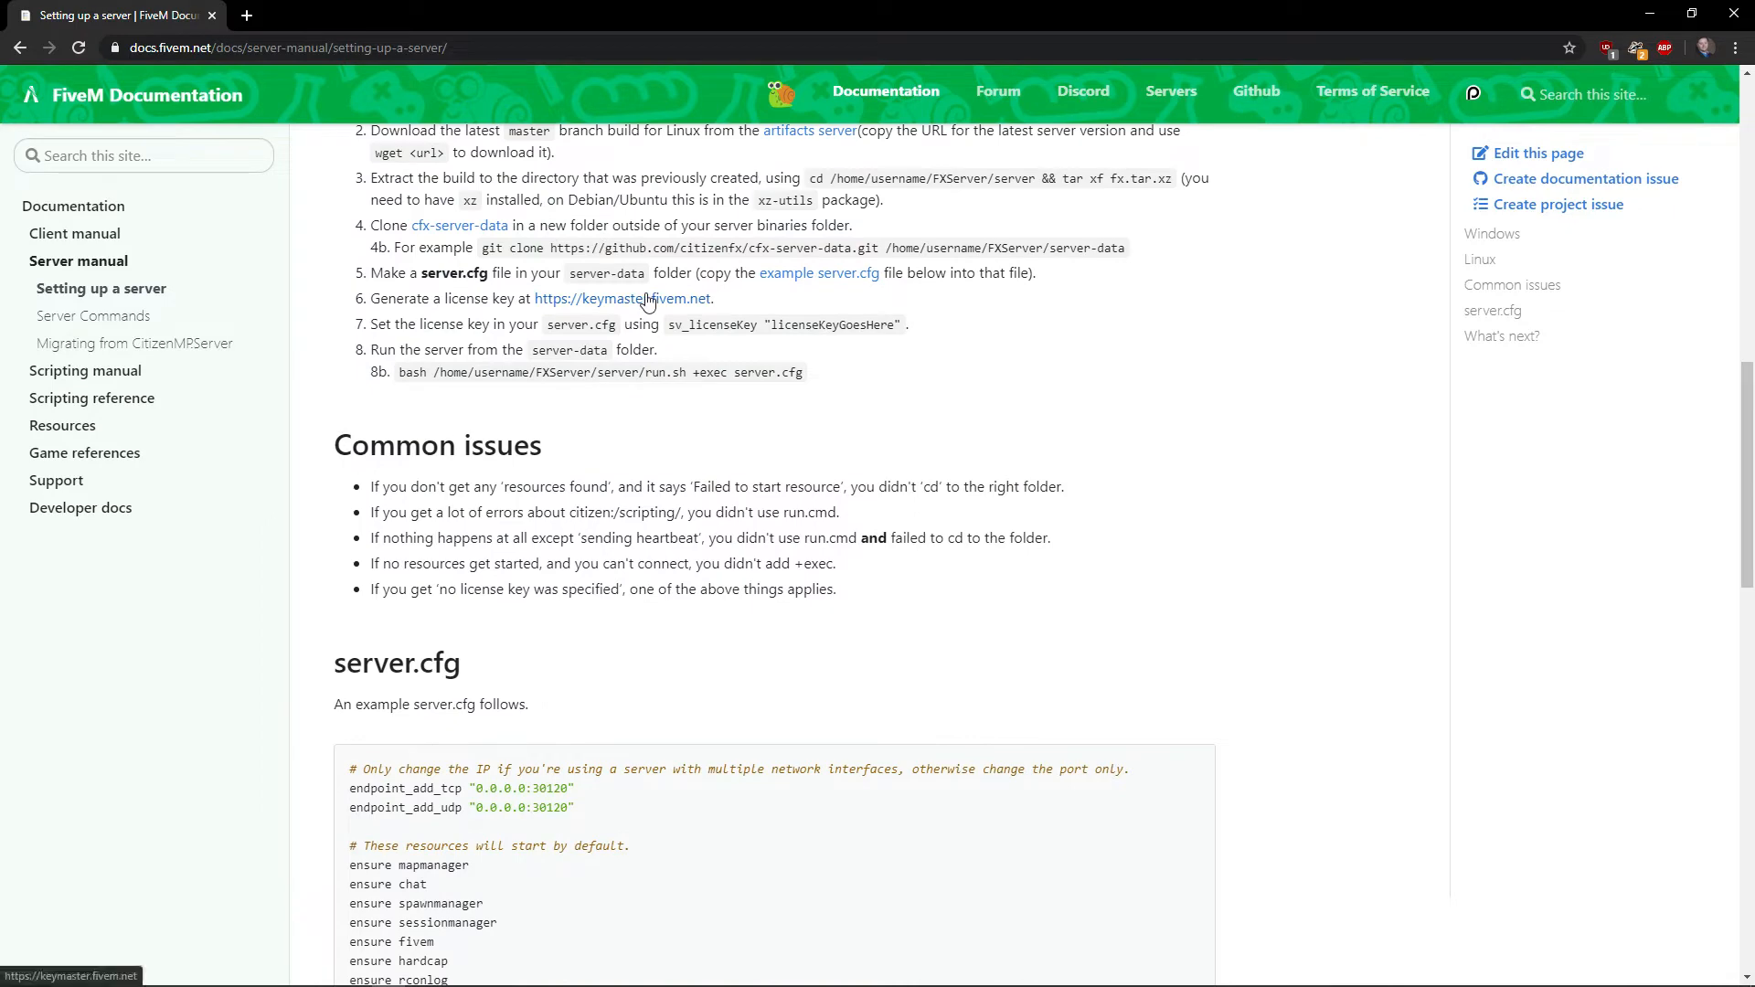
scroll(647, 301, down, 5)
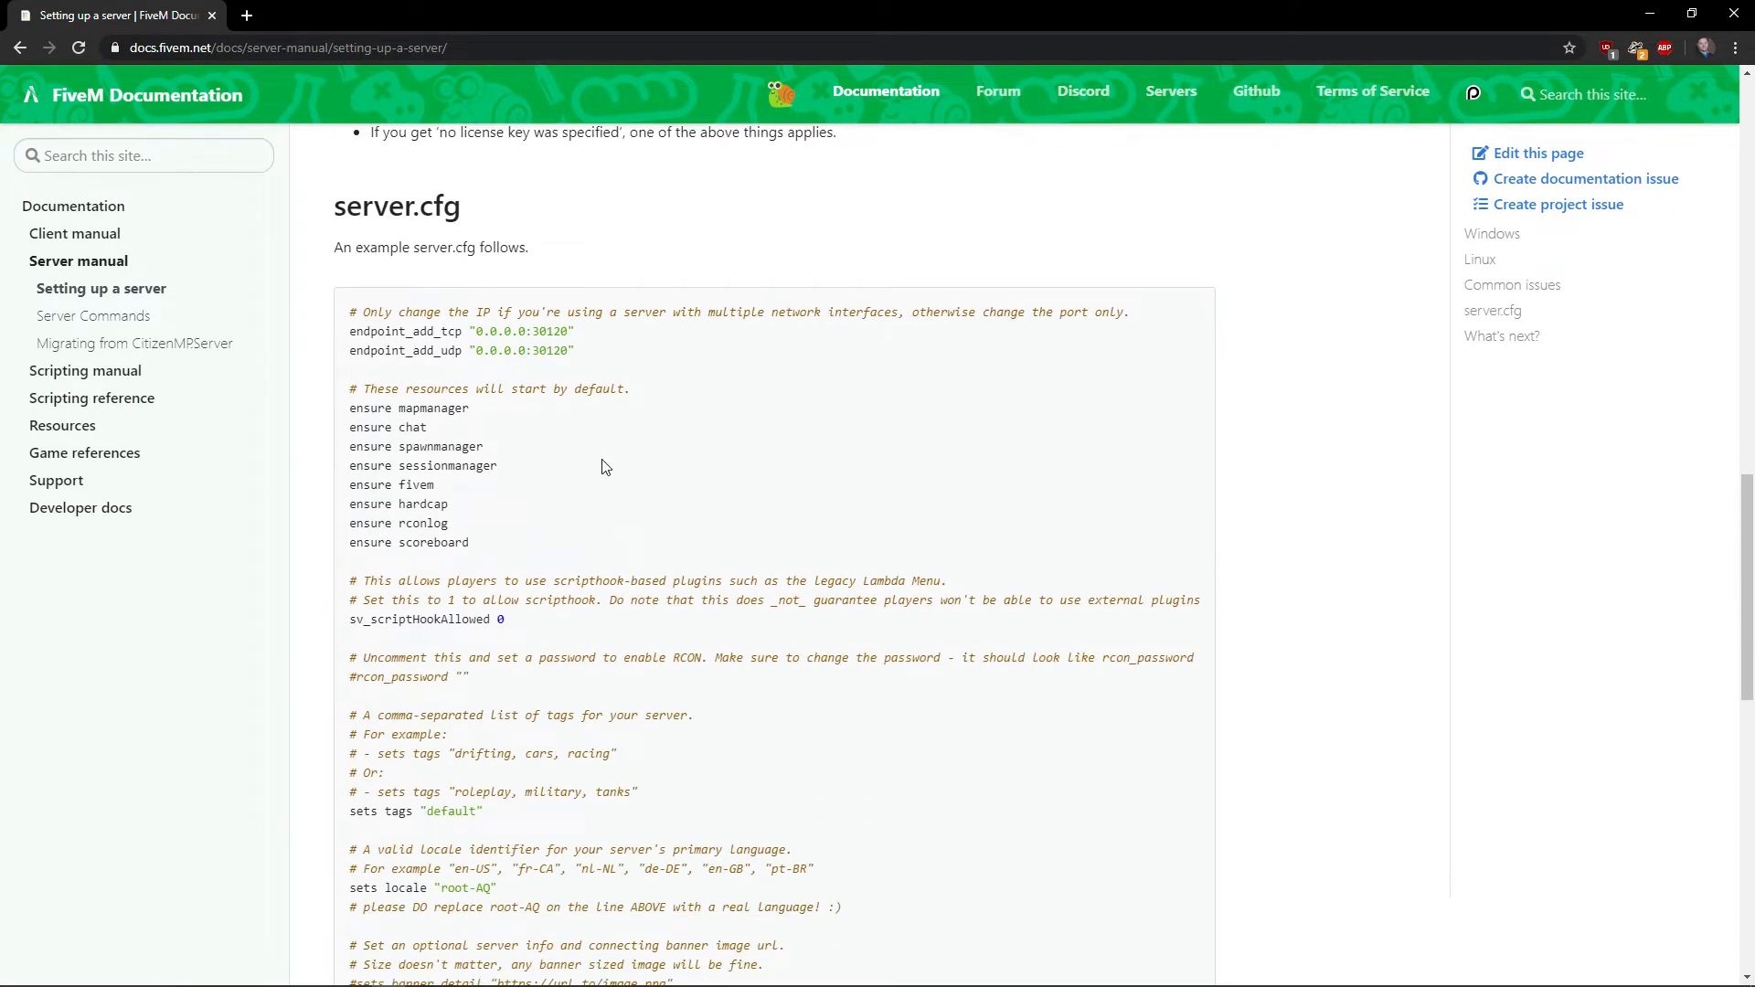
scroll(603, 467, down, 15)
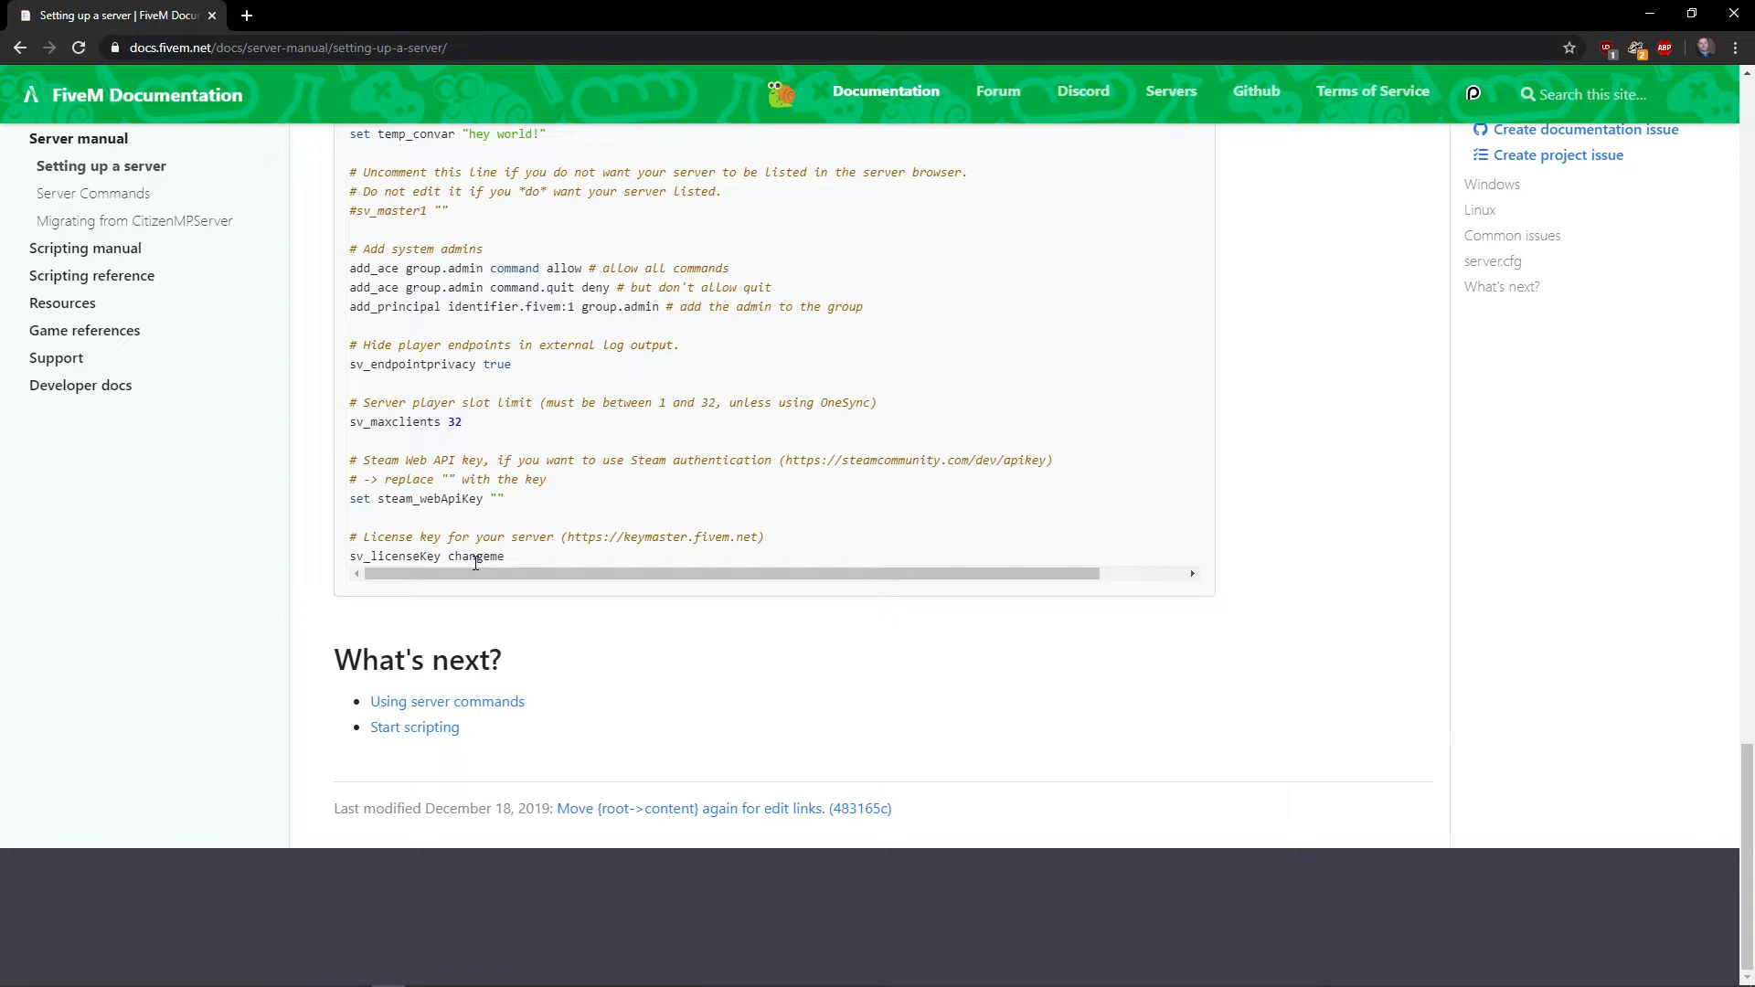
scroll(475, 562, up, 12)
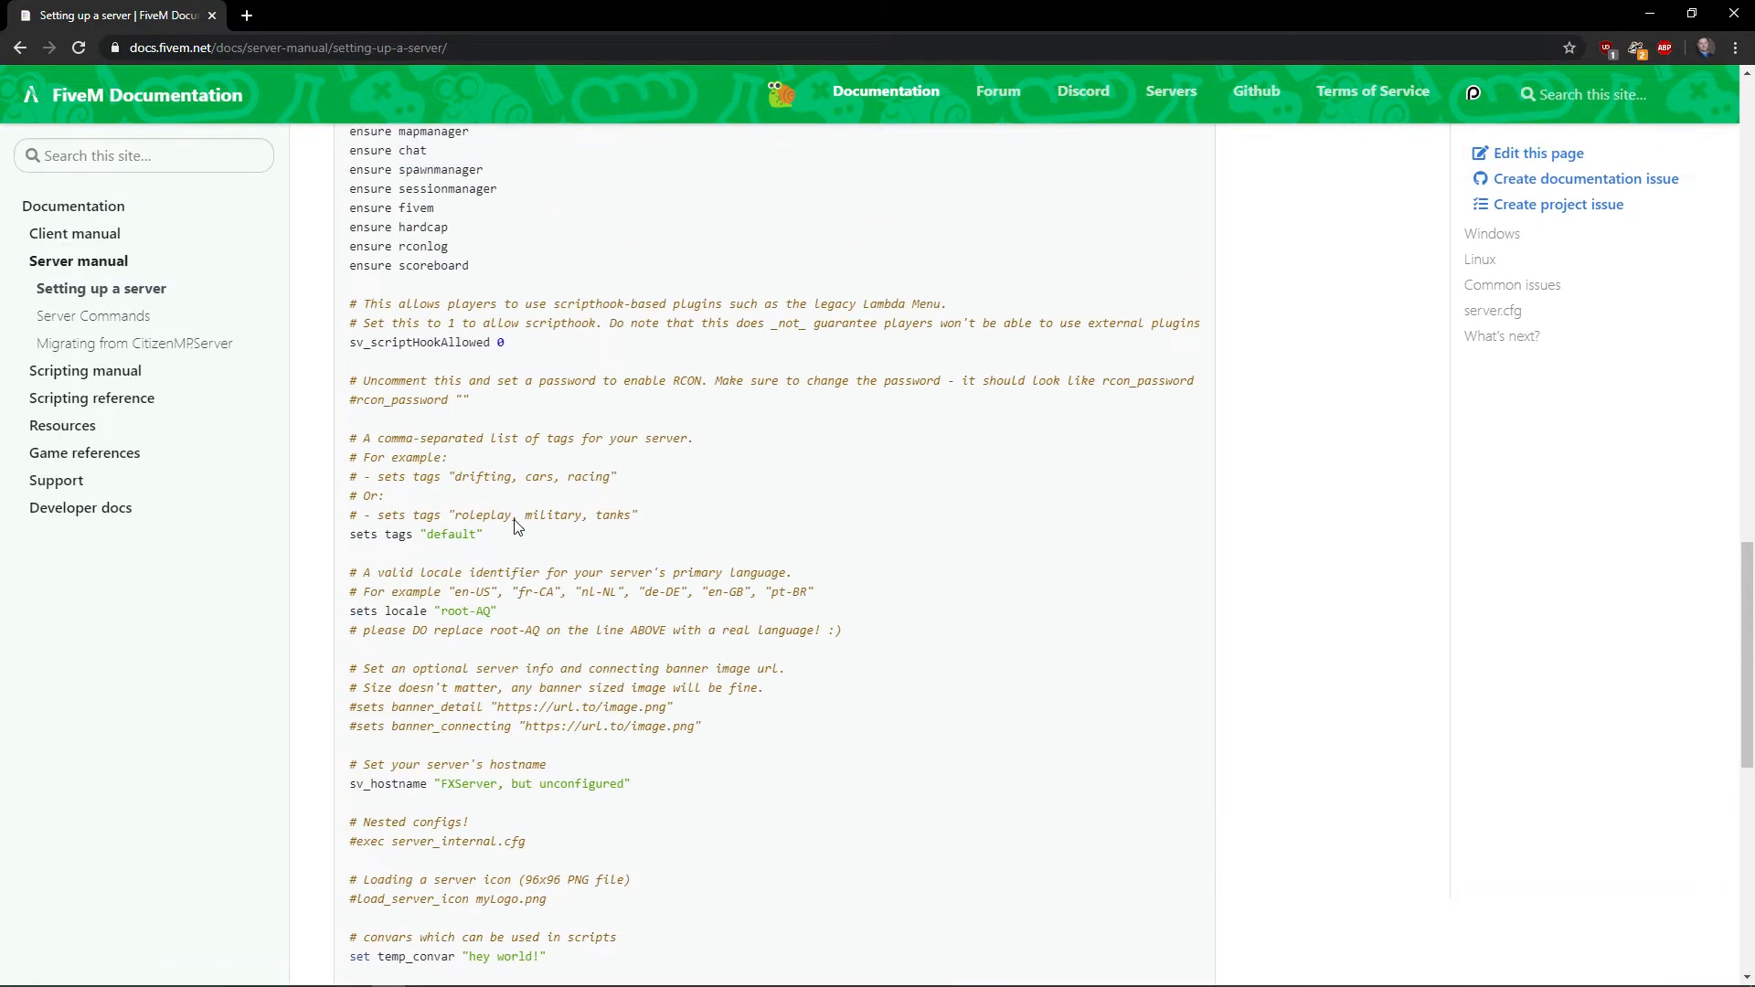
scroll(517, 521, up, 4)
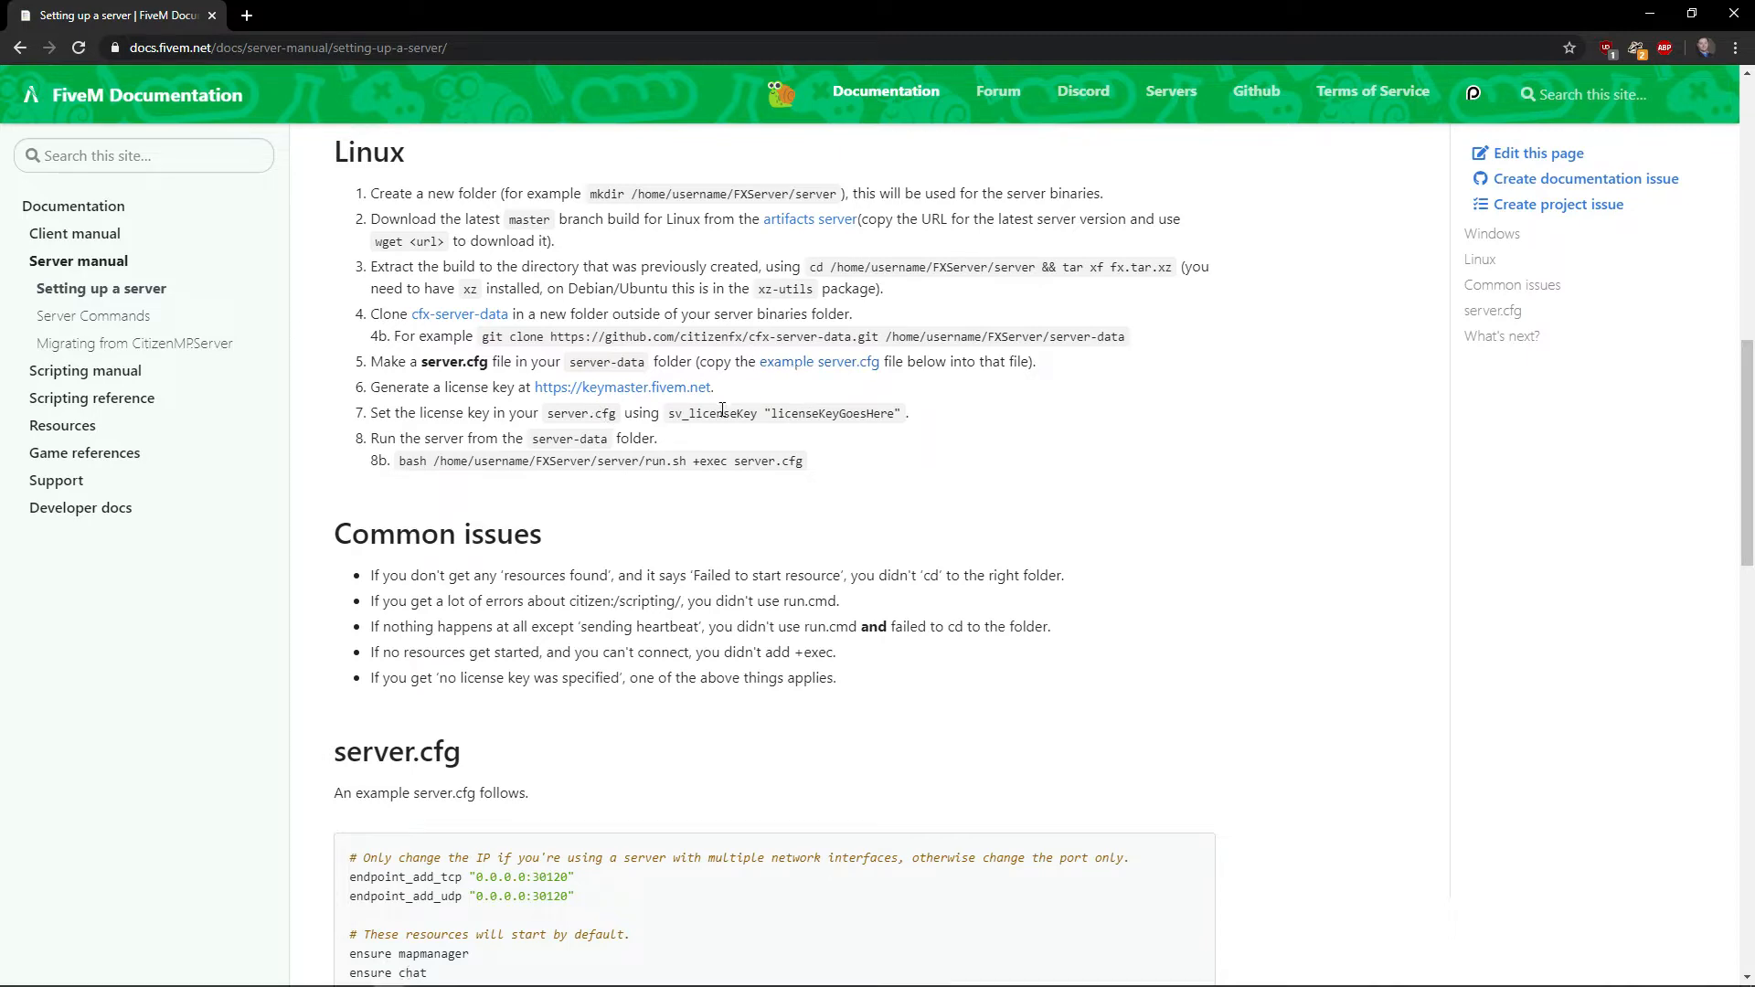
scroll(722, 410, up, 1)
scroll(718, 408, down, 11)
scroll(578, 592, down, 8)
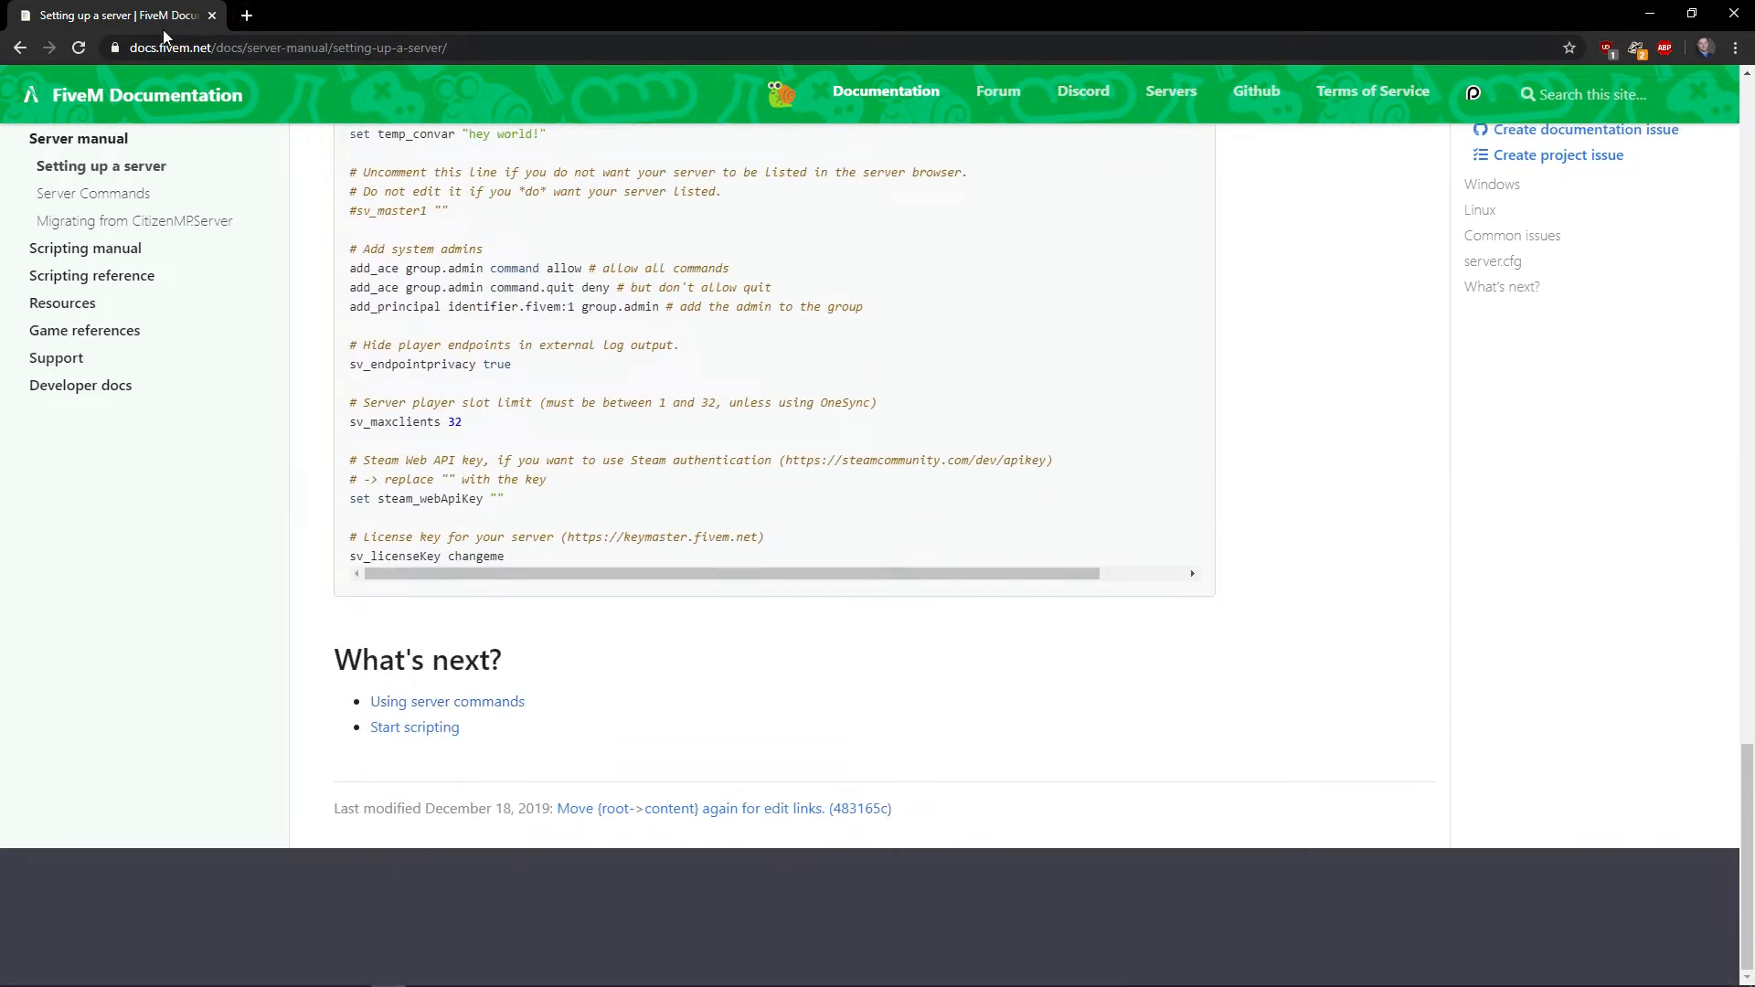
- Search Google for "steam web api key" and open the "API keys - Steam Community" result
click(230, 49)
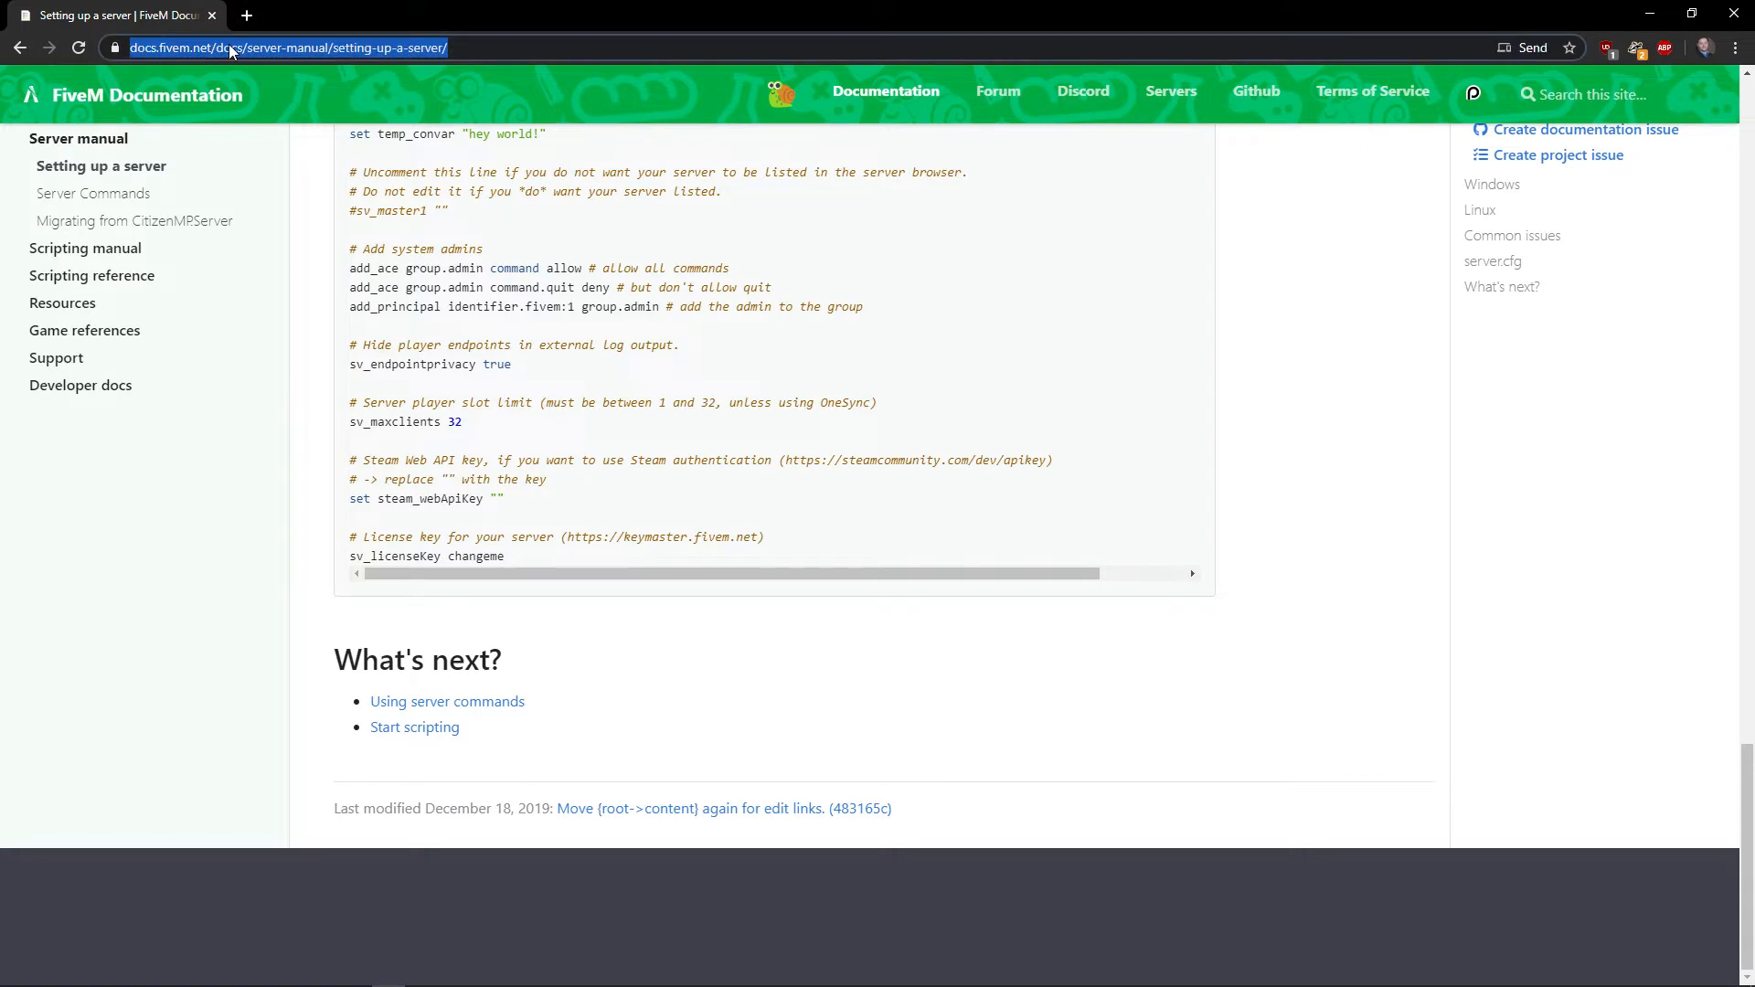
text(we)
key(BackSpace)
key(BackSpace)
text(steam )
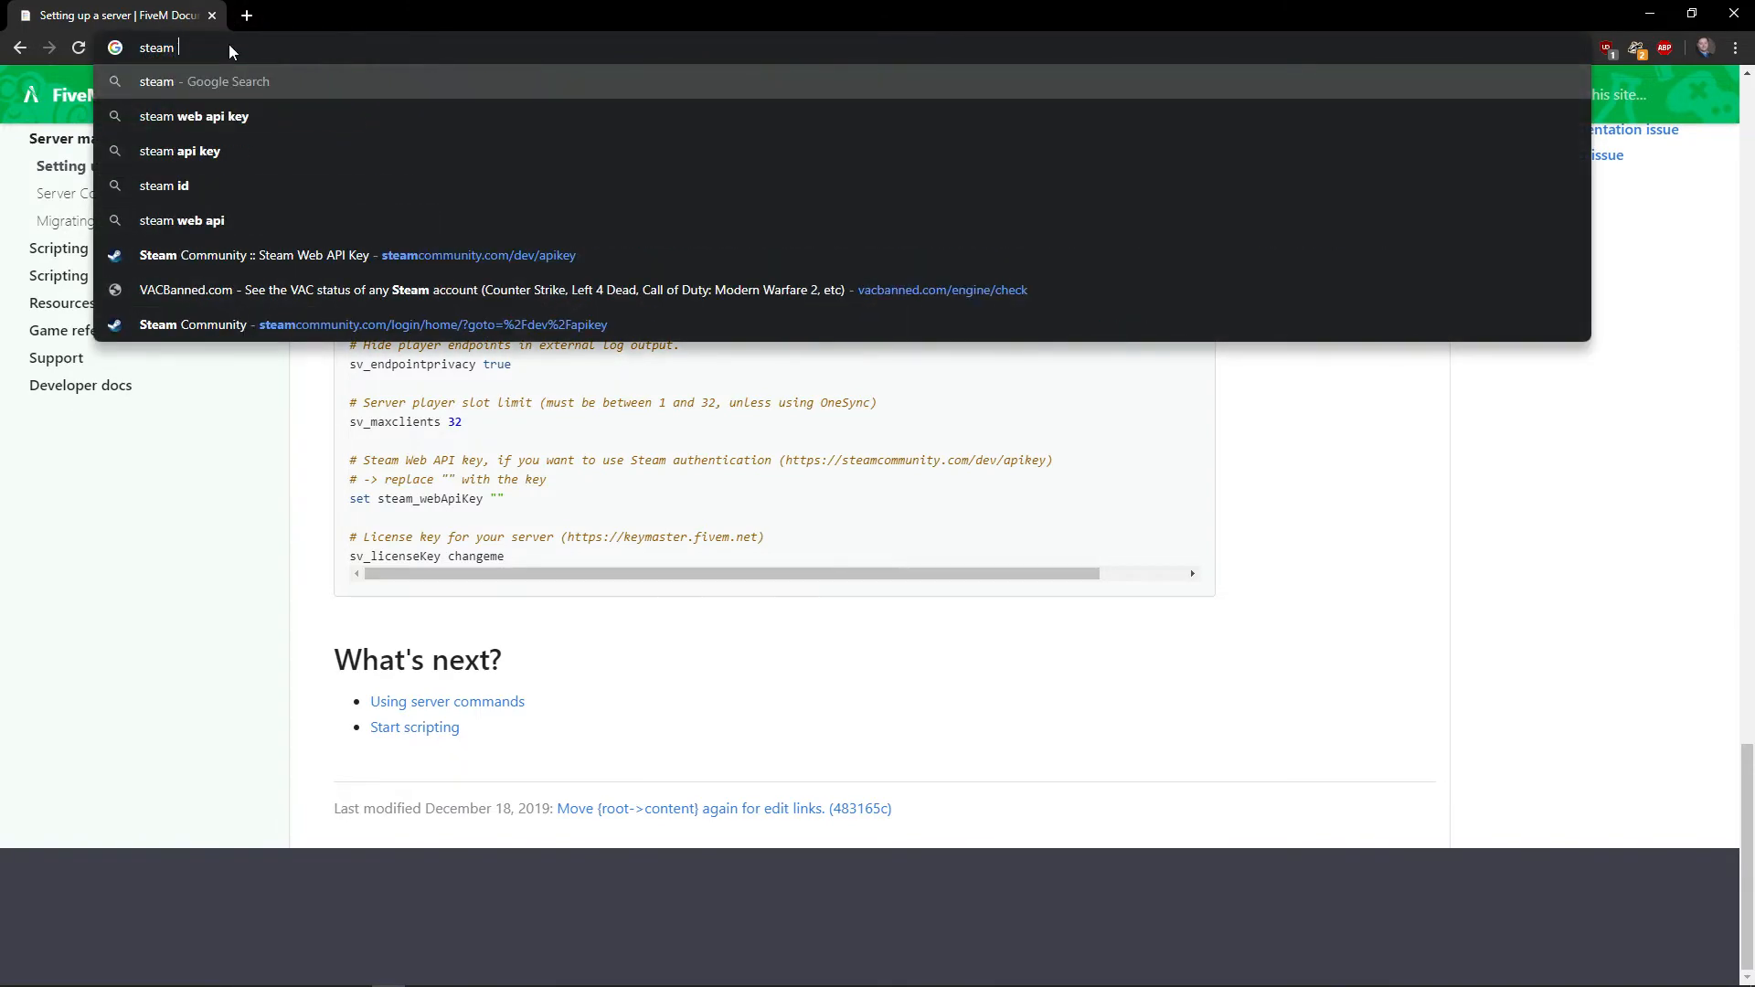
text(web api key)
key(Return)
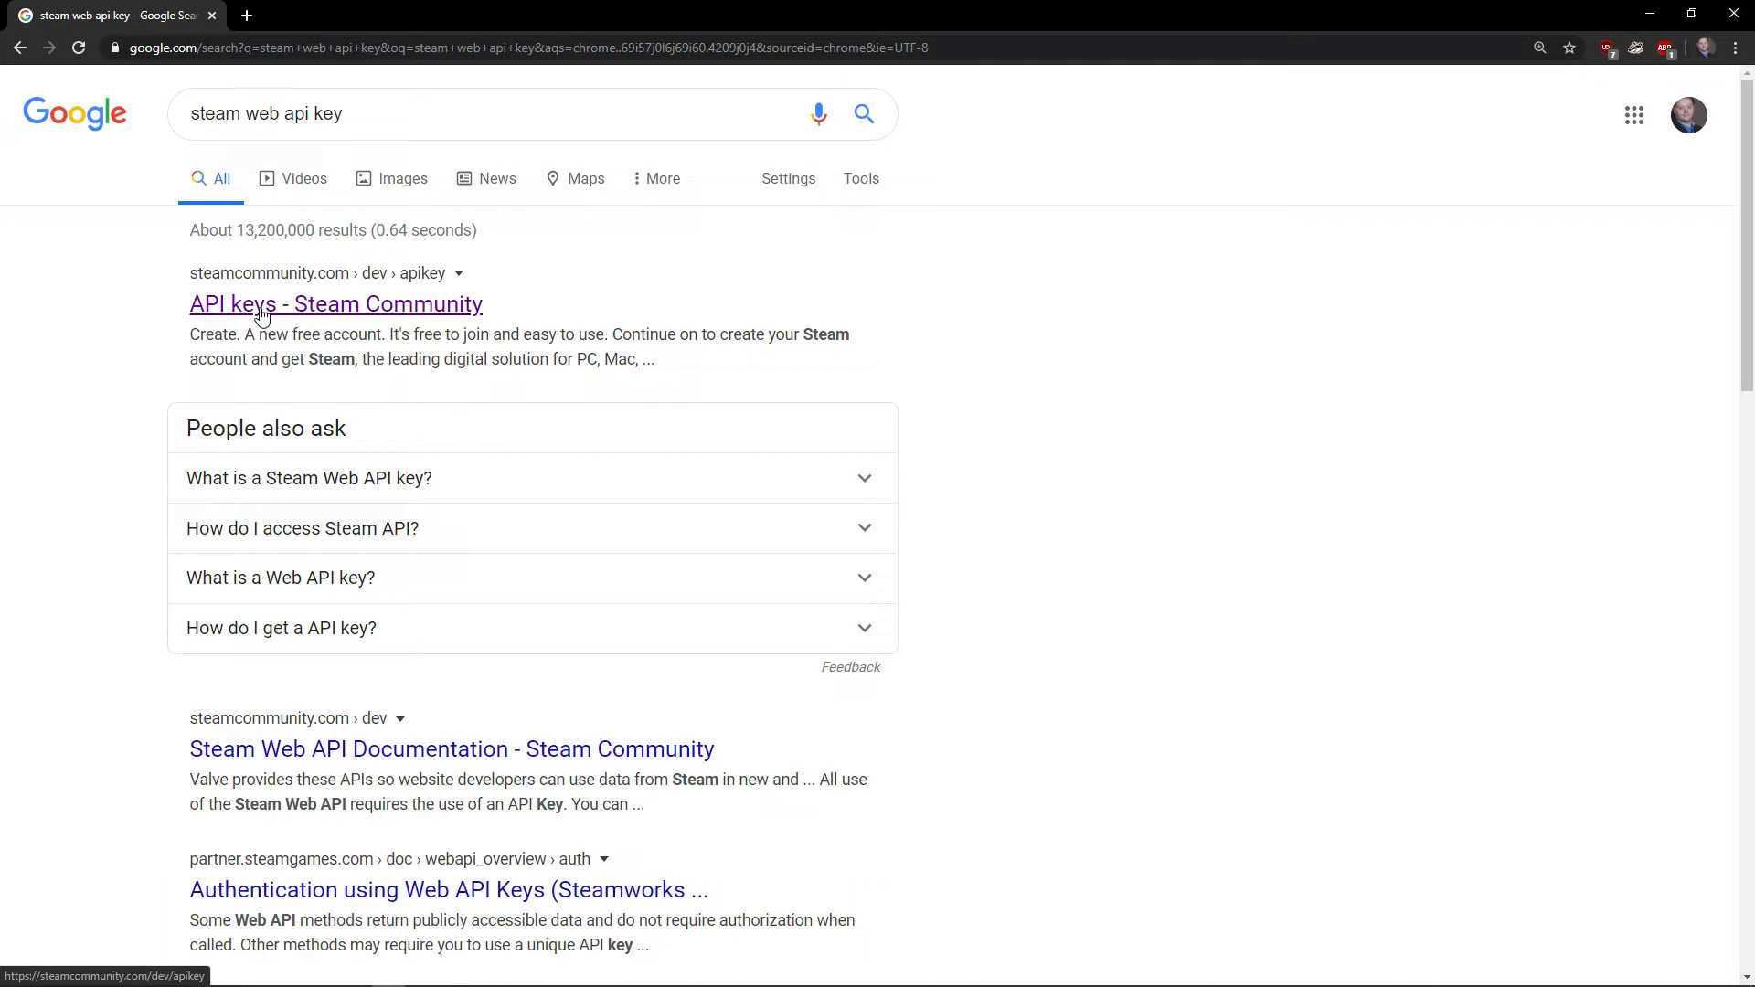
click(263, 312)
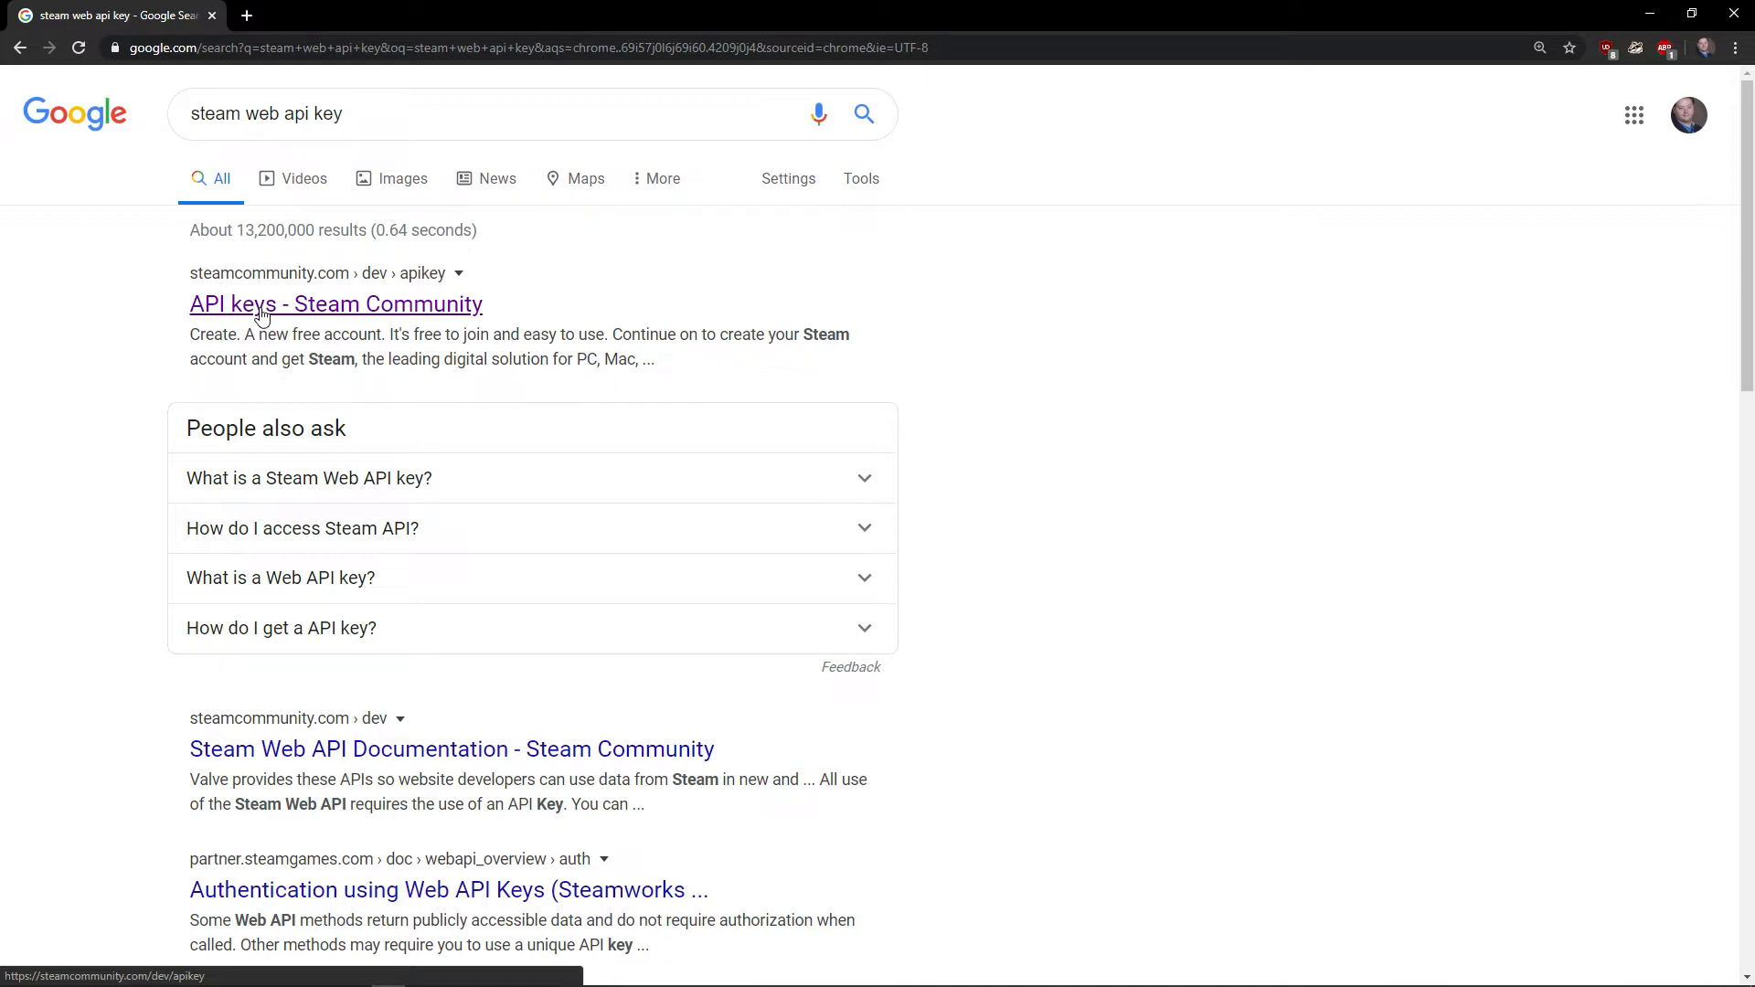
- Return to the FiveM server setup guide and go back to its Windows prerequisites and installation section
click(18, 55)
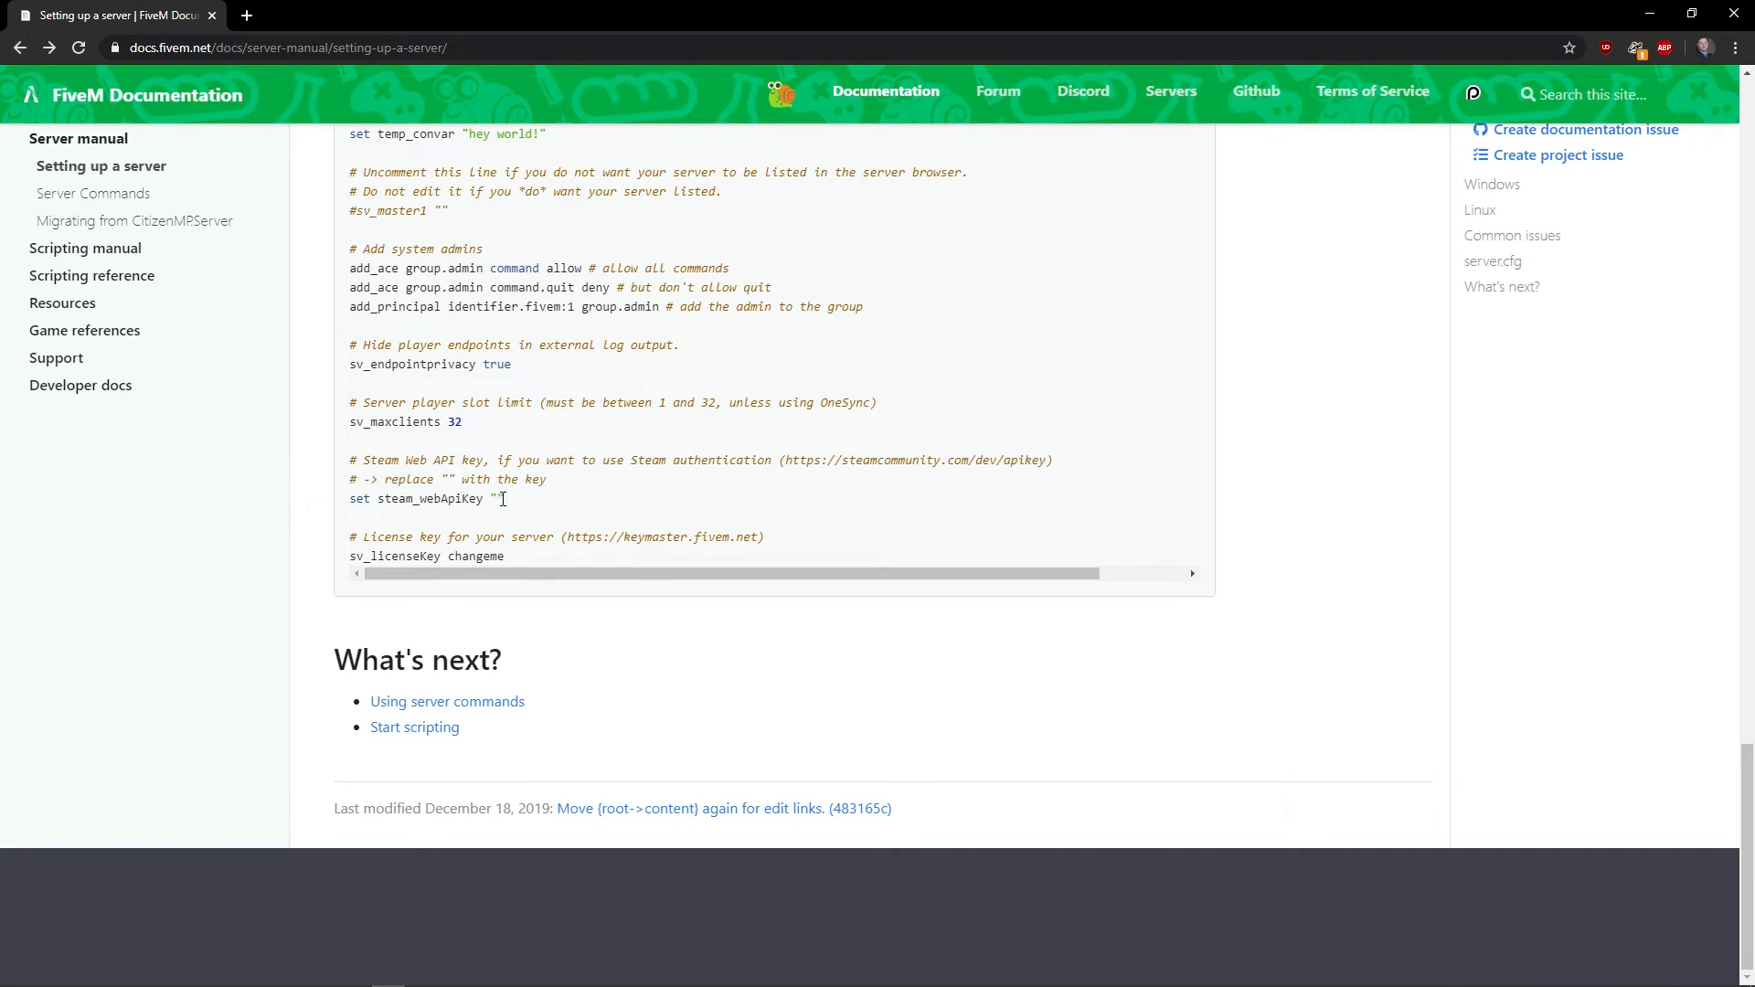
scroll(630, 397, up, 15)
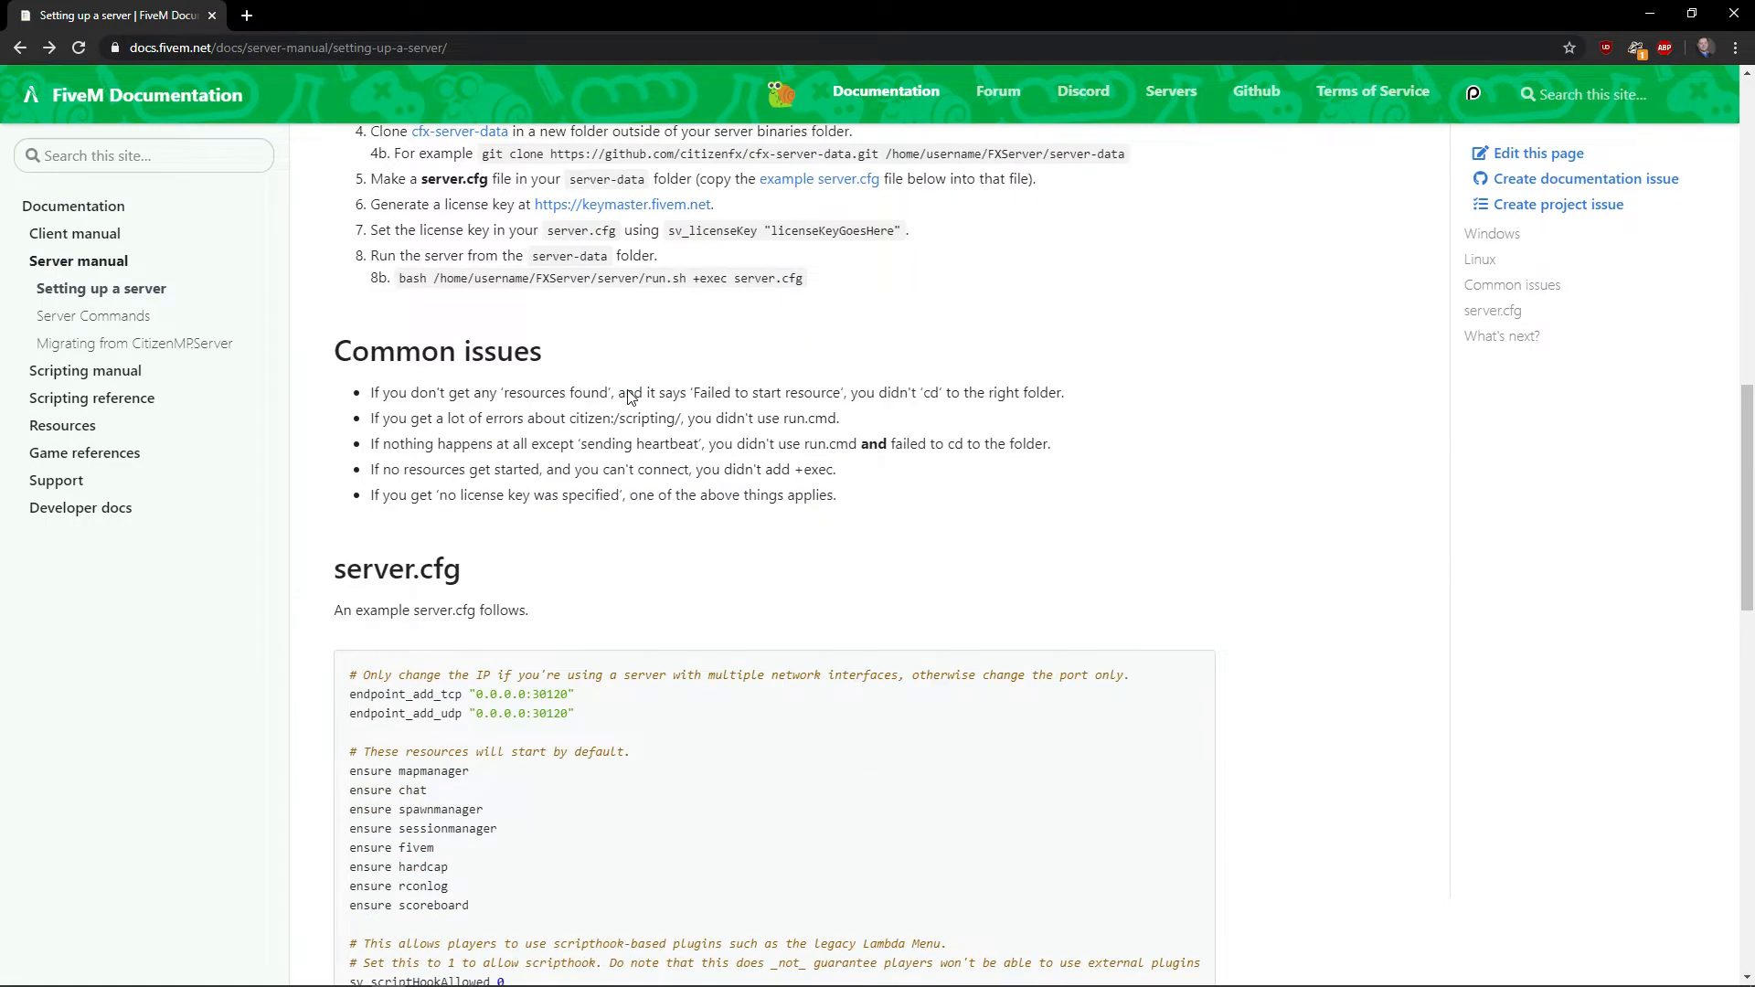
scroll(631, 397, up, 15)
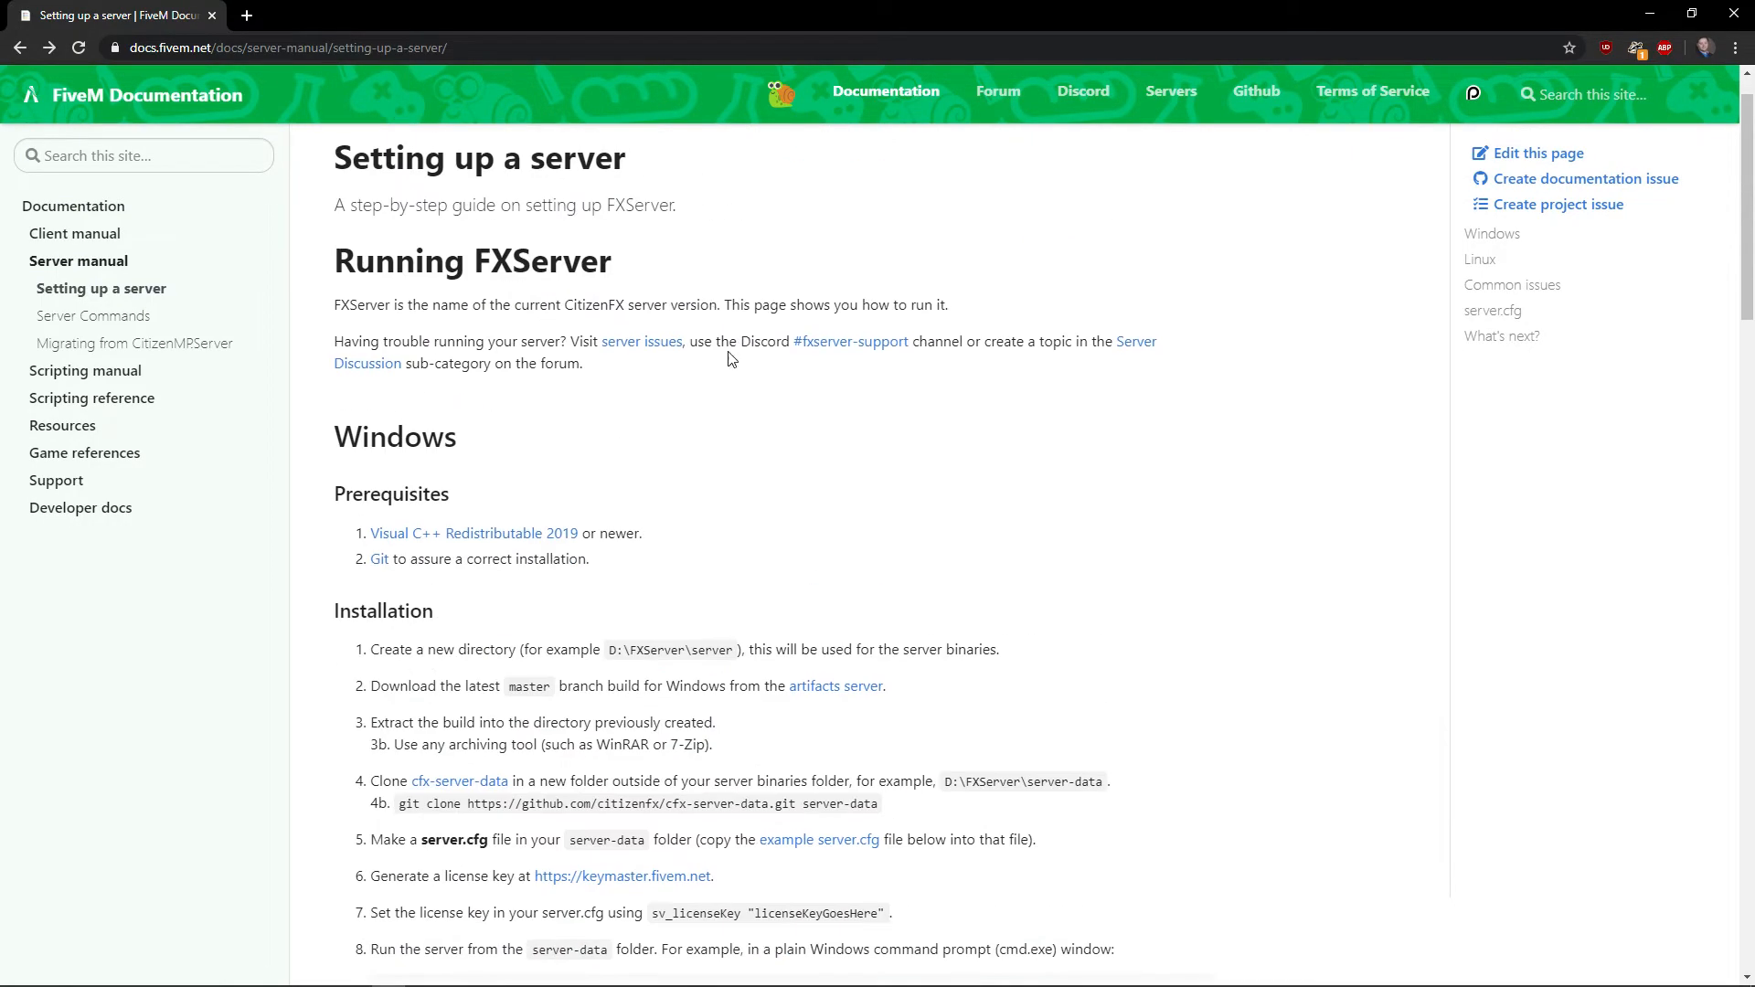
scroll(1161, 736, down, 1)
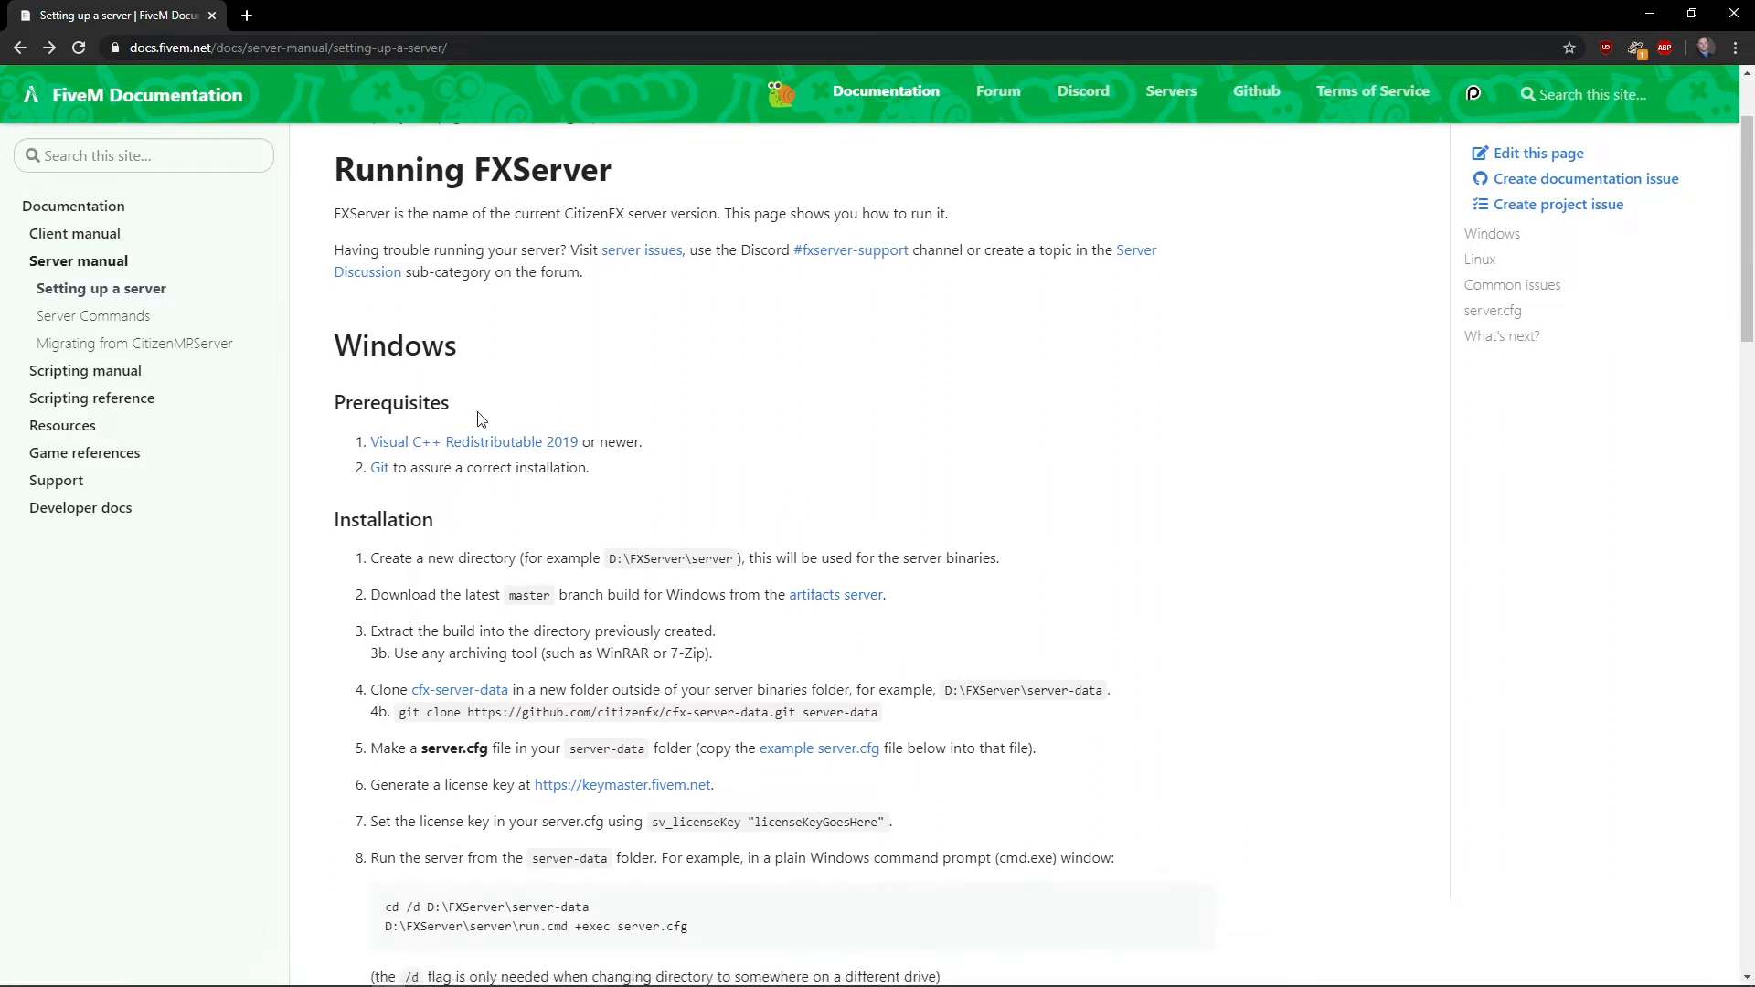
scroll(455, 457, down, 2)
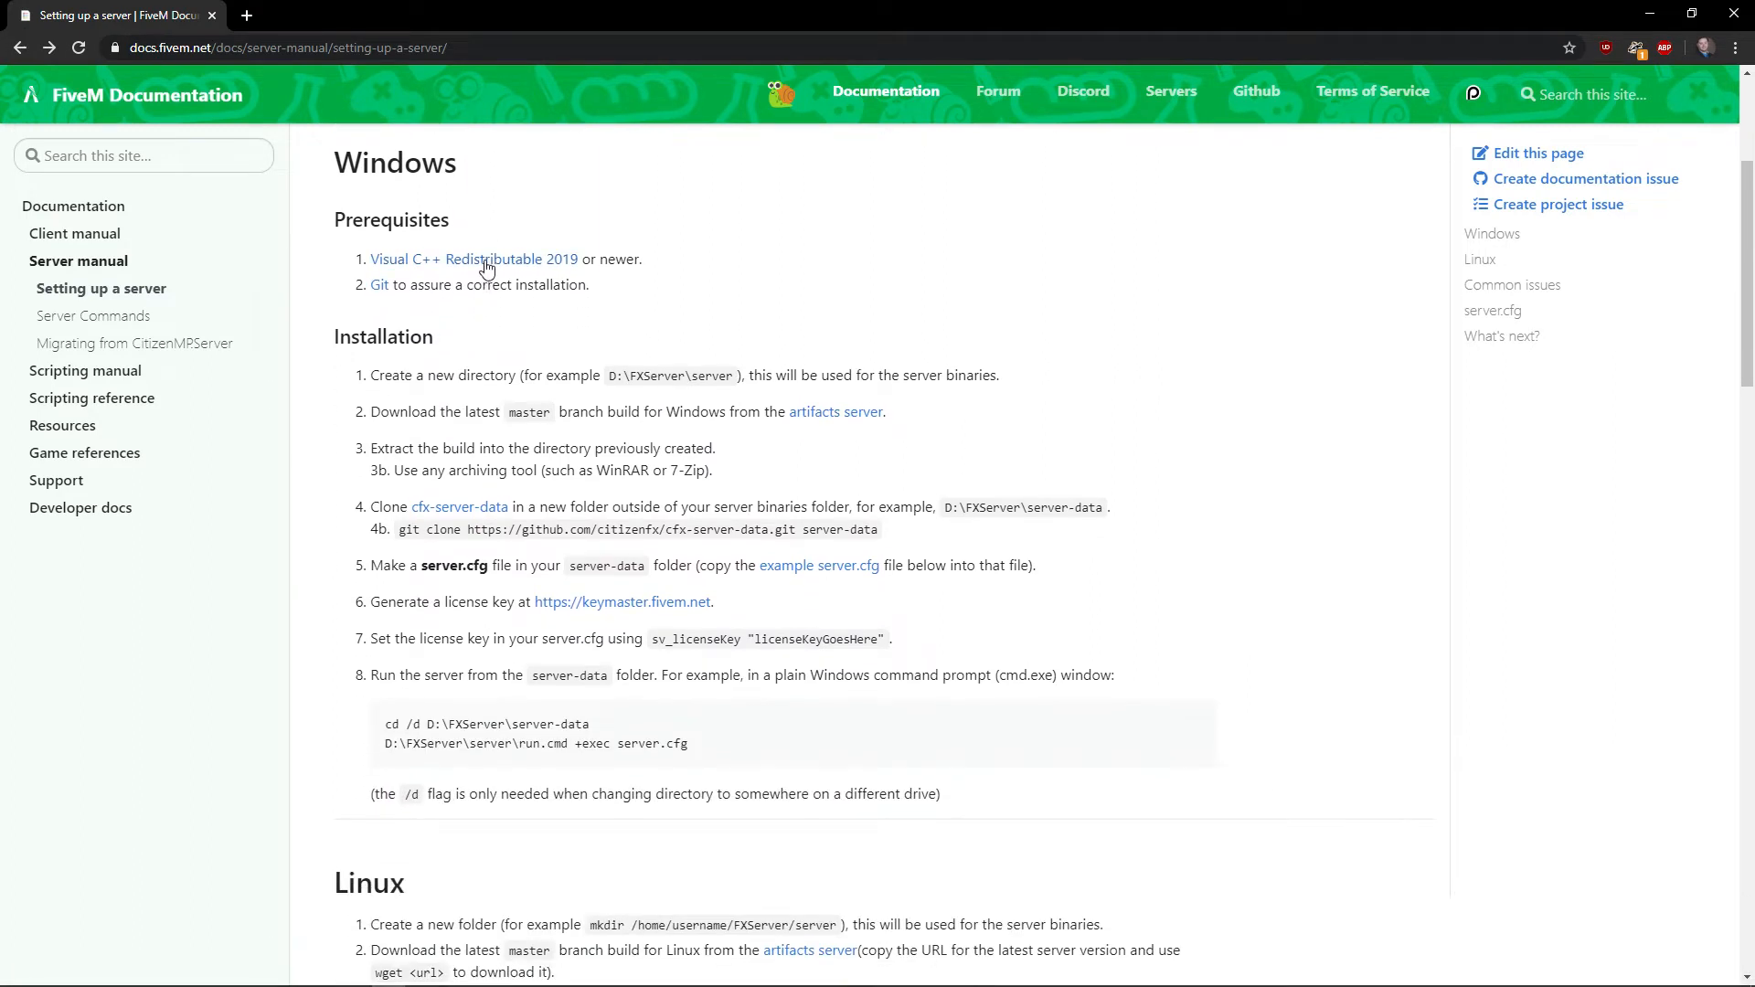
right_click(485, 265)
click(544, 220)
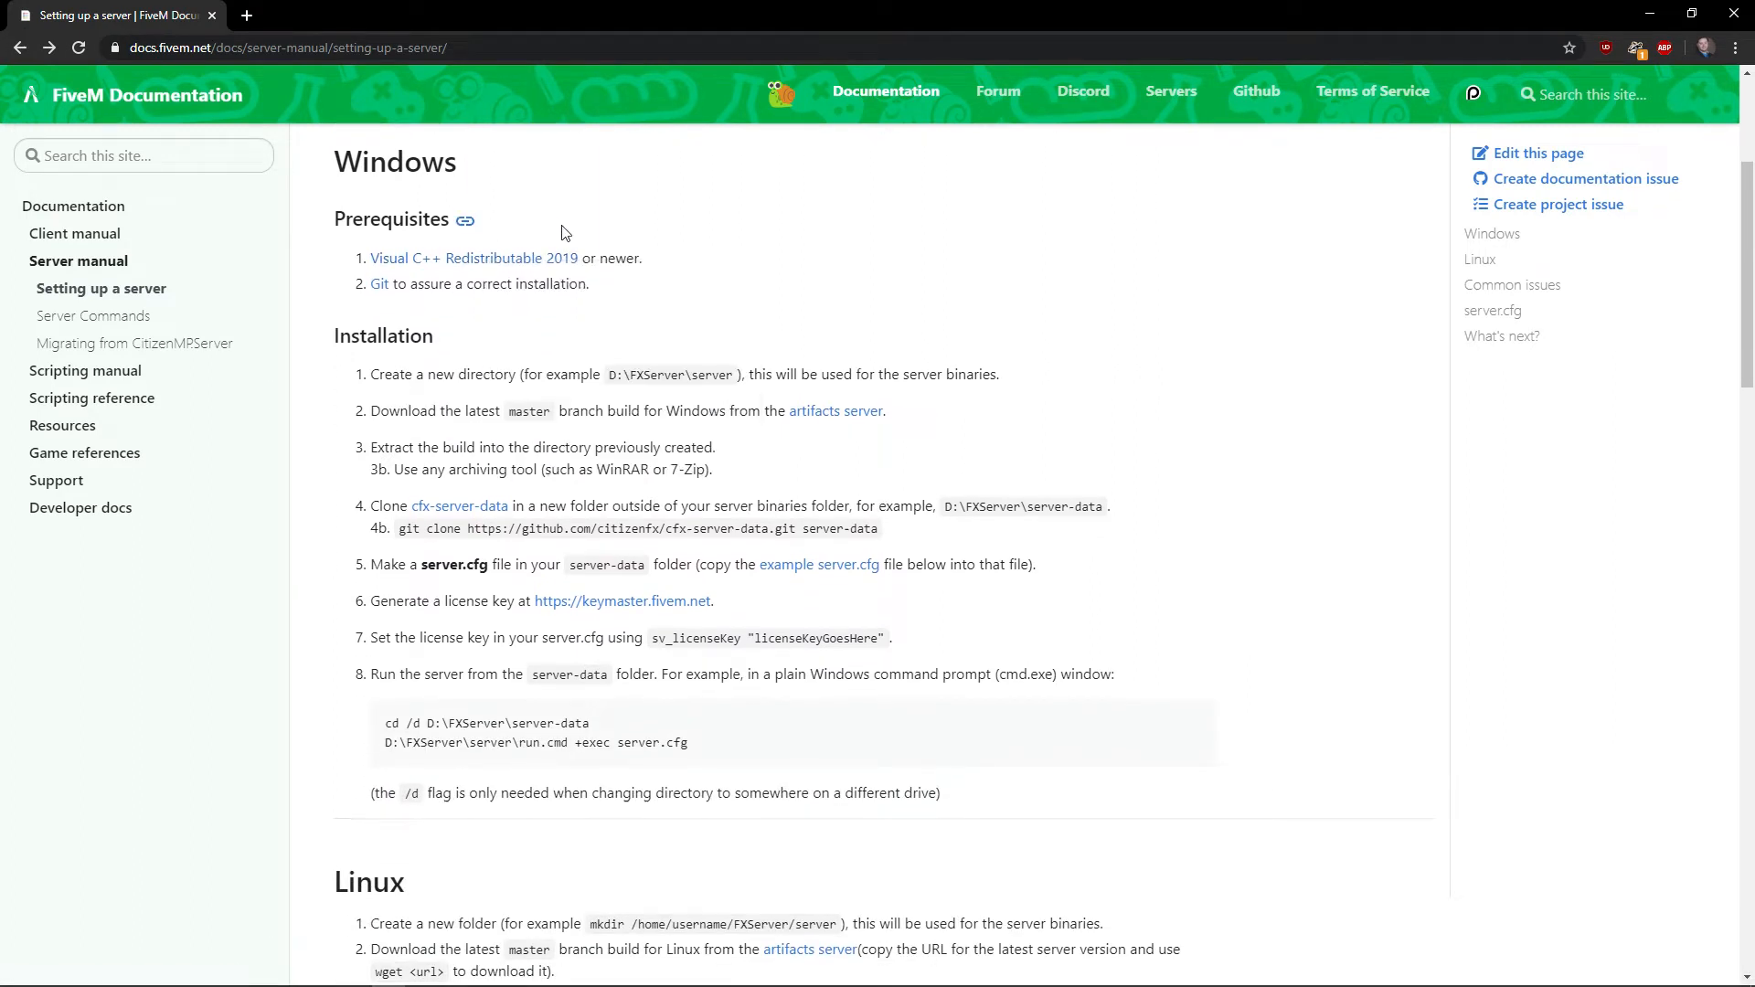
- Create a new folder named FXServer on the Windows desktop and open it
scroll(567, 233, down, 2)
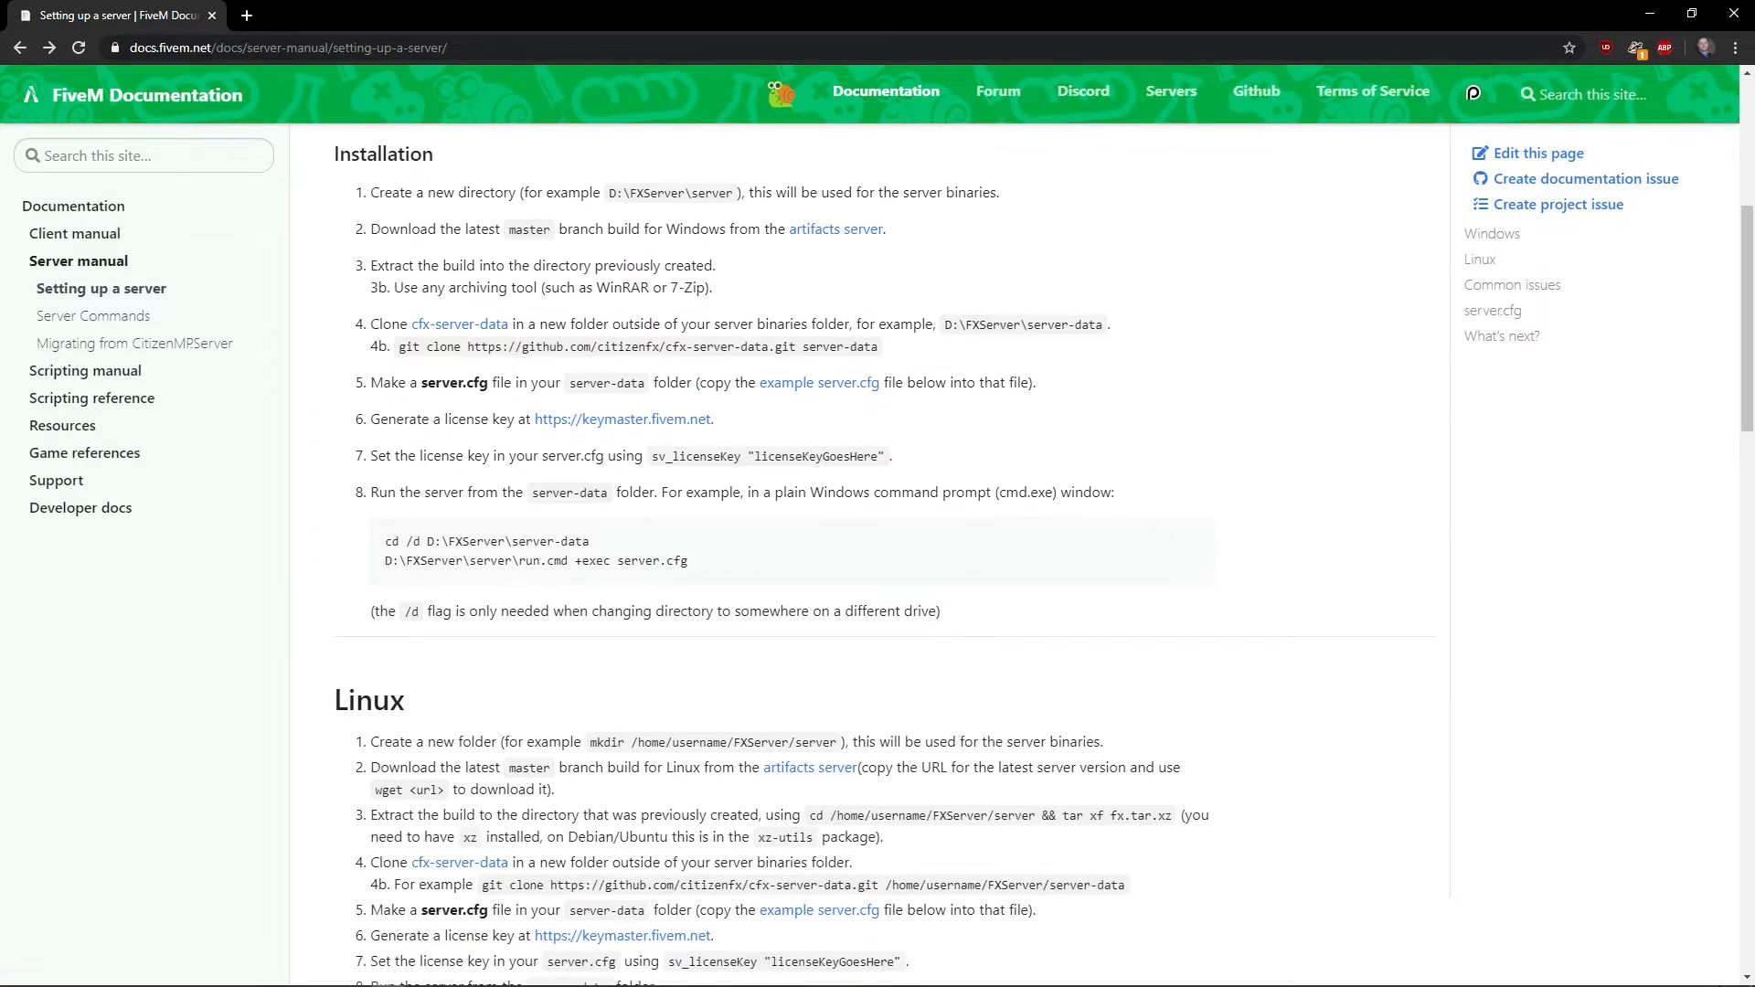
click(1754, 984)
right_click(990, 642)
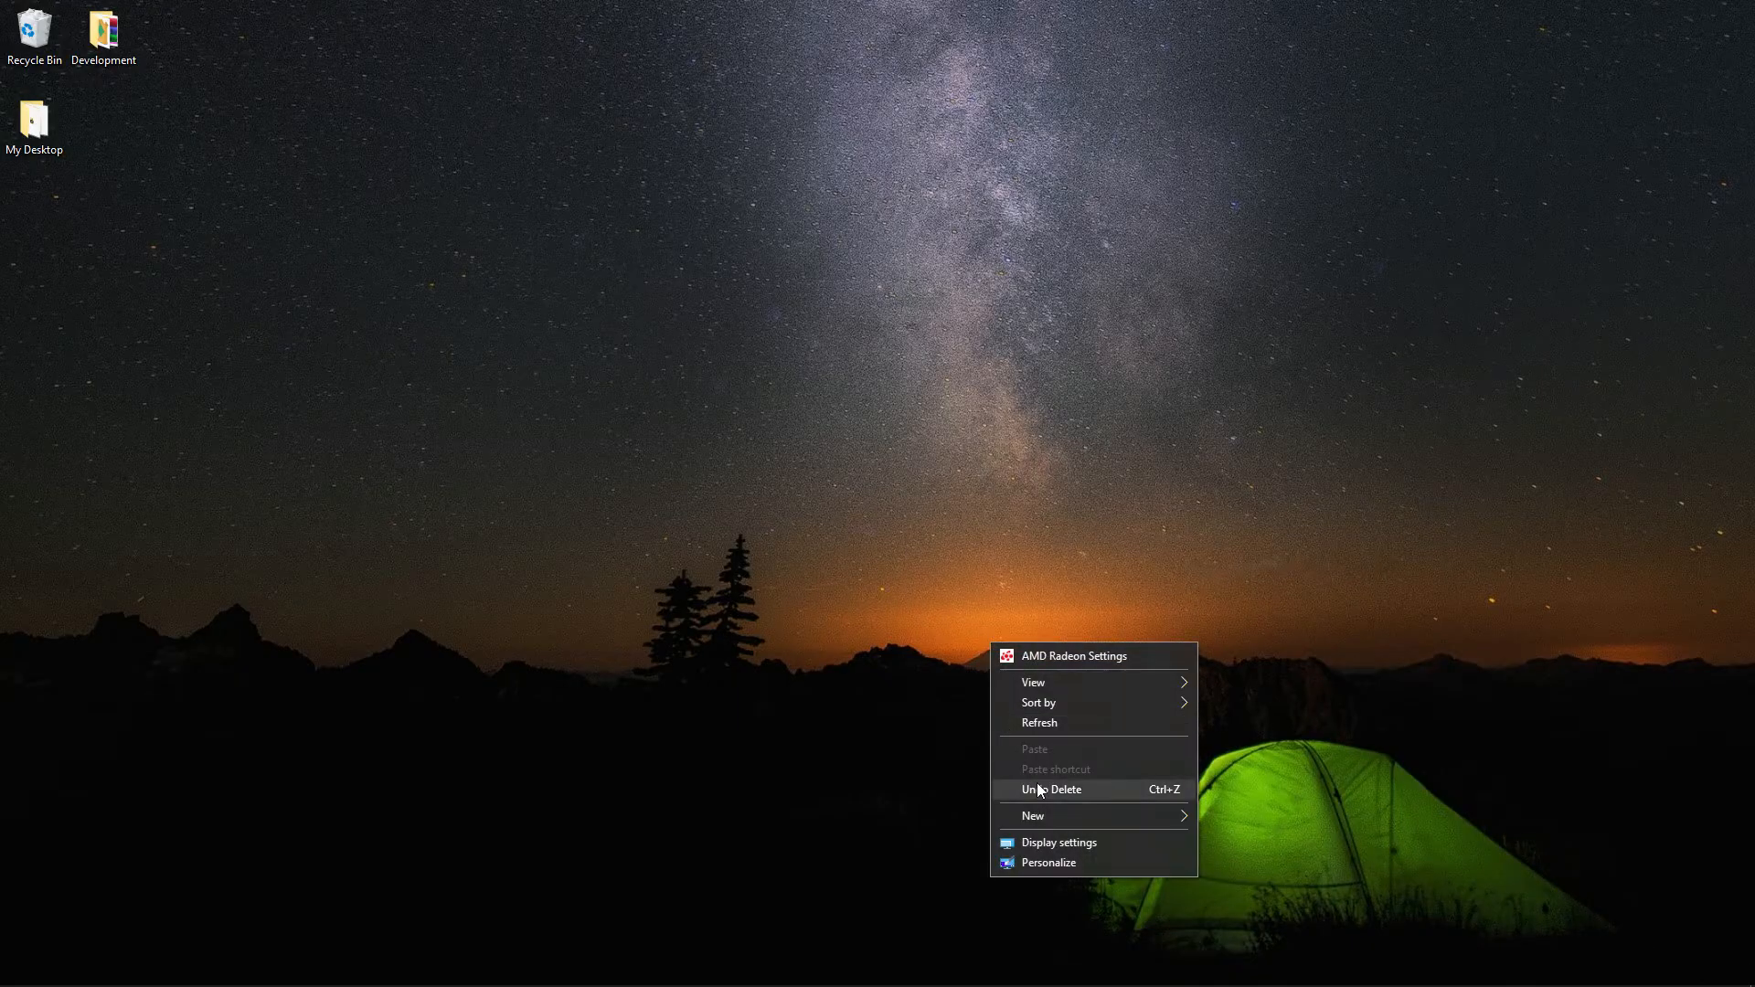
mouse_move(1044, 812)
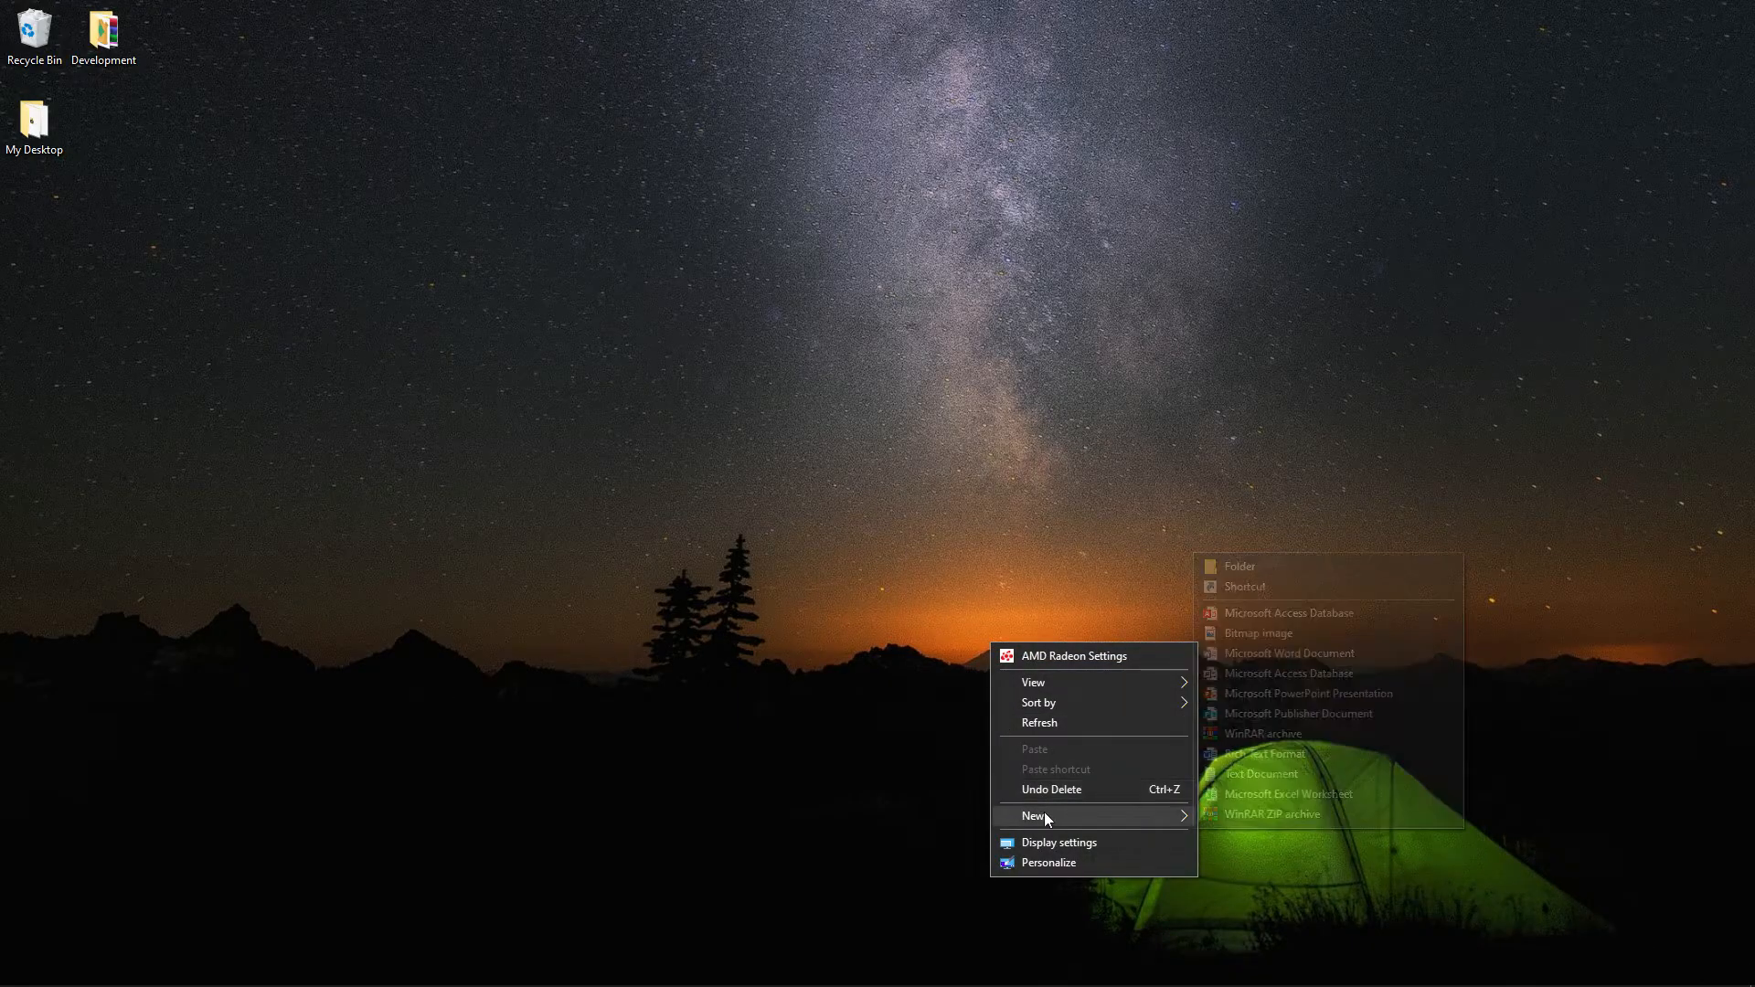
click(1257, 568)
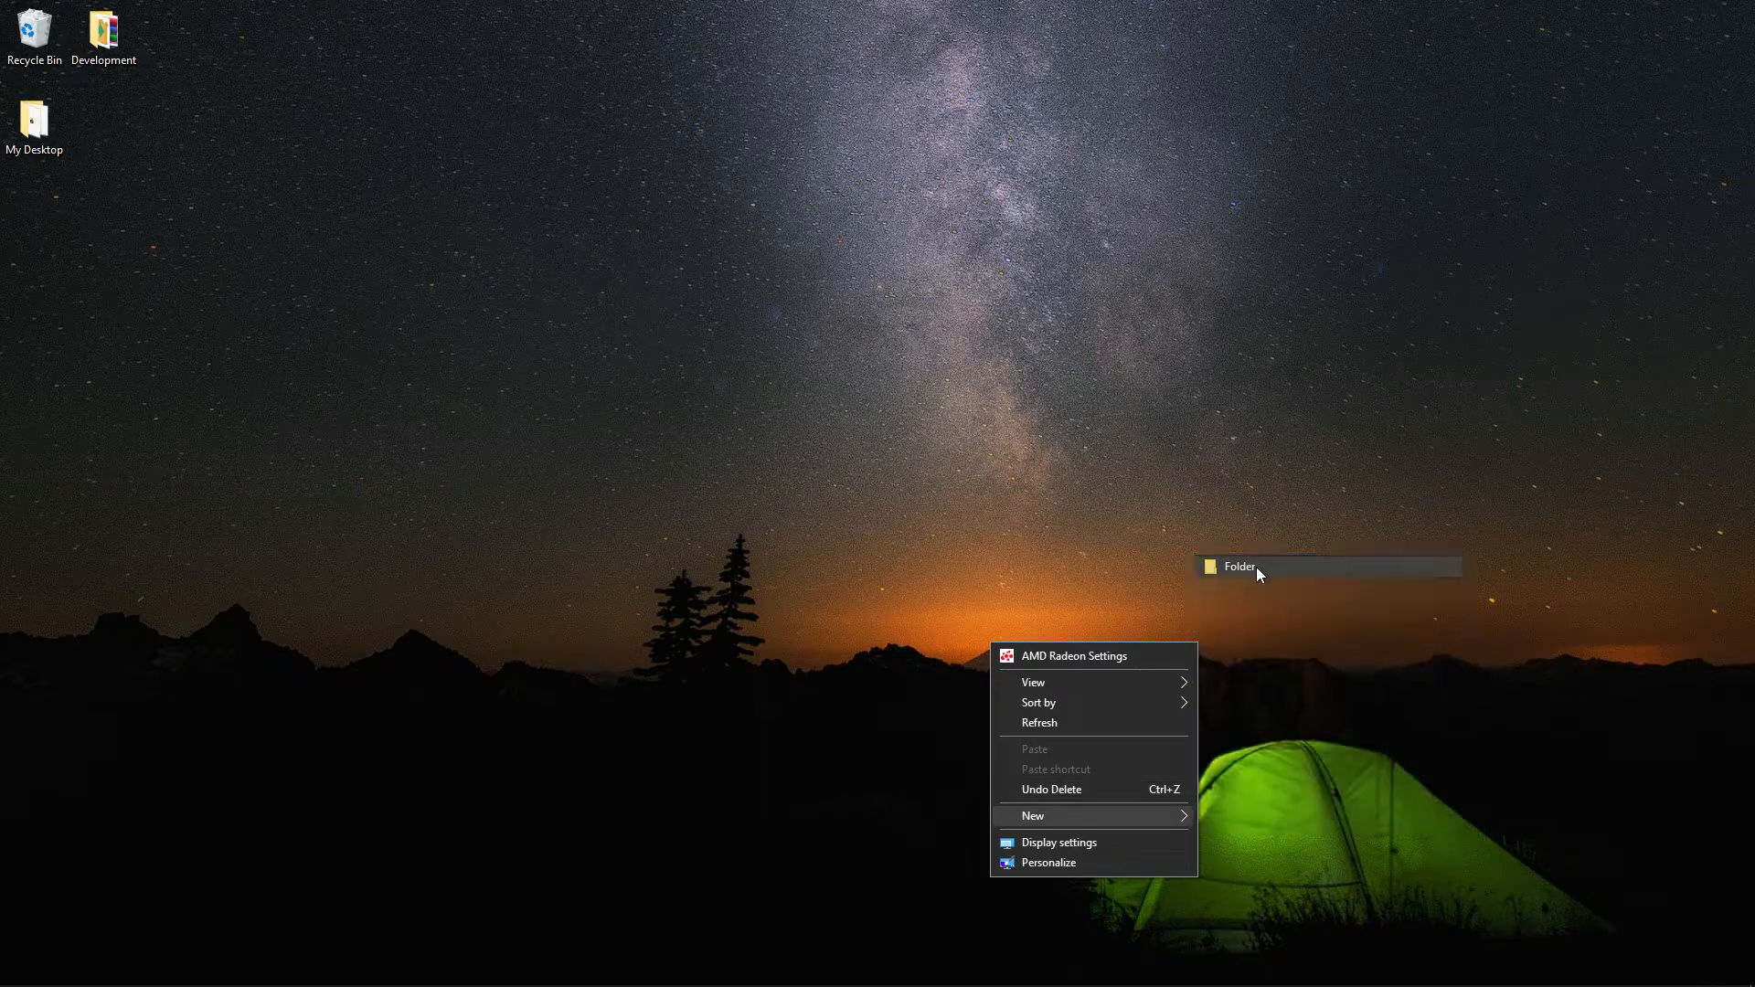
text(FXServer)
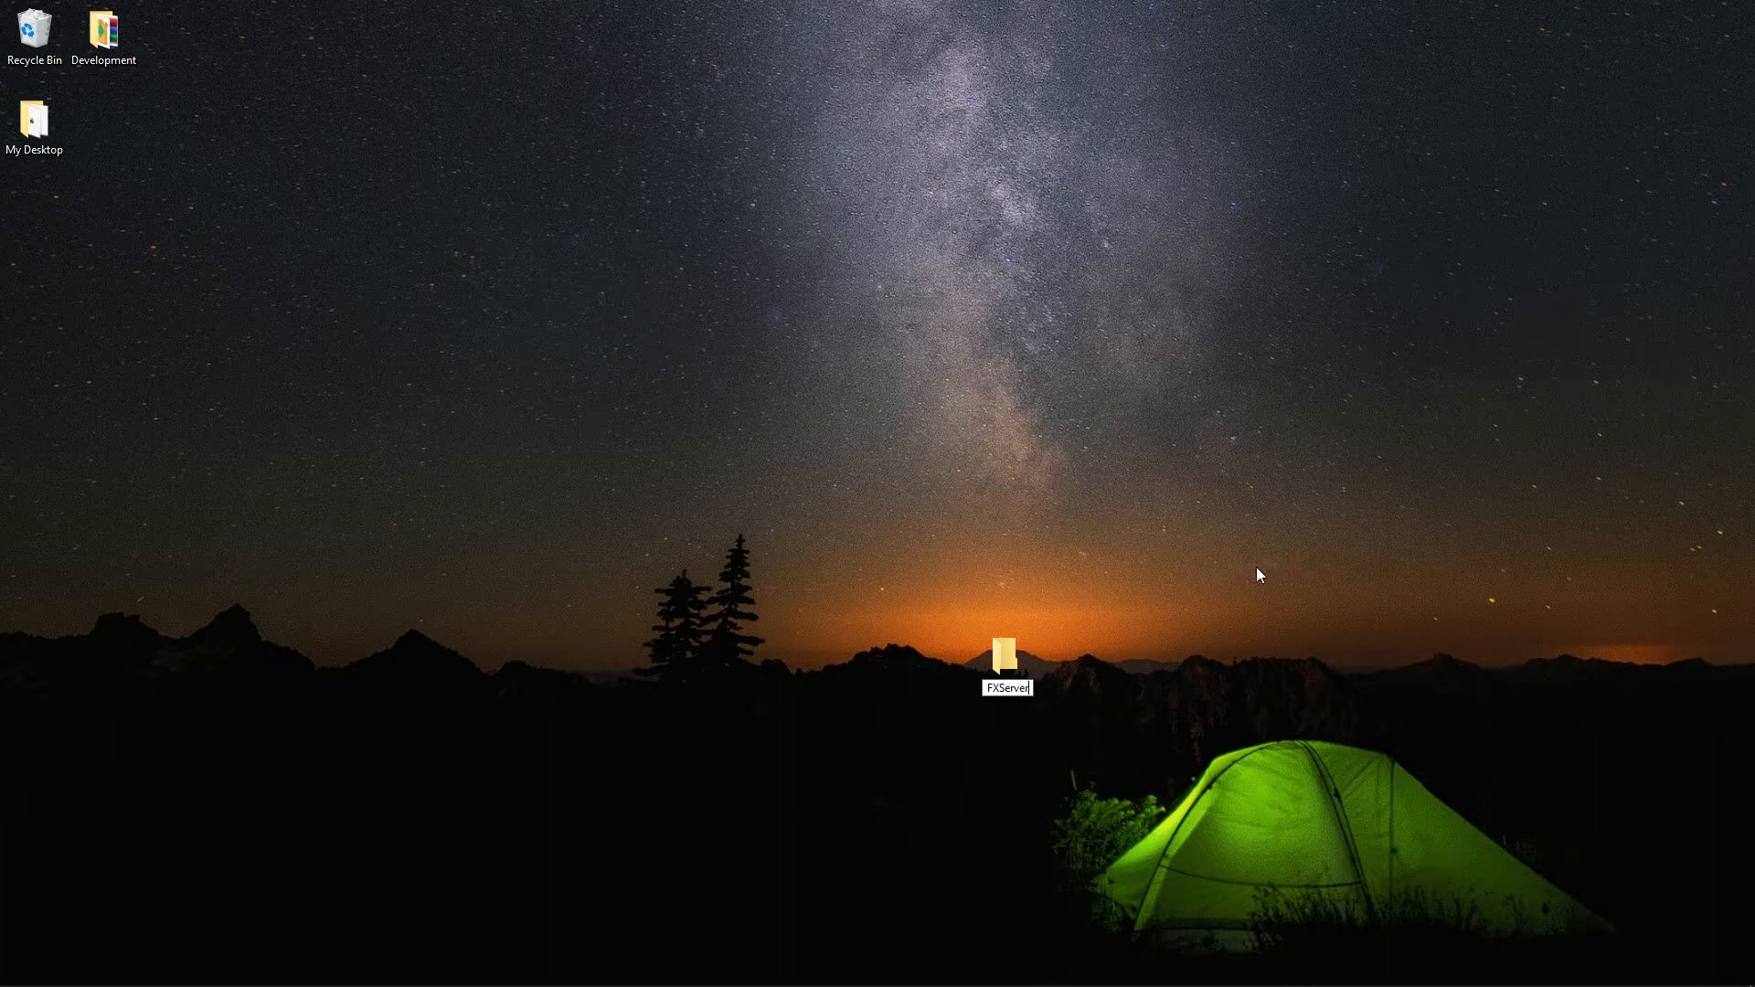
key(Return)
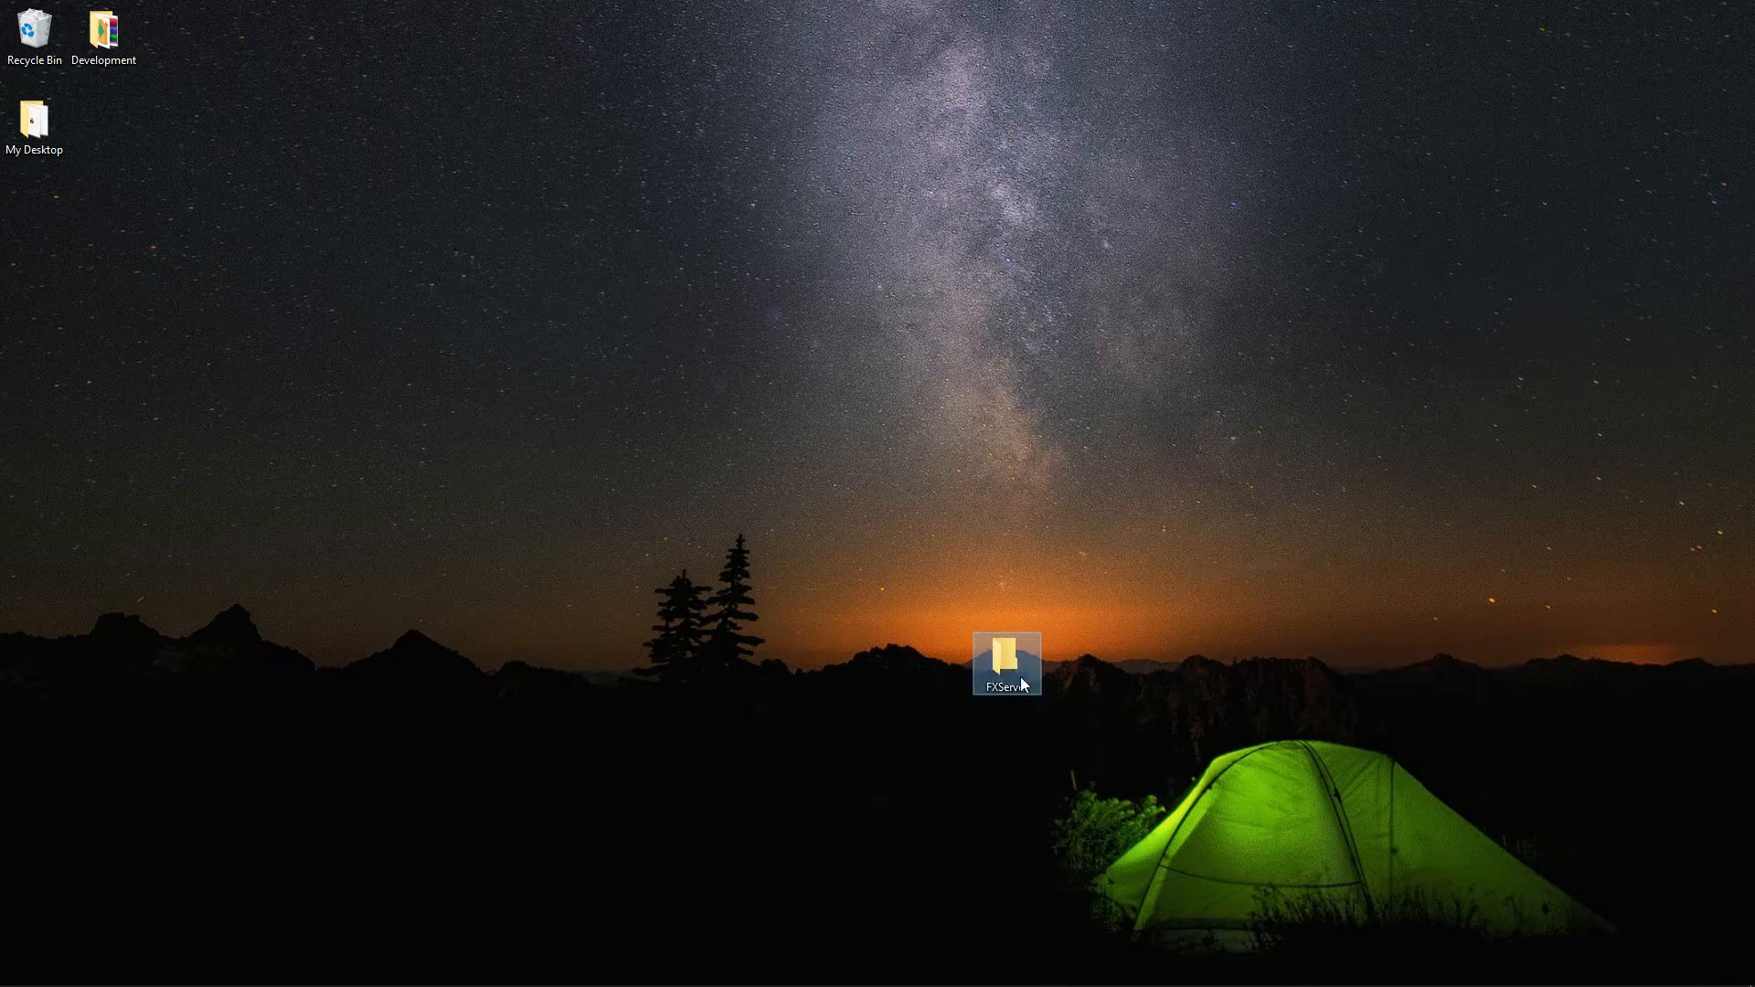
drag(917, 479, 714, 280)
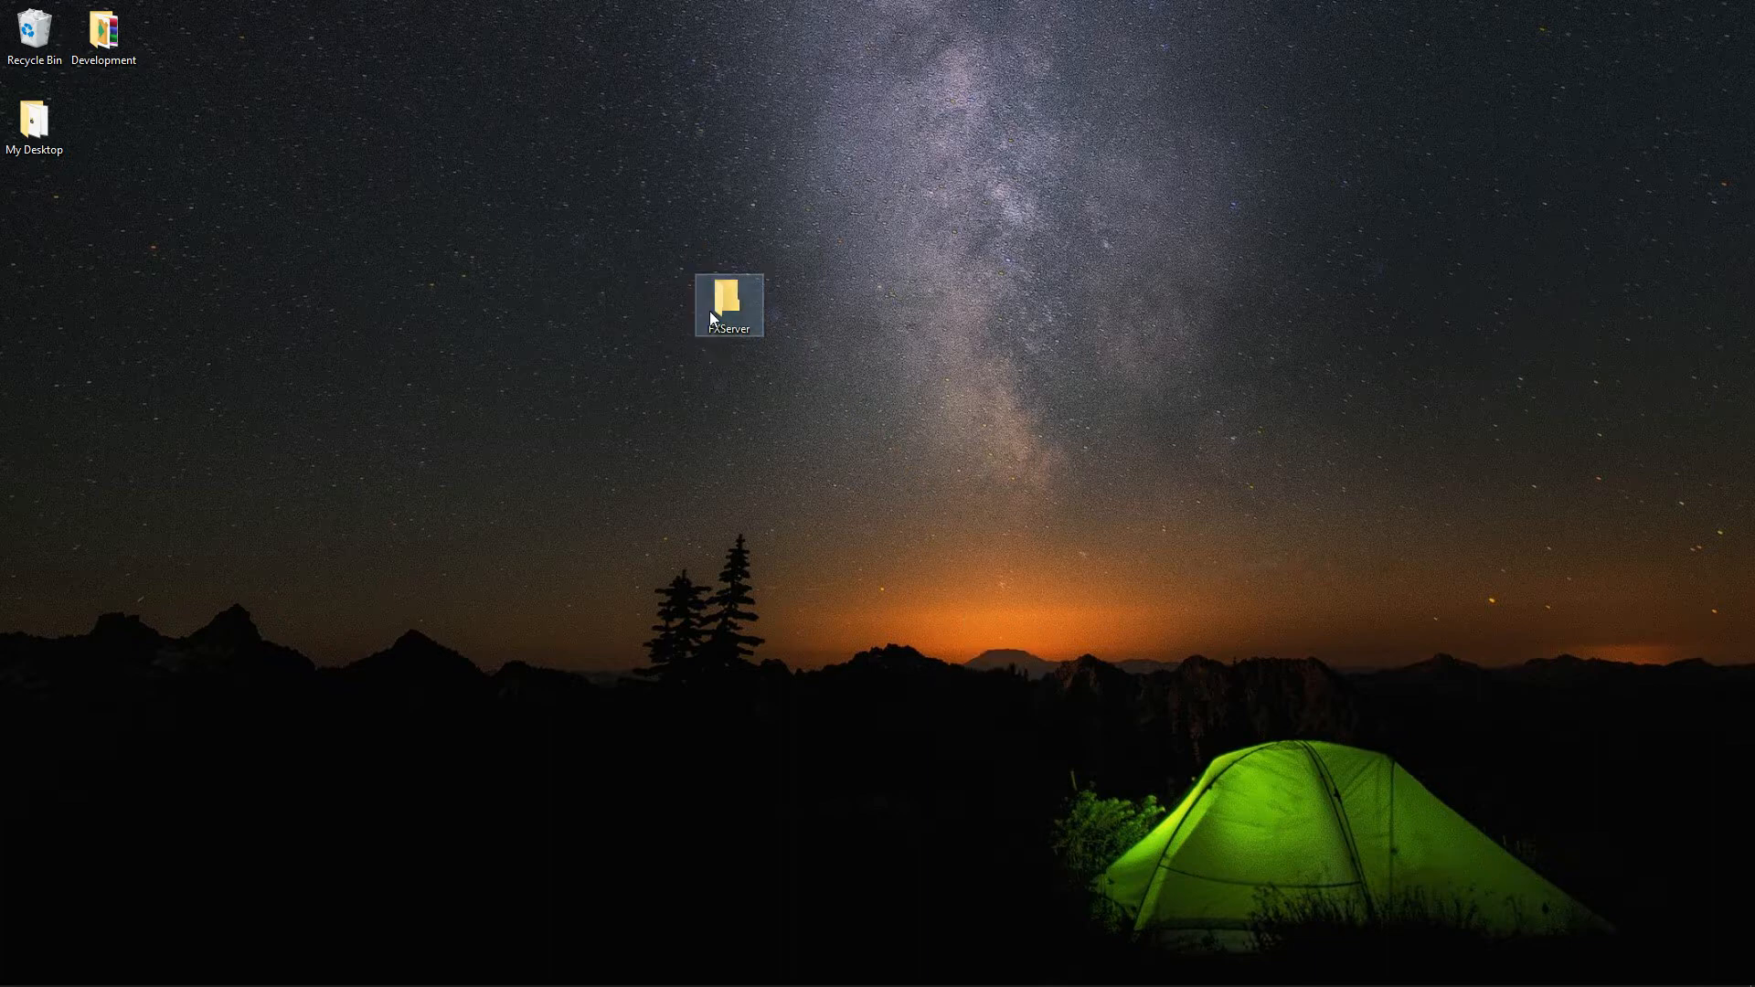
double_click(729, 304)
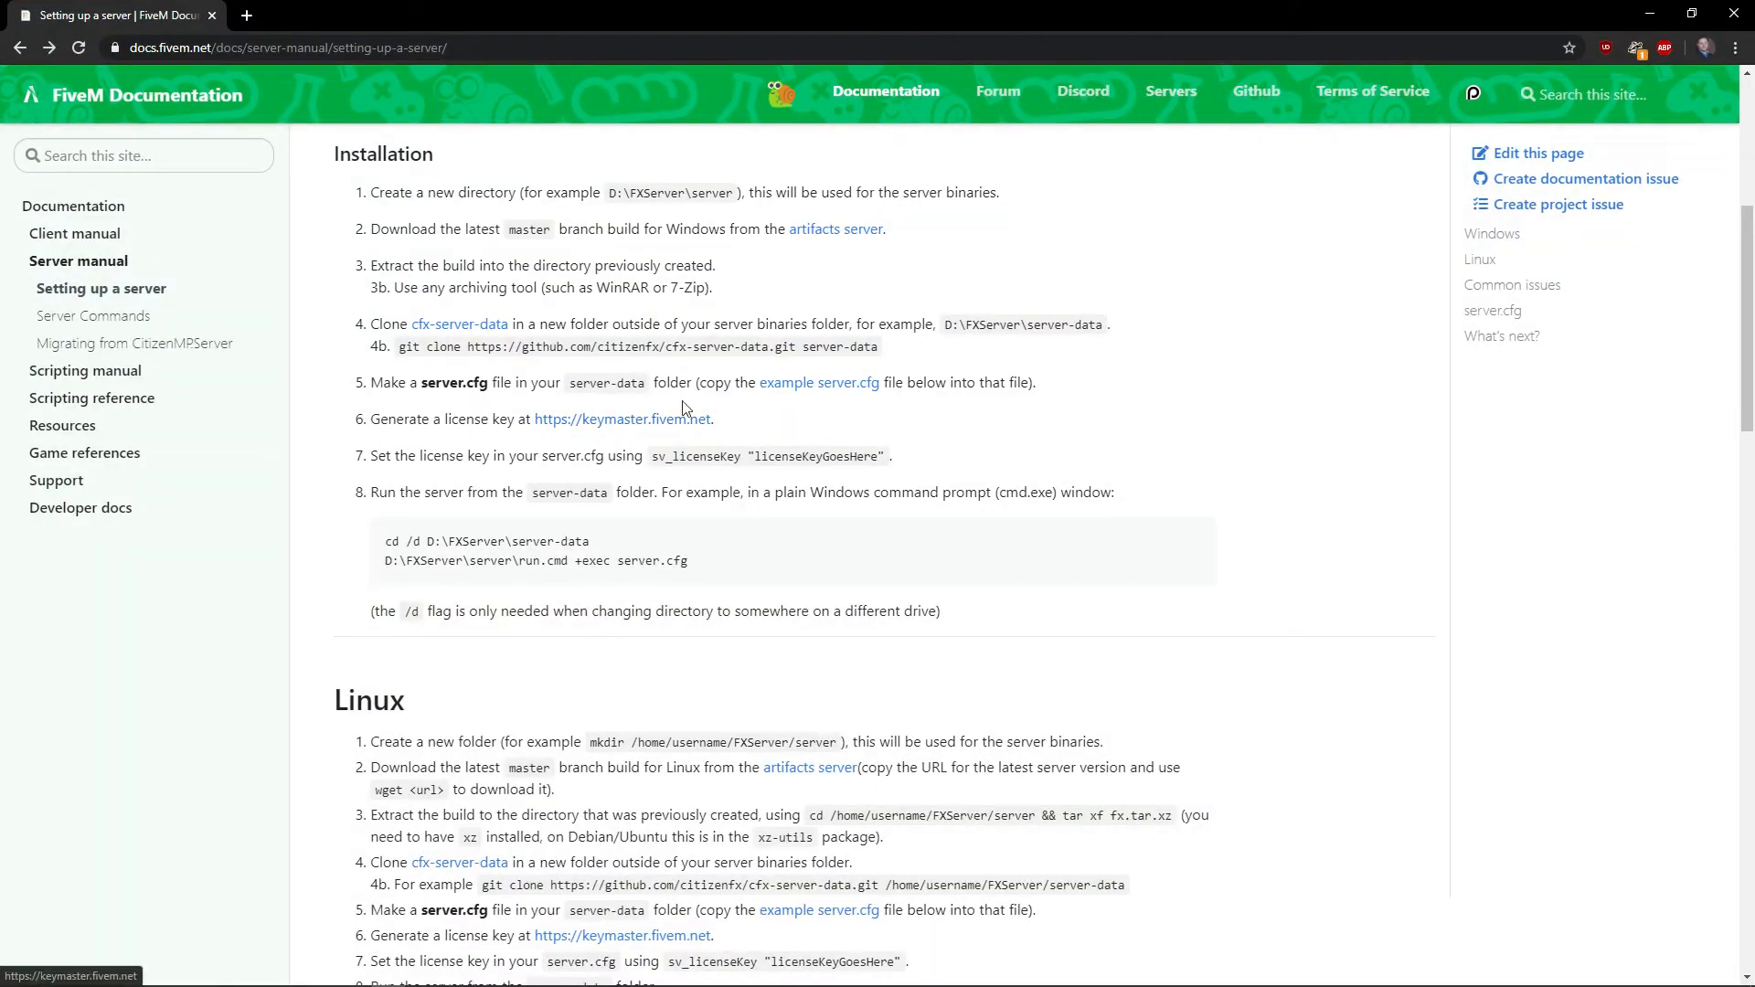
- Open the Windows artifacts server and cfx-server-data links from the FiveM installation instructions in separate new tabs
right_click(463, 324)
click(830, 291)
right_click(835, 232)
click(863, 243)
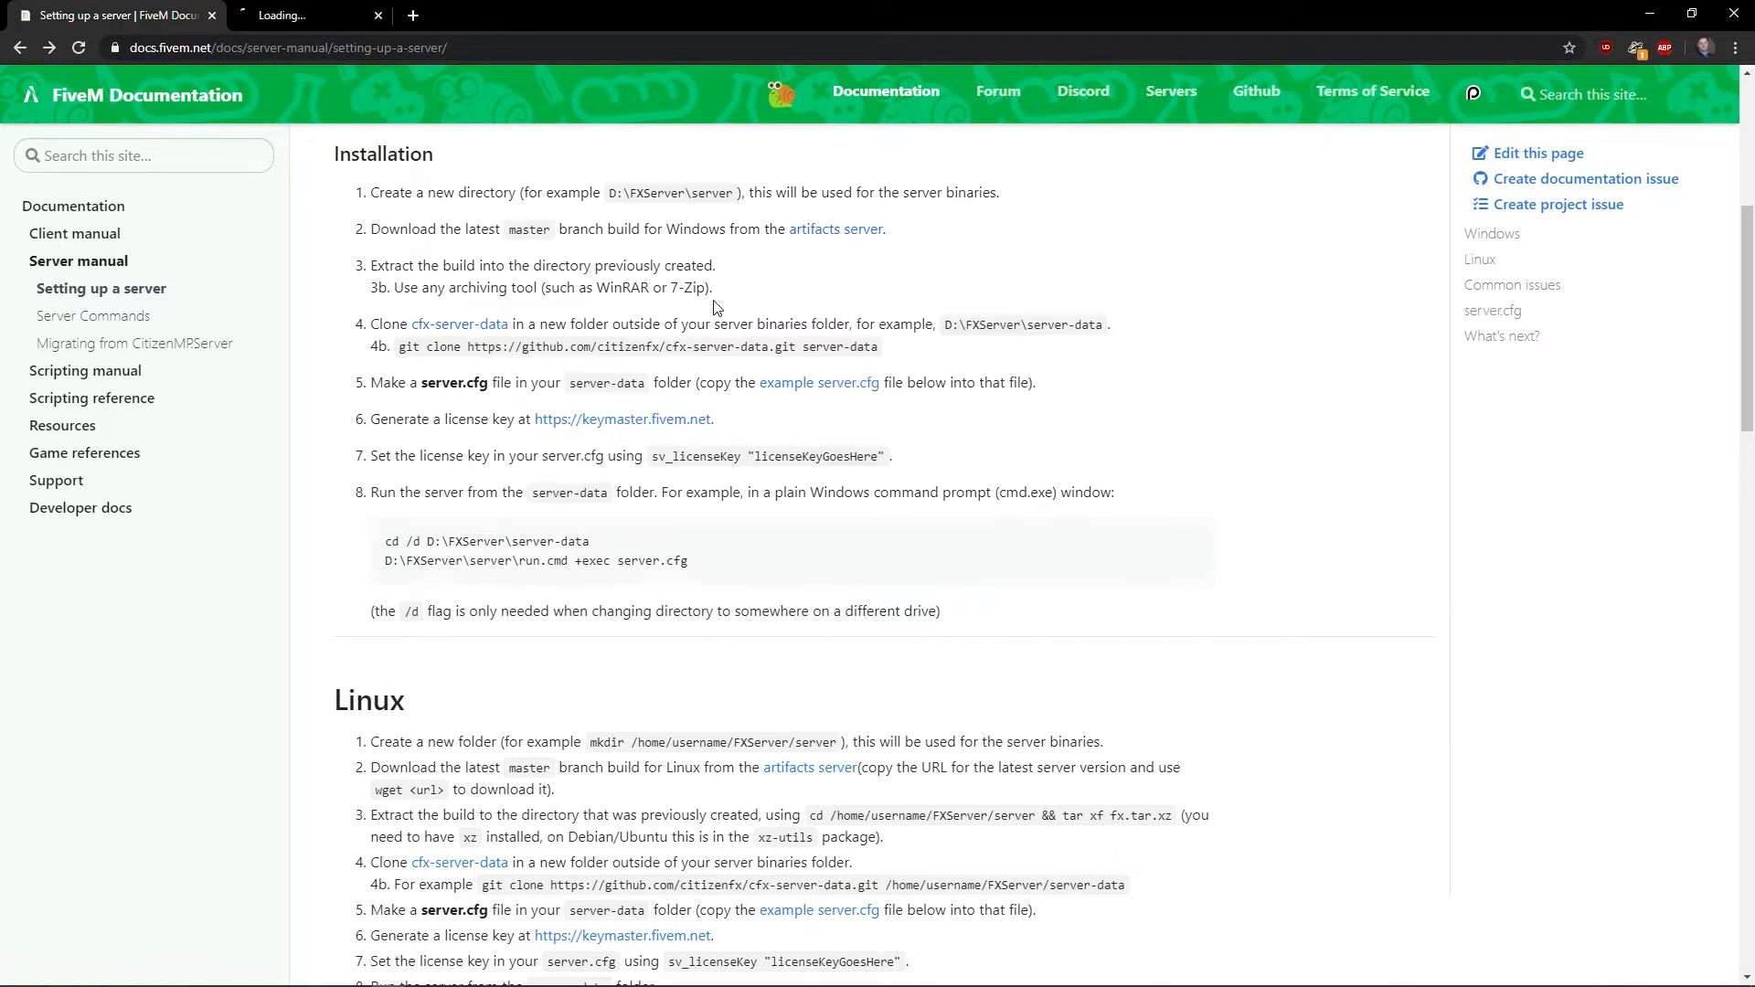
right_click(464, 327)
click(504, 344)
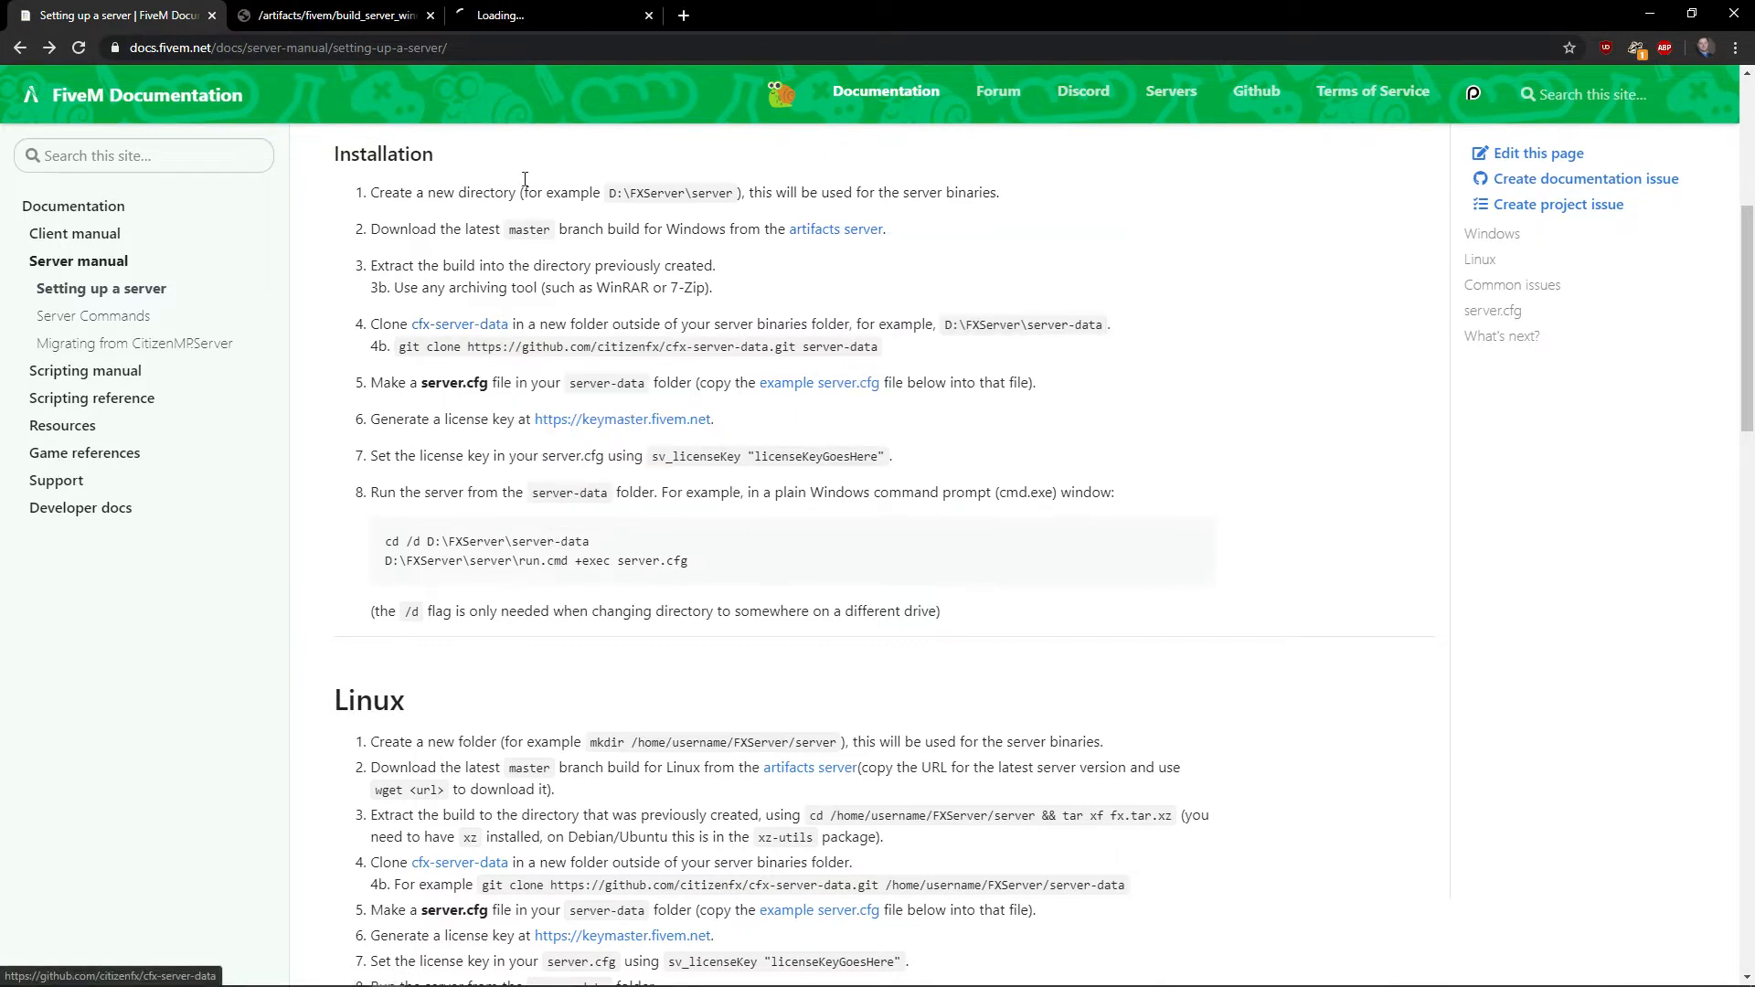
- Download the latest recommended Windows server build (1972) as server.zip into the desktop FXServer folder and close the builds page
click(384, 15)
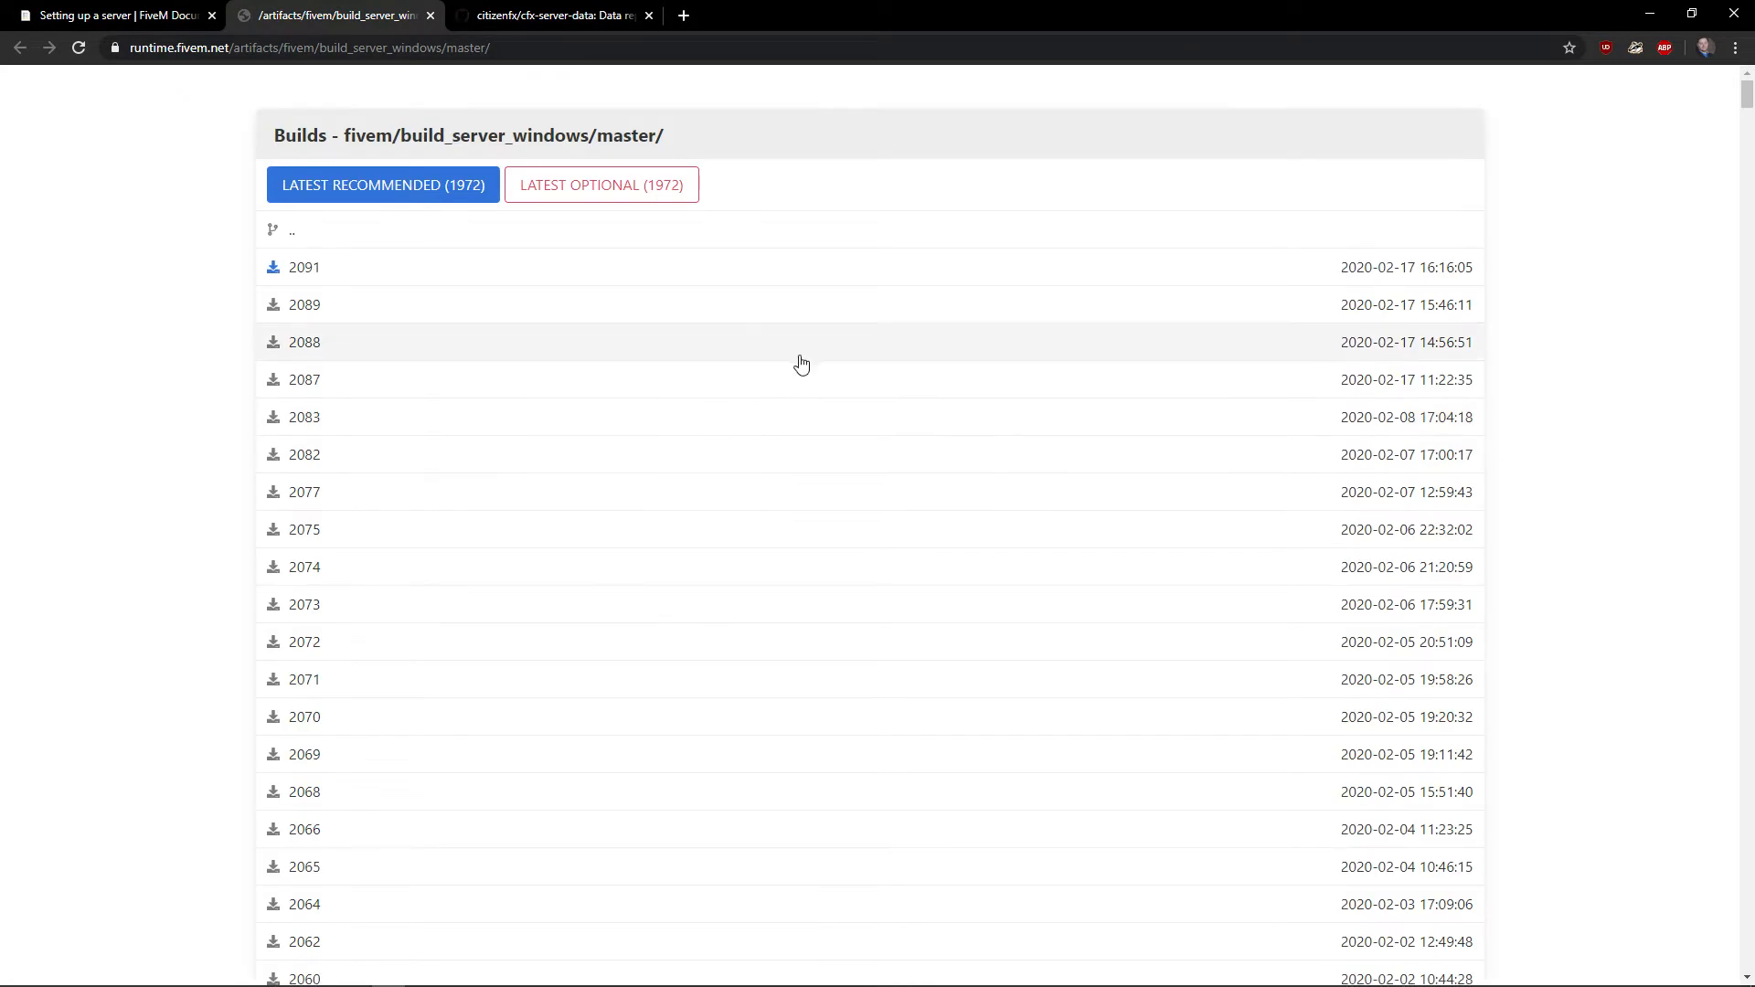
click(452, 207)
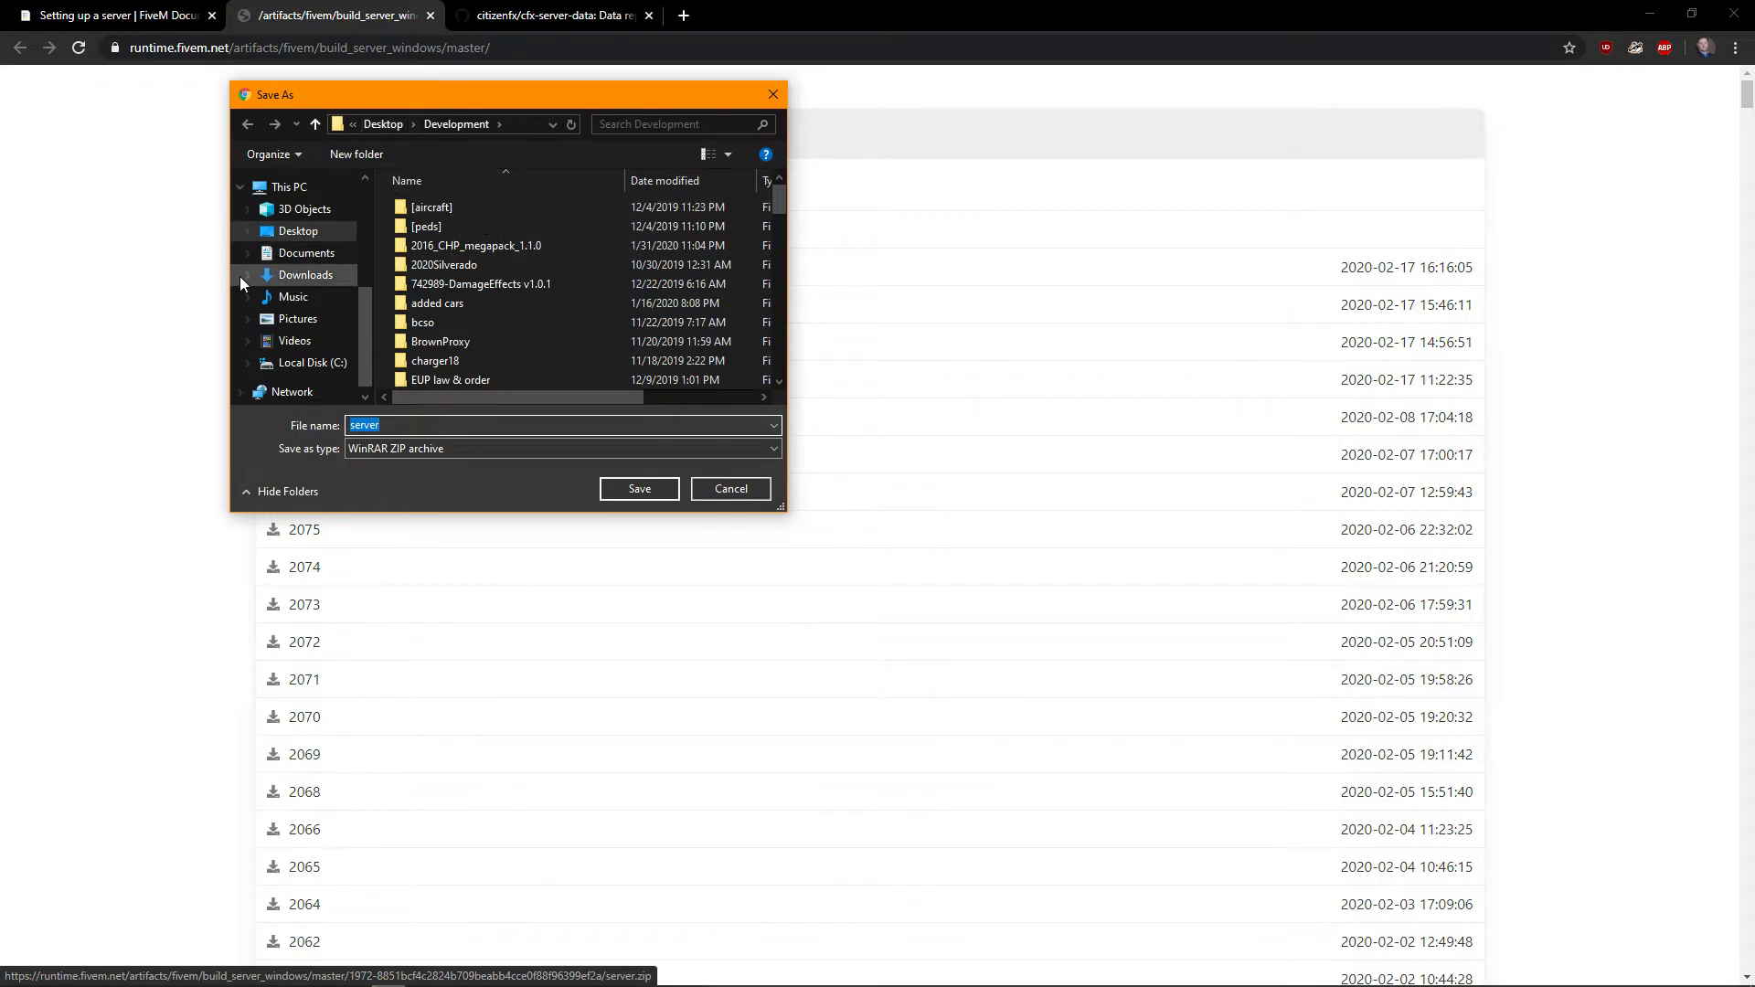
click(294, 232)
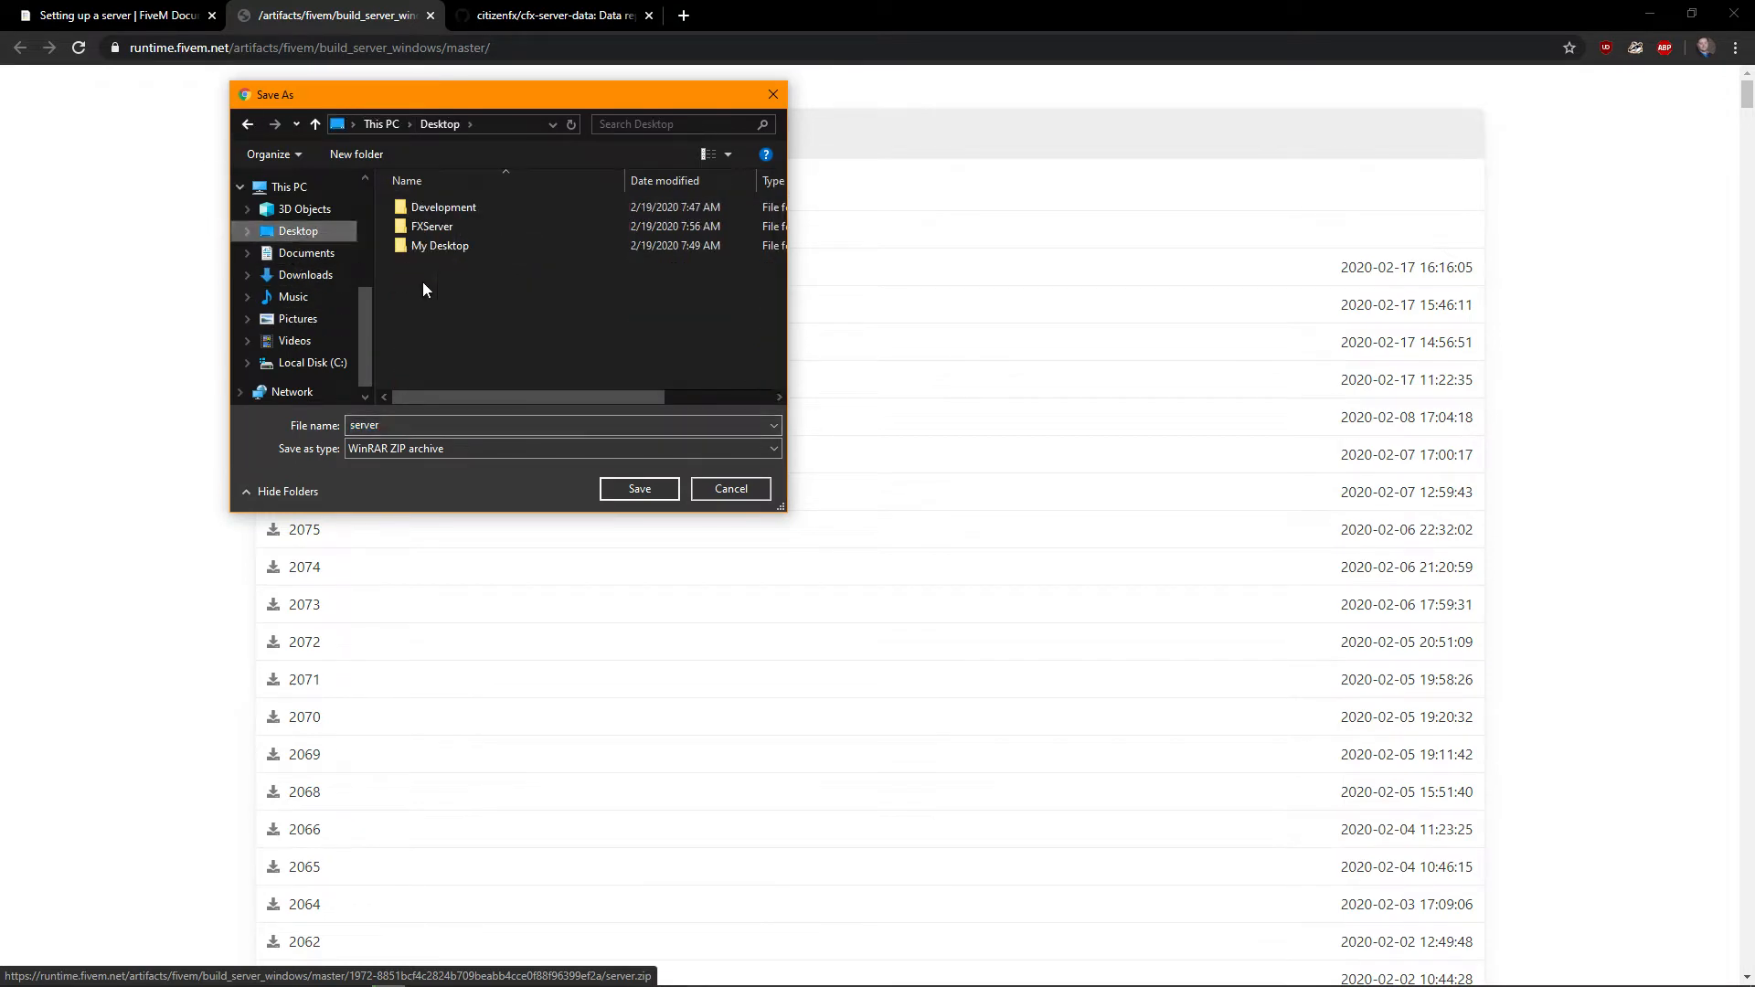
double_click(464, 228)
click(607, 491)
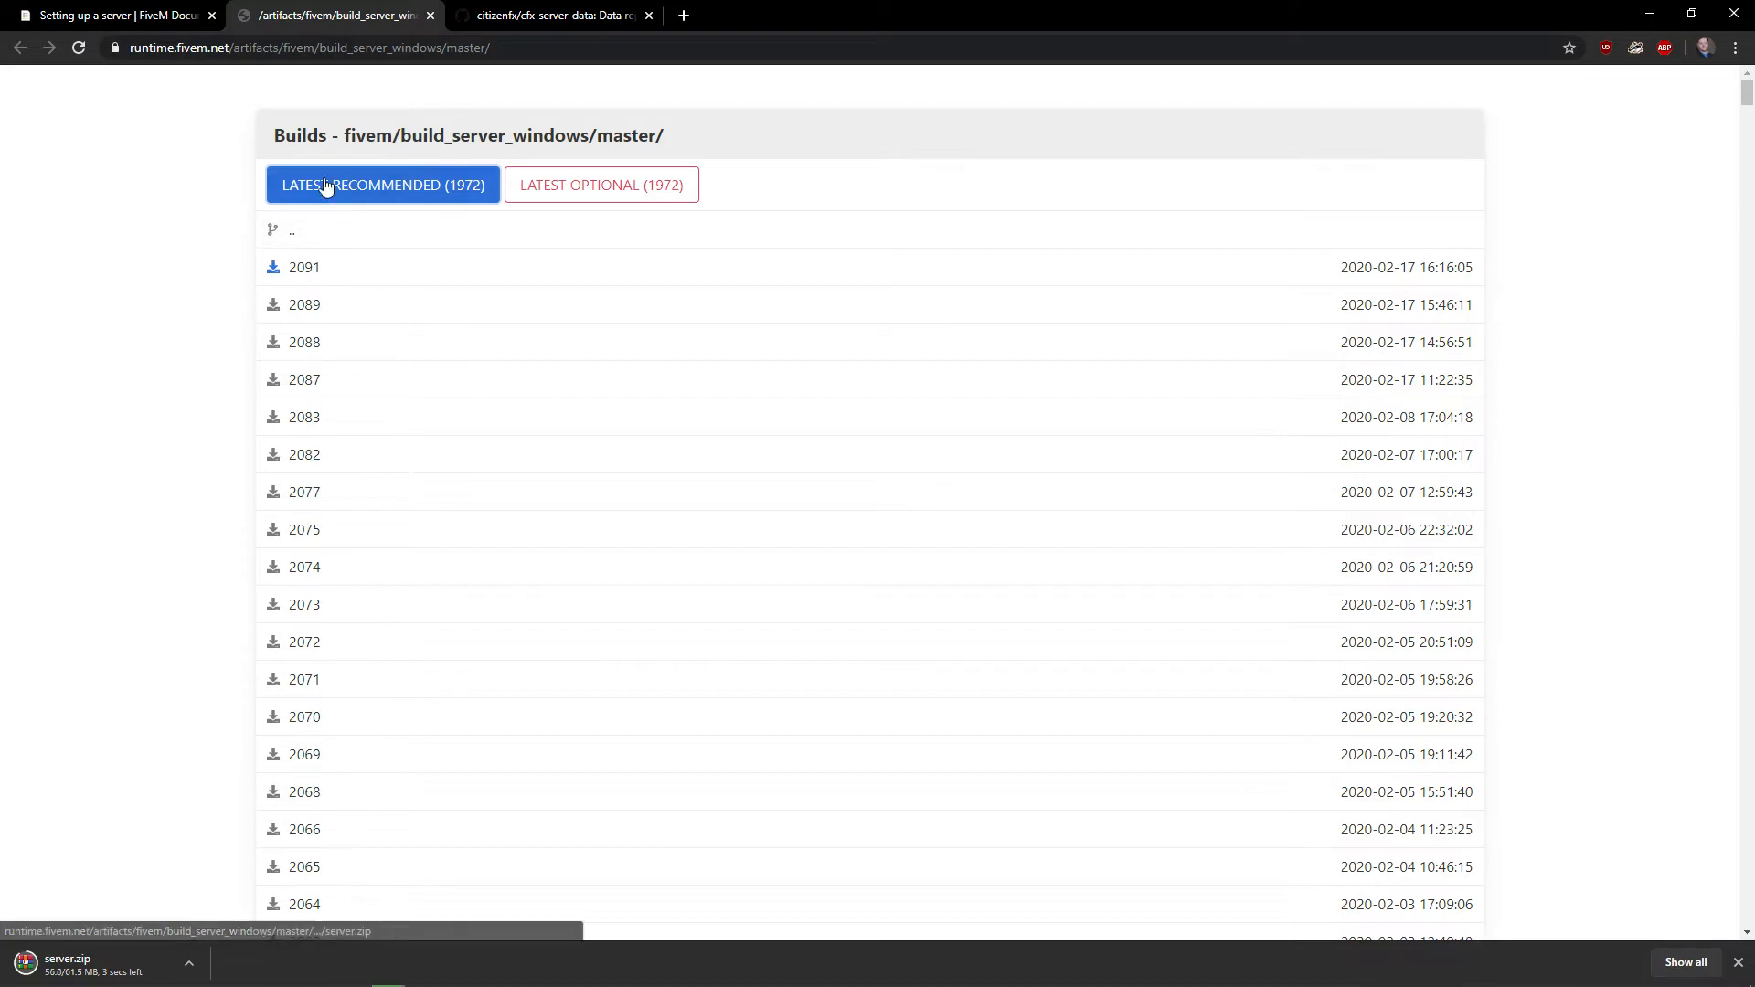
click(430, 16)
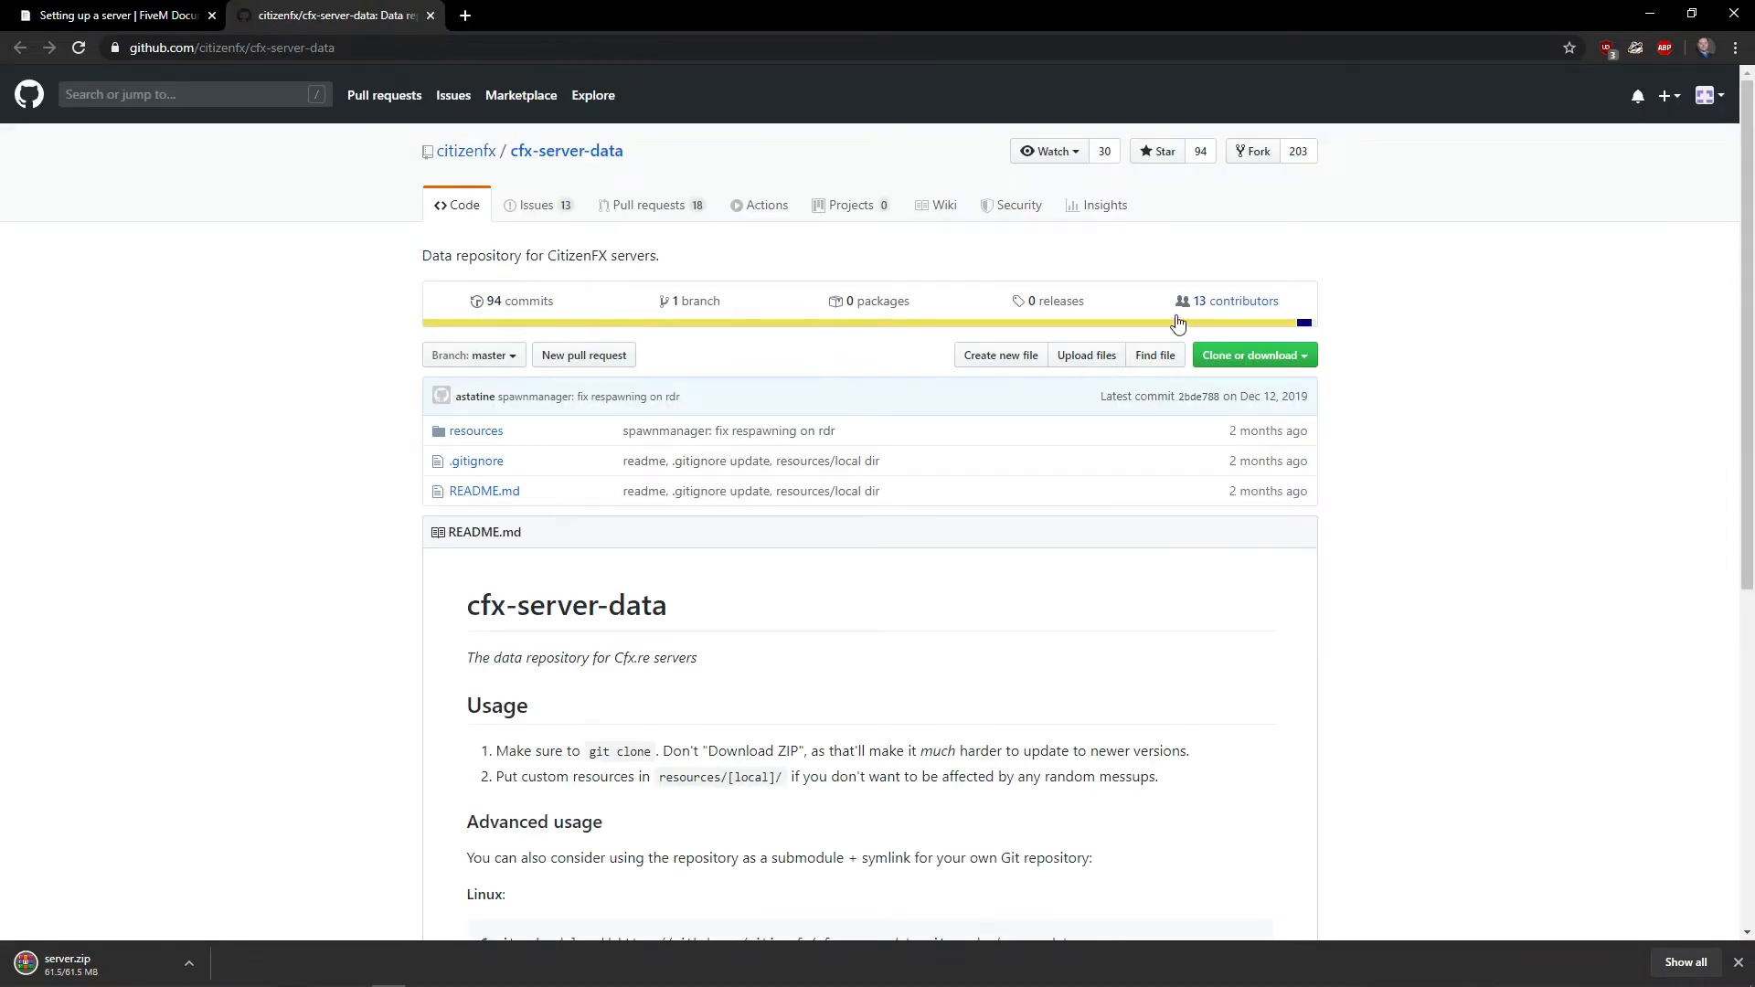
- Download the cfx-server-data repository as a ZIP archive into the FXServer folder
click(1249, 363)
click(1188, 515)
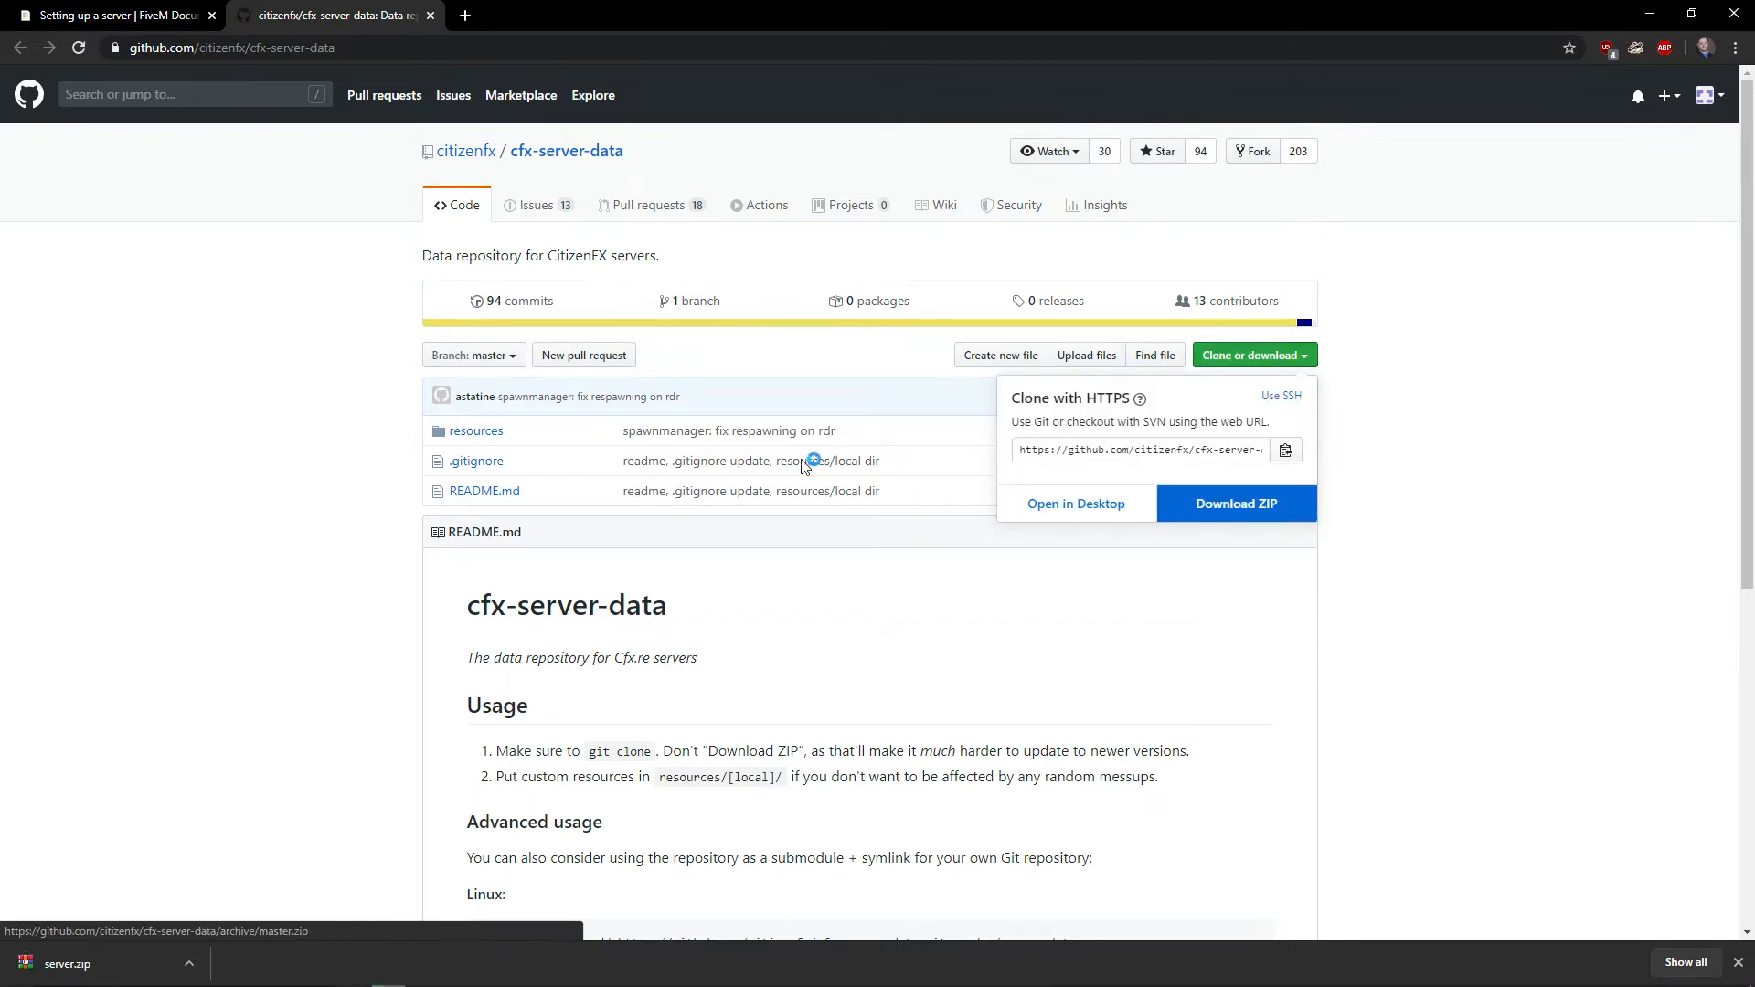
click(625, 491)
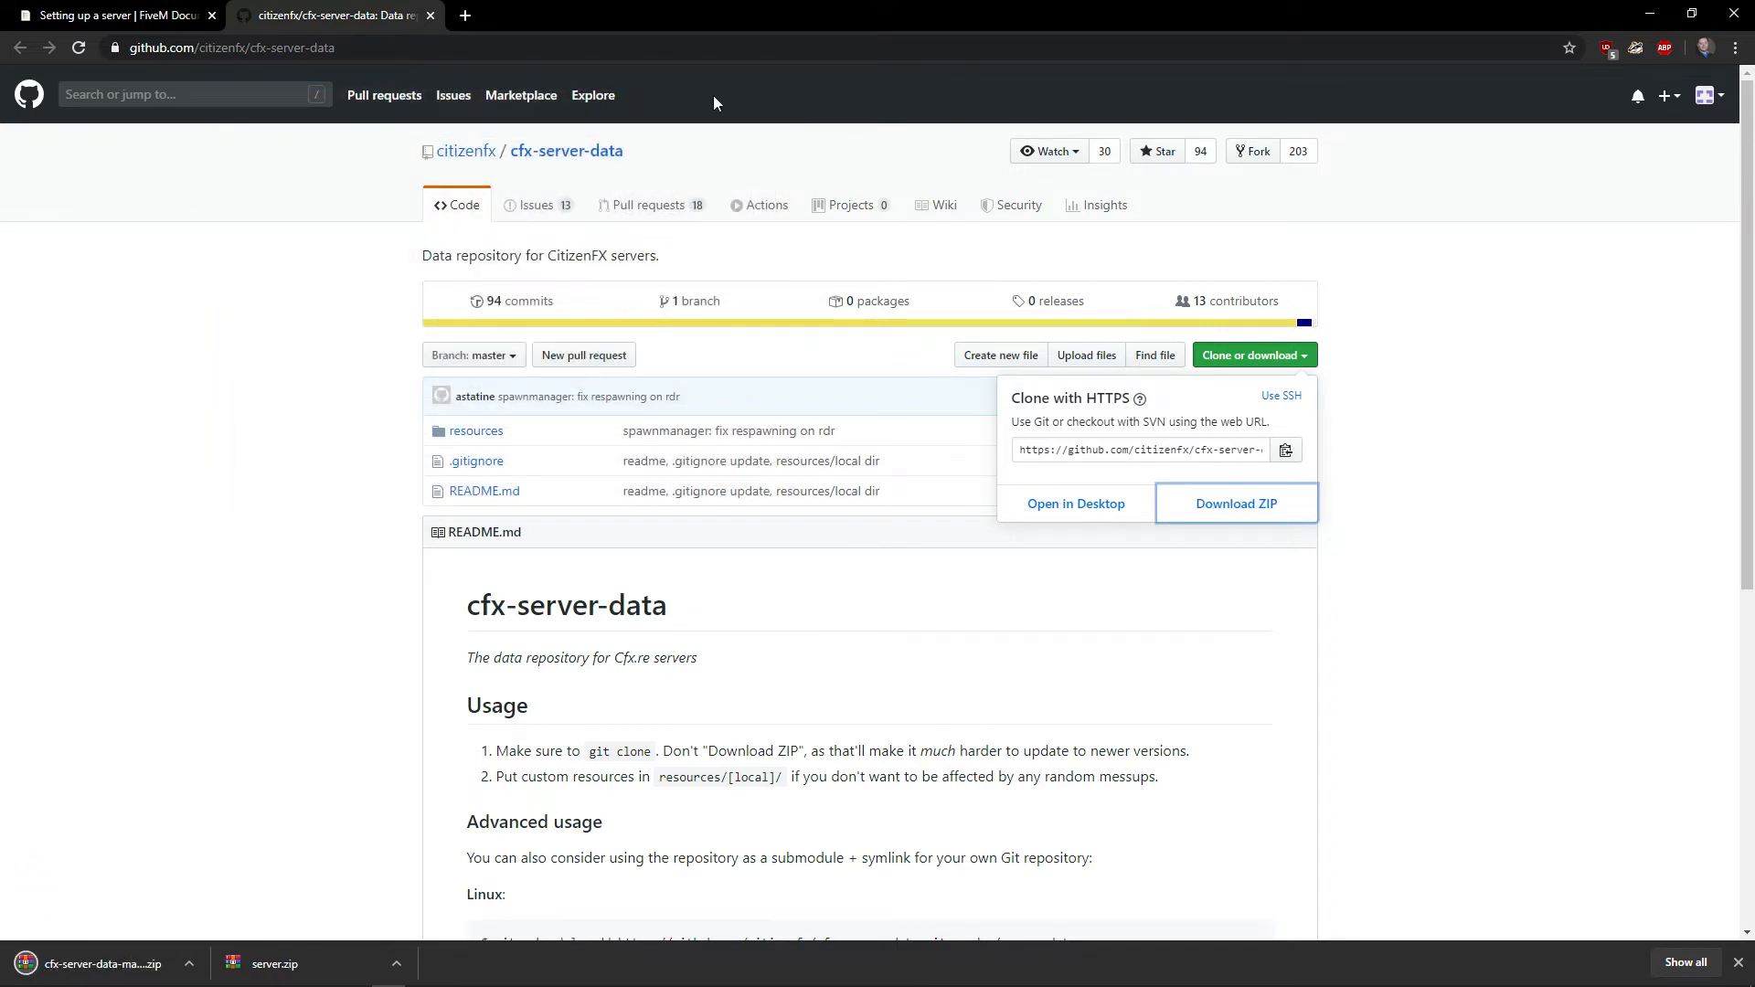
- Search Google for "download sublime text 3" and open the "Download - Sublime Text" result
click(403, 46)
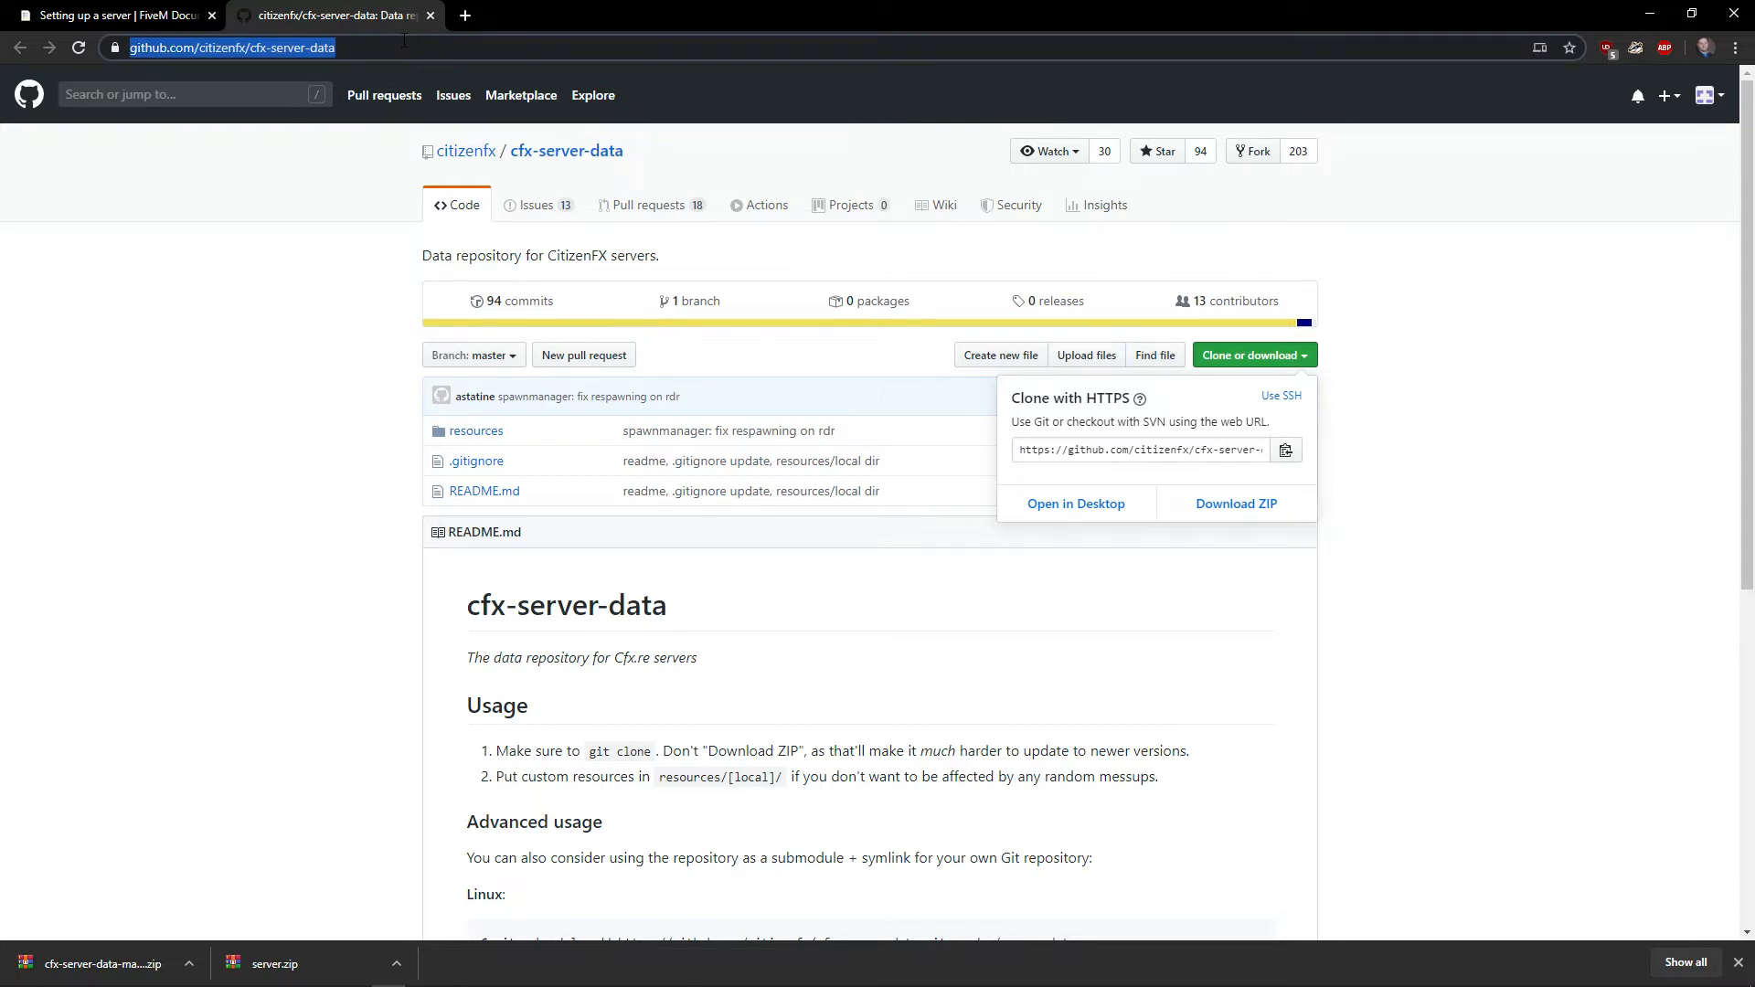
text(do)
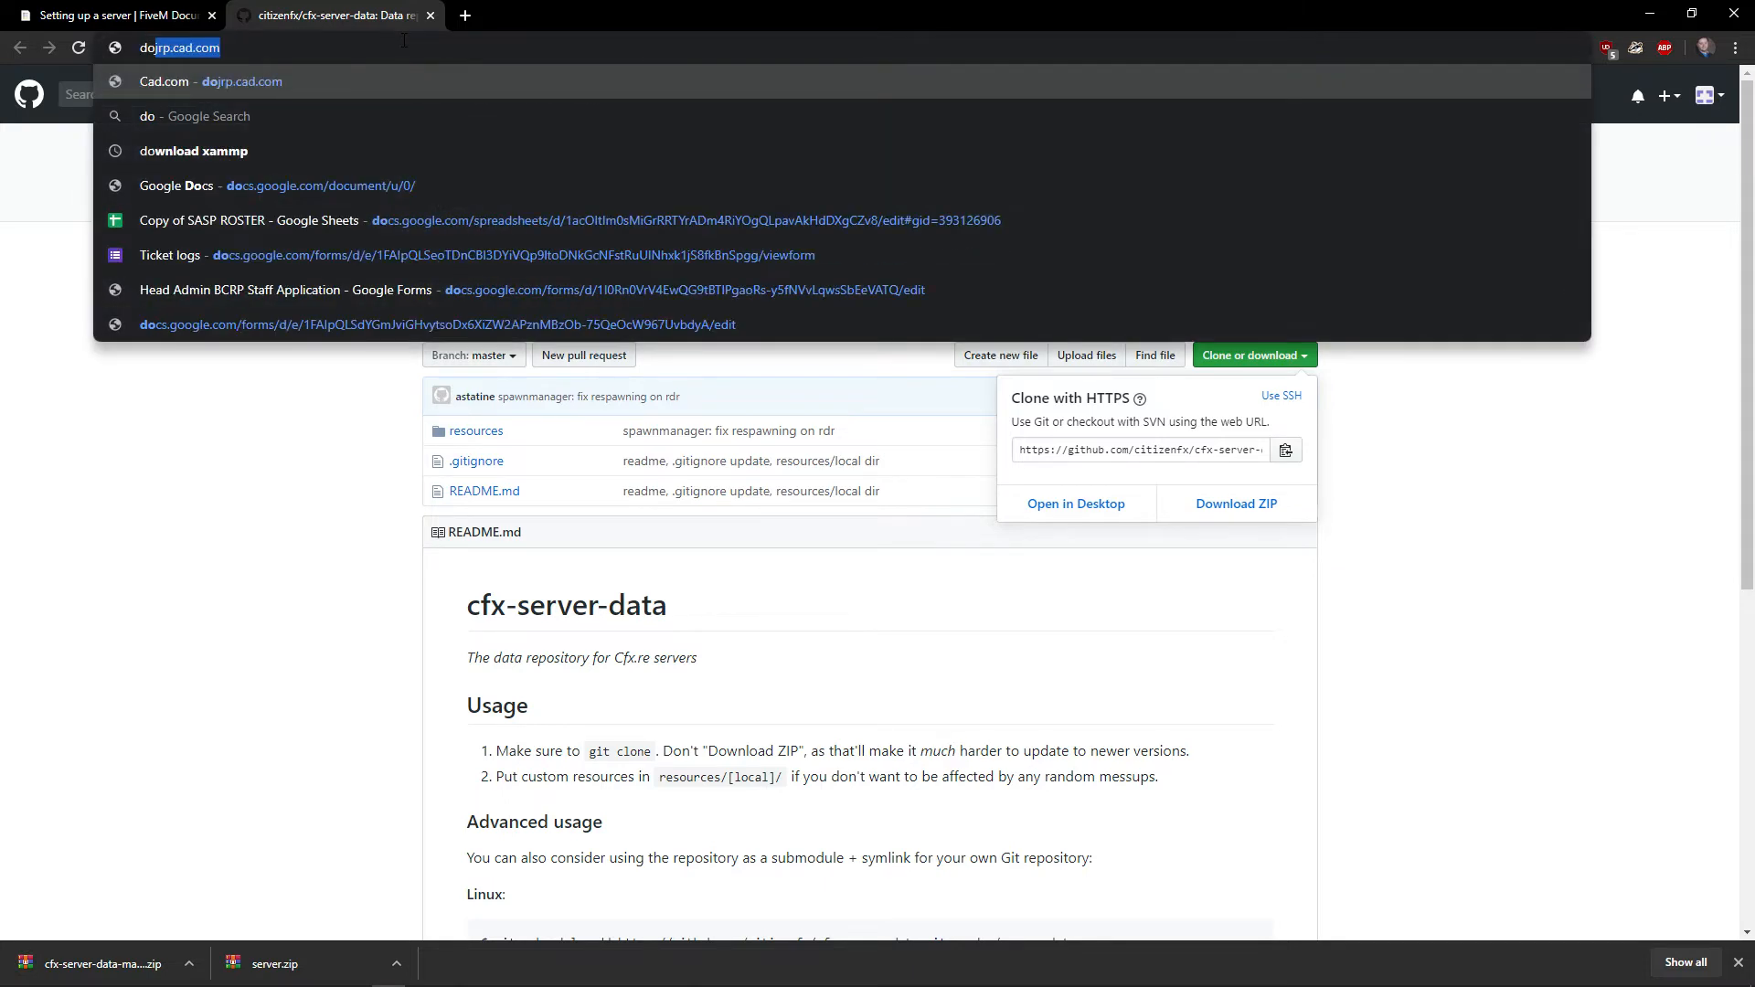
text(wnload subli)
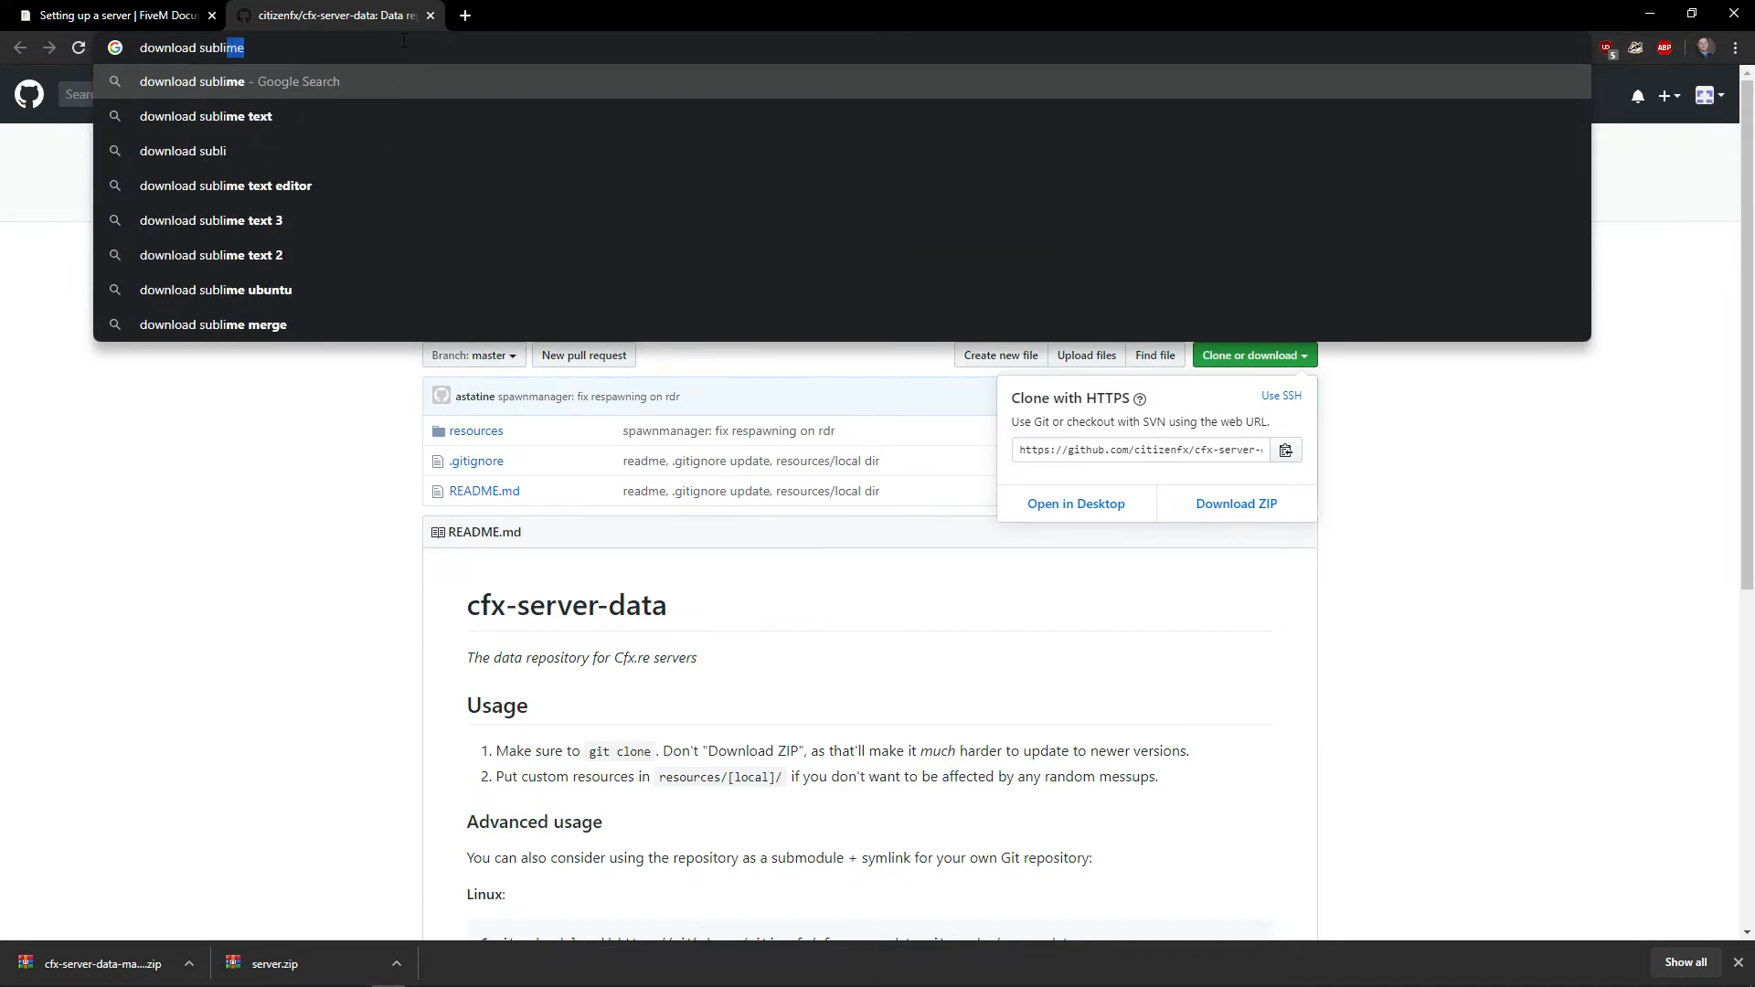
text(me text 3)
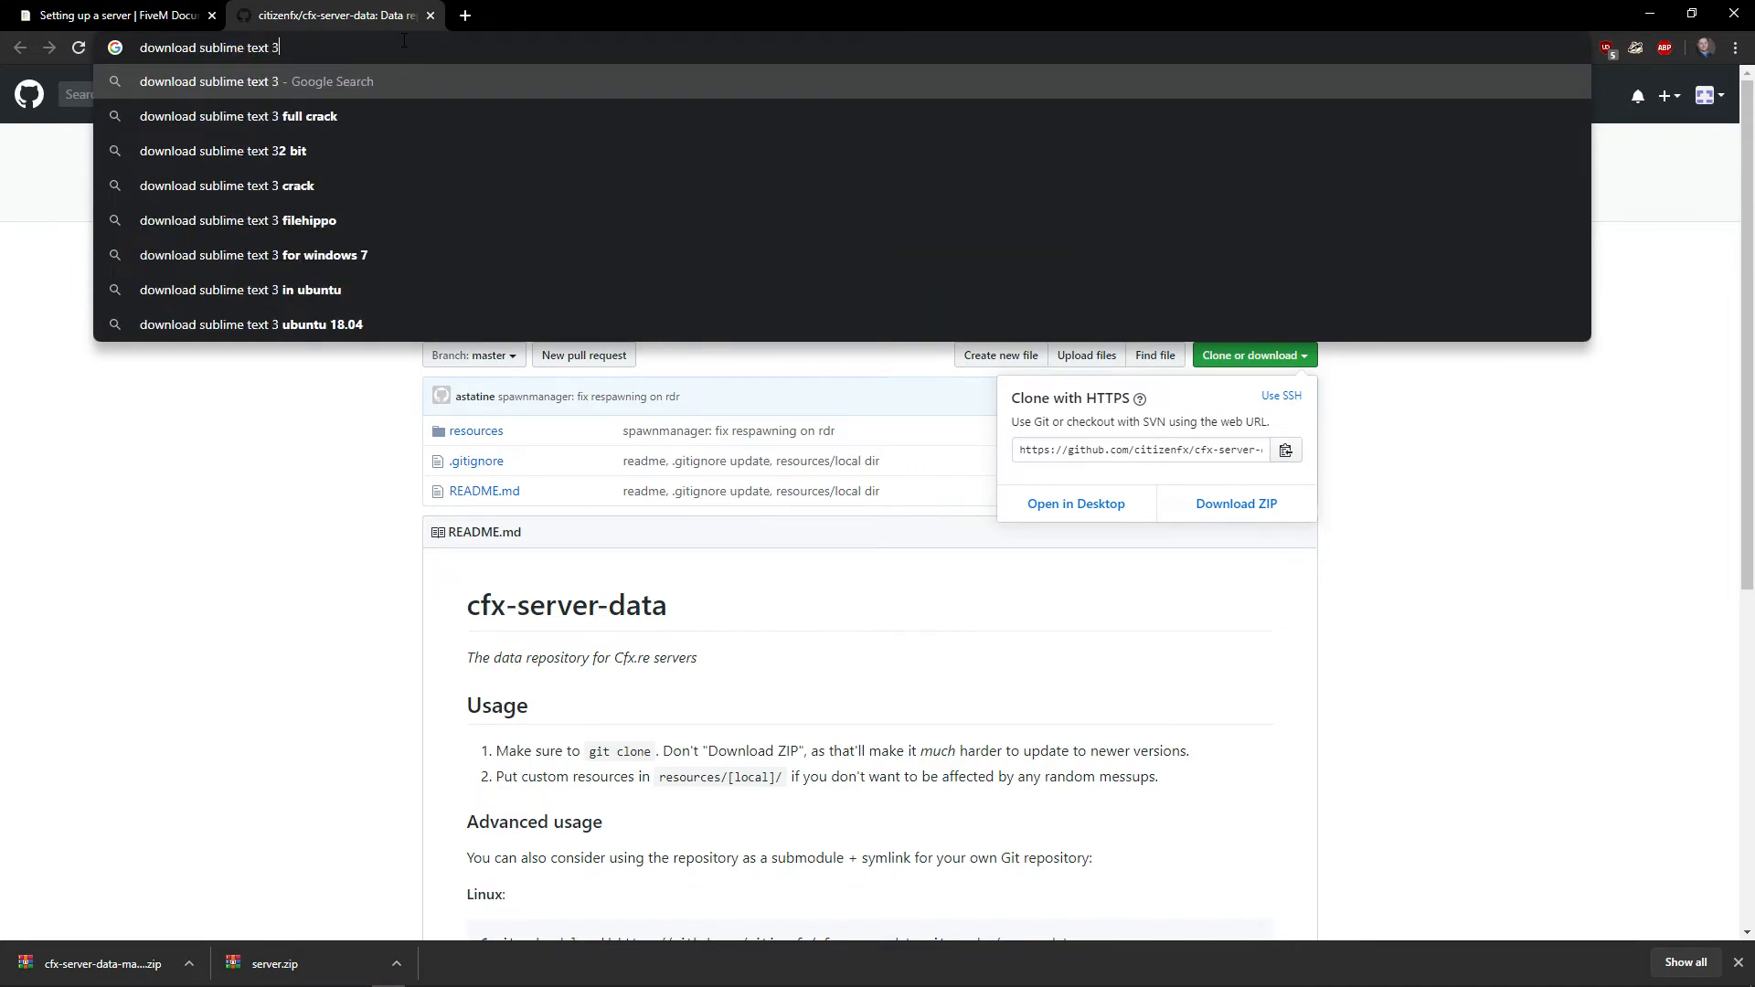
key(Return)
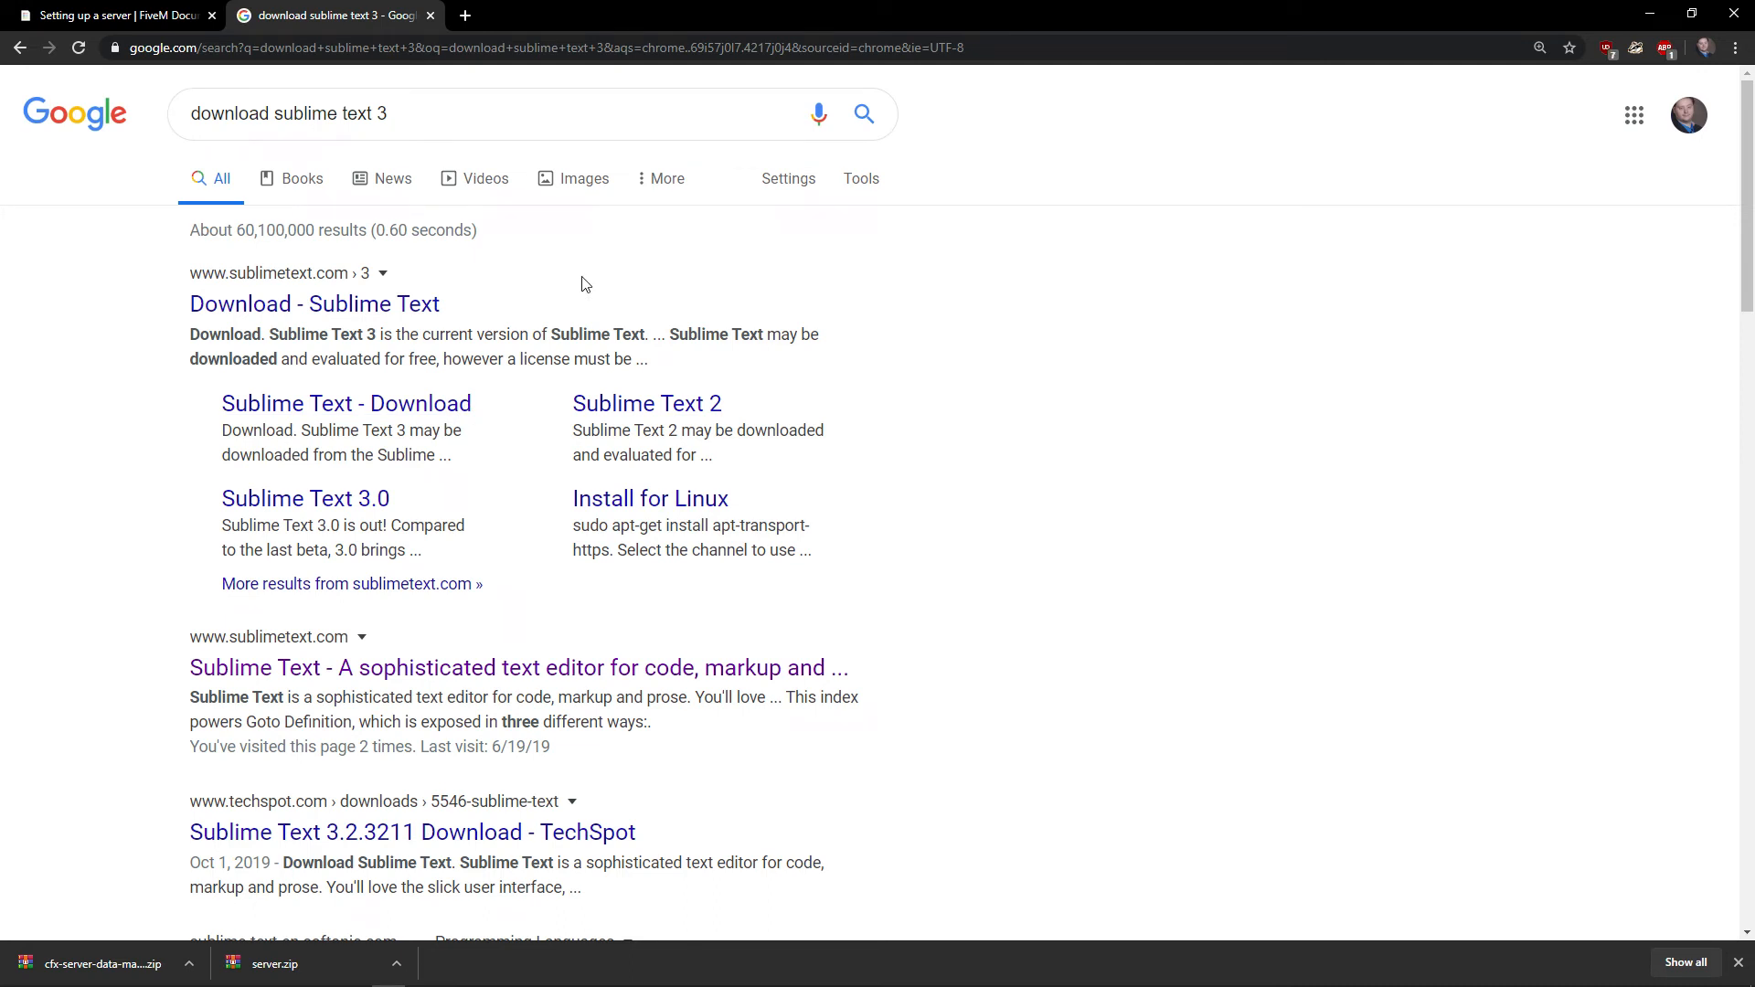
click(400, 318)
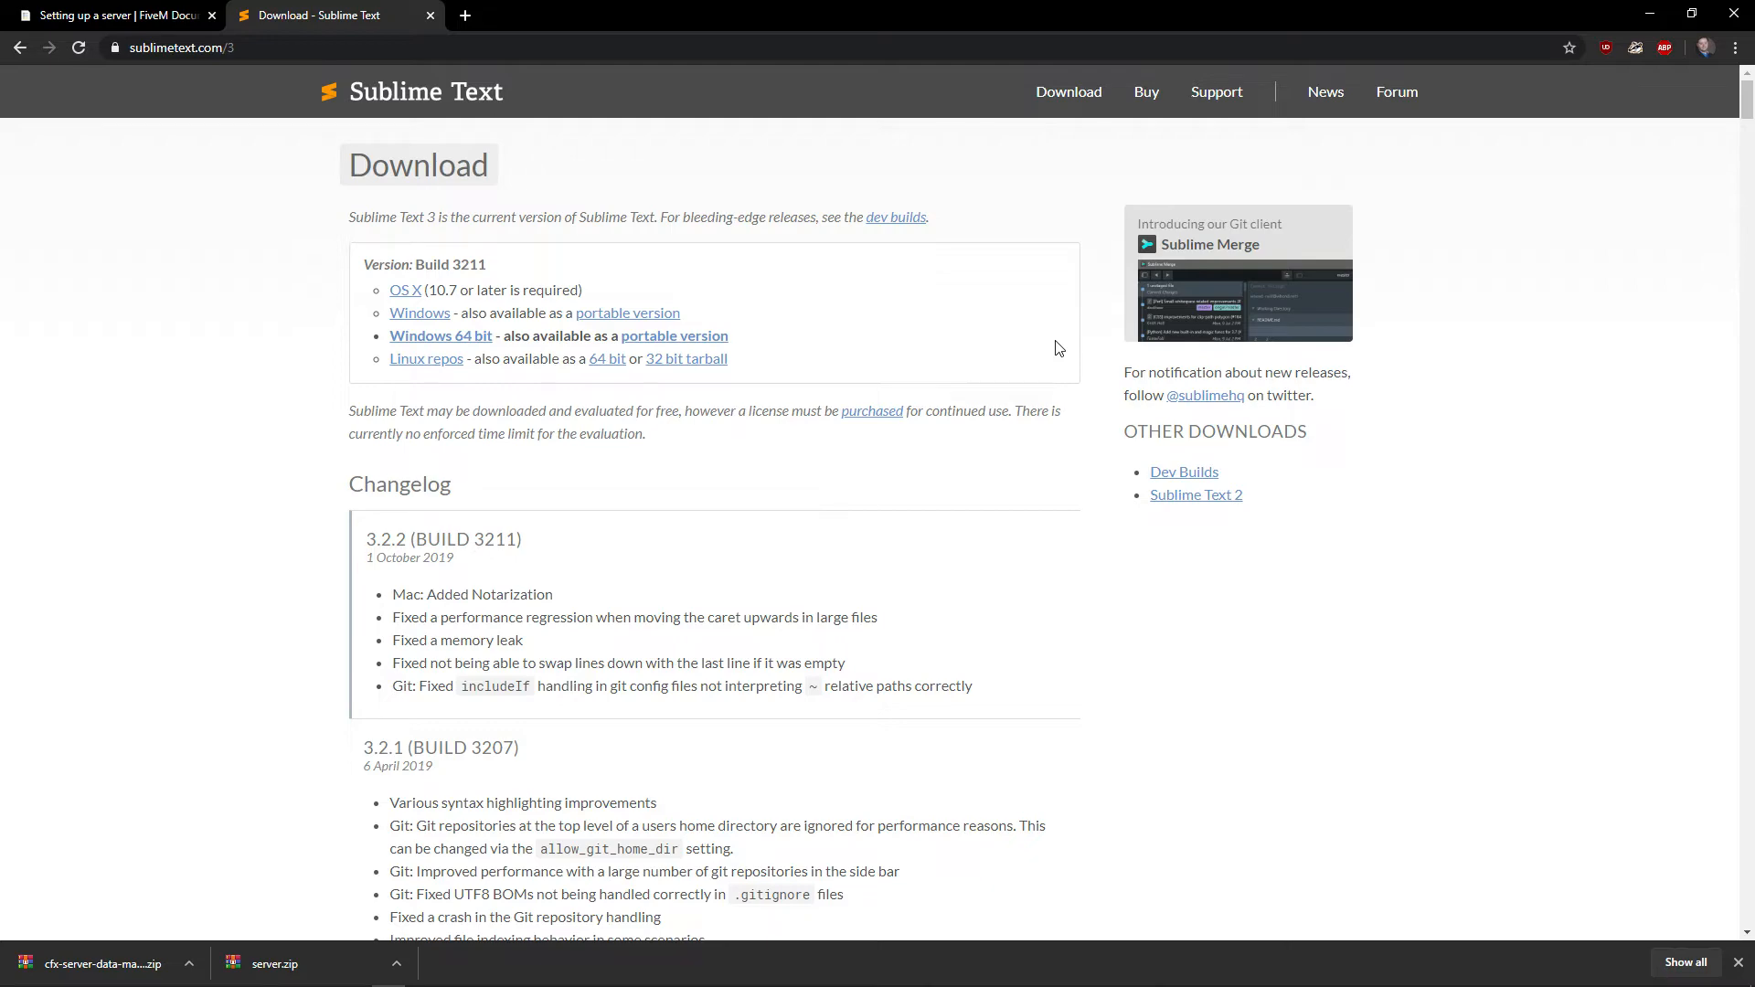
key(super)
text(subk)
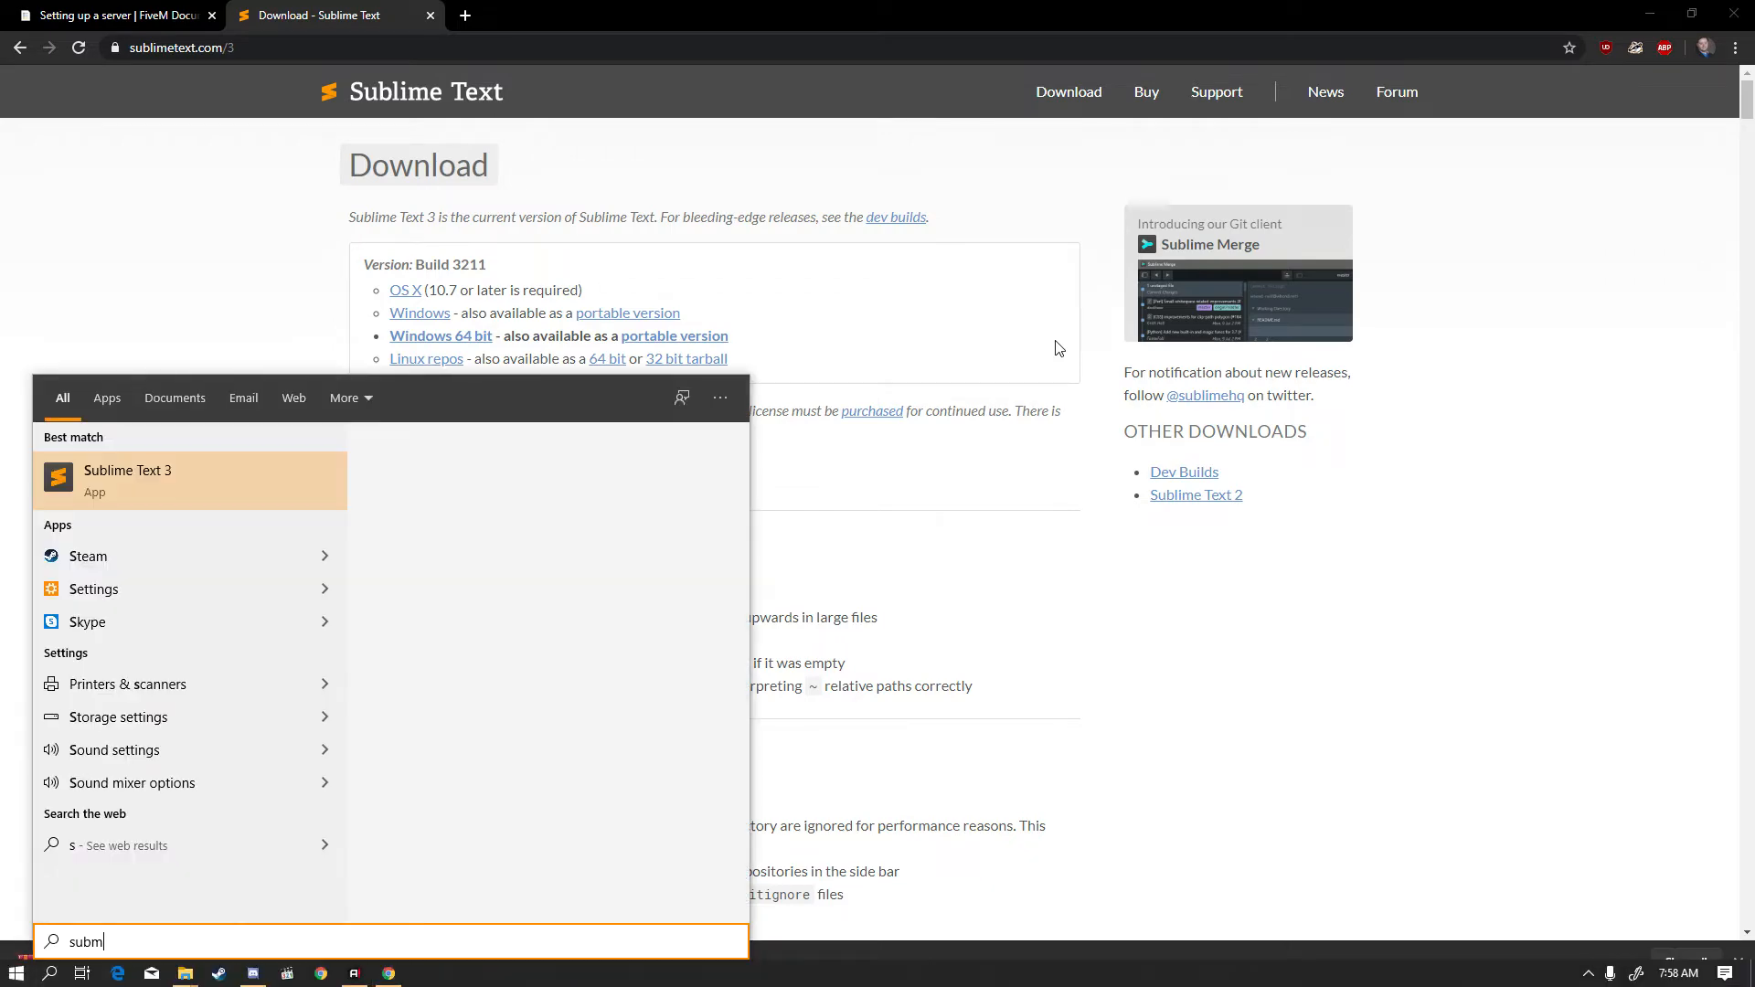
key(BackSpace)
text(l)
key(Return)
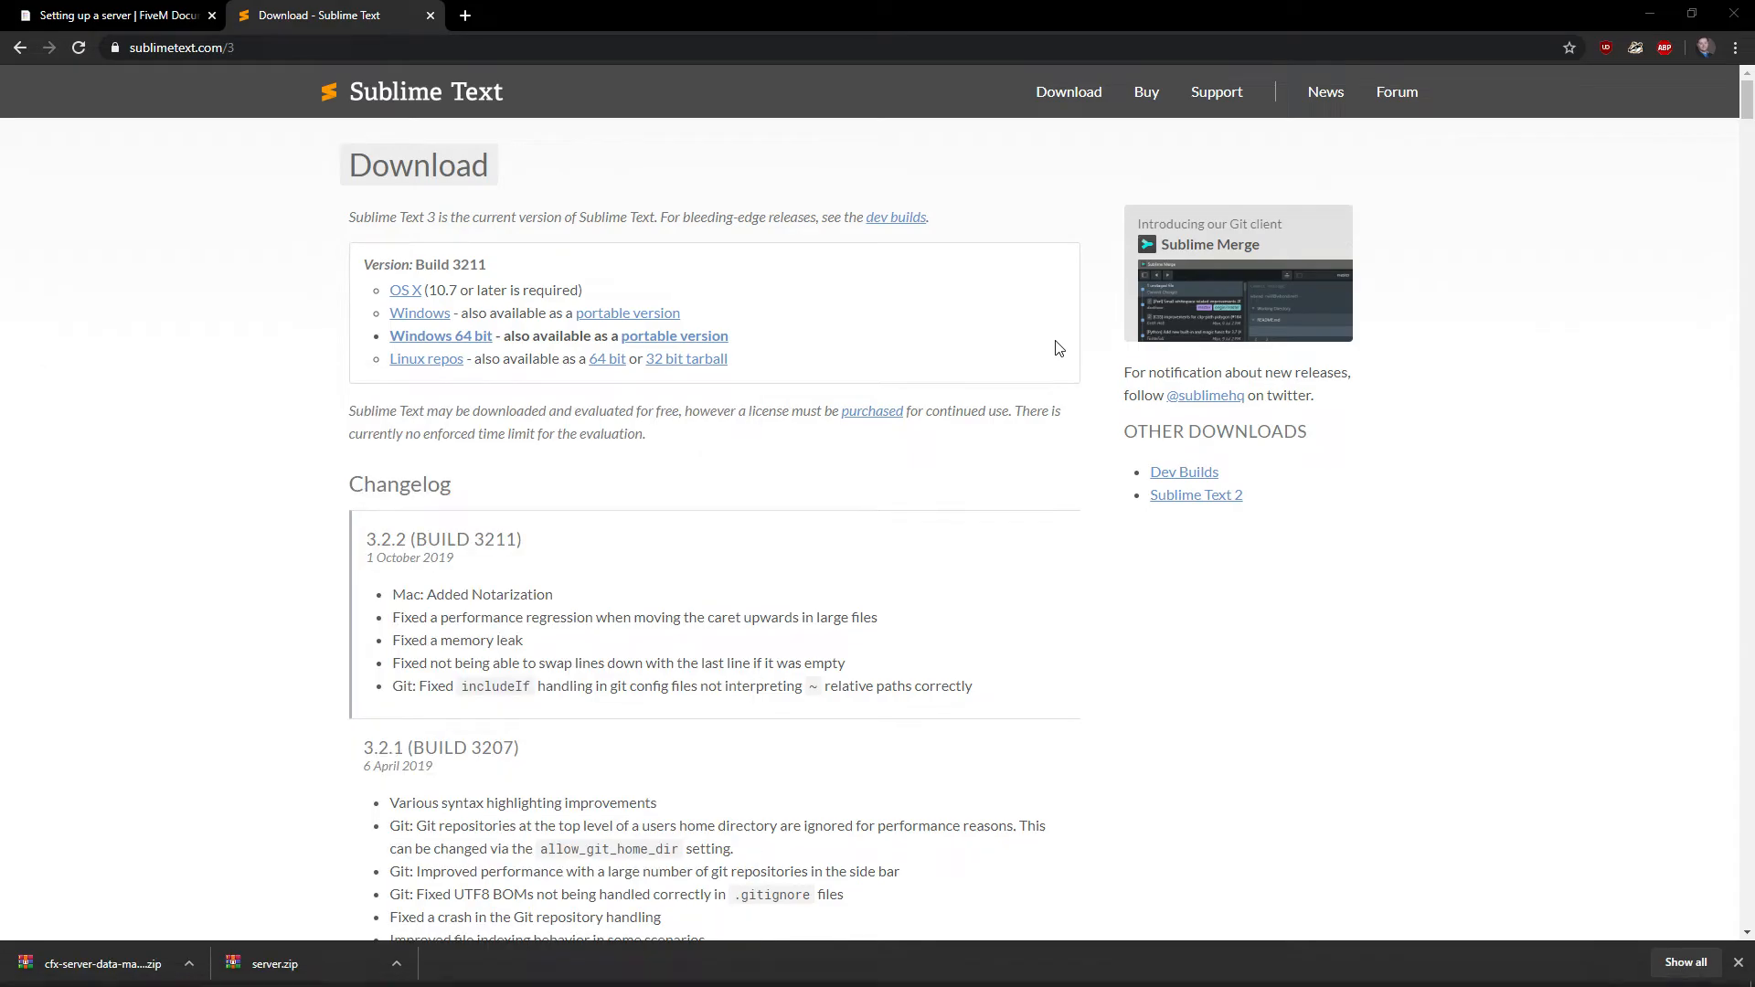
- Find Sublime Text 3 through the Windows search and launch it
key(super)
text(subl)
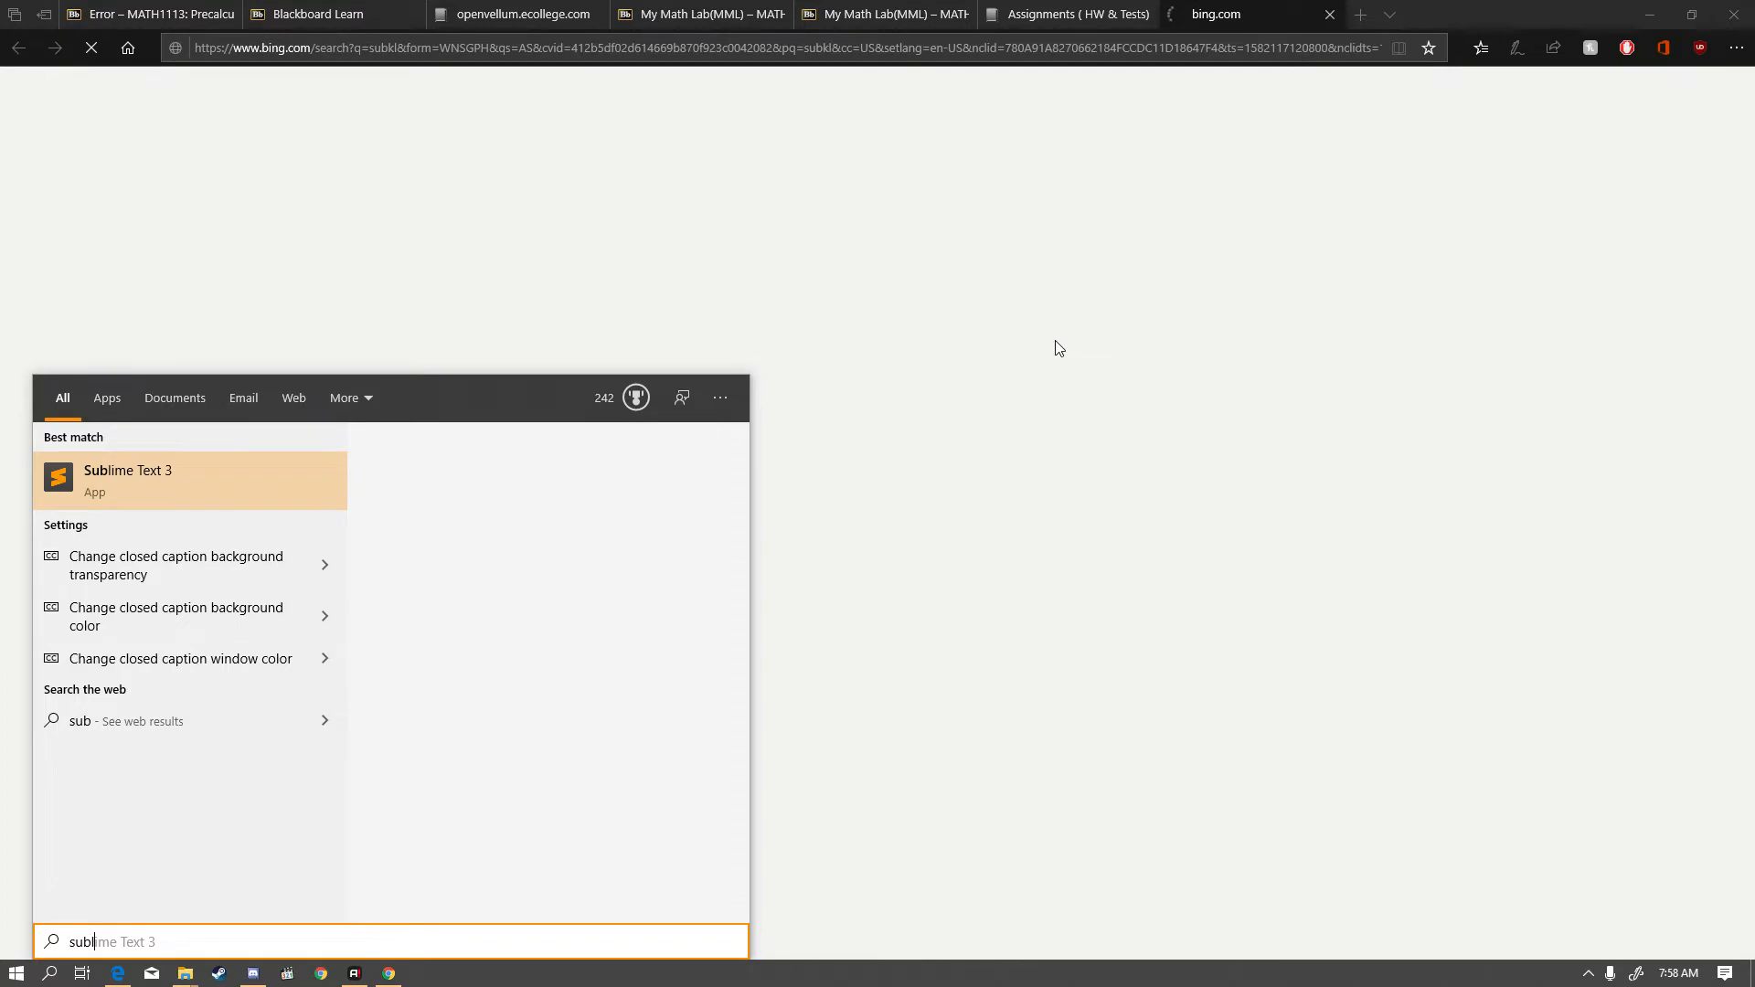
key(Return)
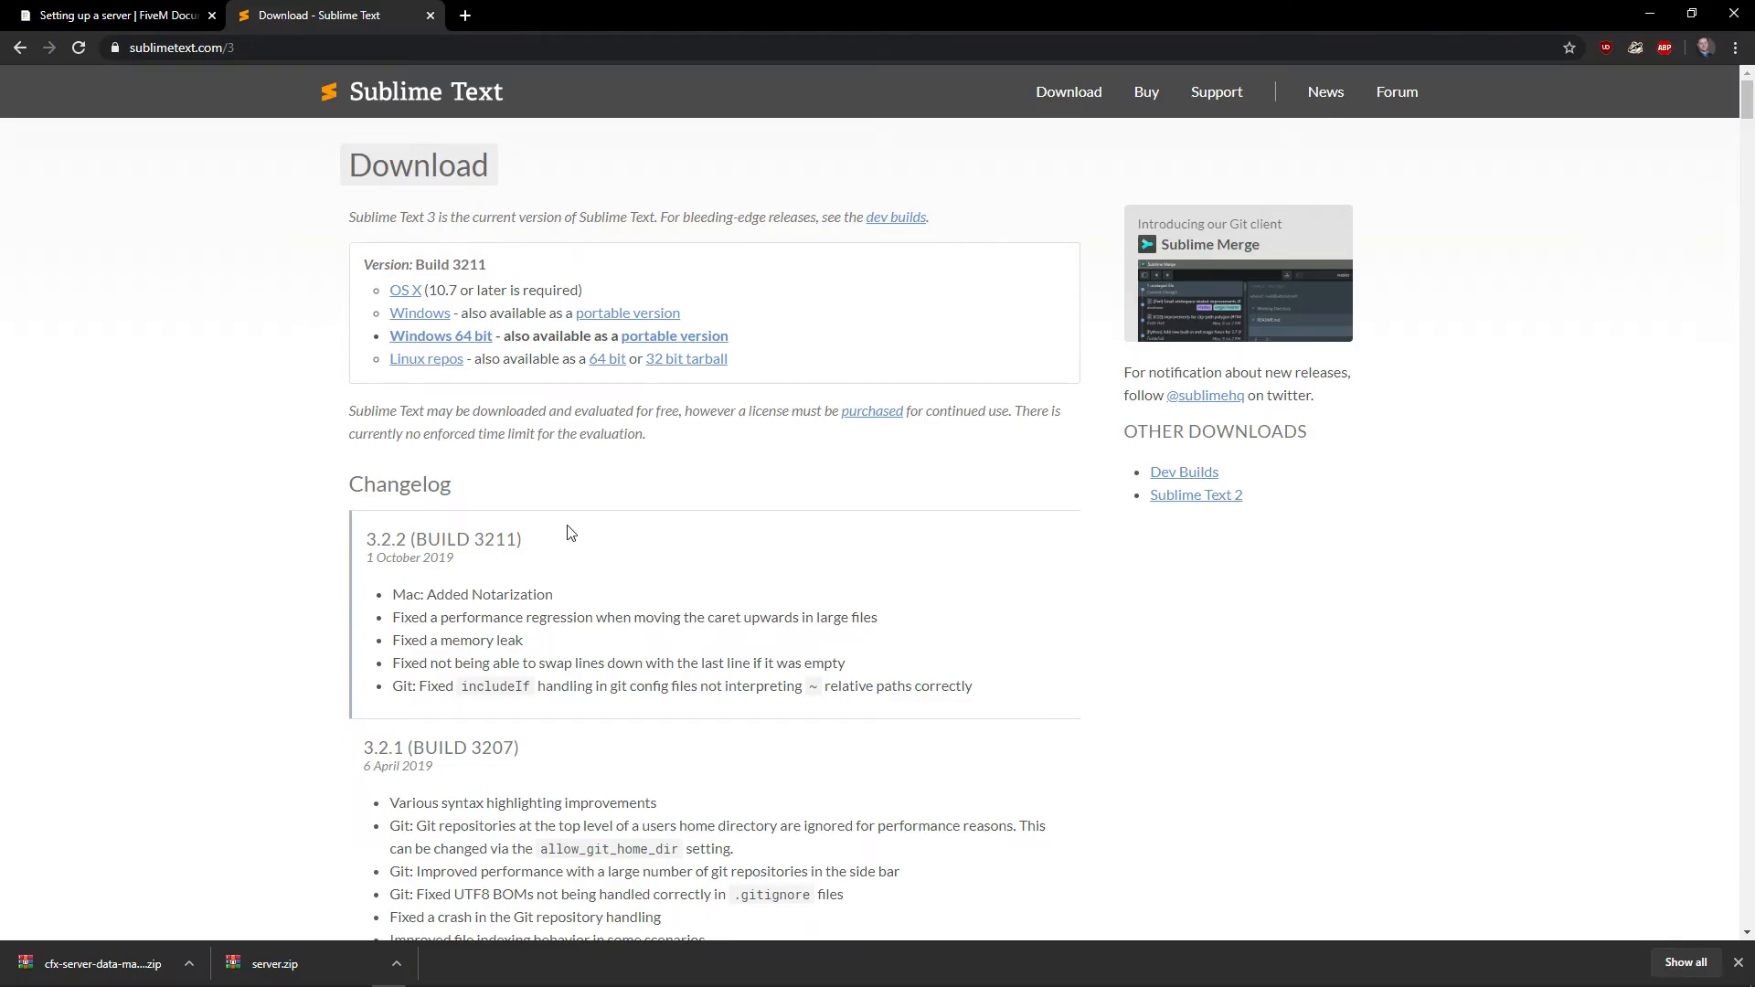
- Switch to the Microsoft Edge window and close it with all its tabs
key(alt+Tab)
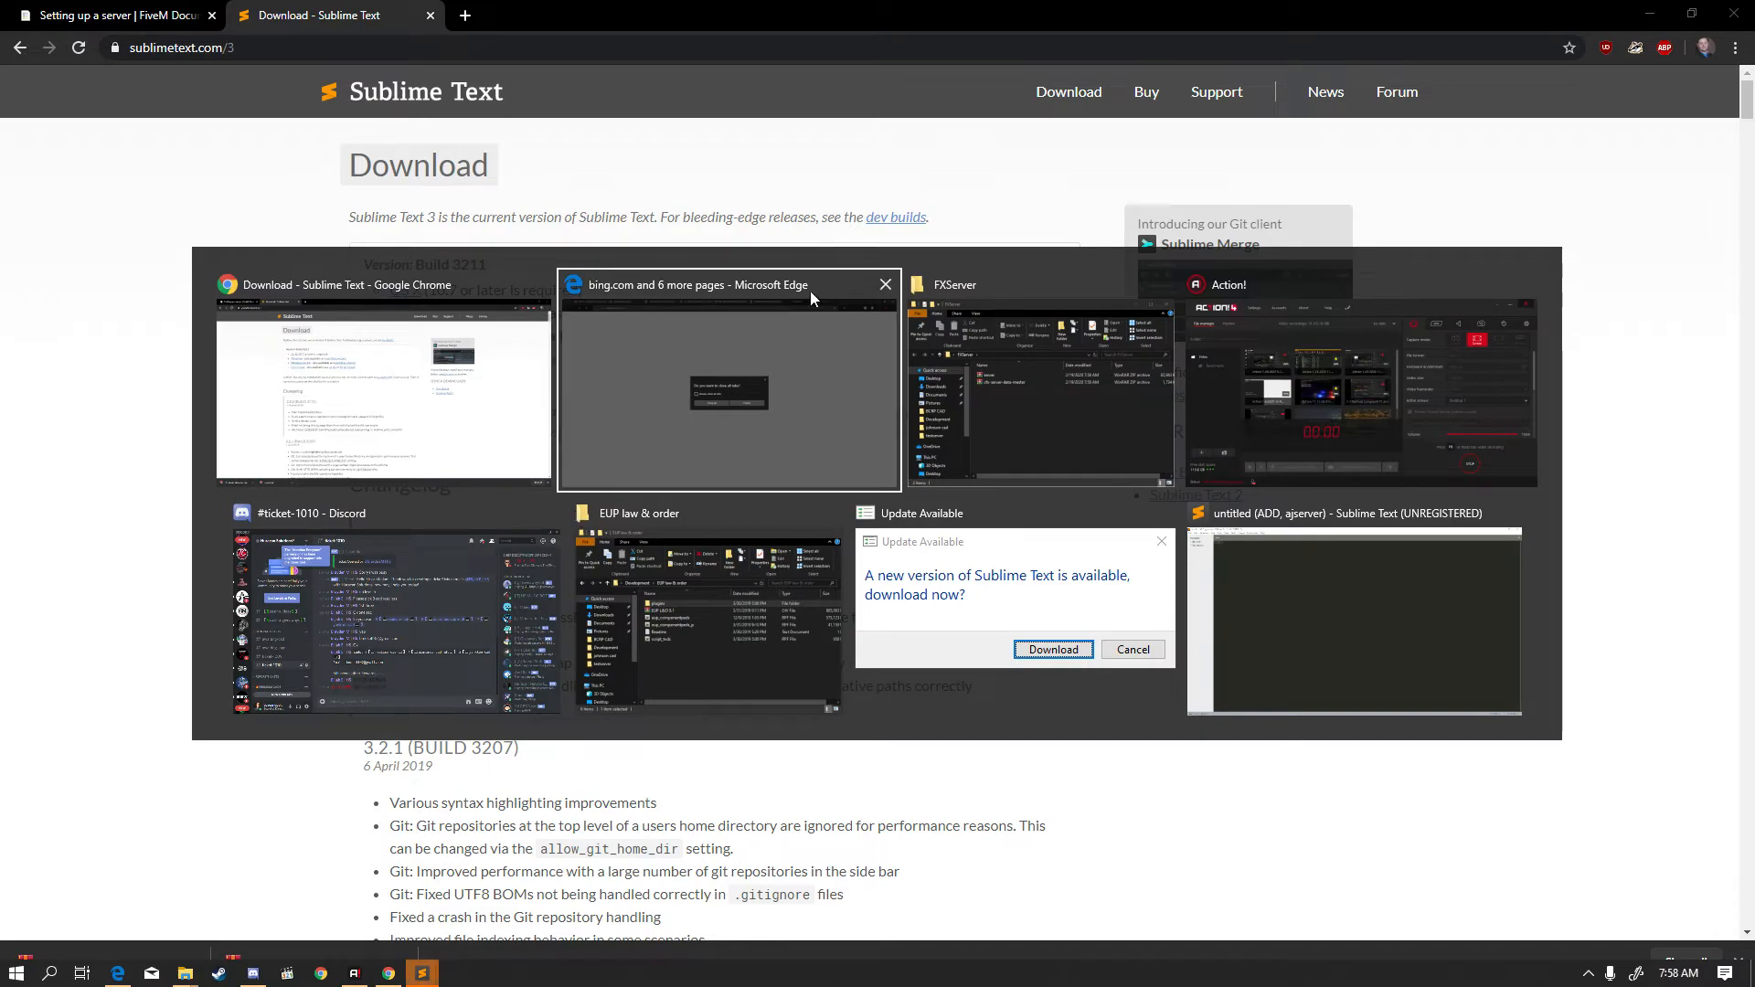
click(724, 435)
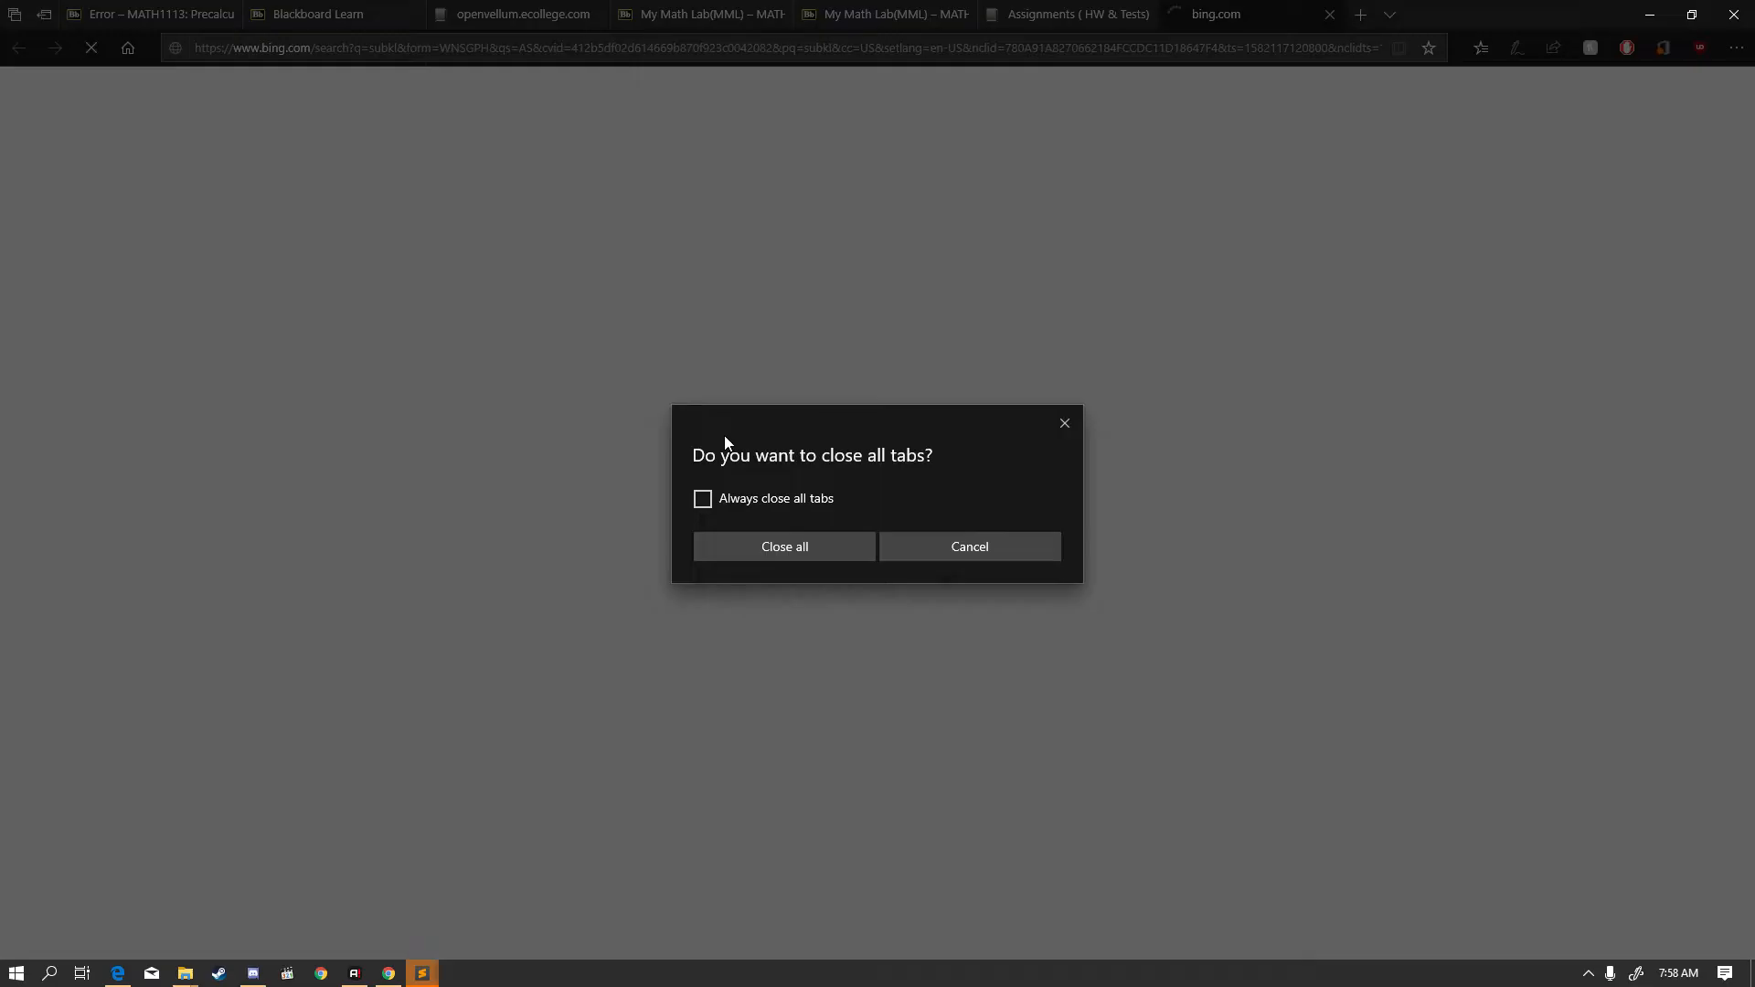
click(752, 558)
- Switch to the untitled Sublime Text editor window
key(alt+Tab)
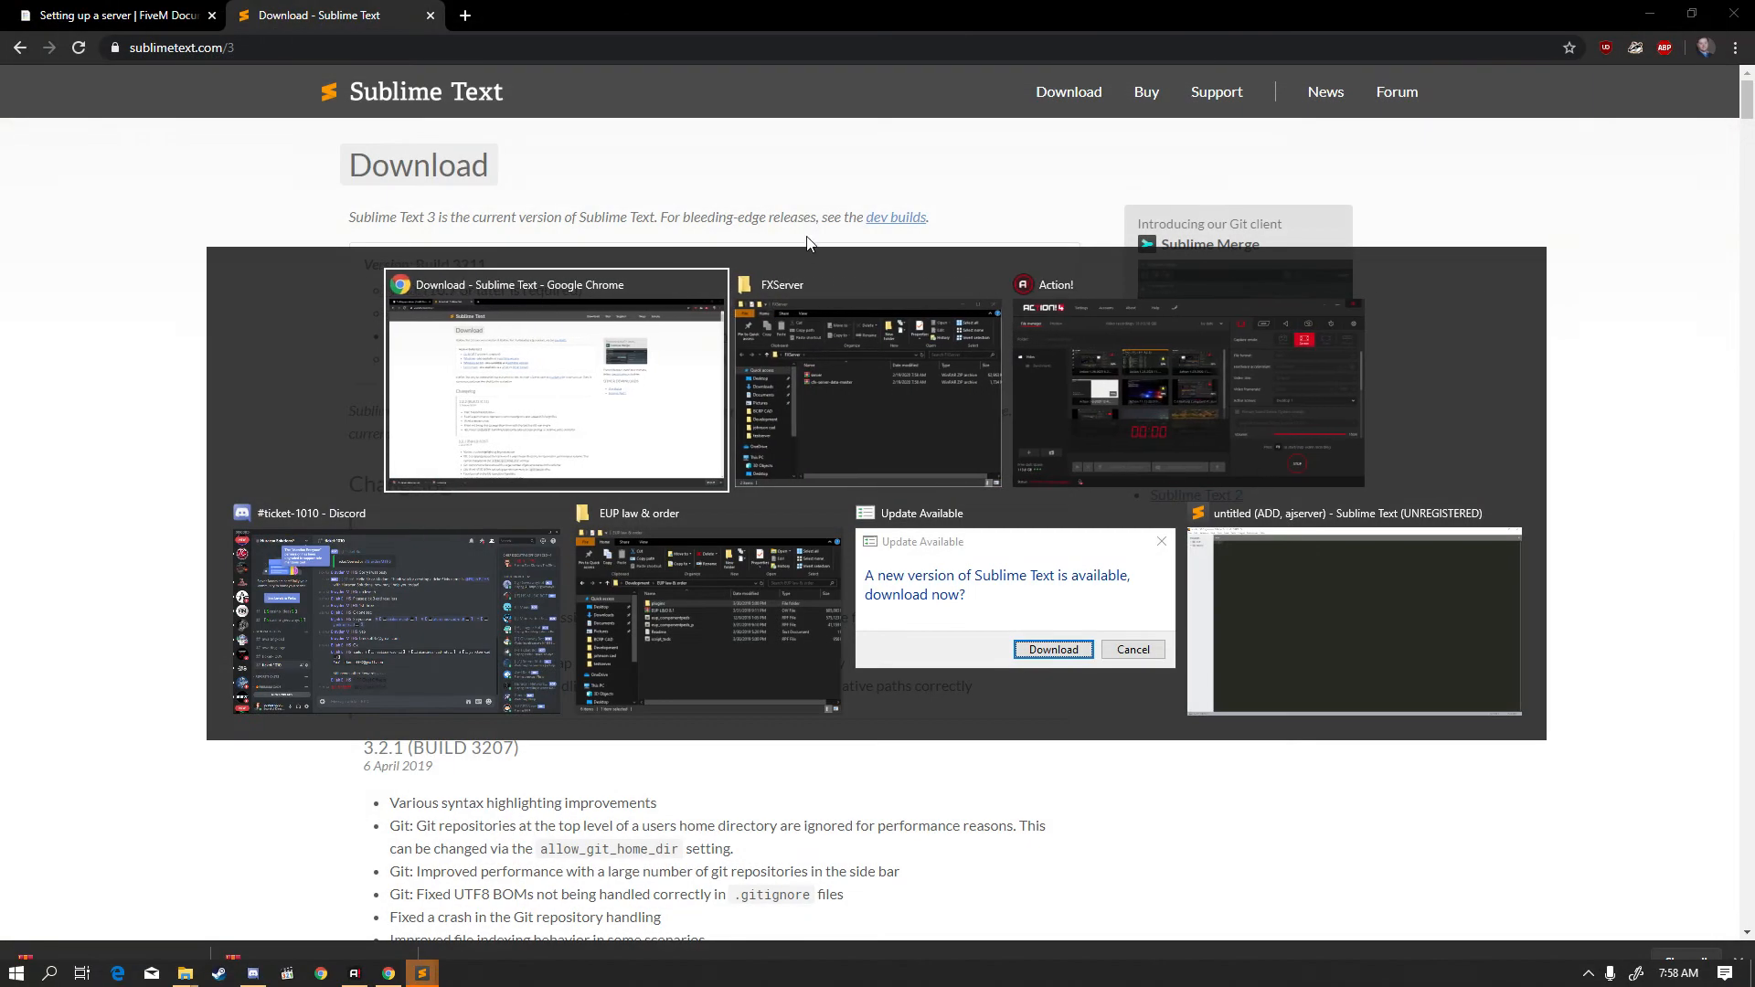
key(alt+Tab)
key(alt+Tab)
key(alt+Tab)
key(alt+Tab)
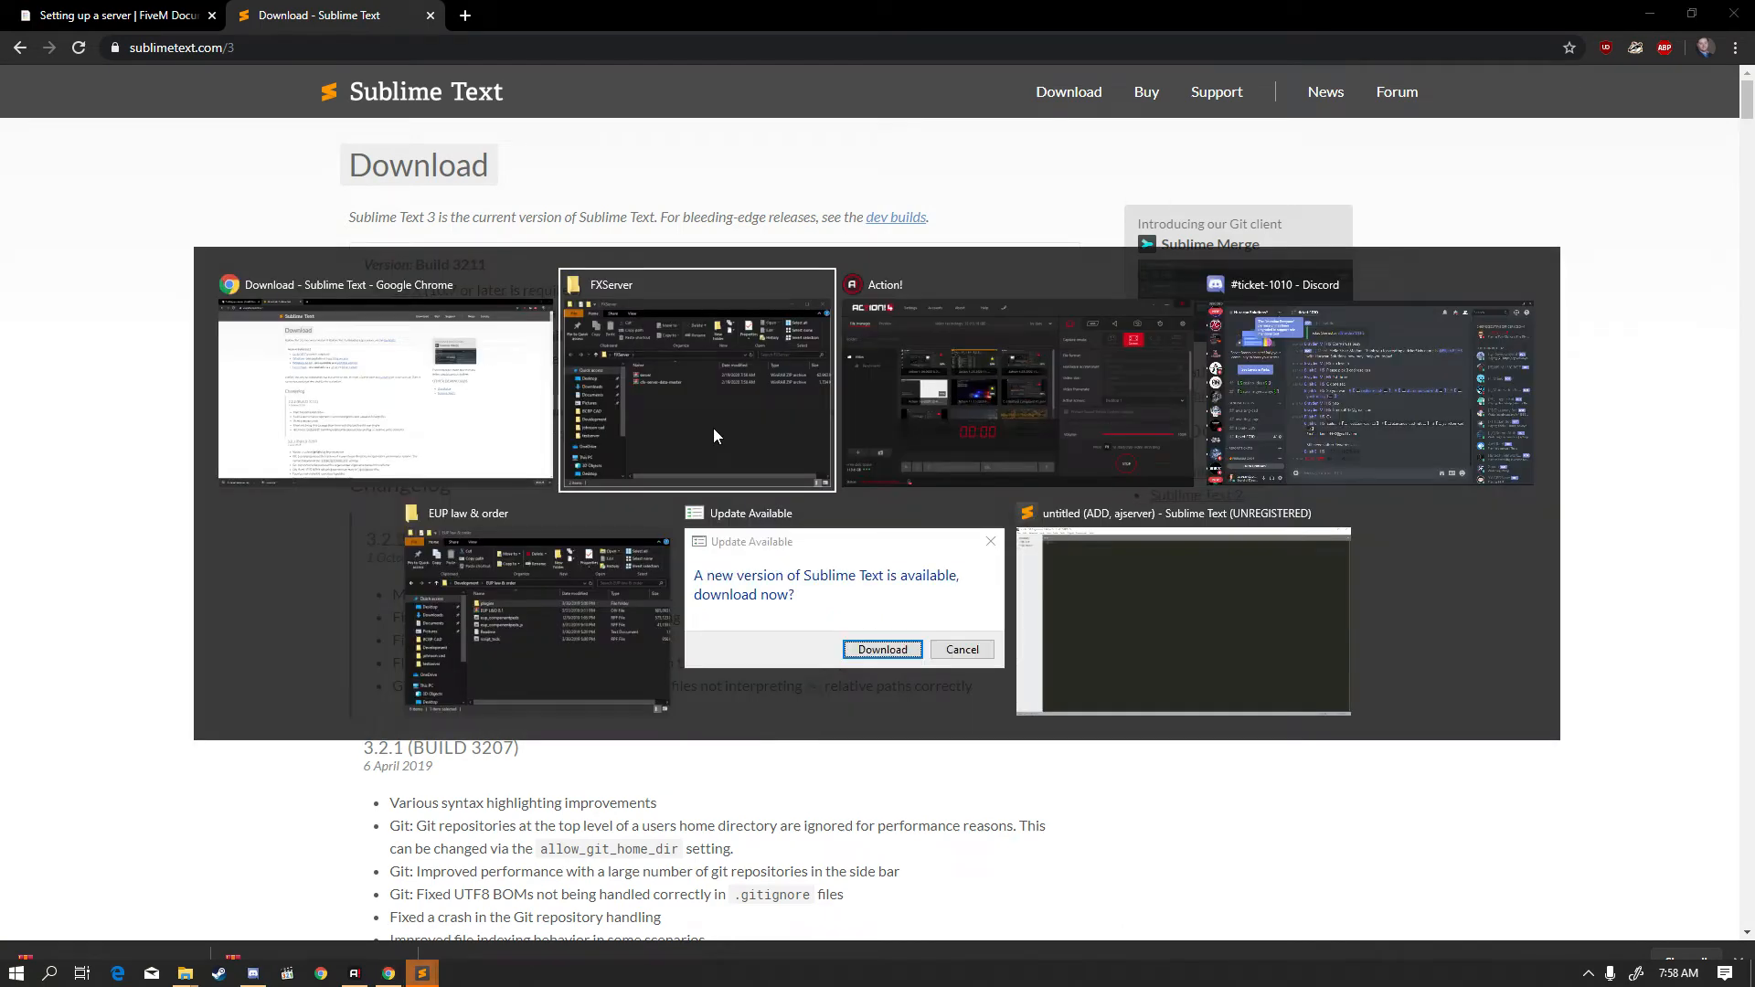
key(alt+Tab)
key(alt+Tab)
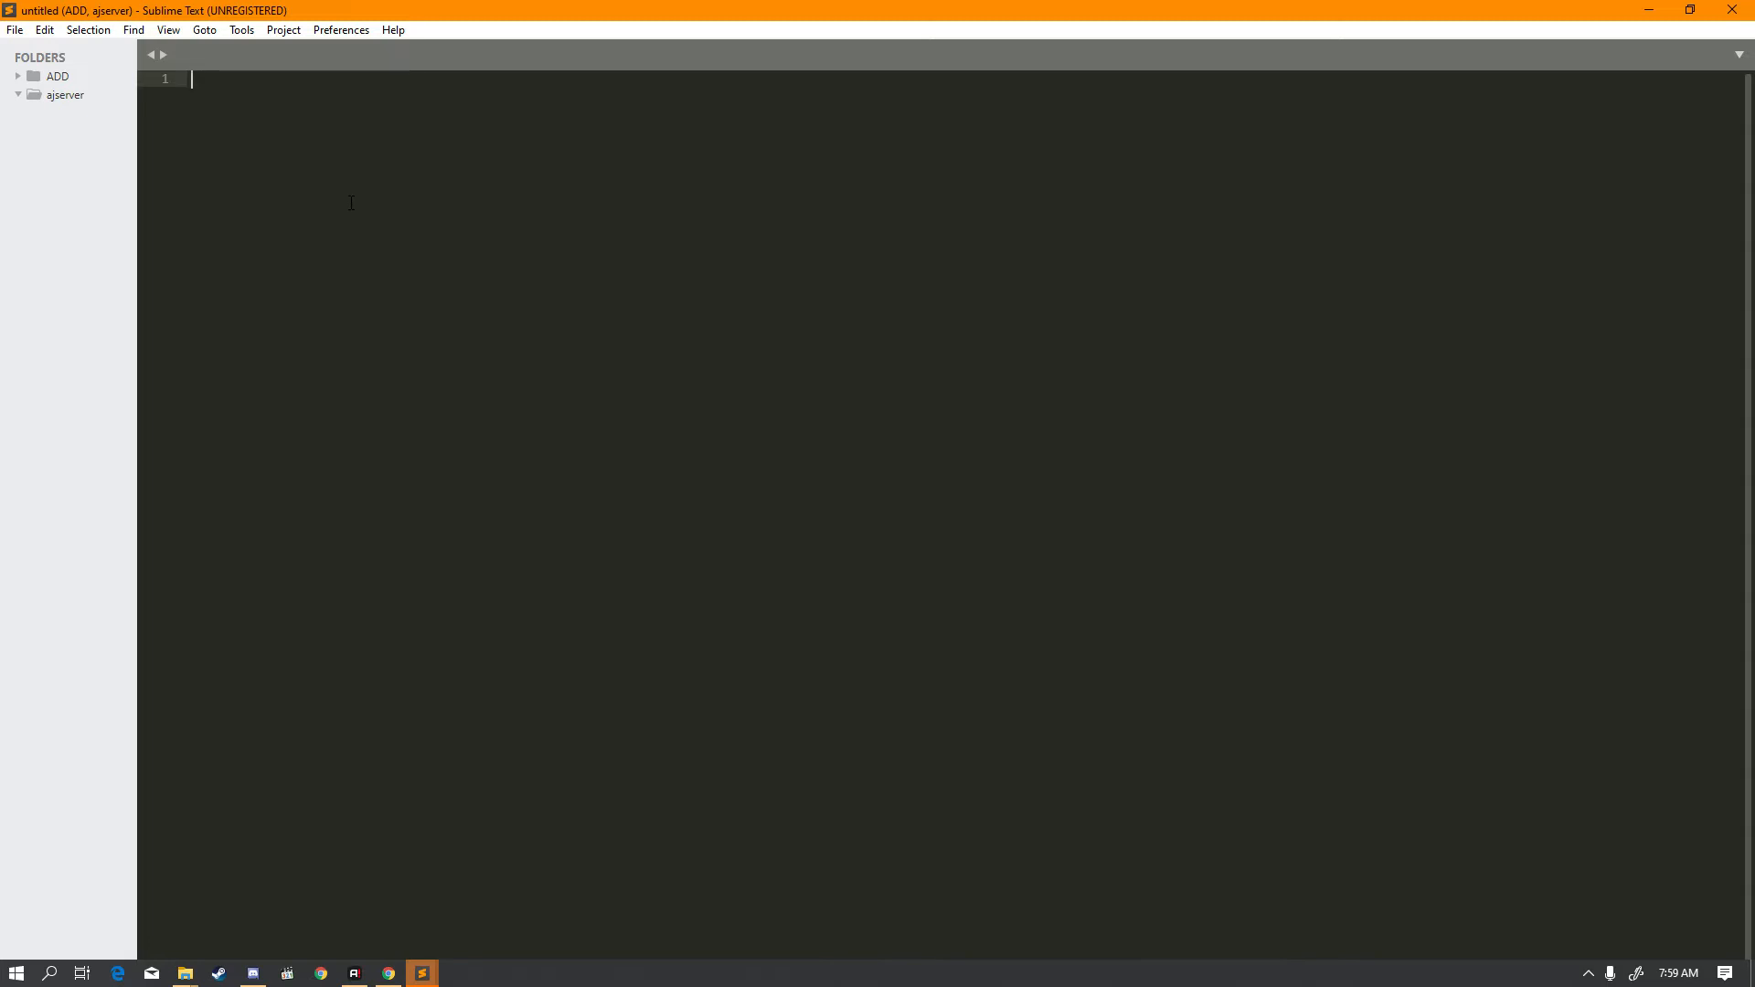
- Switch to the FXServer folder window and extract the server archive directly into that folder
key(alt+Tab)
key(alt+Tab)
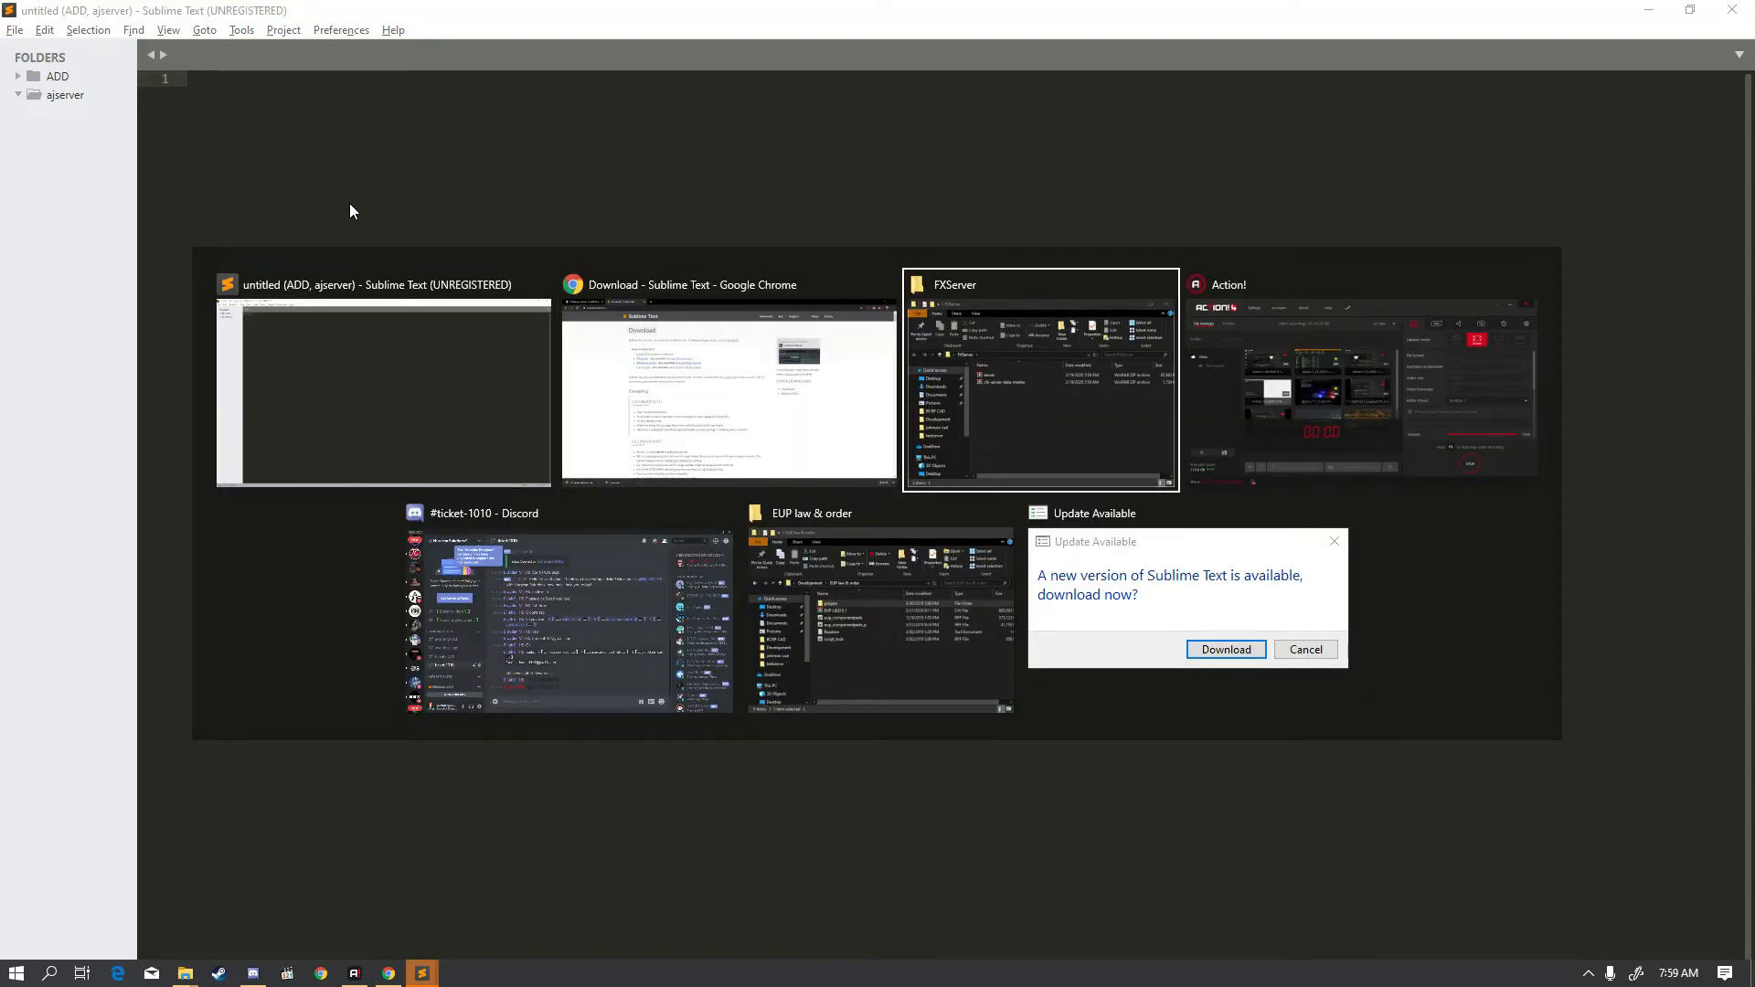
click(812, 388)
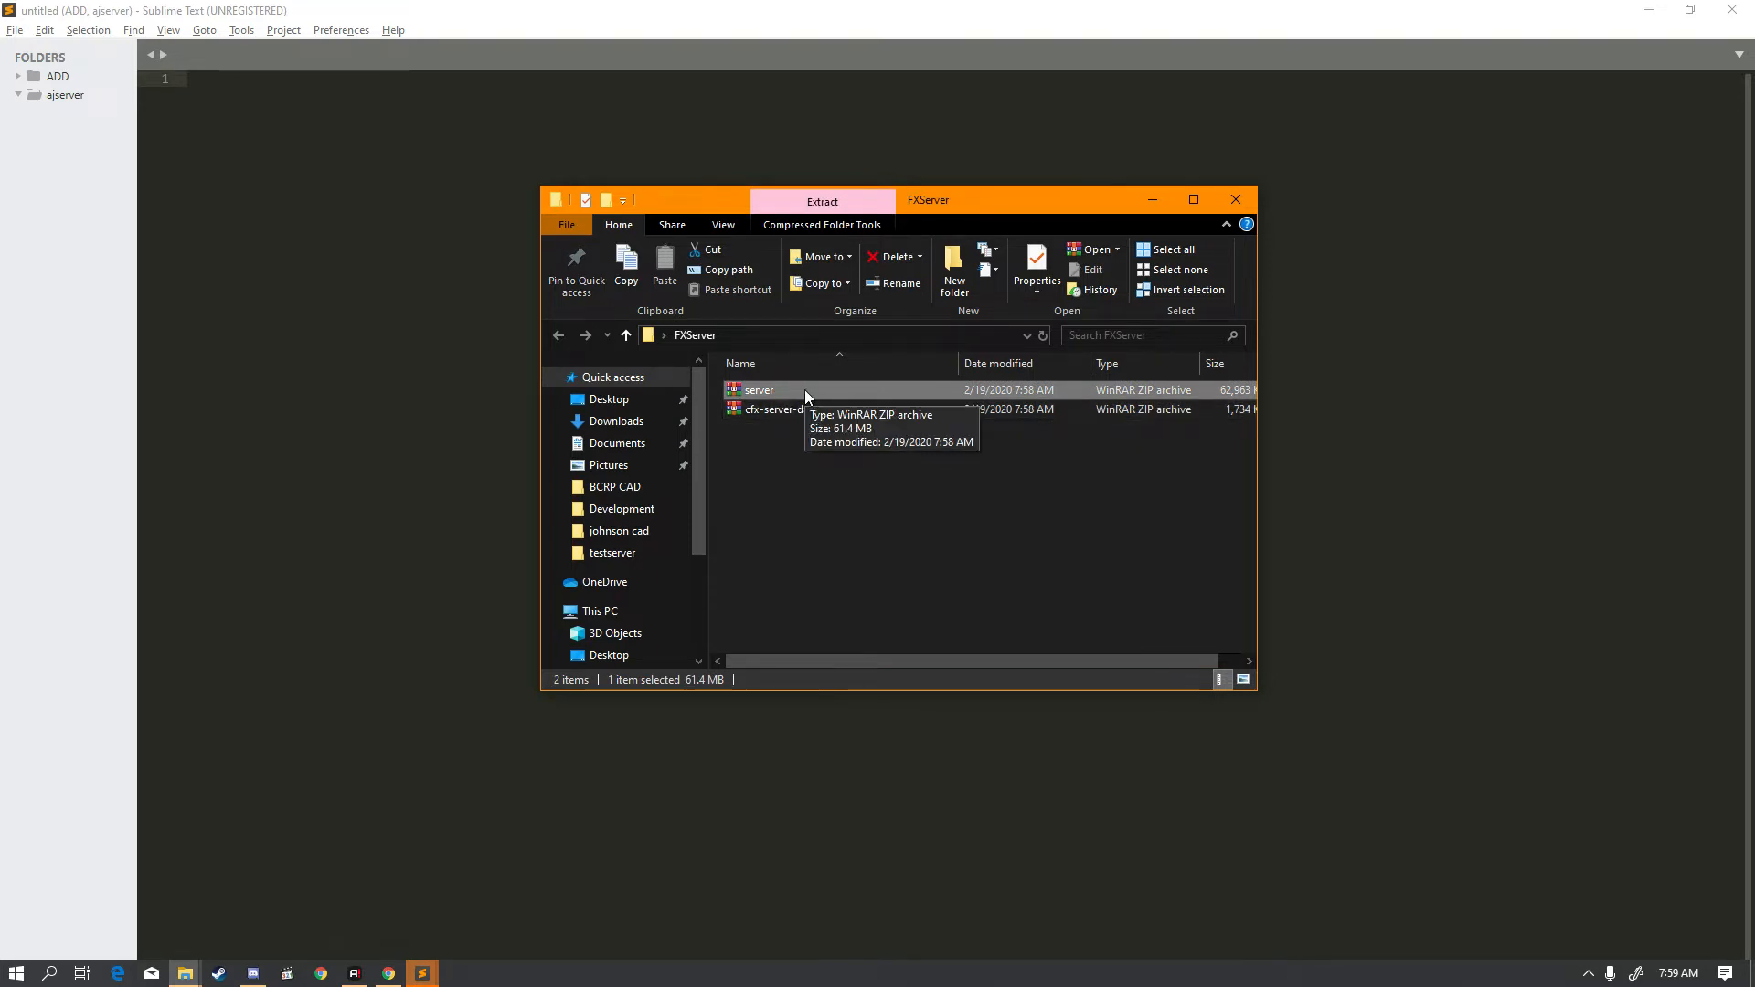
right_click(799, 394)
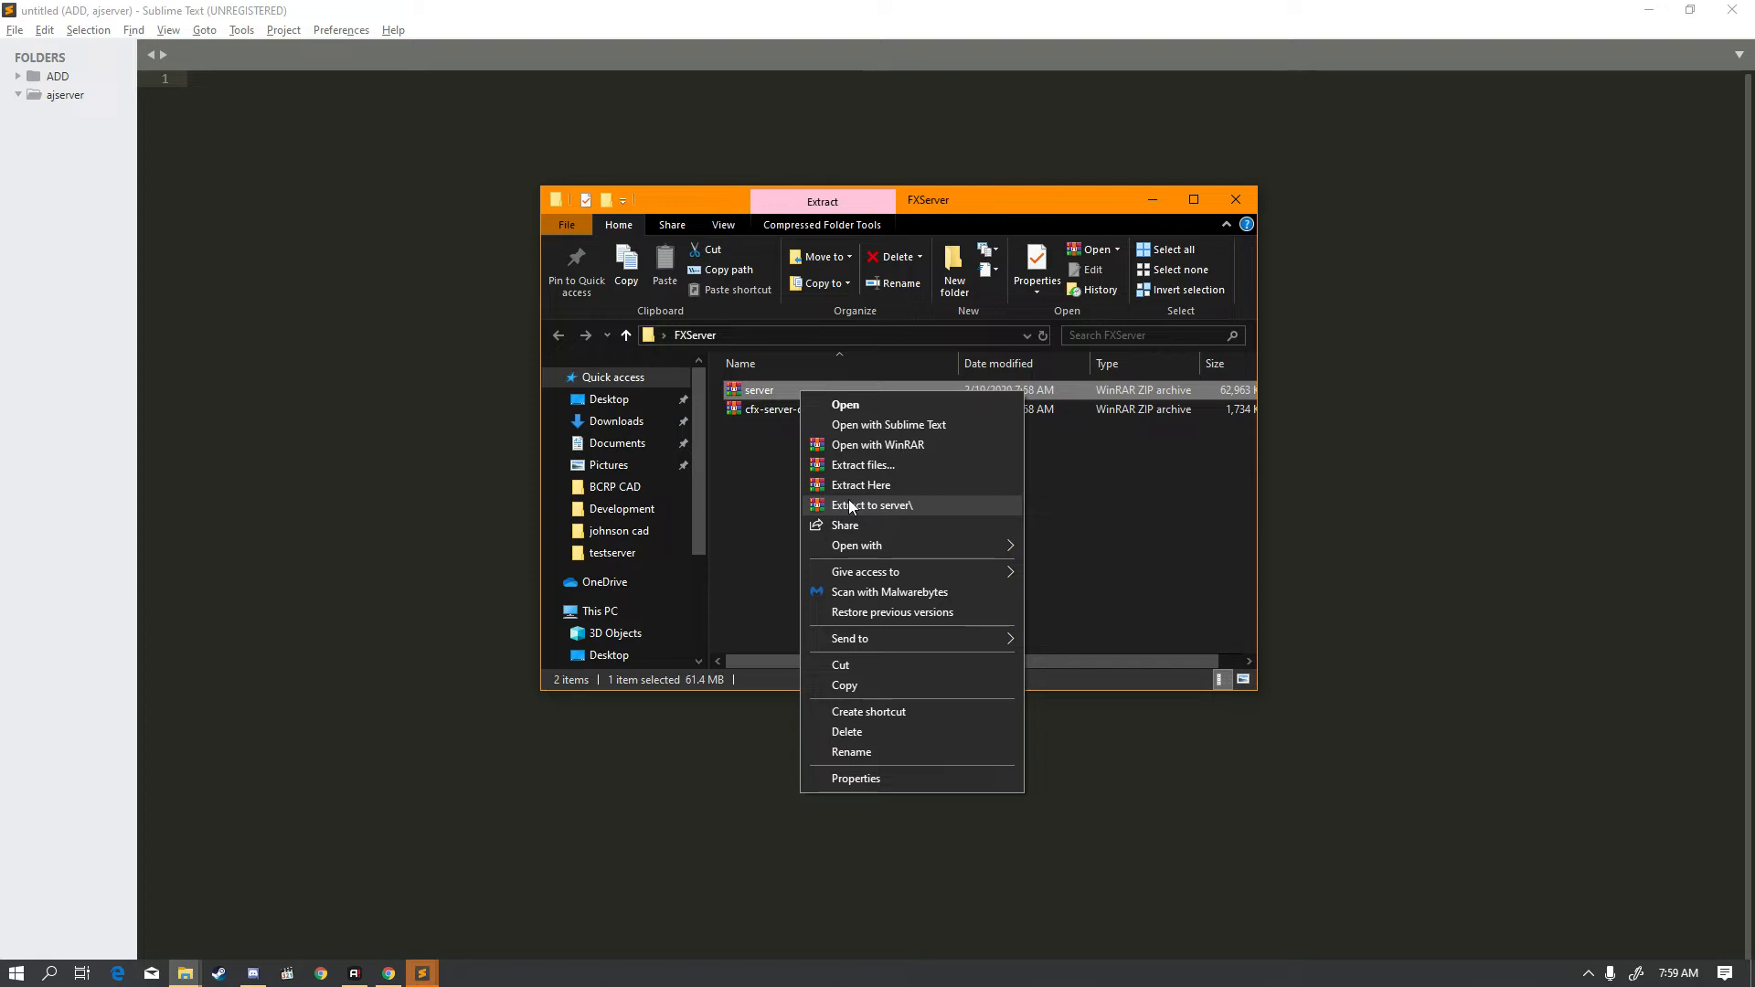
click(899, 489)
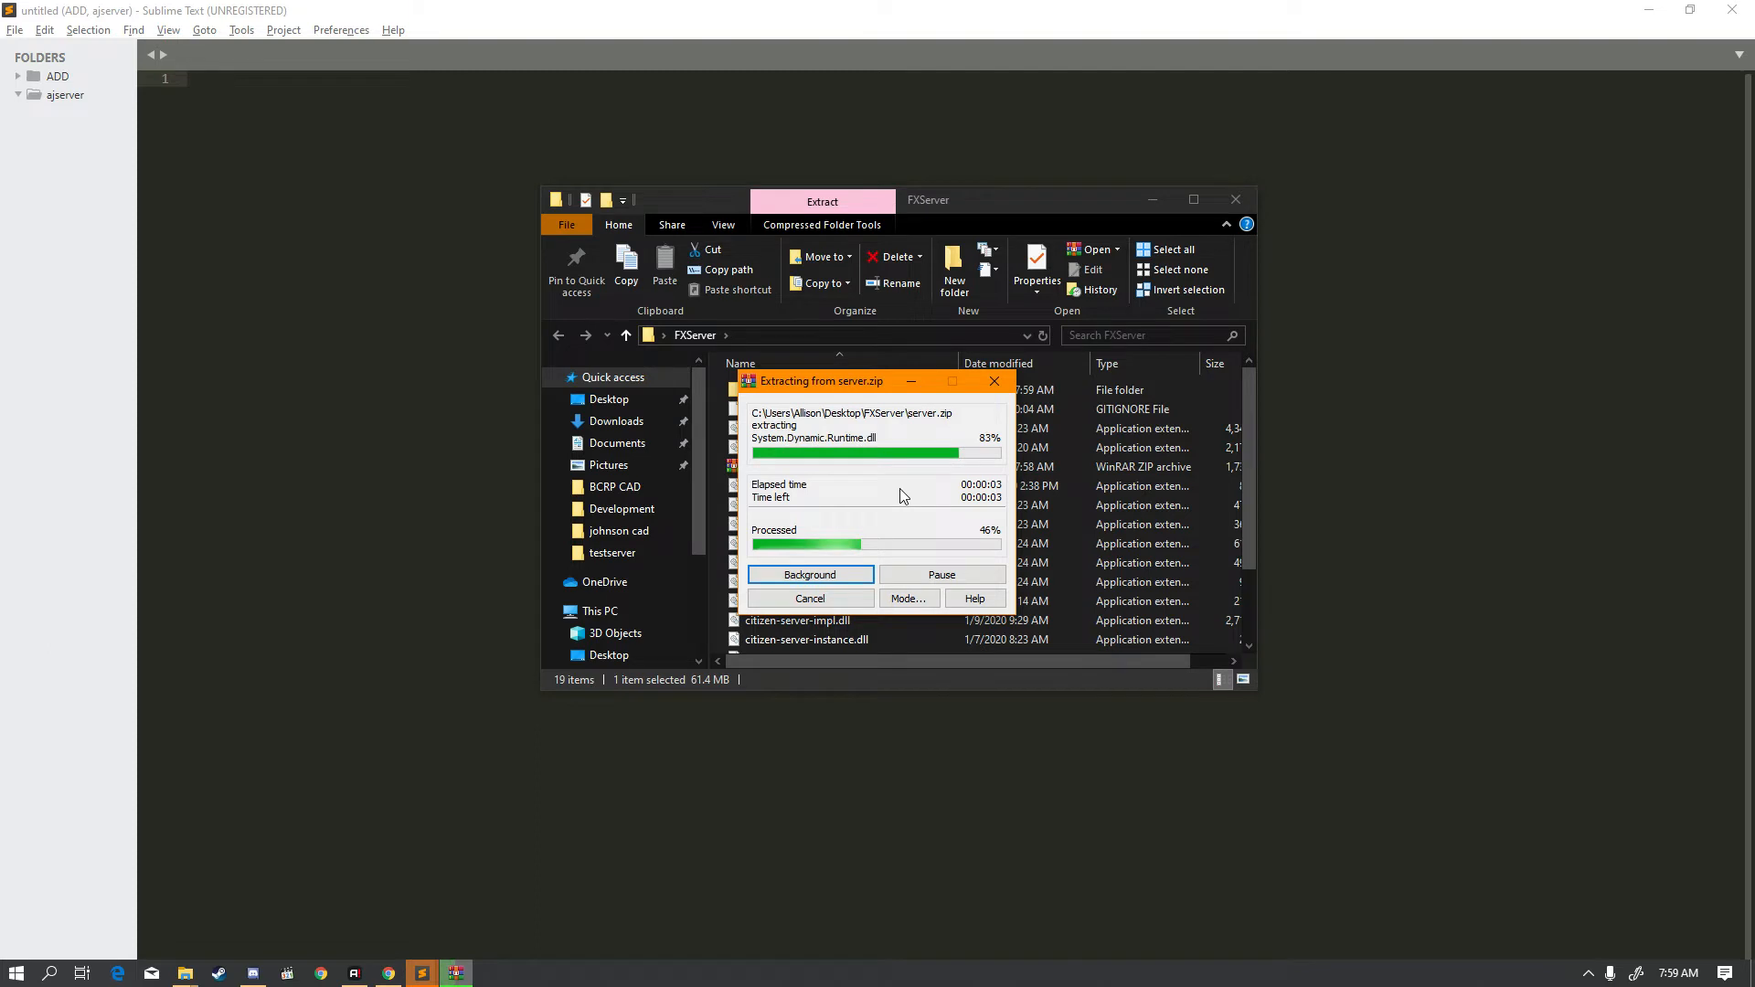
drag(867, 380, 871, 500)
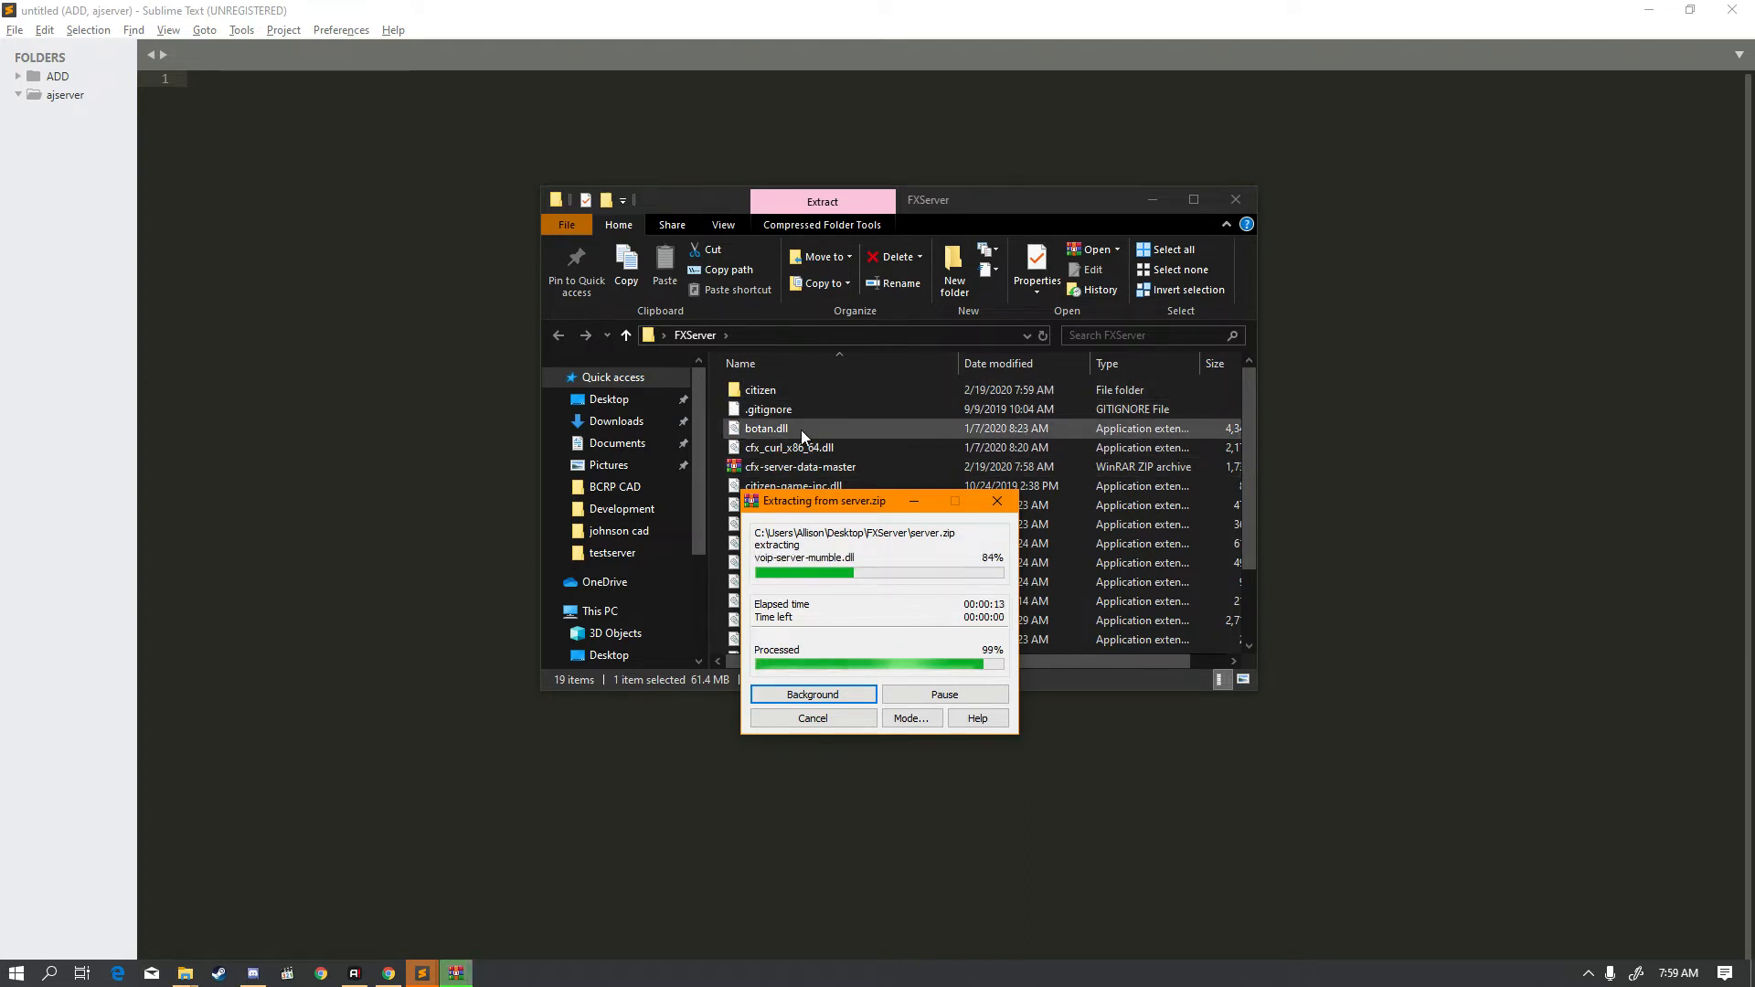
- Delete the server ZIP archive from the FXServer folder
scroll(798, 548, down, 2)
scroll(799, 567, down, 9)
scroll(798, 567, up, 12)
scroll(801, 490, down, 12)
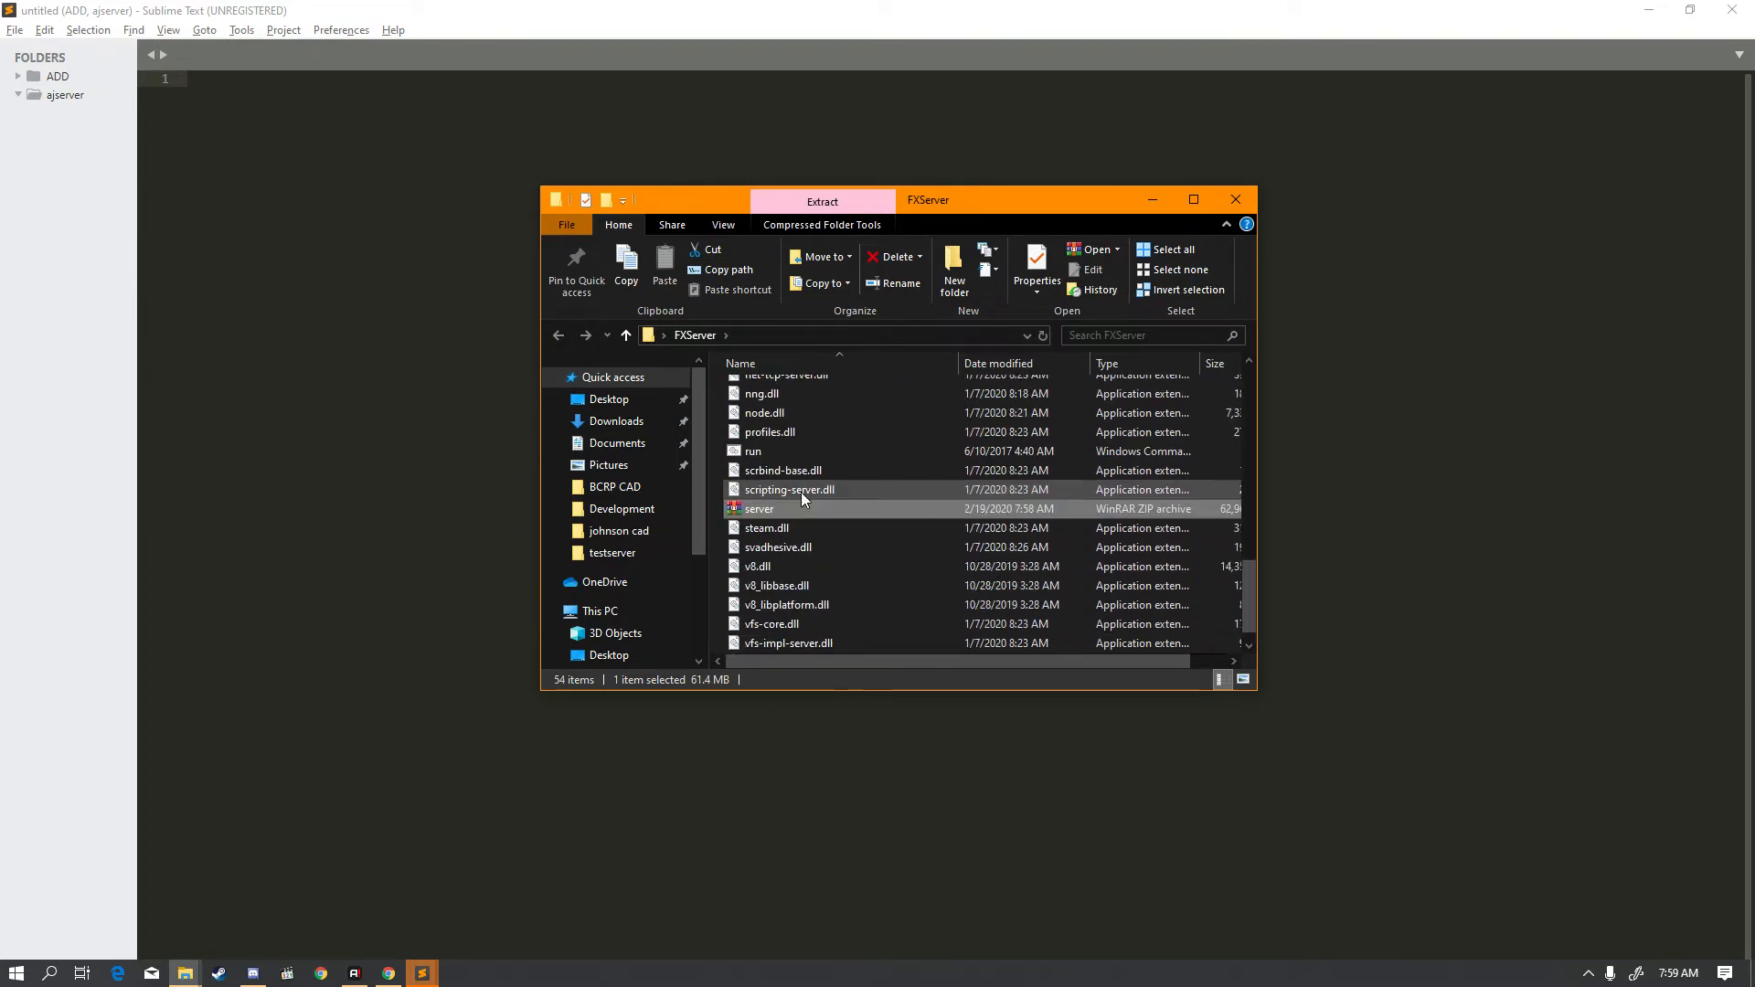
right_click(794, 490)
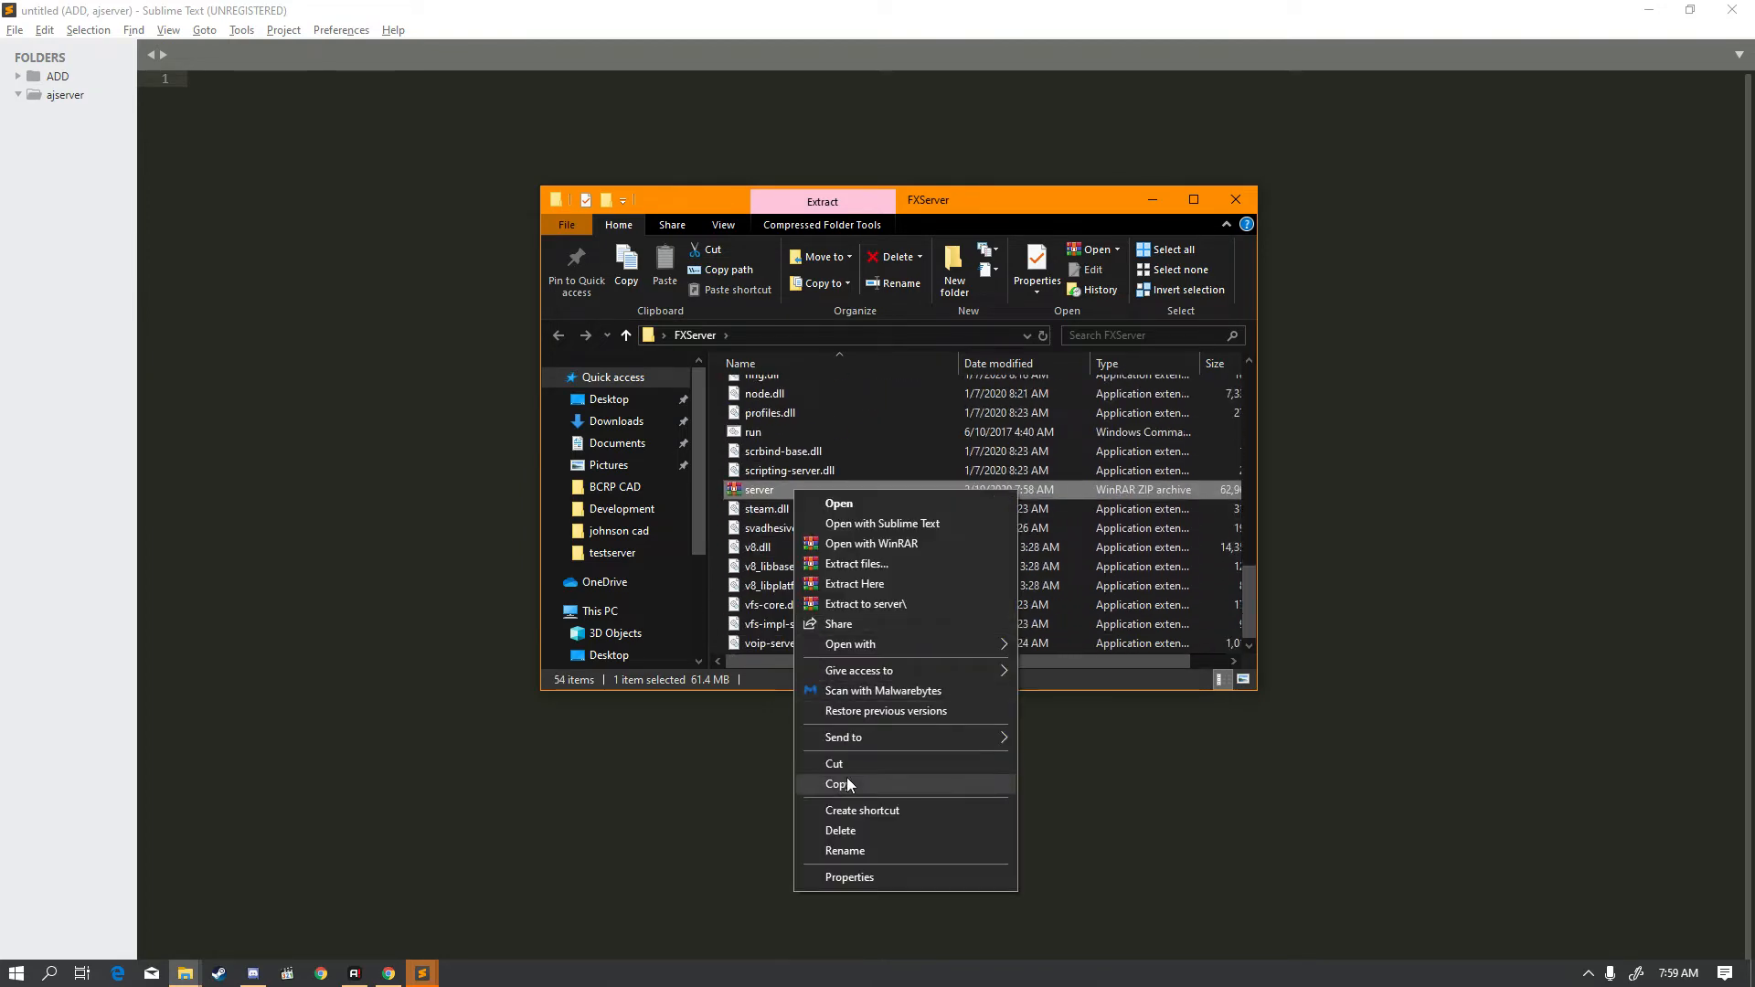
click(848, 832)
- Extract the cfx-server-data-master archive into its own subfolder inside FXServer
scroll(808, 568, up, 12)
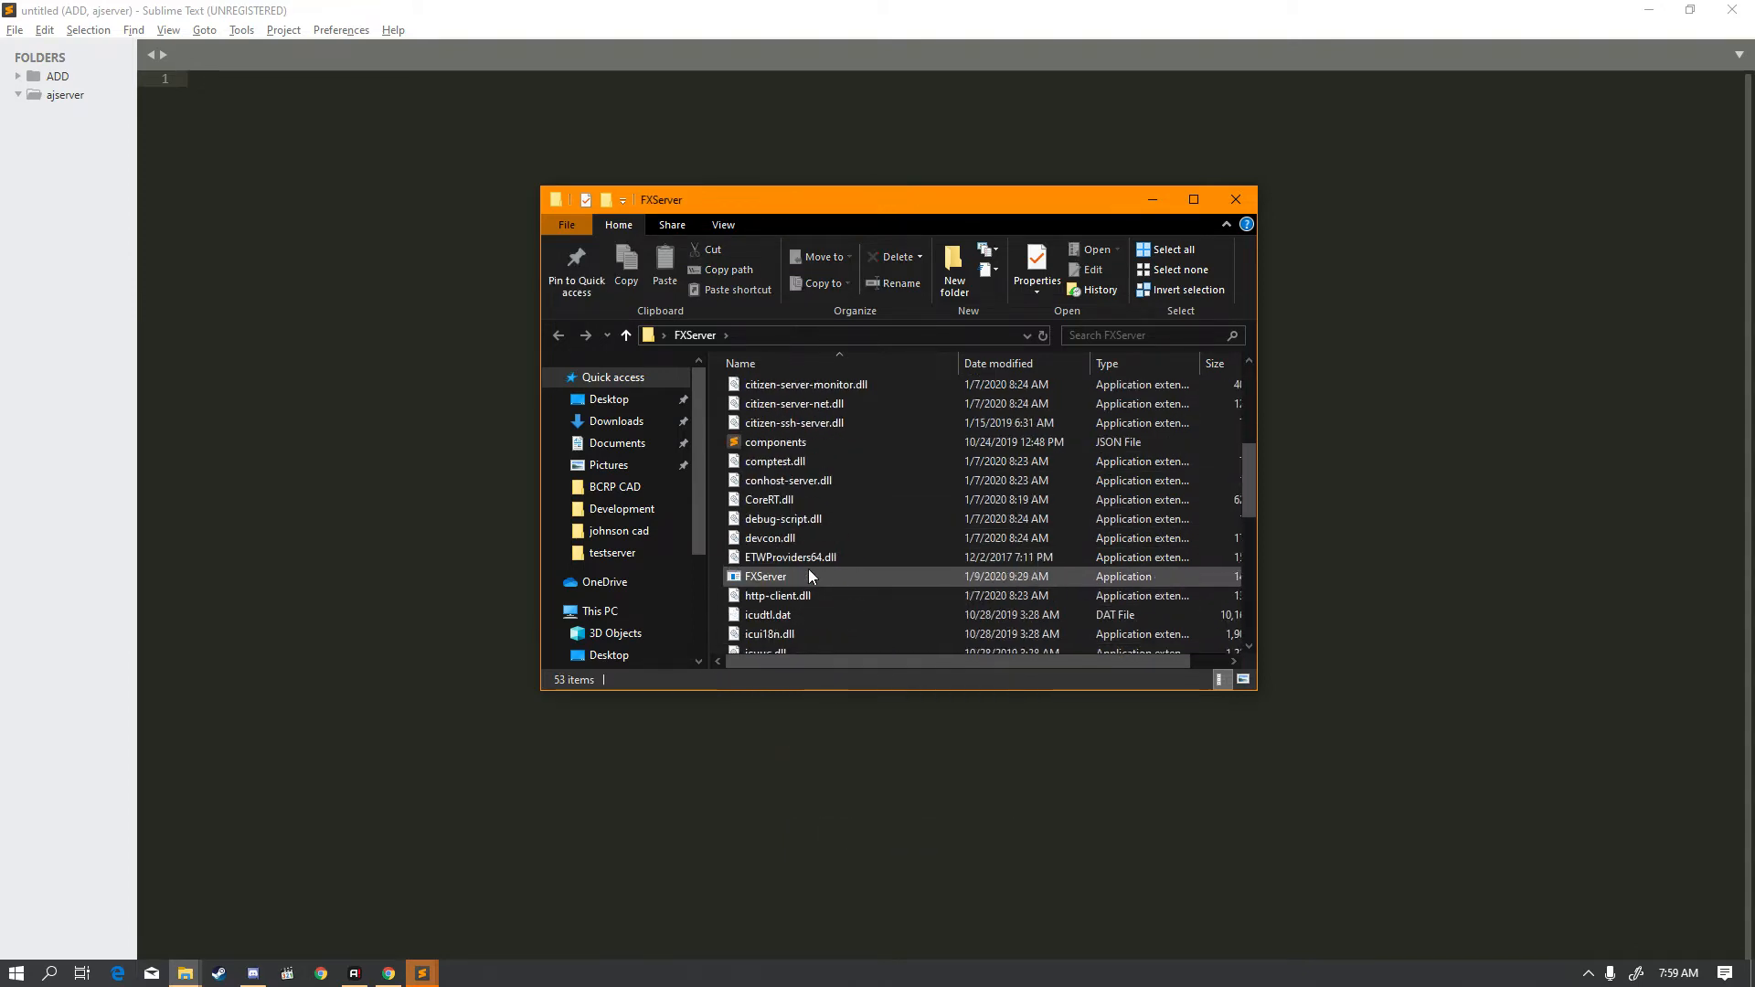
scroll(808, 565, down, 4)
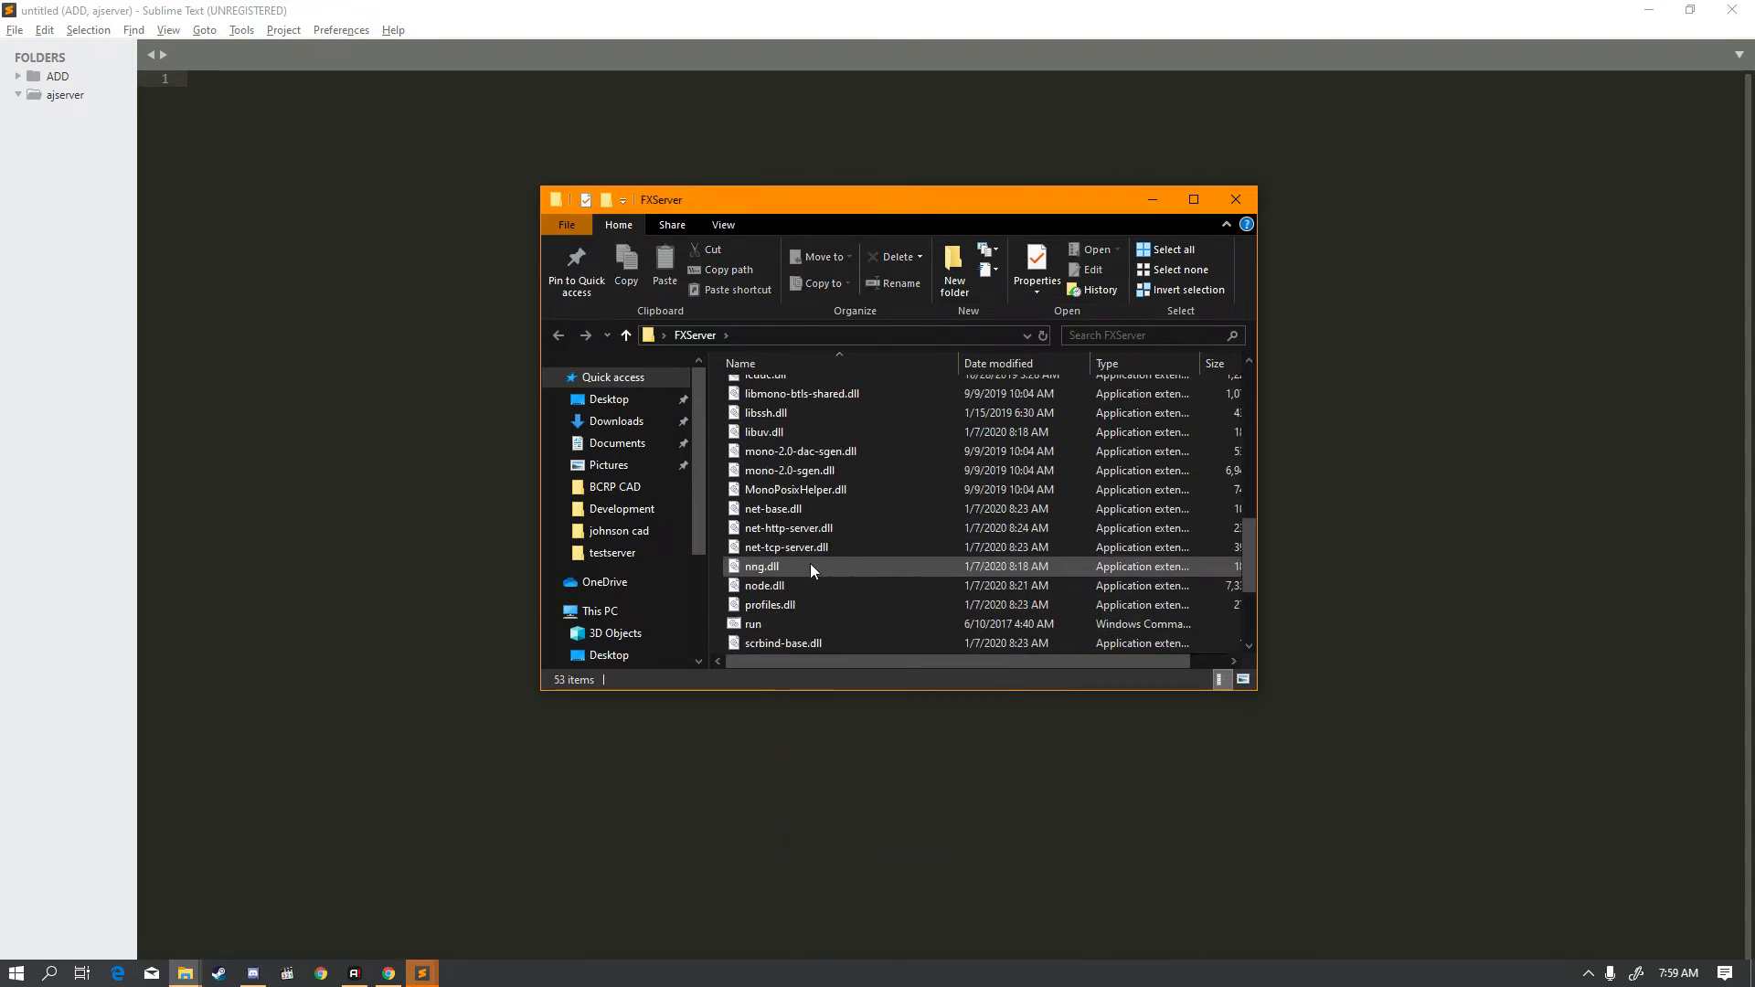
scroll(808, 563, up, 4)
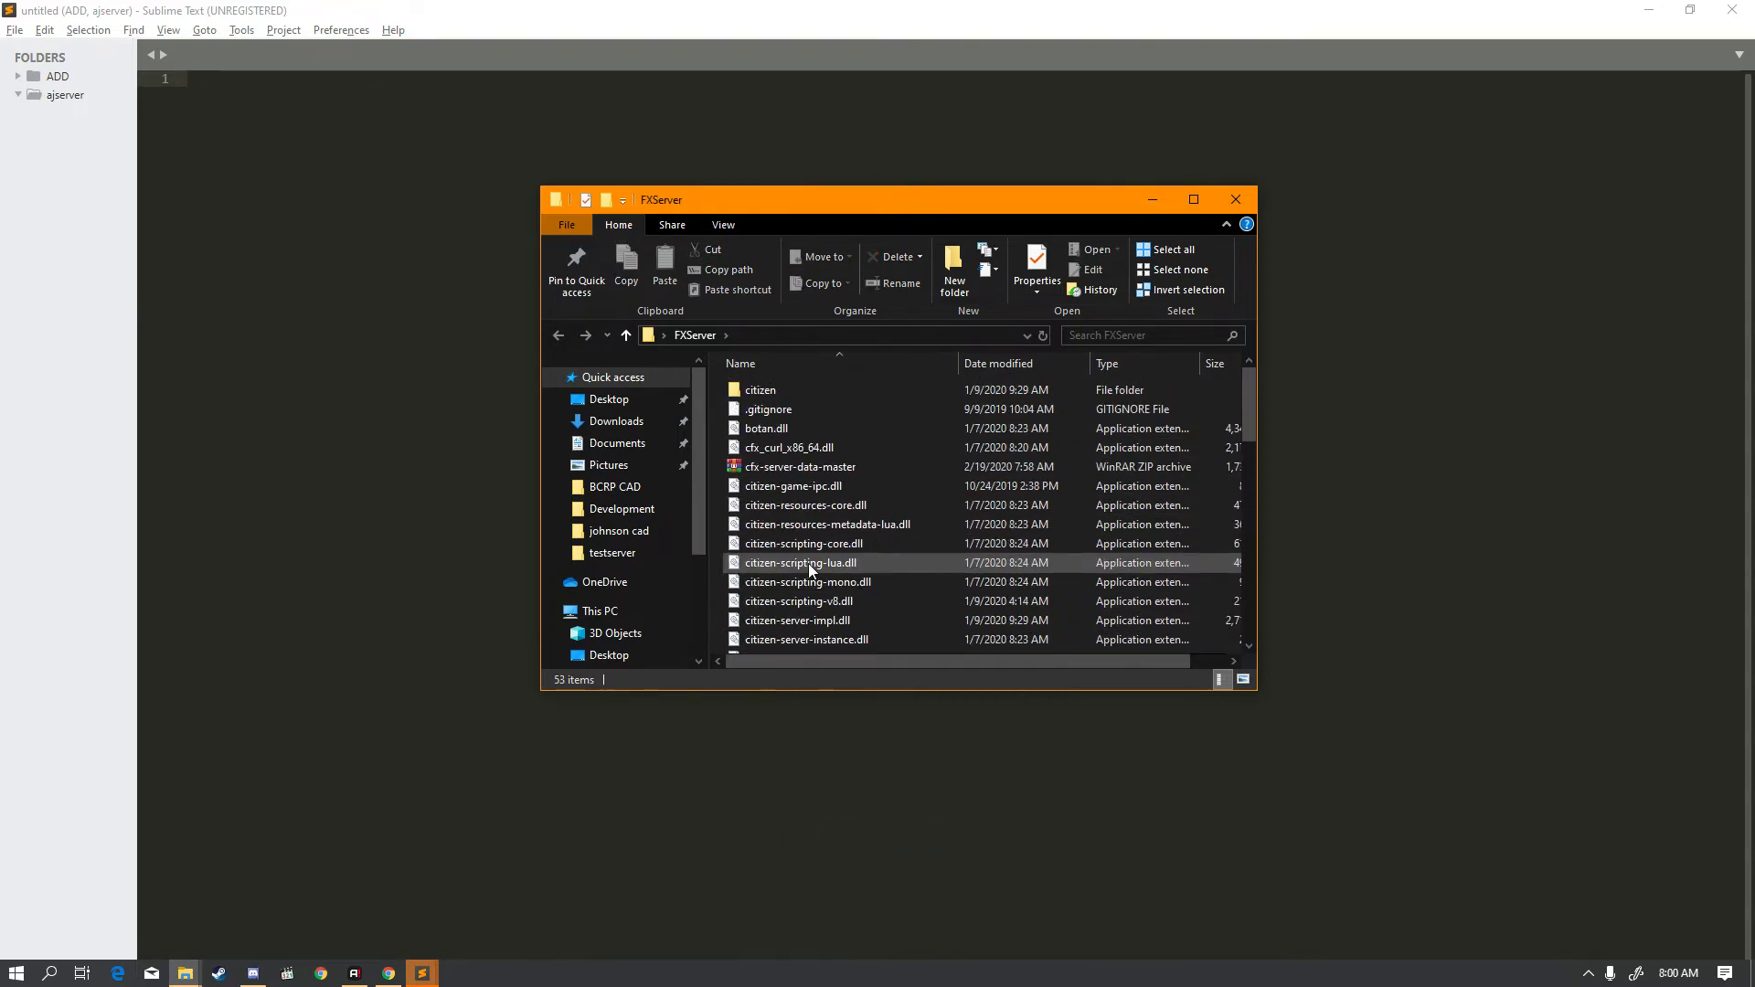
click(826, 469)
right_click(826, 468)
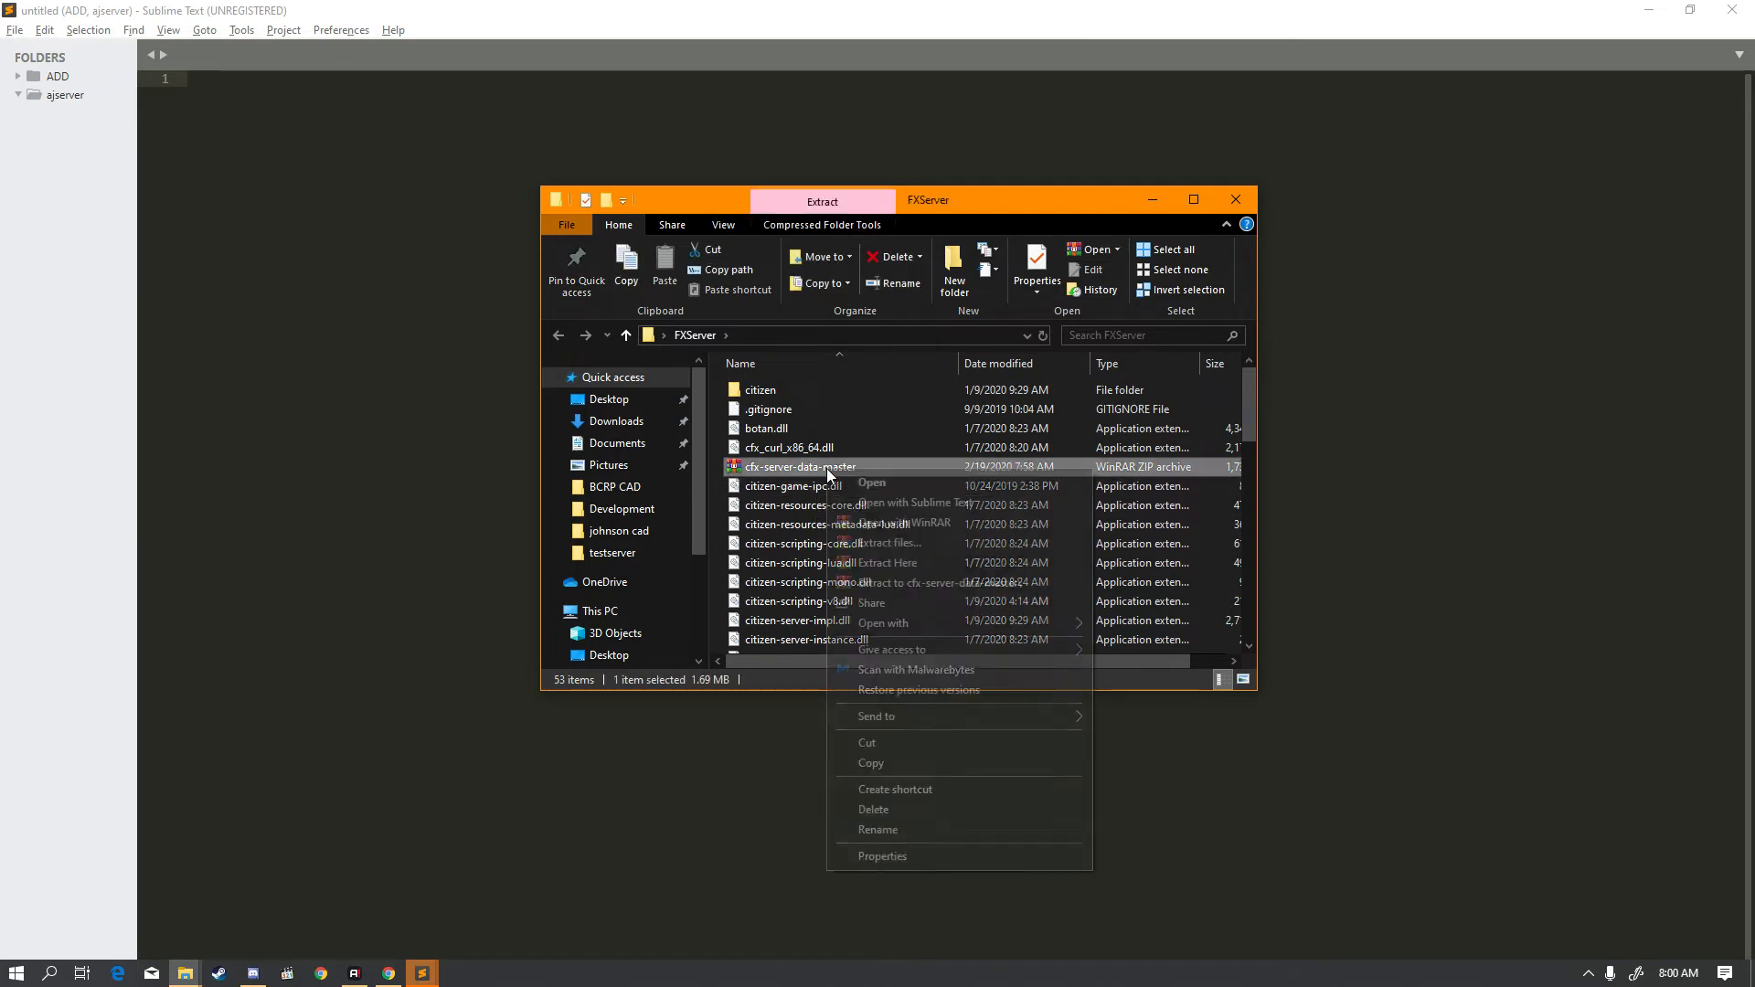
click(922, 581)
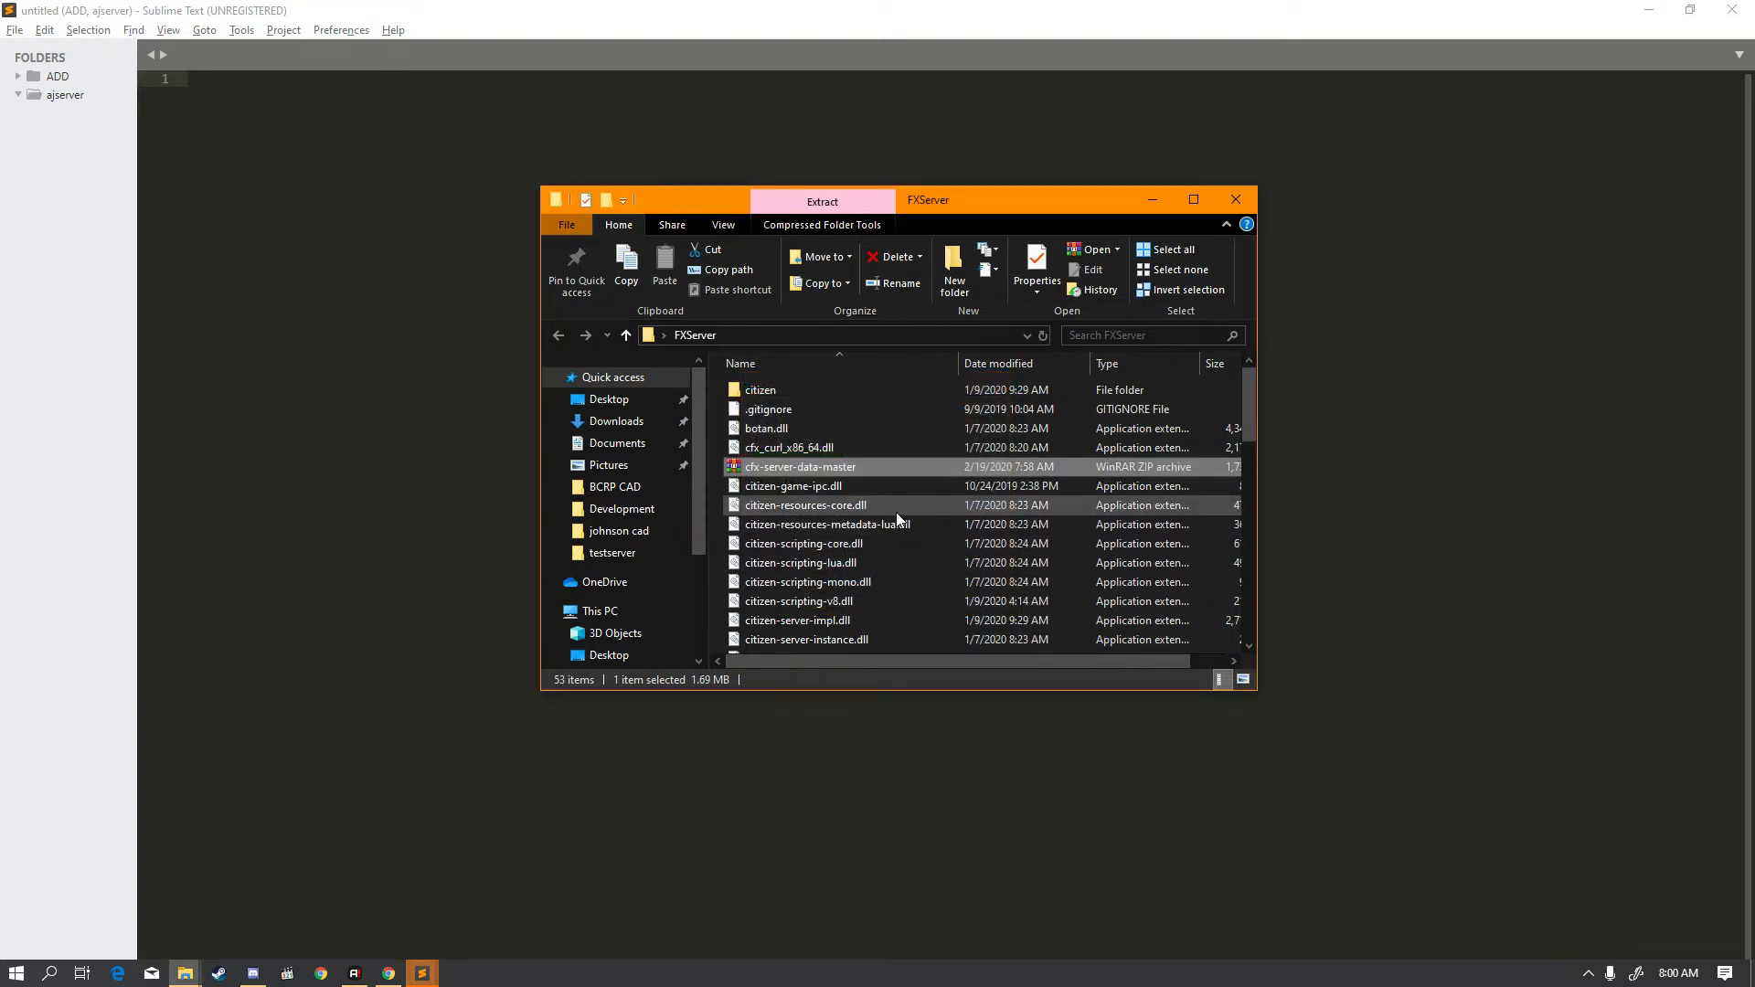
- Check the contents of the extracted cfx-server-data-master folder and its nested folder, and return to FXServer
click(845, 398)
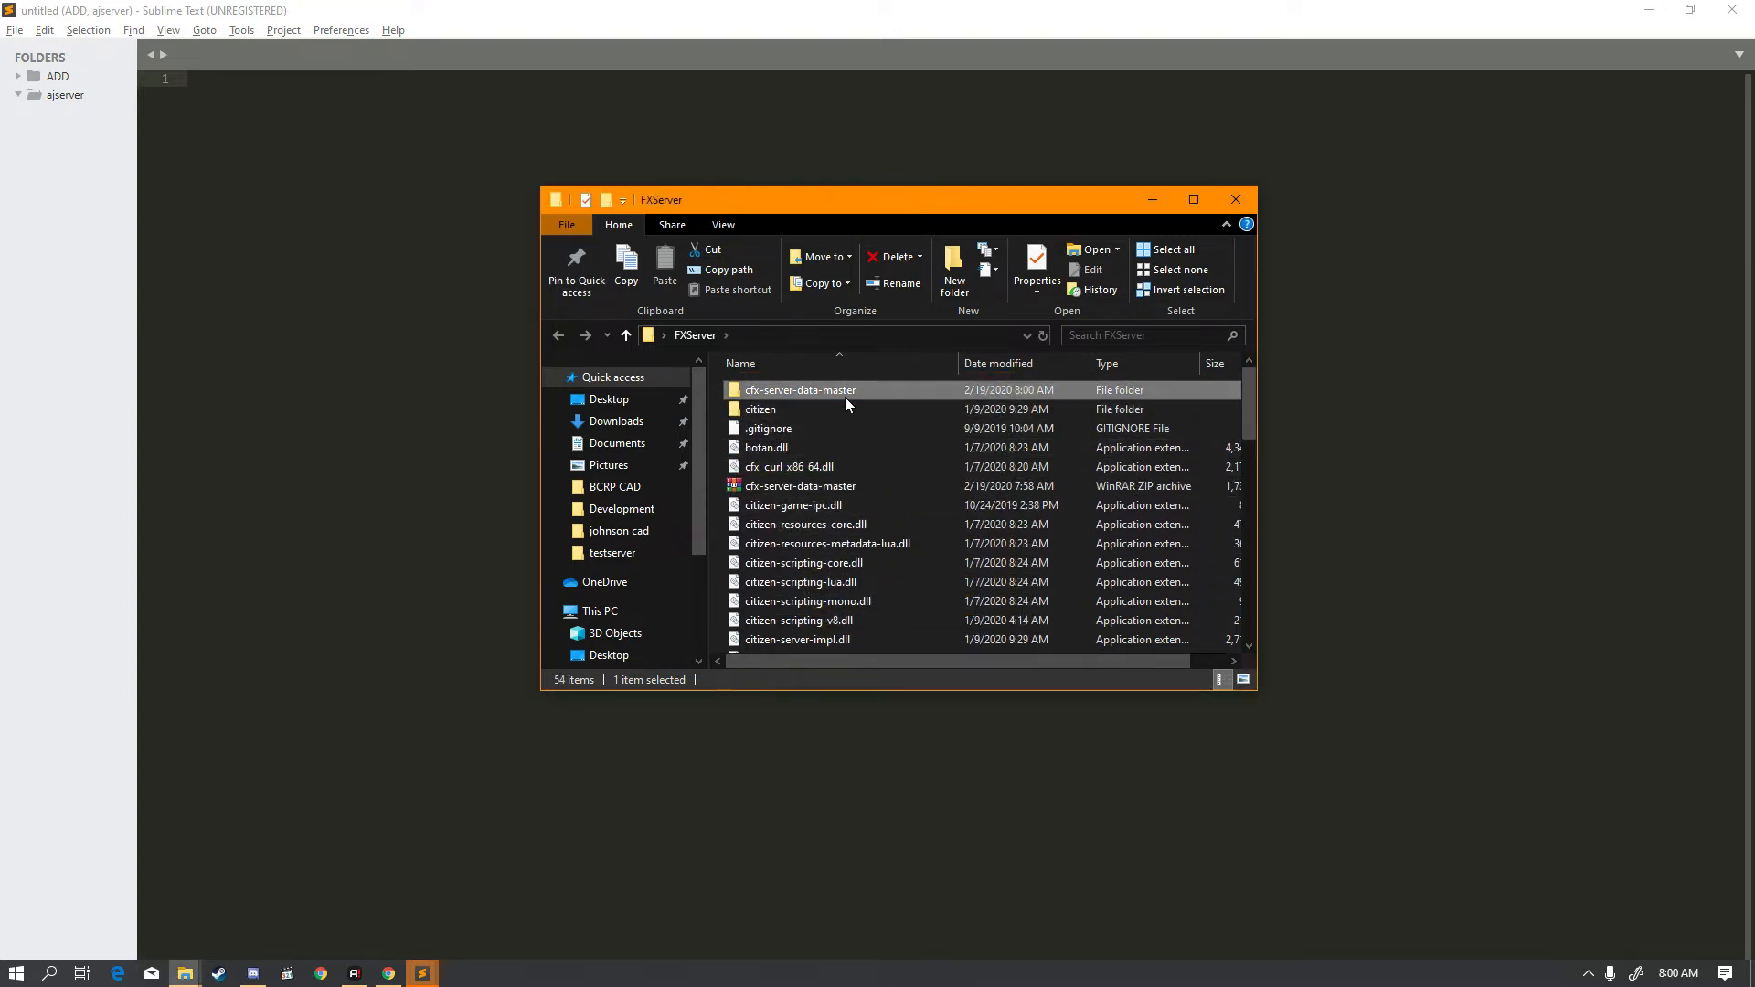
double_click(844, 397)
double_click(834, 391)
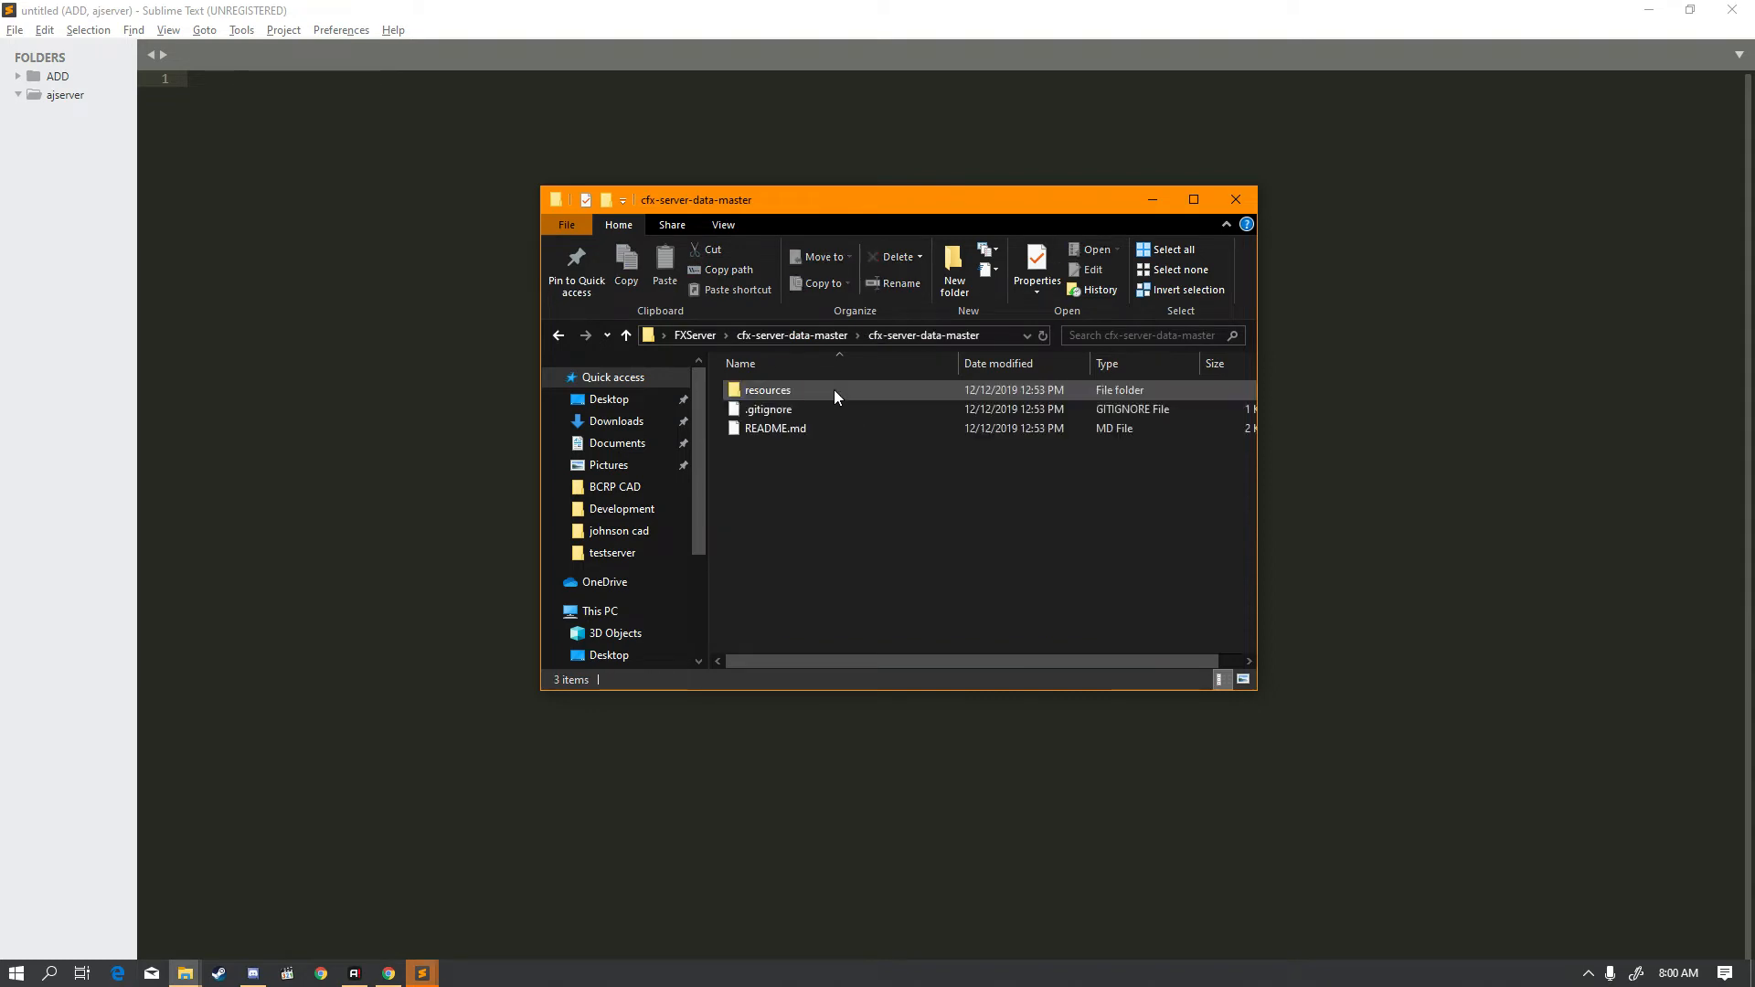
click(748, 336)
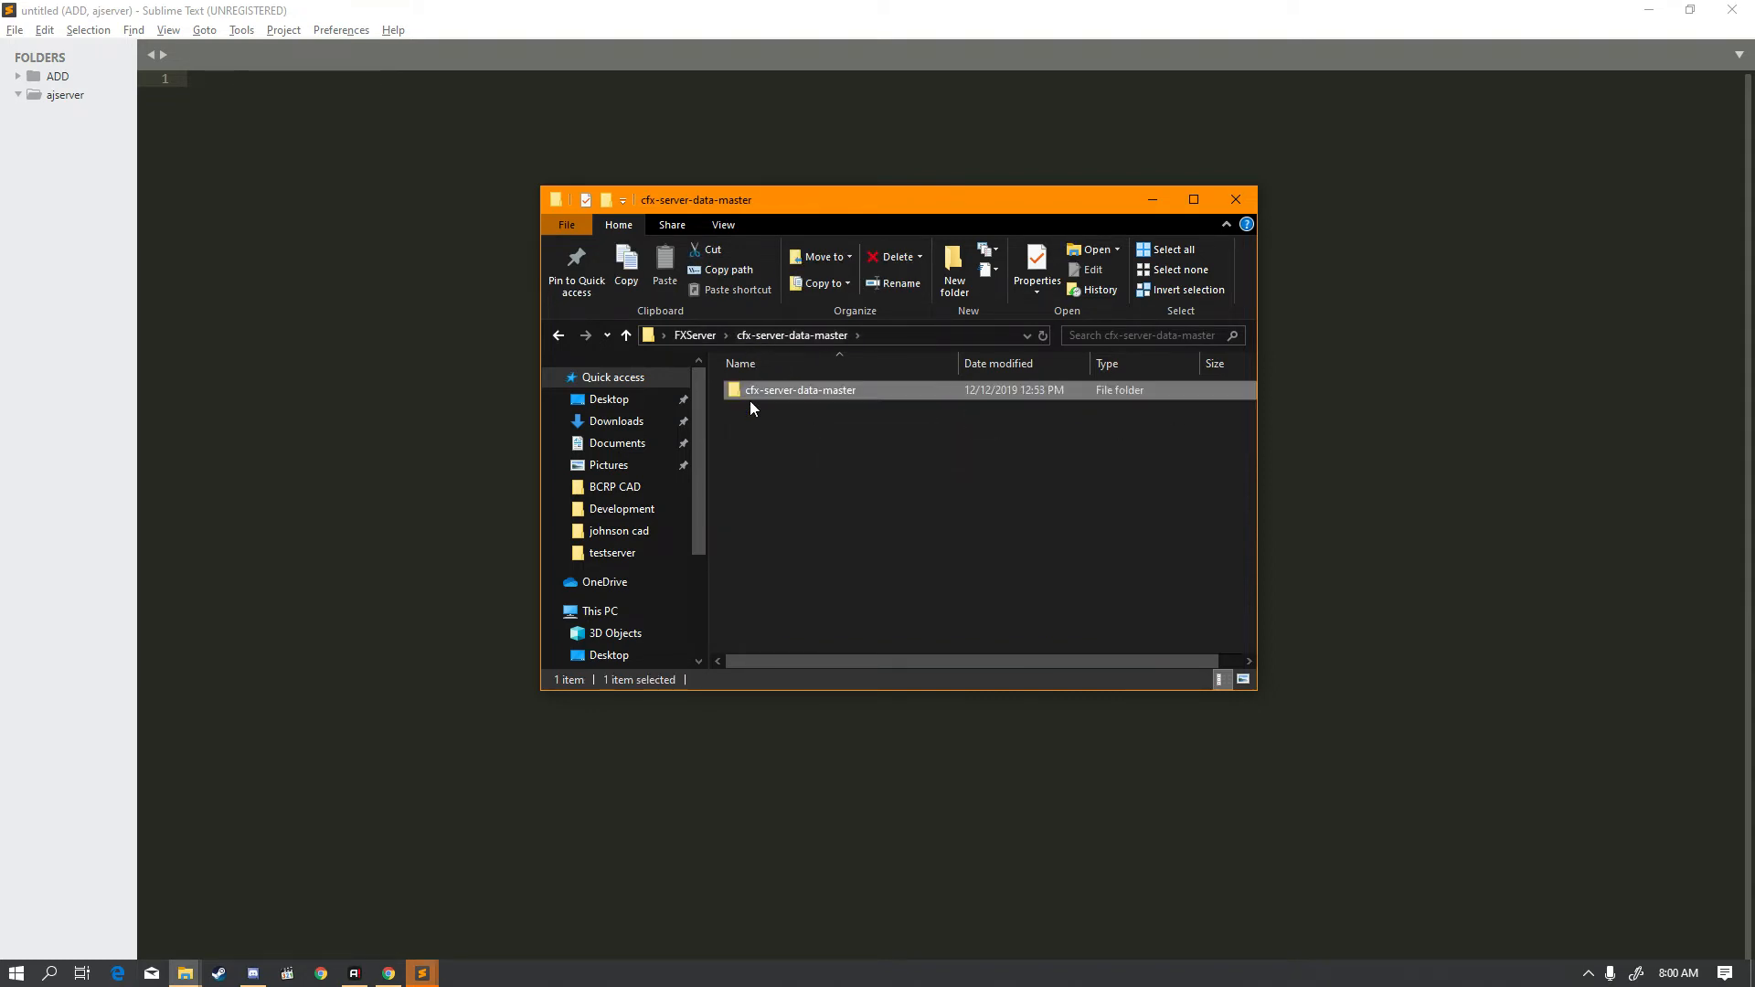
click(699, 337)
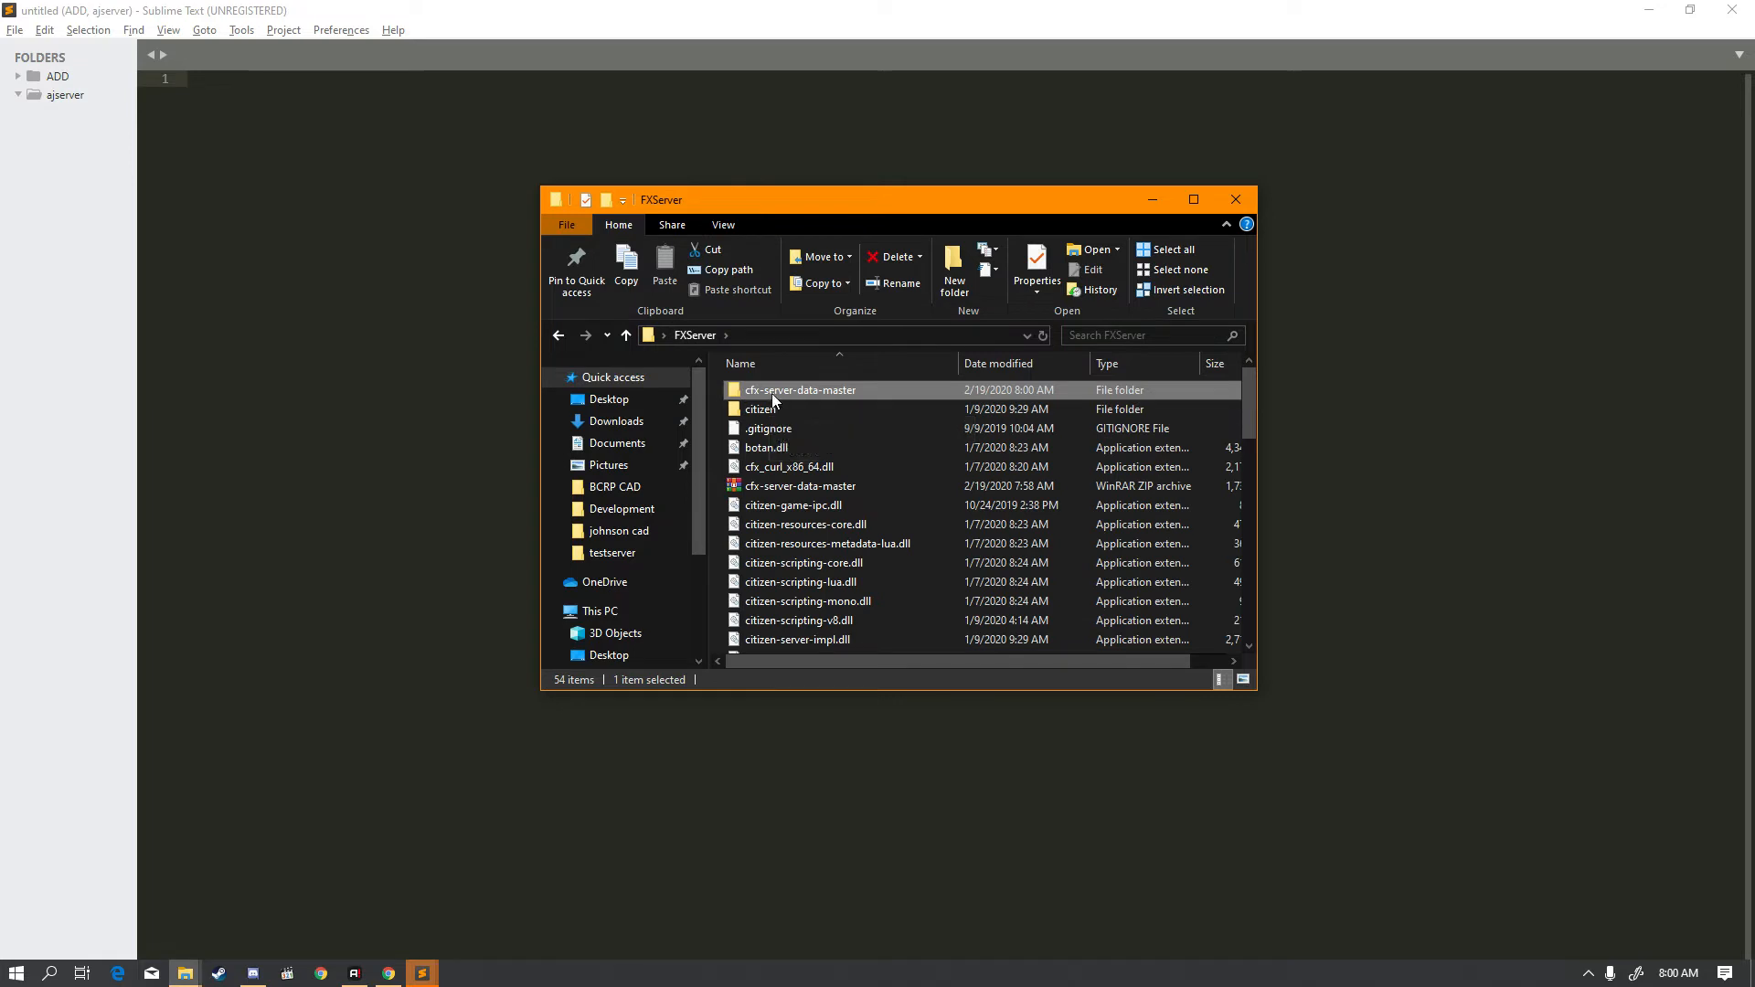
- Rename the nested folder inside cfx-server-data-master as server-data
double_click(772, 393)
right_click(771, 393)
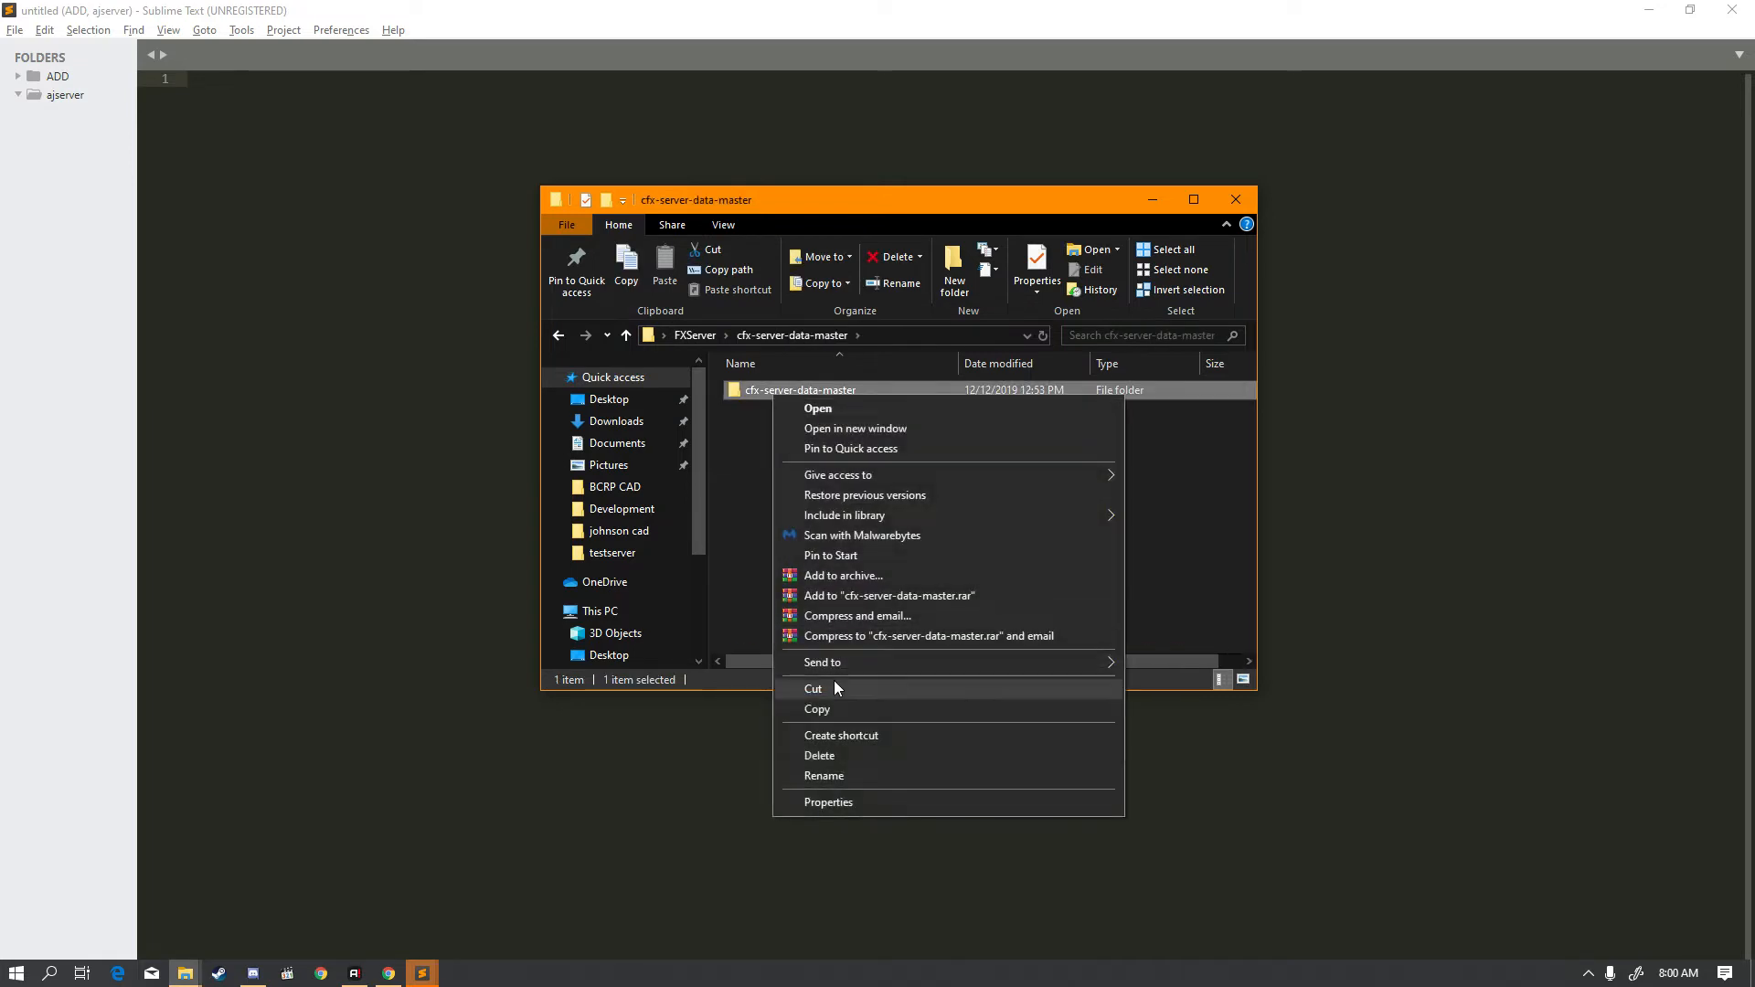
click(837, 779)
text(server-dat)
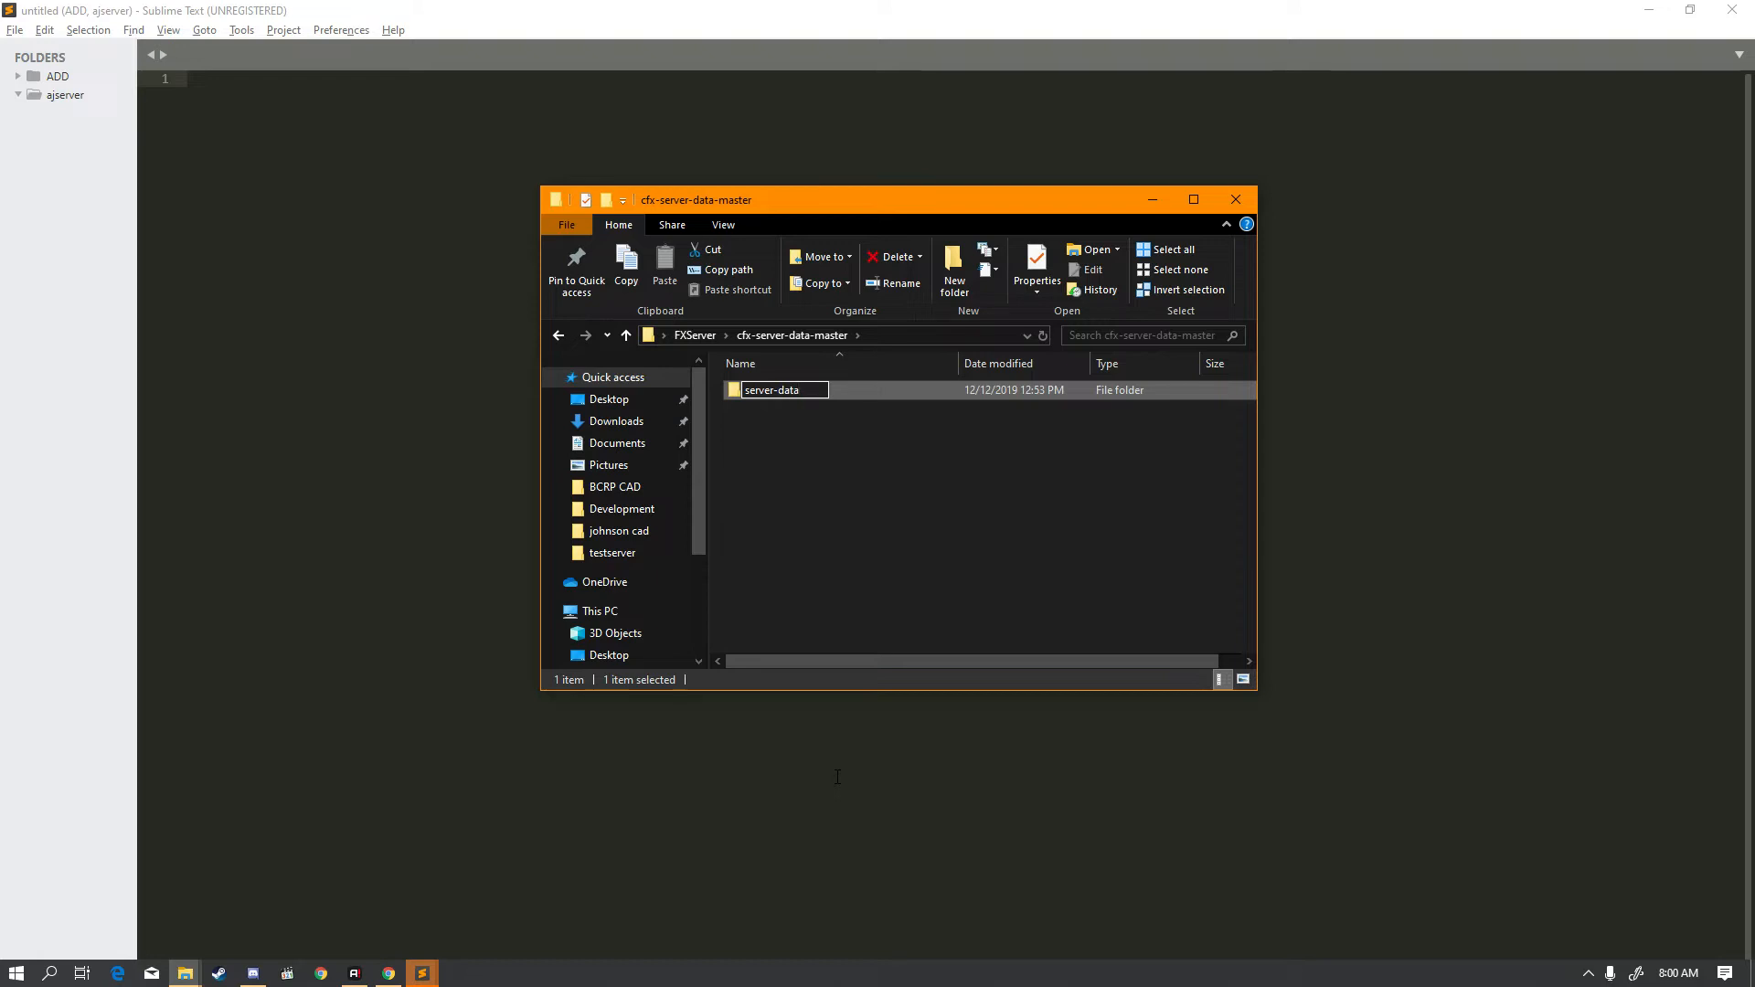
text(a)
key(Return)
click(839, 552)
- Move the server-data folder up into FXServer and delete the emptied cfx-server-data-master folder
key(alt+Left)
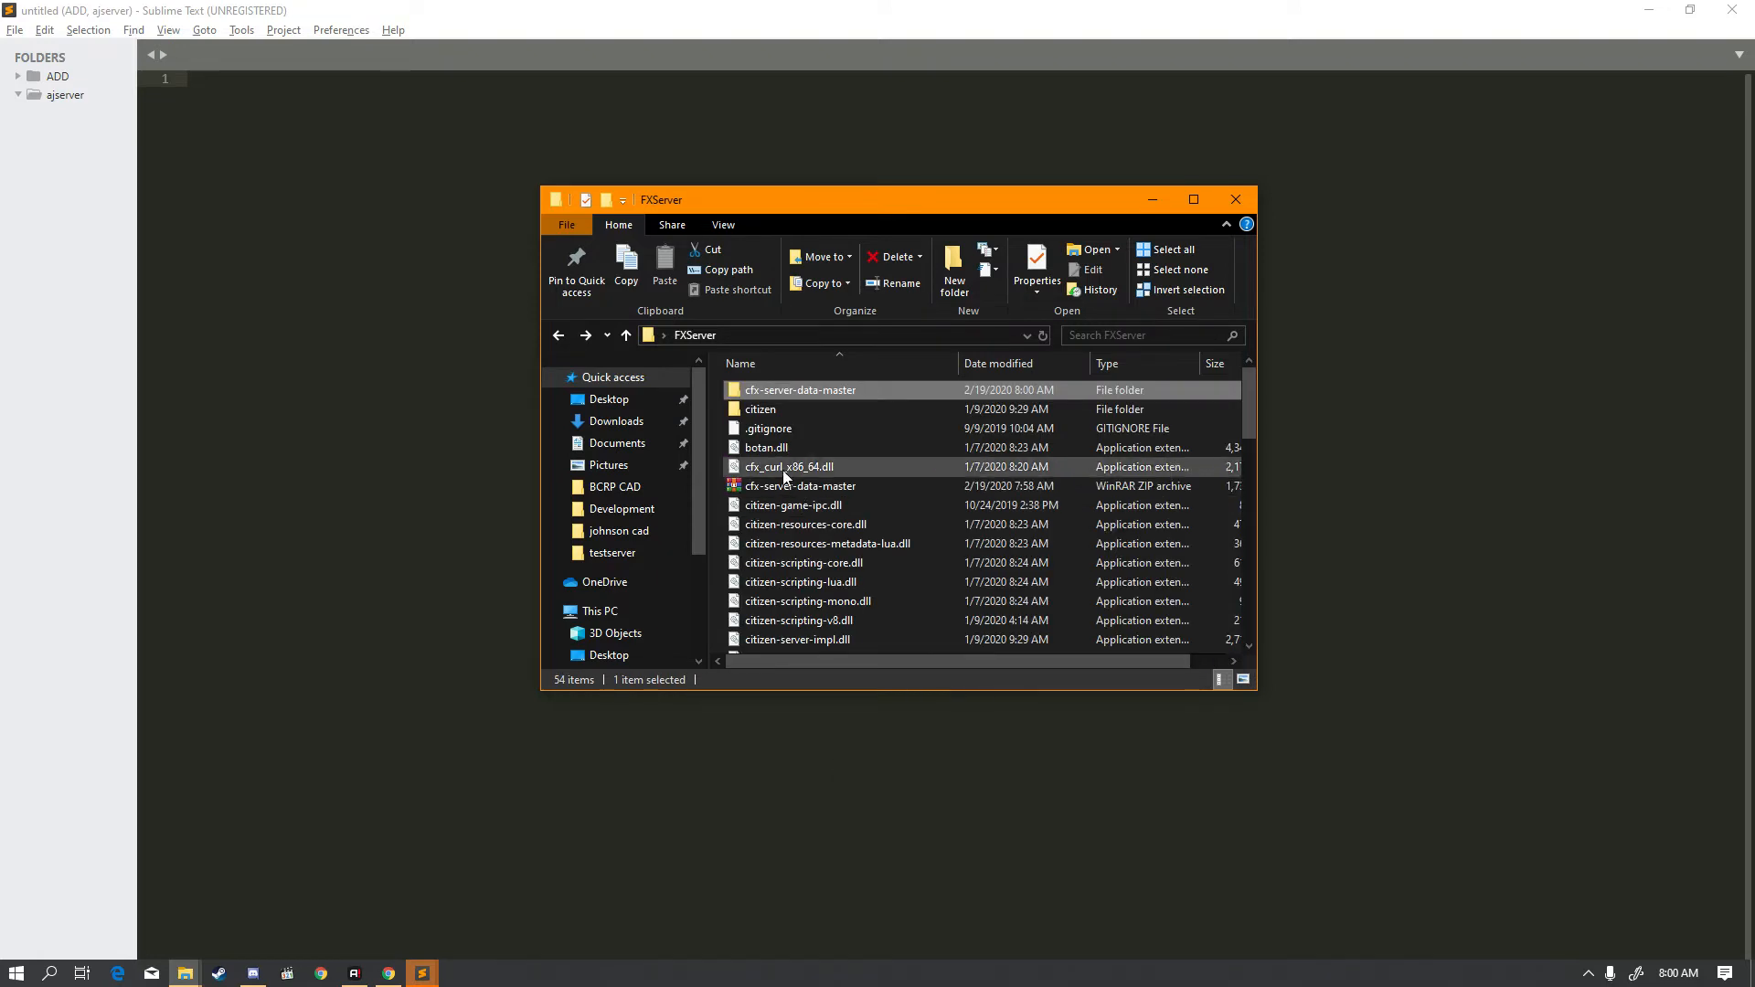
double_click(791, 393)
drag(784, 391, 694, 331)
click(693, 331)
right_click(790, 392)
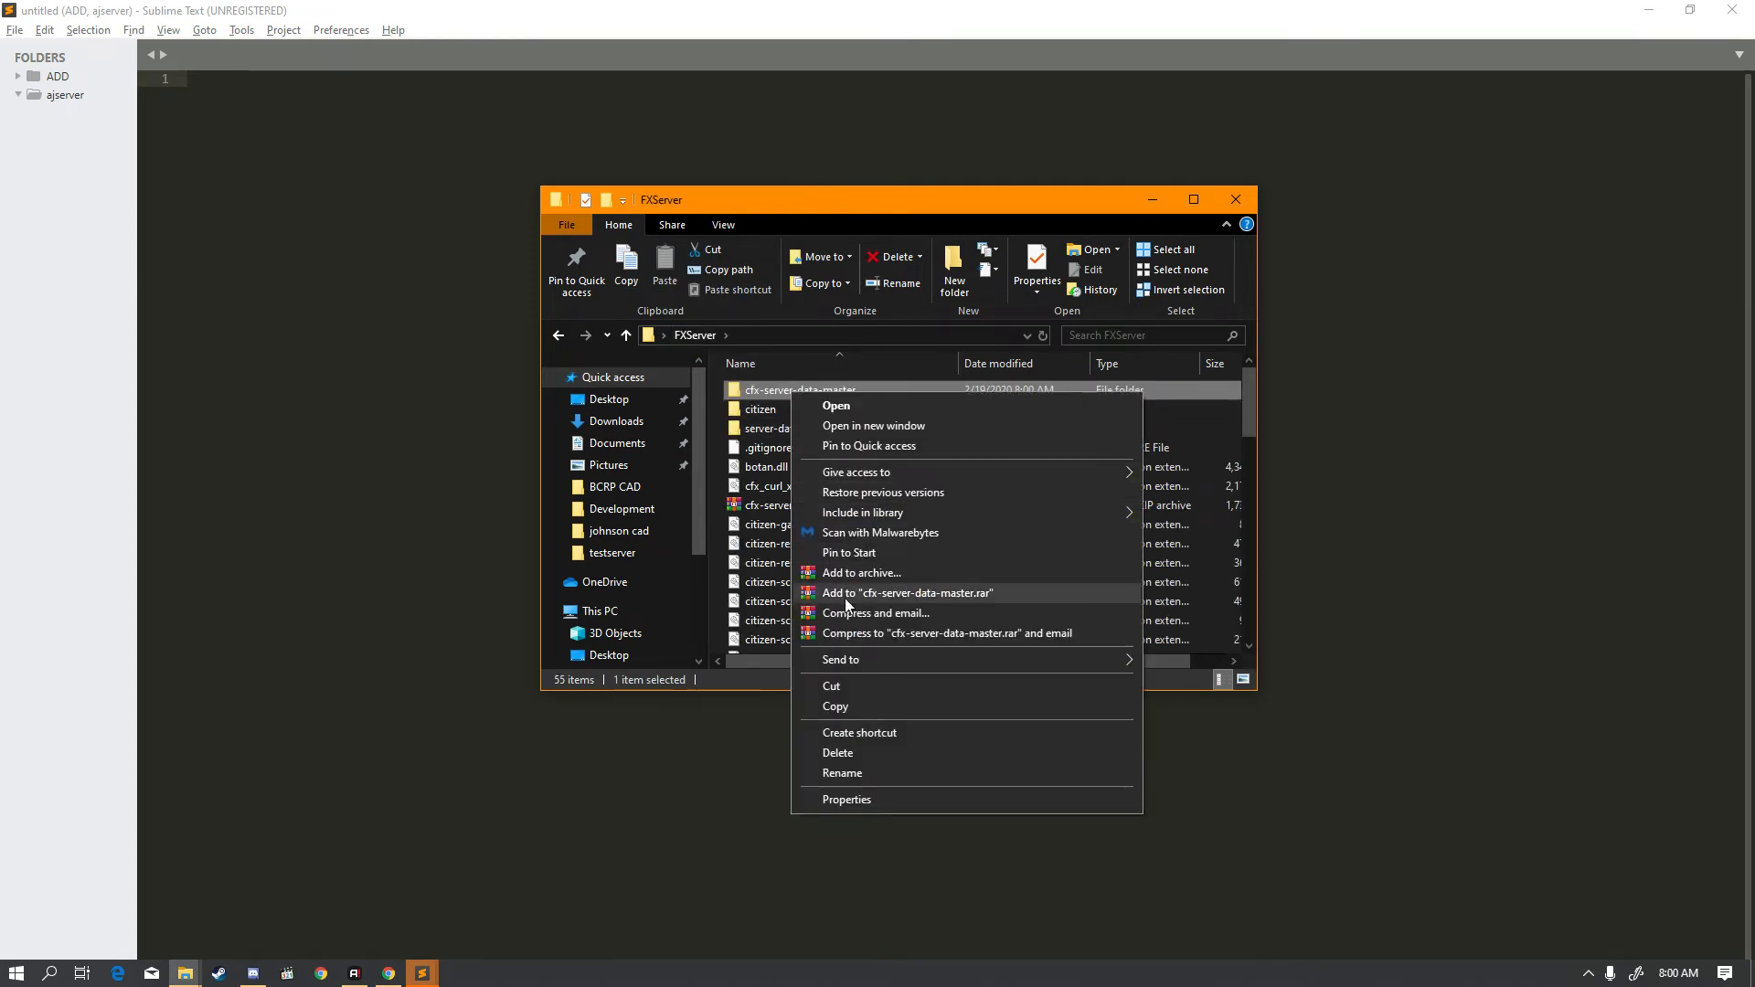
click(854, 765)
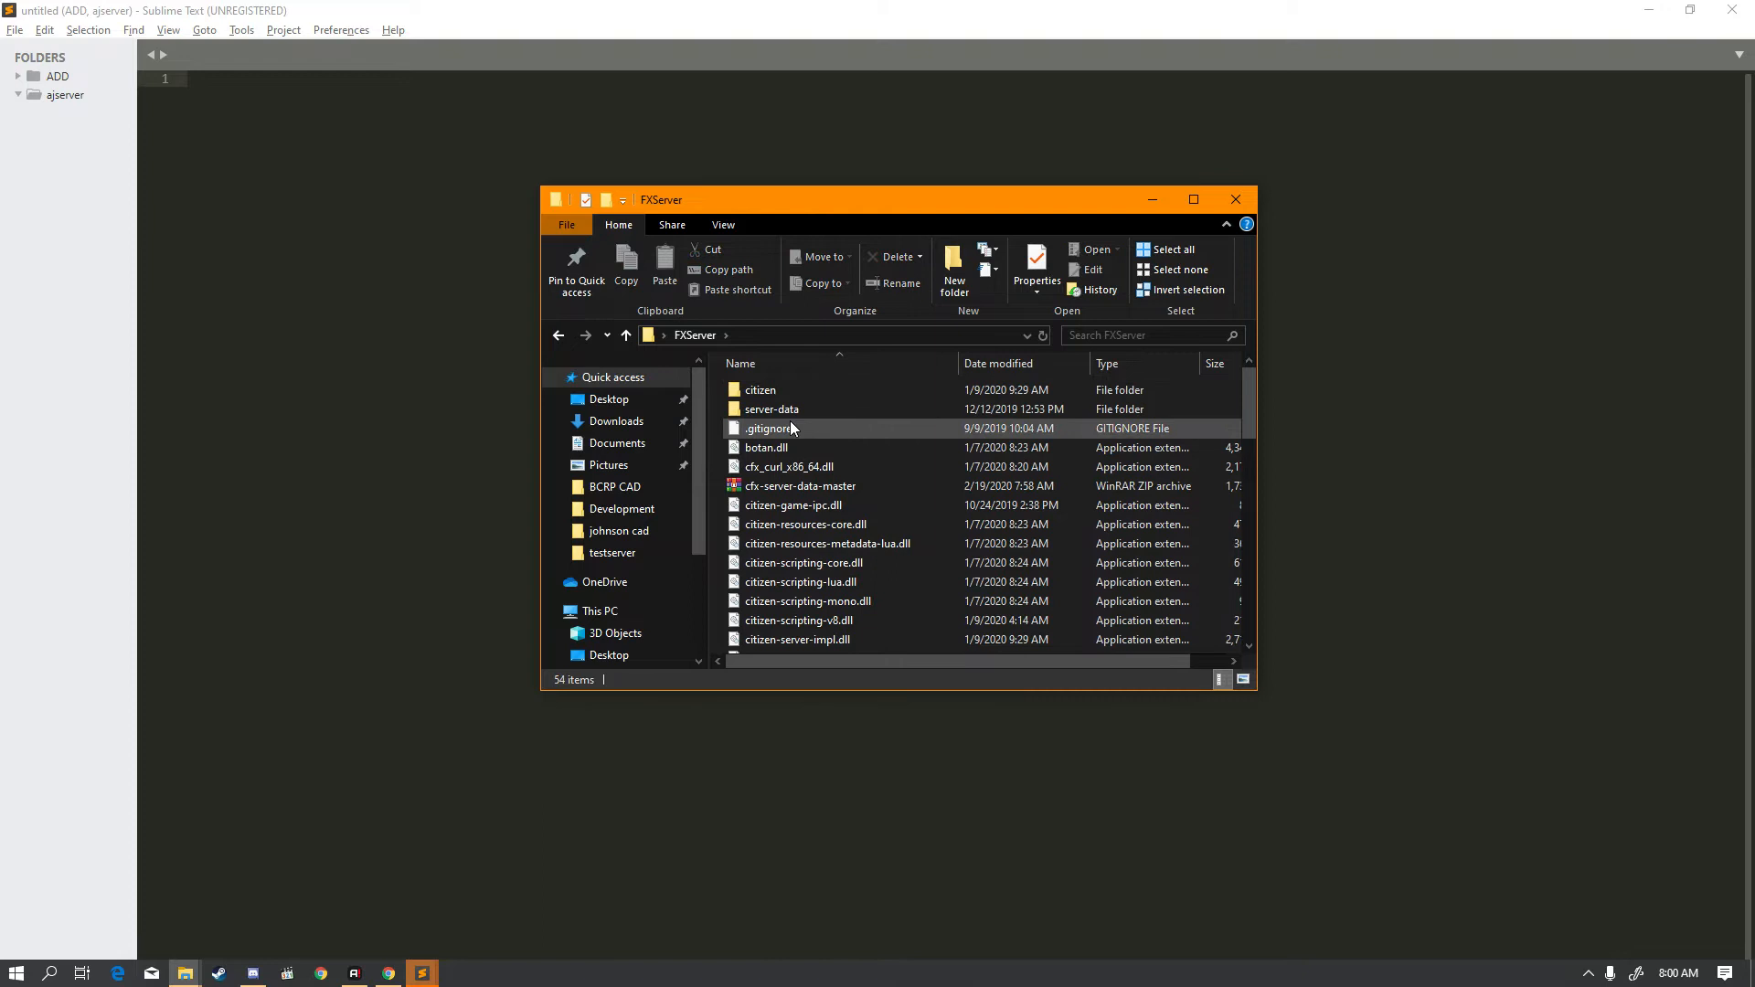
- Delete the .gitignore and README.md files from the server-data folder
click(792, 414)
double_click(792, 413)
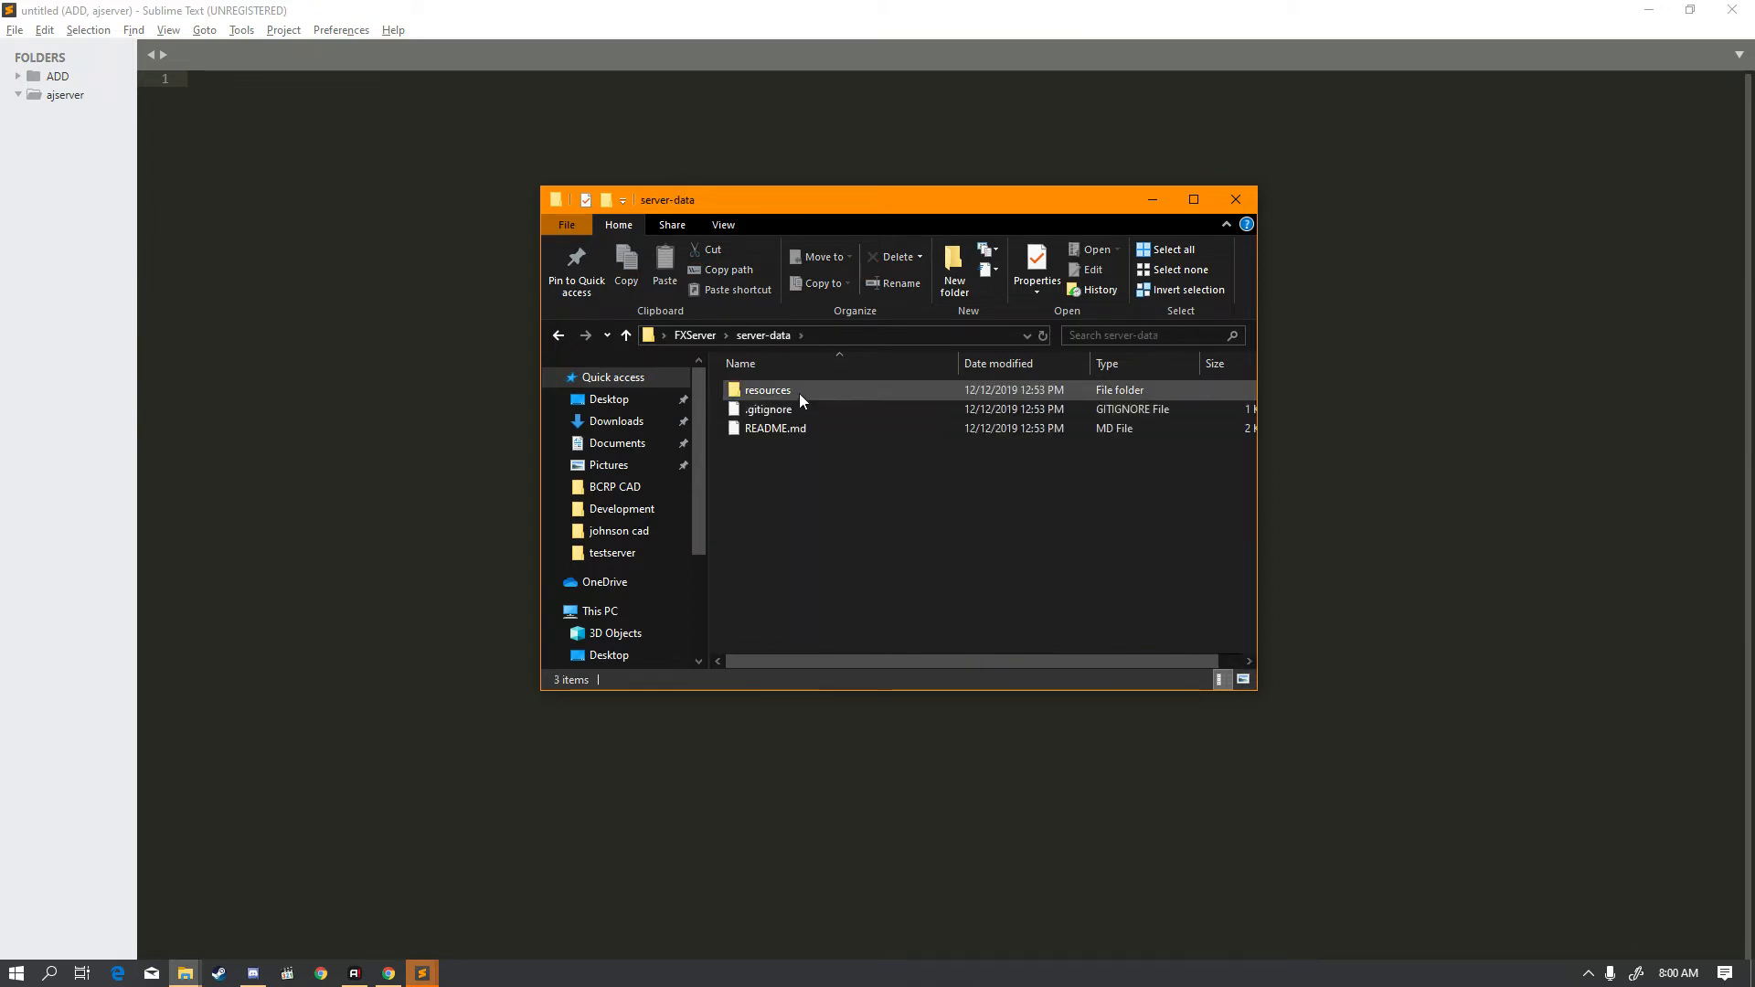
click(794, 428)
shift+click(803, 408)
right_click(803, 408)
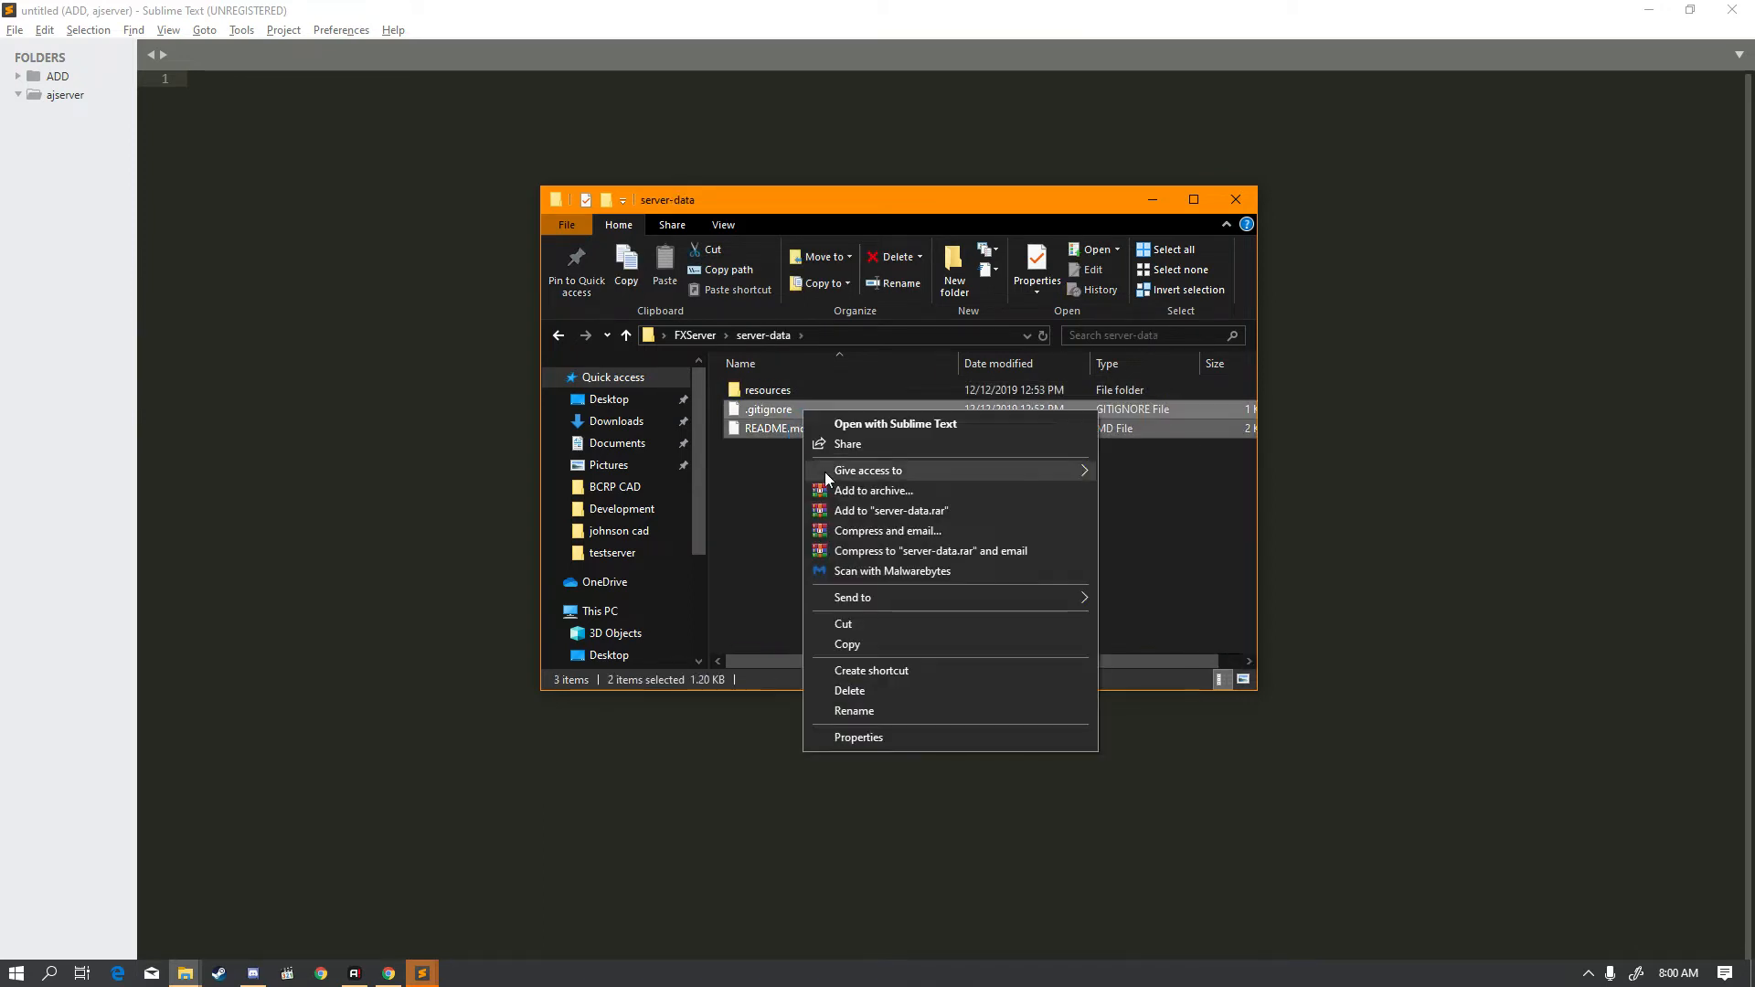
click(879, 691)
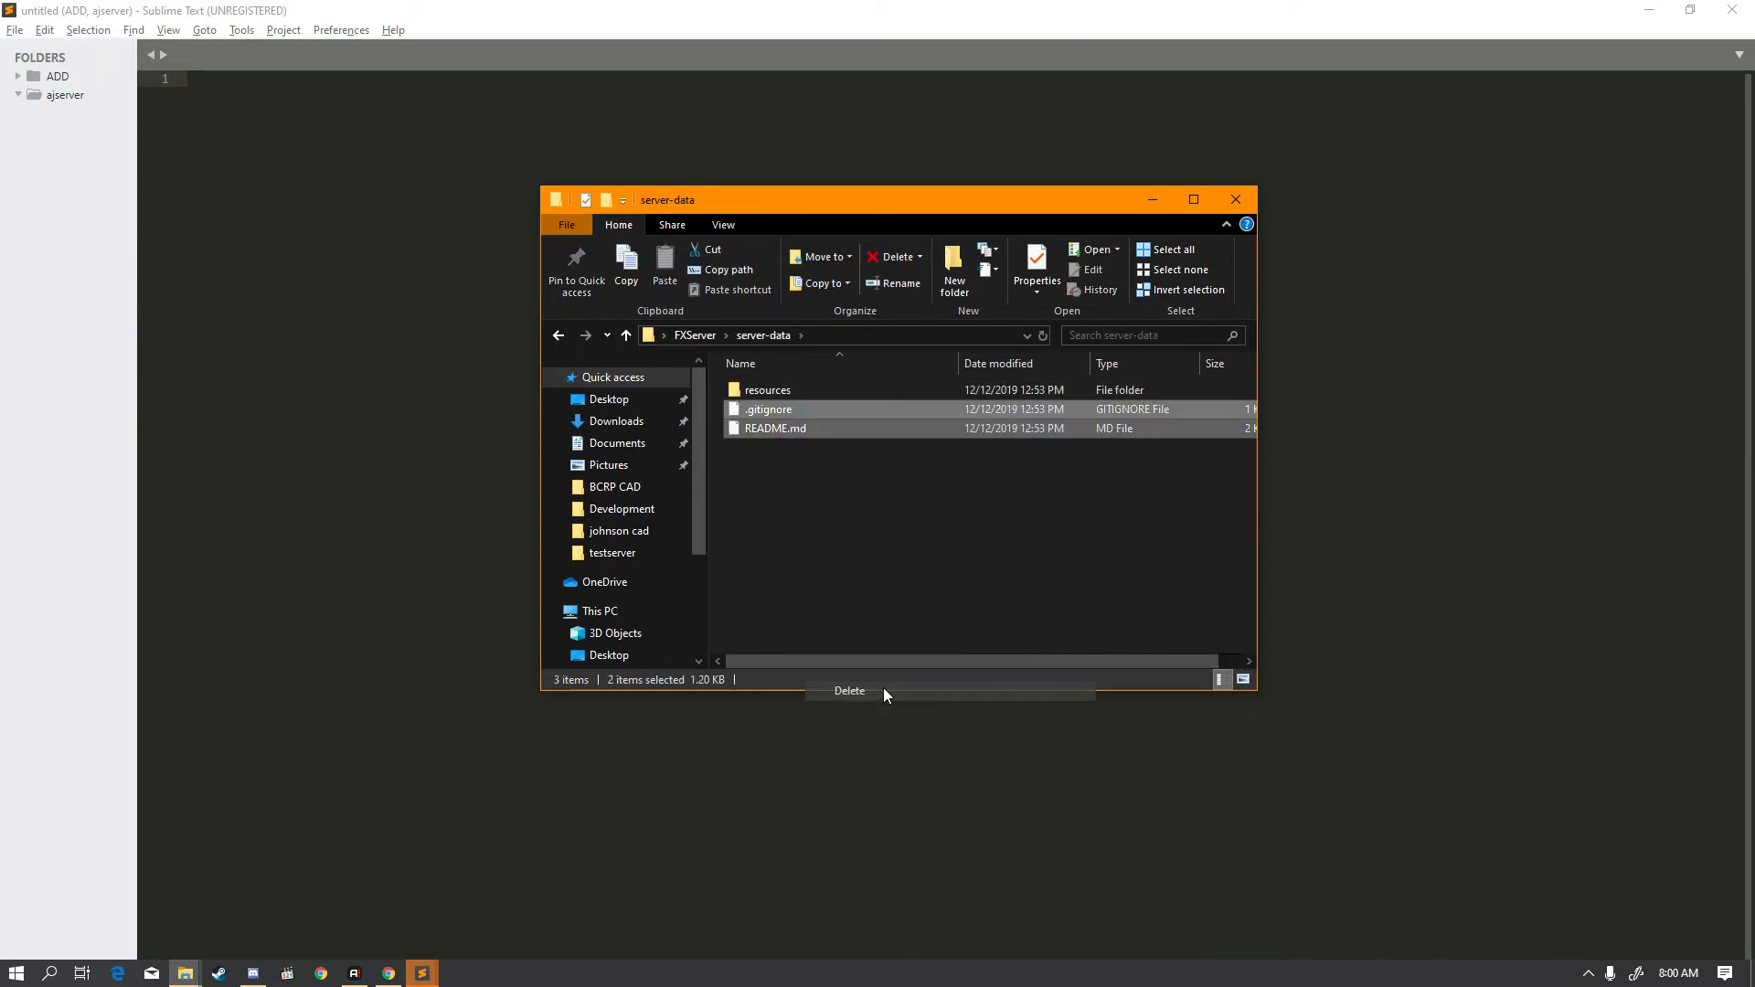
- Move the resources folder from server-data up into the FXServer folder
click(683, 336)
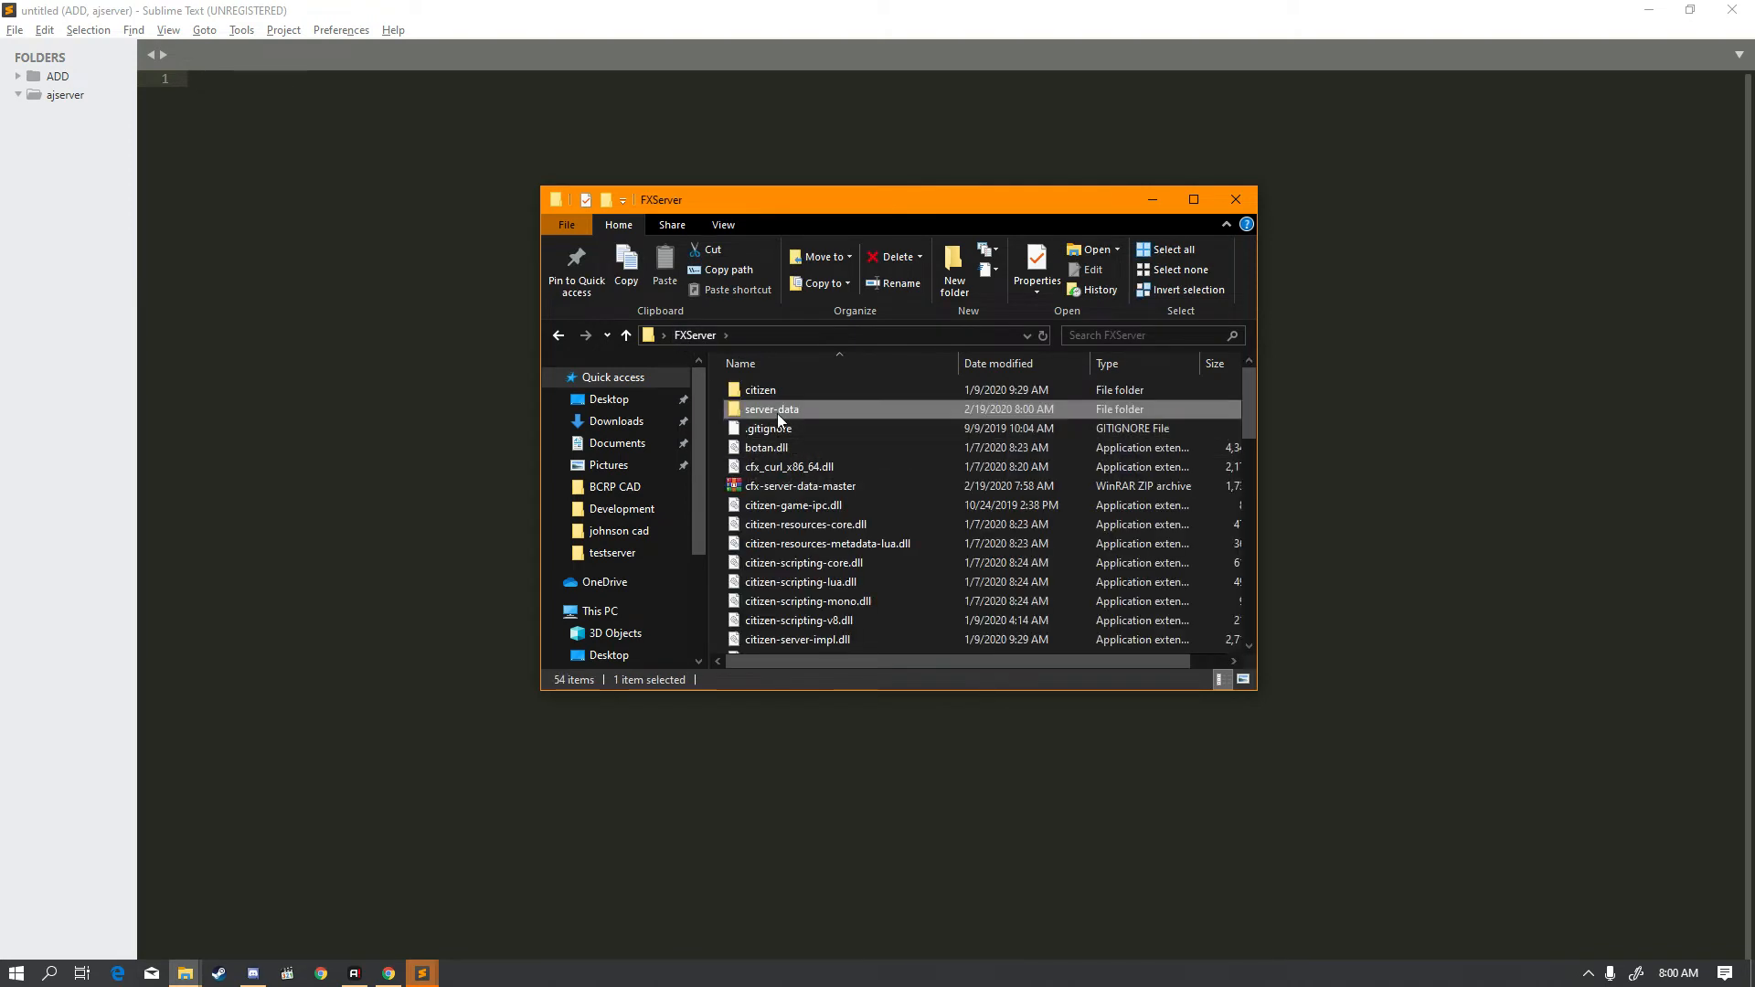
double_click(778, 411)
drag(782, 401, 710, 339)
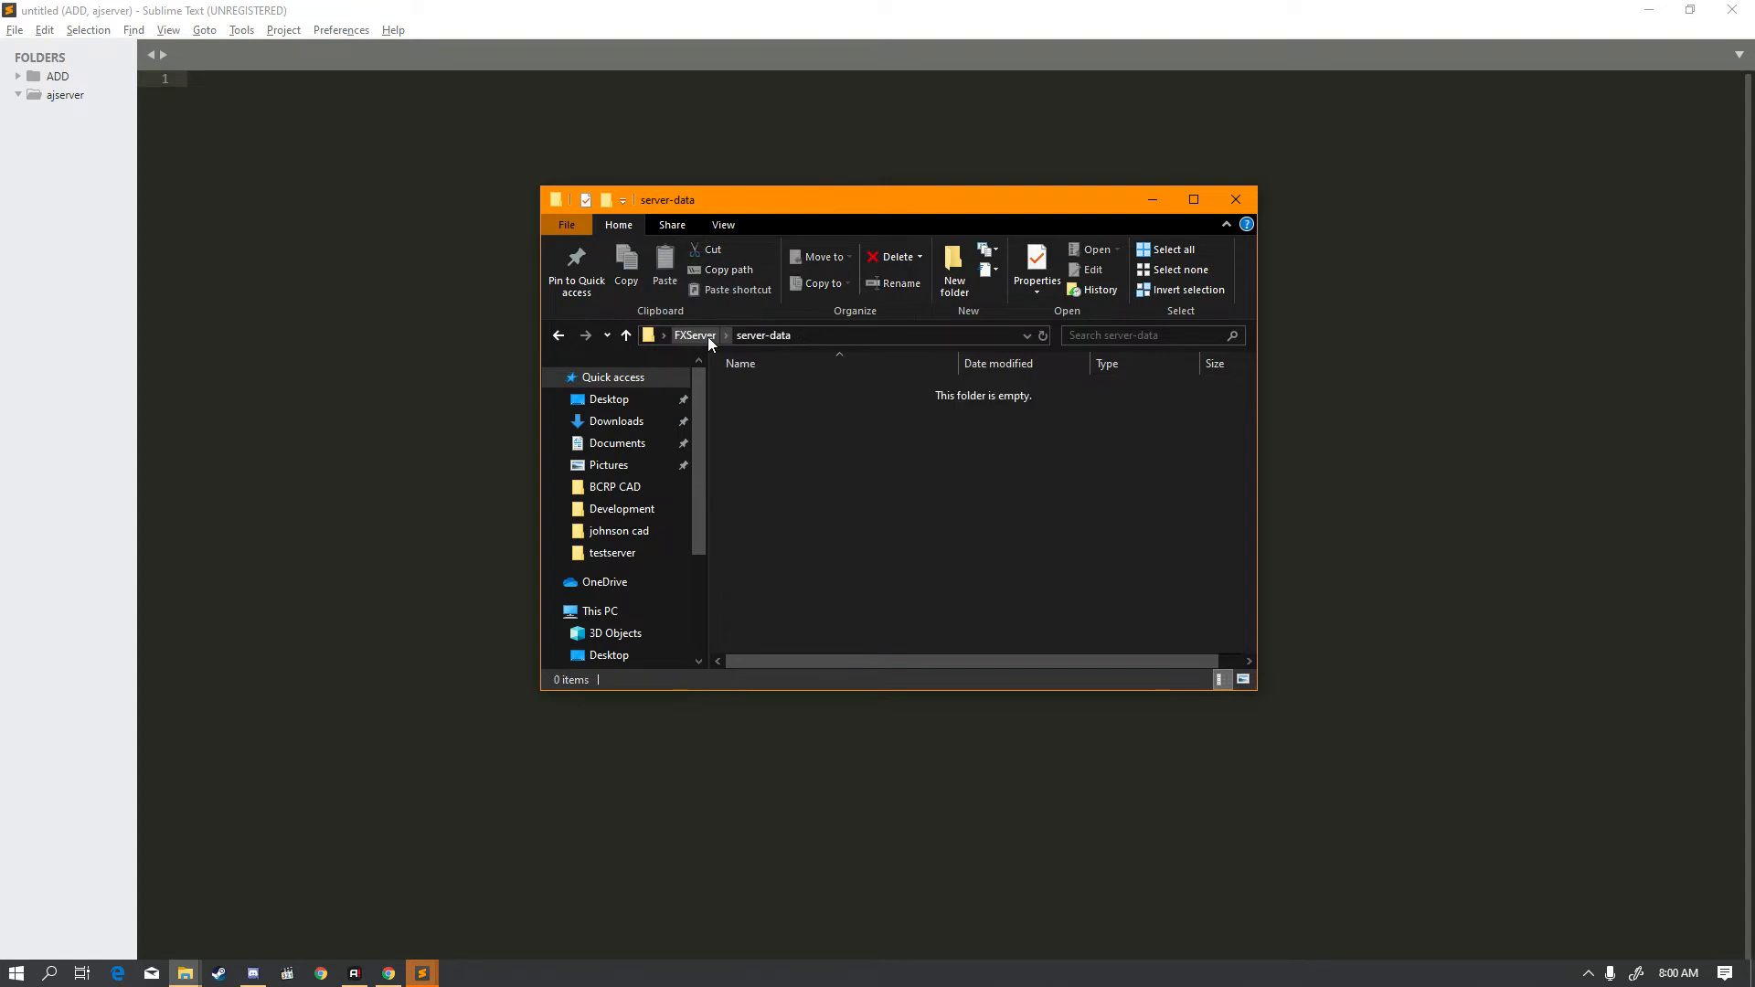
click(707, 337)
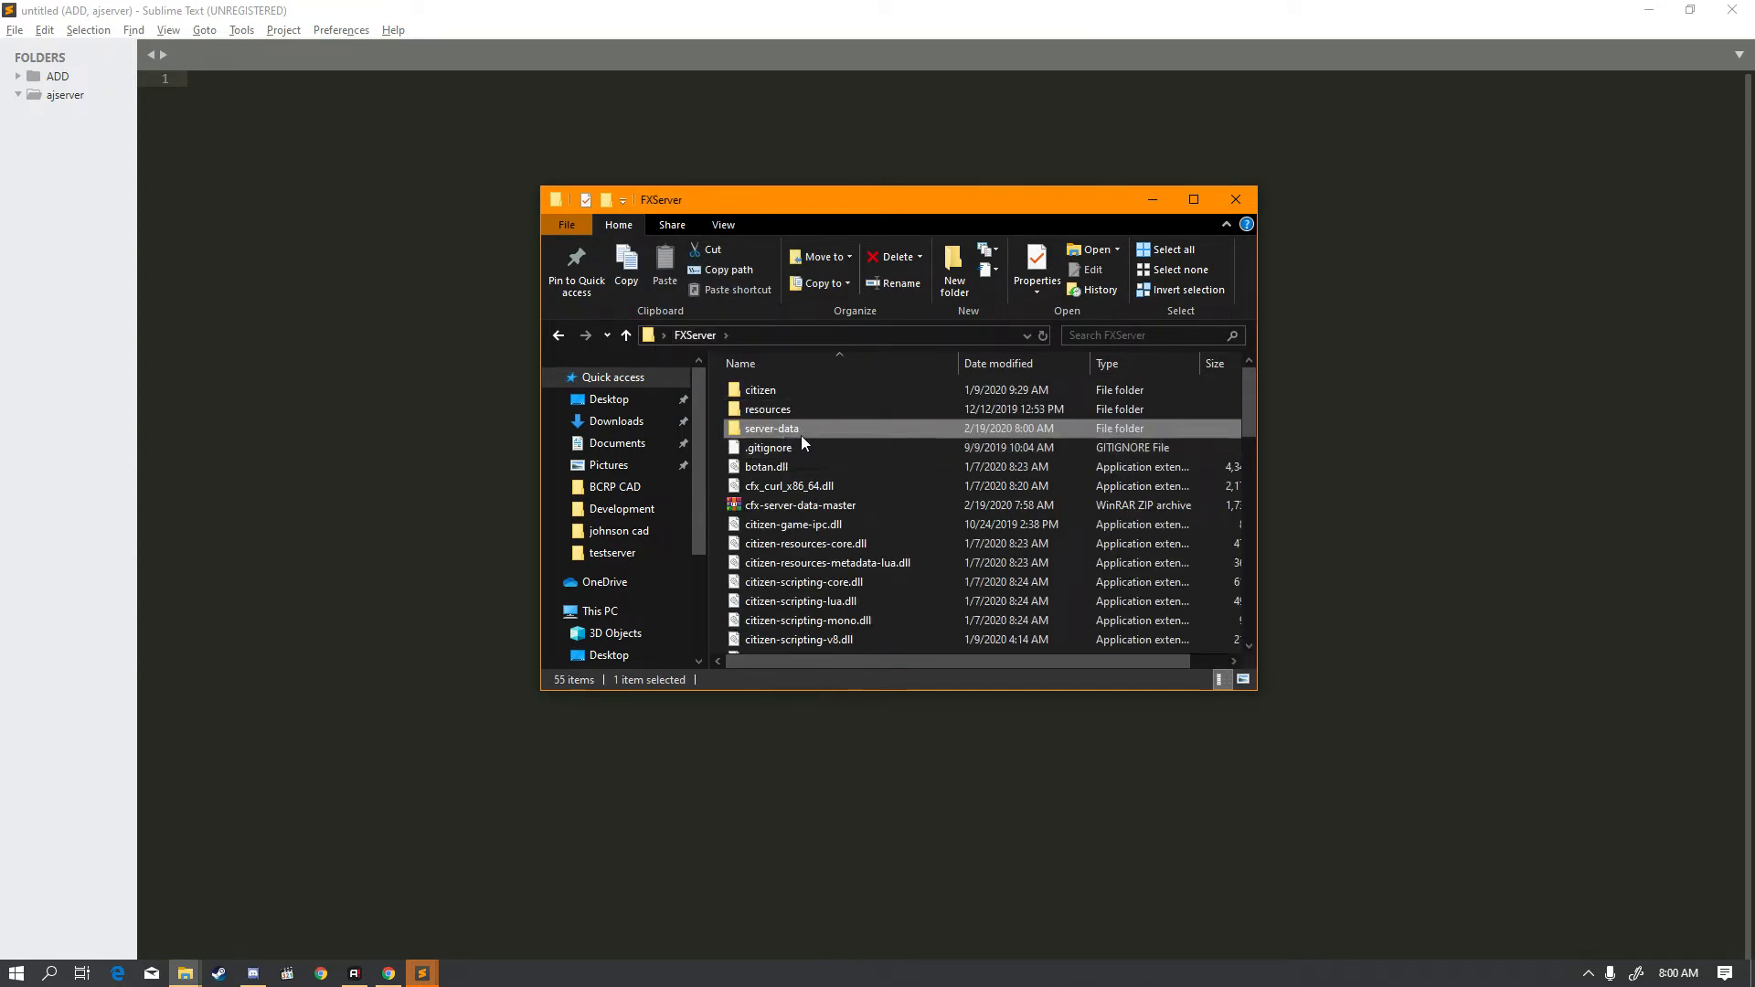
- Delete the empty server-data folder and the cfx-server-data-master archive from FXServer
right_click(802, 435)
click(859, 800)
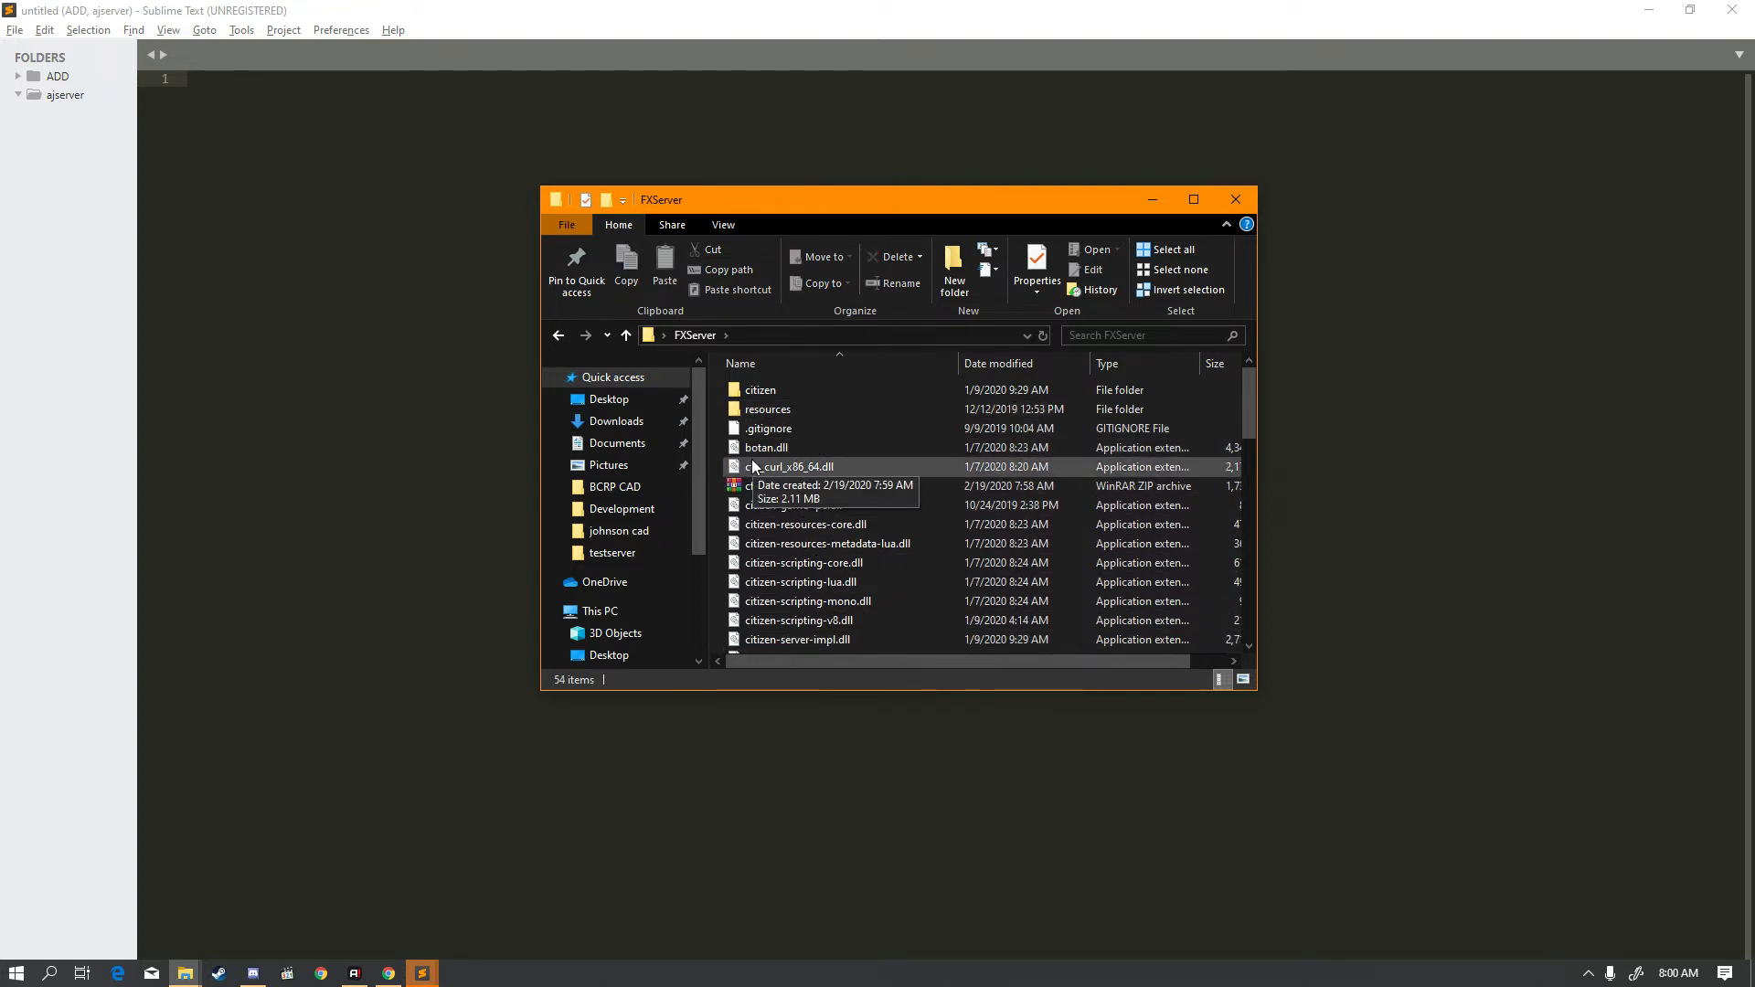
right_click(752, 485)
click(832, 823)
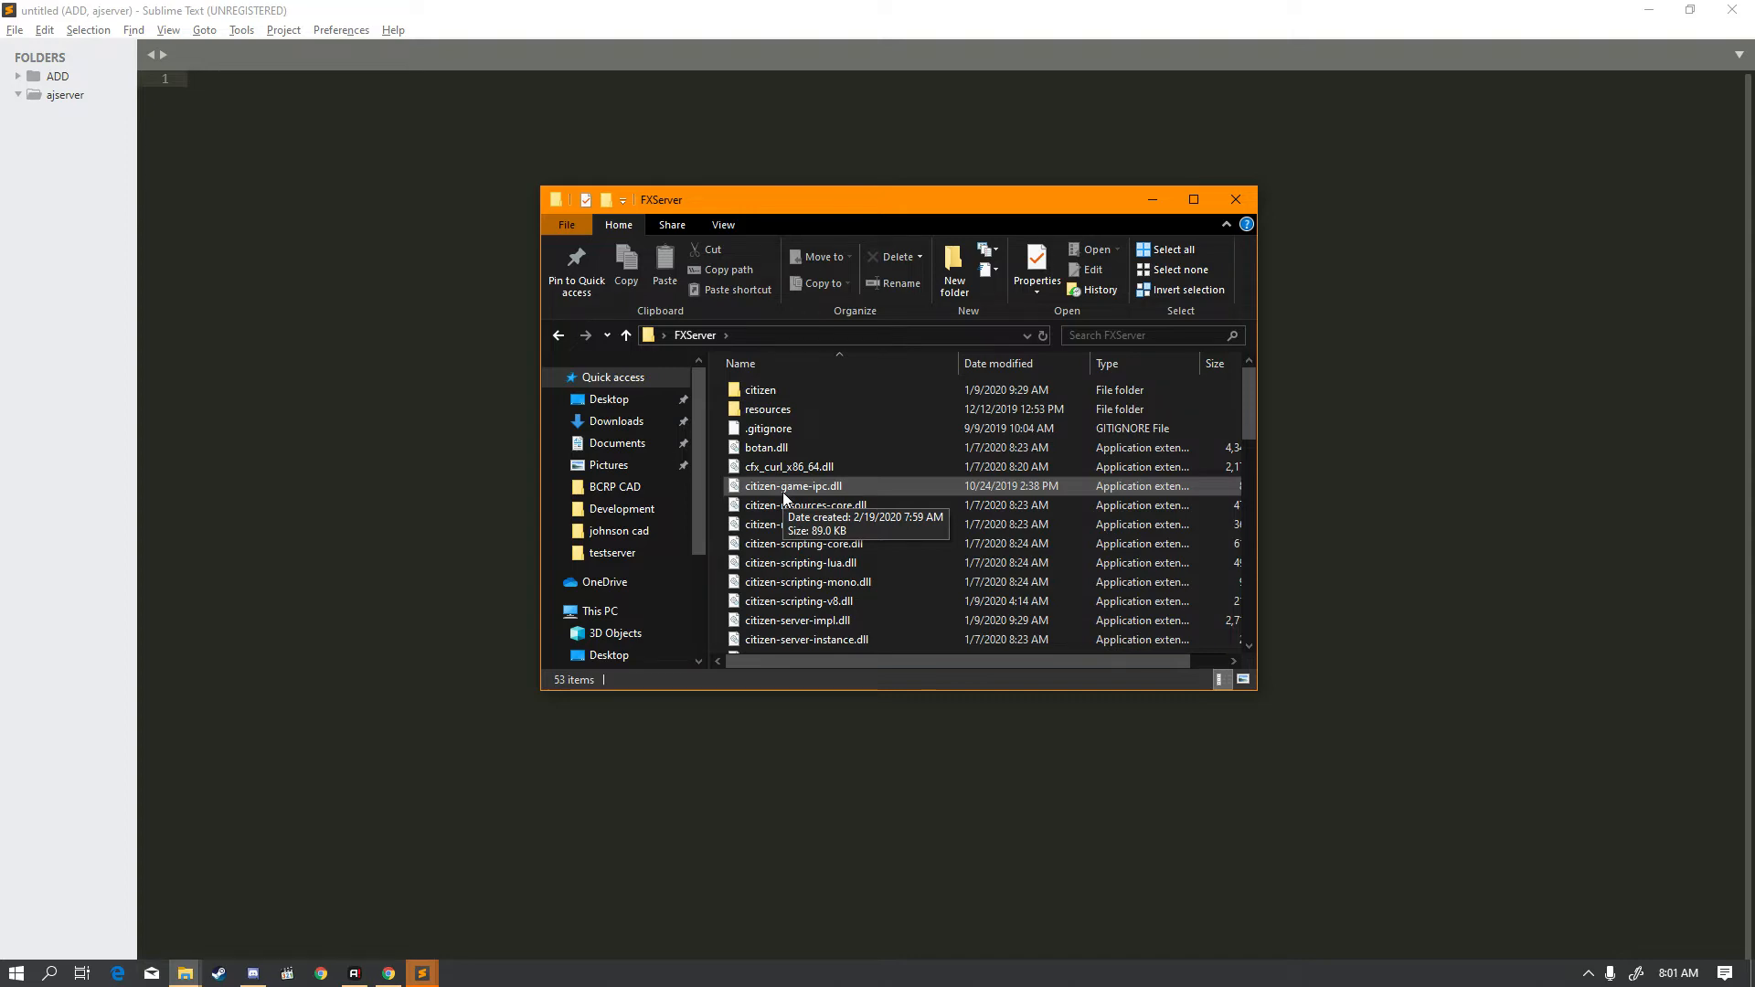
- Switch to Chrome and close the Sublime Text download page, leaving the FiveM server setup documentation open
key(alt+Tab)
key(alt+Tab)
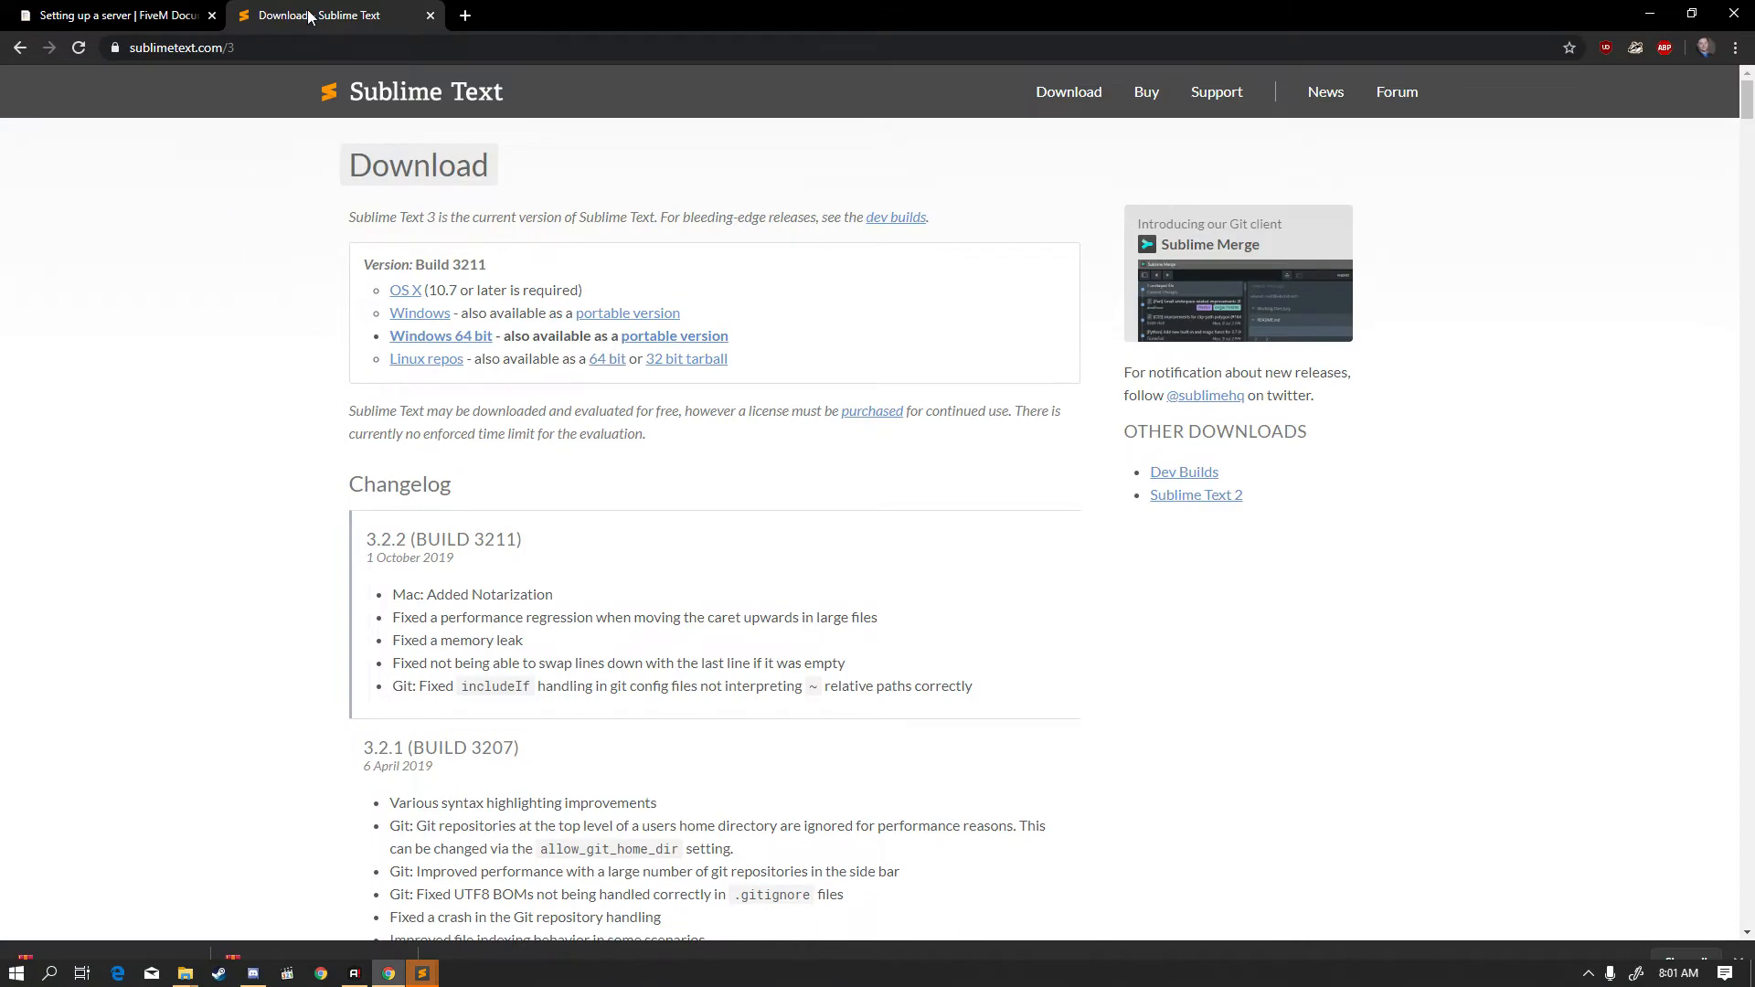
click(430, 16)
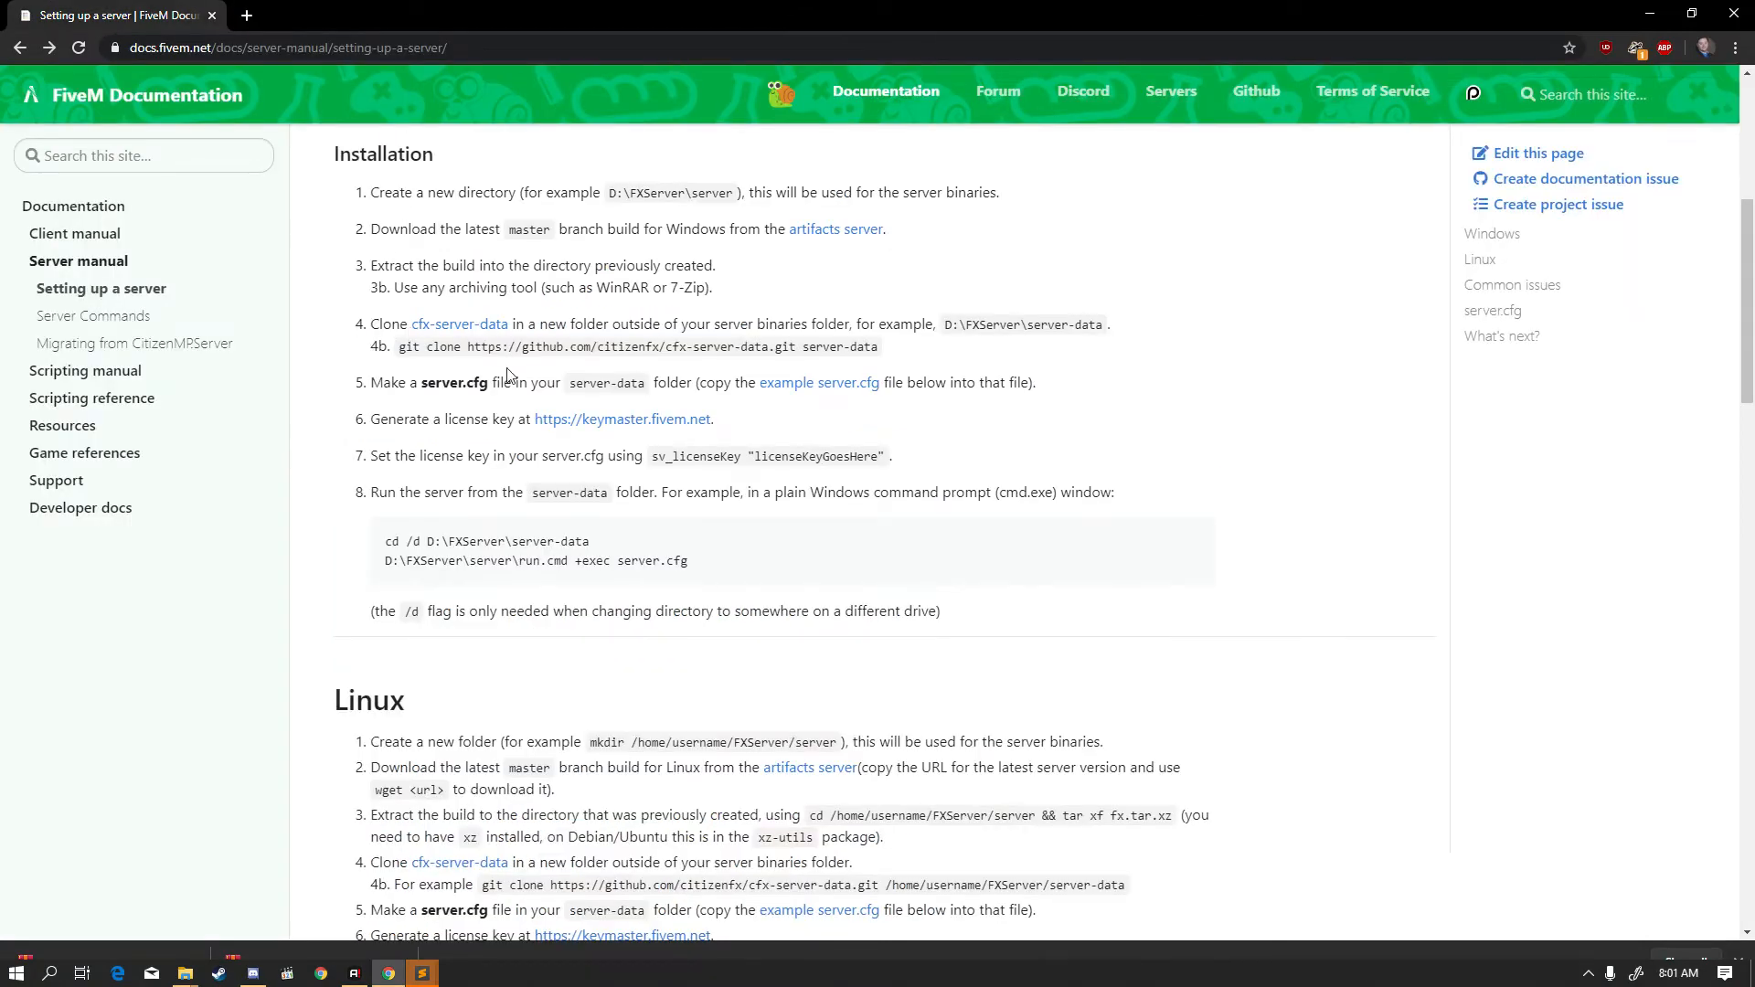
- Copy the complete example server.cfg text from the FiveM documentation page, through the sv_licenseKey line
scroll(544, 430, down, 11)
scroll(536, 520, down, 2)
scroll(351, 223, up, 8)
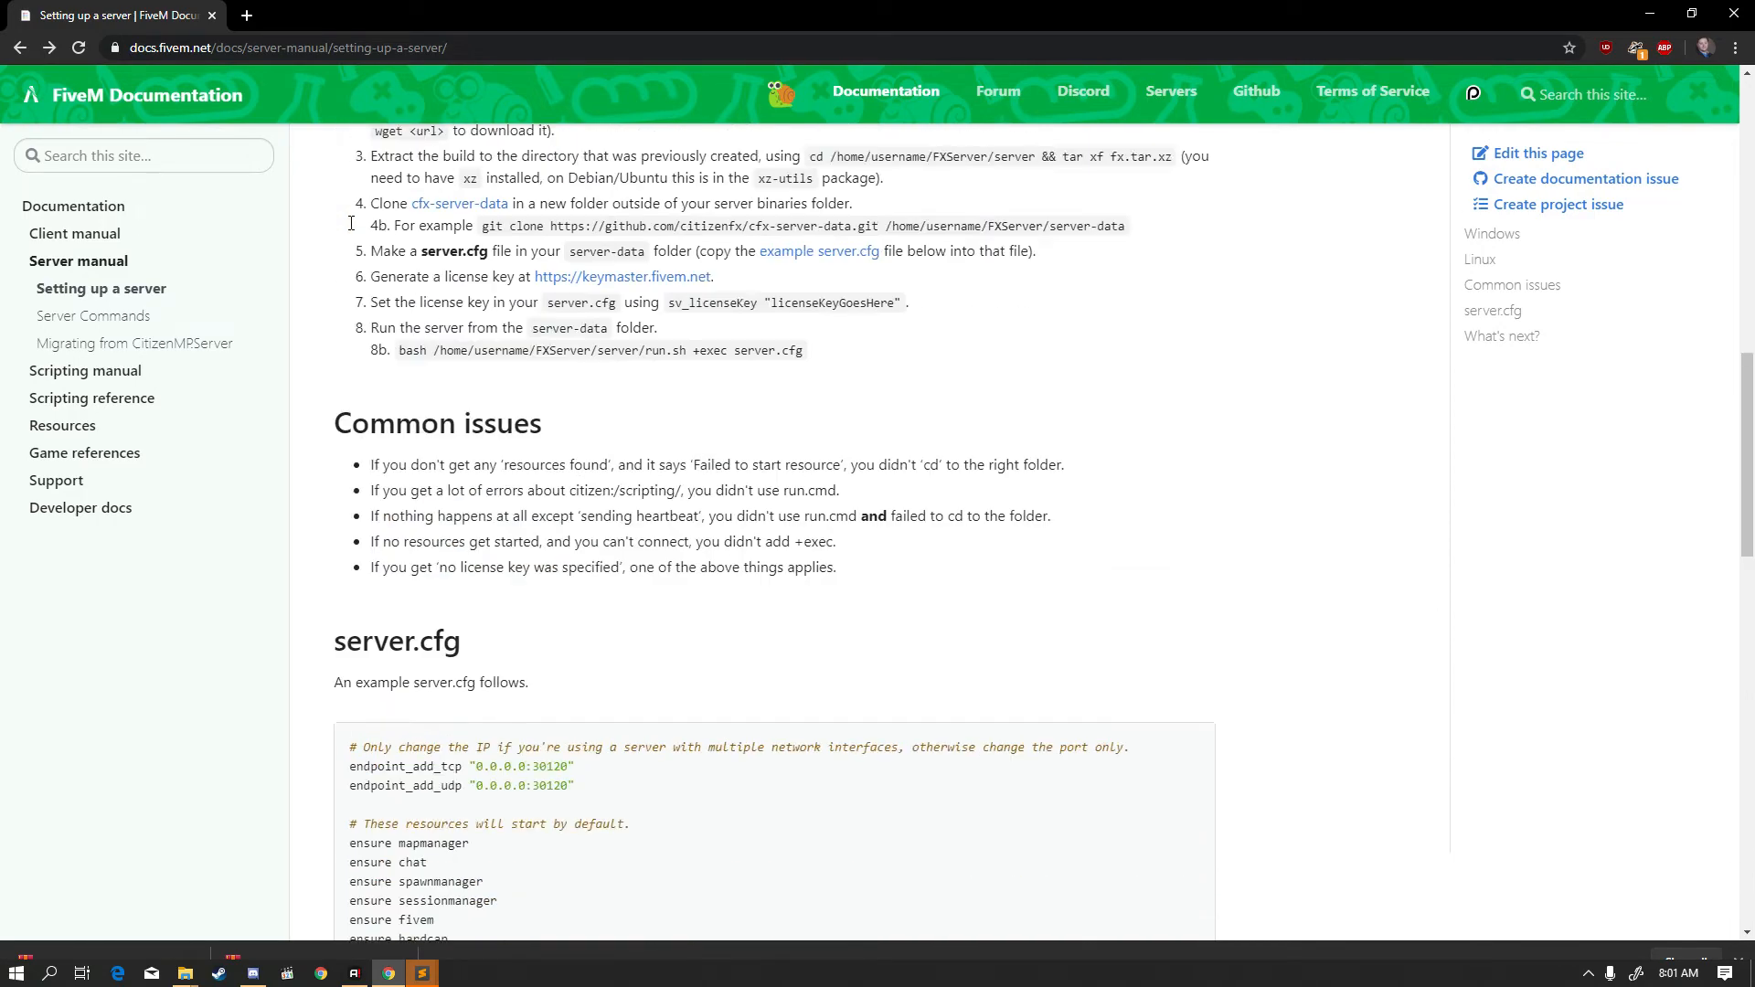
scroll(426, 302, down, 7)
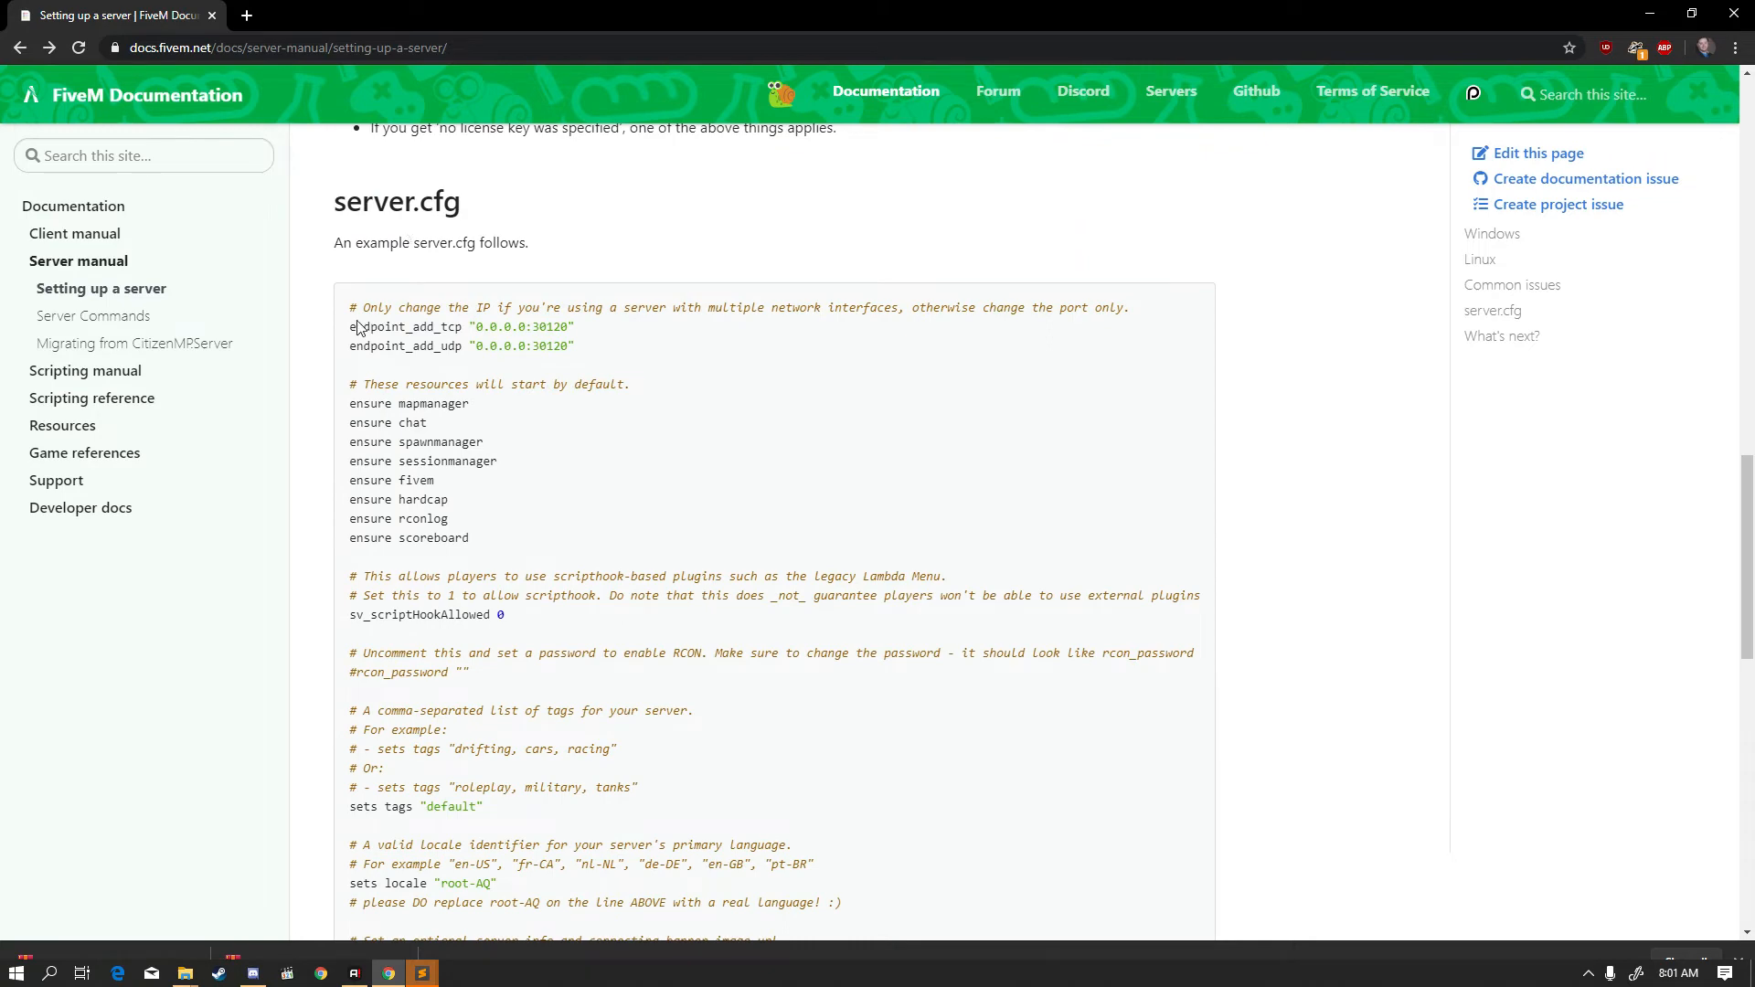
drag(348, 307, 663, 600)
right_click(373, 499)
click(417, 507)
- Switch from the documentation to the empty untitled document in Sublime Text
key(alt+Tab)
key(alt+Tab)
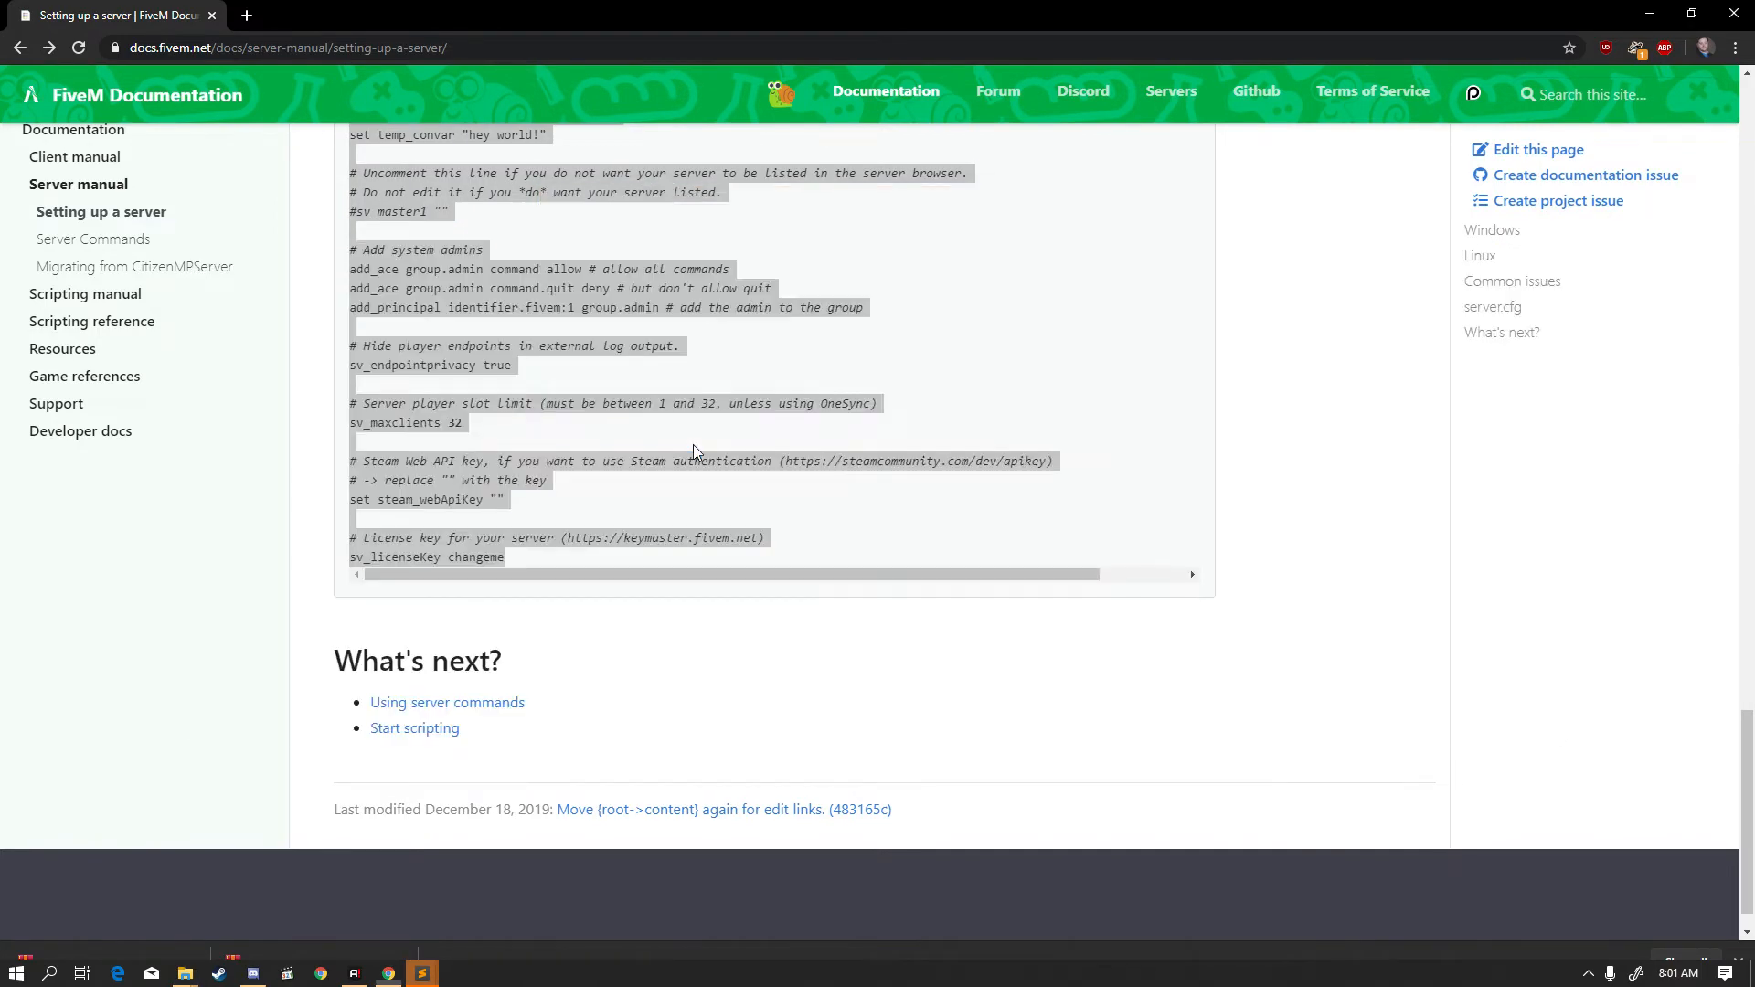
key(alt+Tab)
key(Tab)
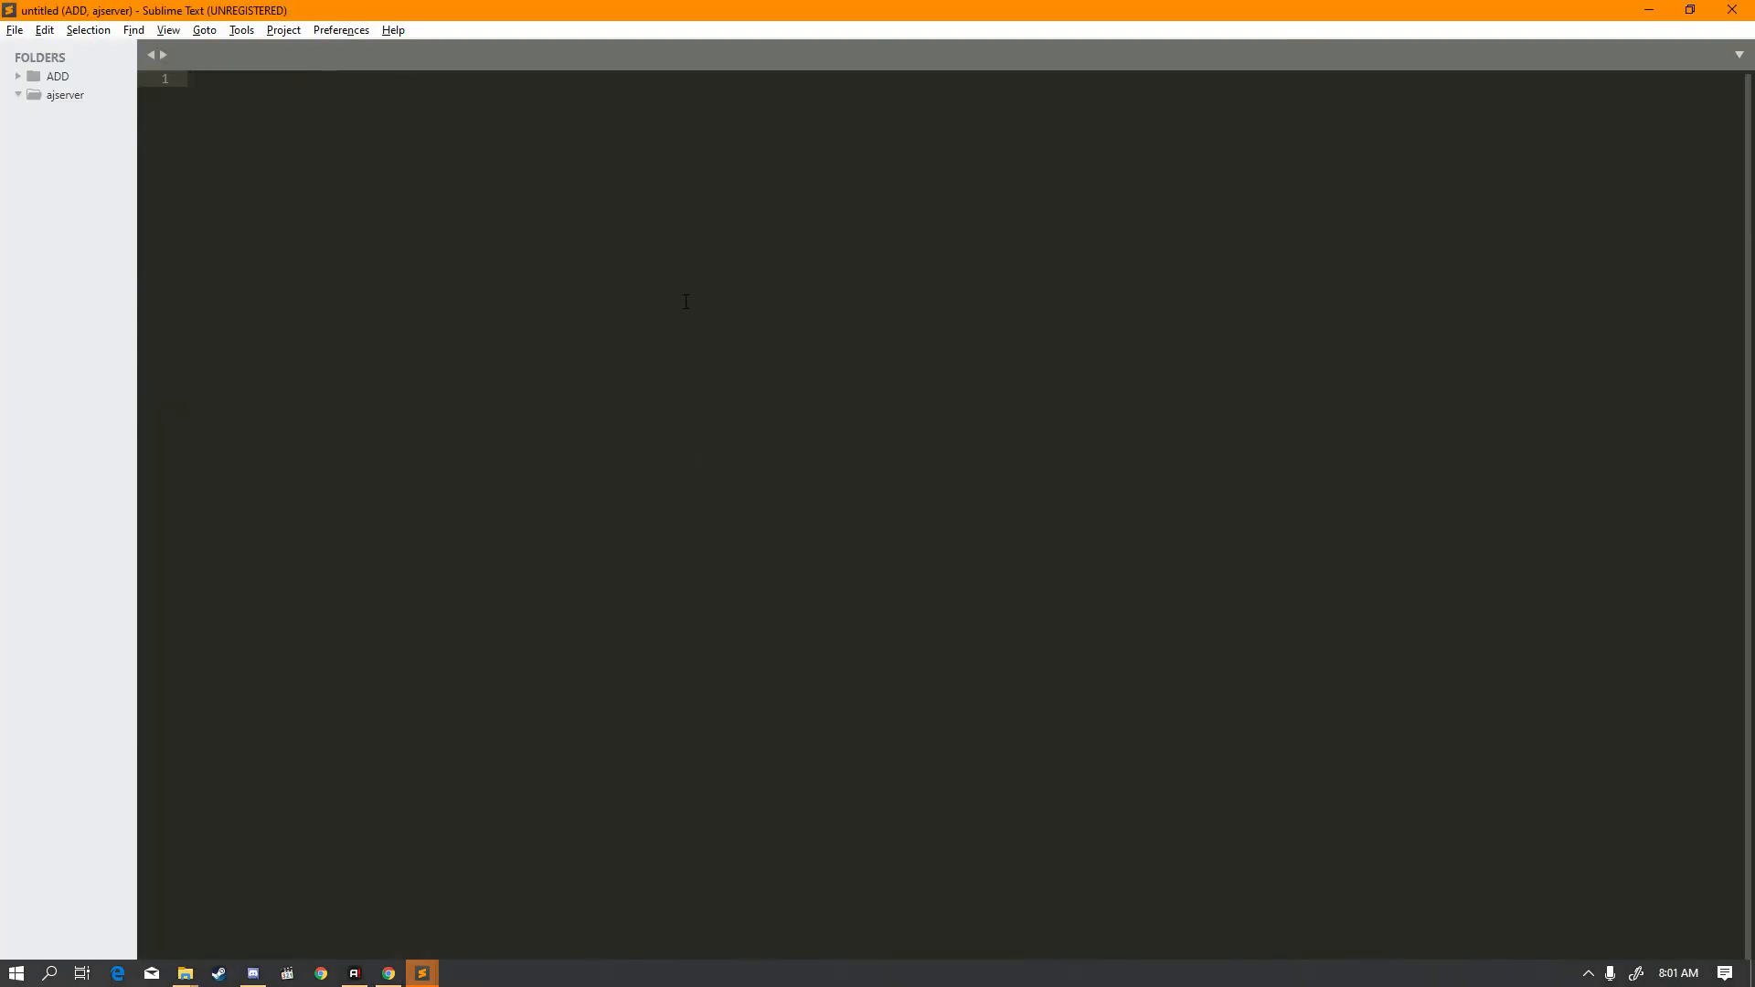
- Paste the copied example configuration into the empty document and enter server.cfg as its file name for saving
key(ctrl+v)
scroll(567, 327, up, 6)
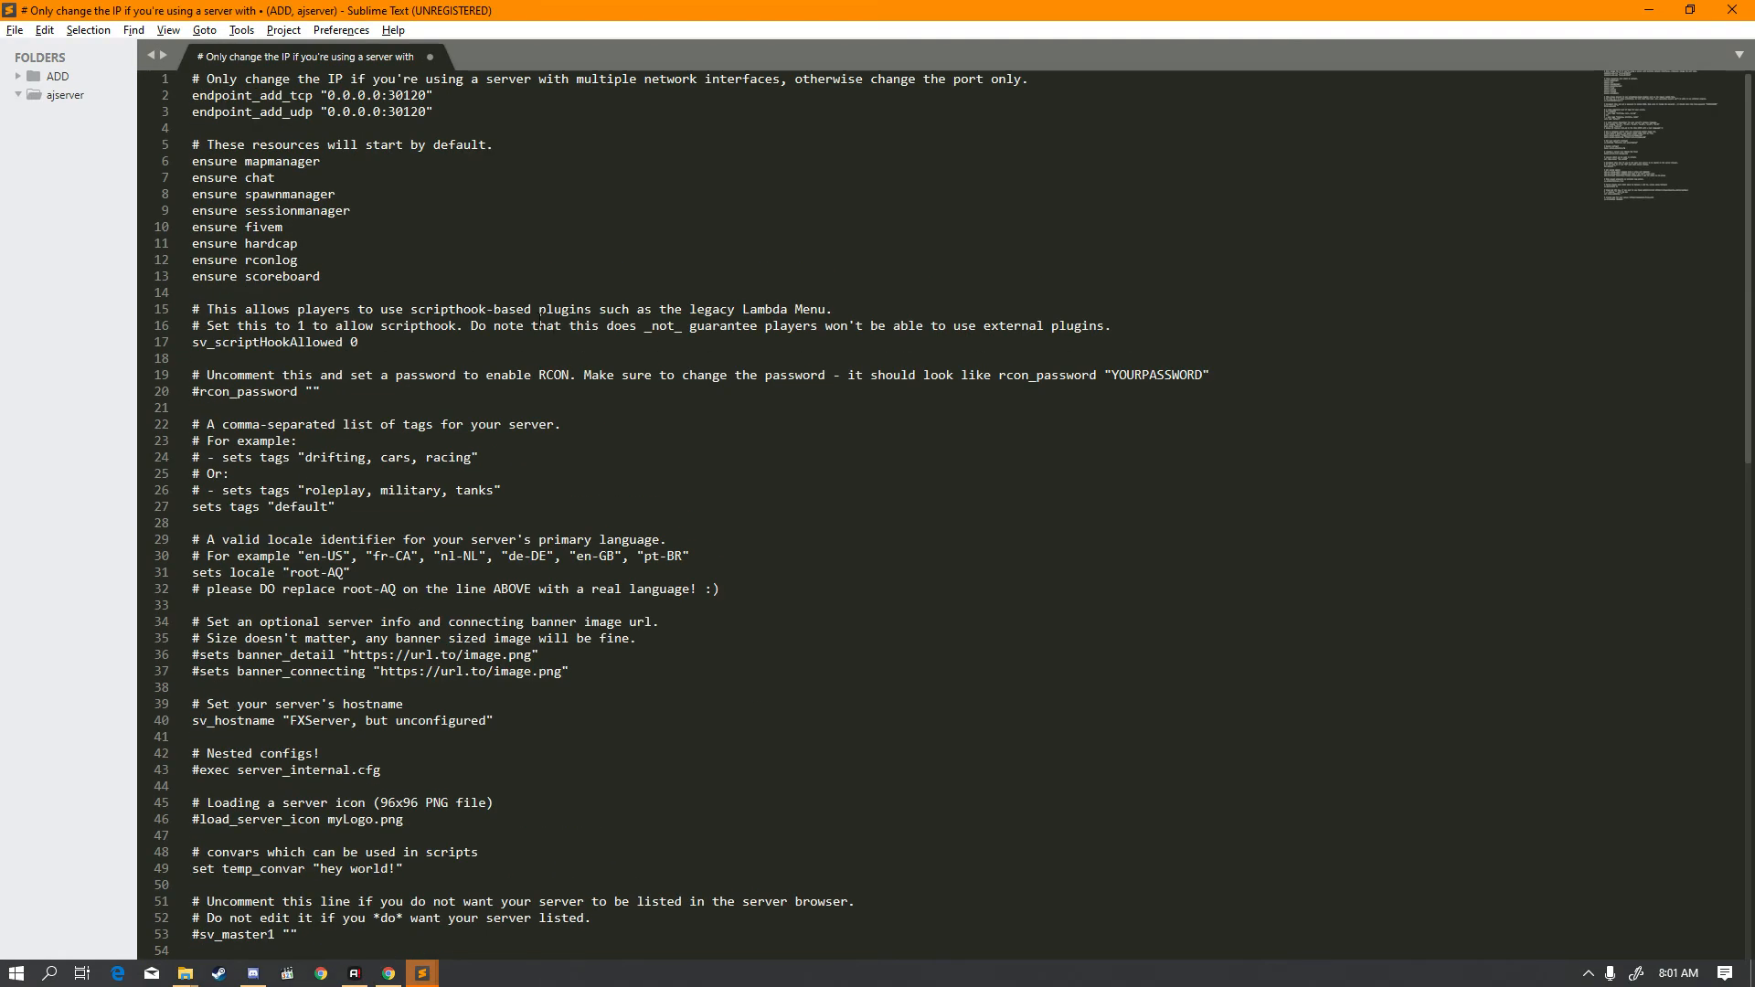
click(15, 30)
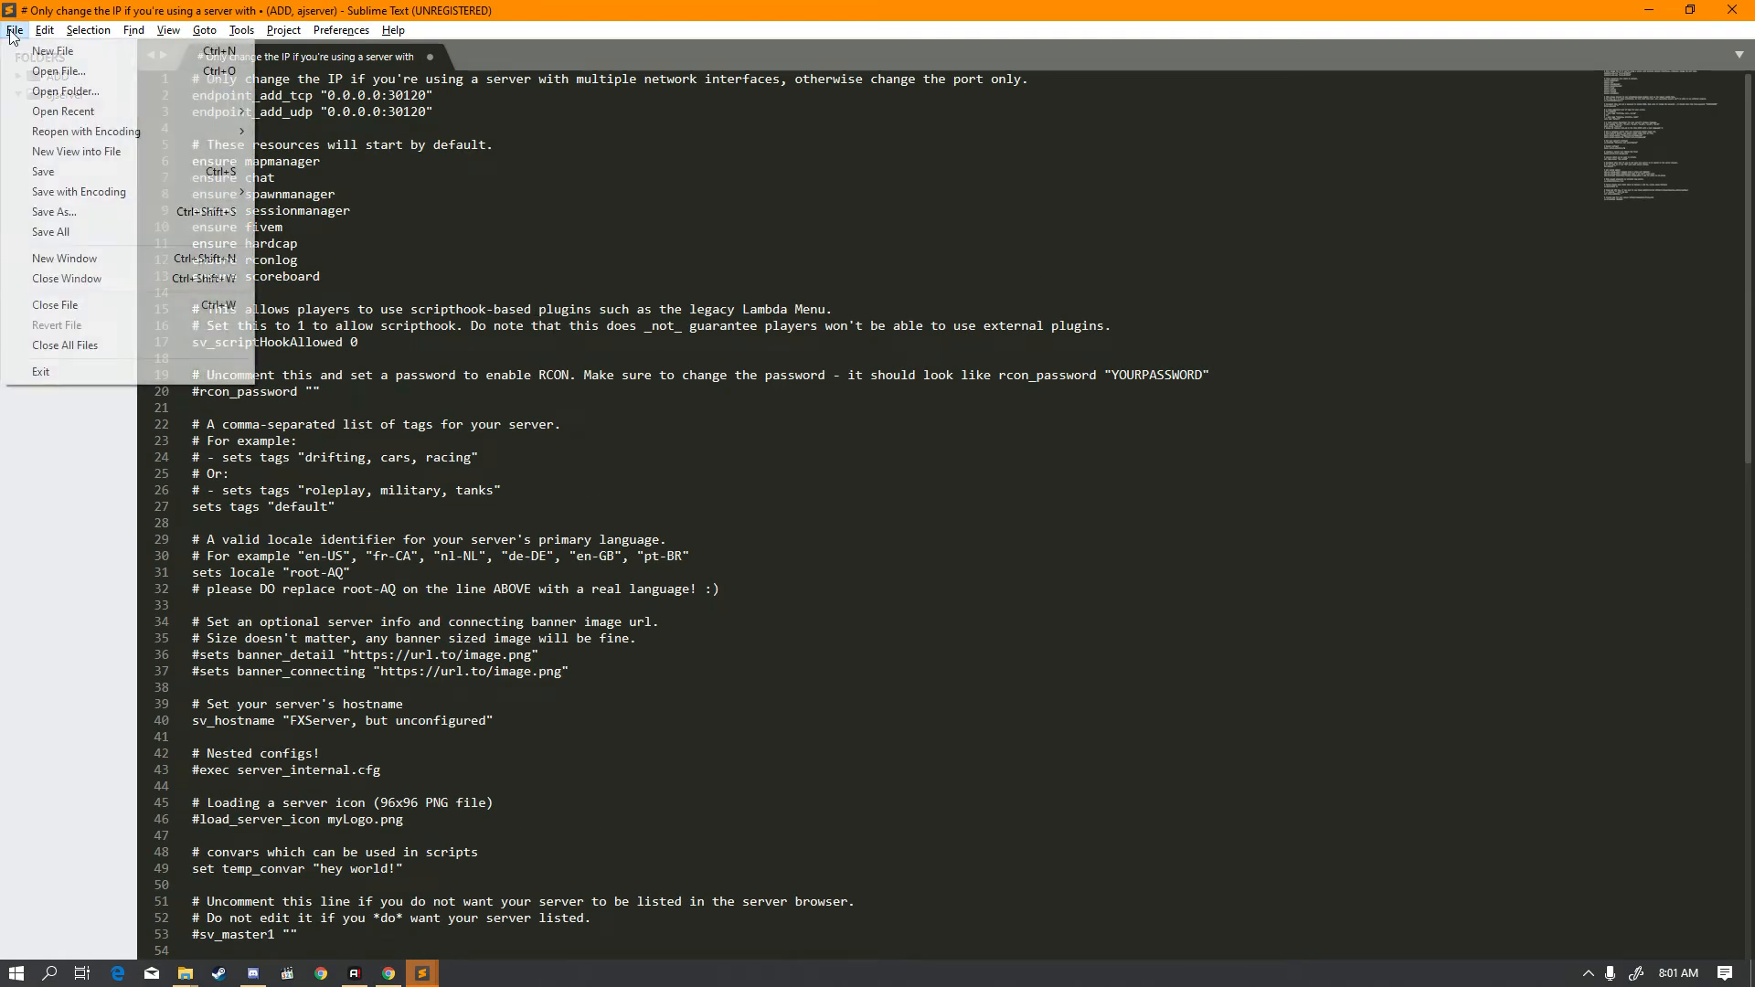
click(75, 216)
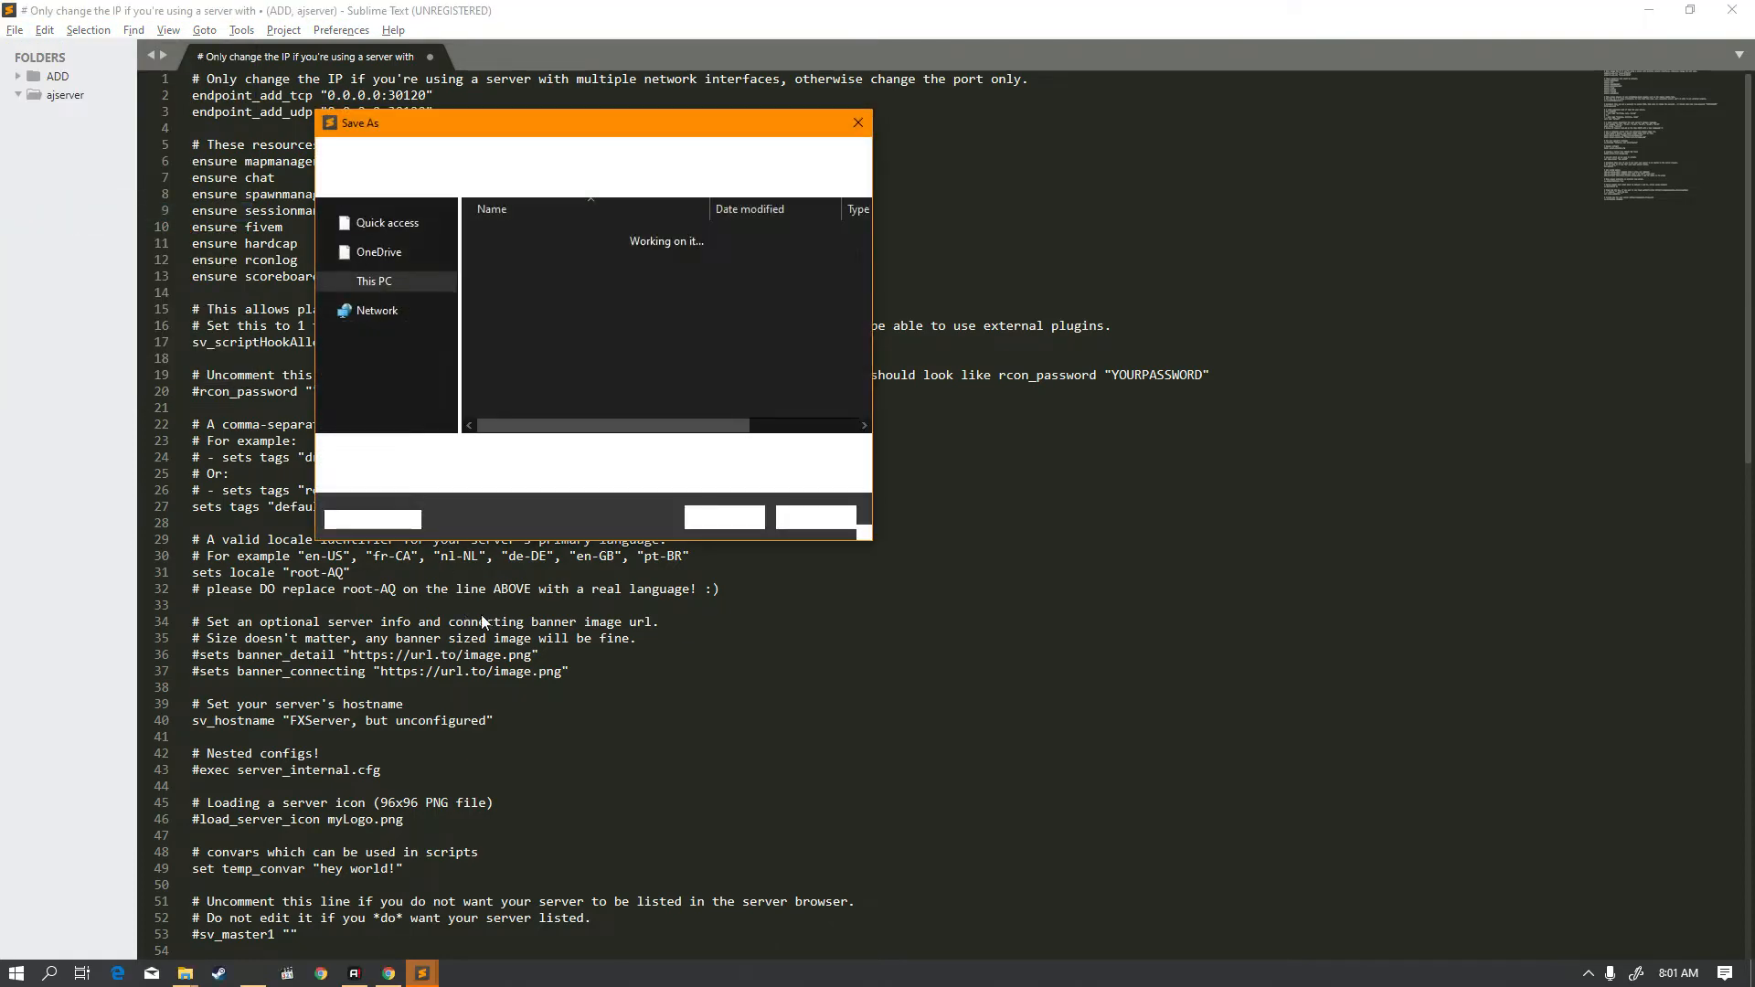
click(485, 475)
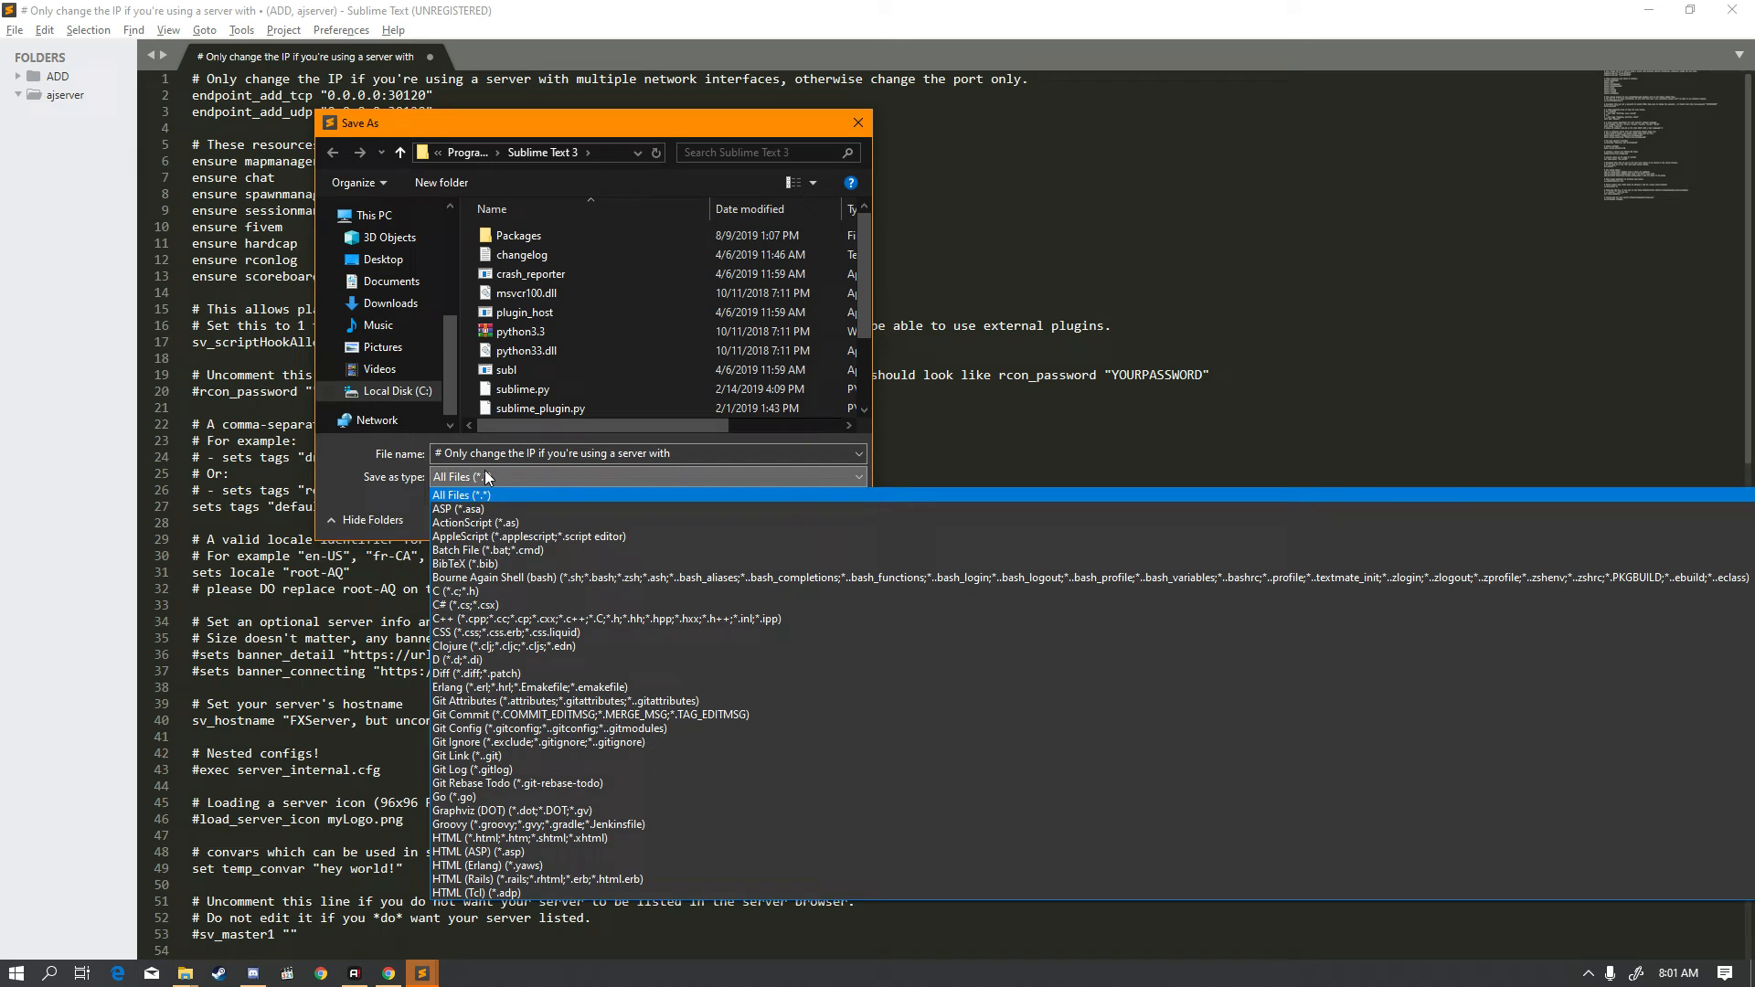
click(539, 459)
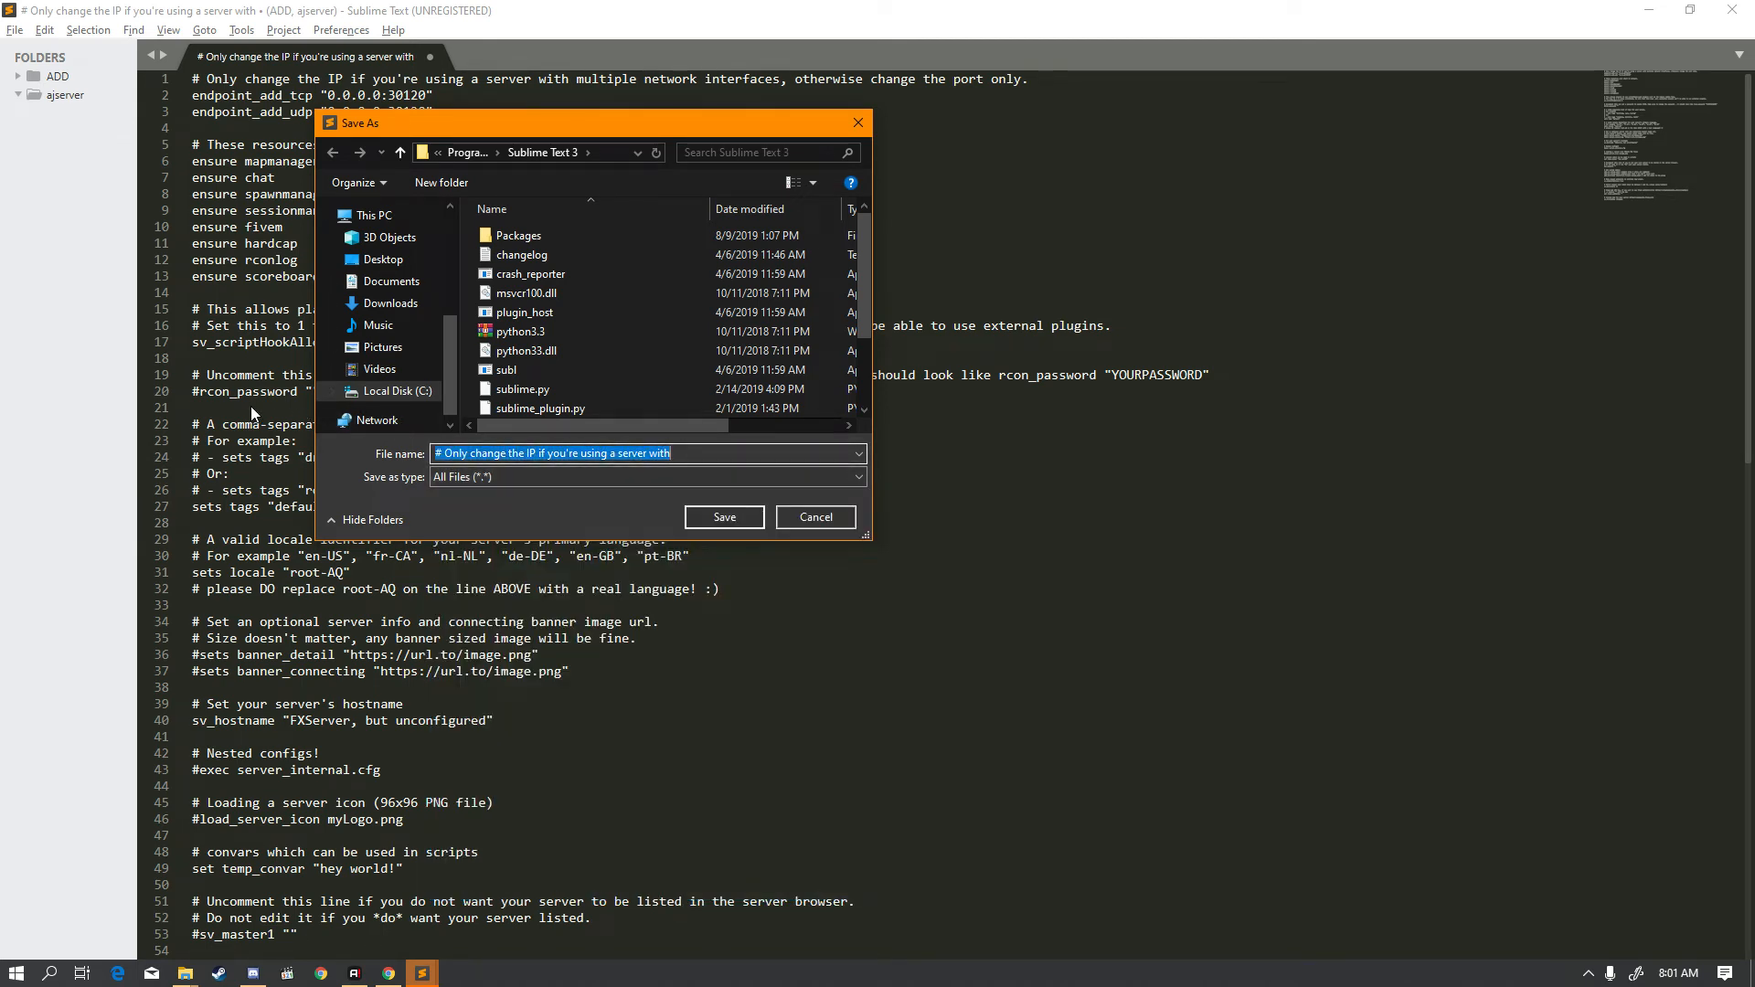
text(server.cfg)
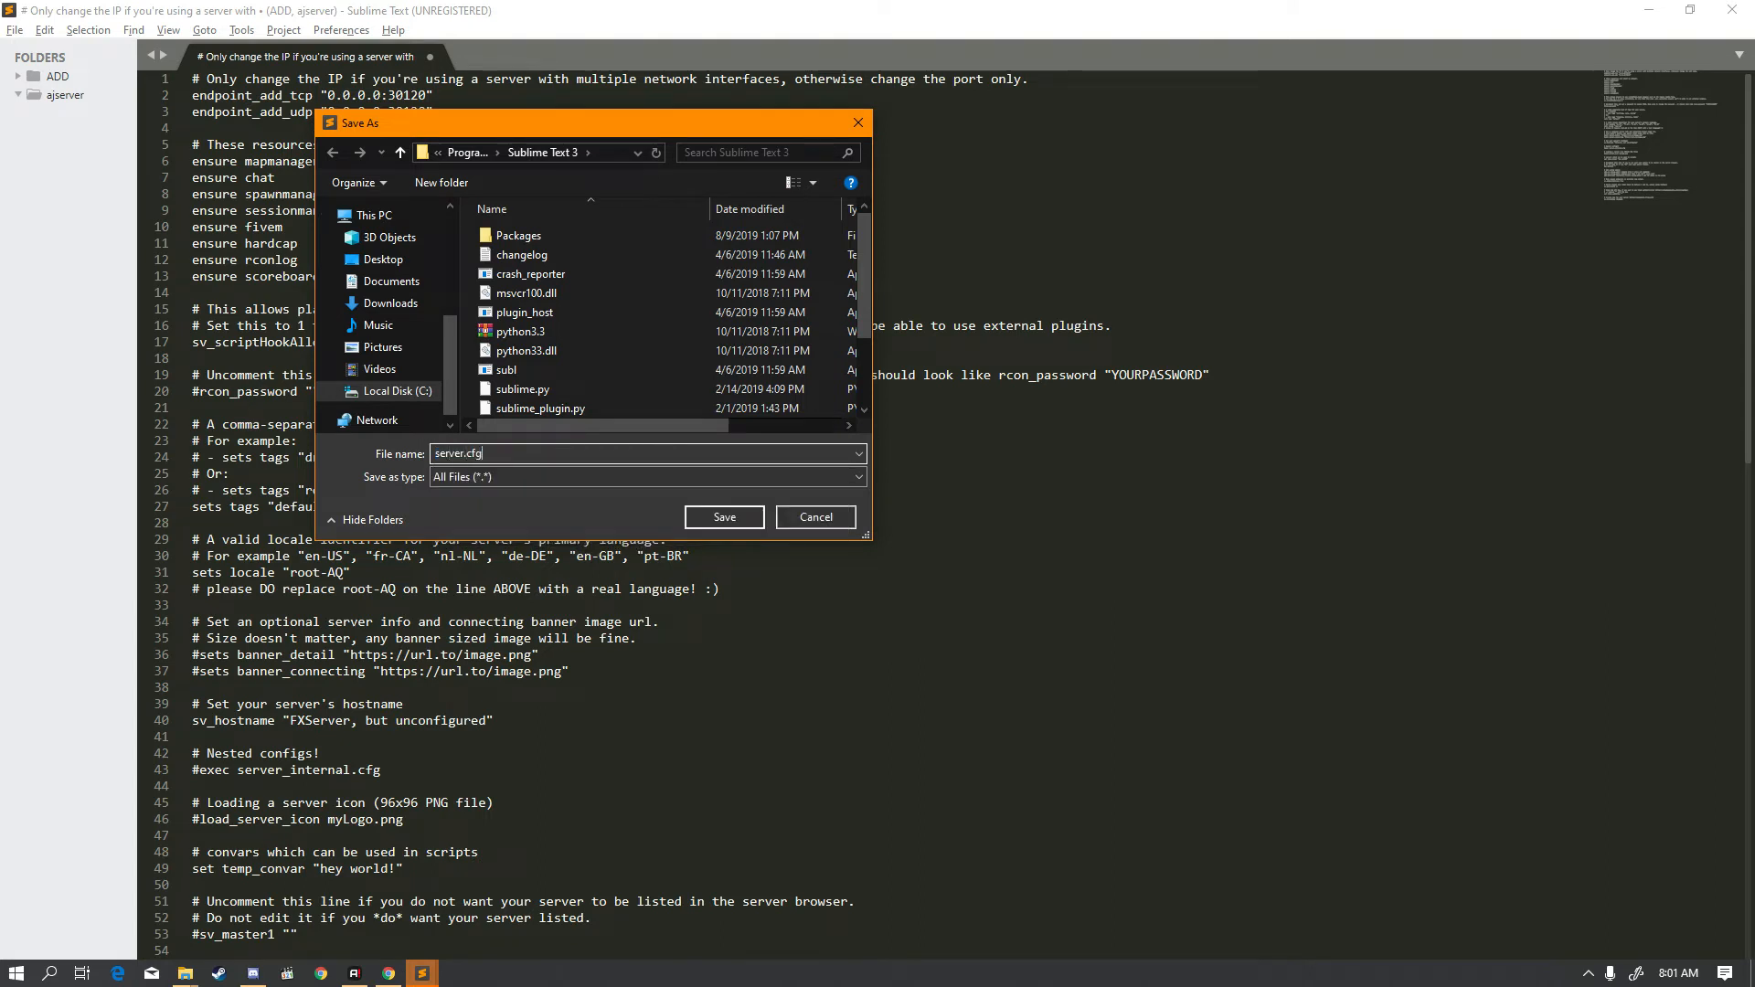
- Try to save server.cfg as All Files in the Sublime Text 3 program folder, declining the alternative location
click(491, 477)
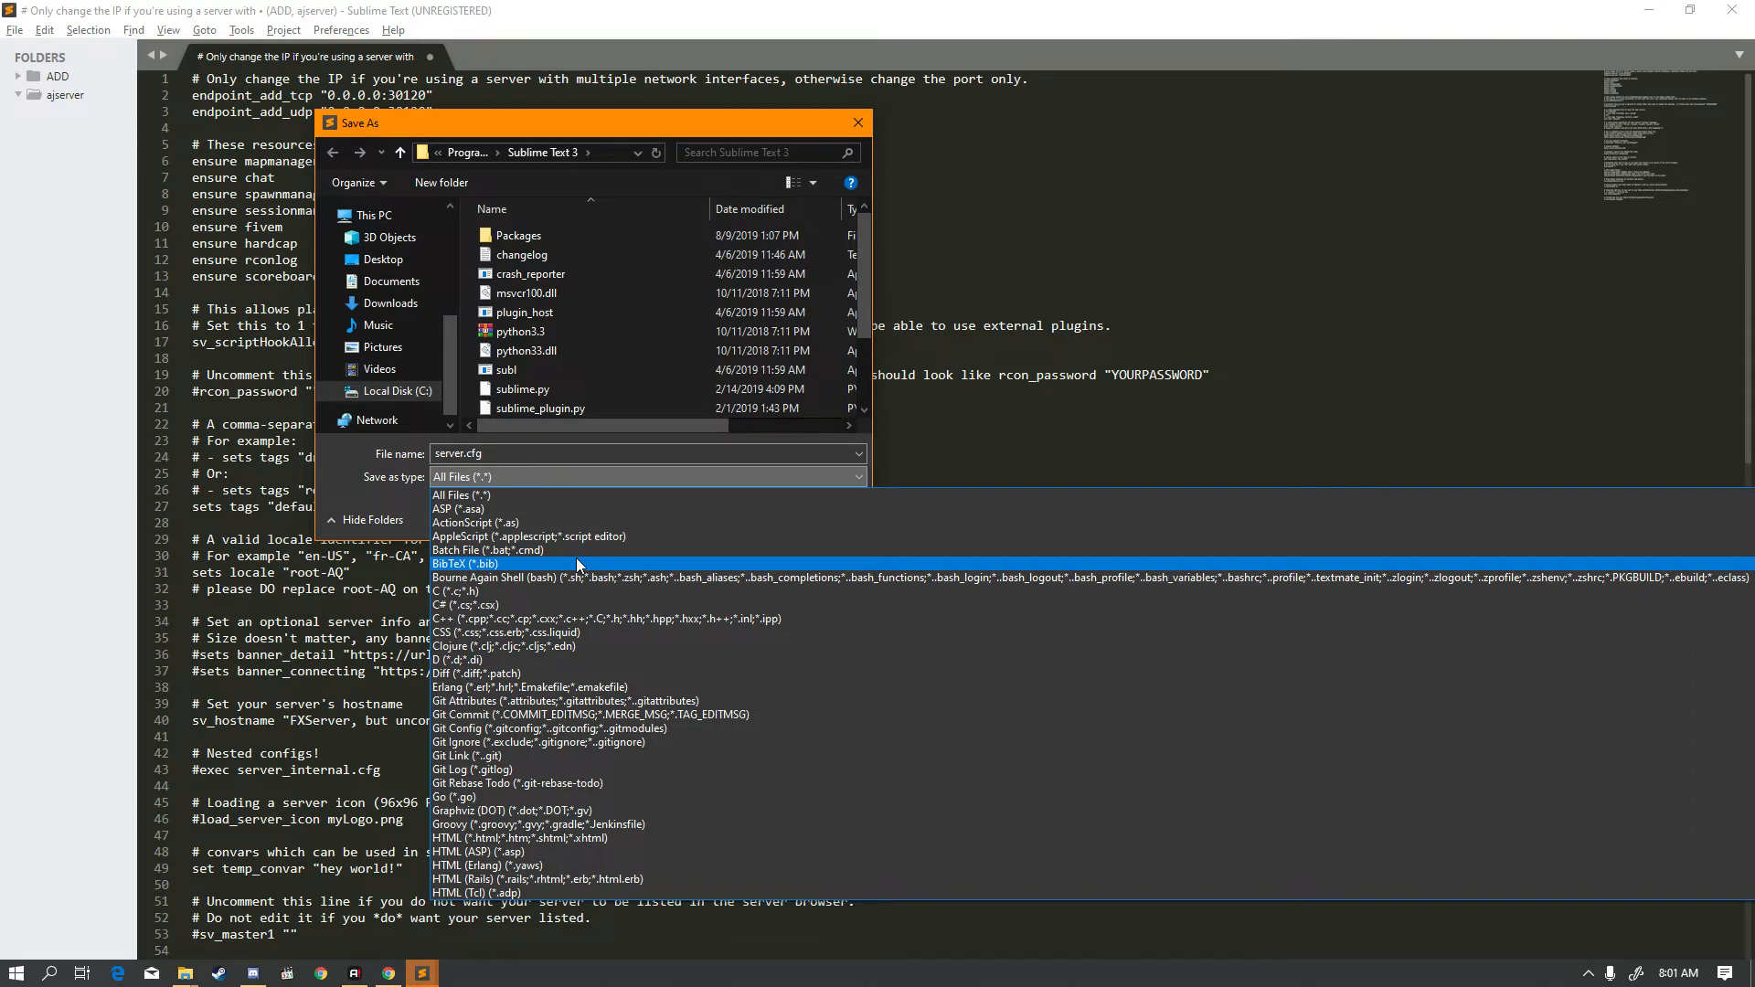
scroll(576, 557, down, 2)
scroll(576, 564, down, 5)
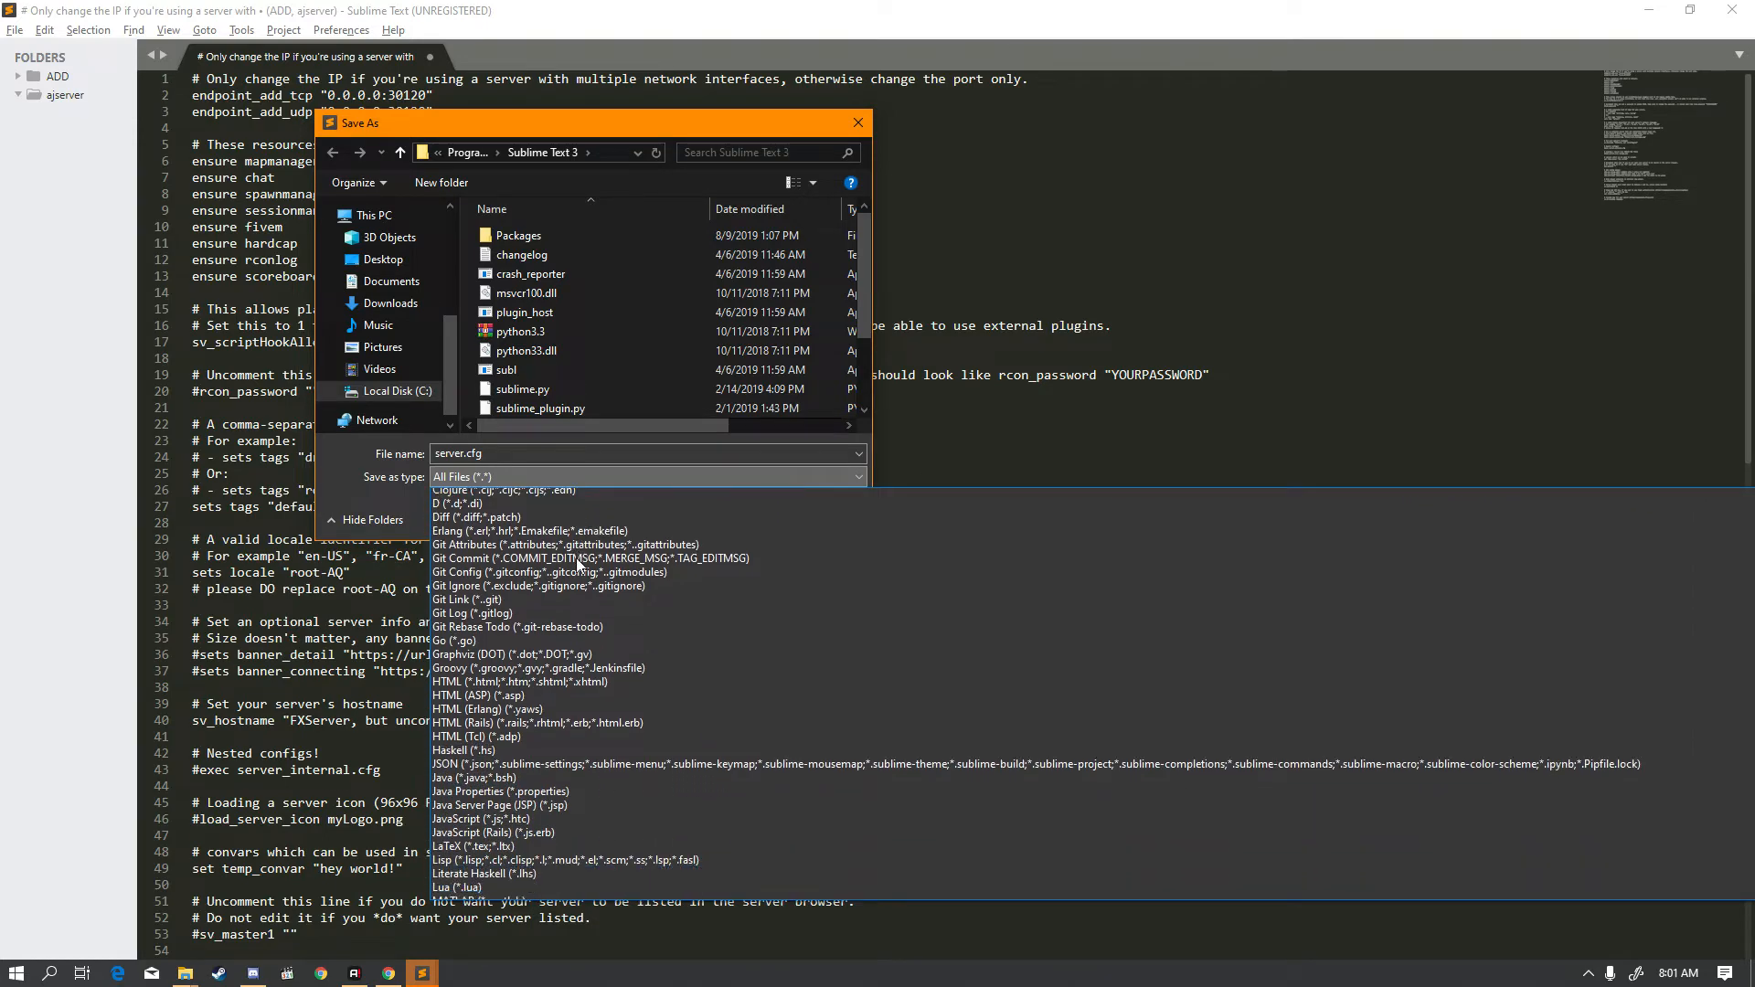
click(377, 489)
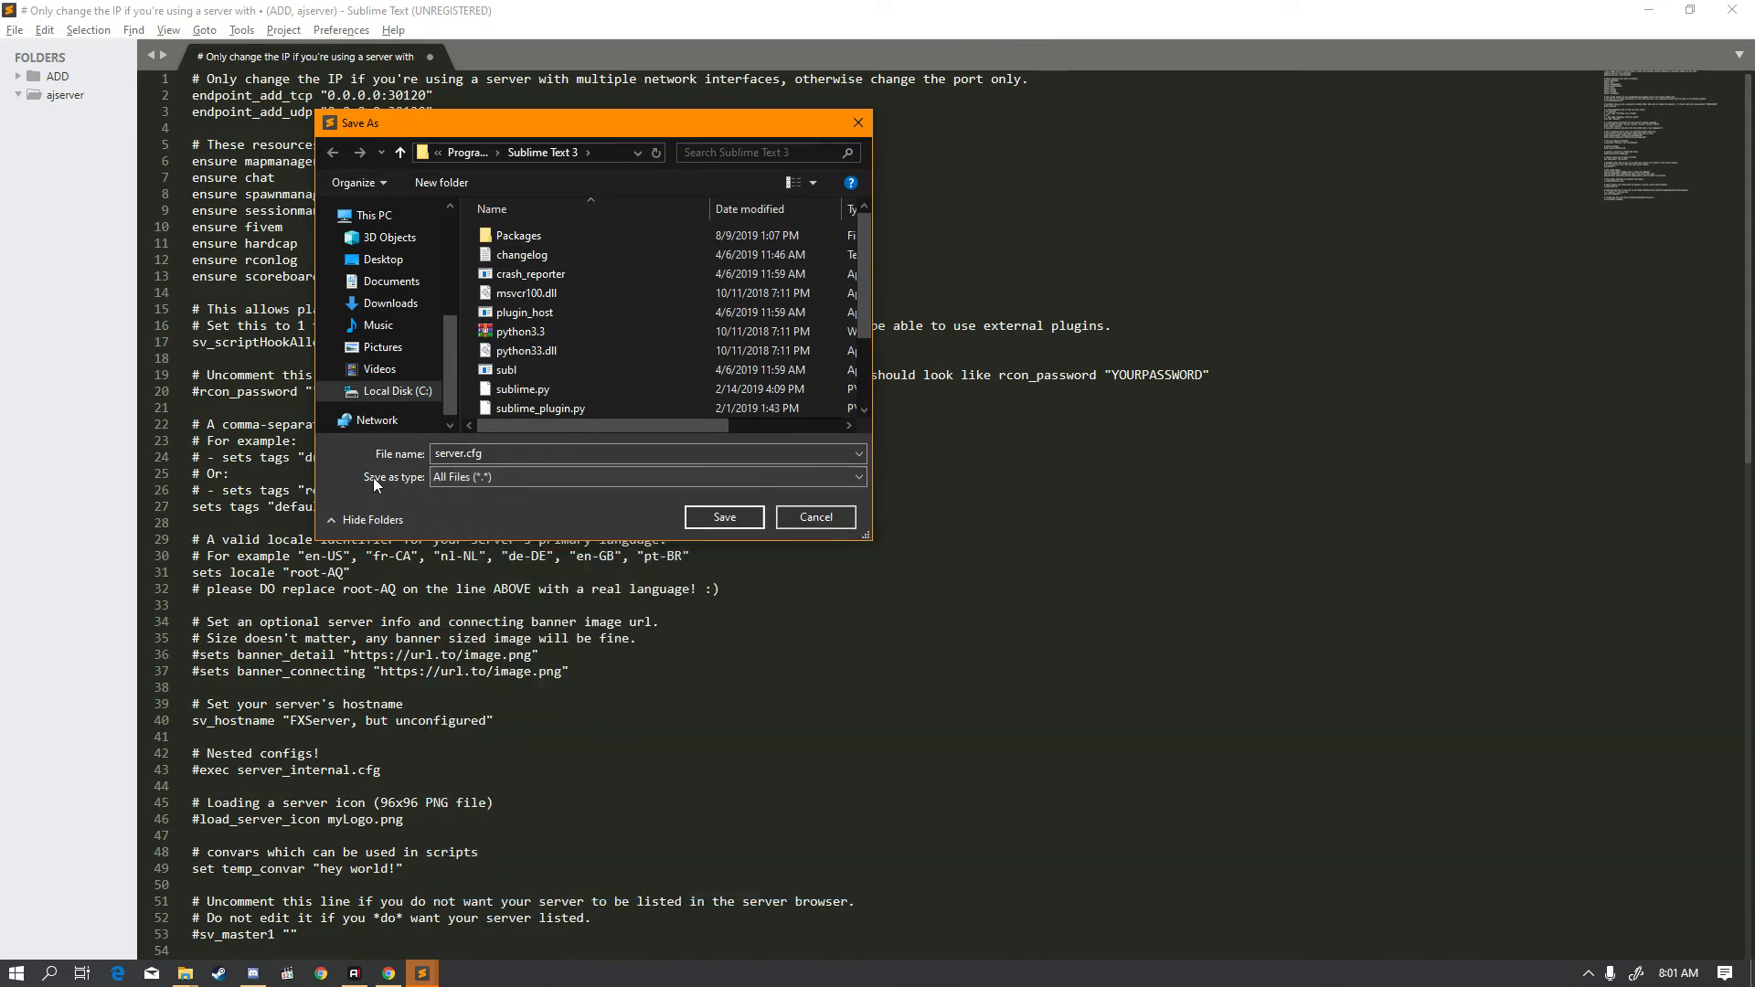
click(715, 514)
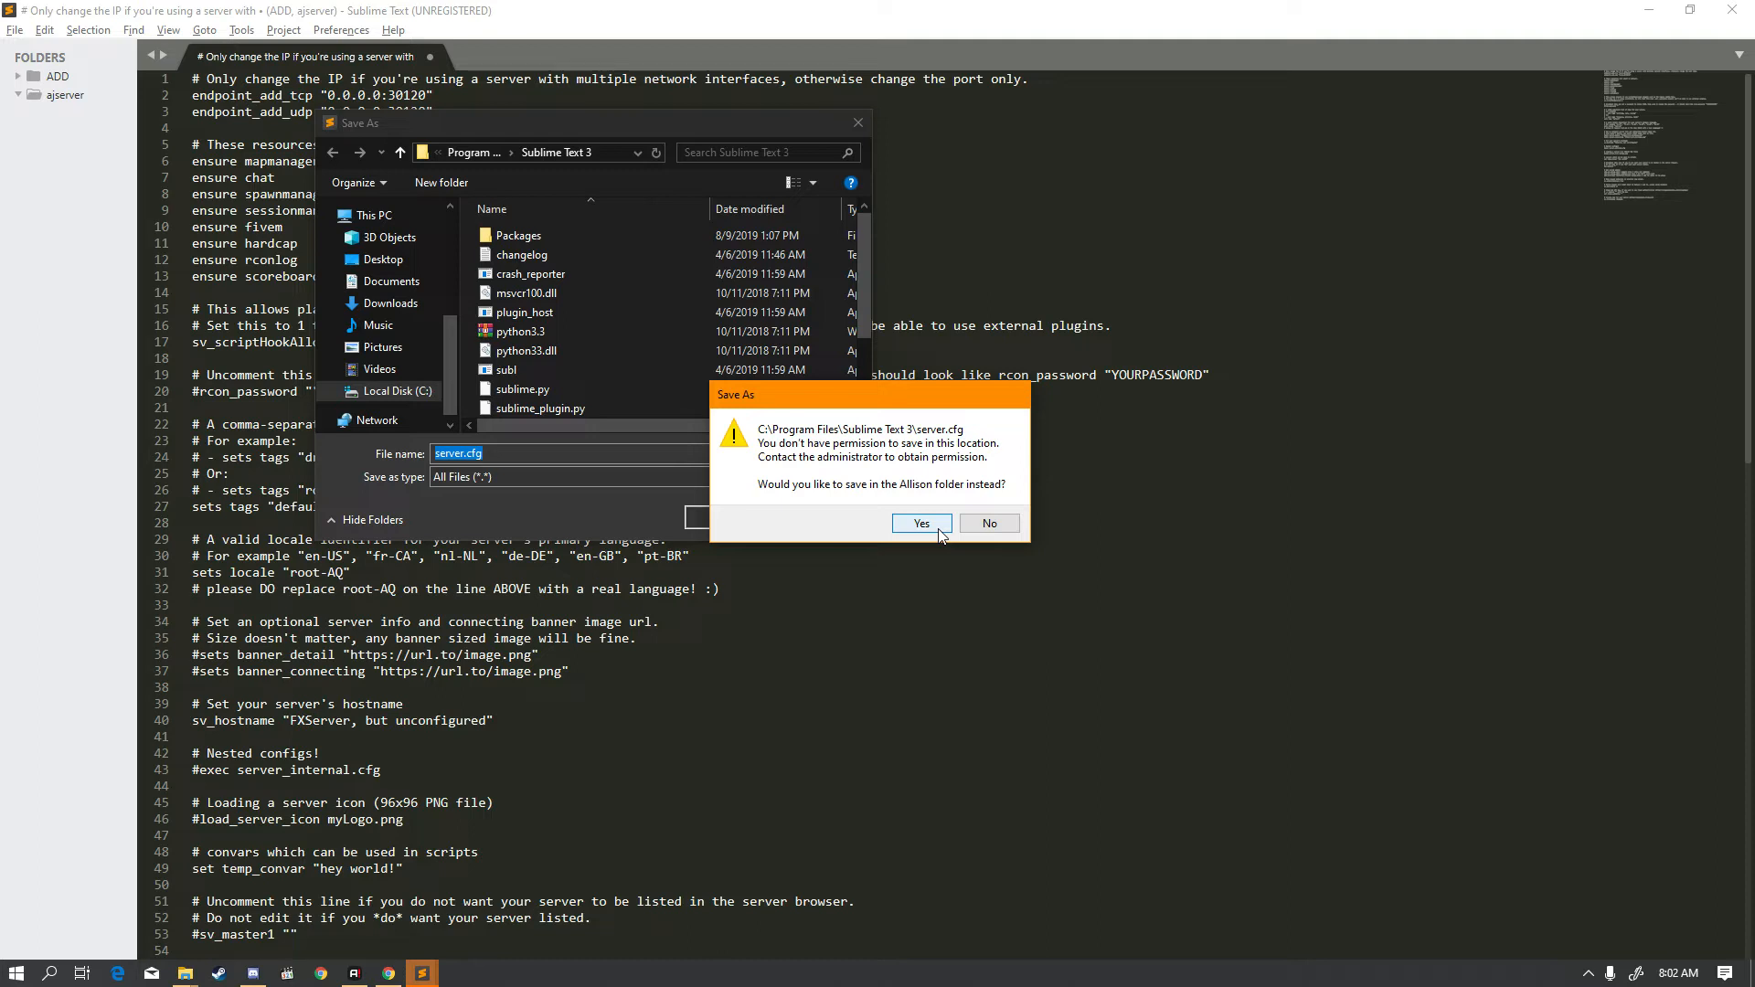
click(1008, 523)
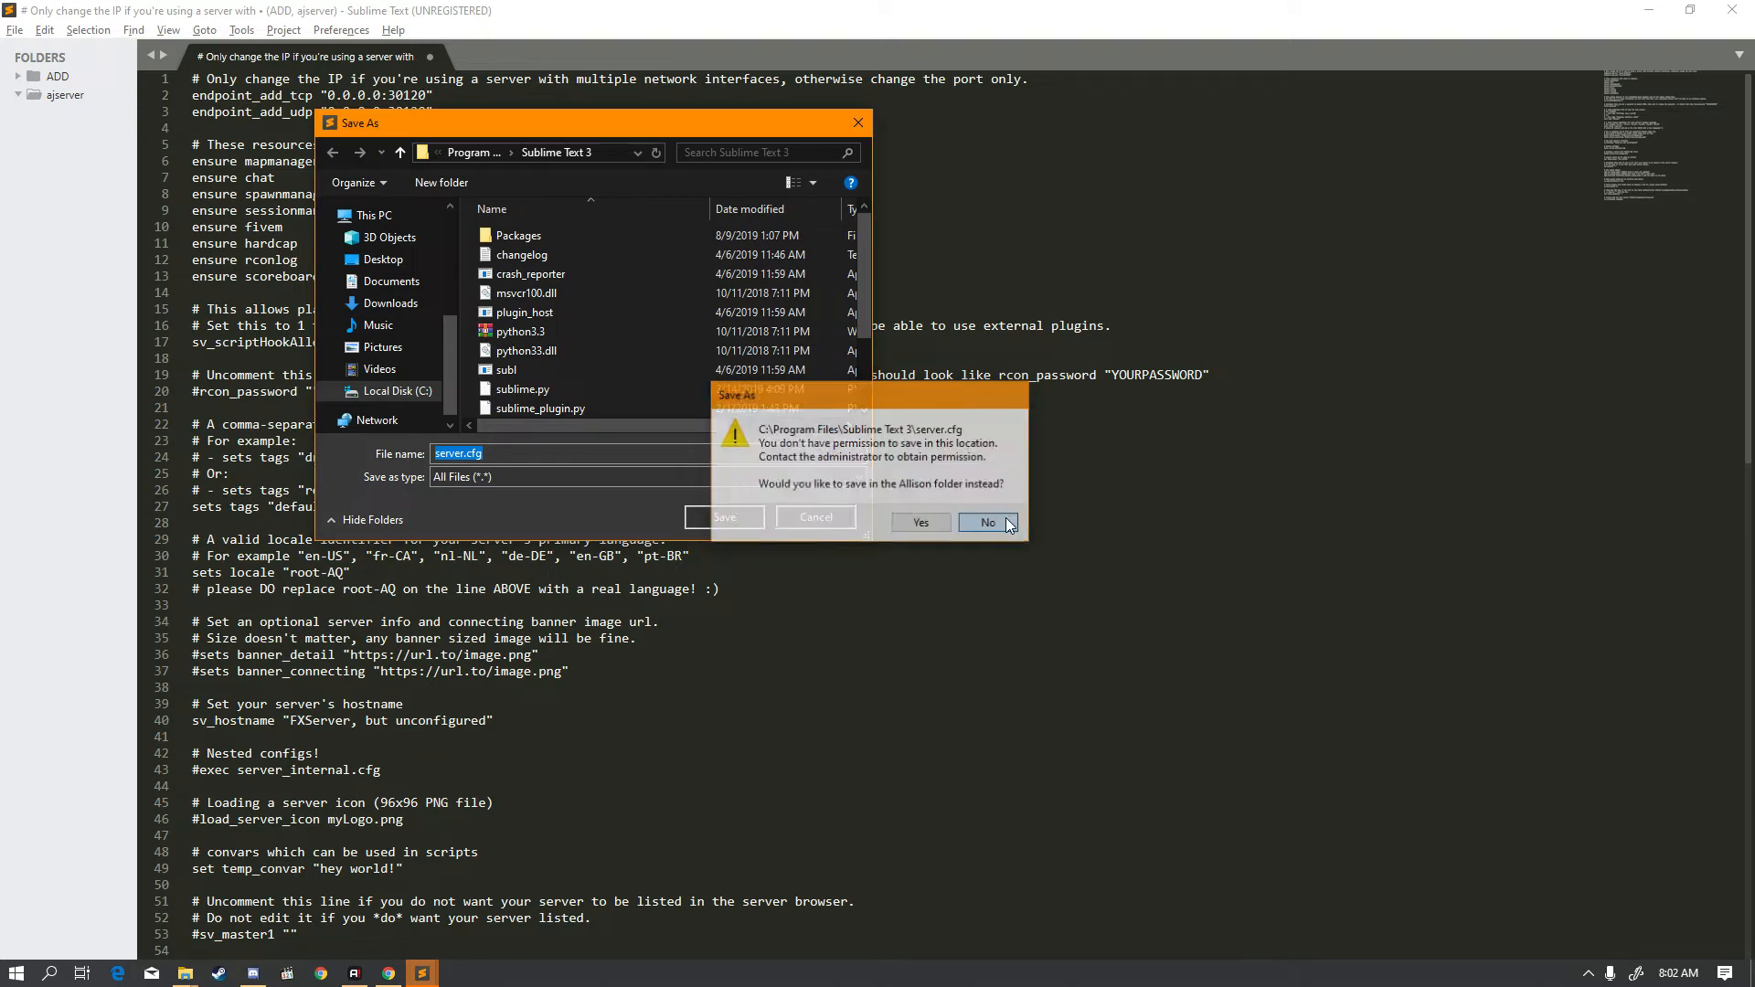
- Save server.cfg in the FXServer folder on the Desktop
click(375, 261)
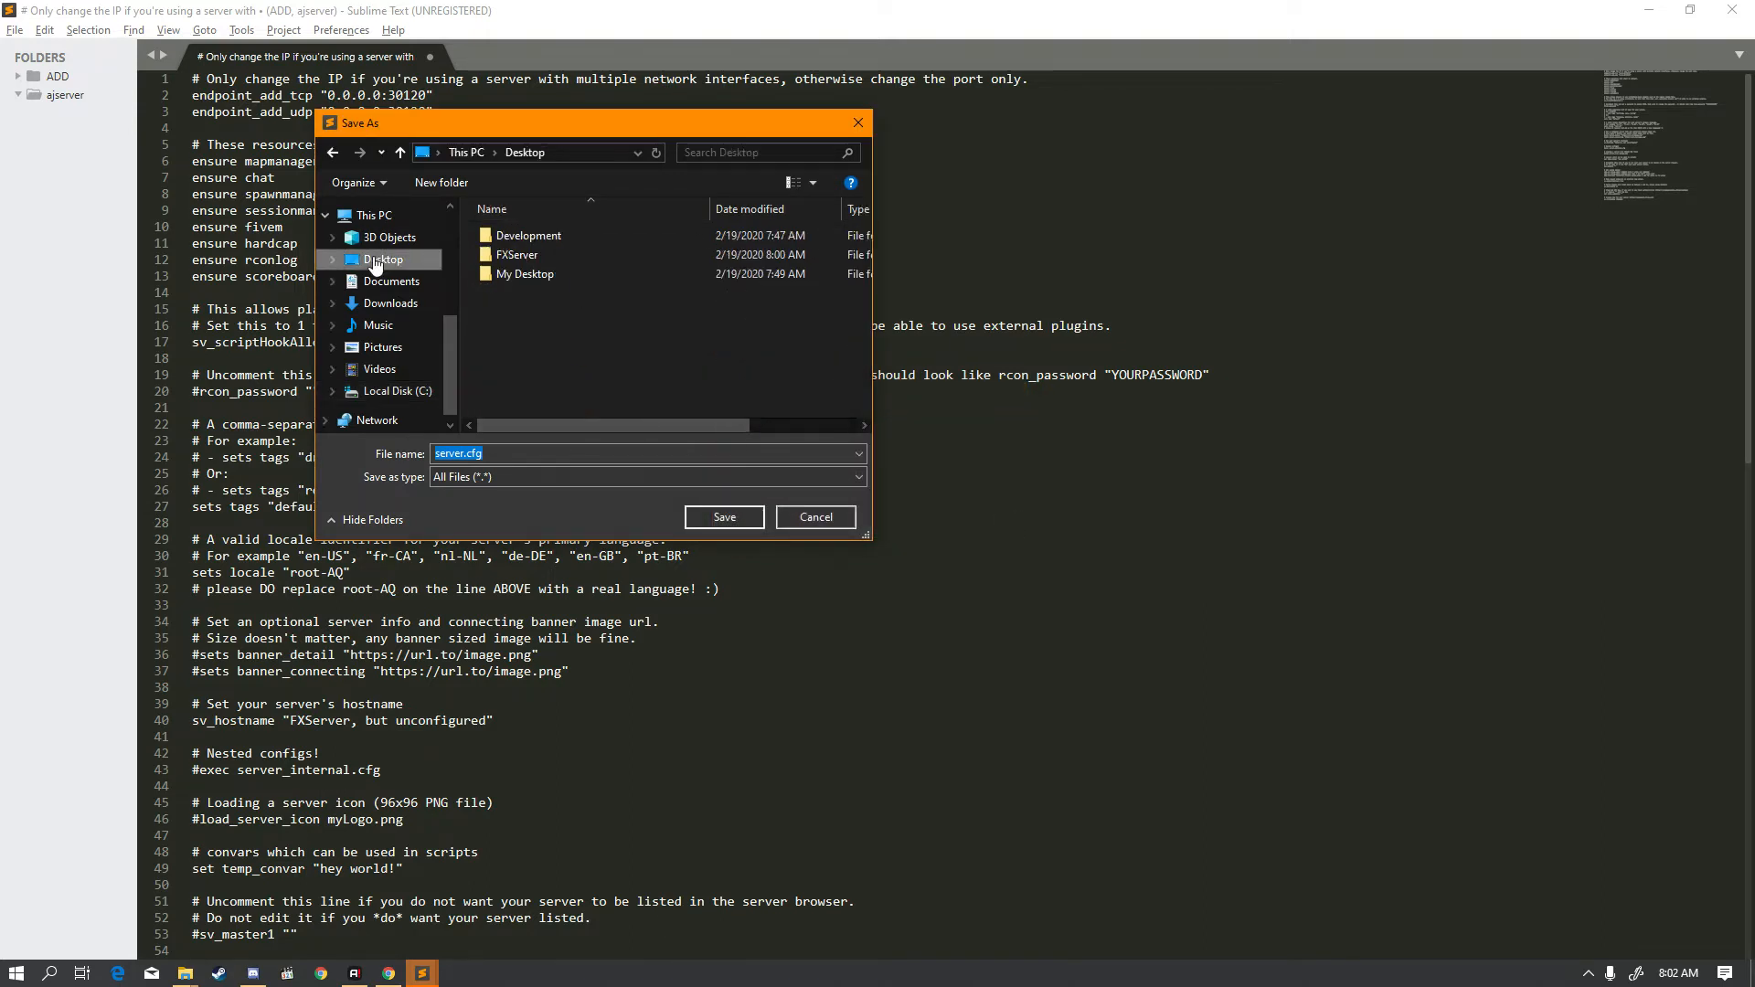
double_click(523, 254)
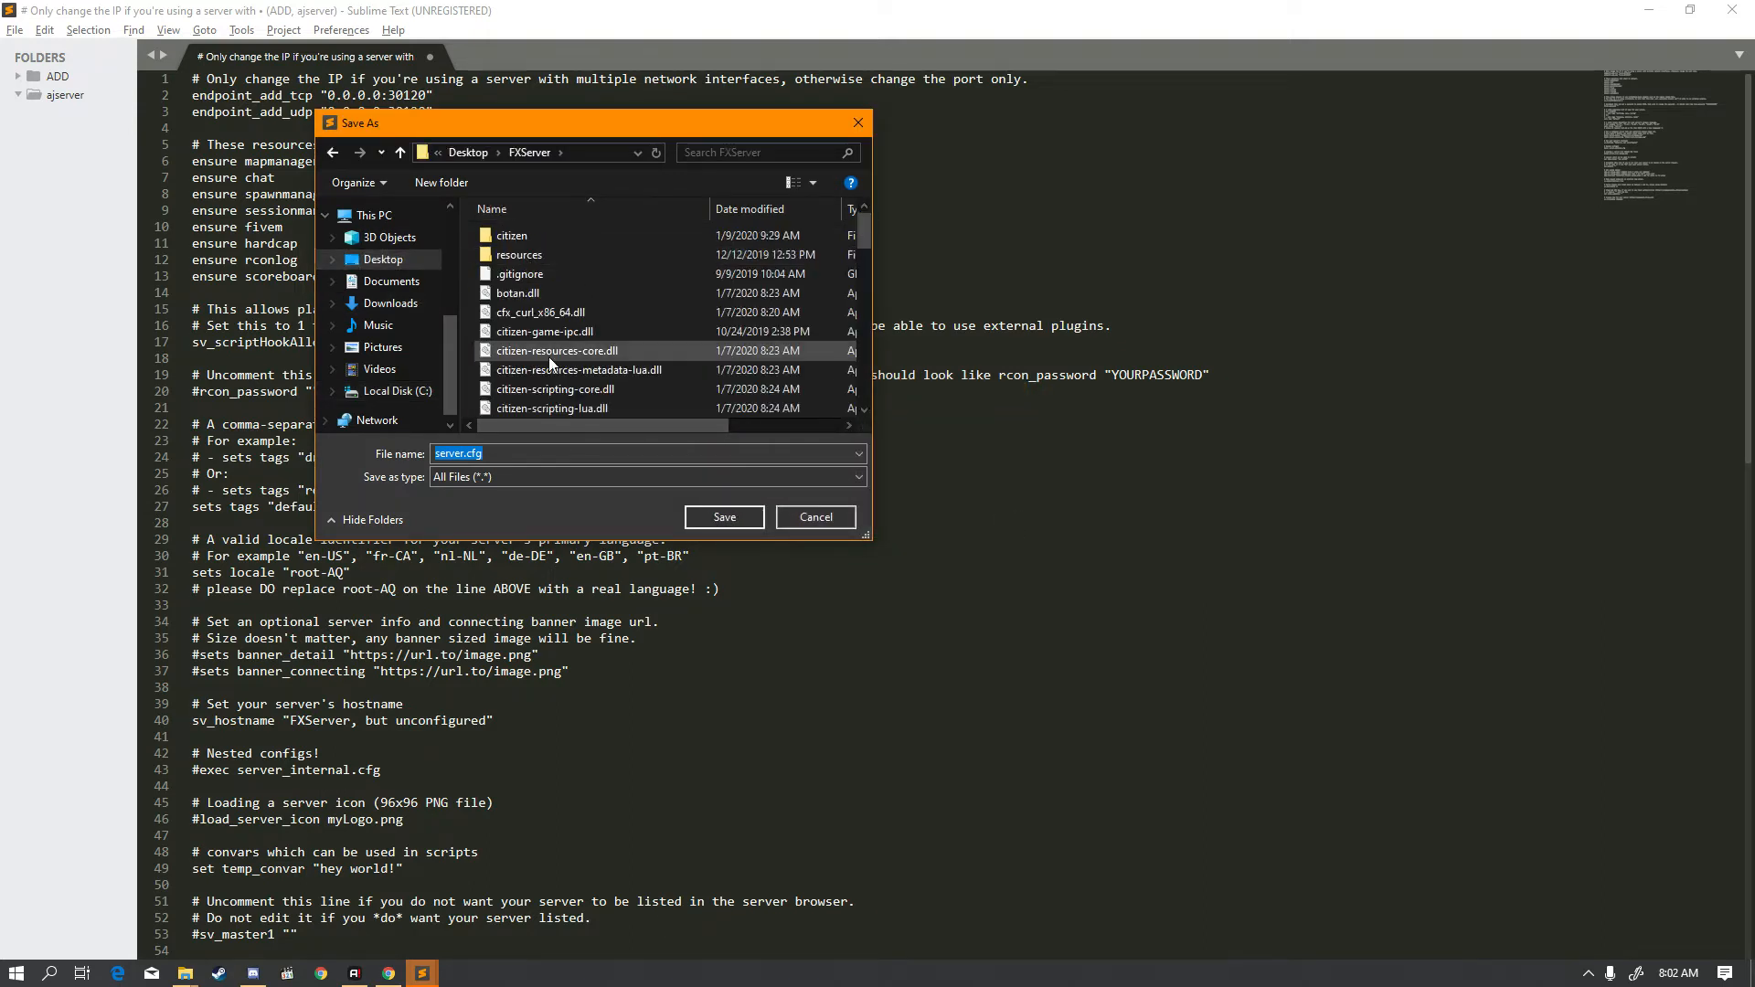
click(724, 517)
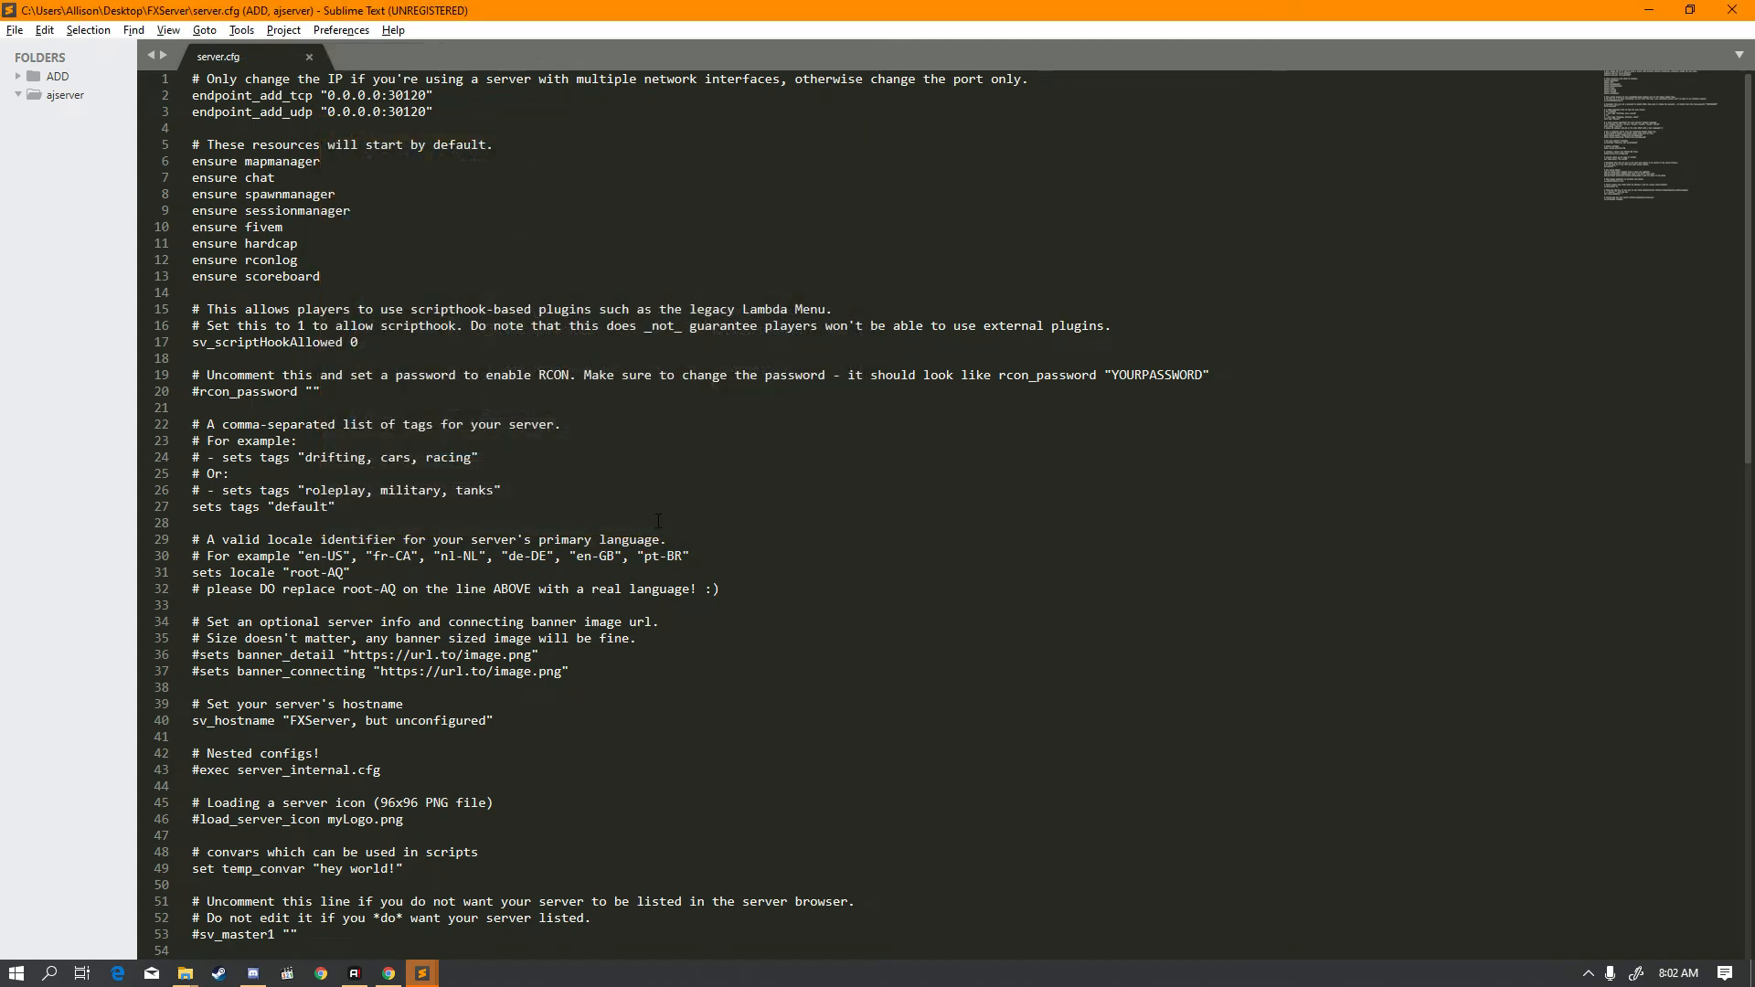
- Switch to the FXServer folder in File Explorer, view the saved server CFG file in Notepad, and close it
mouse_move(184, 974)
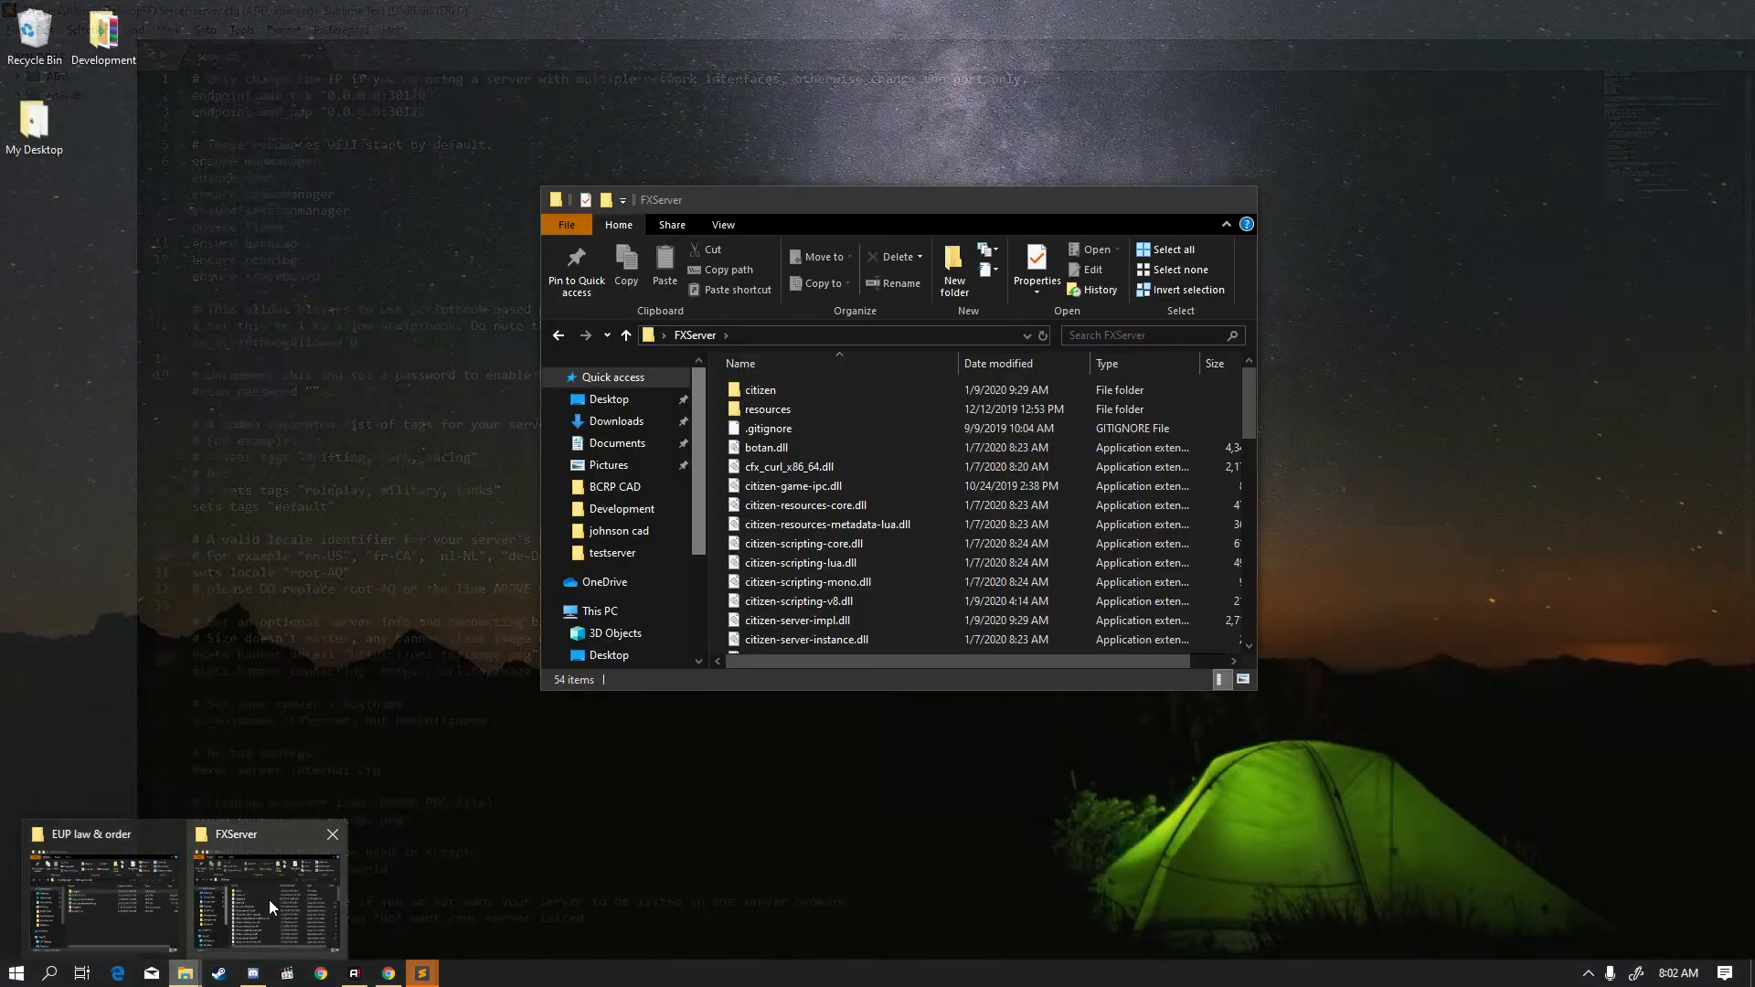
click(269, 900)
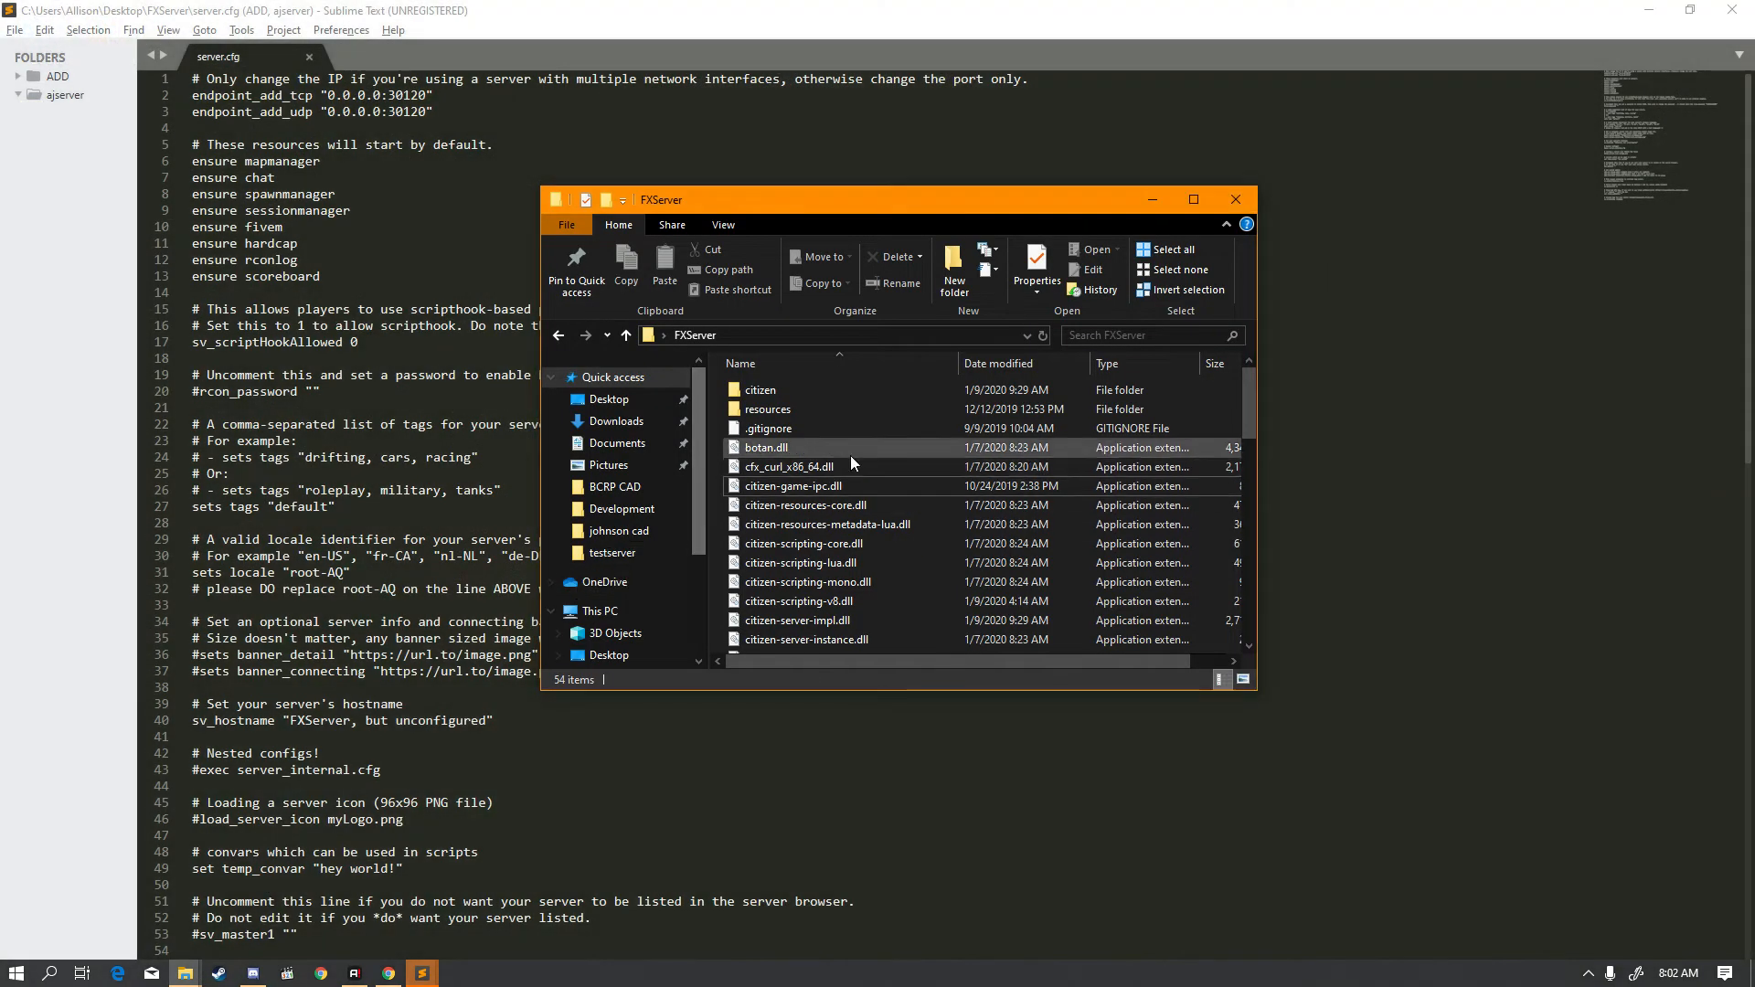
scroll(851, 455, down, 3)
scroll(850, 455, down, 6)
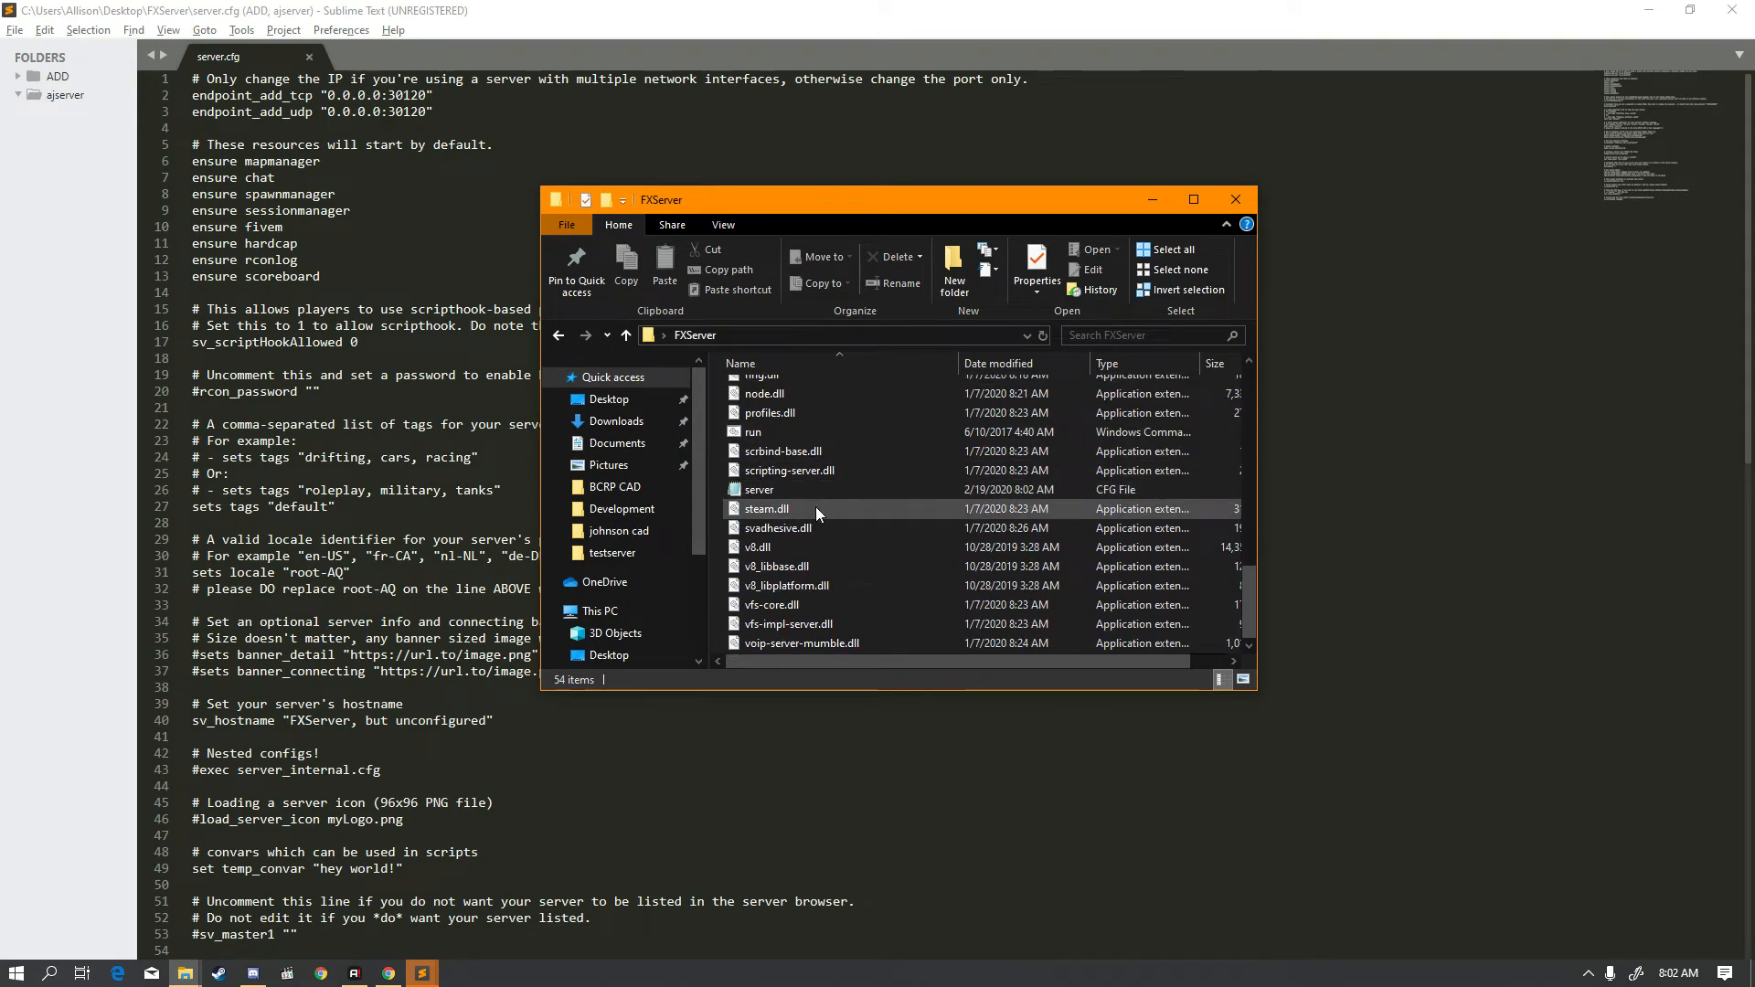
click(856, 489)
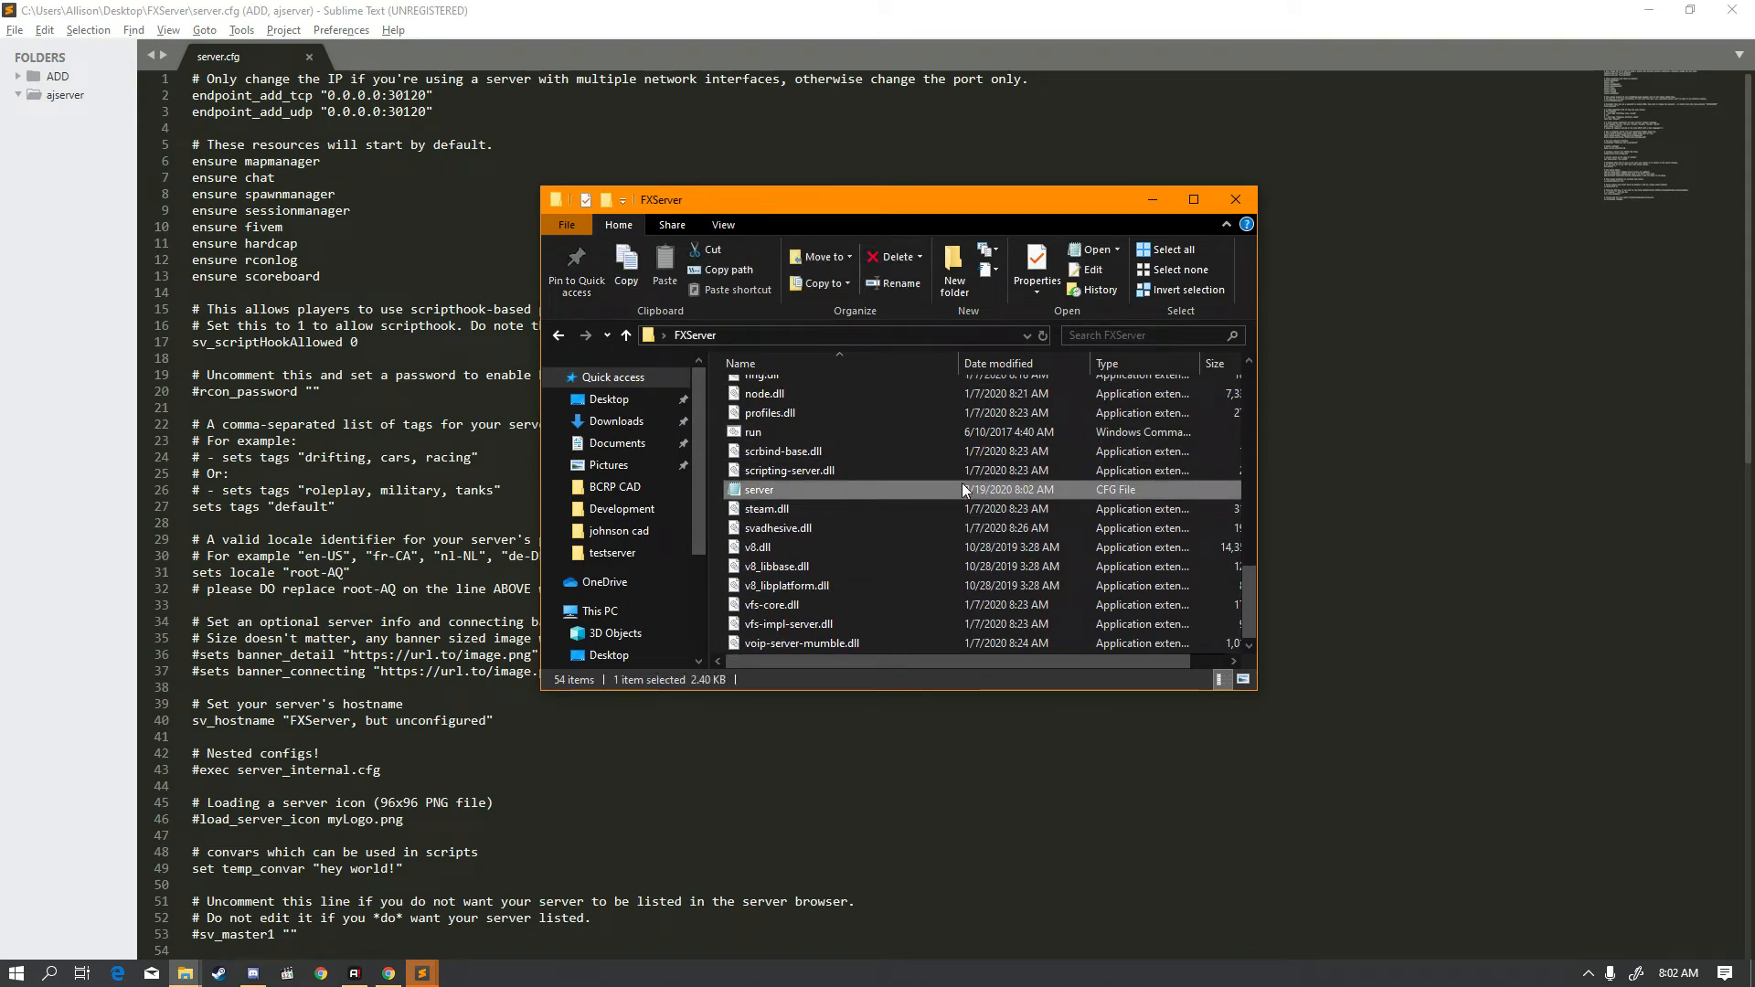
double_click(1090, 490)
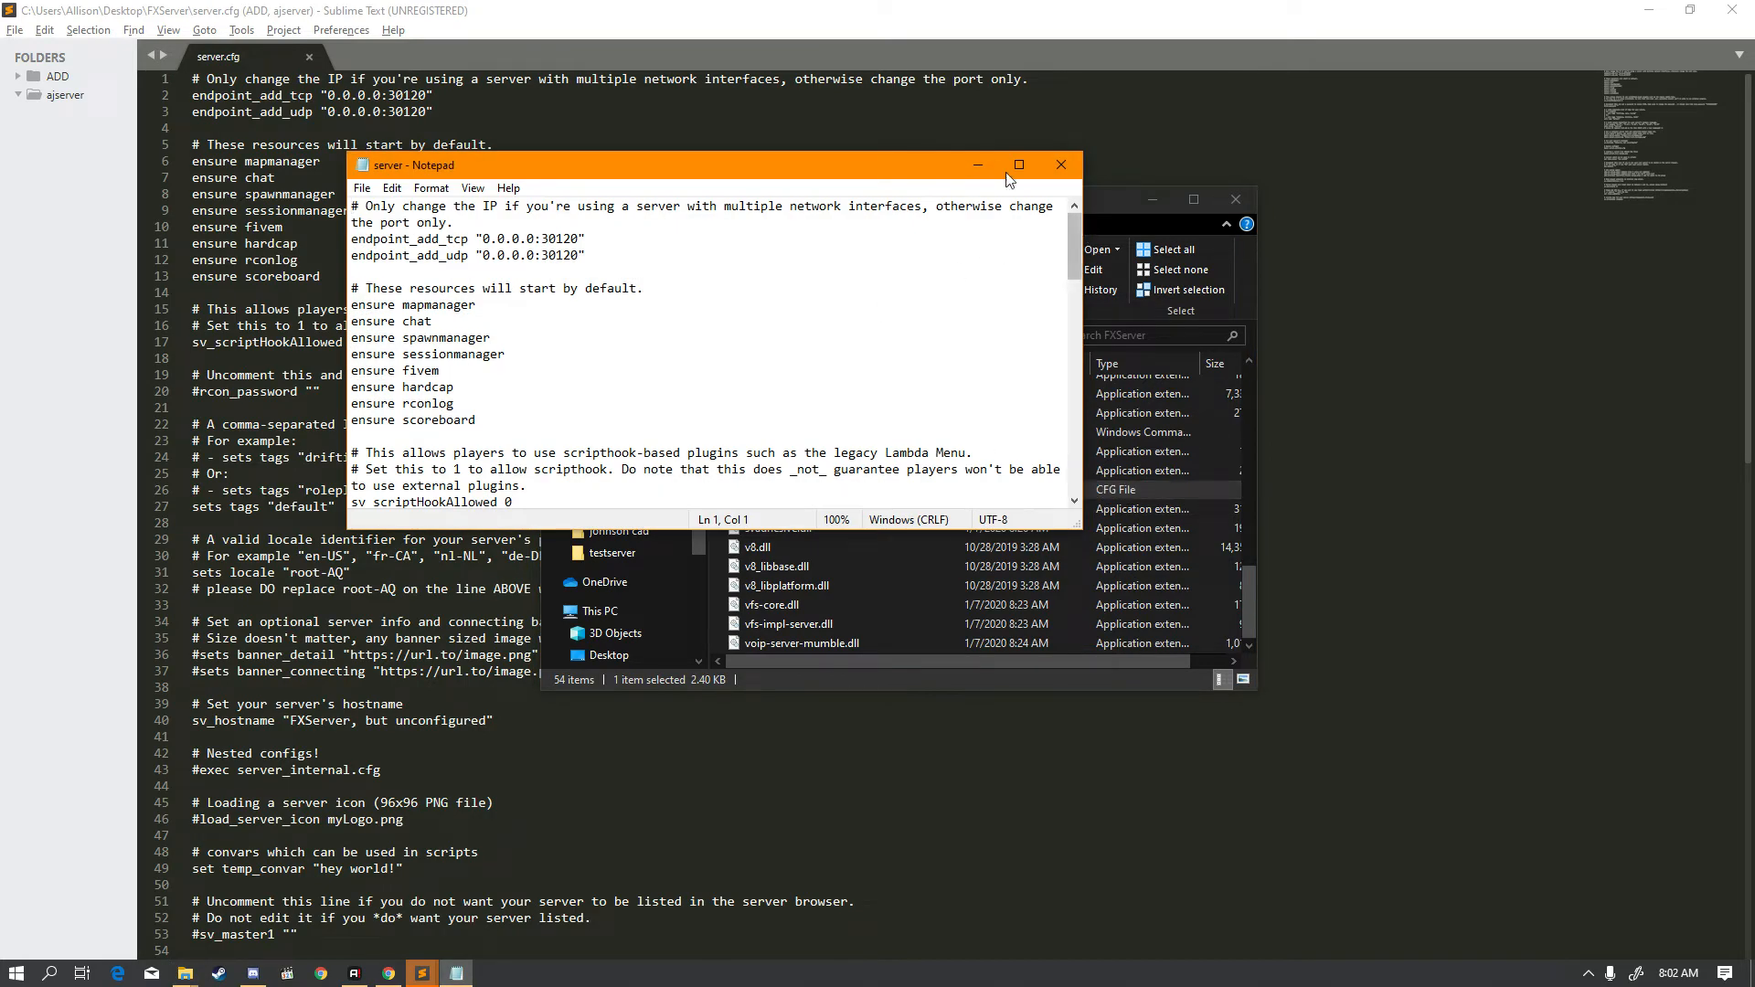
click(1061, 165)
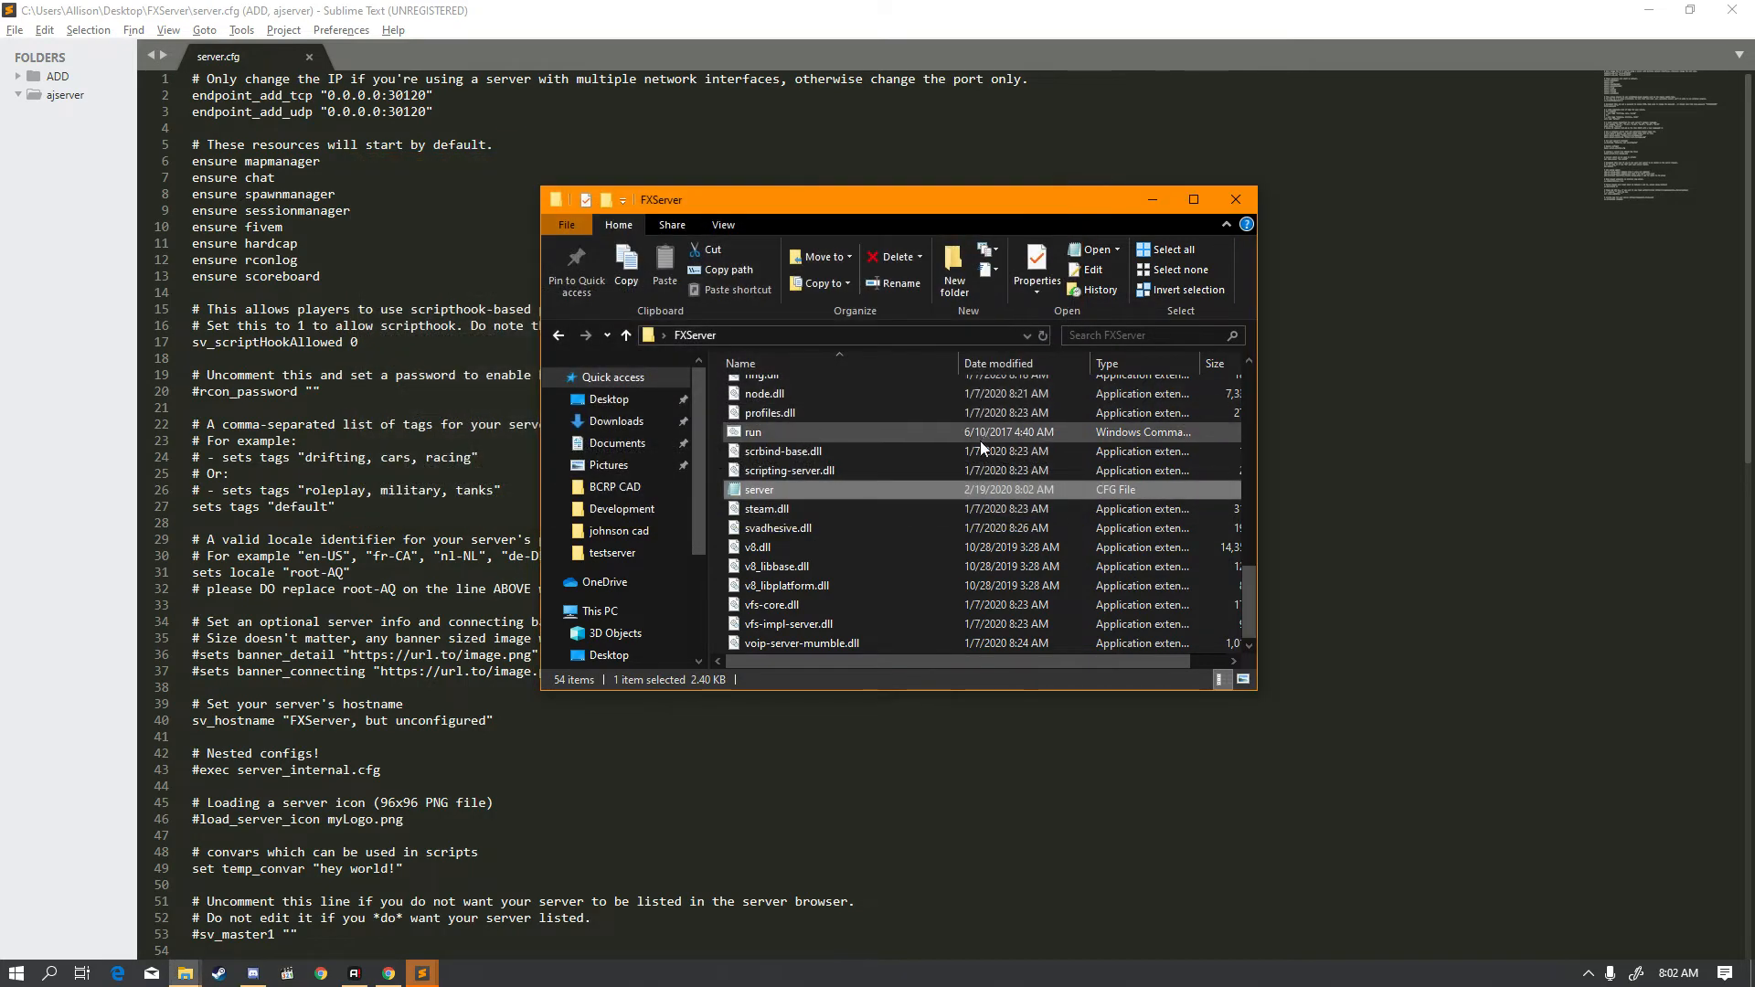
- Check the file type in the server file's properties, then close them without changes
right_click(970, 489)
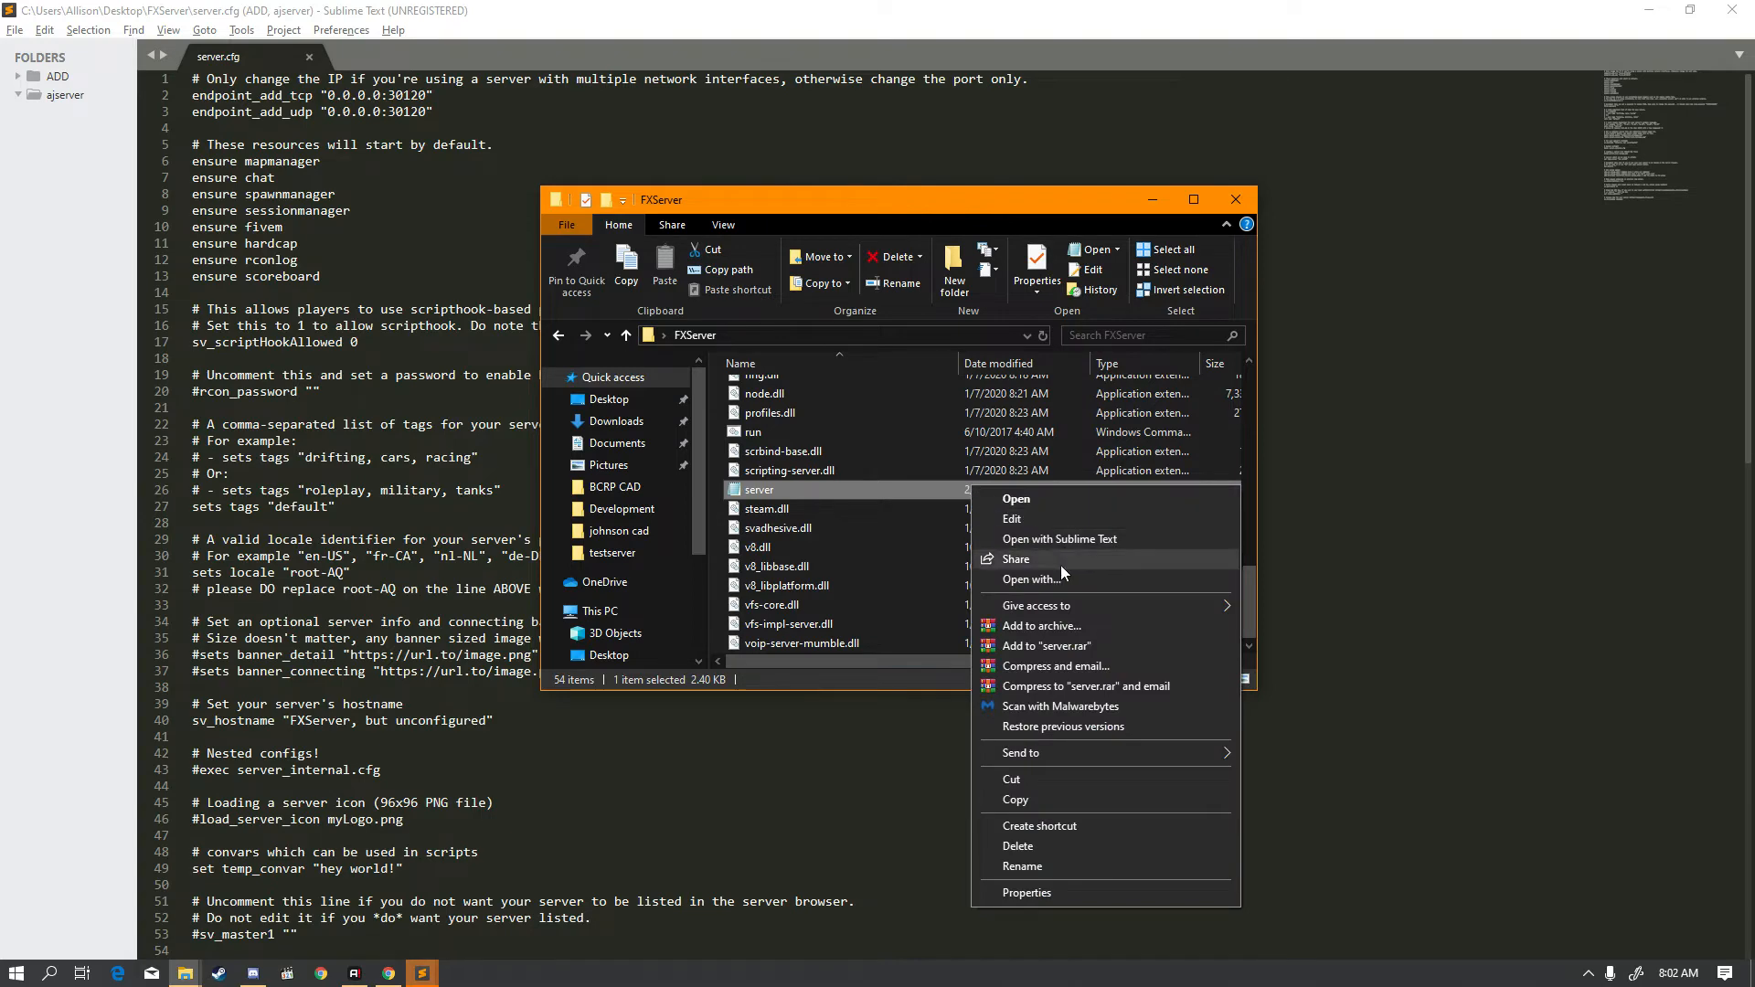
click(1059, 894)
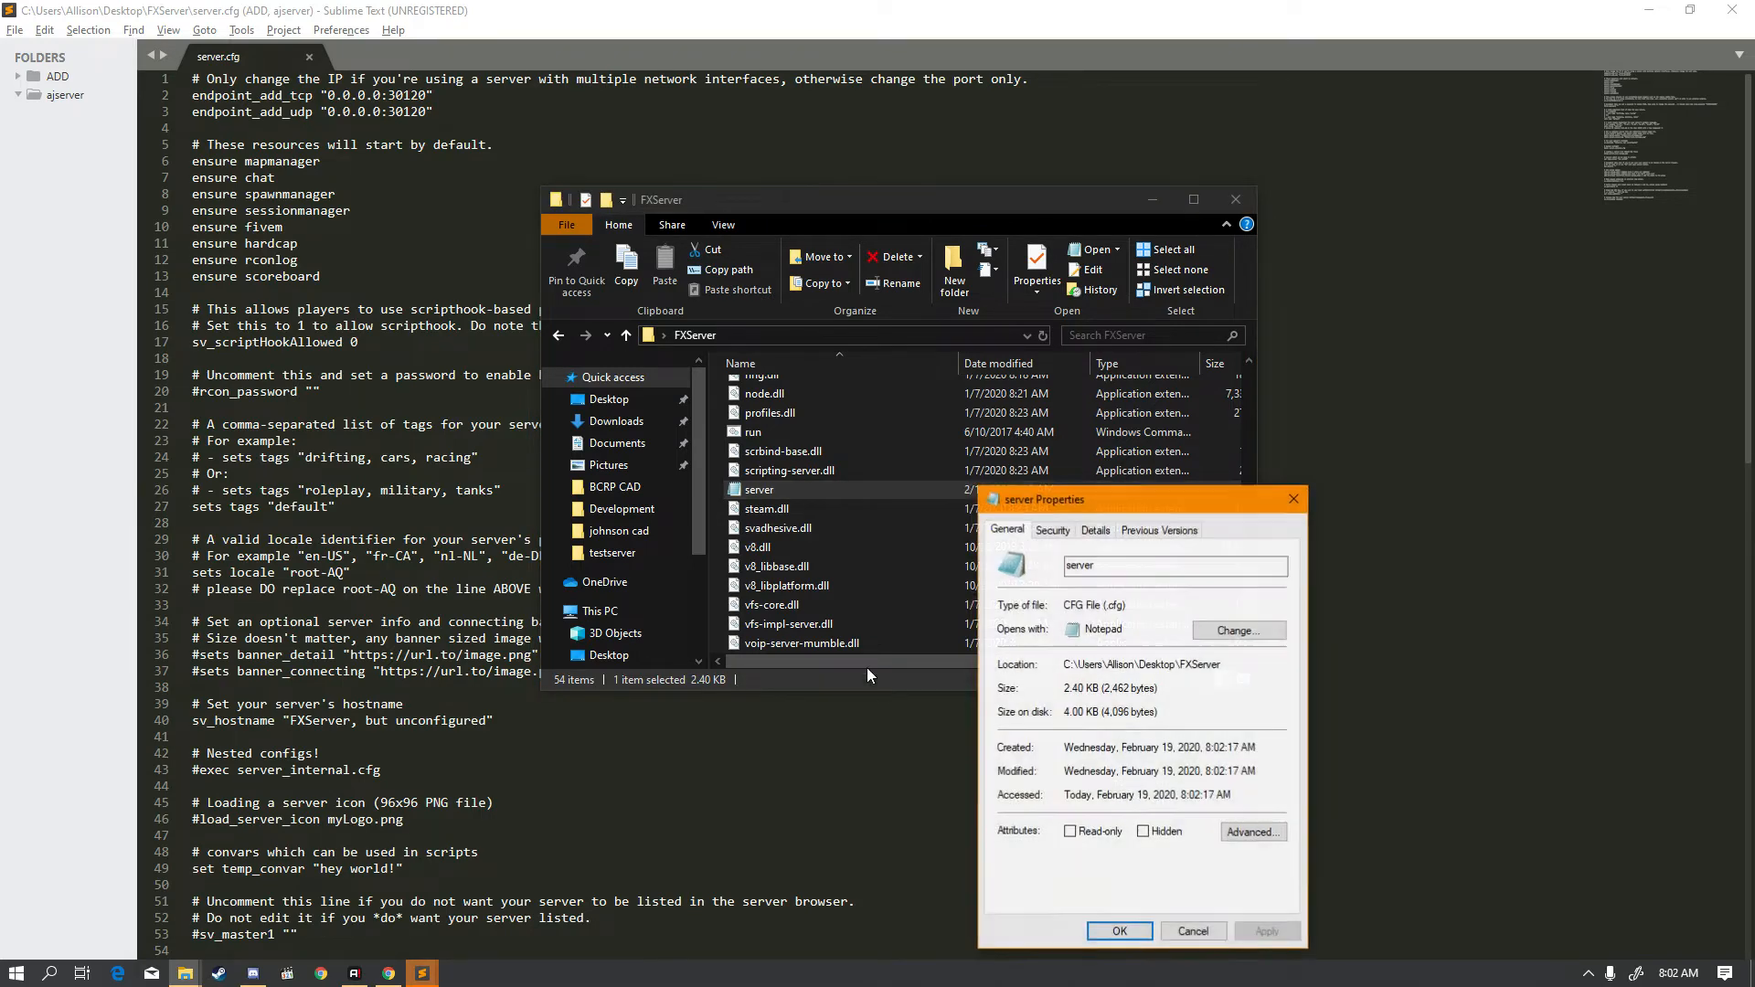
drag(1126, 499, 678, 274)
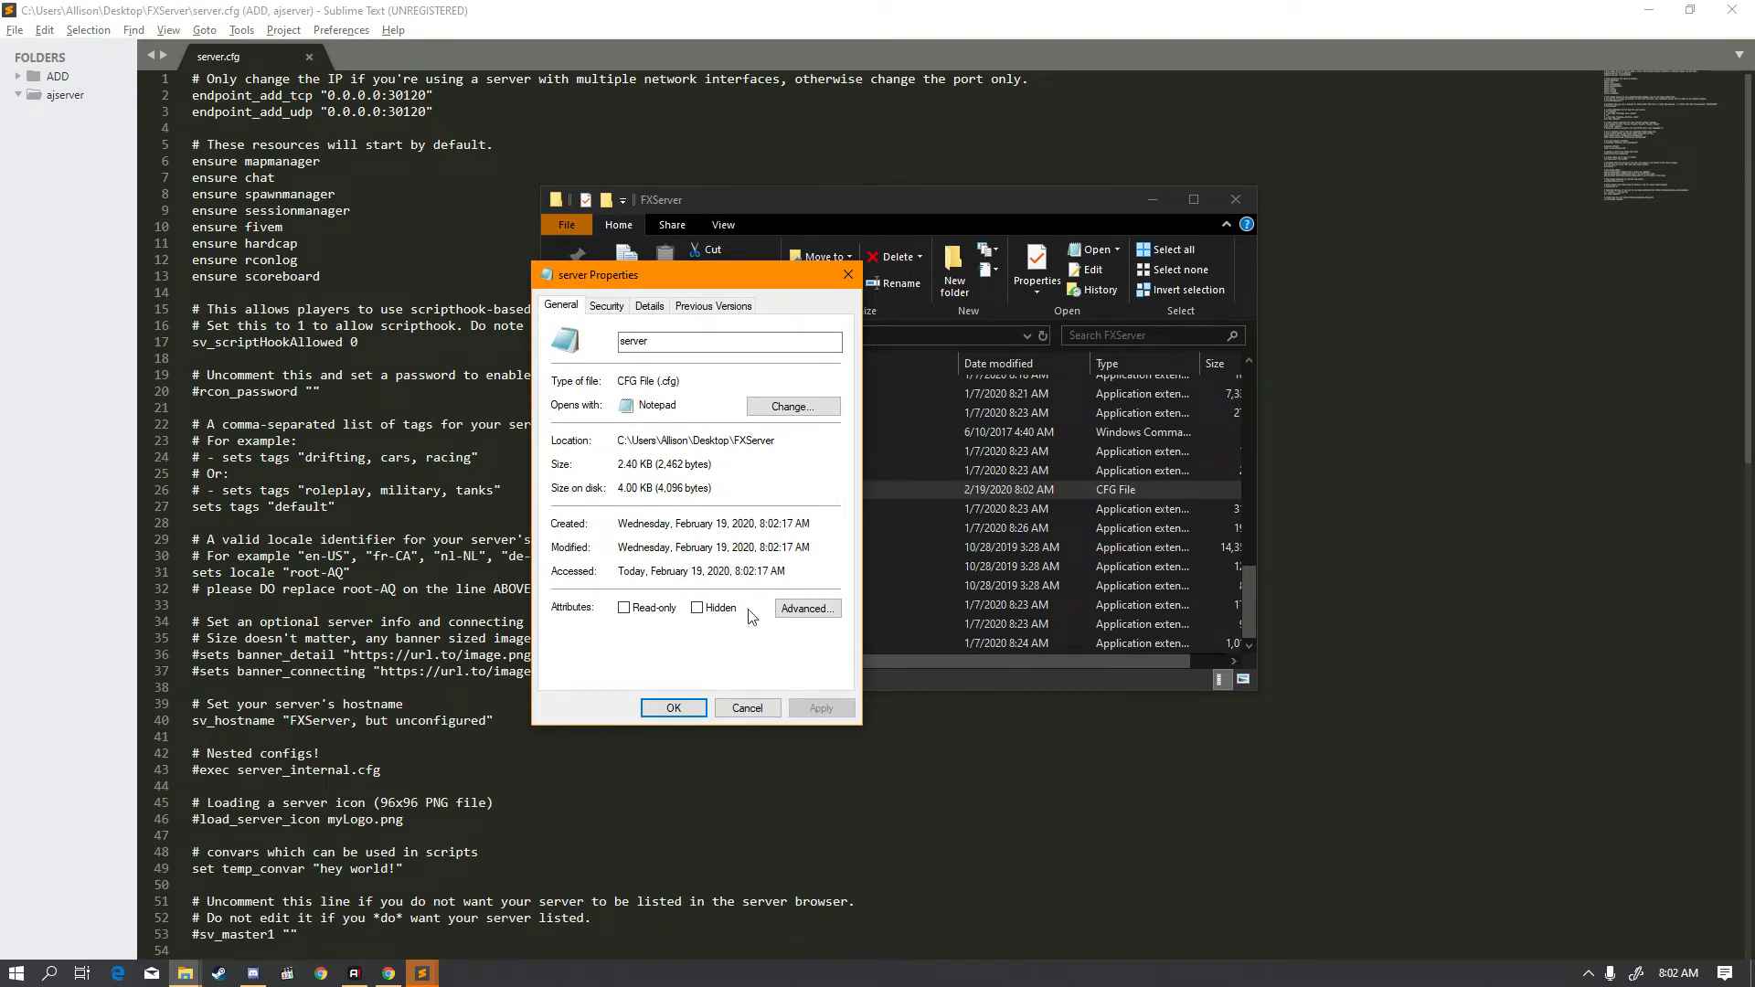
click(746, 708)
- Open the server CFG file from the FXServer folder with Sublime Text
right_click(823, 490)
click(949, 546)
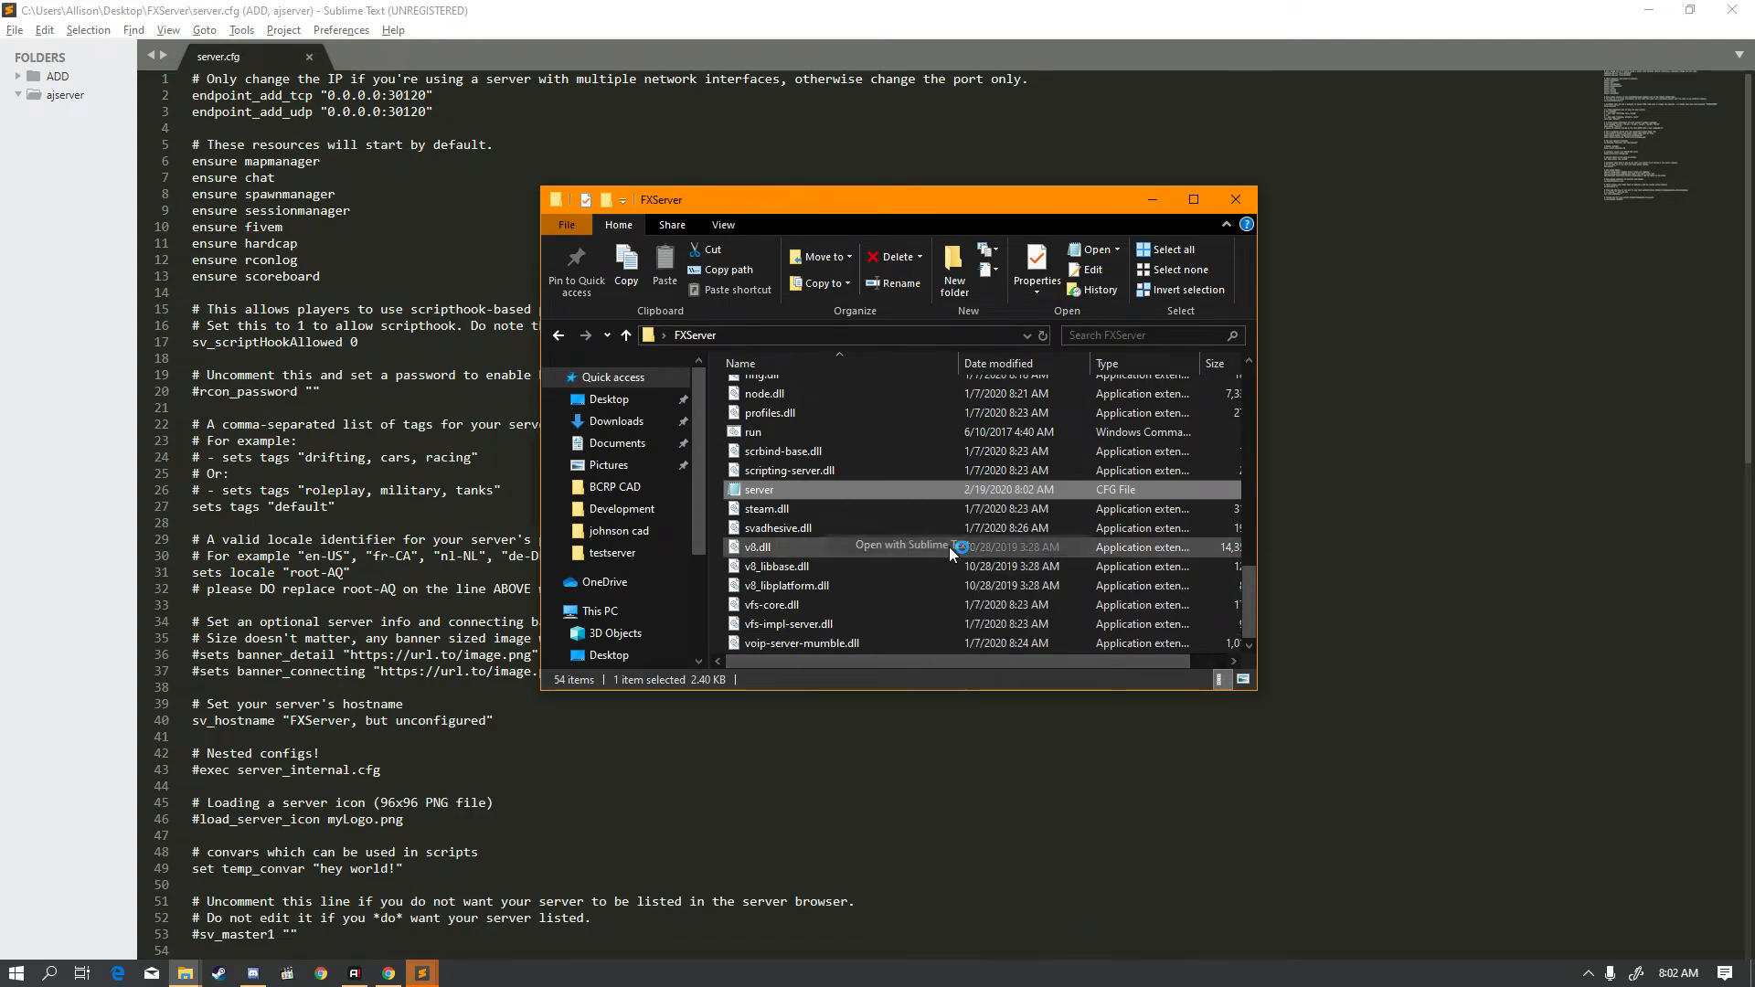
scroll(427, 185, down, 2)
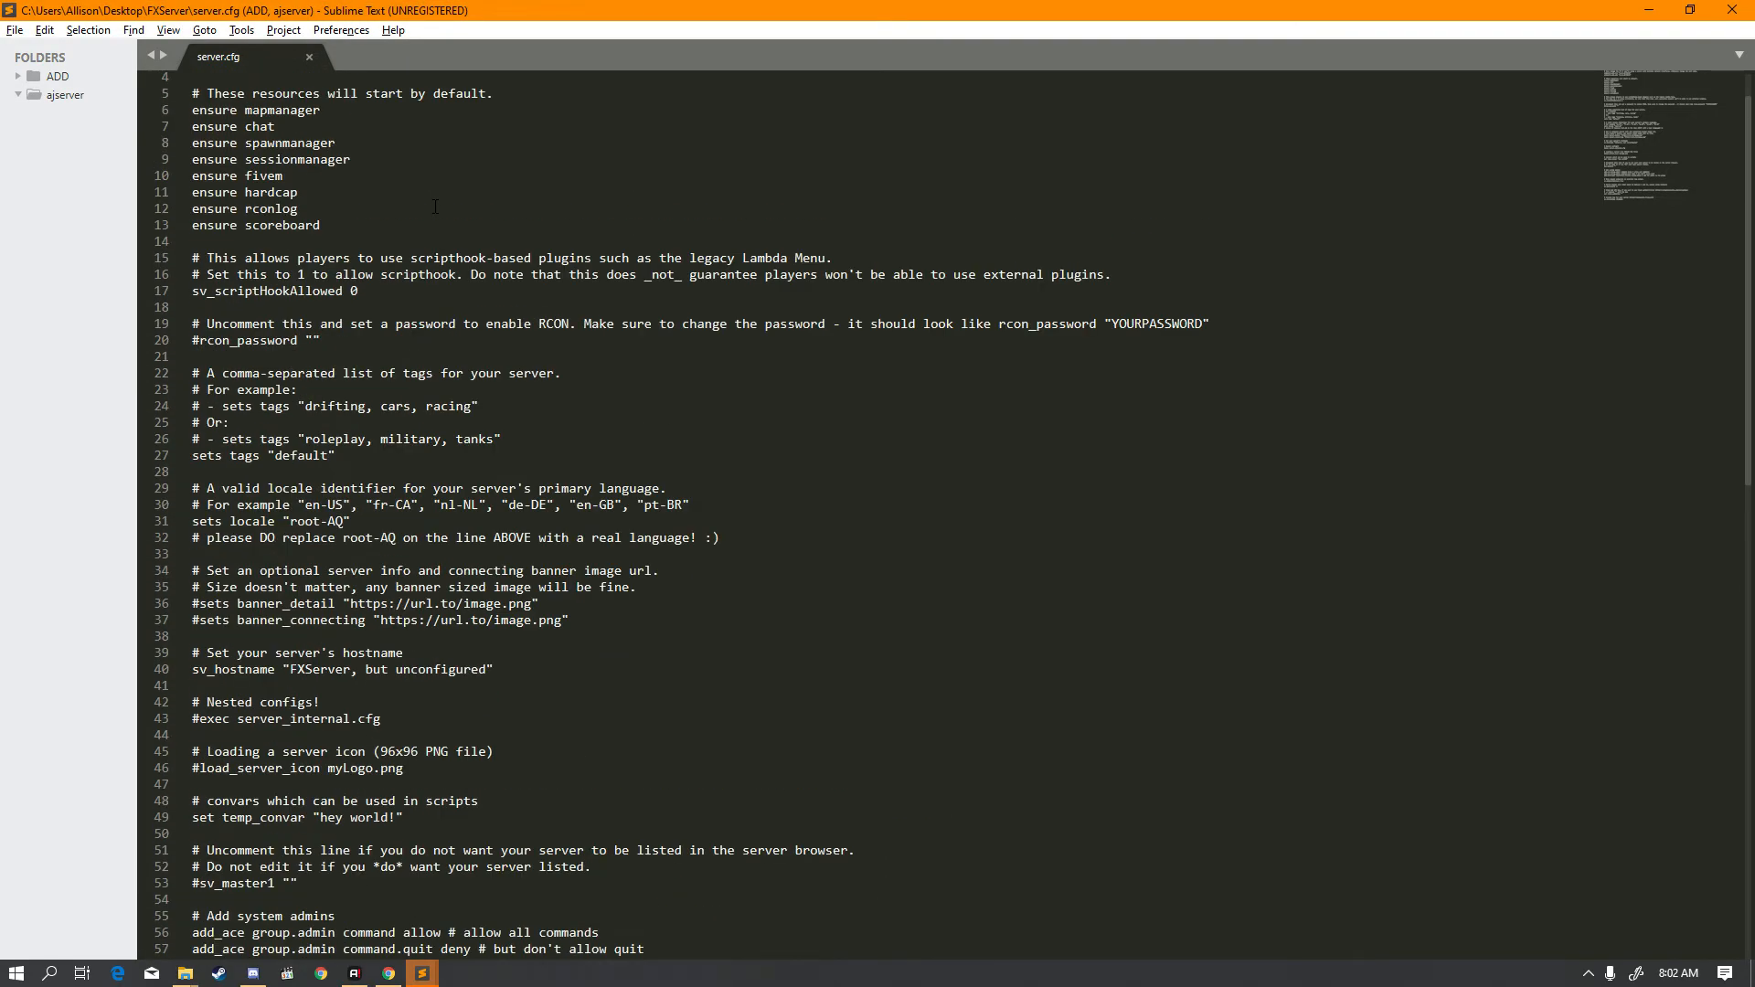
scroll(435, 207, up, 2)
- Examine the port numbers in the endpoint_add_tcp and endpoint_add_udp lines of server.cfg
click(395, 107)
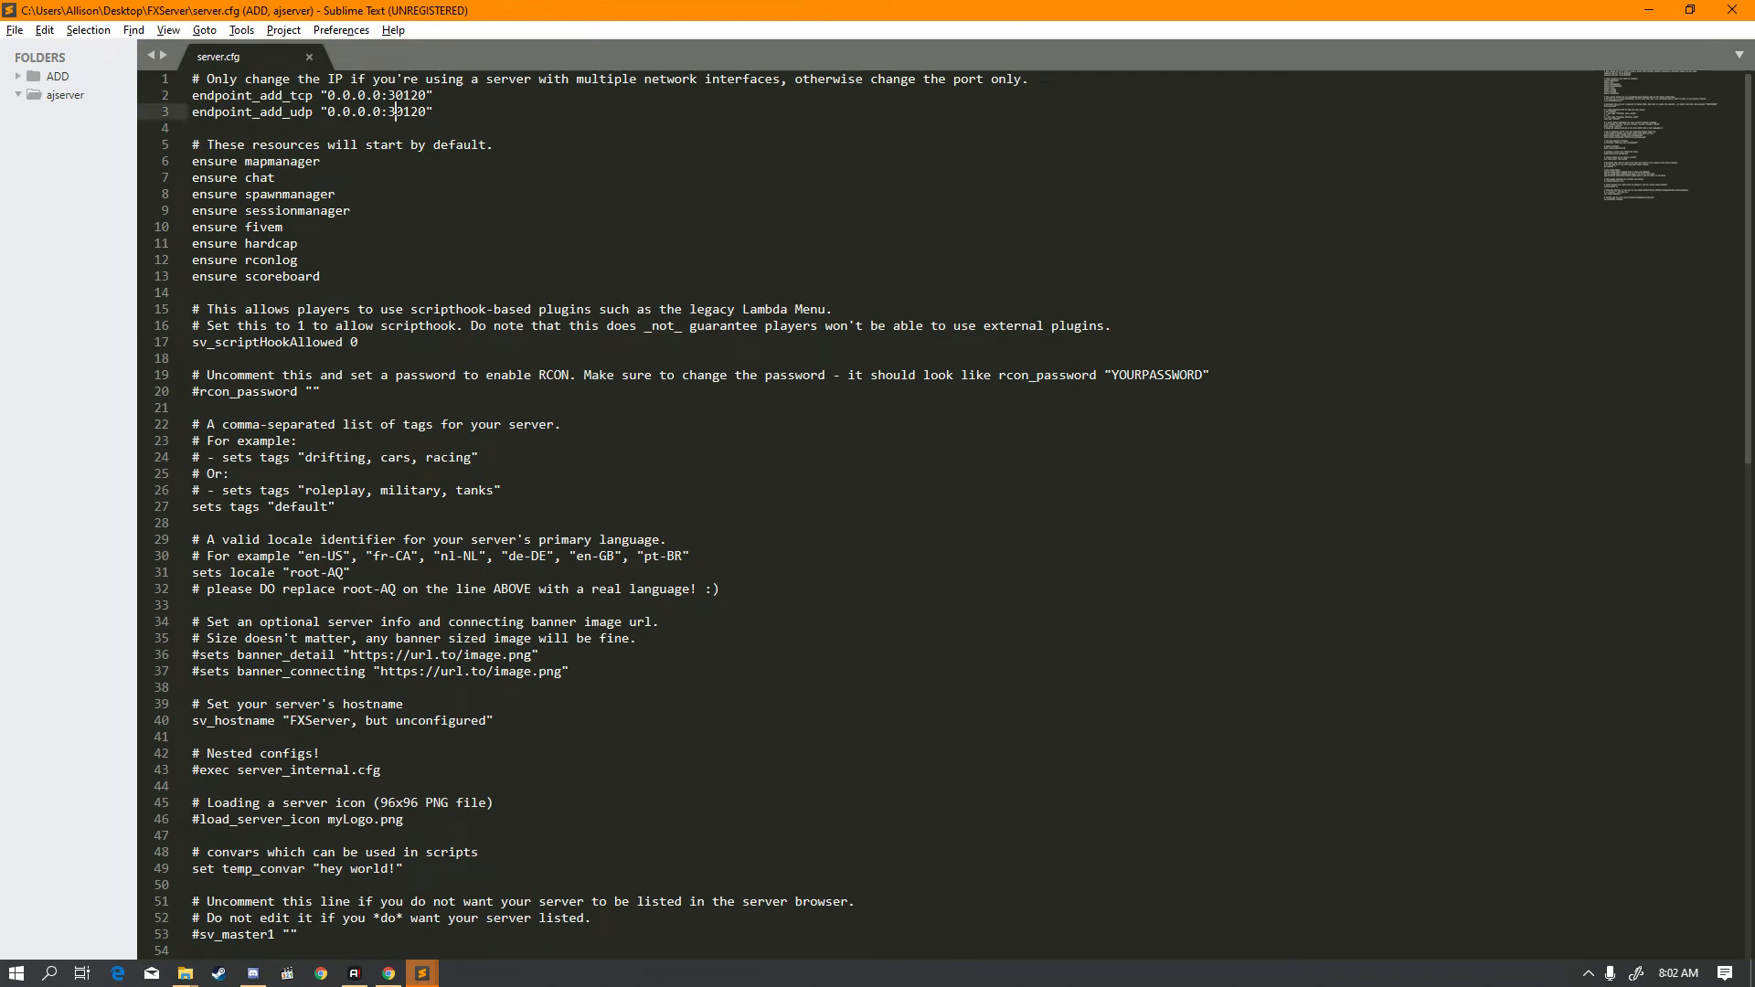
click(457, 127)
scroll(623, 260, down, 6)
scroll(623, 260, up, 6)
double_click(406, 111)
double_click(407, 97)
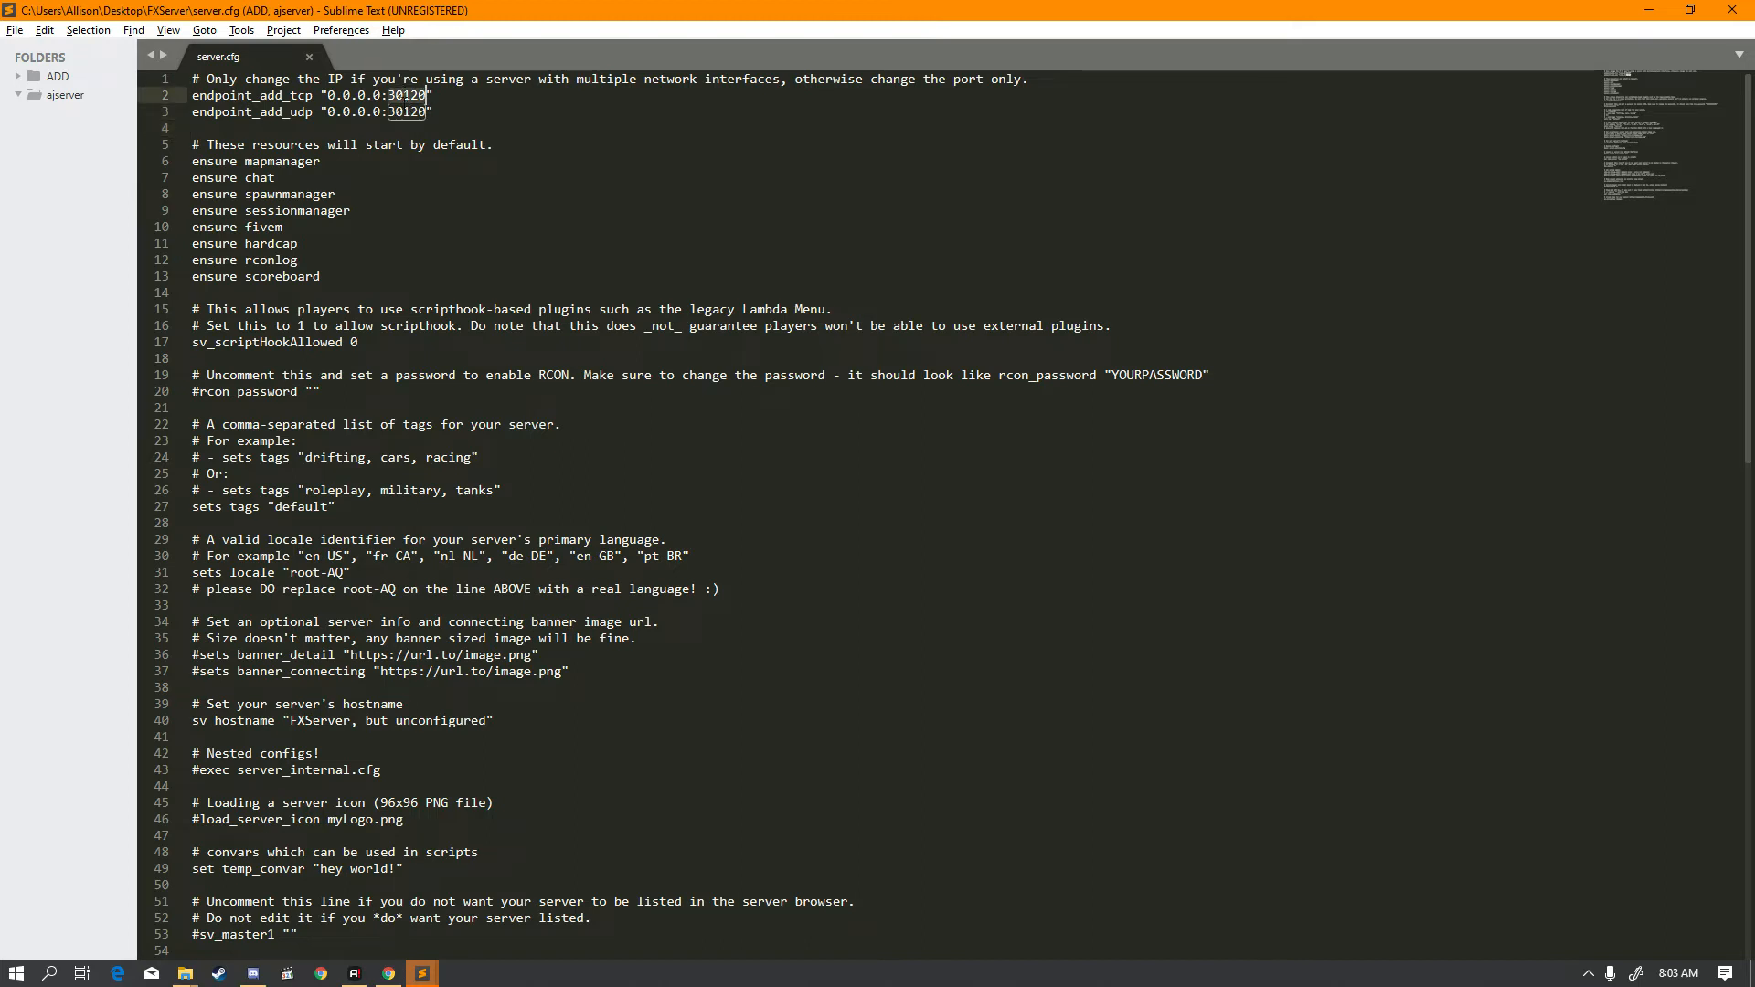
click(400, 125)
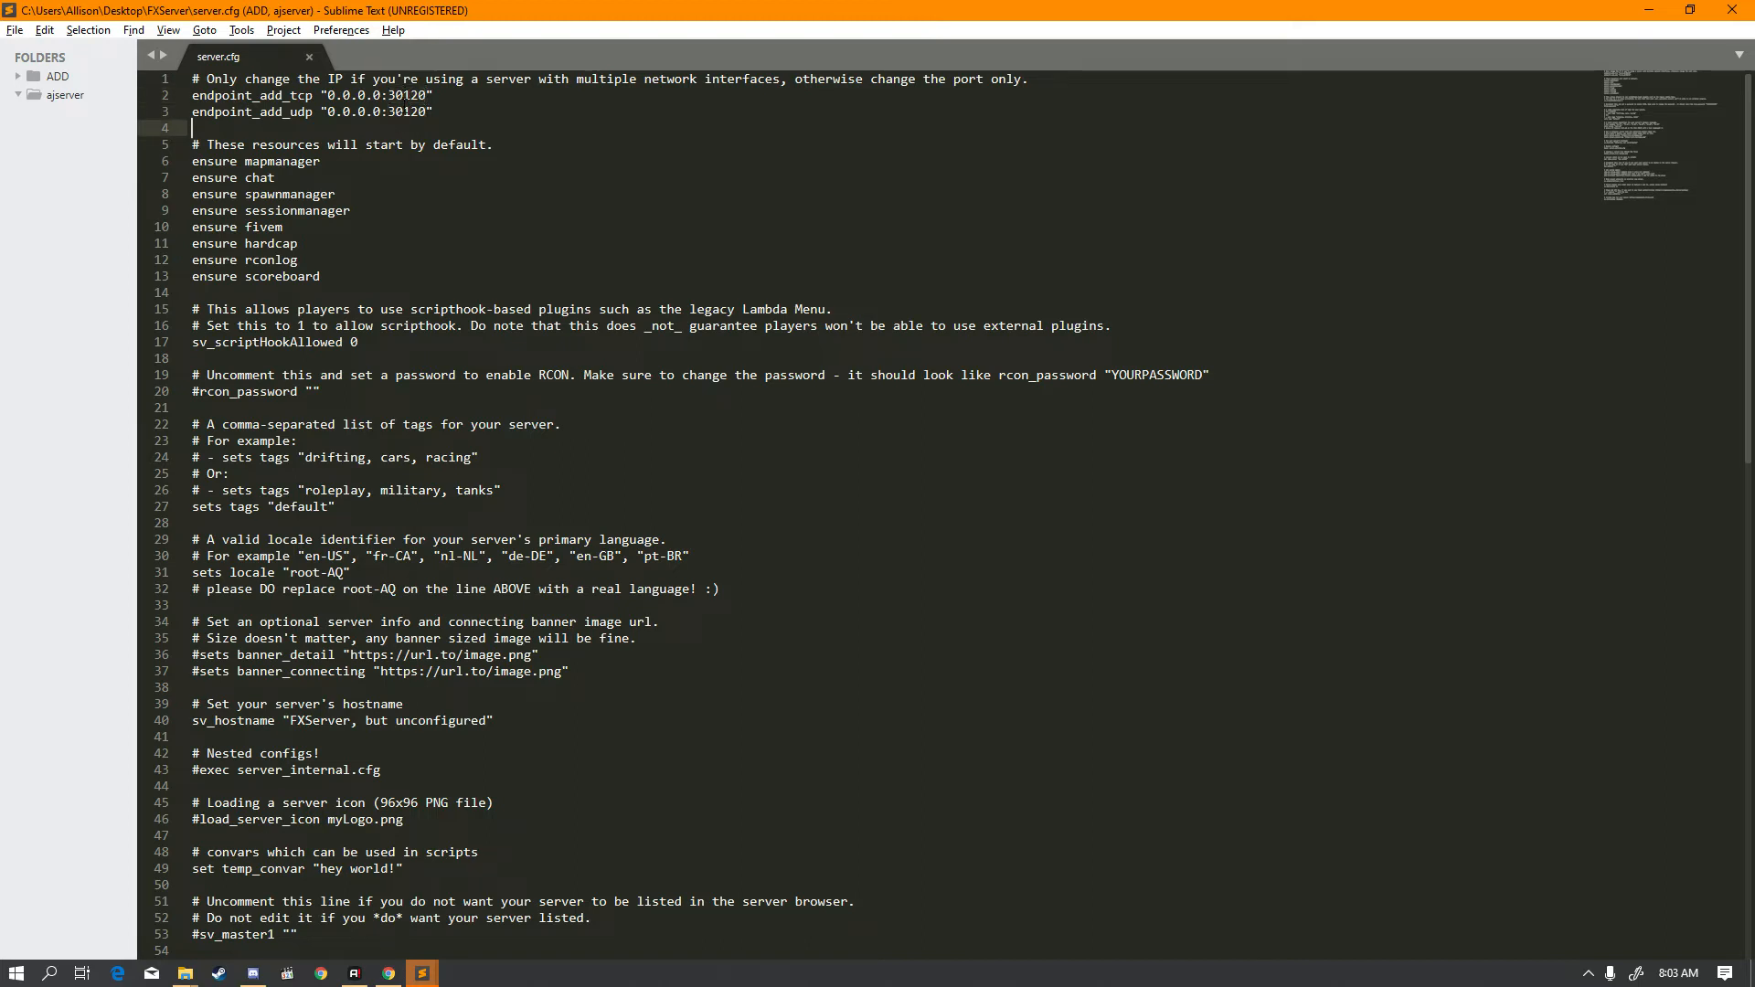
click(403, 112)
click(410, 95)
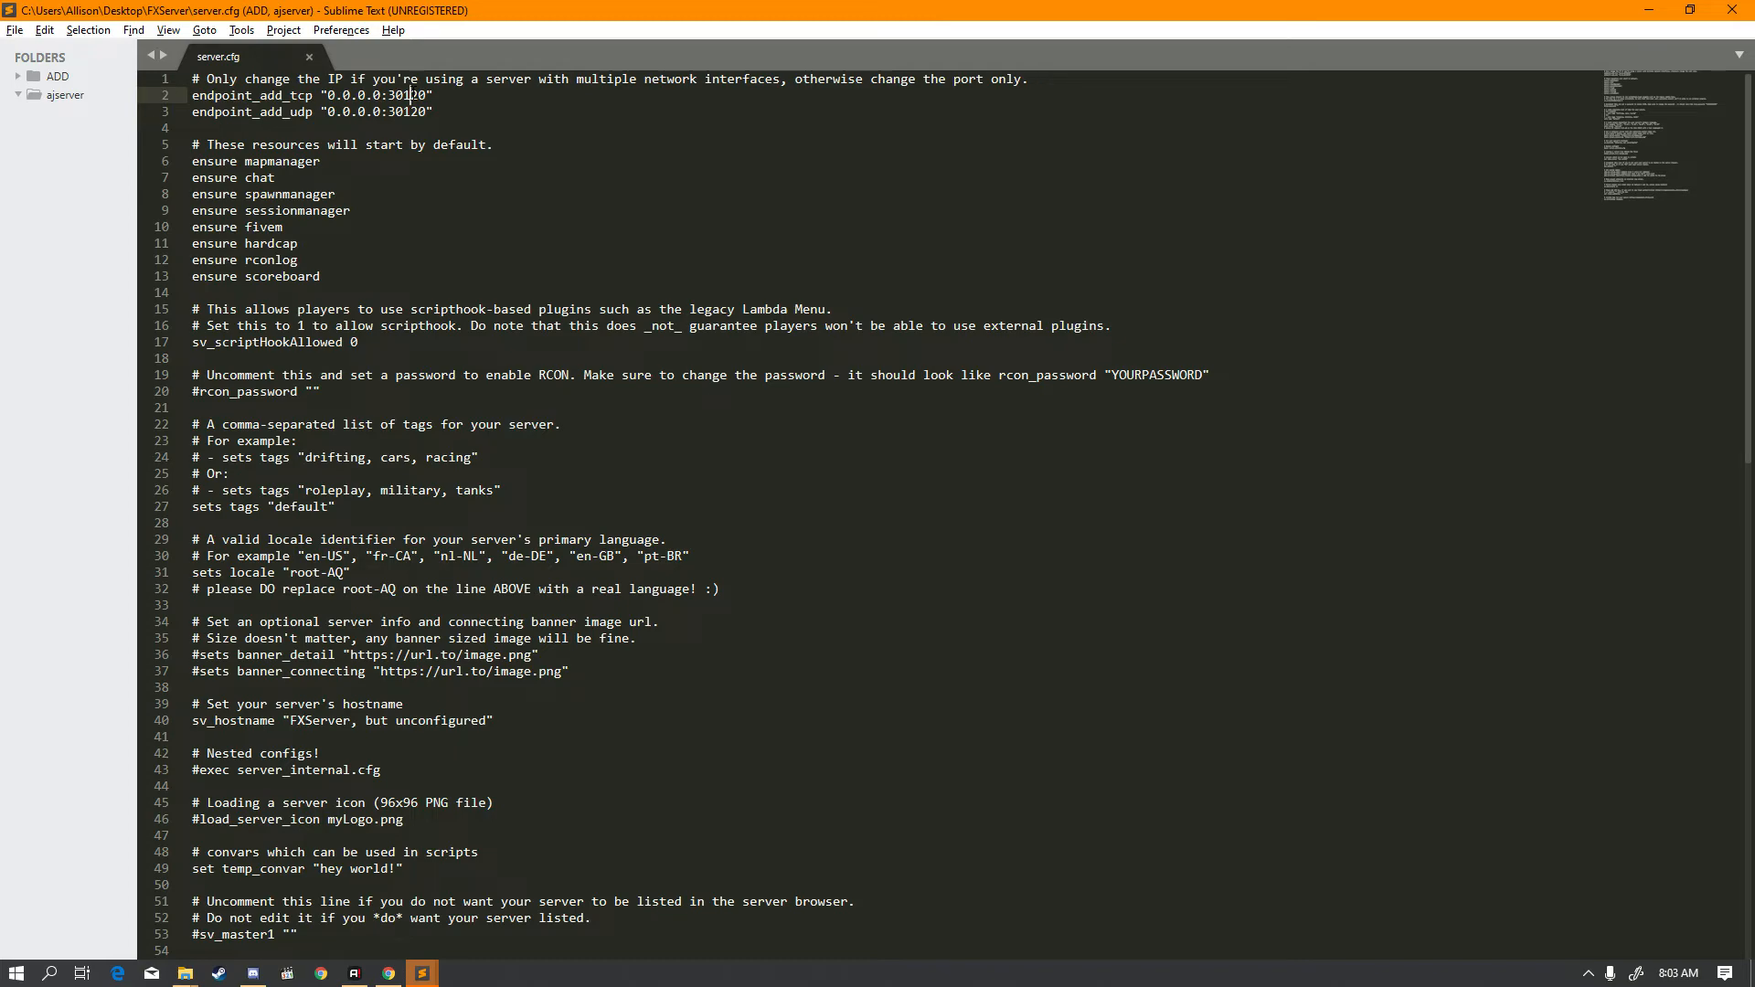
- Search Windows for "firewall", open Windows Defender Firewall and bring up its advanced security settings
key(super)
text(firewall)
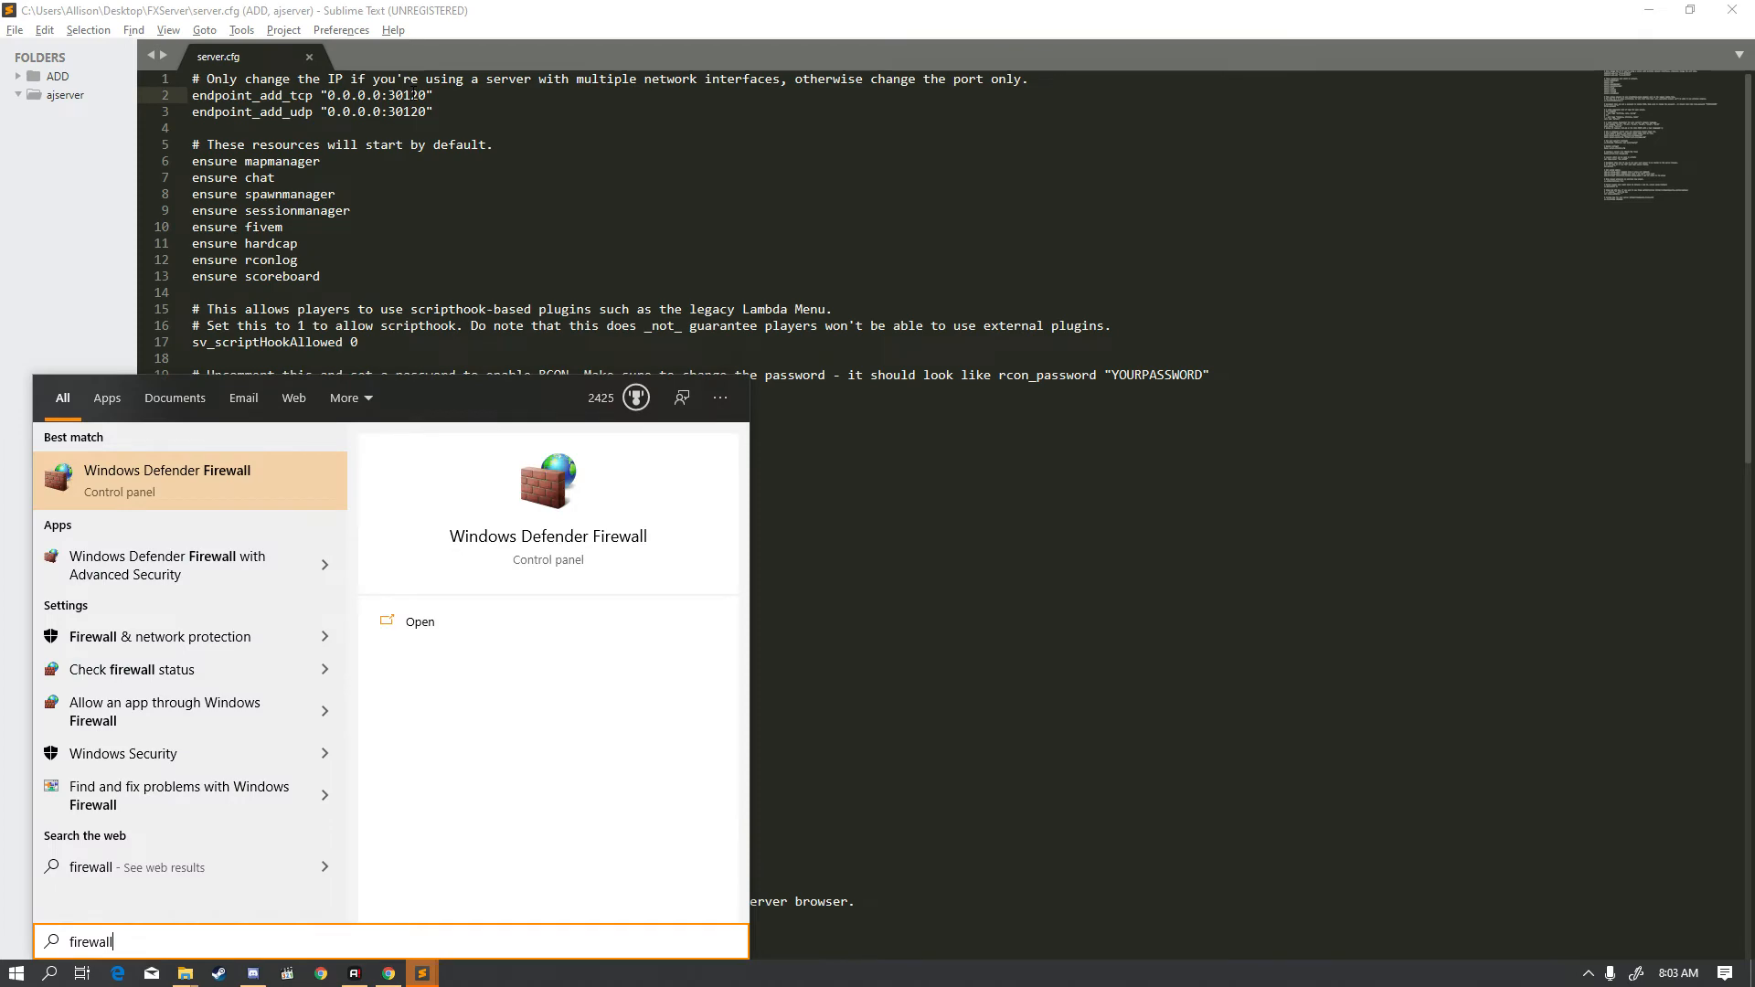
key(Return)
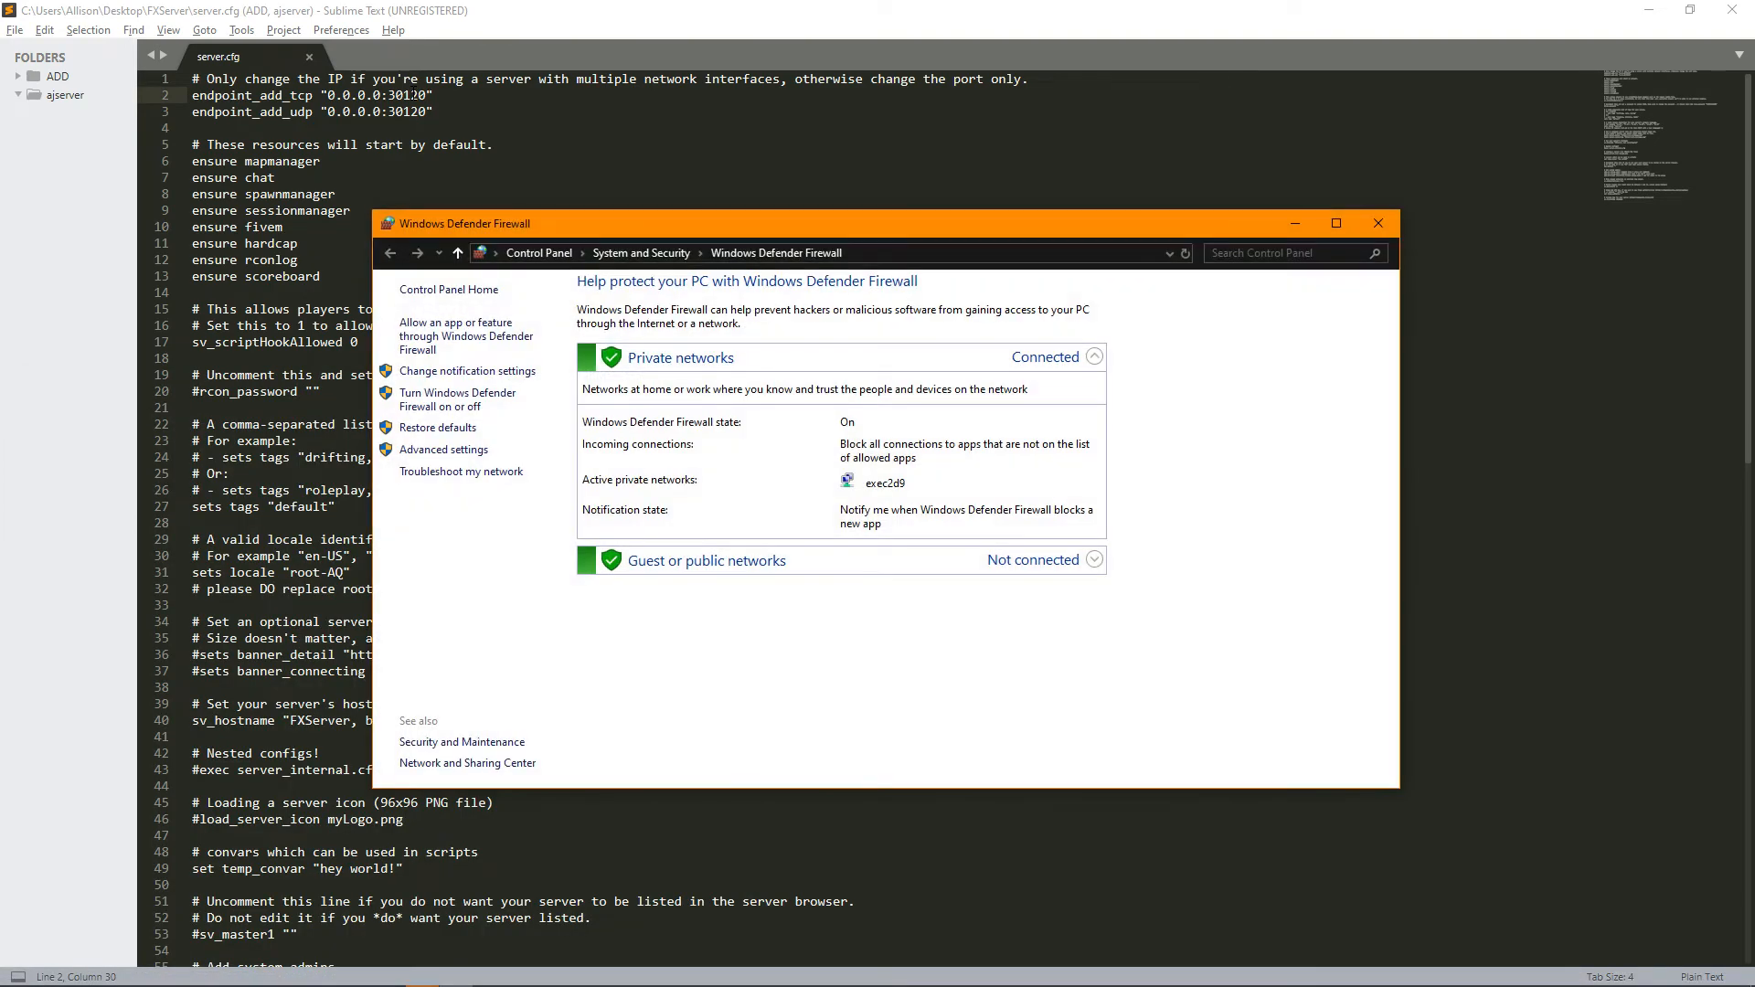
click(473, 449)
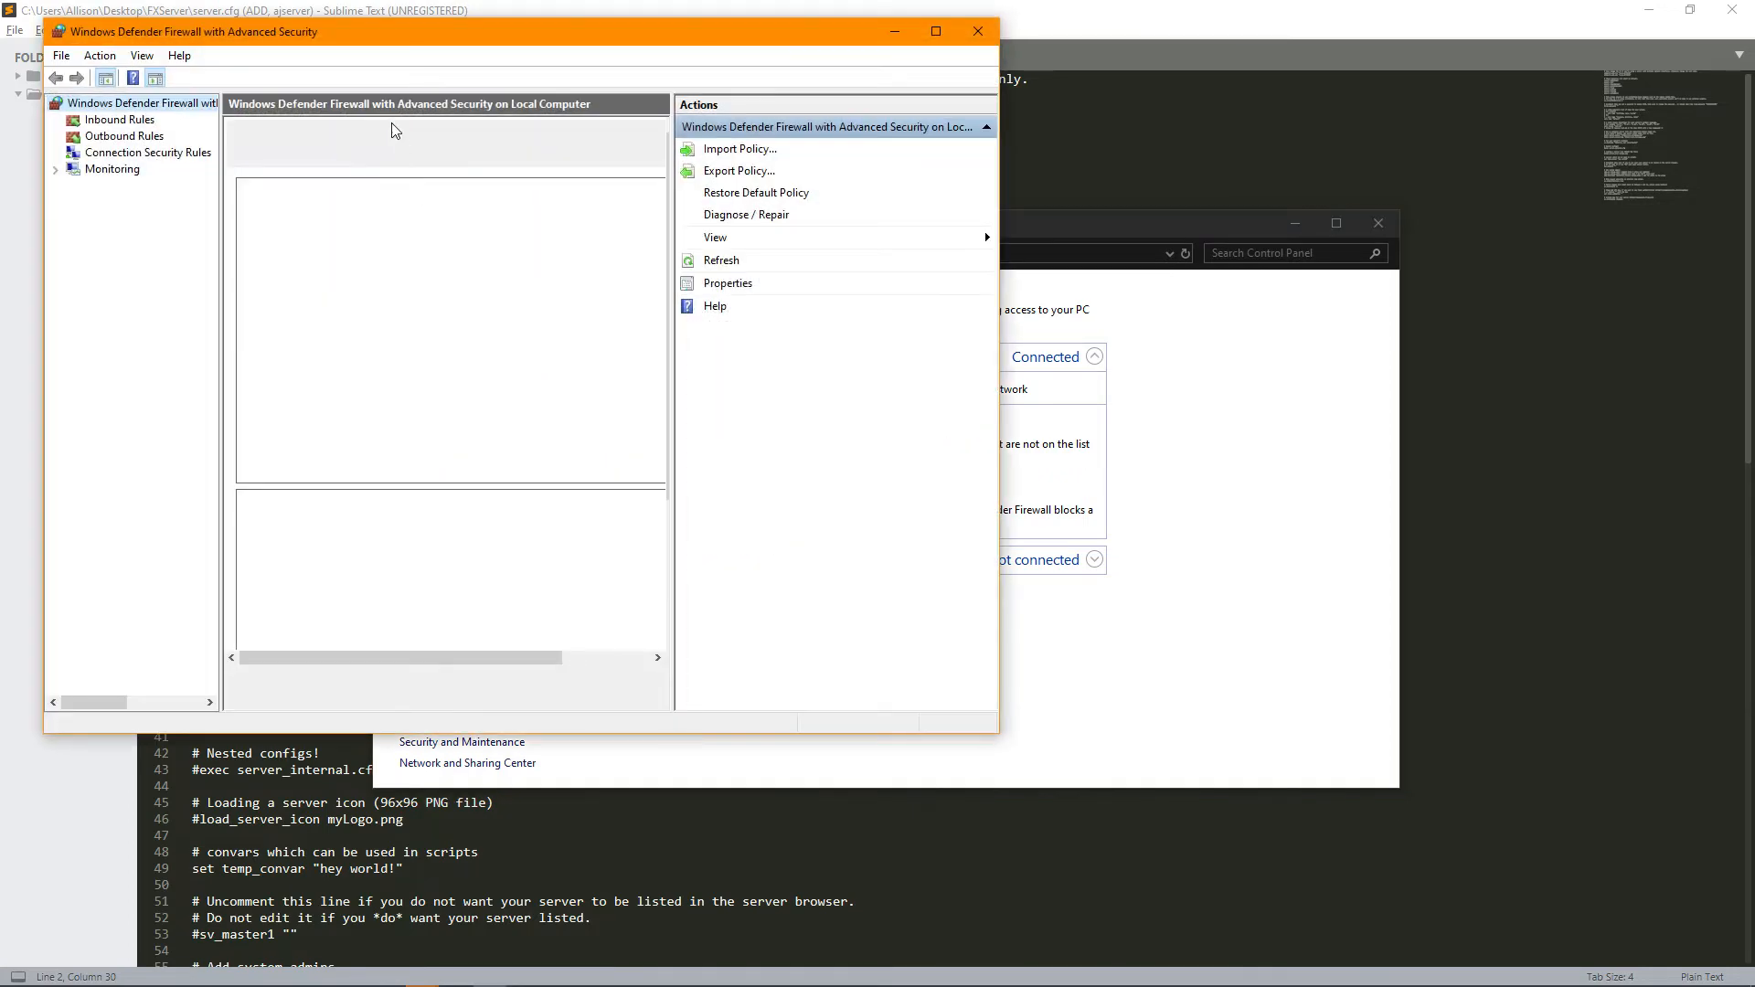
drag(394, 40, 719, 172)
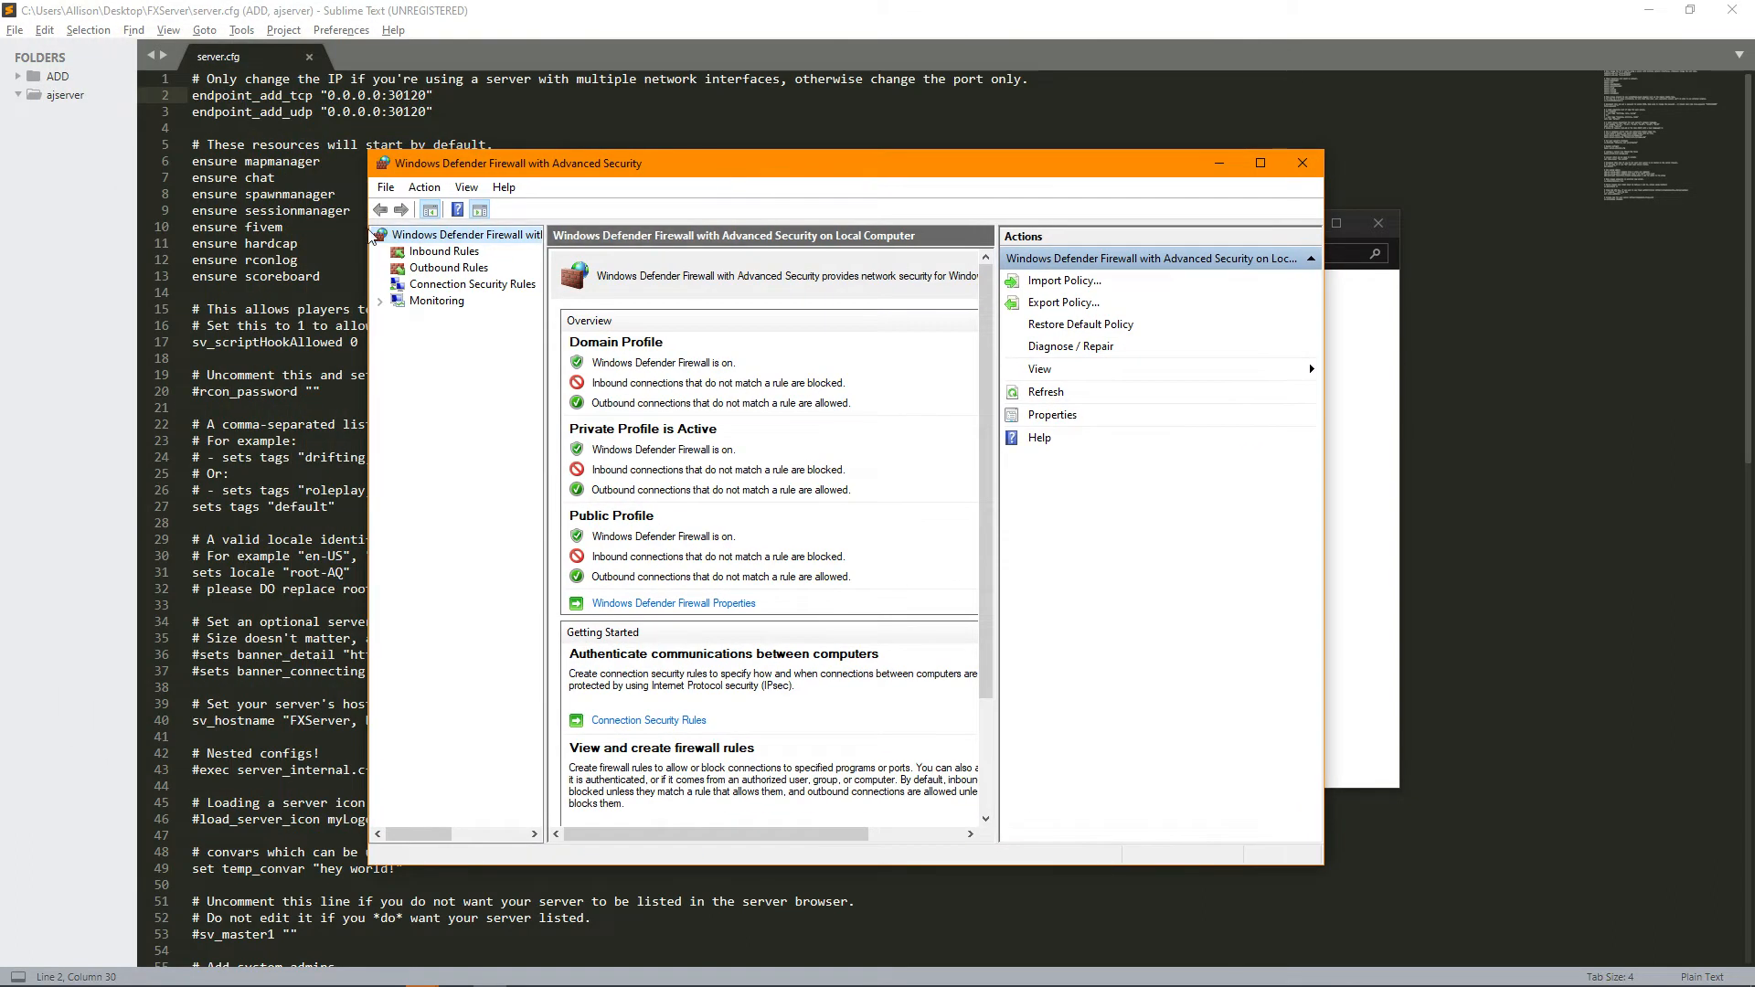
- Create an inbound port rule for TCP on specific local port 45455, keeping the default action and profiles, named "5m yt test"
click(443, 251)
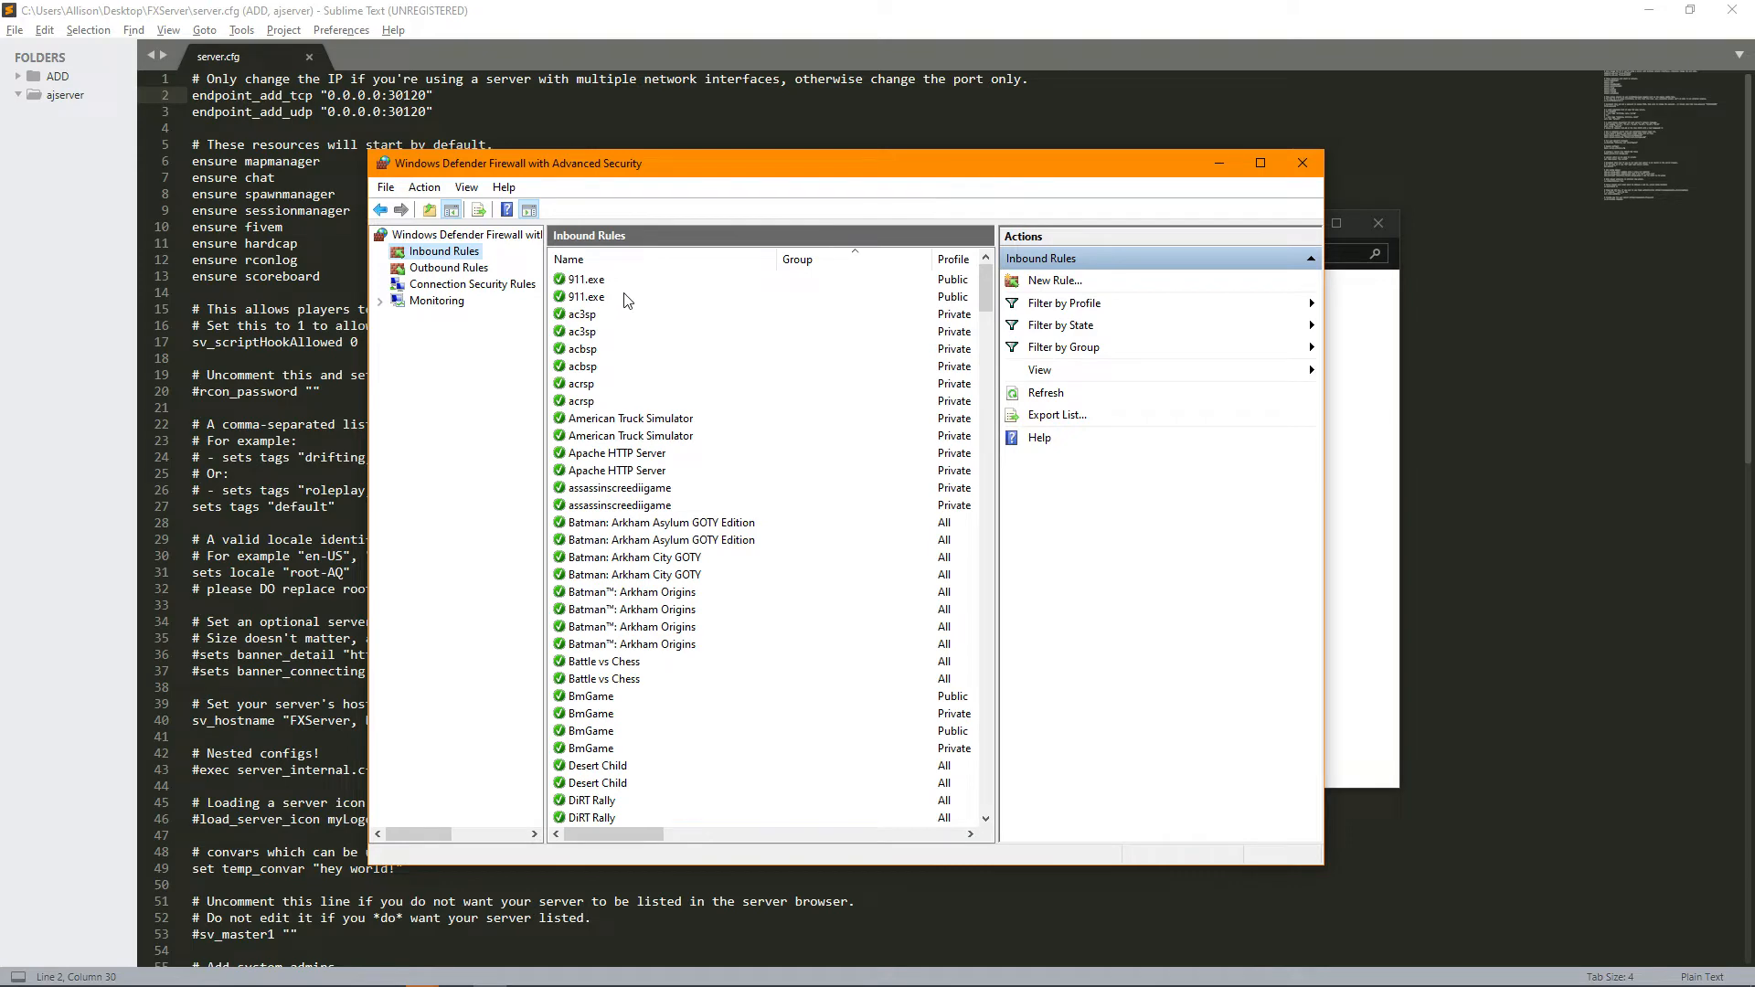
click(1075, 284)
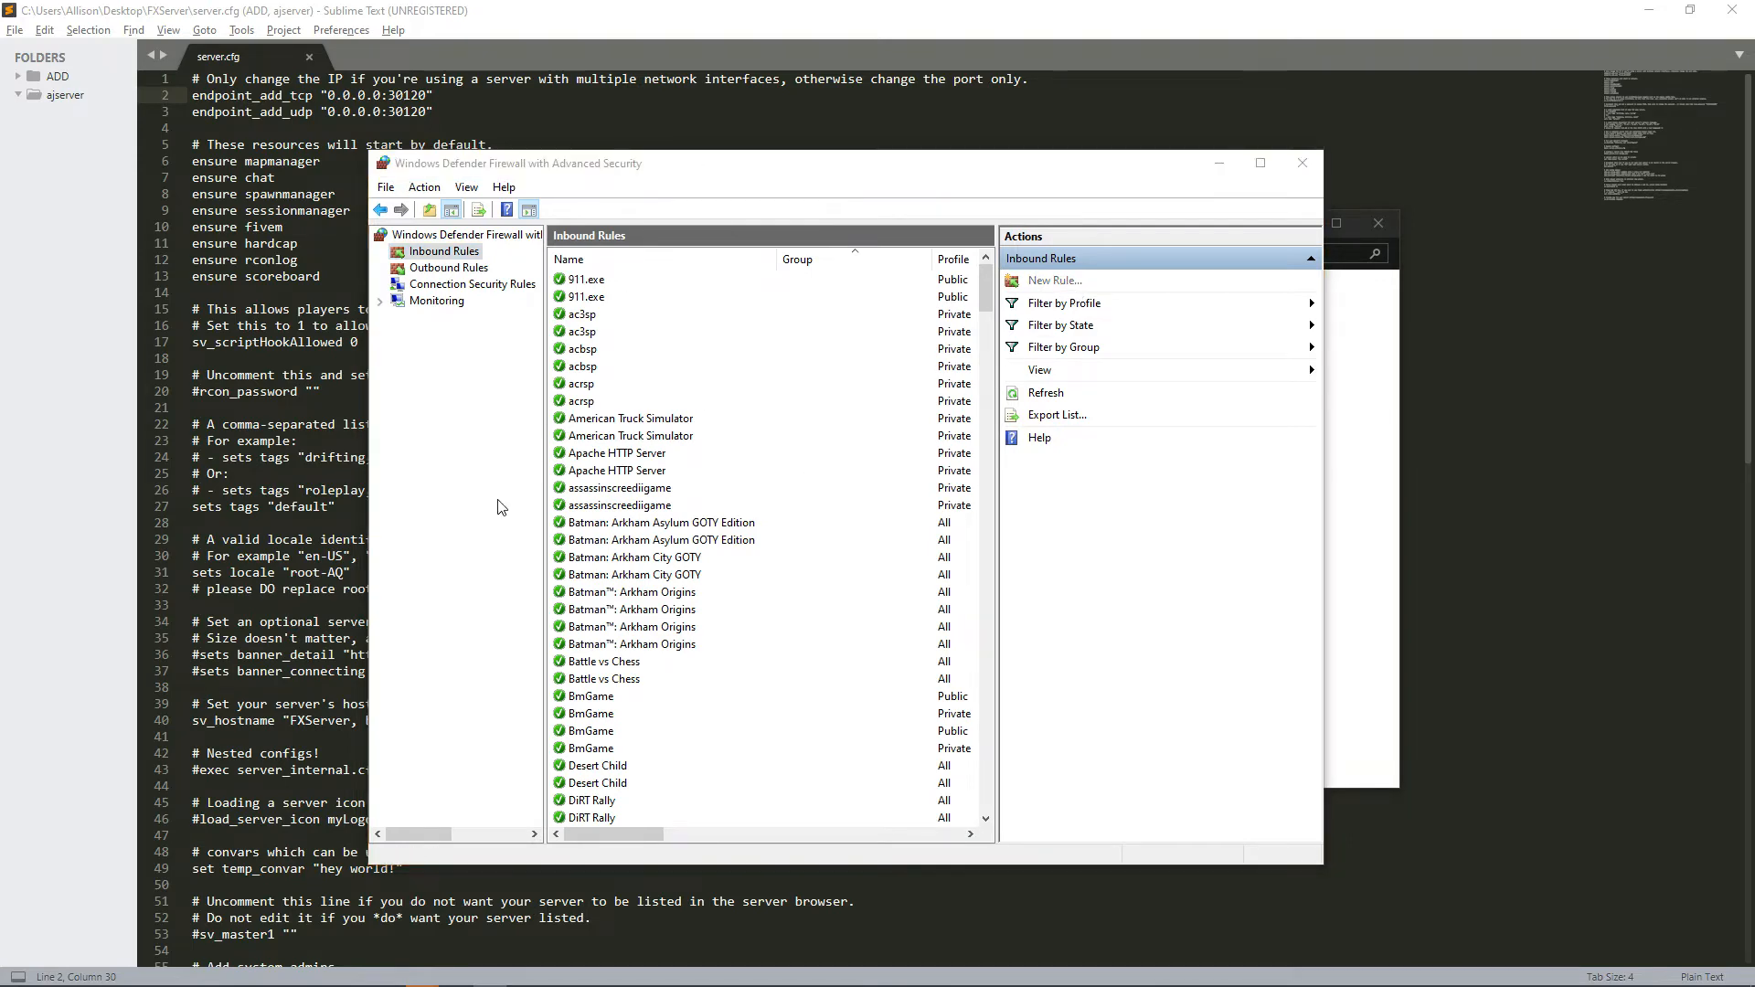
click(455, 441)
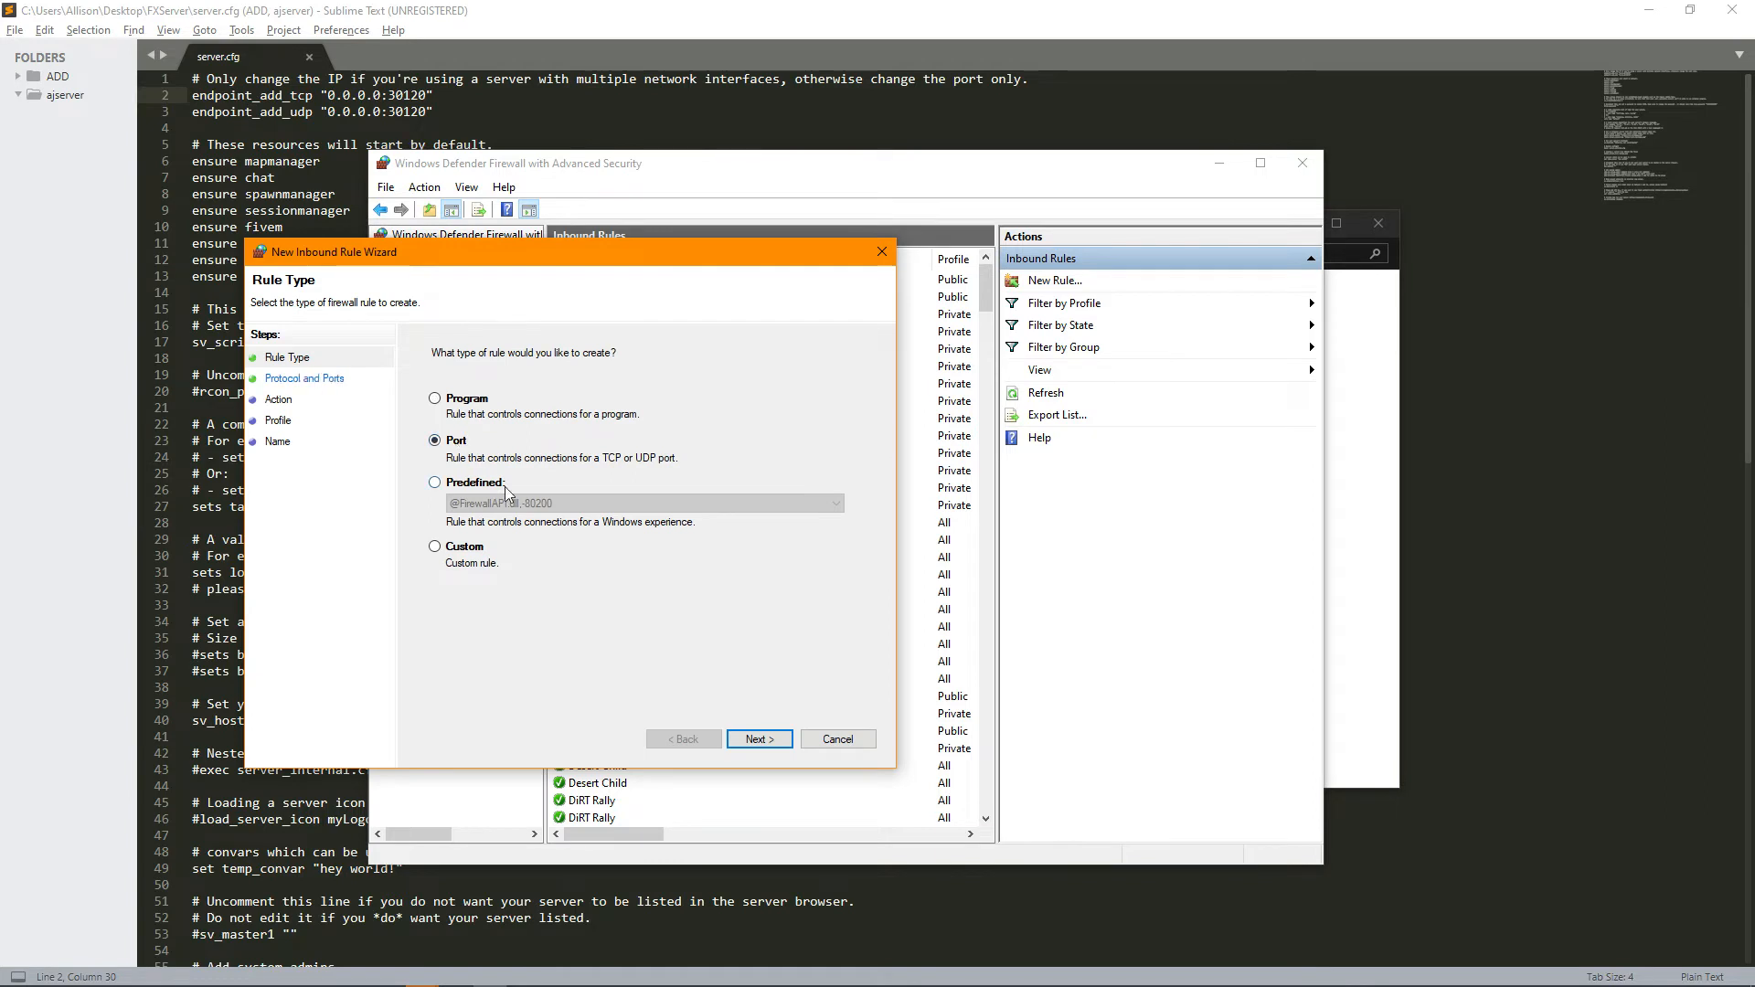
click(773, 745)
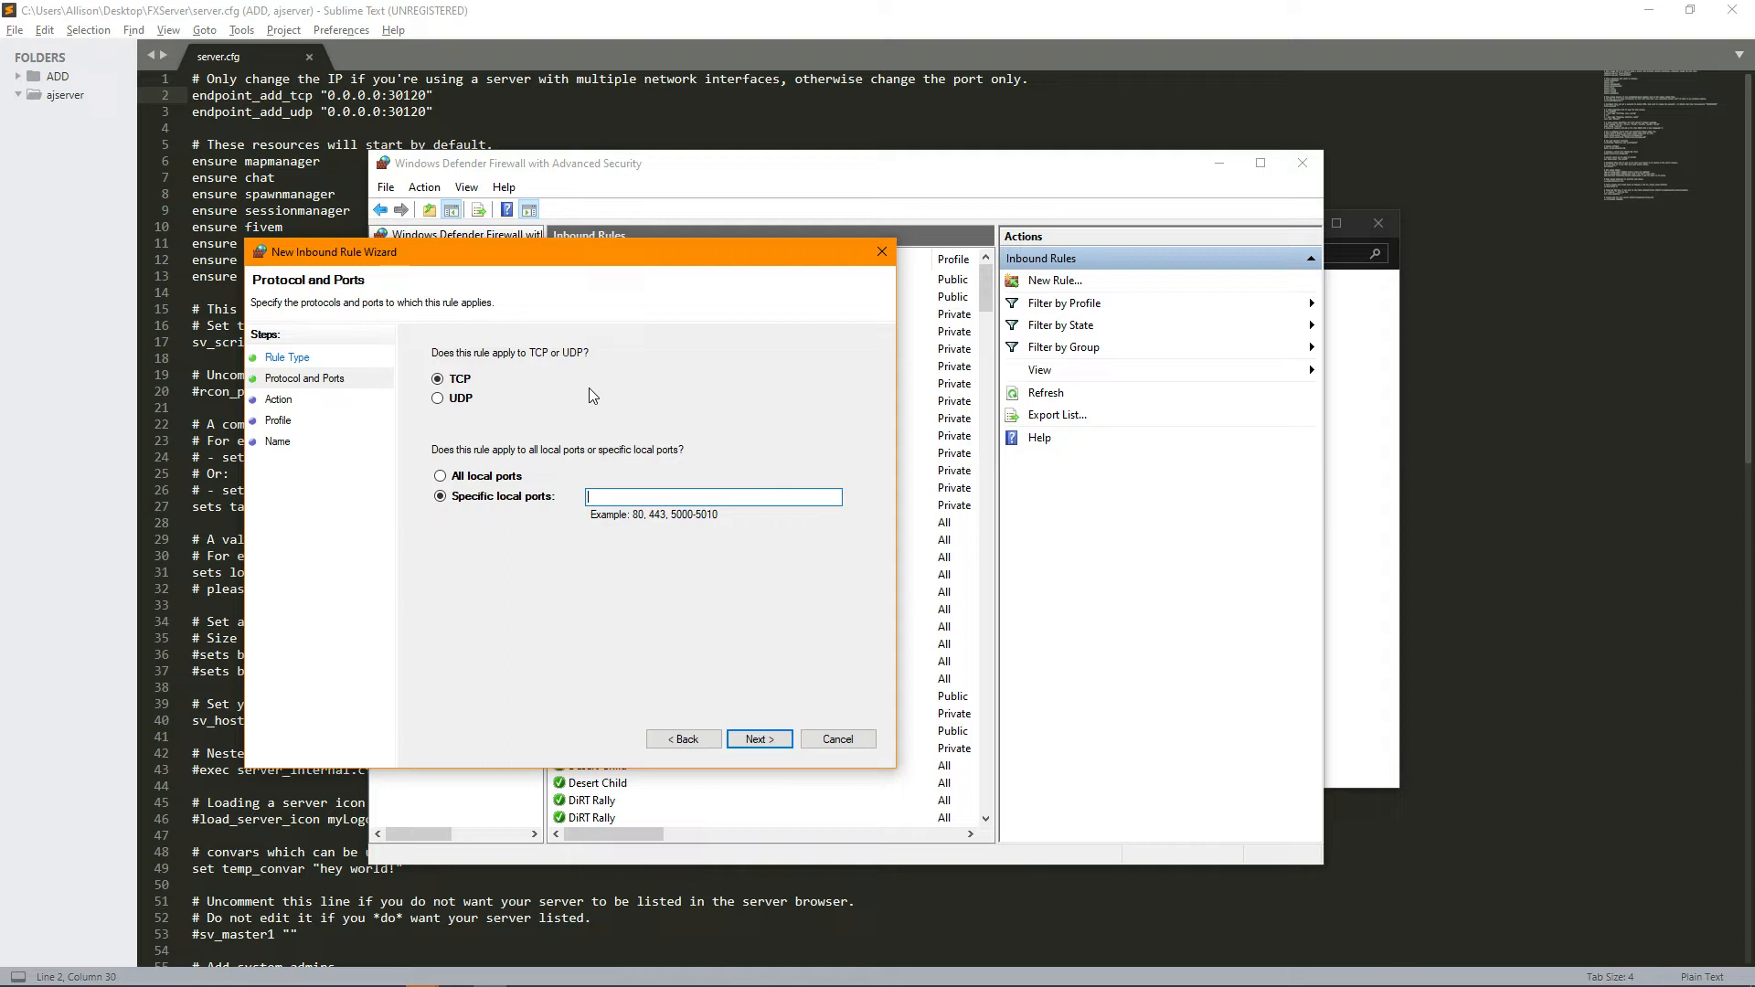
text(45455)
click(750, 739)
click(748, 740)
click(748, 740)
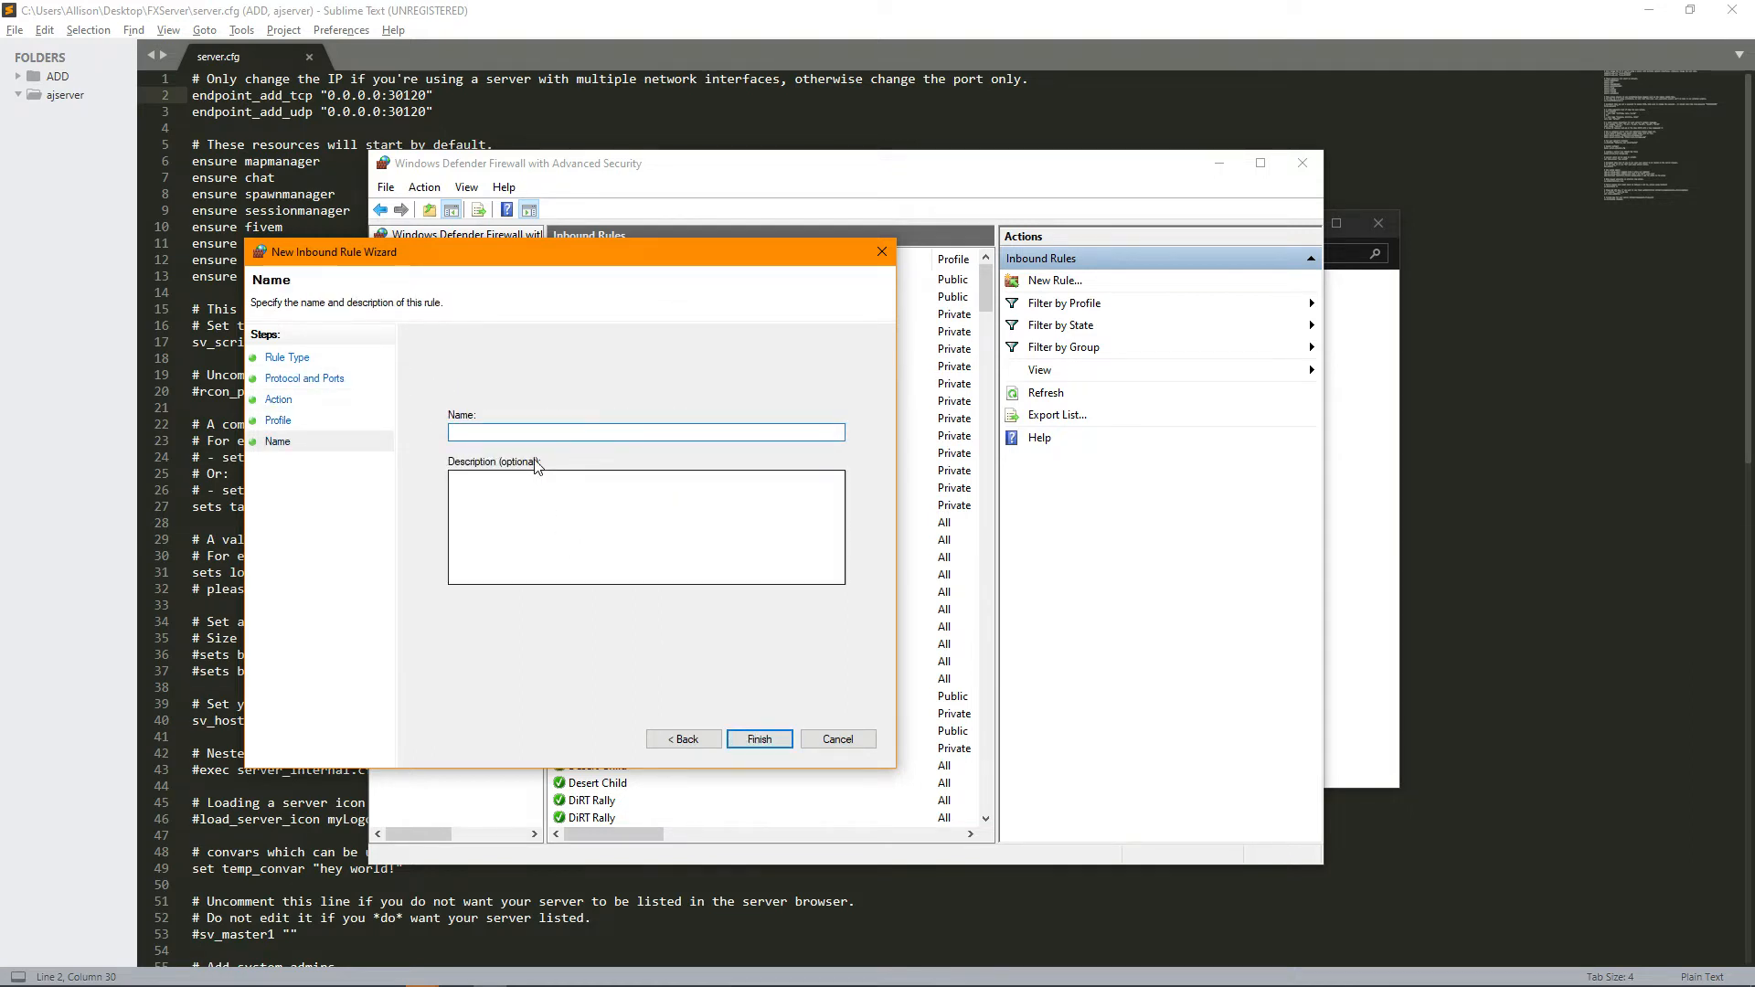
text(5m)
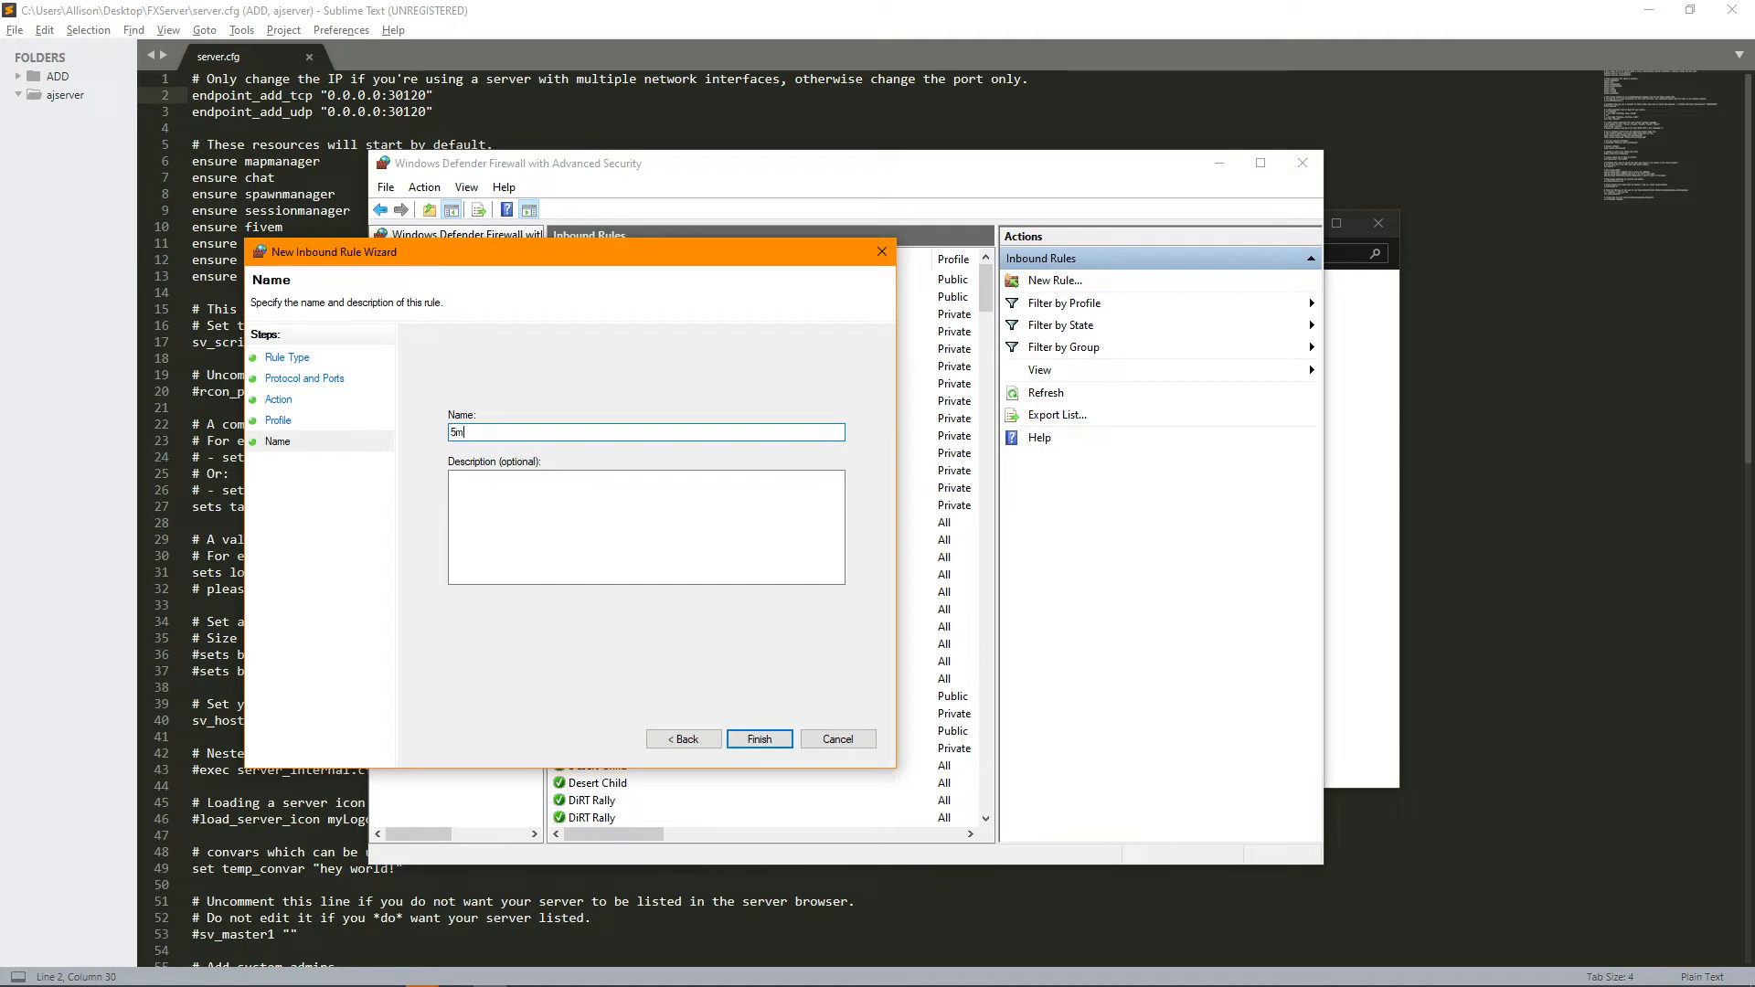
text( yt test)
key(Return)
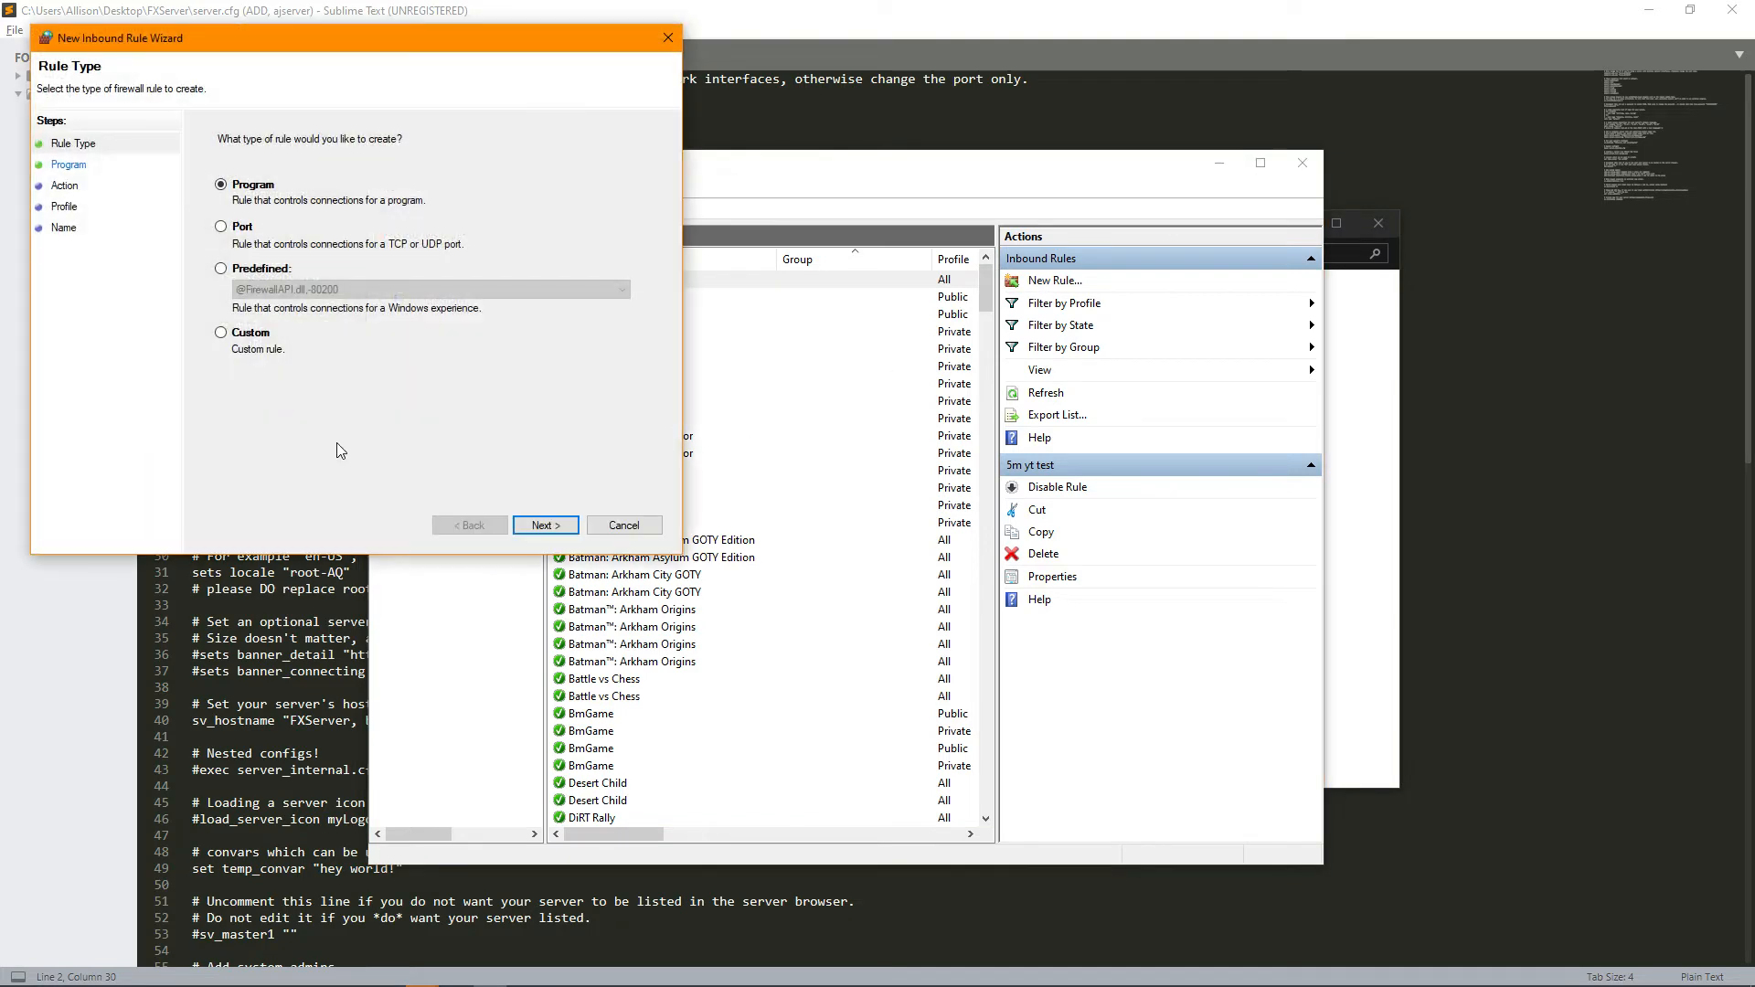
- Create a second inbound port rule for UDP on specific local port 45455, keeping the default action and profiles, named "5m yt test"
click(238, 230)
click(545, 525)
click(245, 185)
click(417, 287)
text(45455)
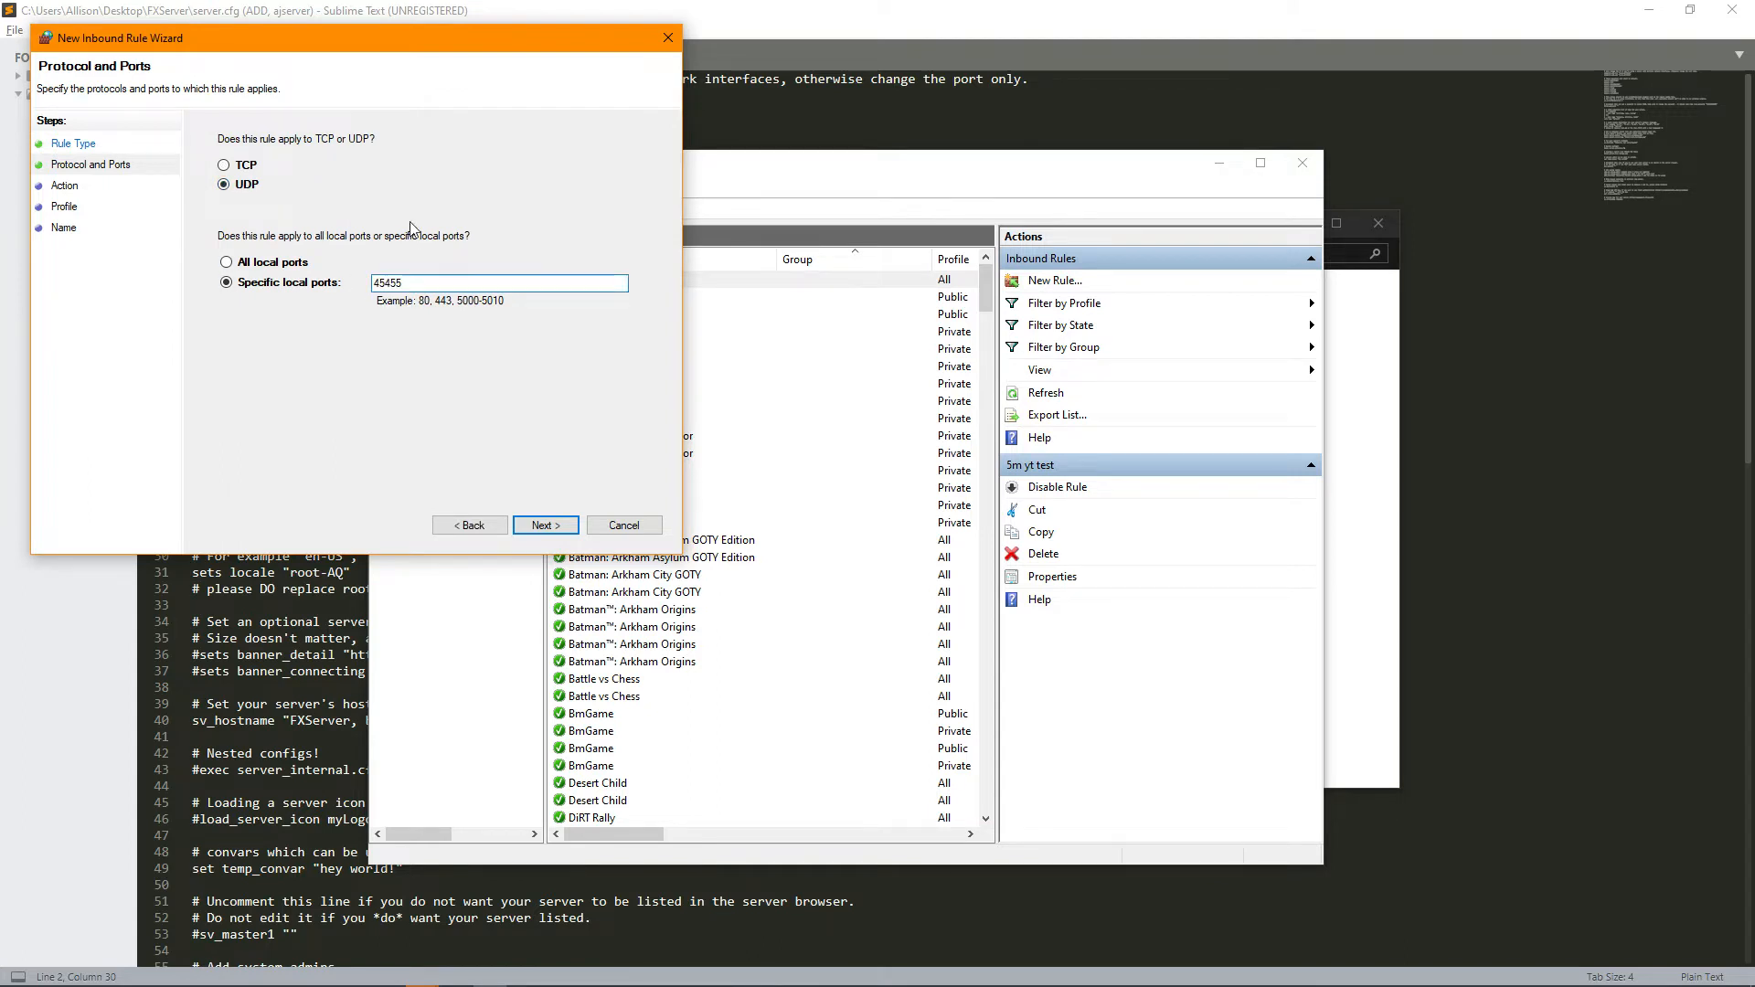
key(Return)
key(Return)
key(Return)
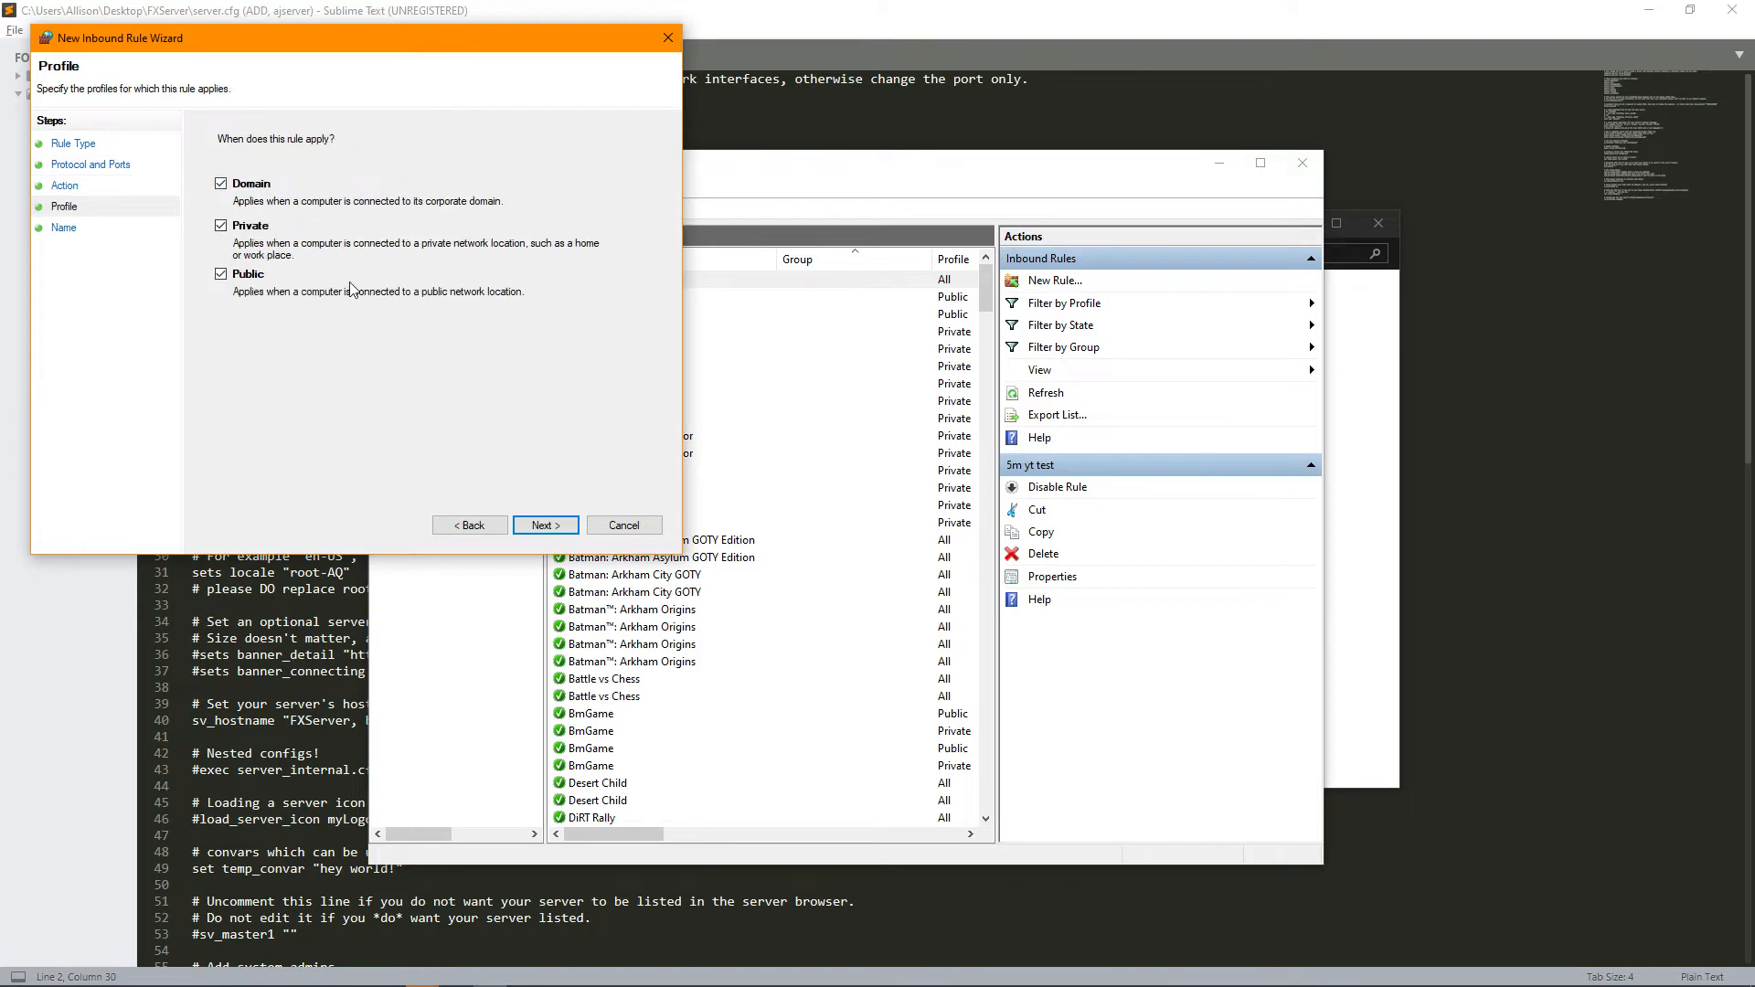
text(5m )
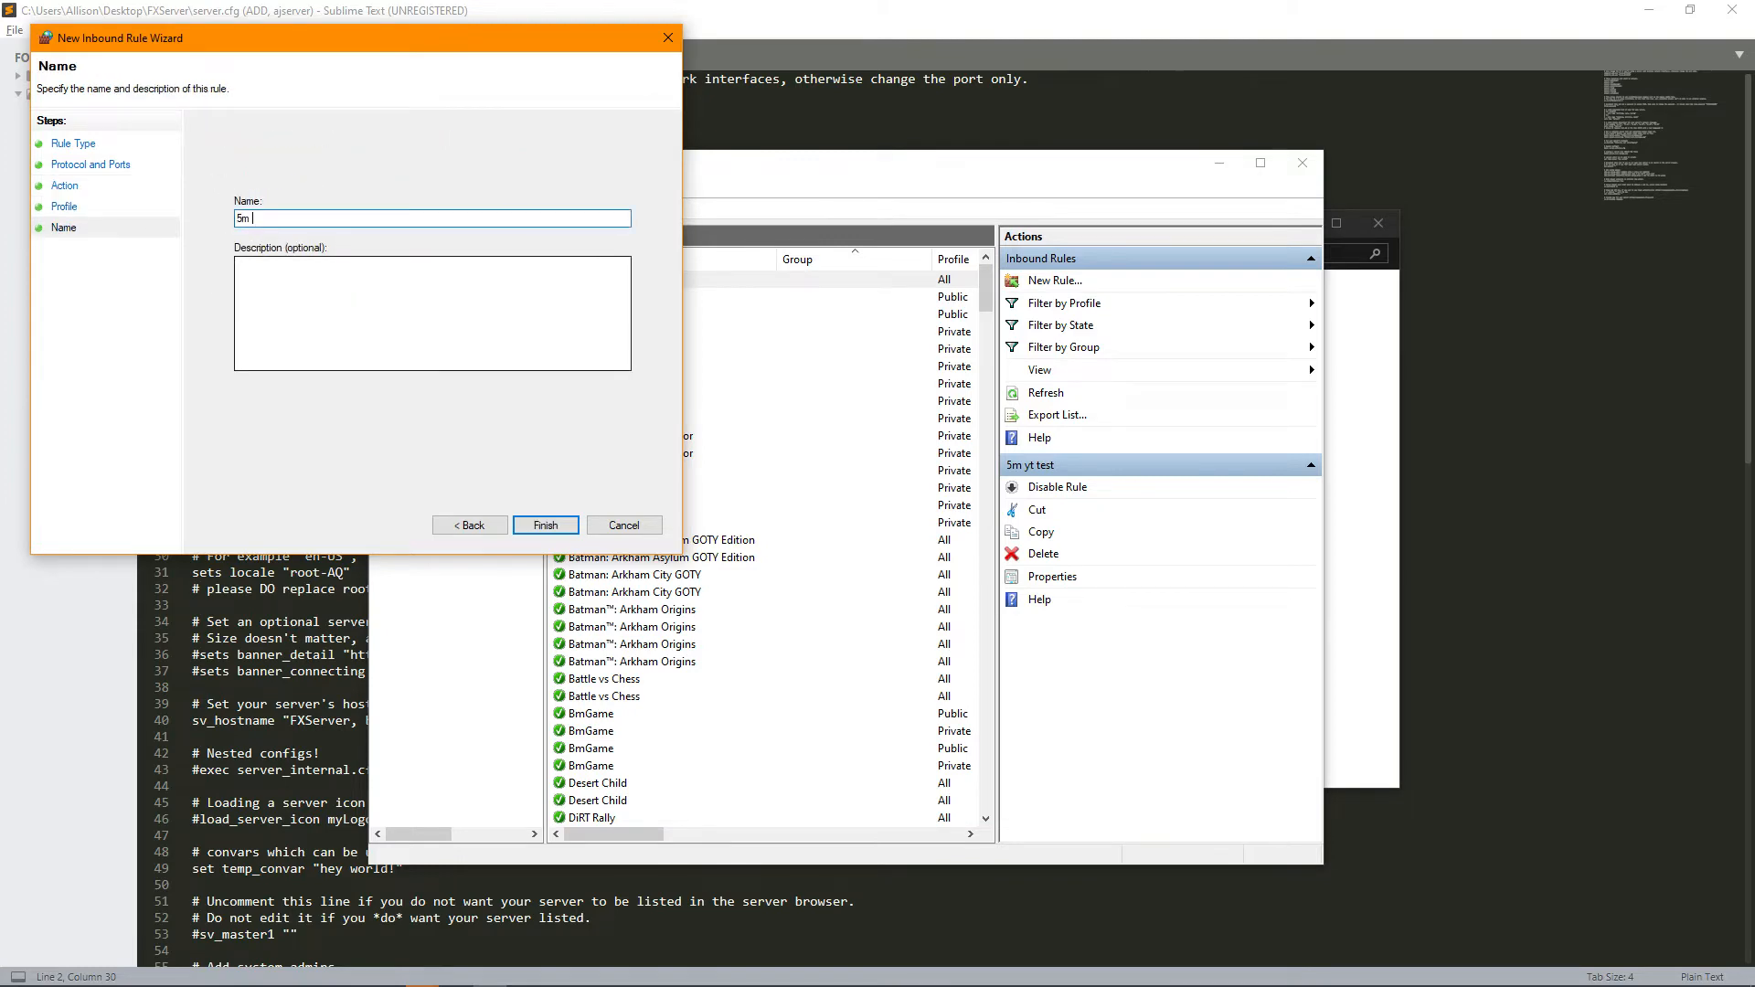
text(yt test)
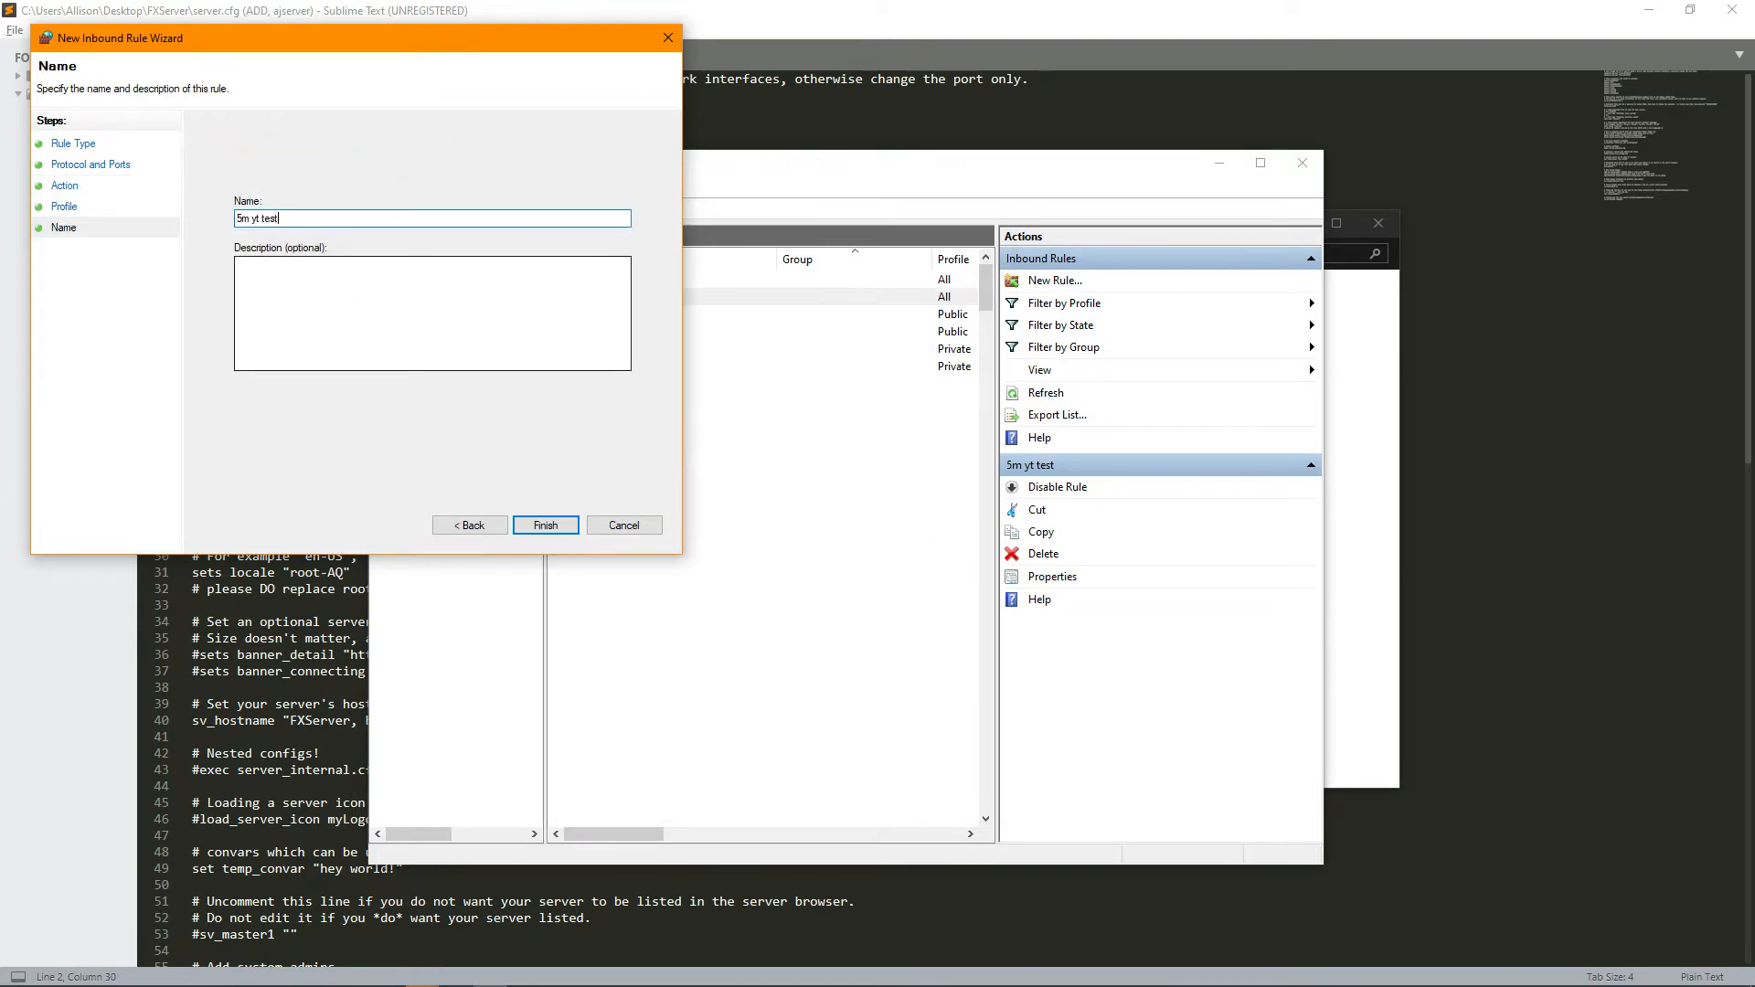
key(Return)
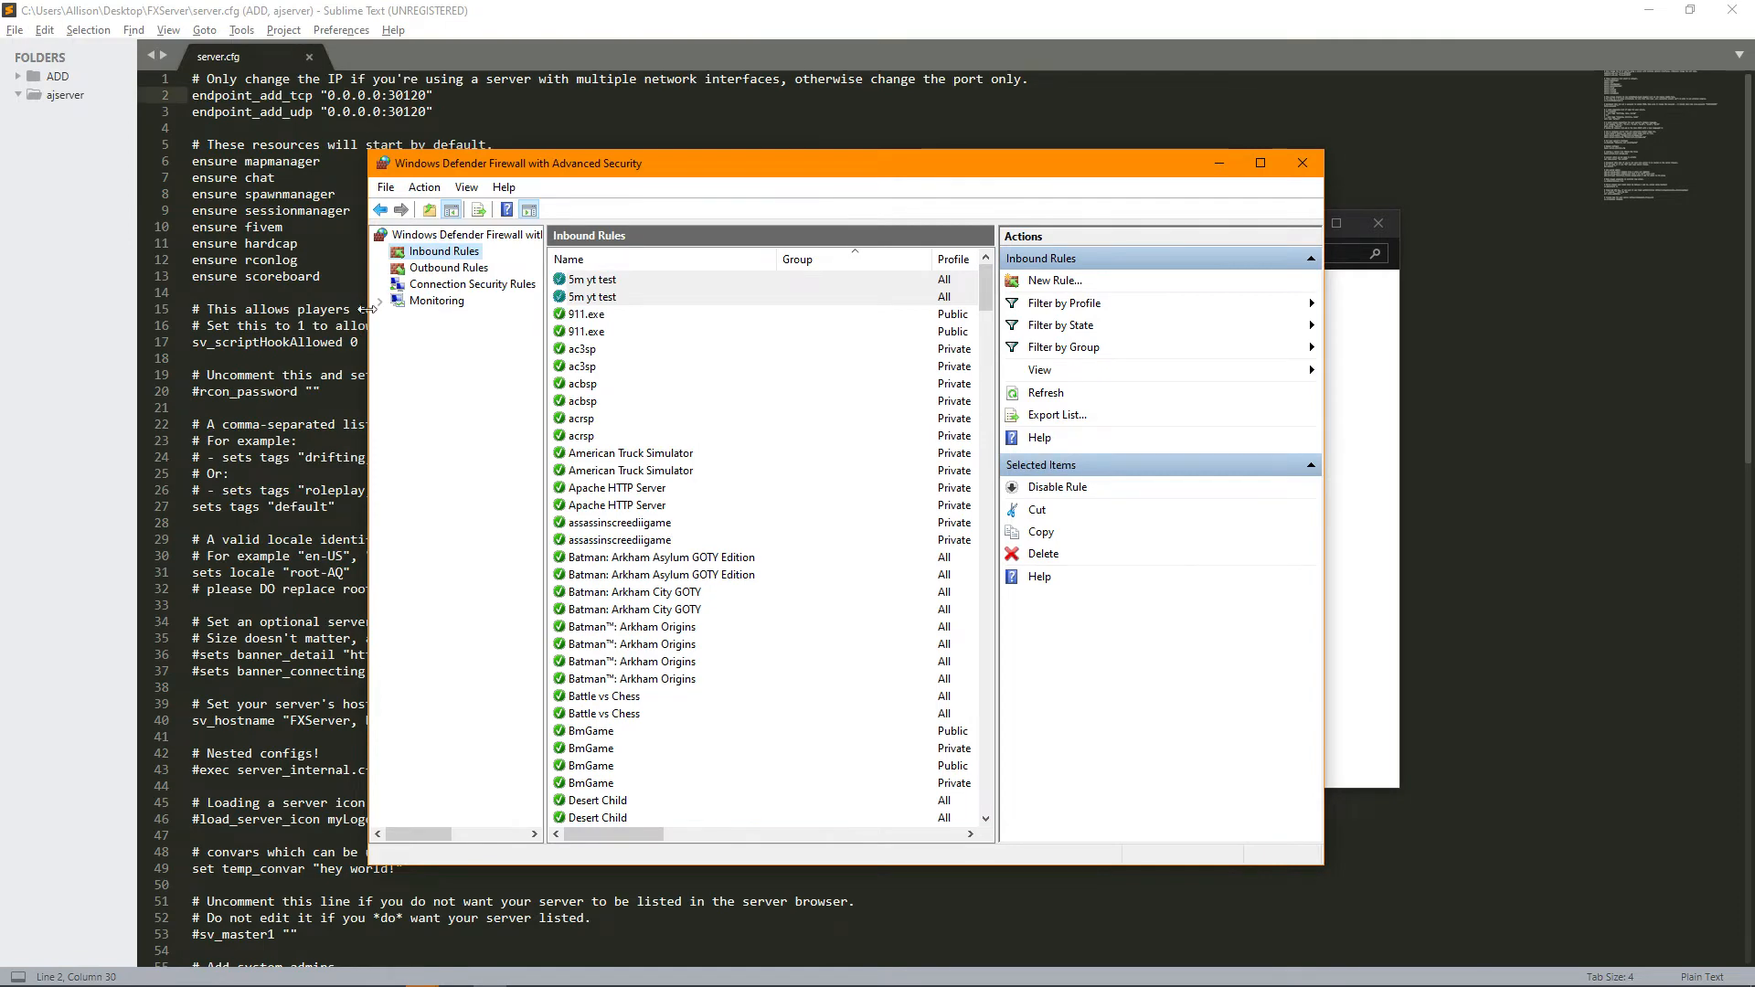
- Begin a new outbound port rule for TCP with the specific remote port 45454
click(457, 271)
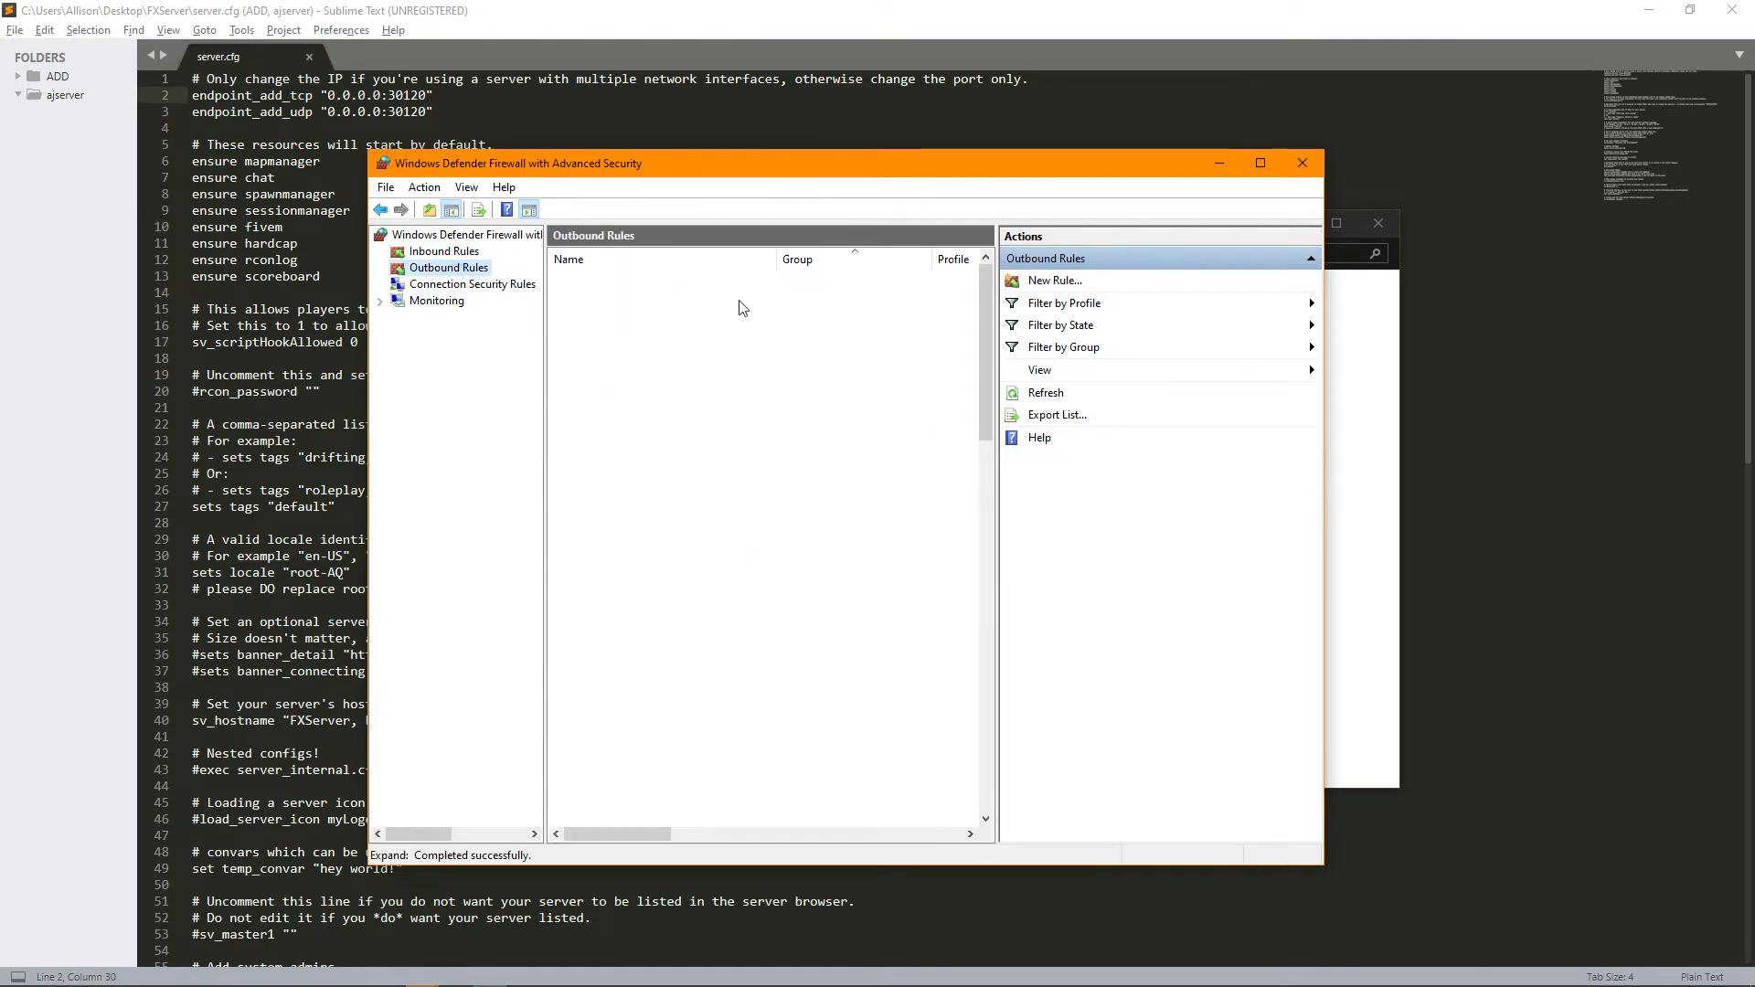
click(1053, 281)
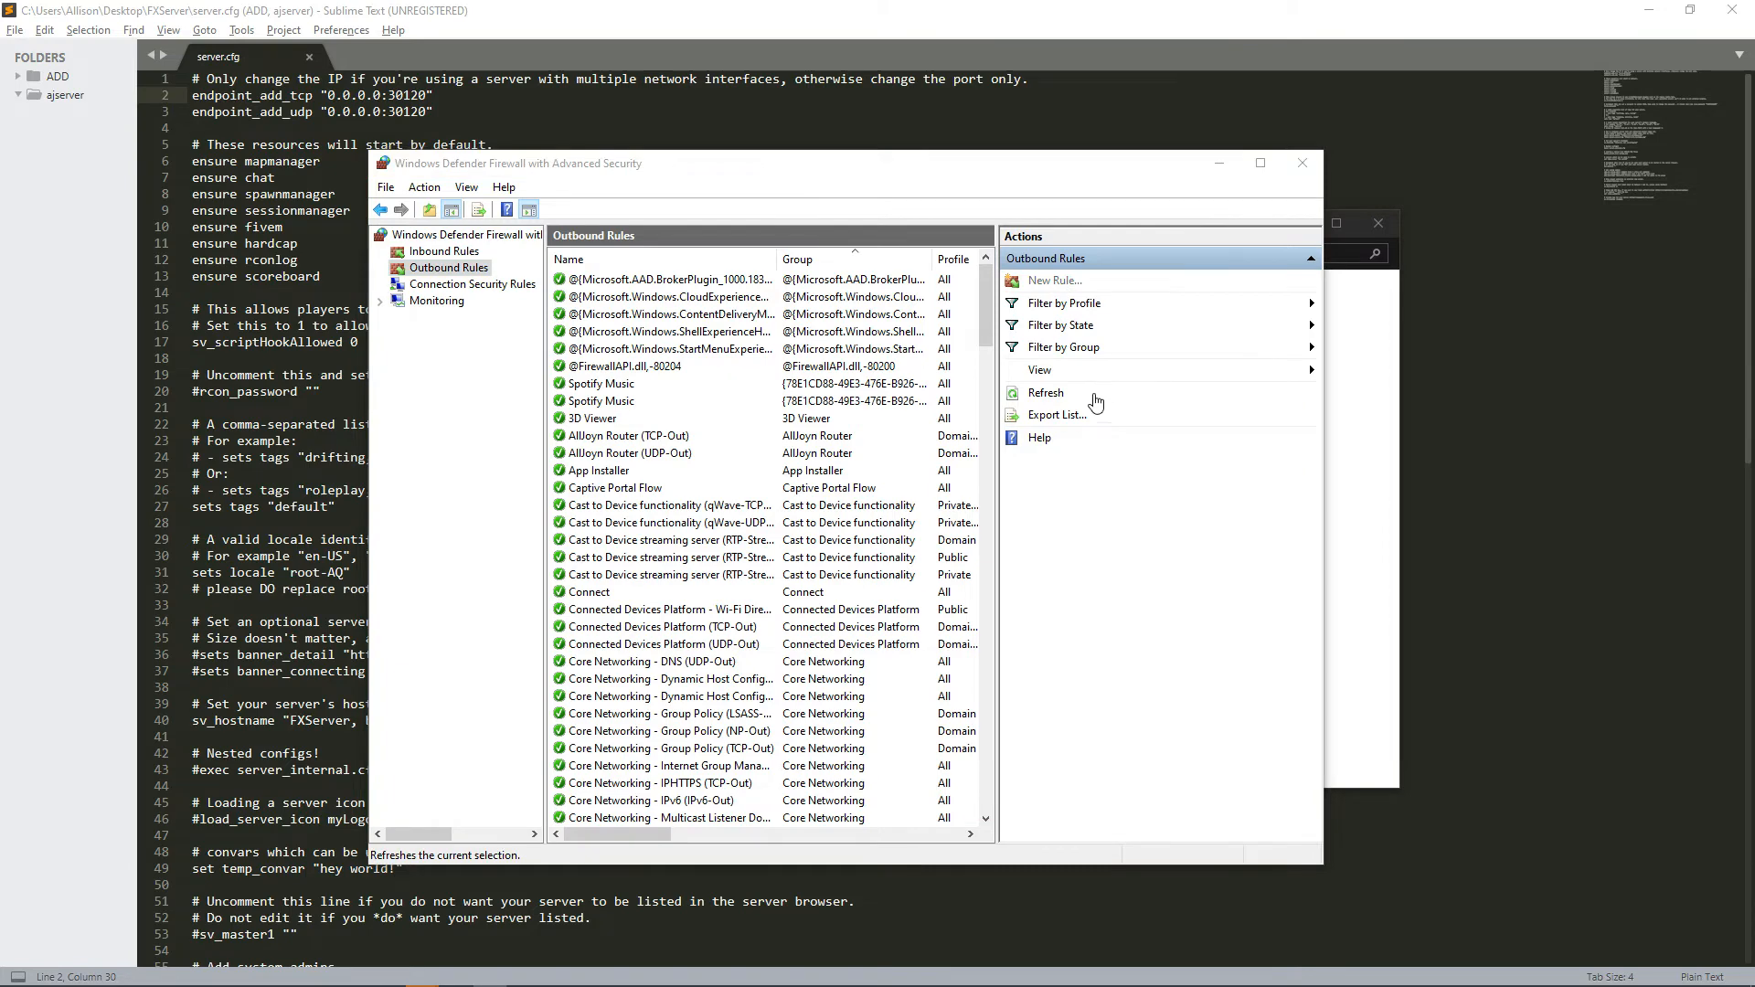
drag(481, 61, 773, 364)
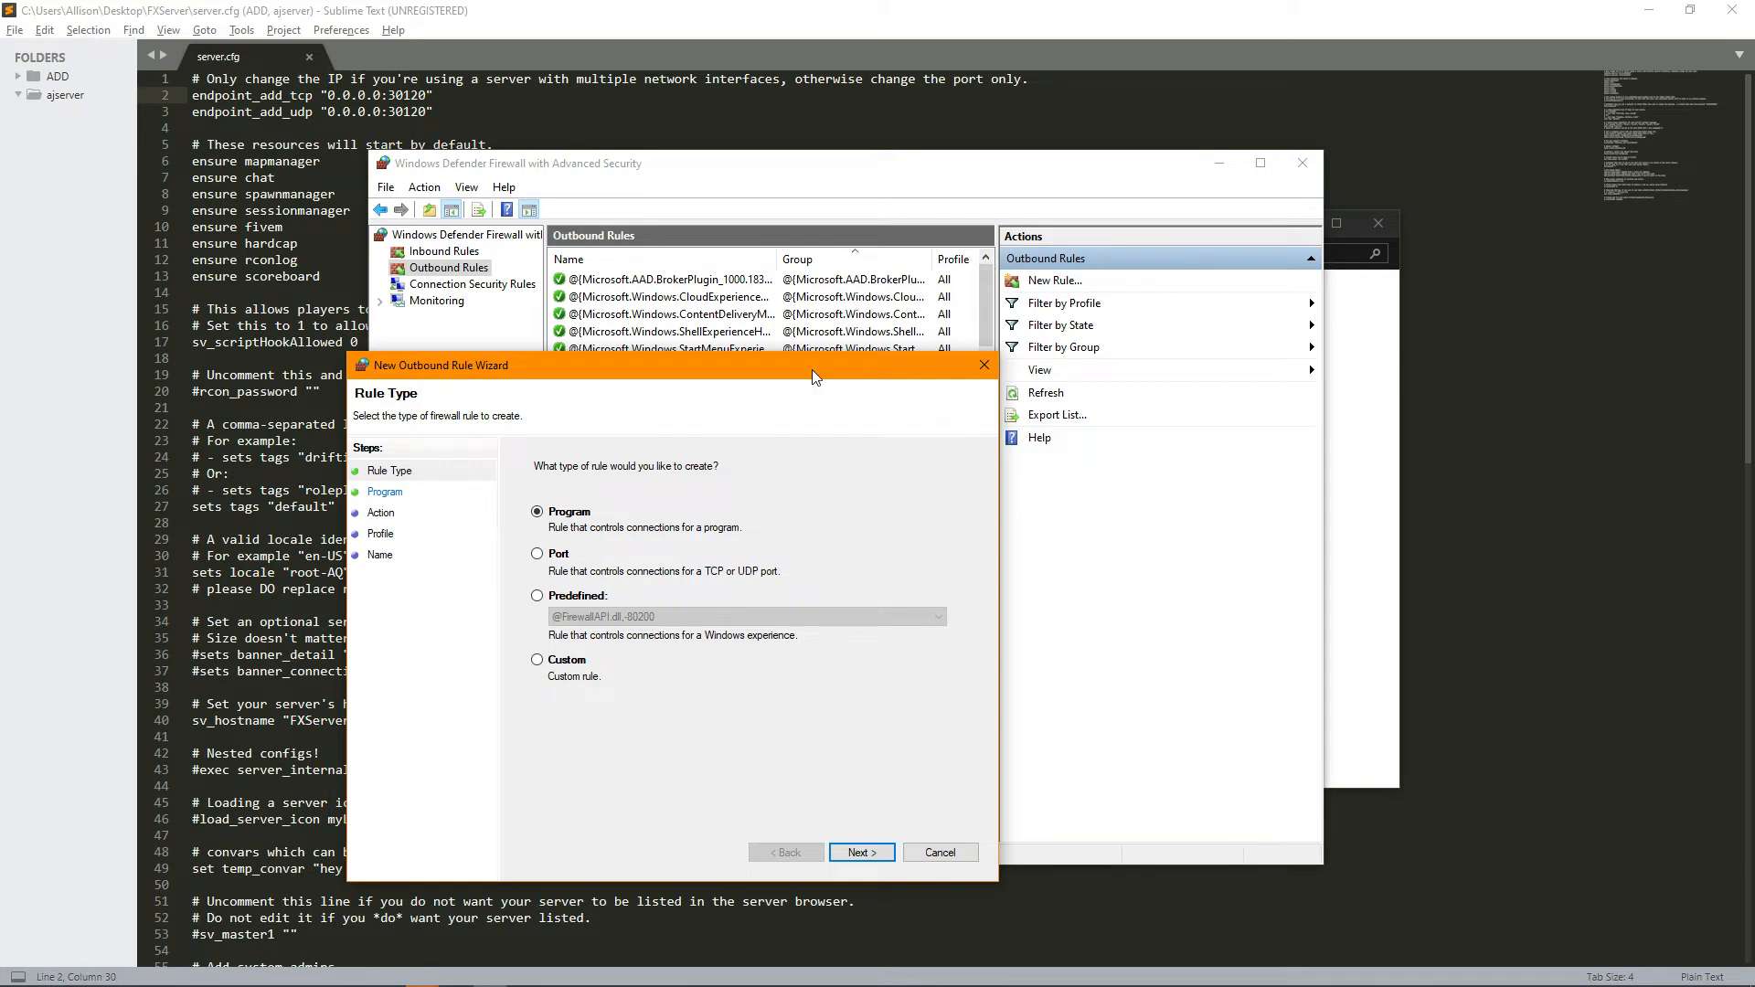
drag(687, 370, 677, 220)
click(549, 403)
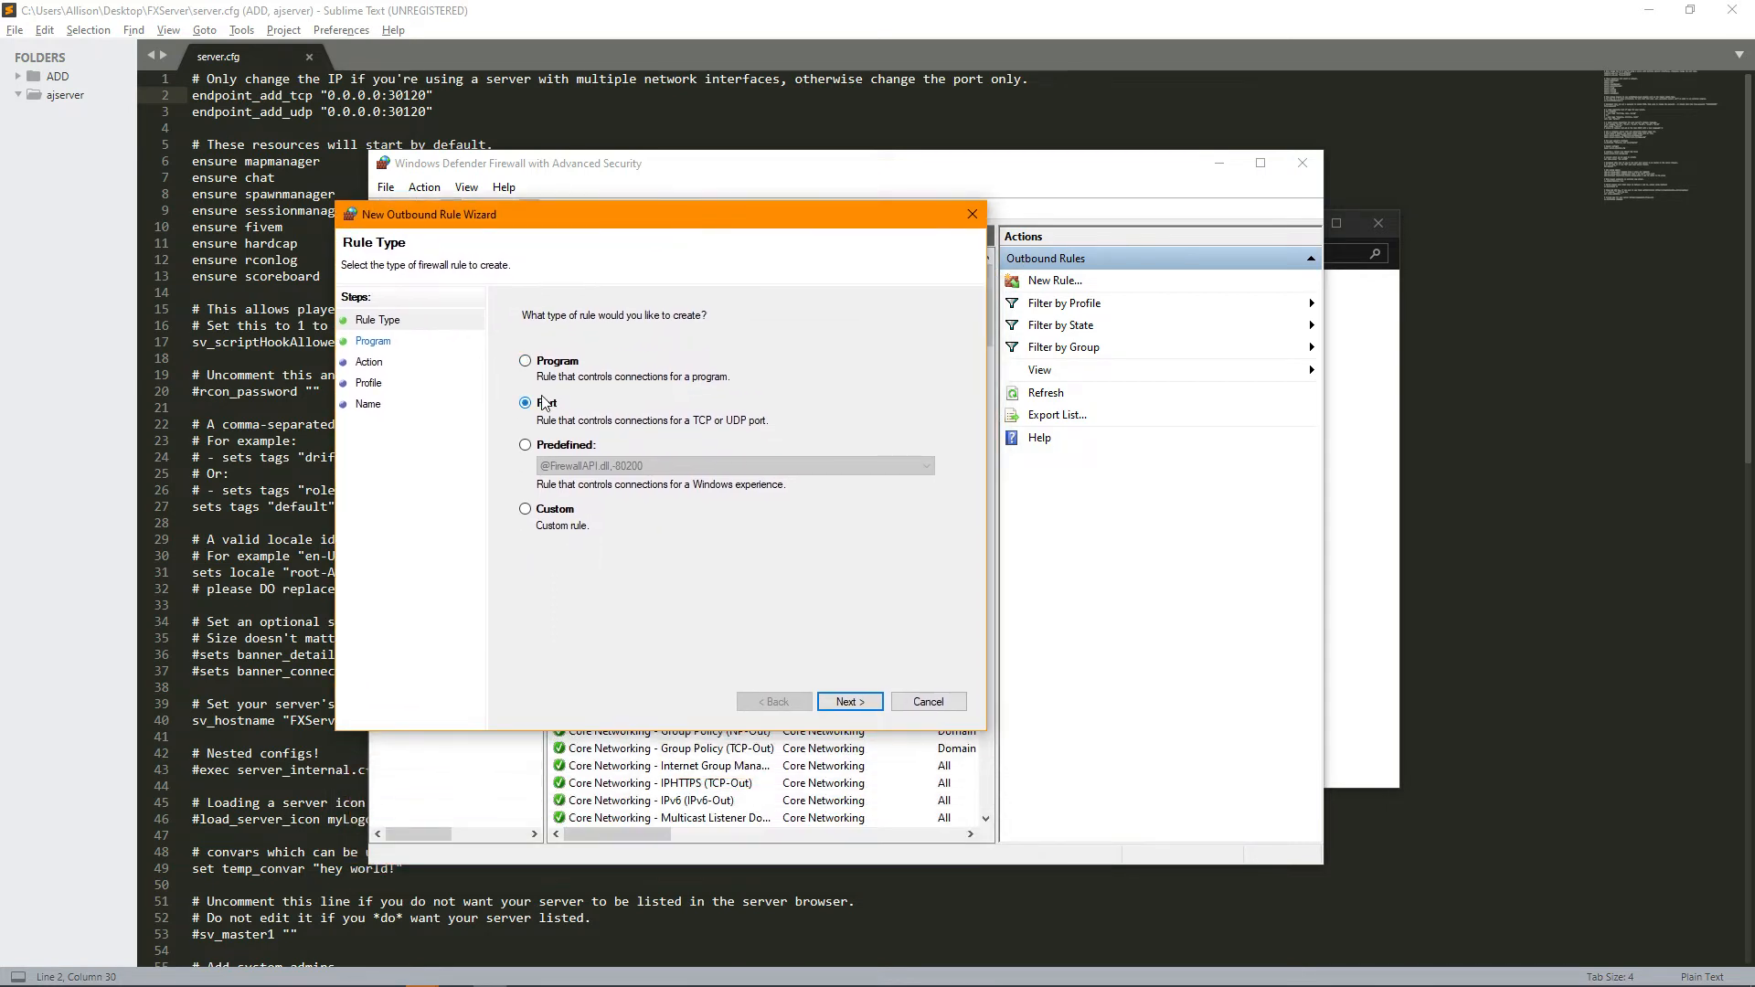
click(830, 705)
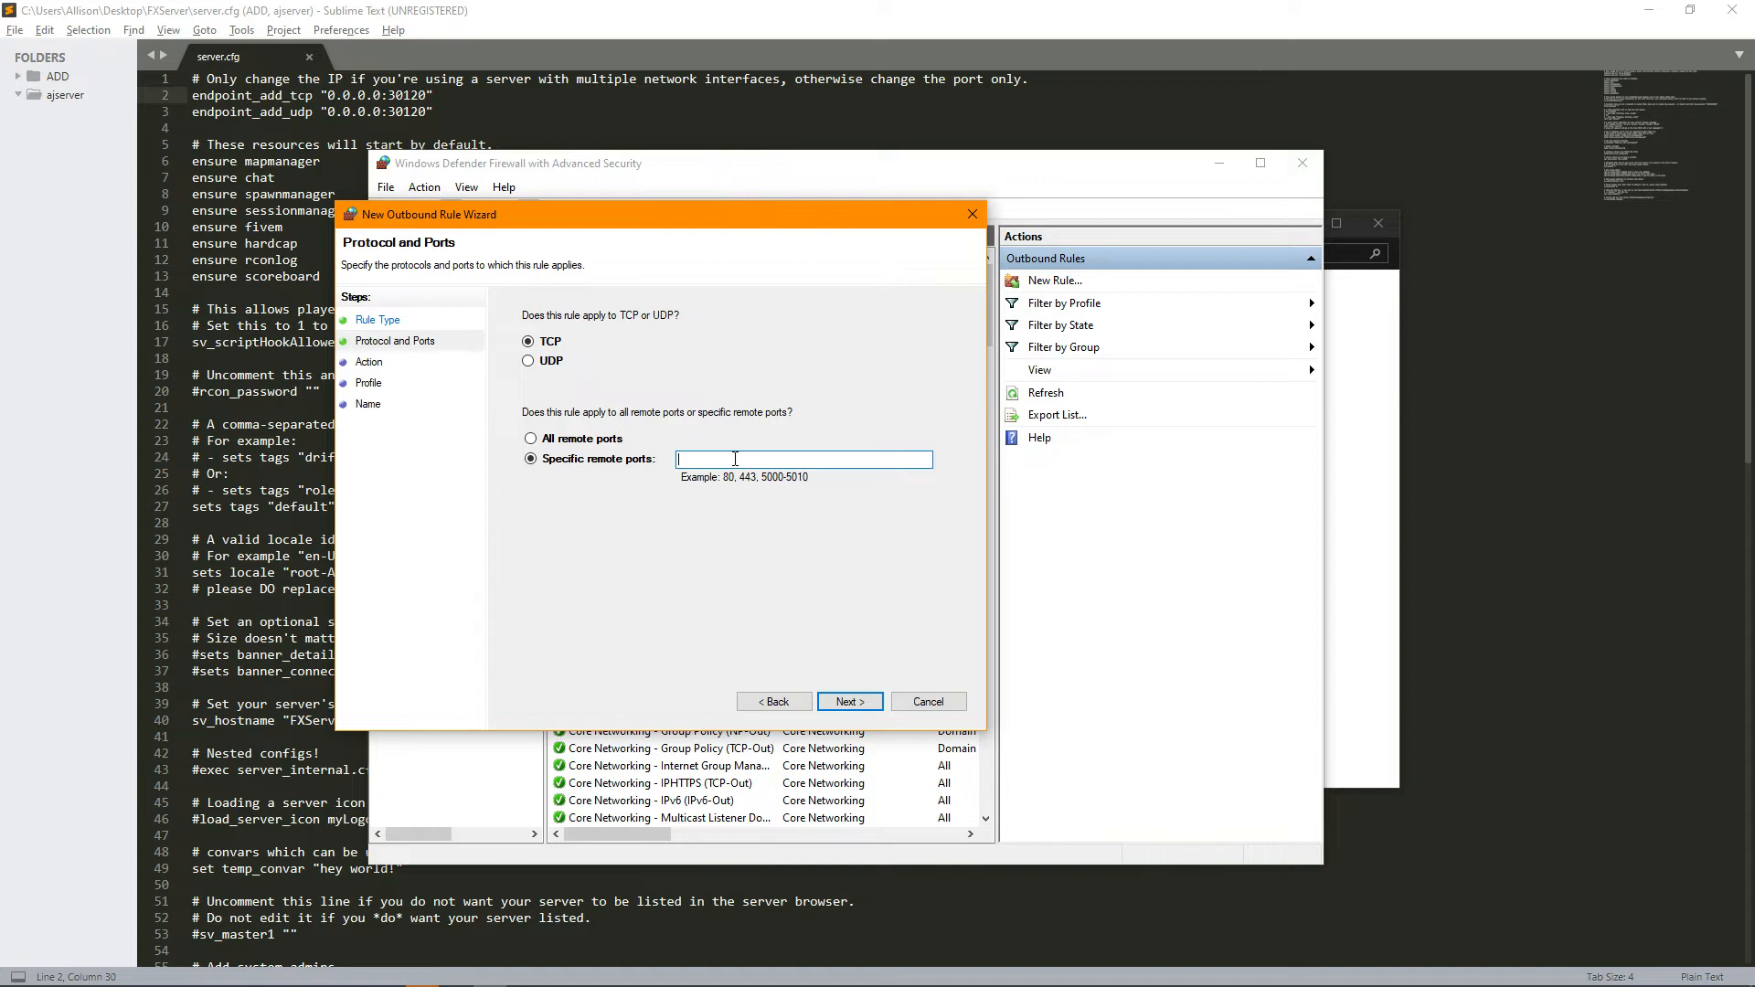
text(45454)
key(Return)
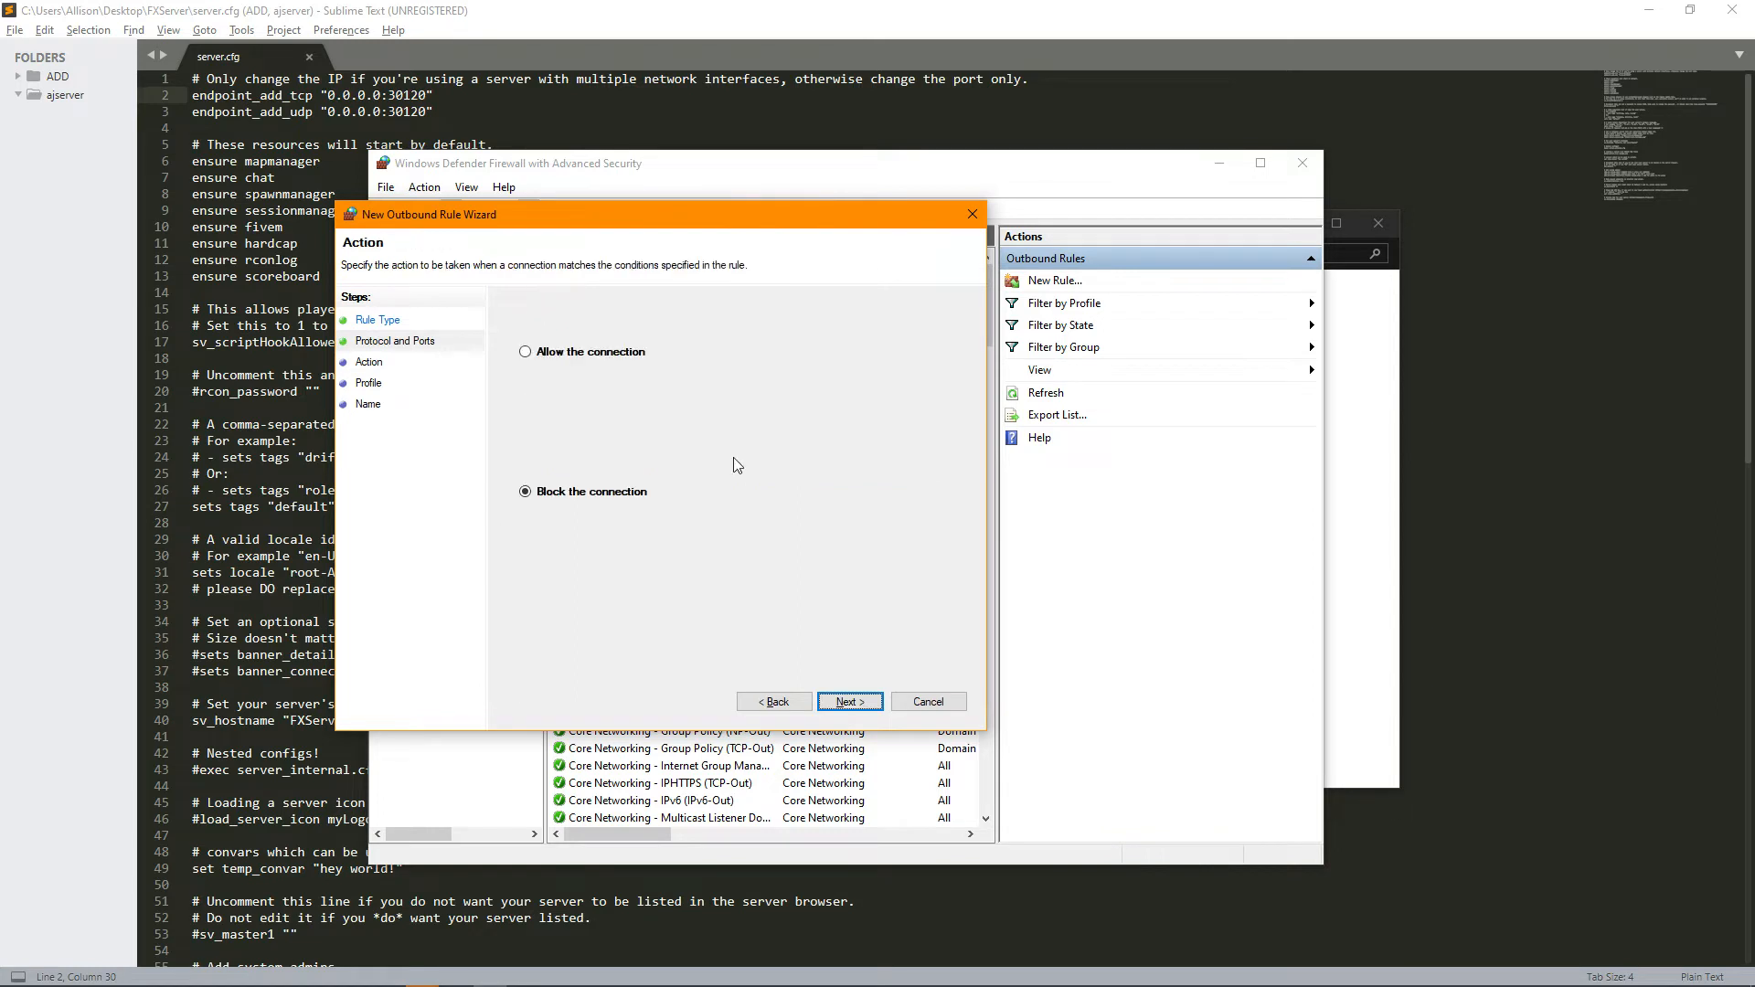
- Allow the connection for the outbound rule on all profiles, name it "5m yt test" and finish it
click(630, 353)
click(830, 706)
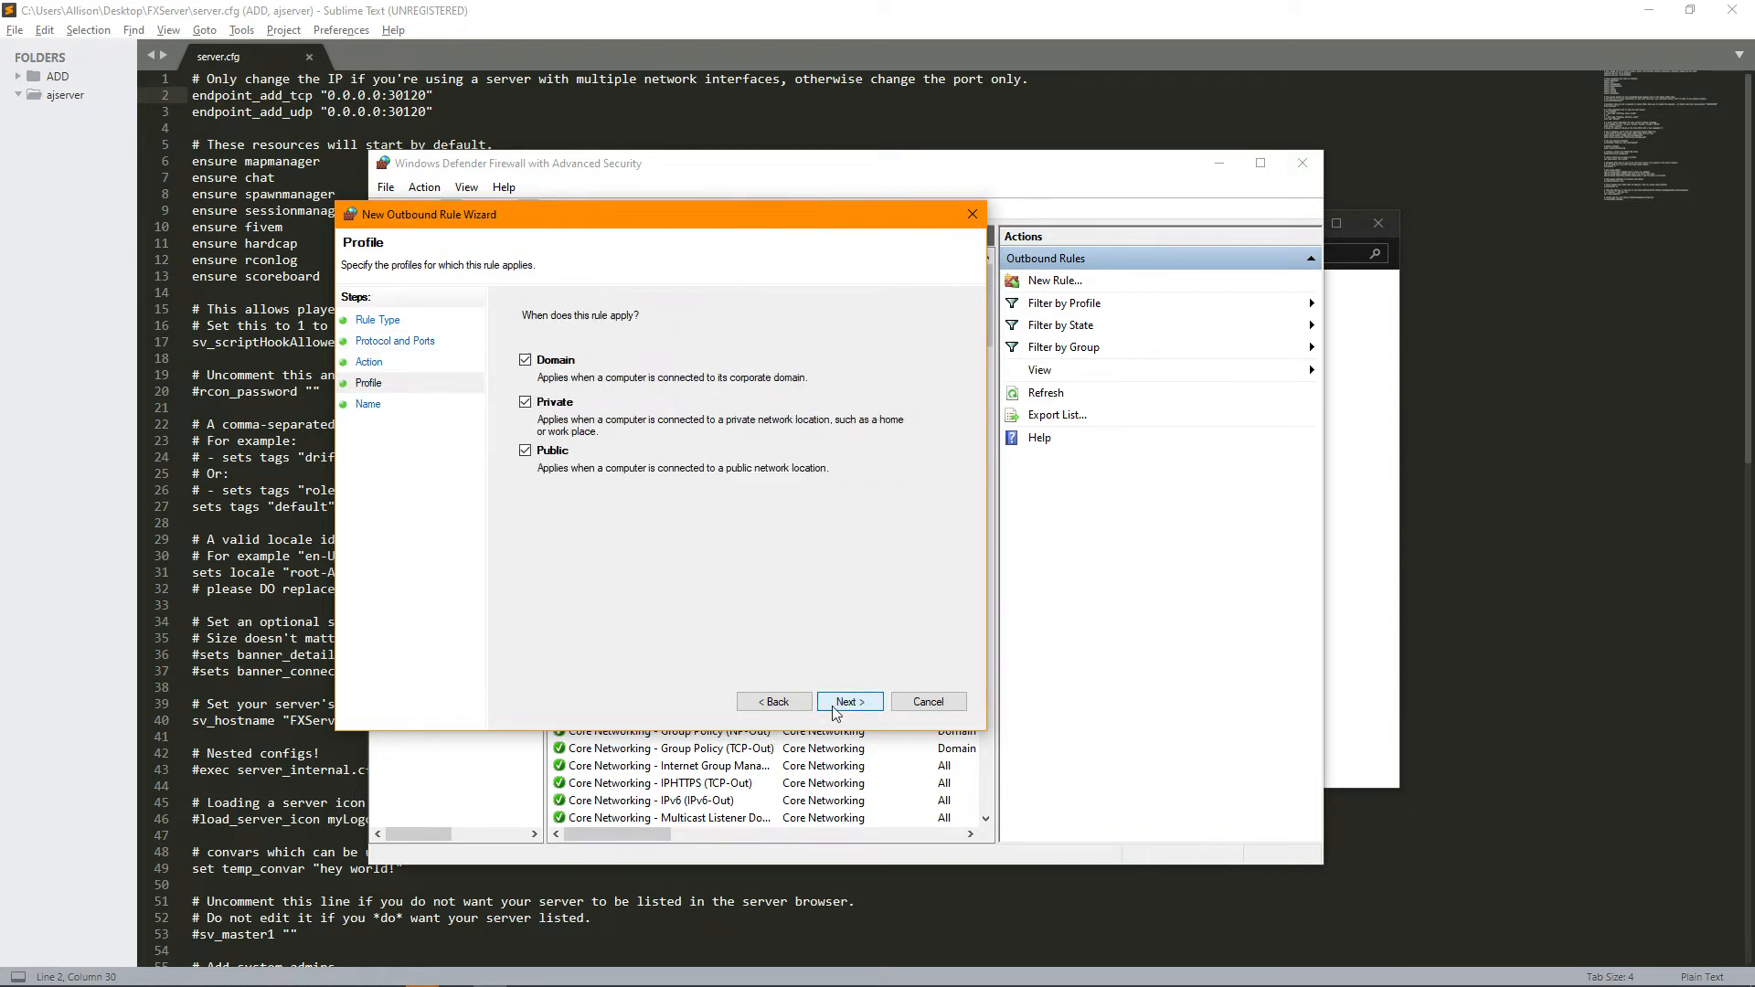
click(836, 706)
text(FXServer)
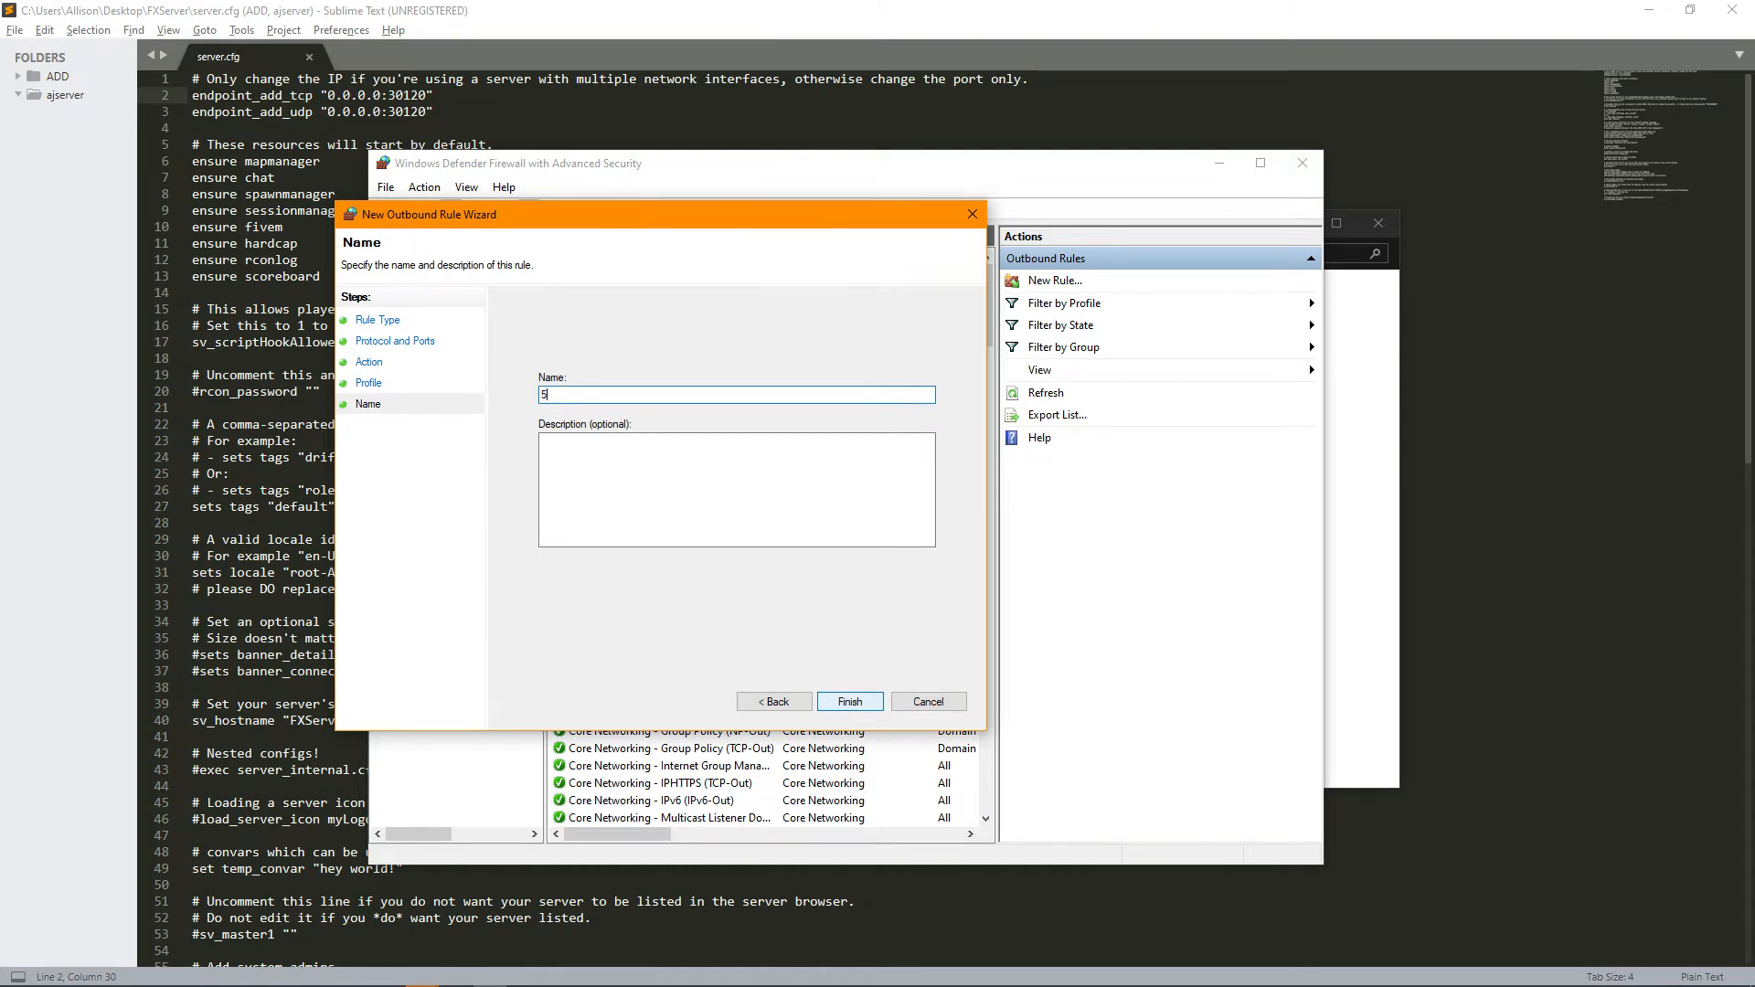
key(Return)
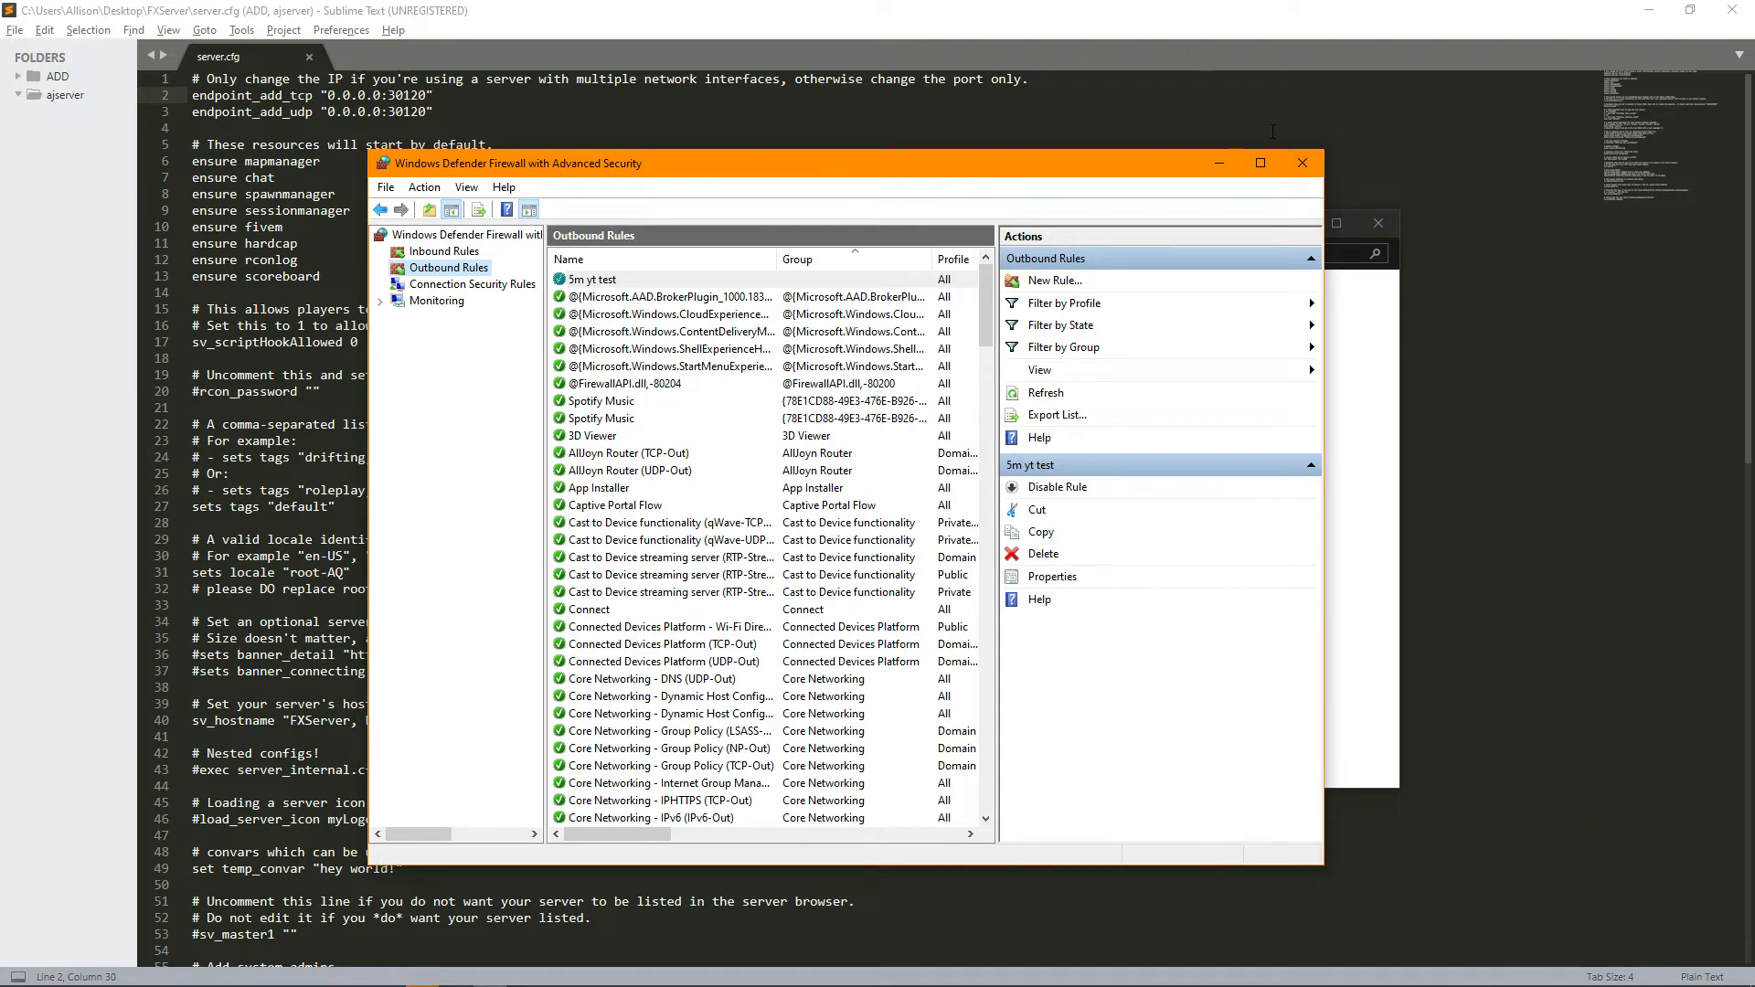
- Close both Windows Defender Firewall windows and return to server.cfg in Sublime Text
click(1302, 164)
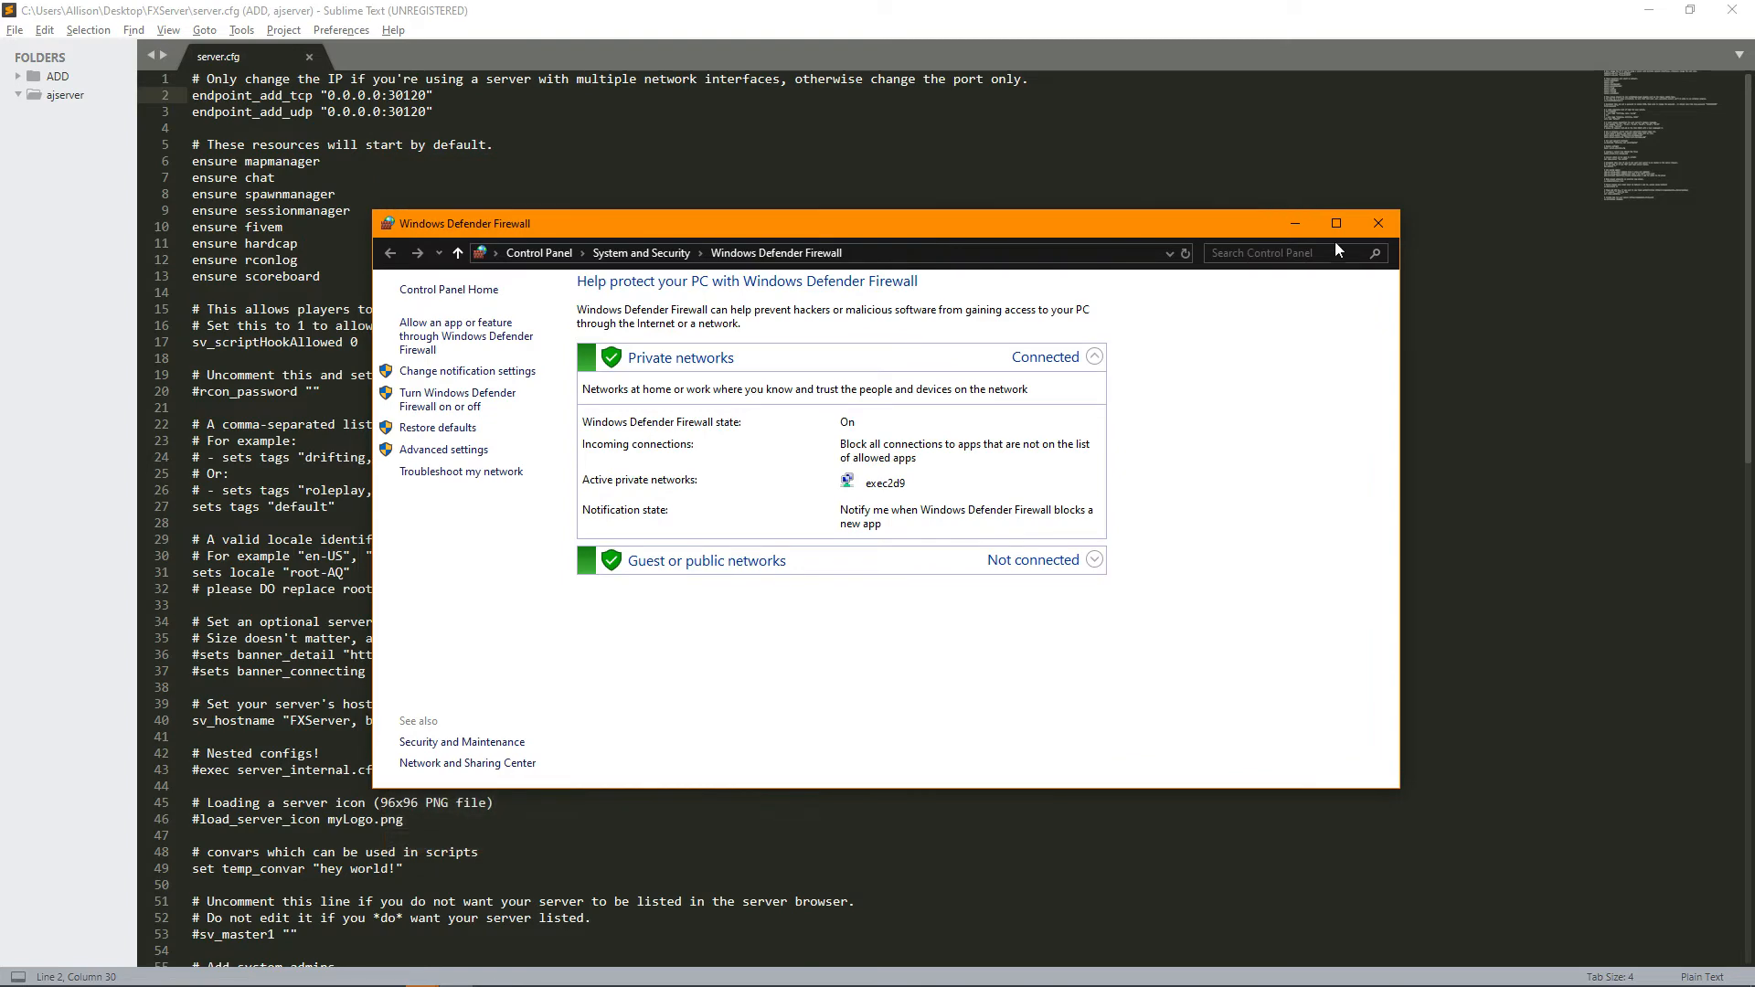
click(1378, 223)
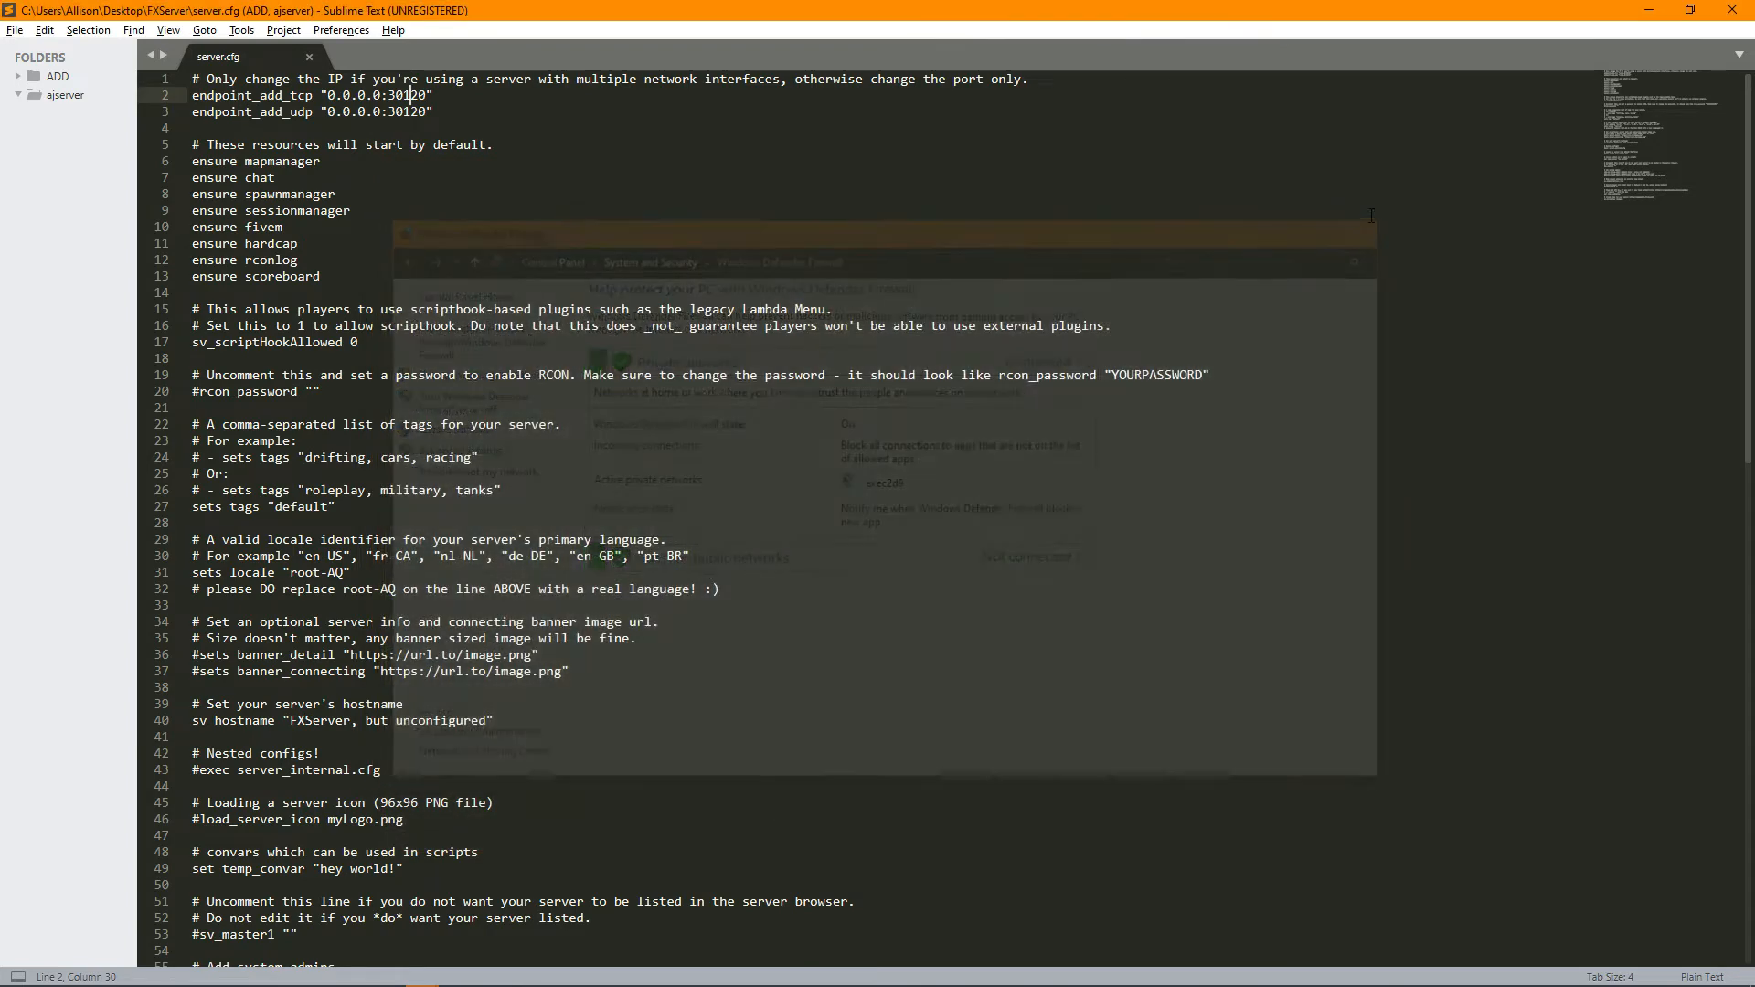
click(718, 345)
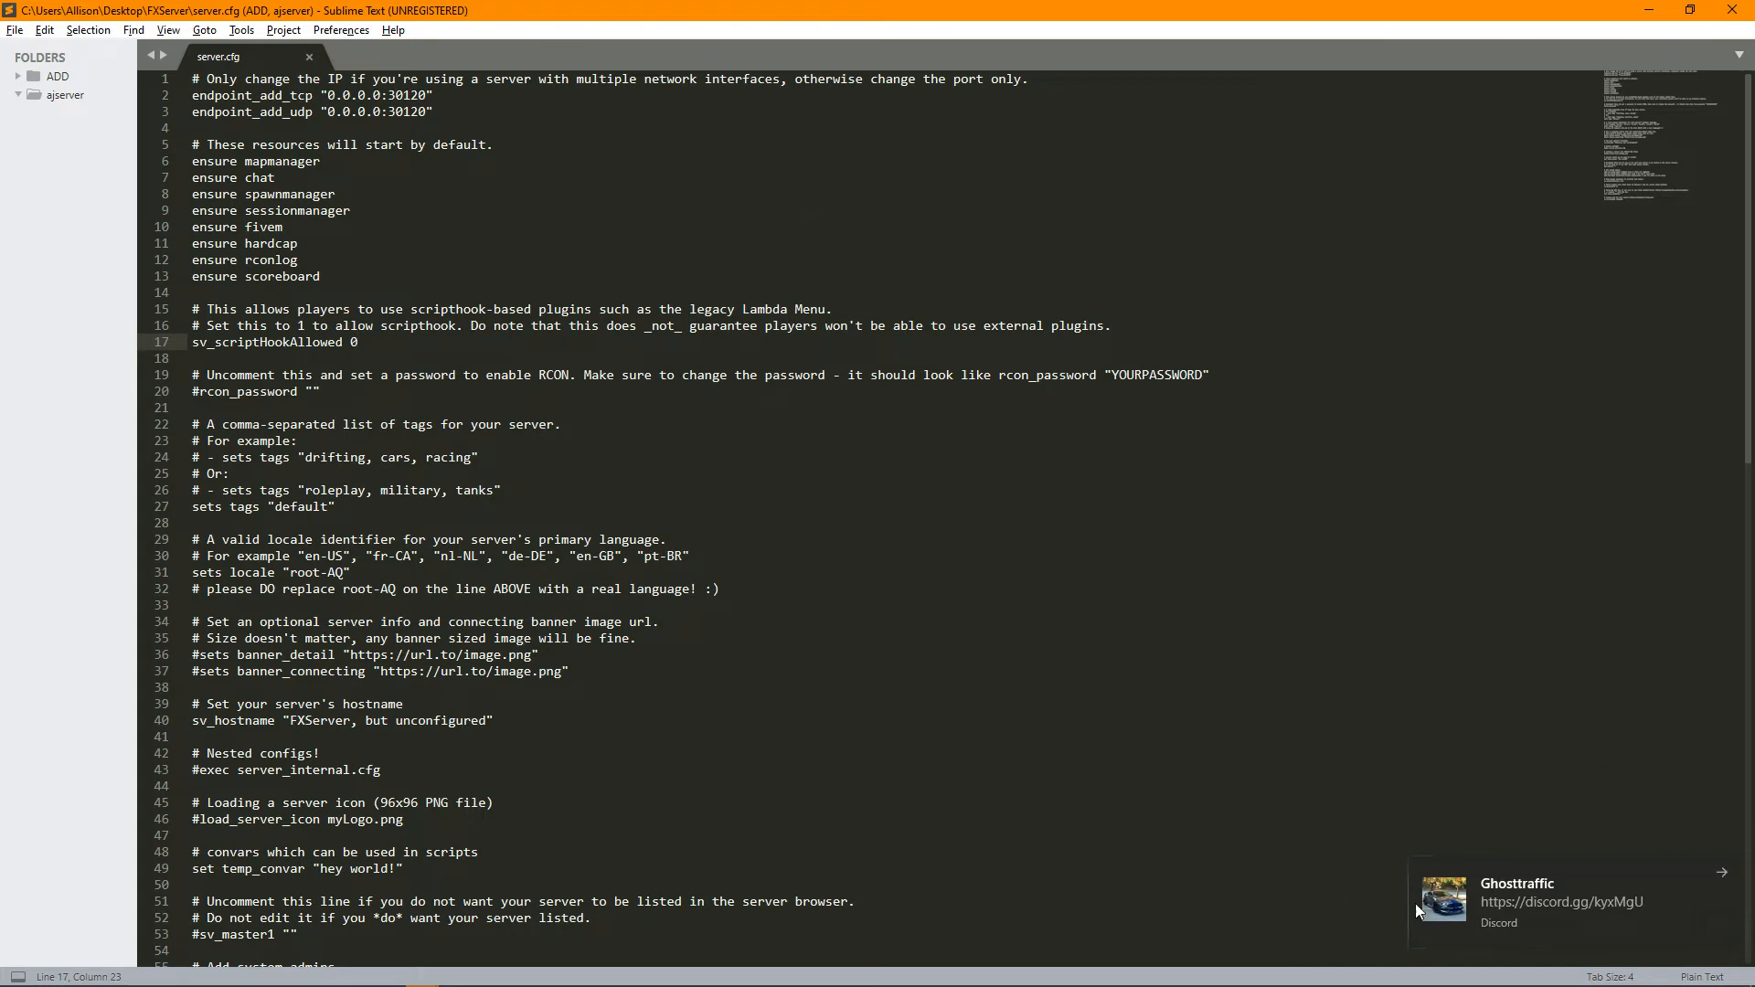
click(1246, 803)
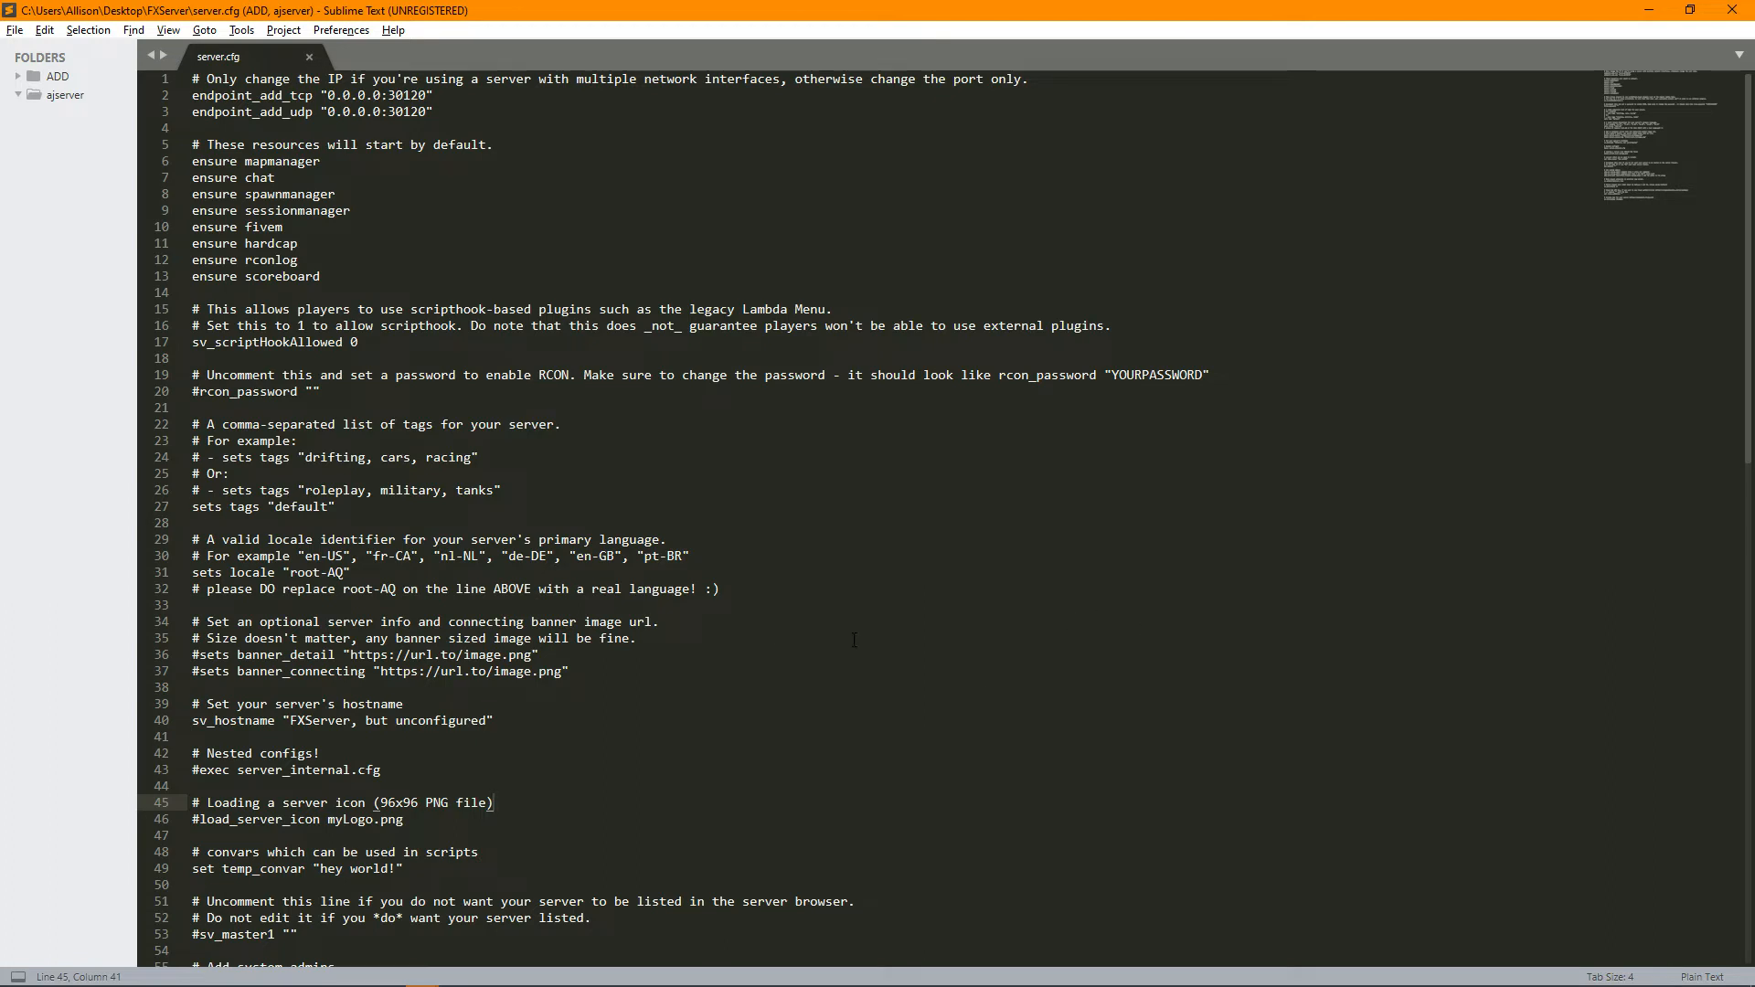
- Set the port to 45455 in both the endpoint_add_tcp and endpoint_add_udp lines of server.cfg
double_click(403, 95)
text(454)
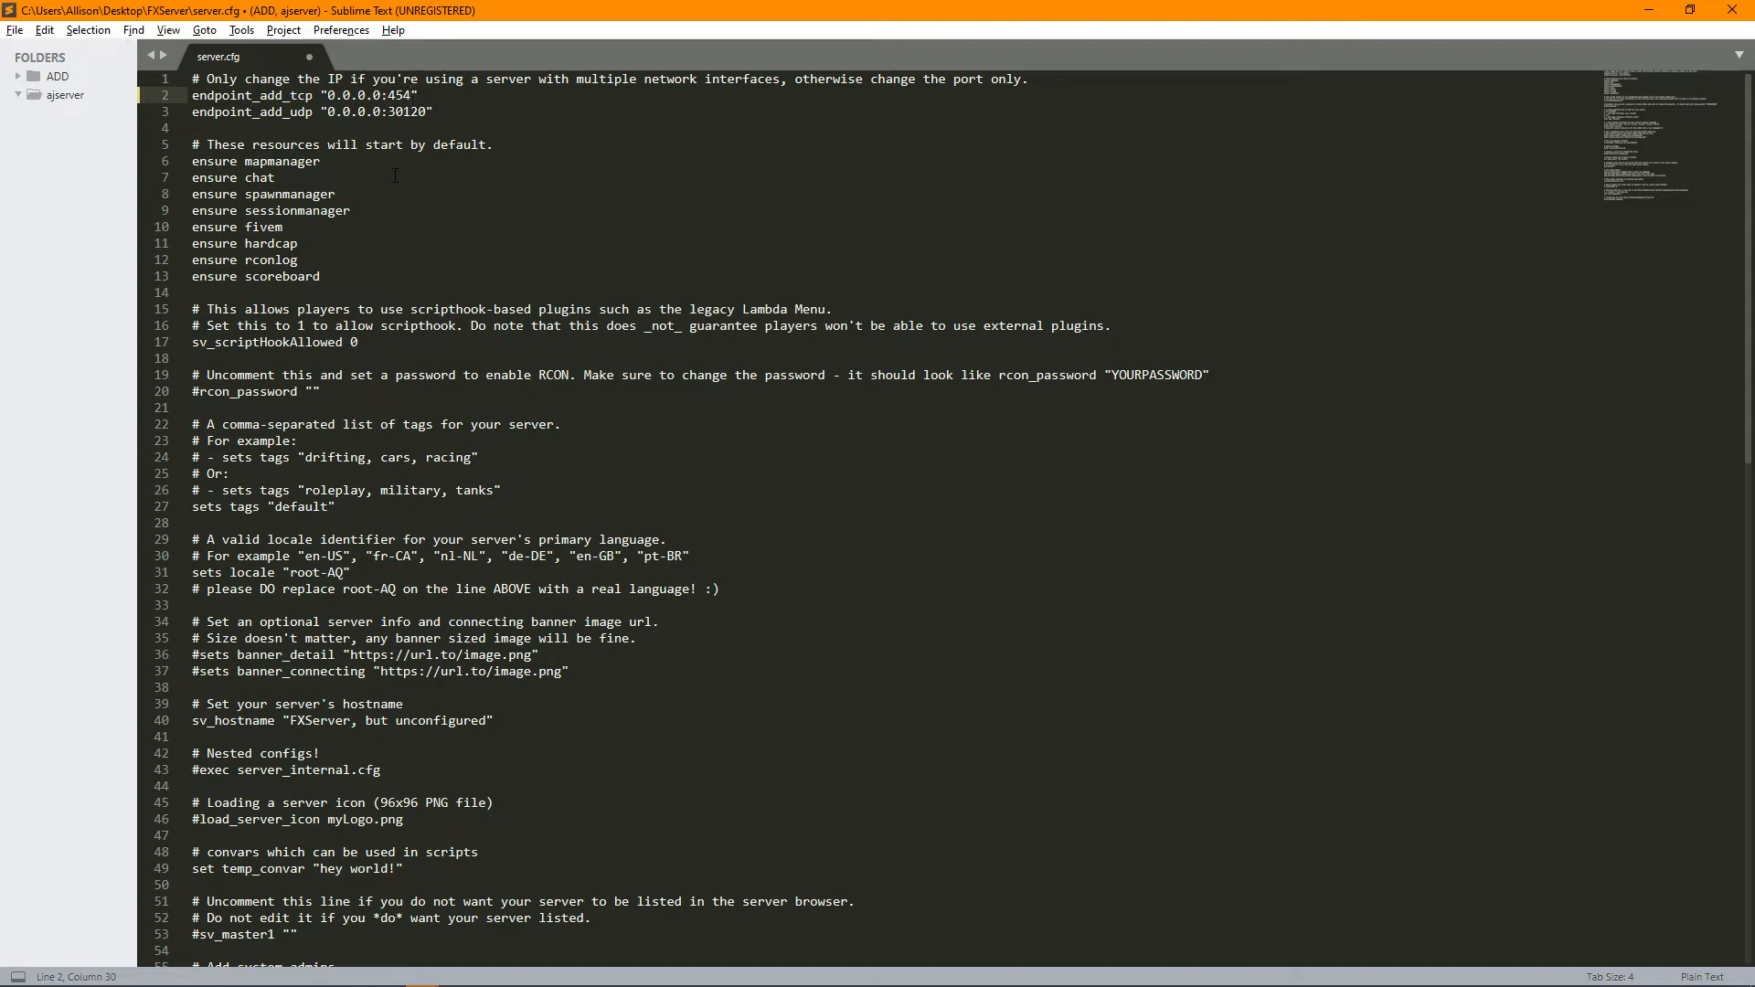
text(54)
key(BackSpace)
text(55)
double_click(394, 110)
text(45455)
click(444, 197)
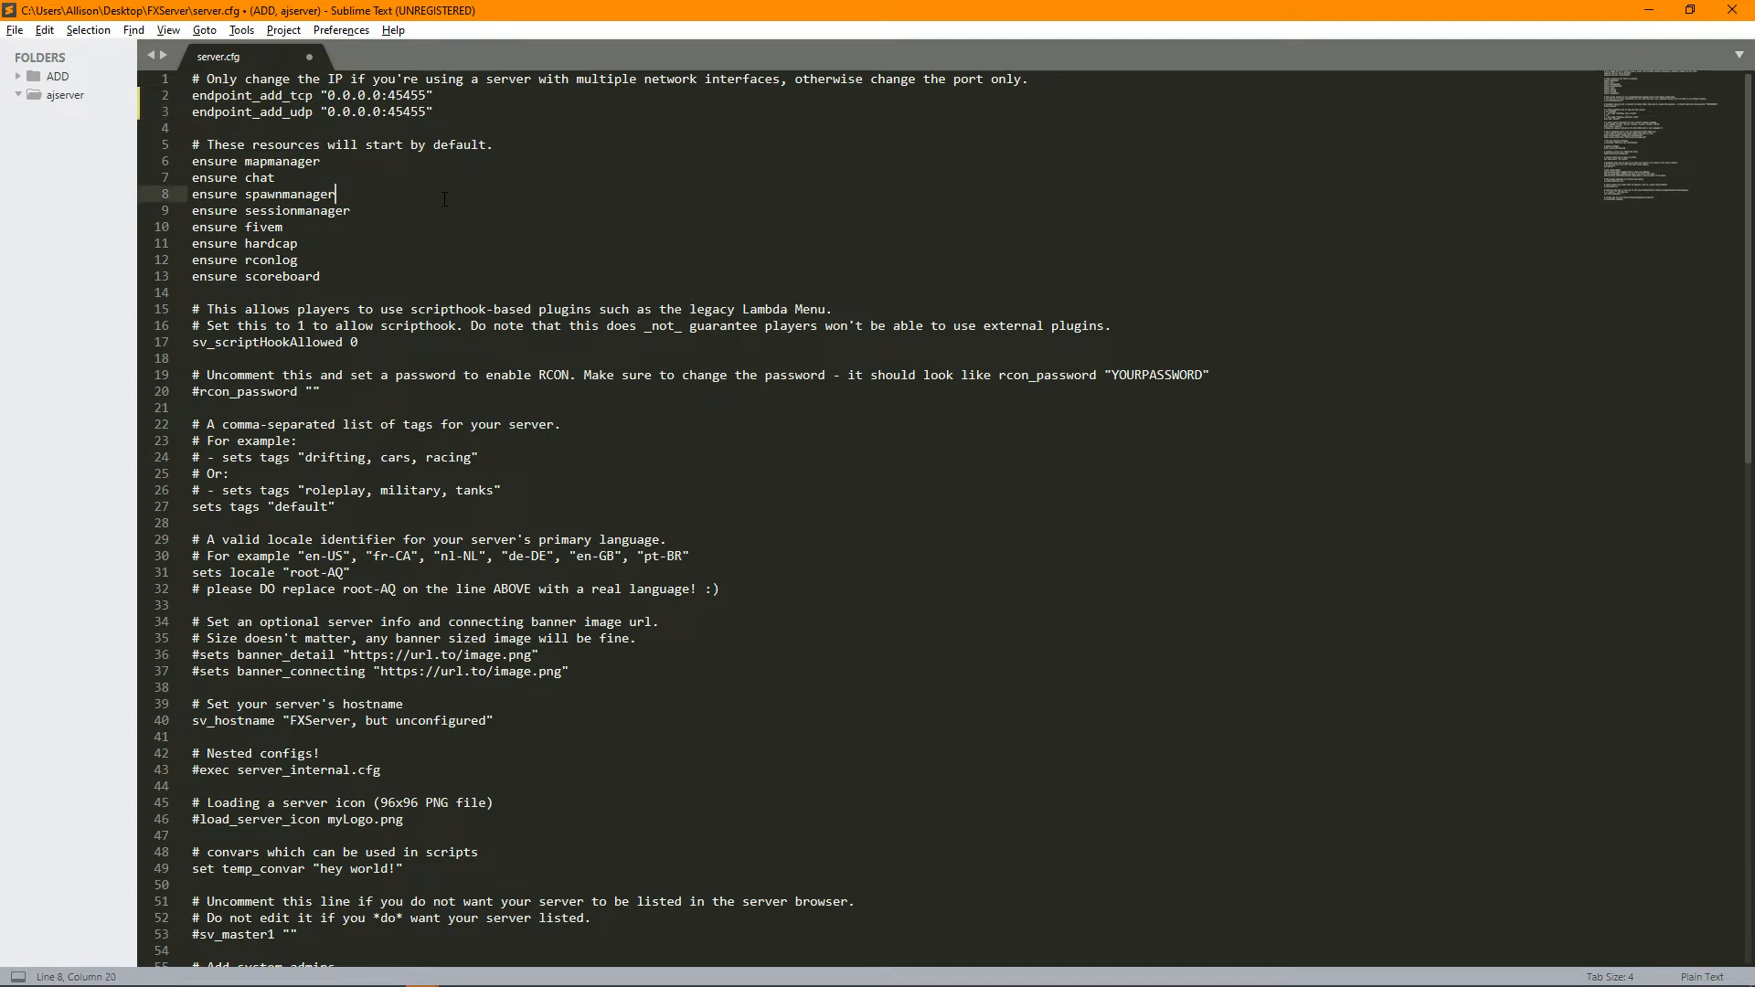
- Examine the sv_licenseKey and steam_webApiKey lines in server.cfg, then the list of ensured default resources
scroll(442, 199, down, 15)
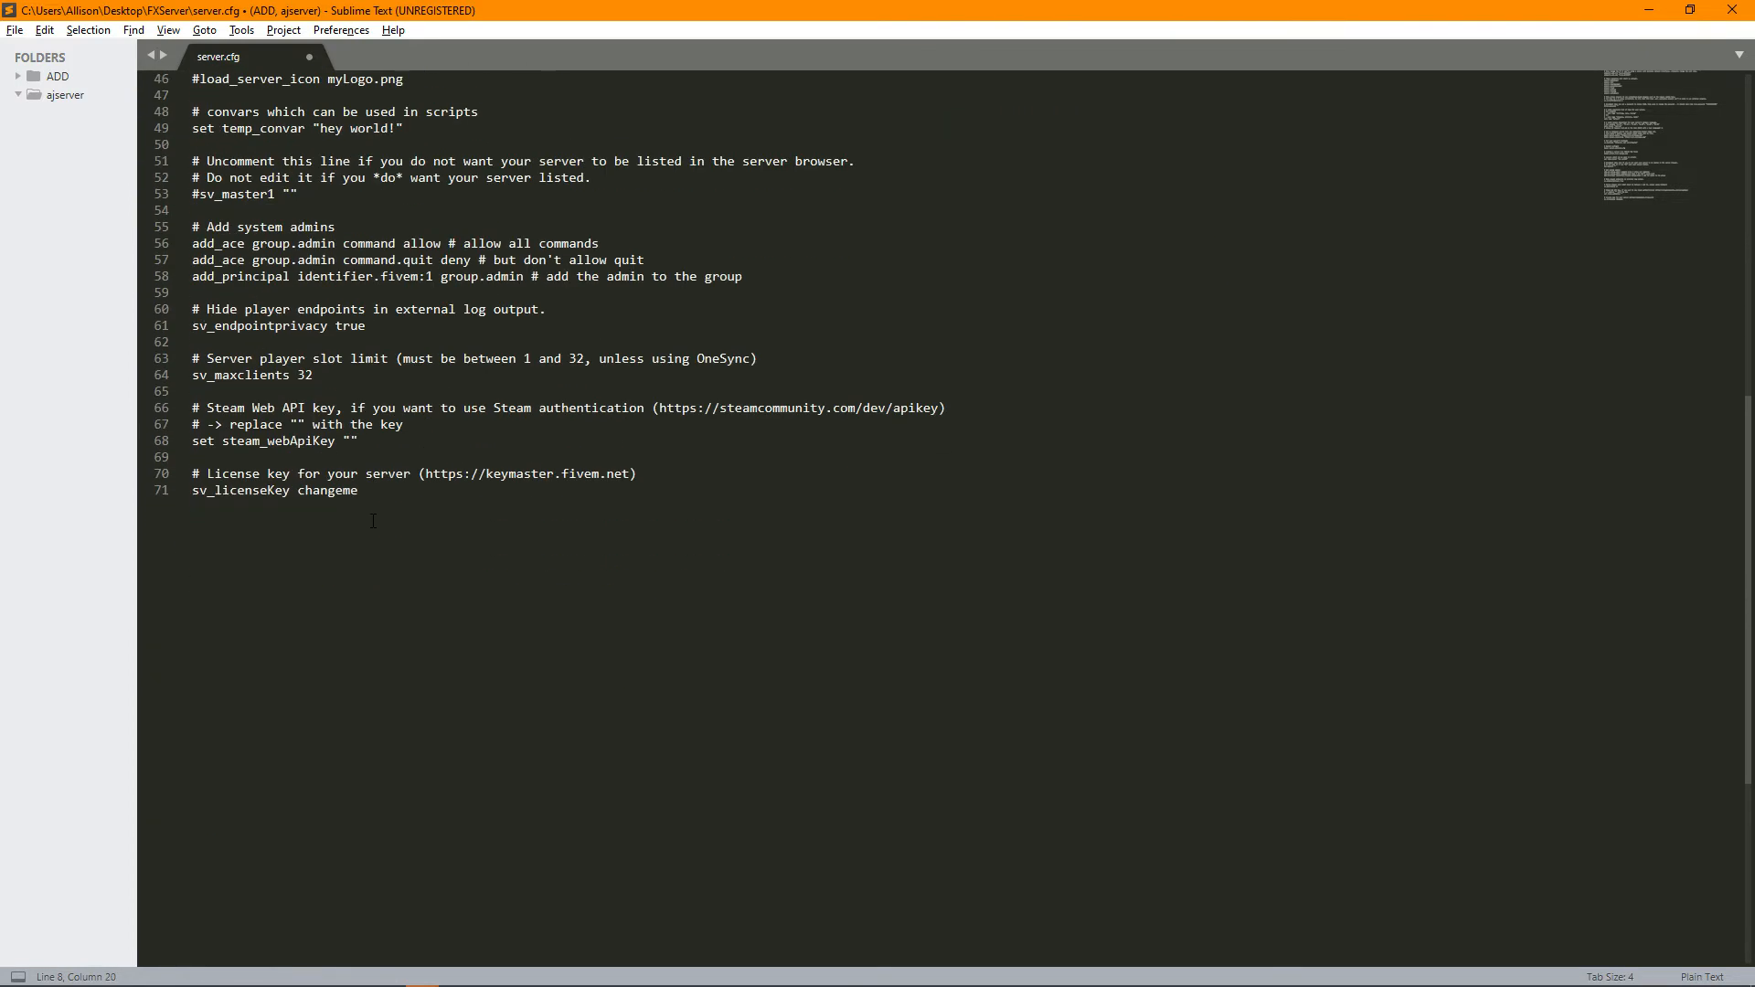
double_click(314, 491)
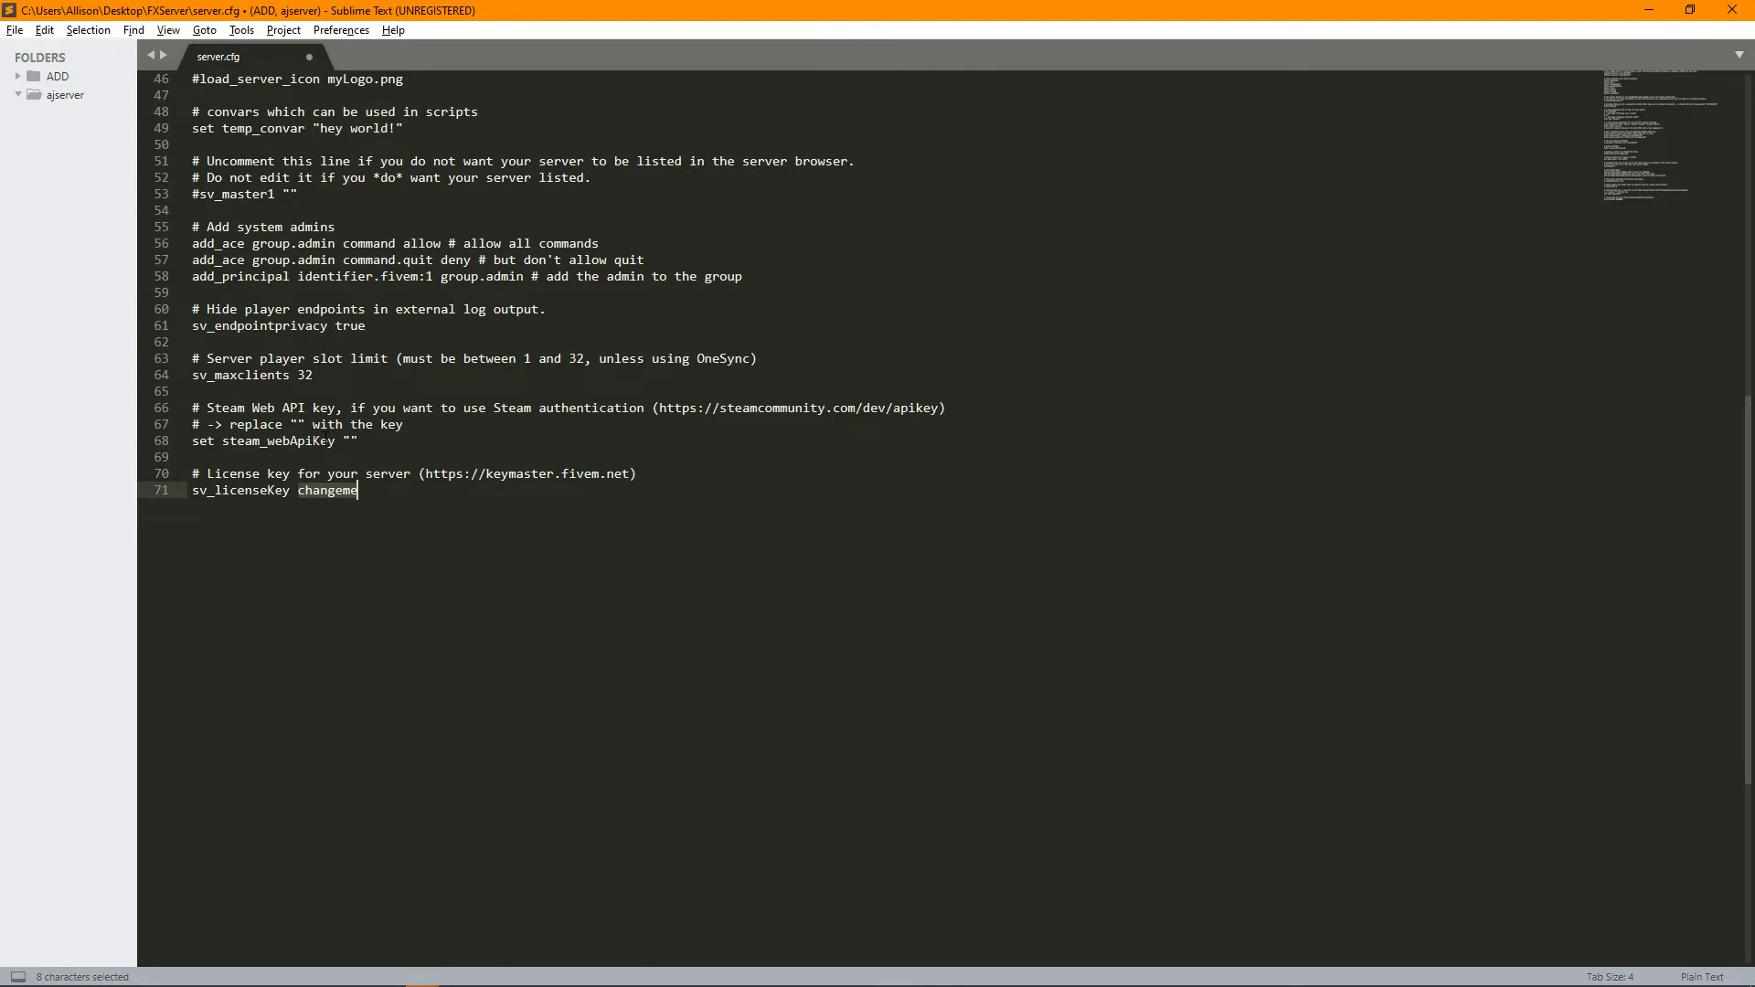
click(331, 441)
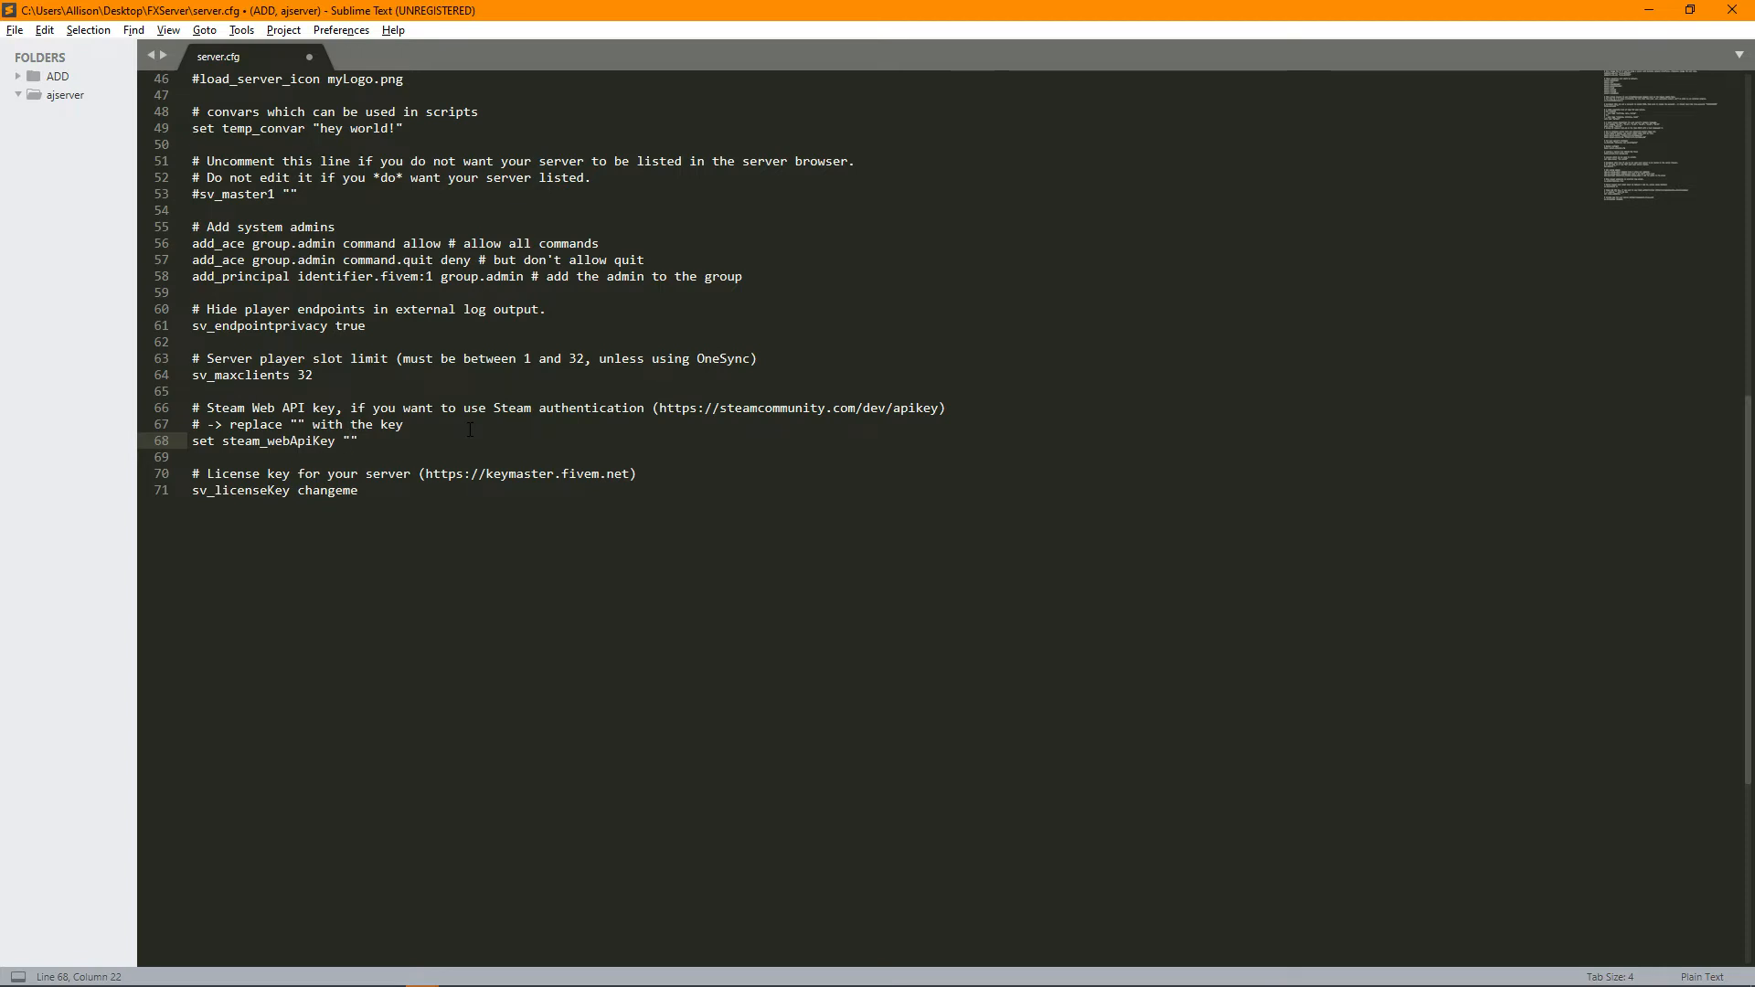
scroll(472, 429, up, 6)
scroll(472, 430, down, 5)
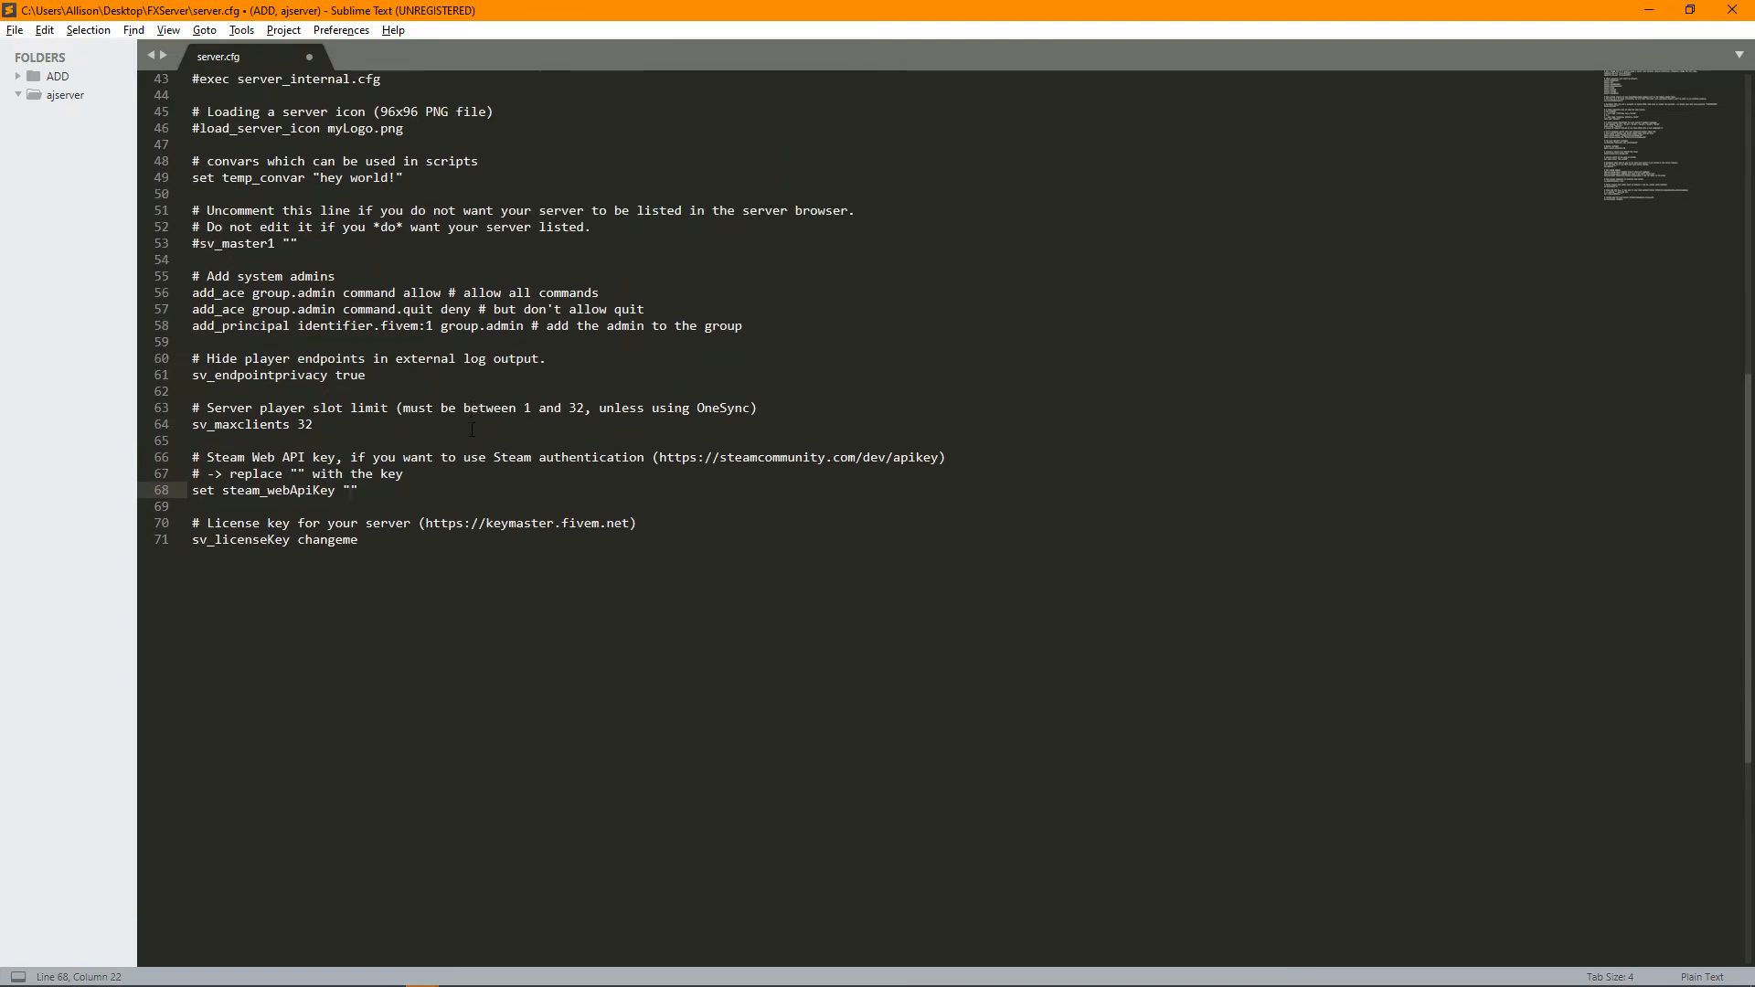
scroll(472, 430, up, 7)
scroll(472, 430, up, 7)
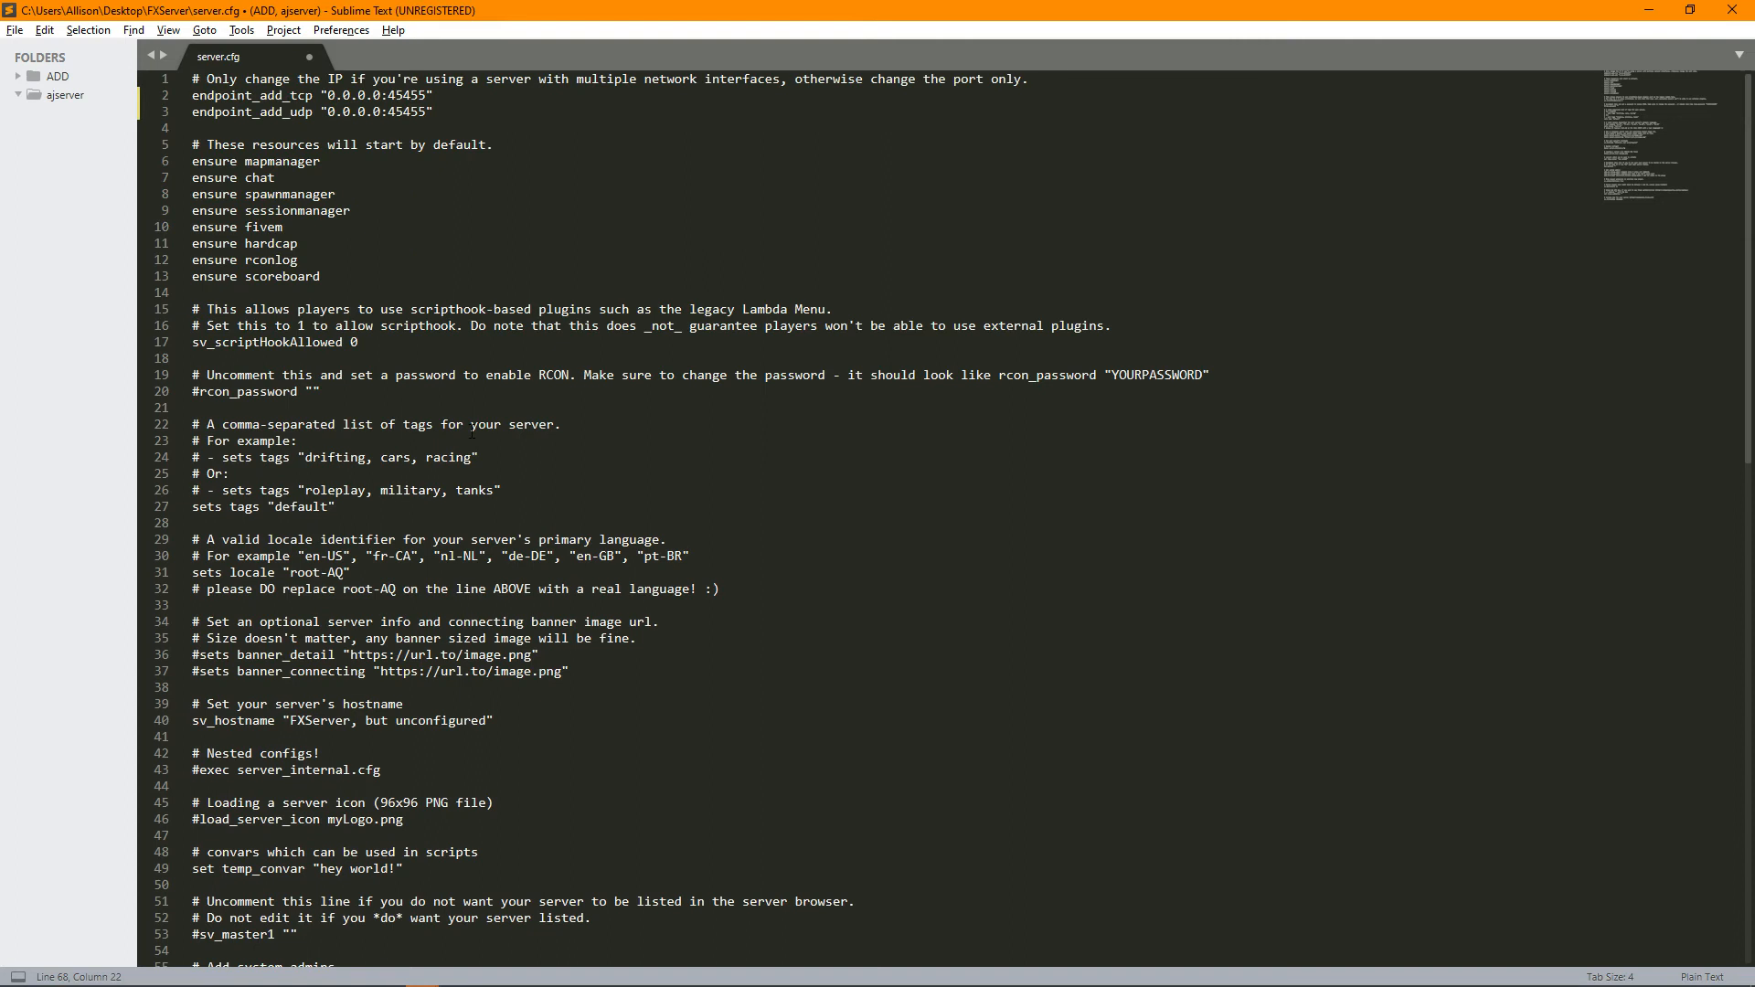
click(395, 276)
click(393, 244)
click(390, 201)
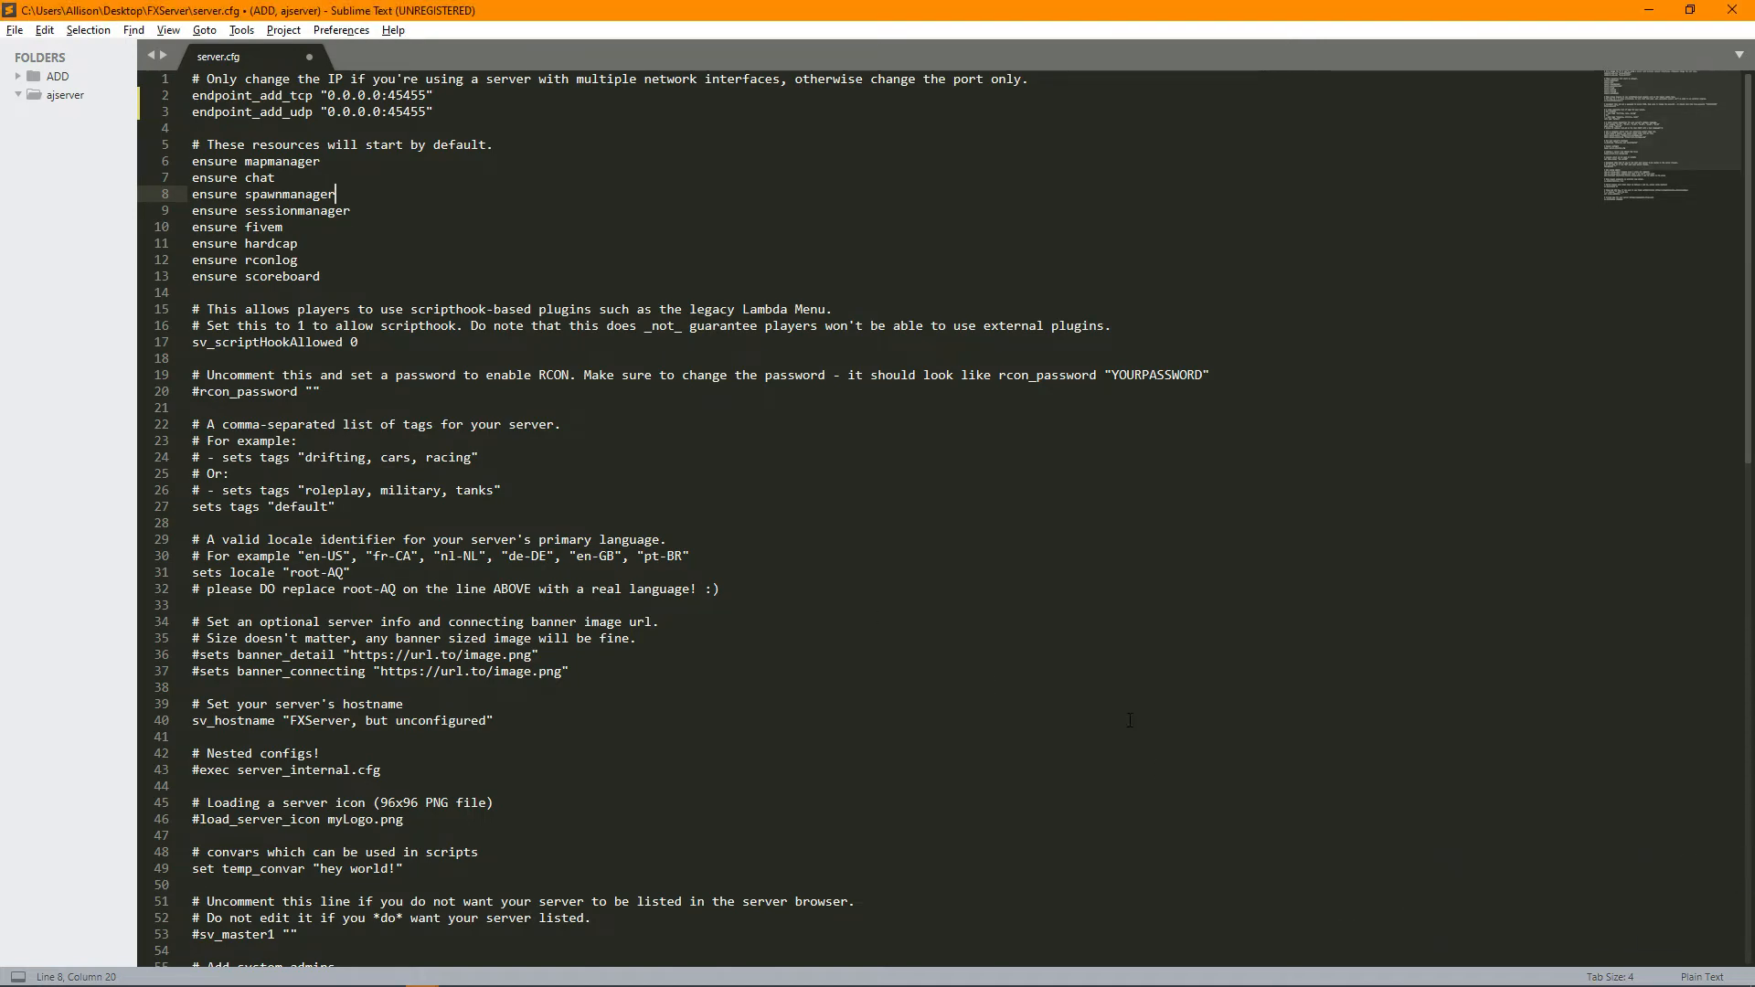
- Switch to File Explorer and open the testserver folder inside the Desktop's Development folder
key(alt+Tab)
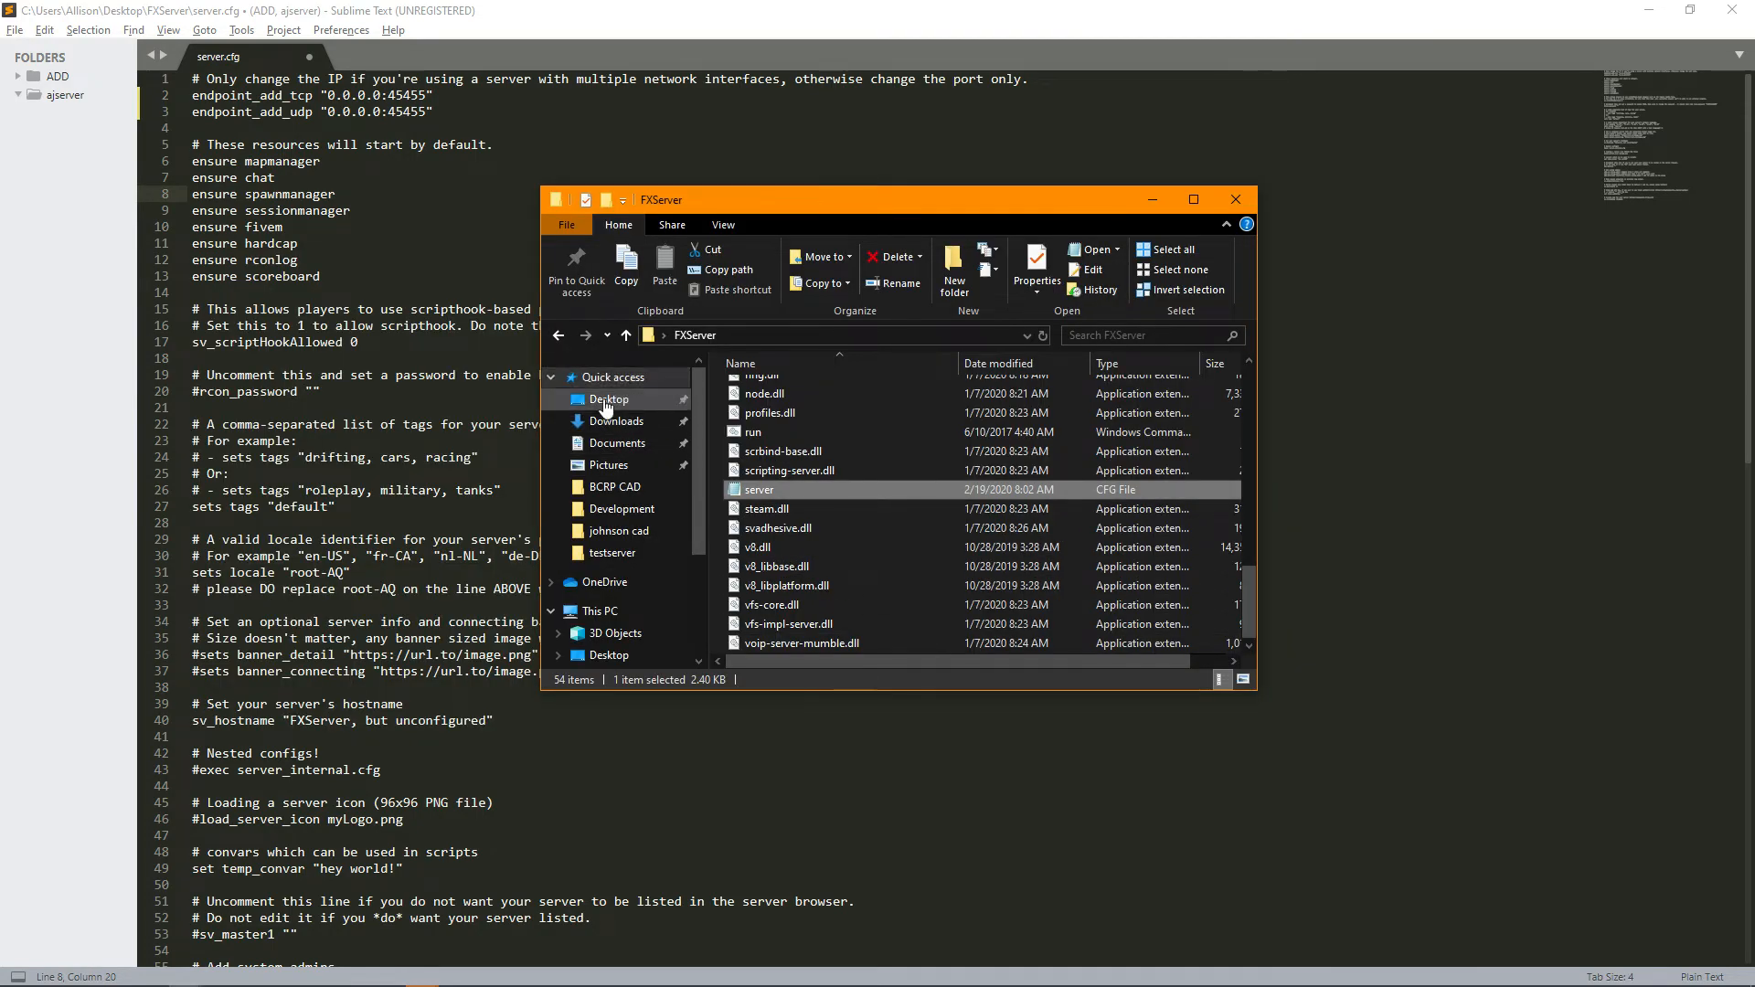
click(610, 399)
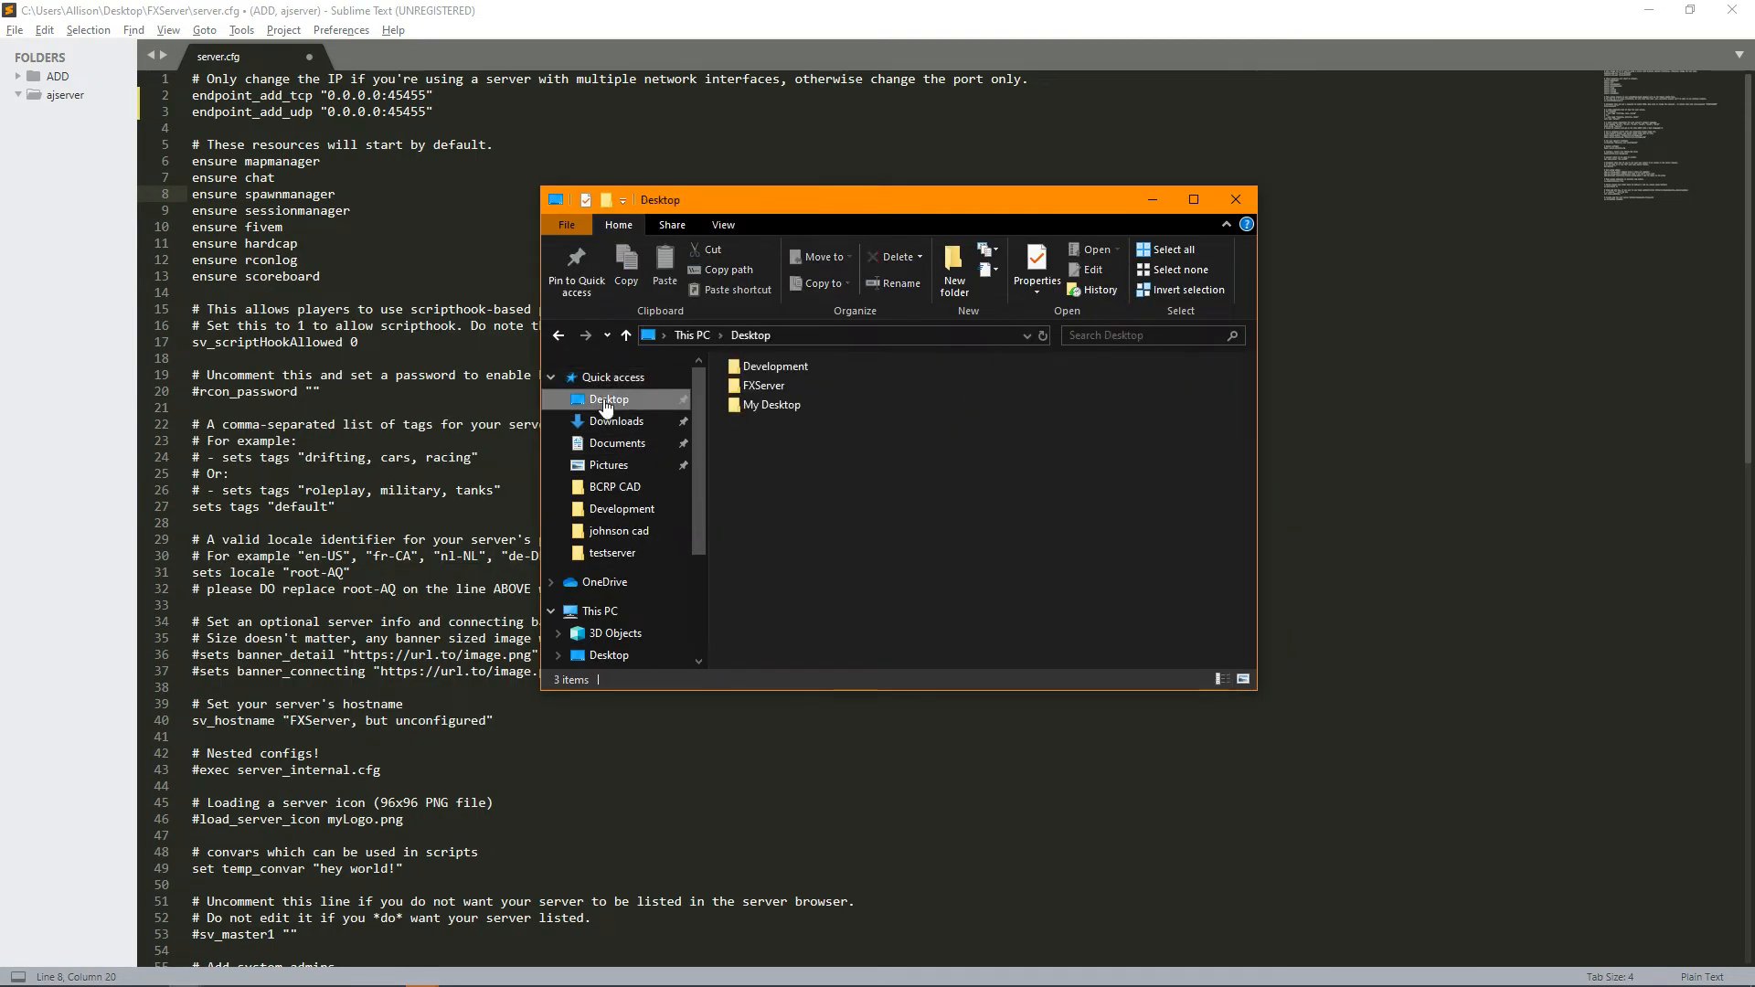
double_click(777, 367)
scroll(801, 547, down, 15)
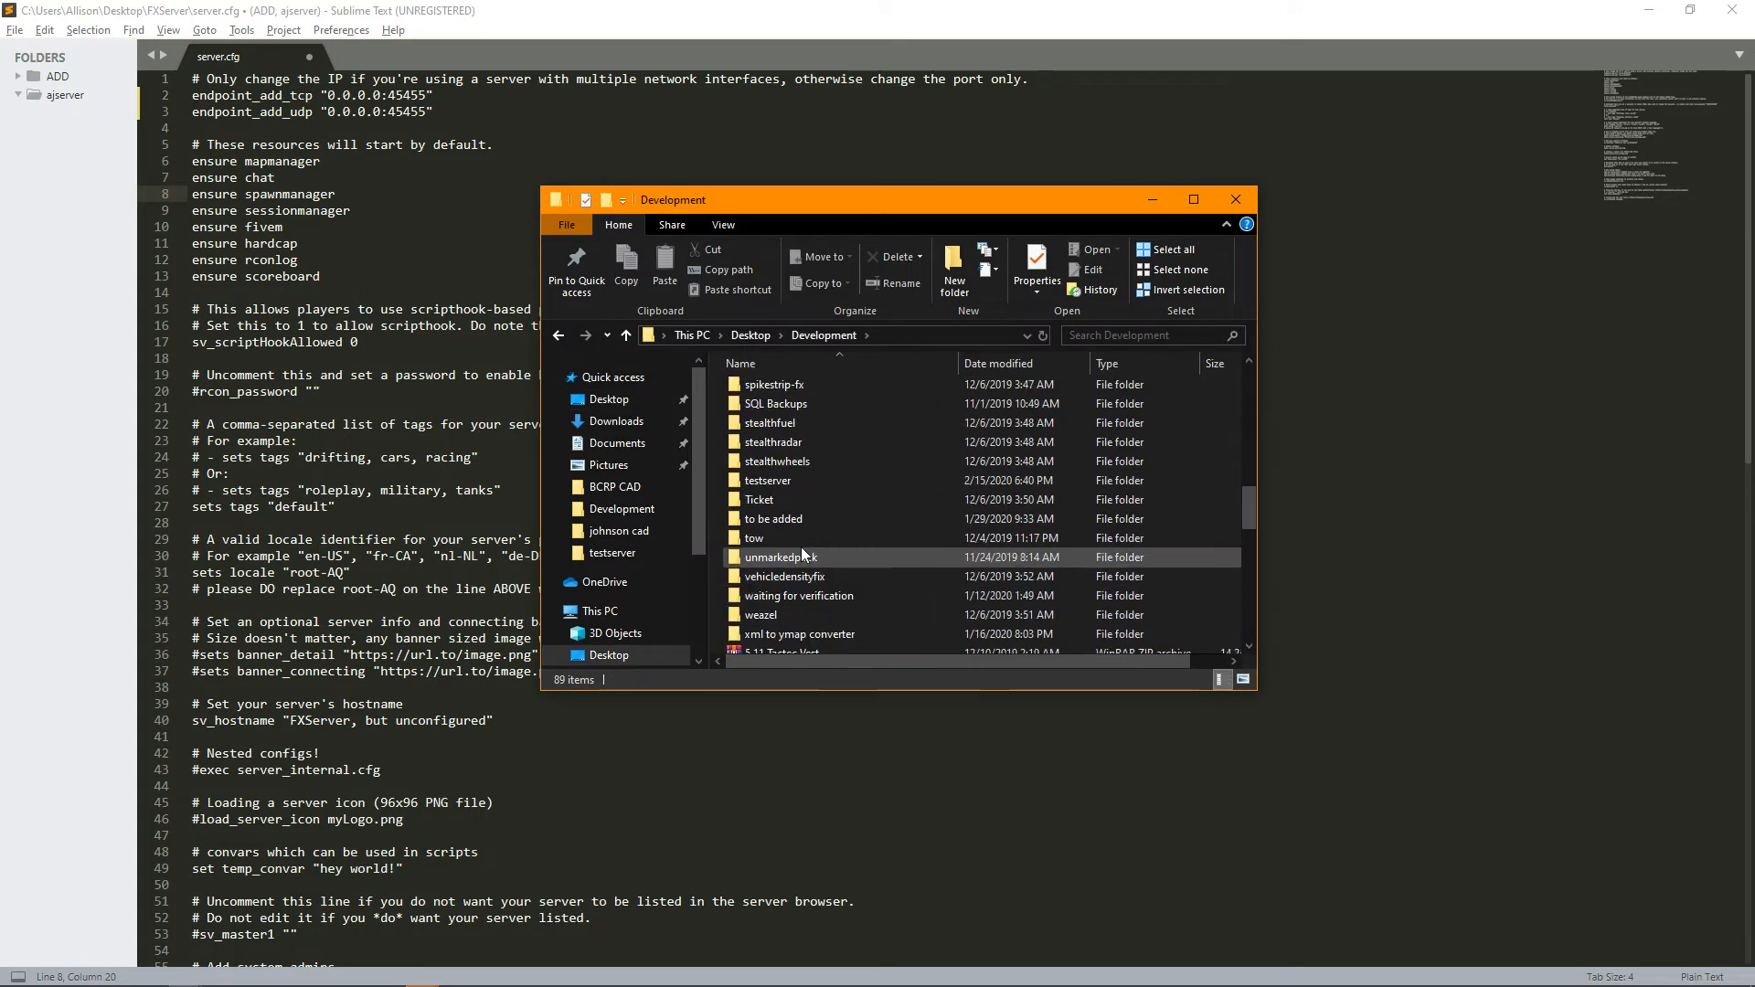
double_click(777, 479)
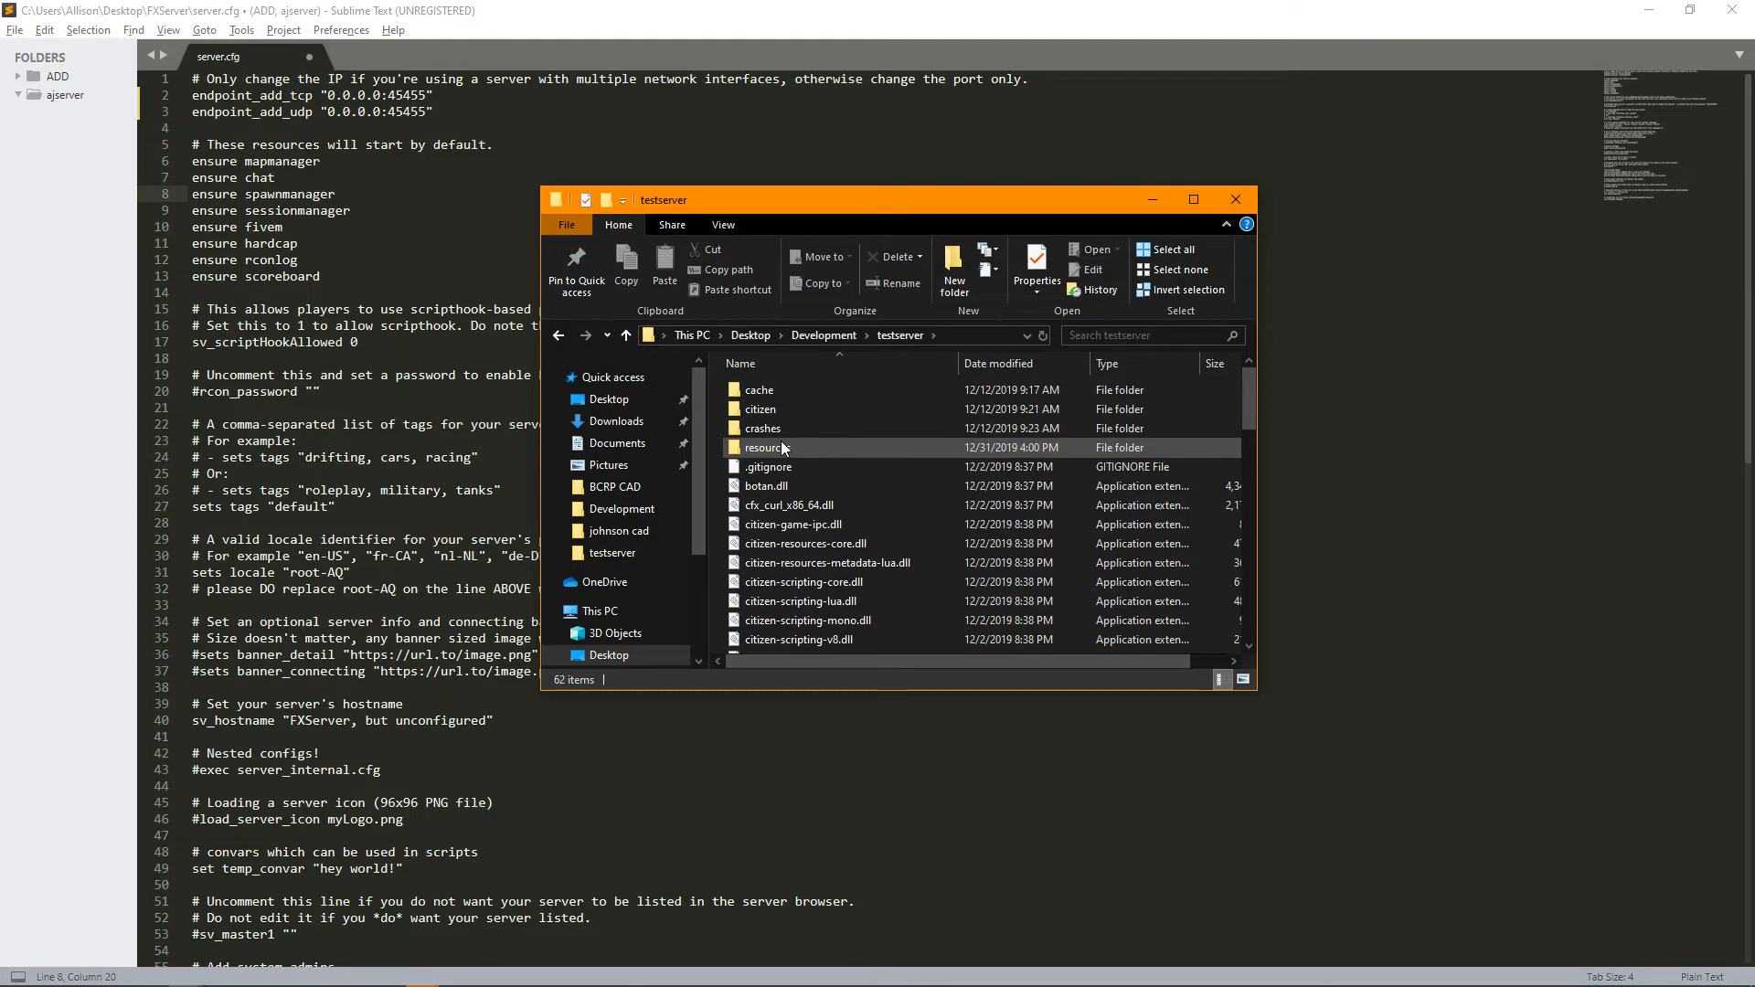
- Open the Server Starter batch file for editing in Notepad, and enlarge and reposition its window
scroll(803, 558, down, 14)
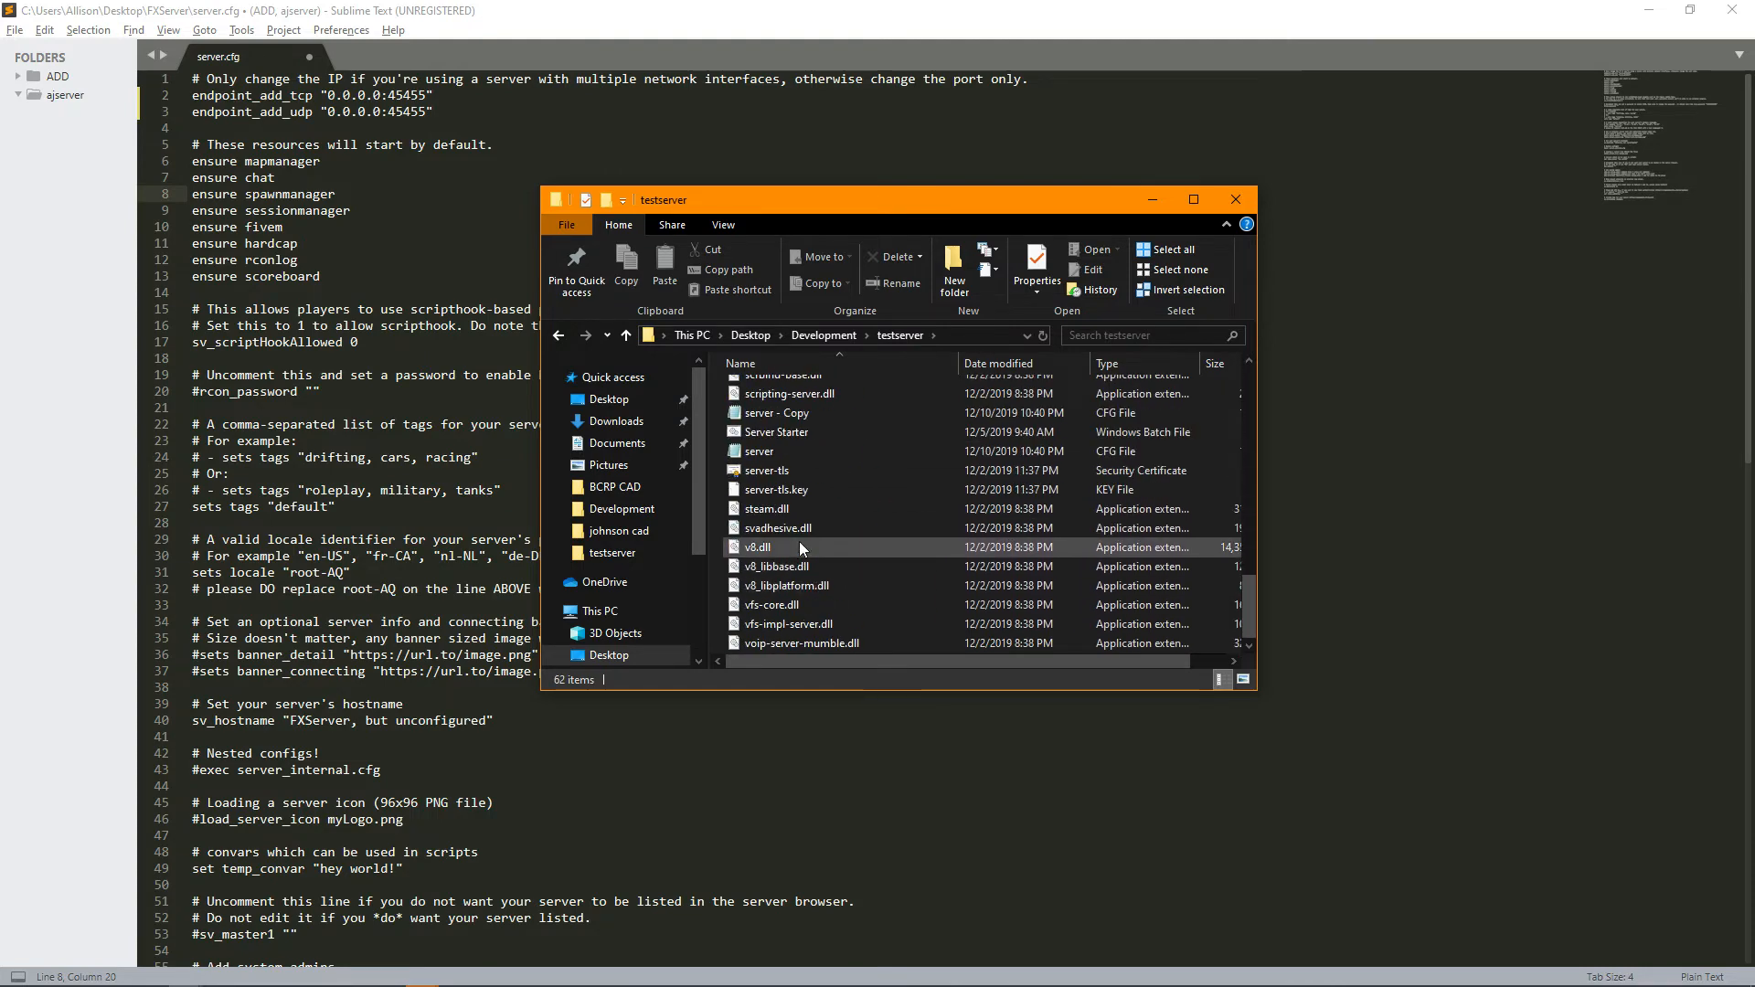
double_click(816, 437)
right_click(816, 437)
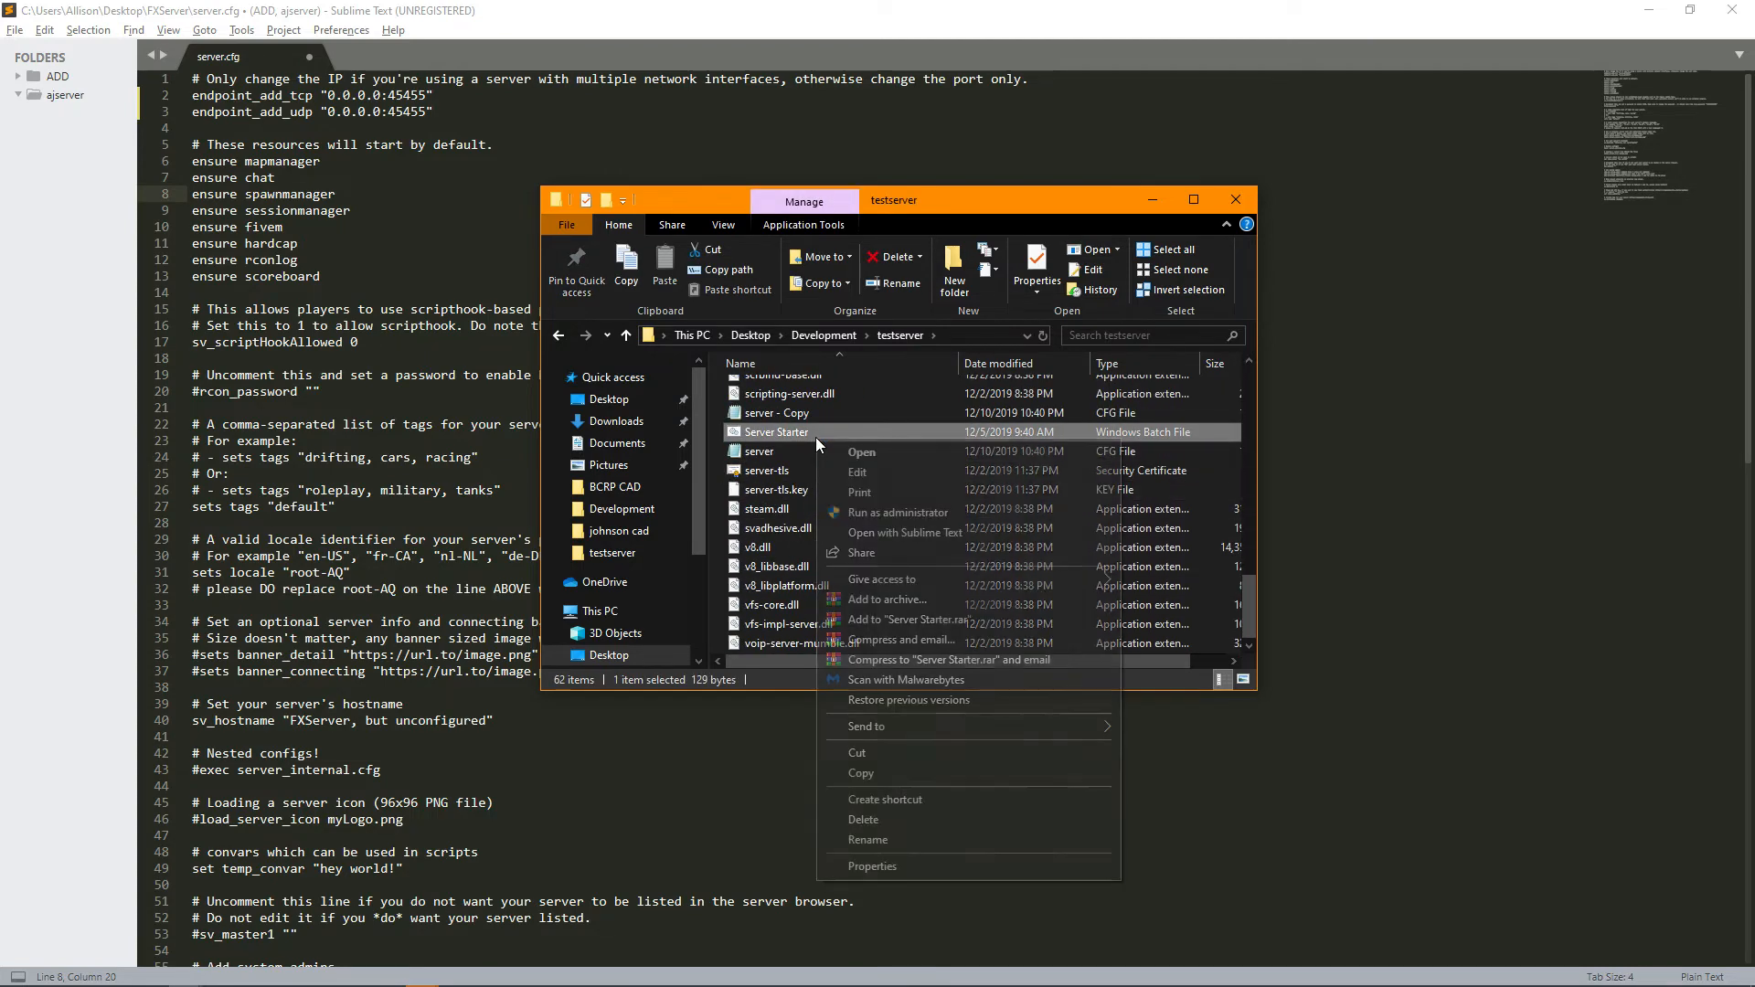
click(872, 477)
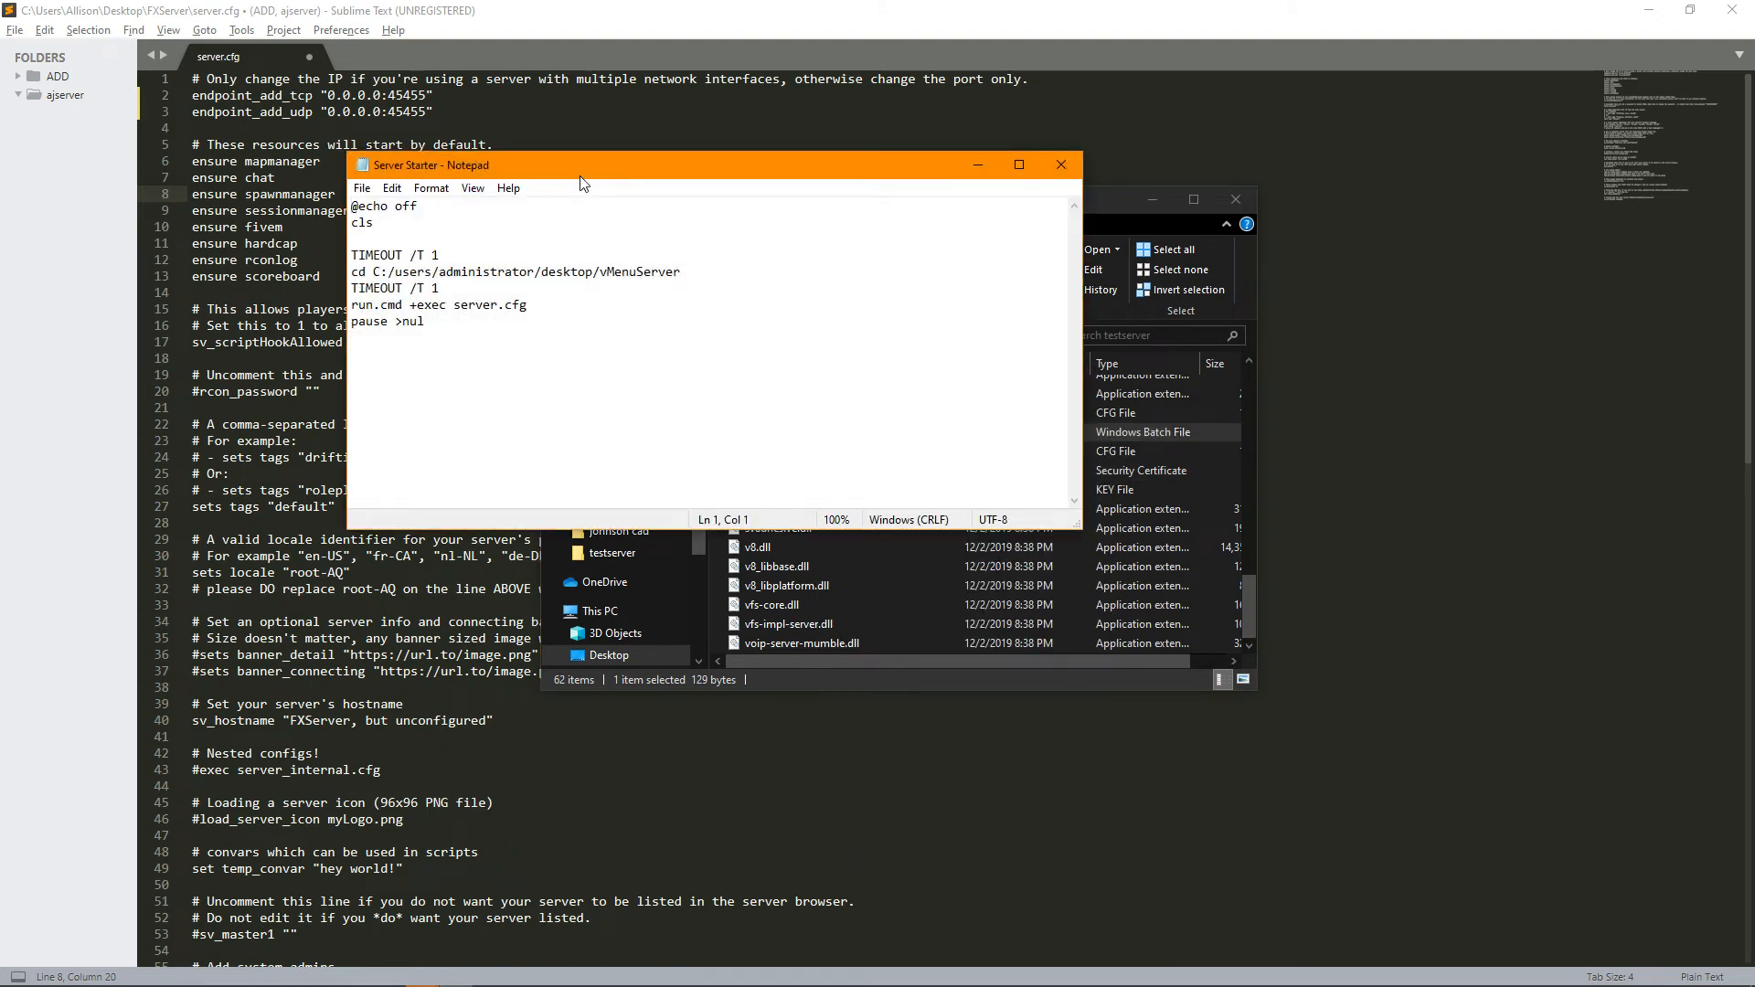
drag(579, 172, 676, 260)
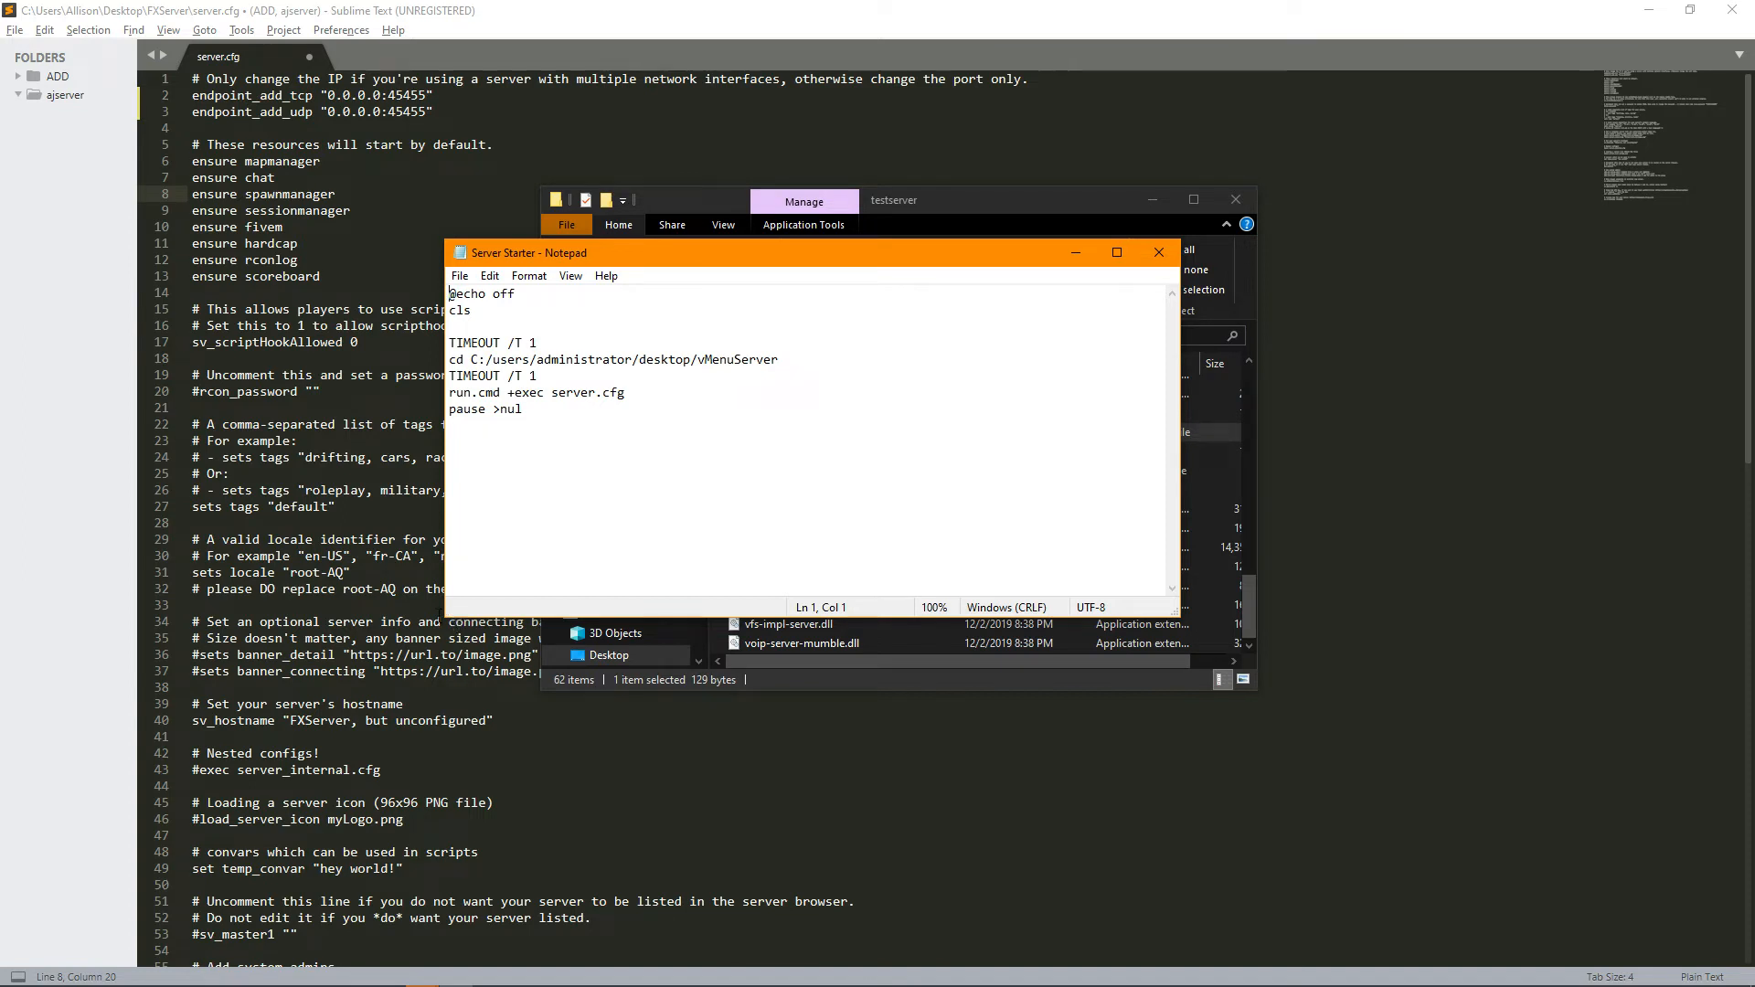
drag(435, 617, 200, 743)
drag(428, 253, 705, 175)
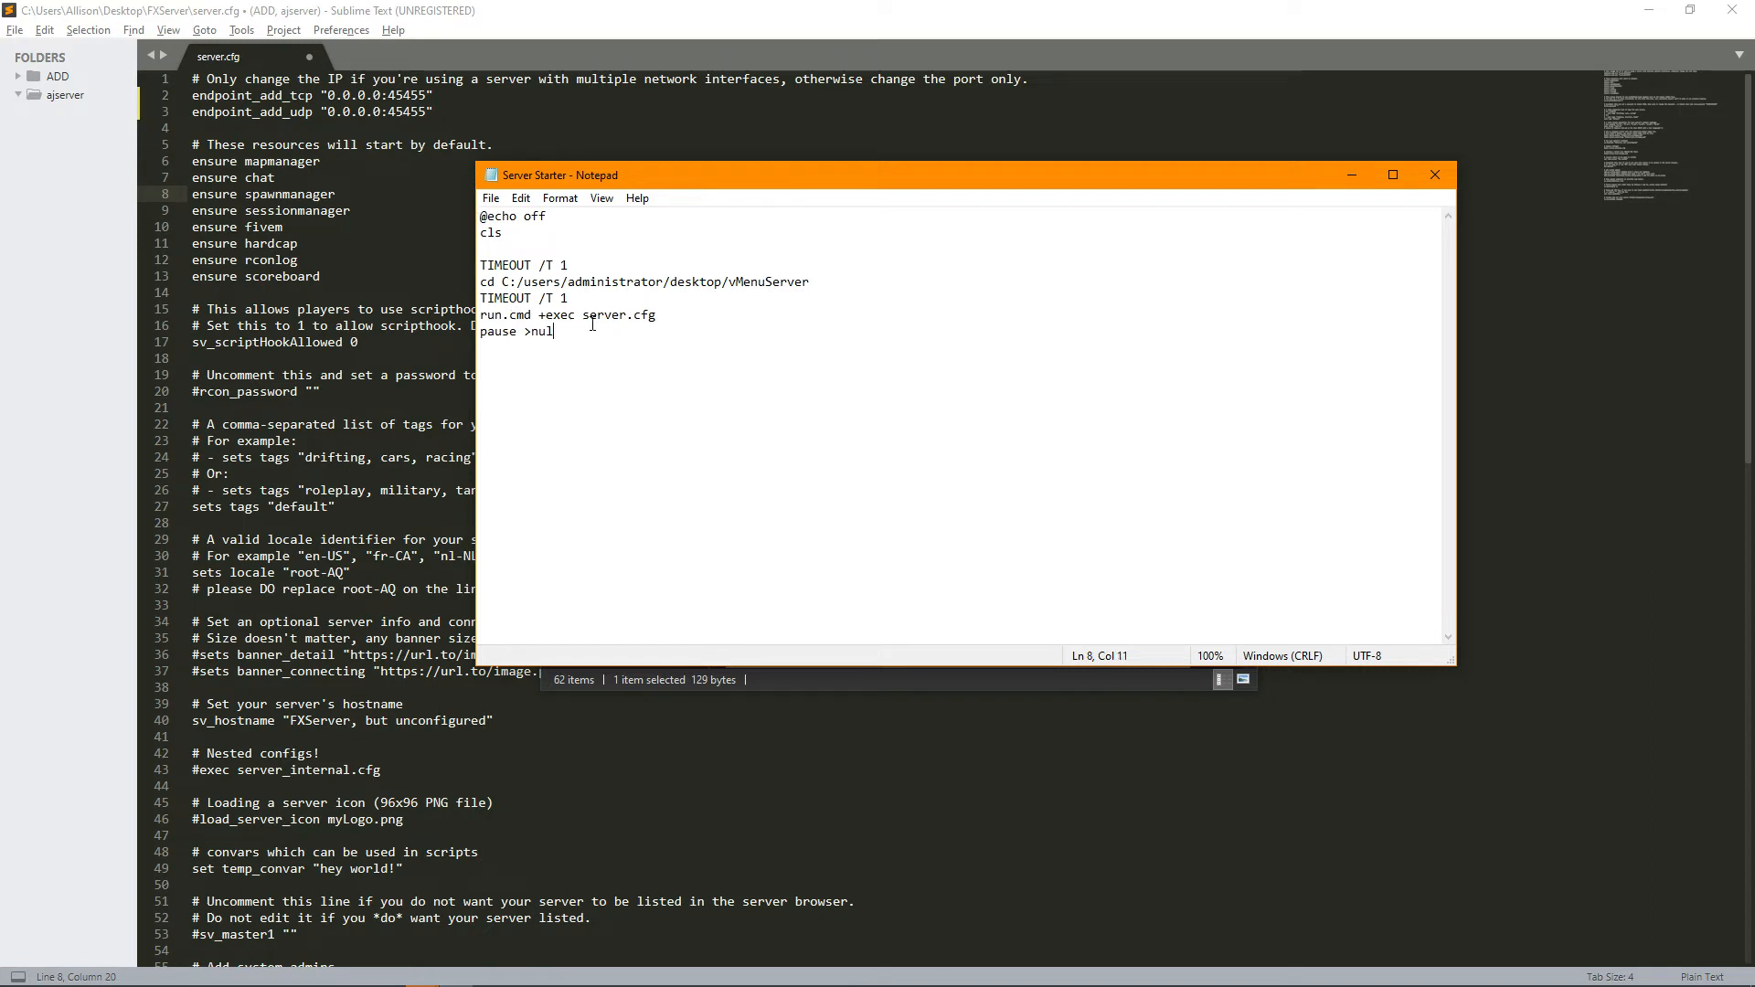
- Change the folder at the end of the batch file's cd path to FXServer
click(660, 317)
triple_click(746, 293)
drag(811, 282, 551, 271)
drag(539, 277, 797, 279)
click(764, 291)
double_click(771, 284)
double_click(772, 282)
click(827, 281)
drag(827, 282, 749, 288)
text(FX)
- Close Notepad and save the changes to Server Starter.bat
right_click(664, 185)
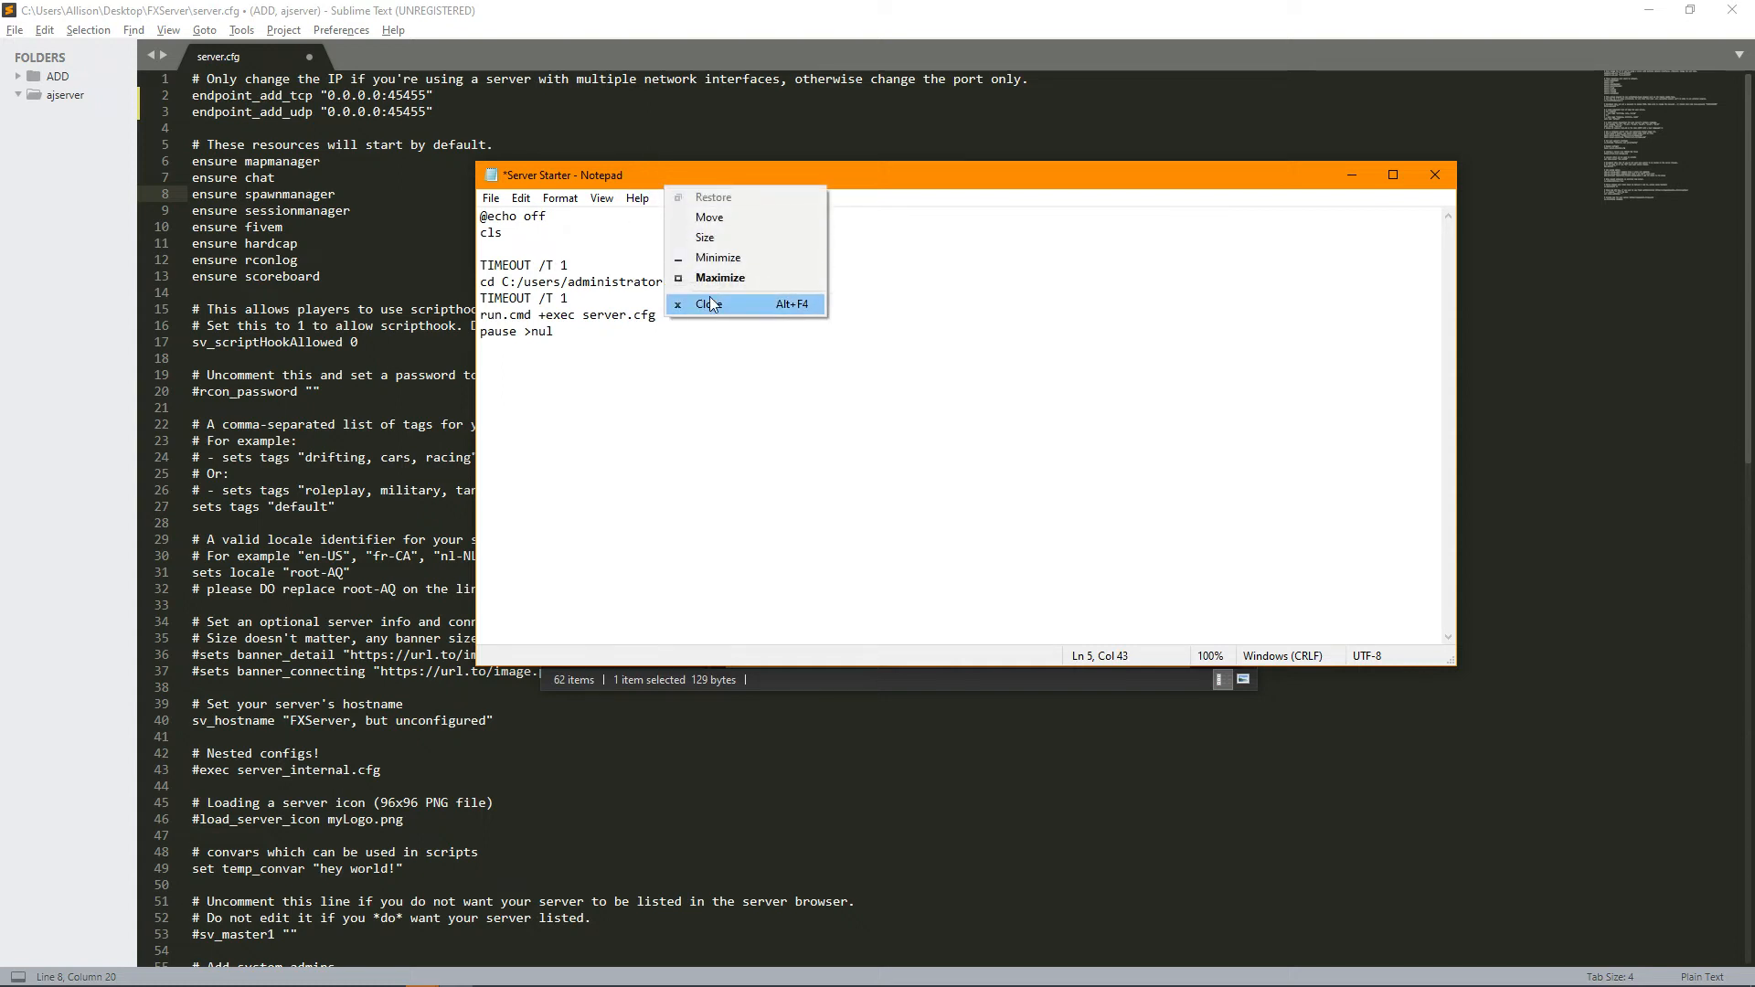
click(711, 303)
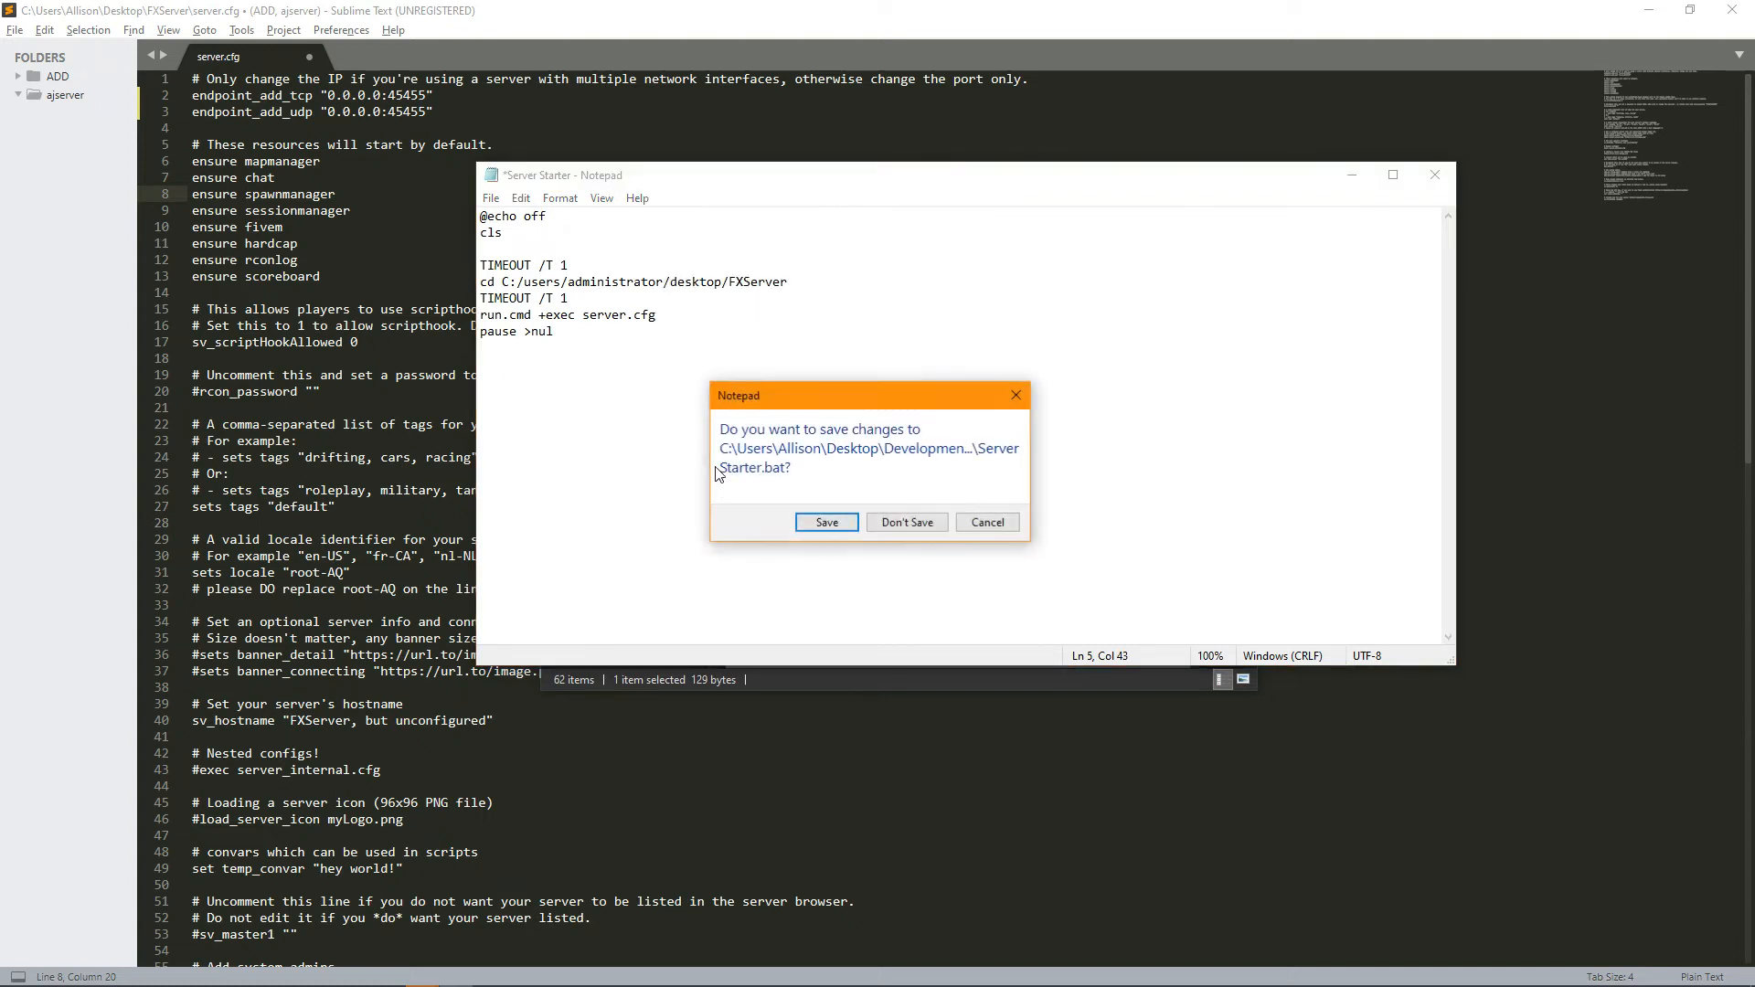
click(810, 523)
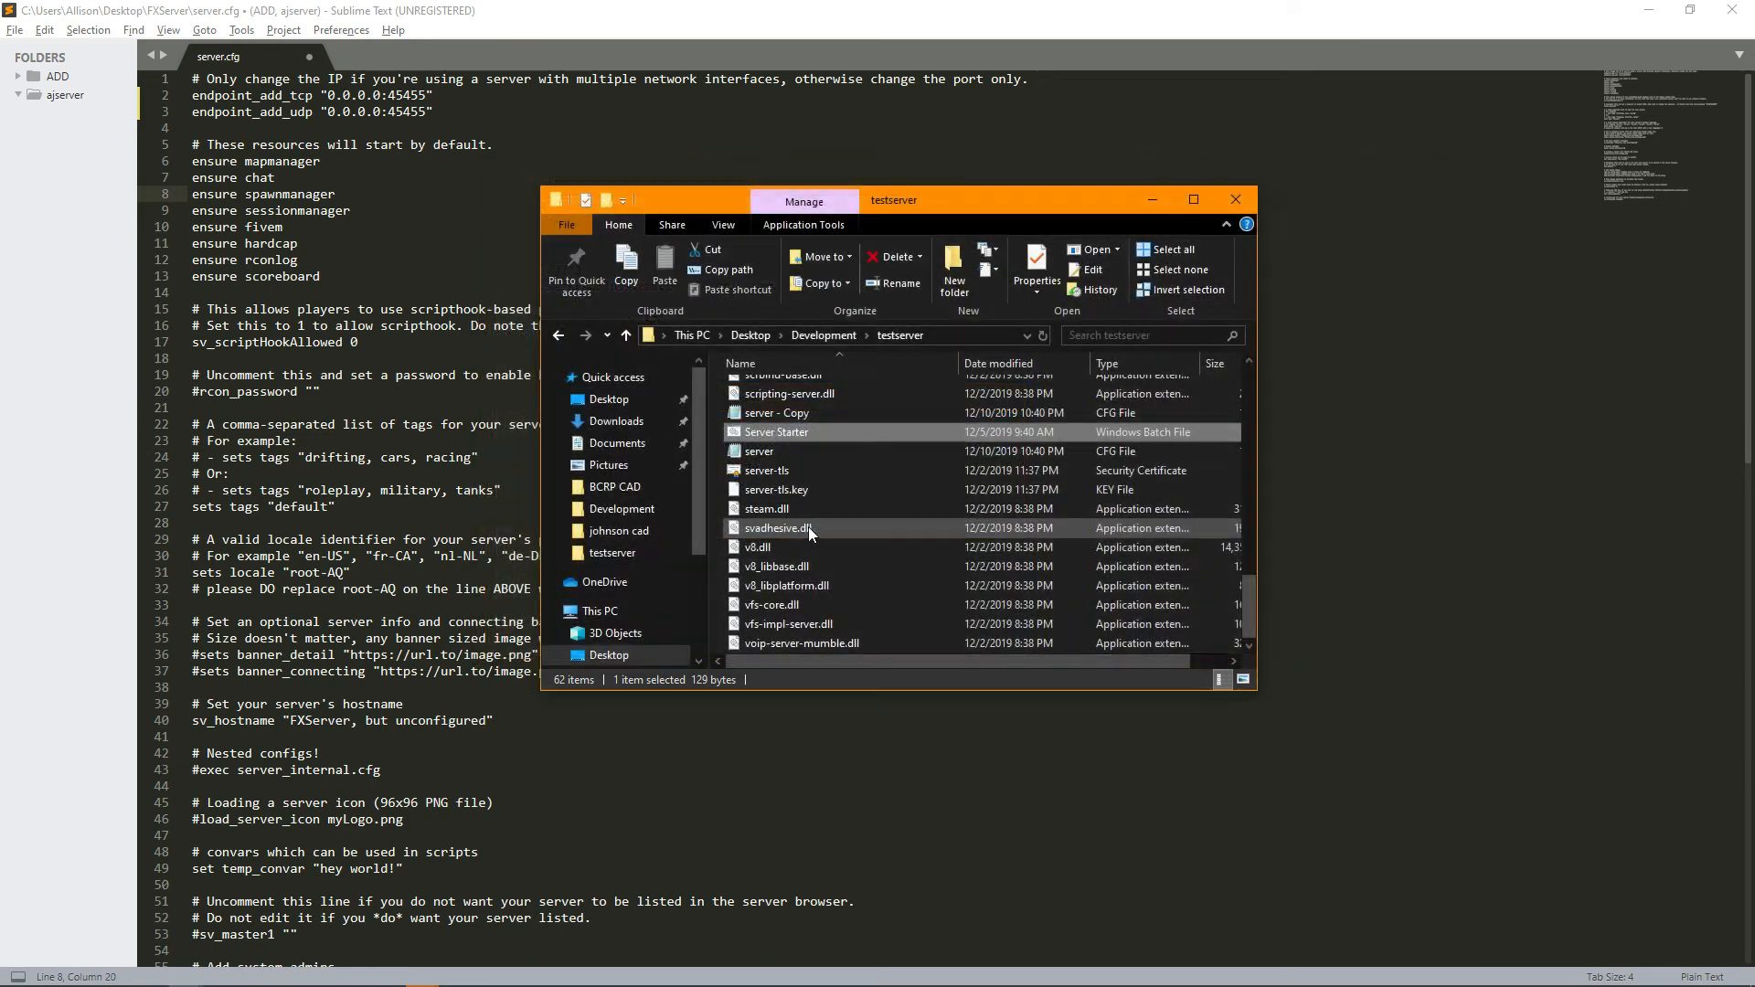
- Copy the Server Starter batch file into the FXServer folder on the Desktop
right_click(786, 432)
click(849, 770)
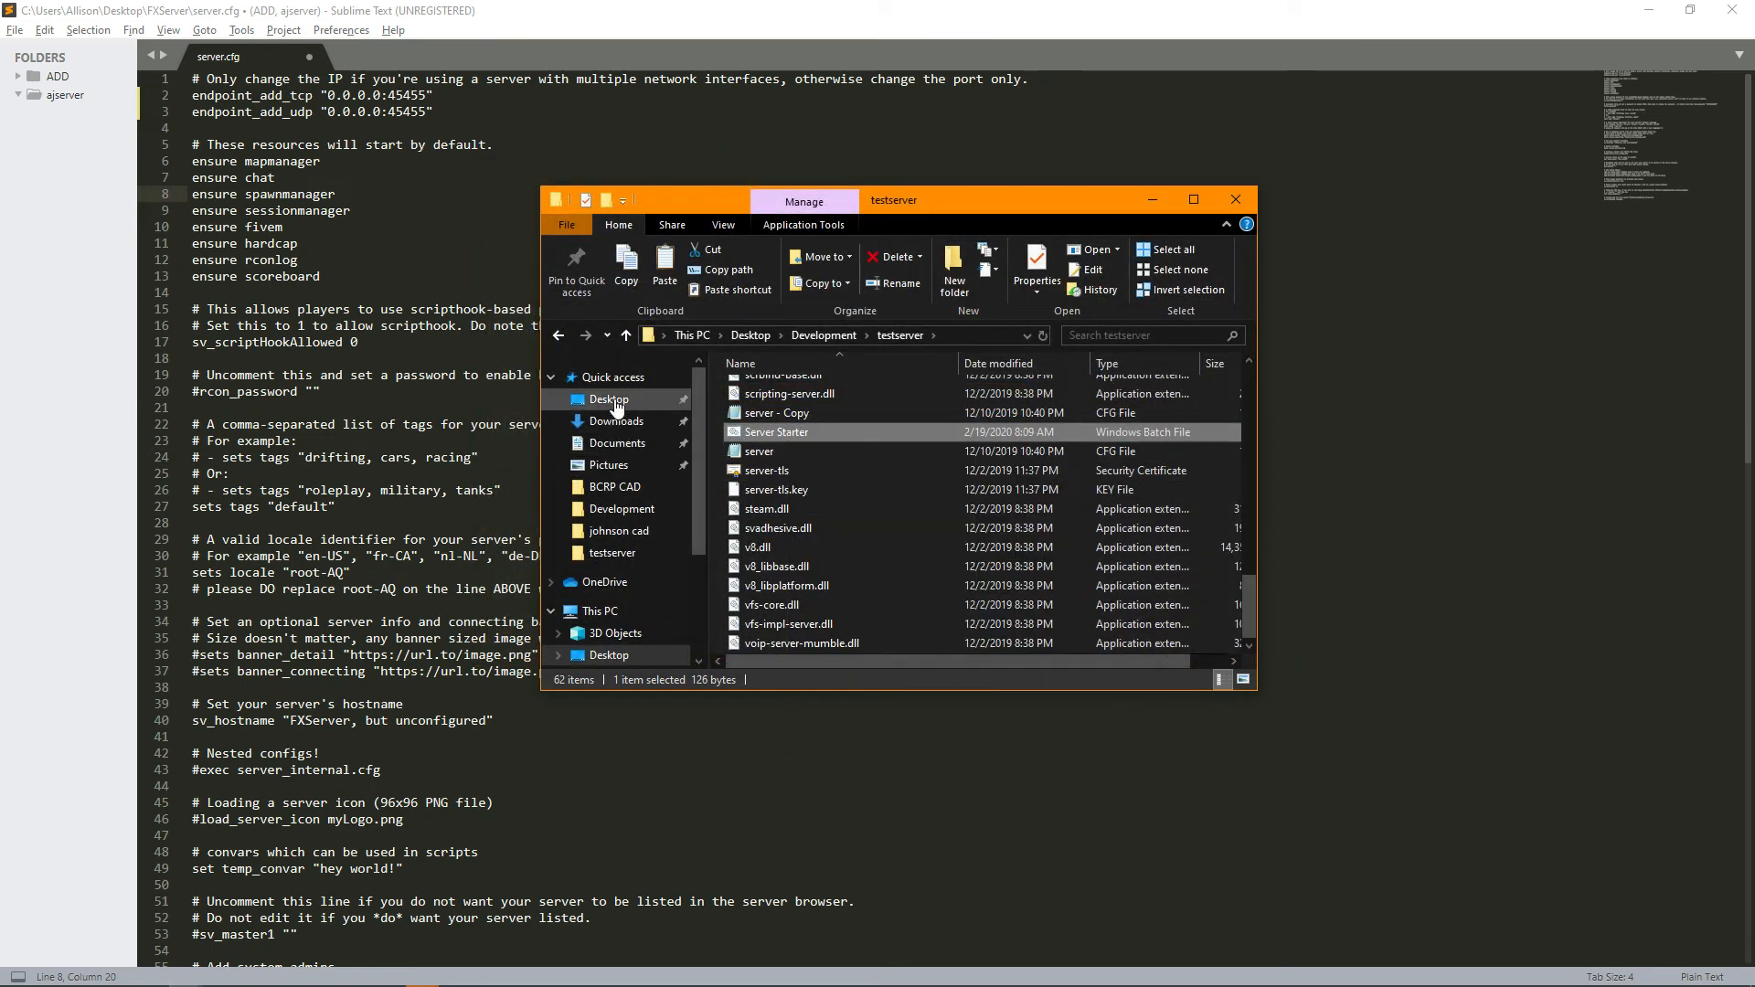
click(609, 398)
click(790, 387)
double_click(790, 390)
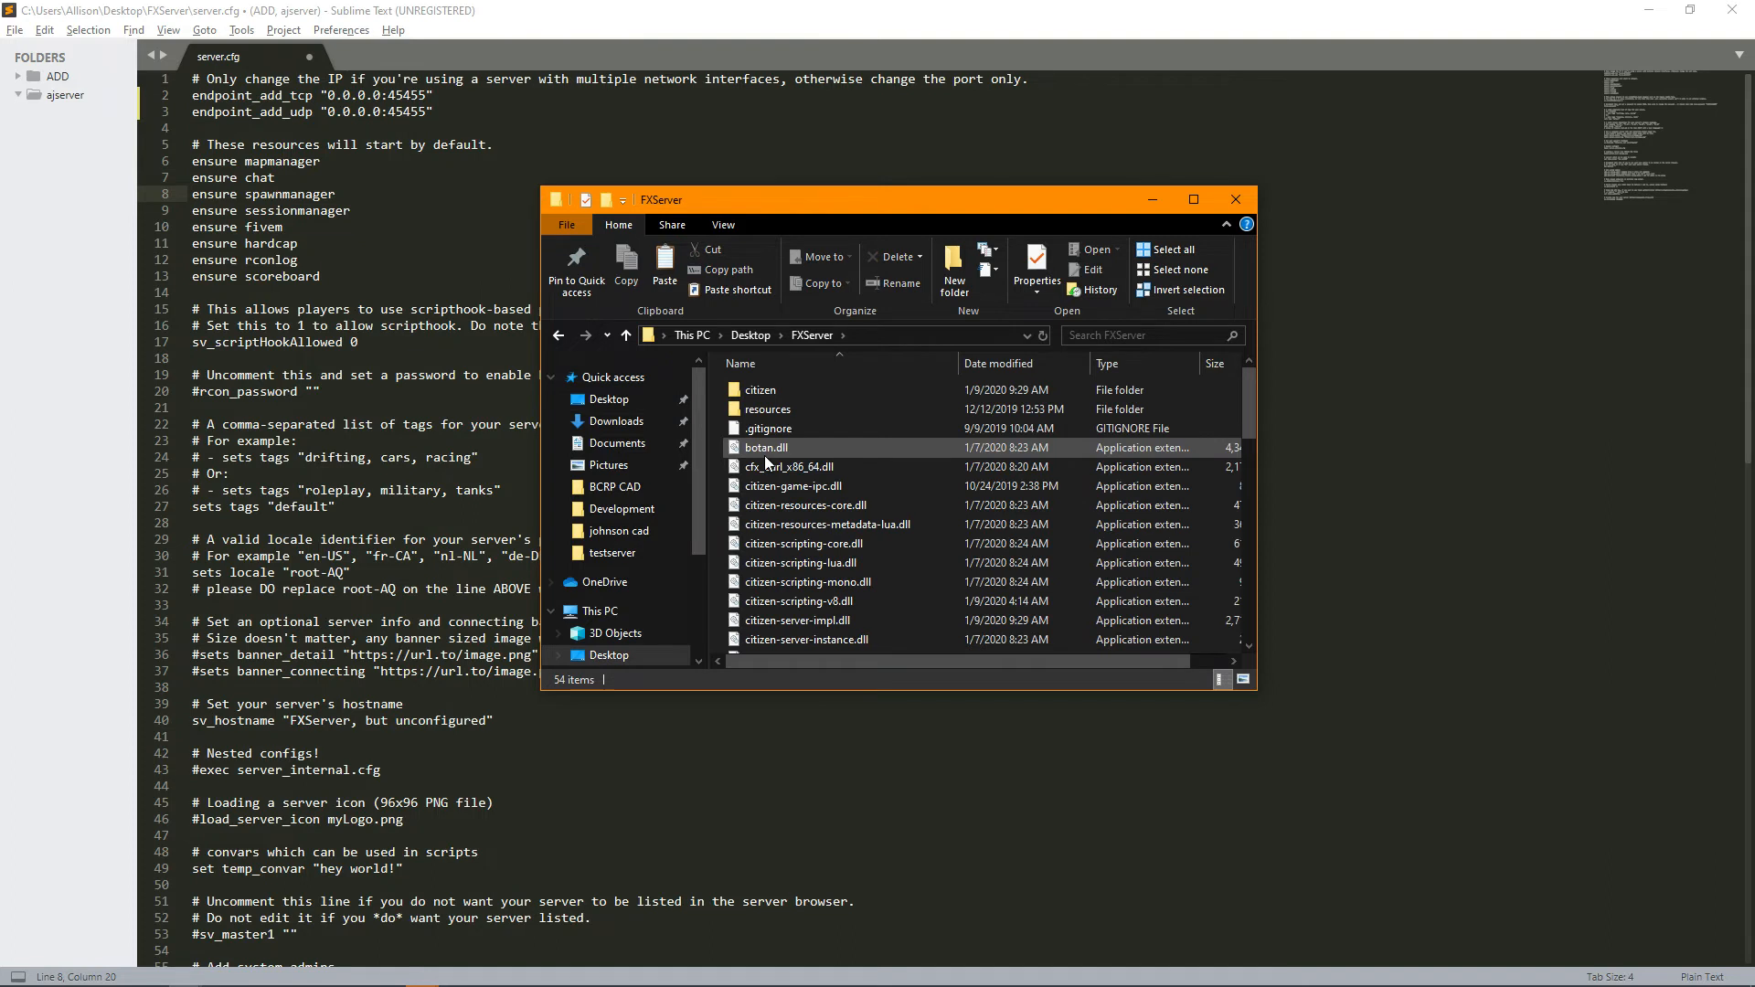
right_click(718, 434)
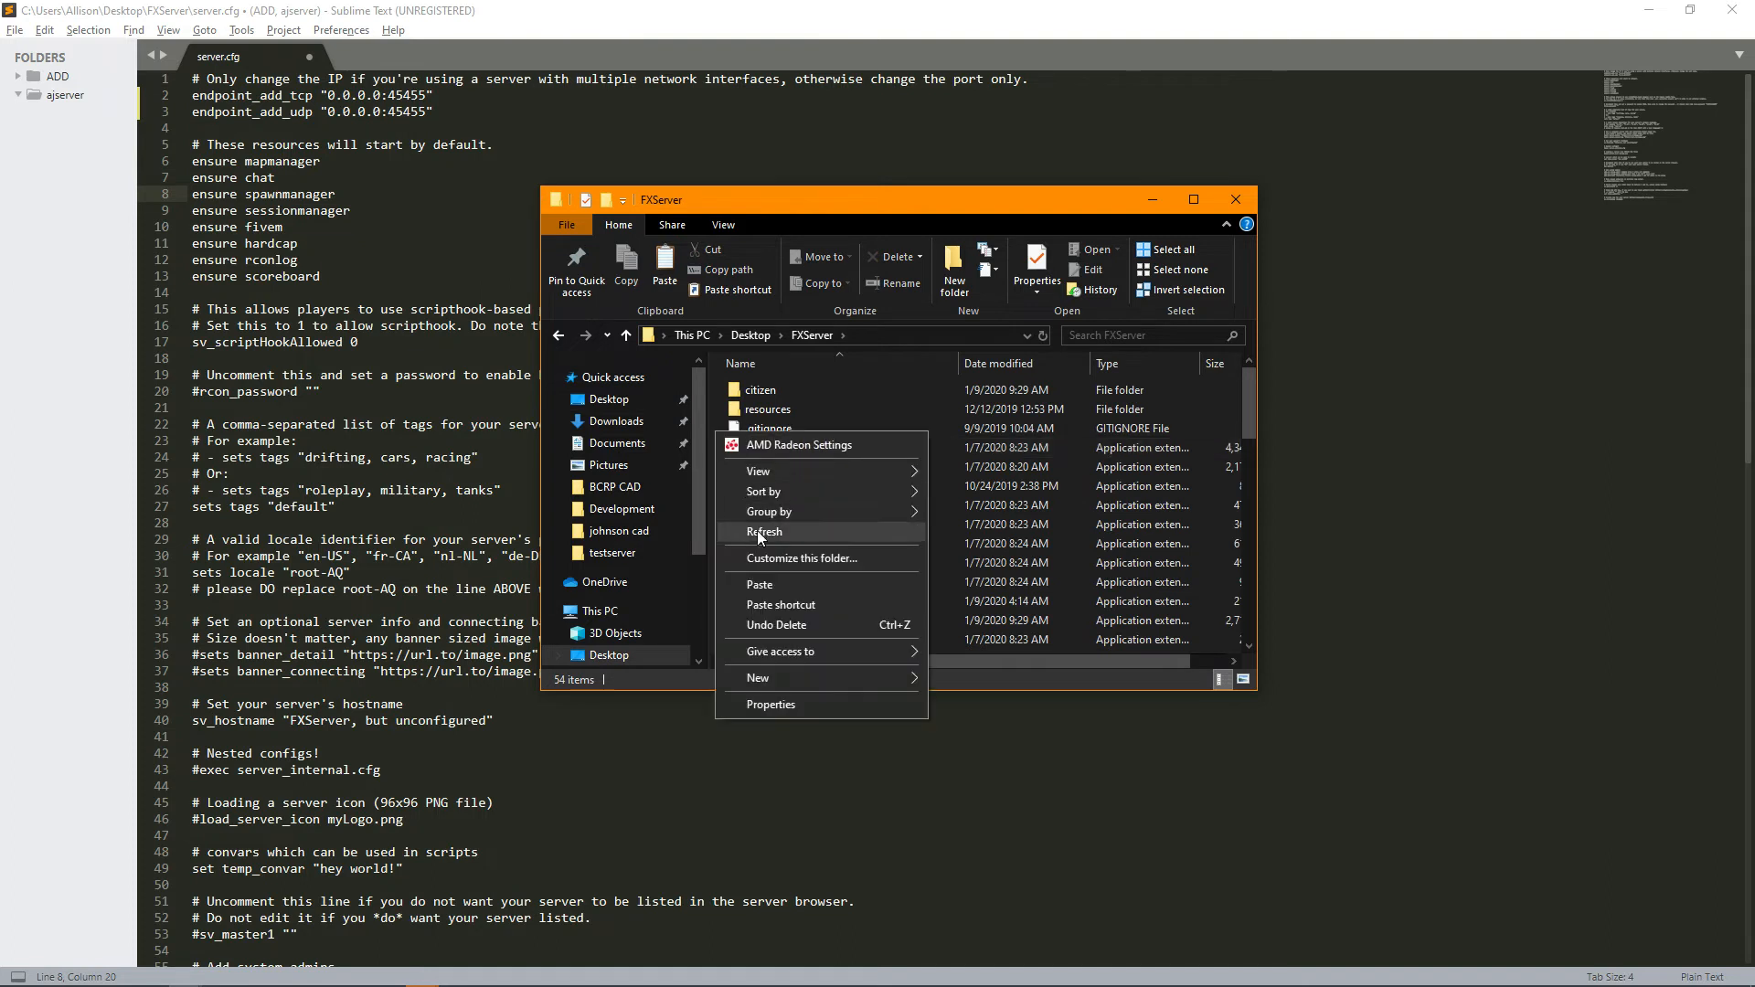
click(759, 585)
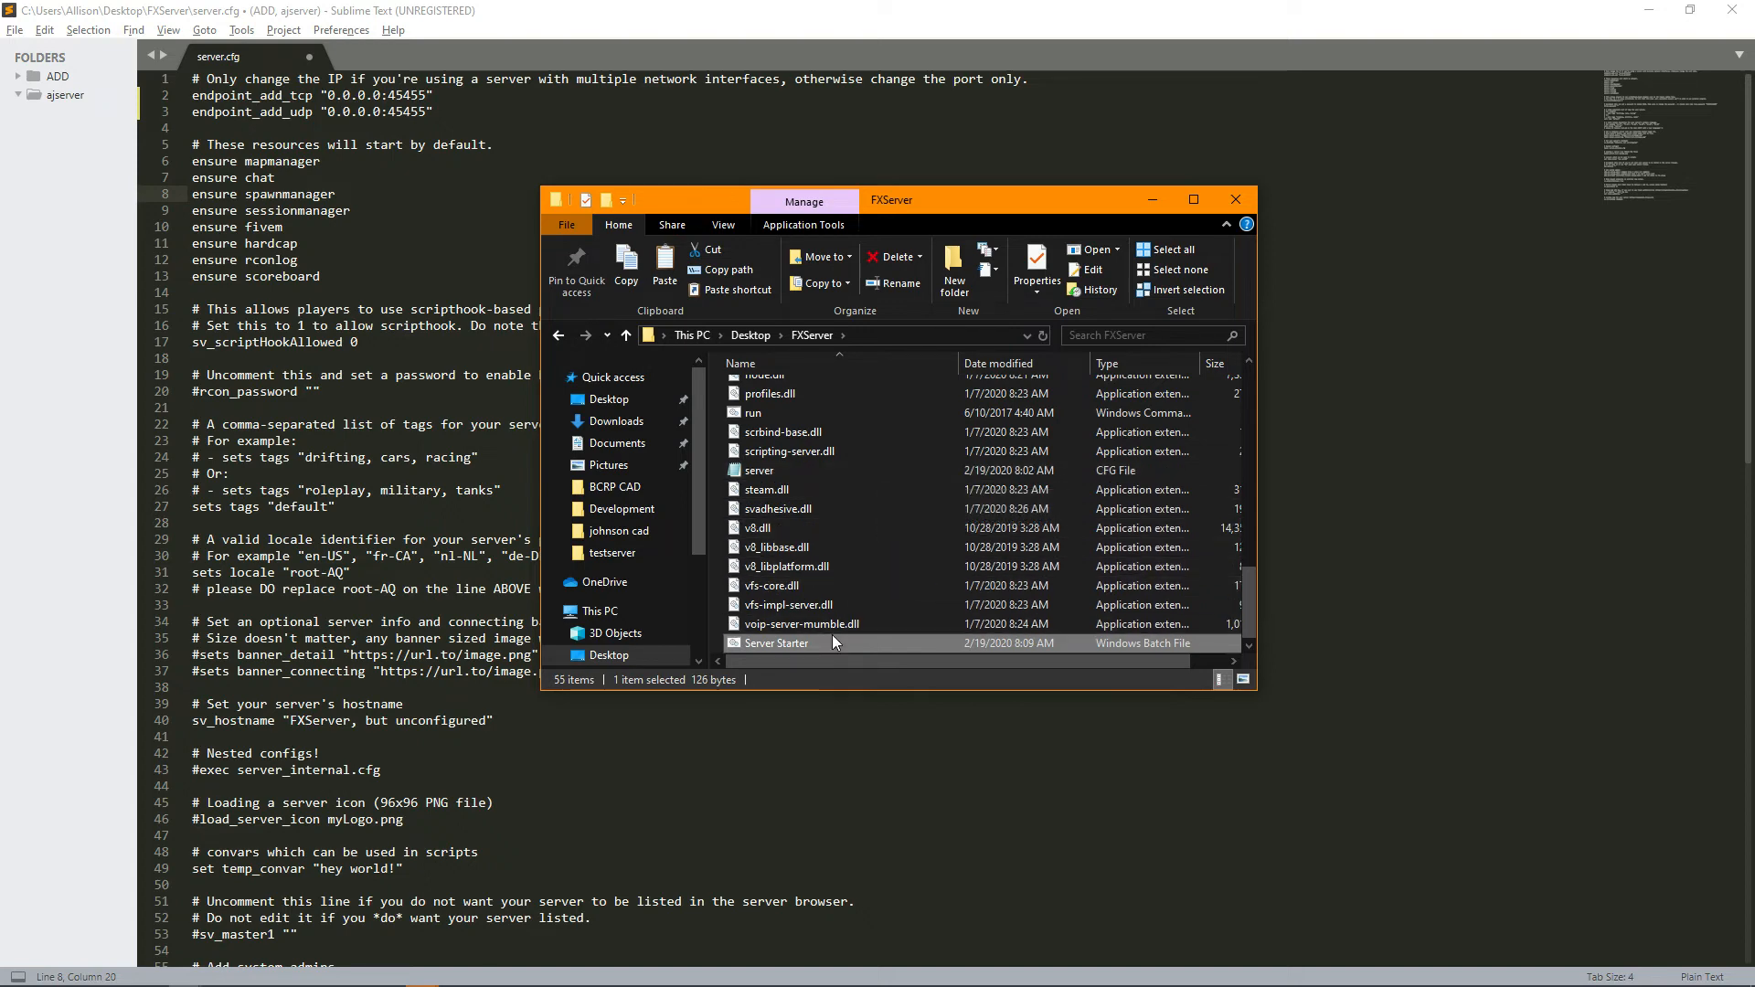
- Look through the FXServer folder's files and open its resources folder
scroll(830, 621, up, 15)
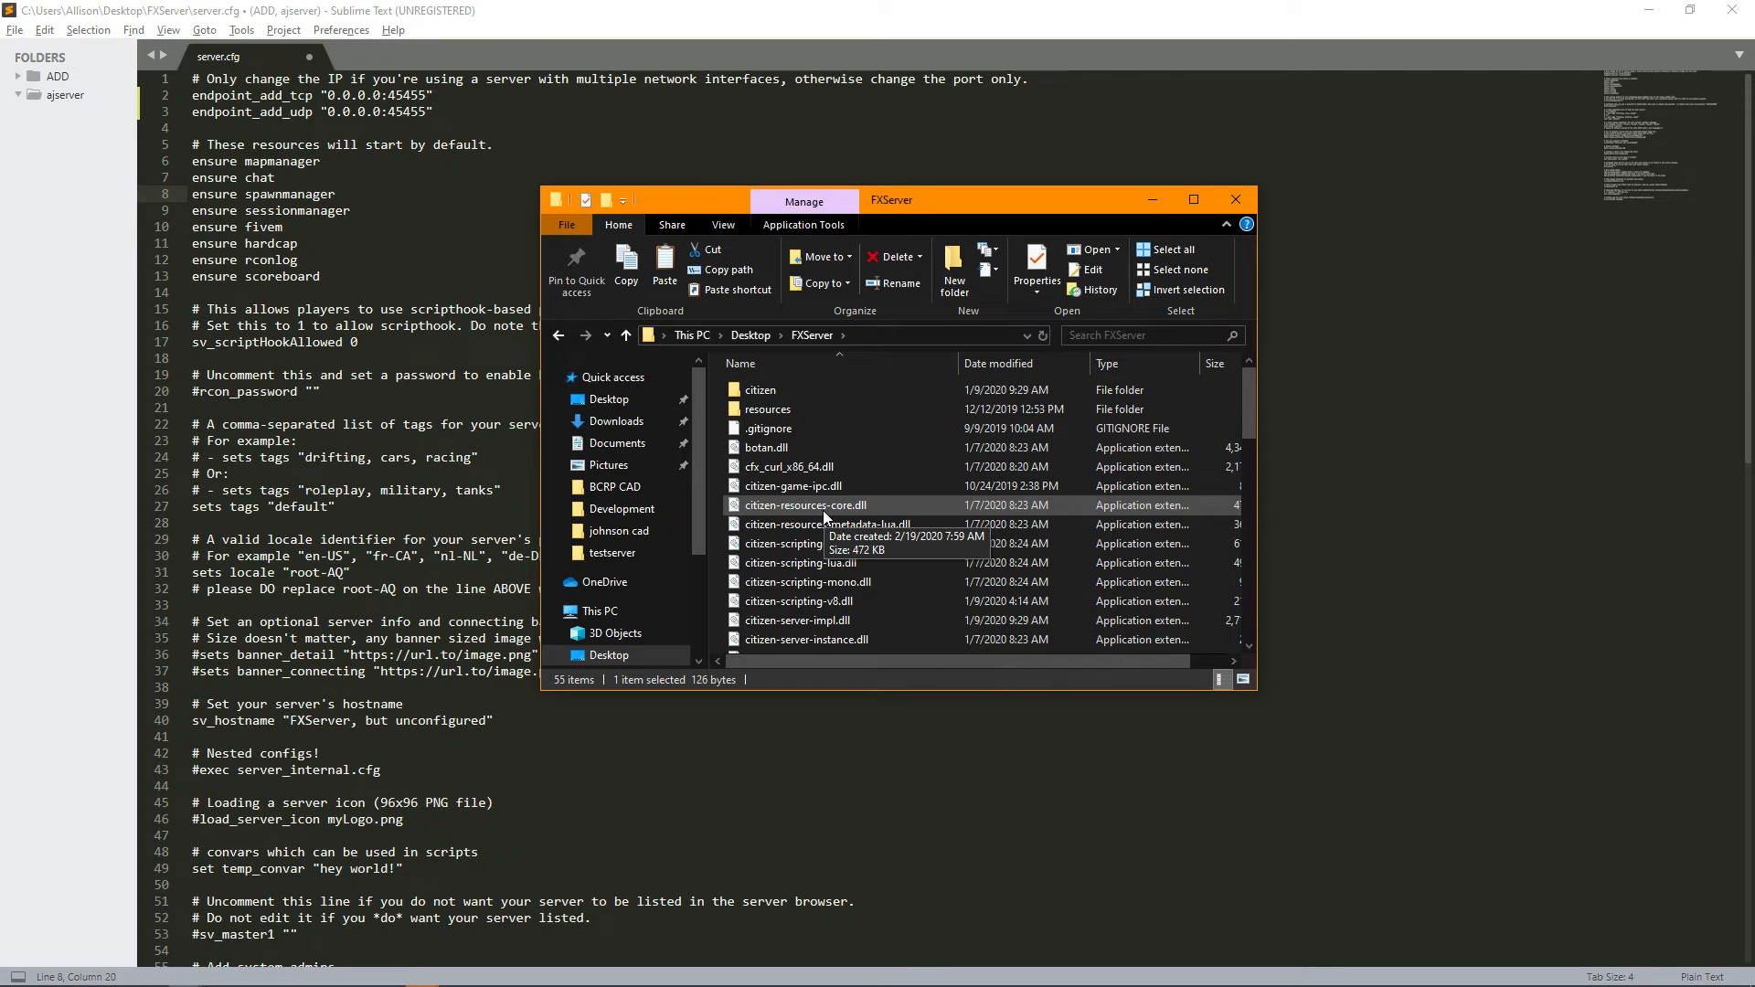
scroll(757, 524, down, 14)
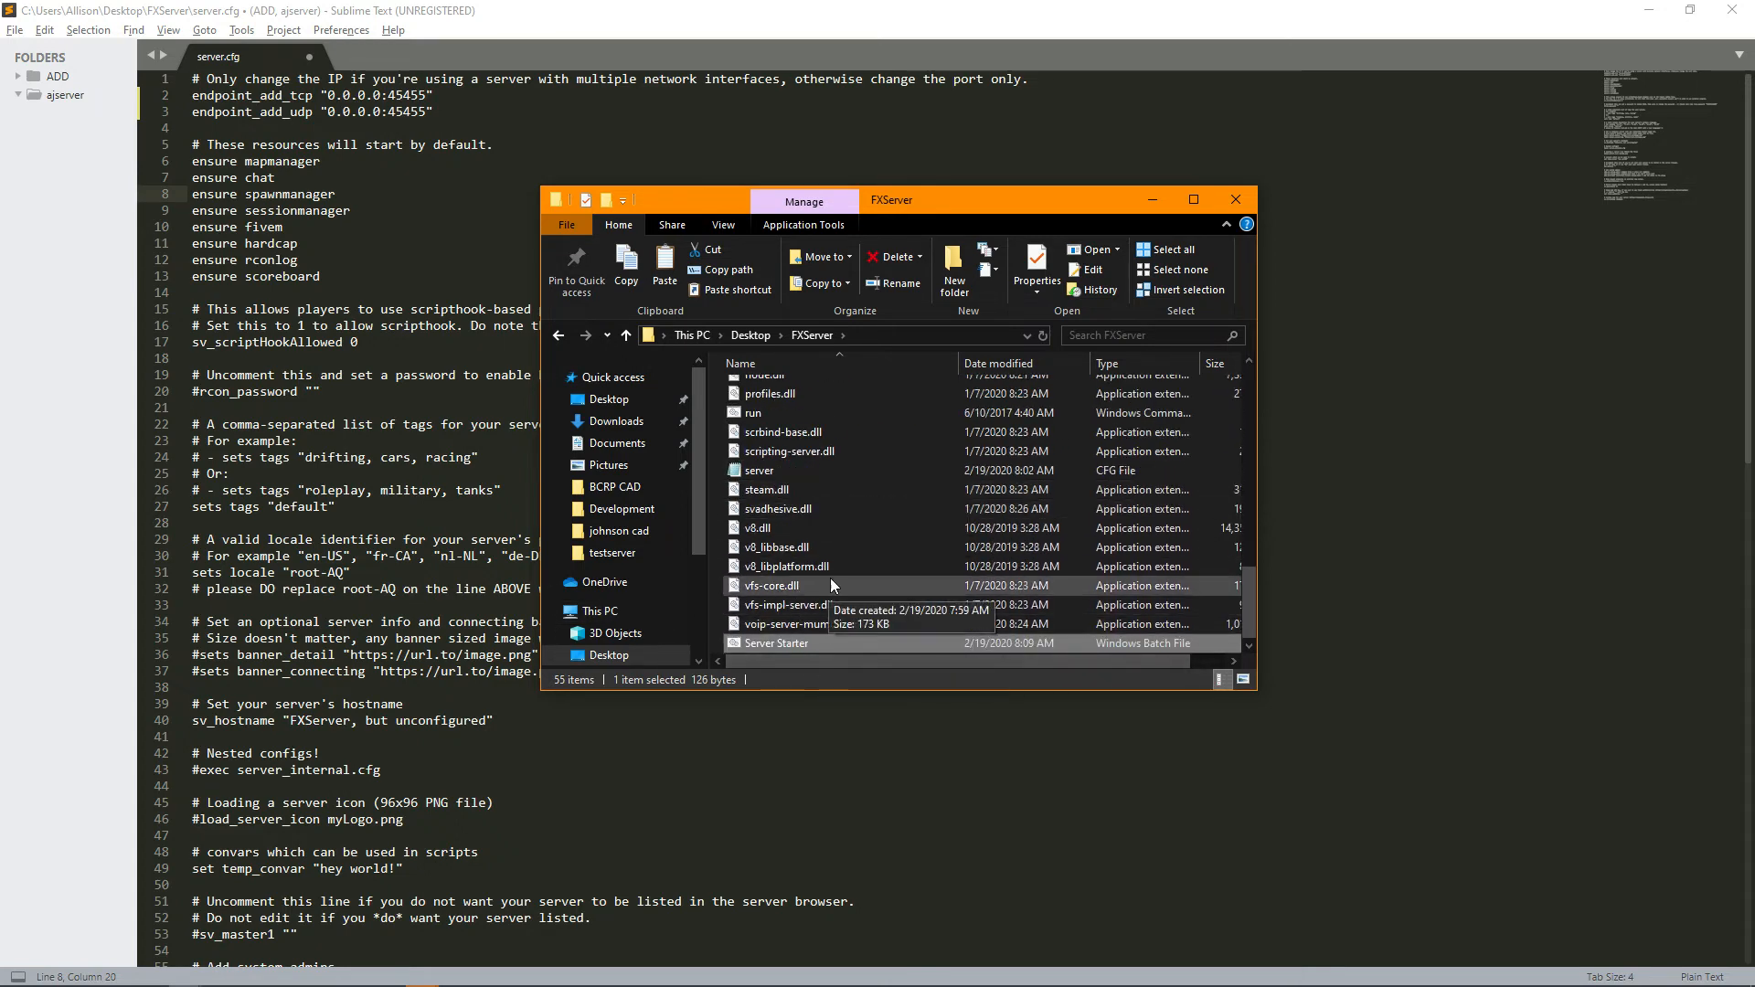
scroll(832, 585, up, 14)
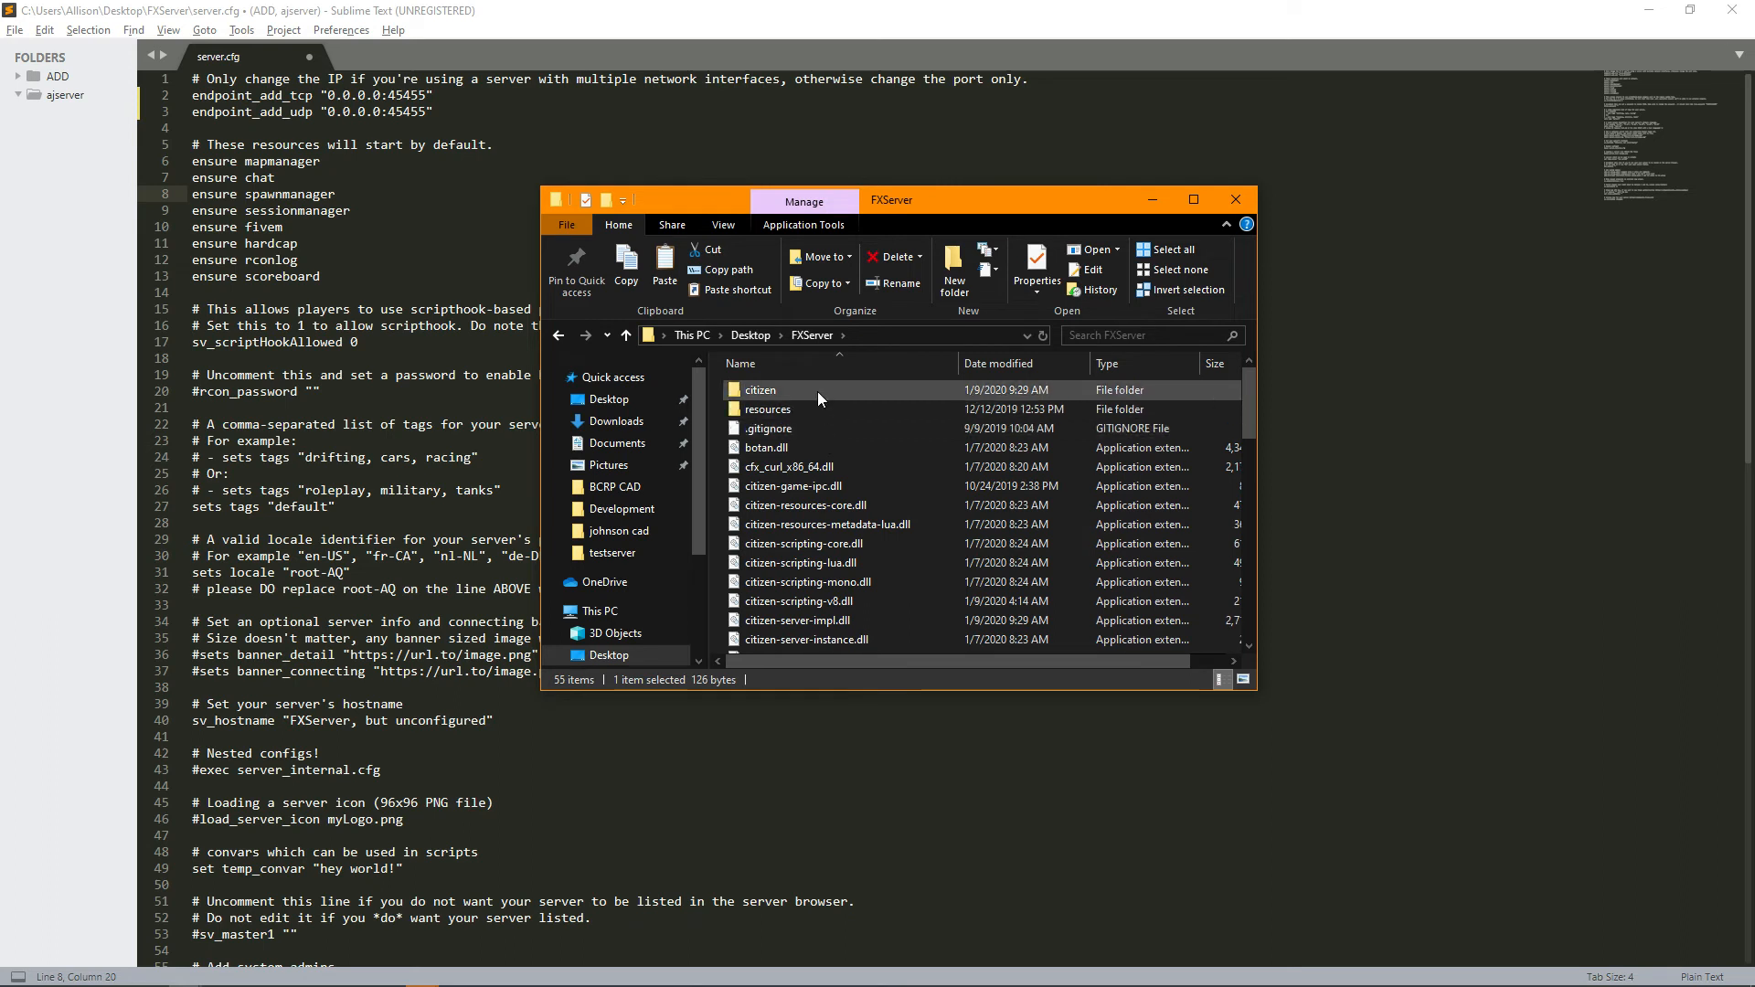
double_click(805, 405)
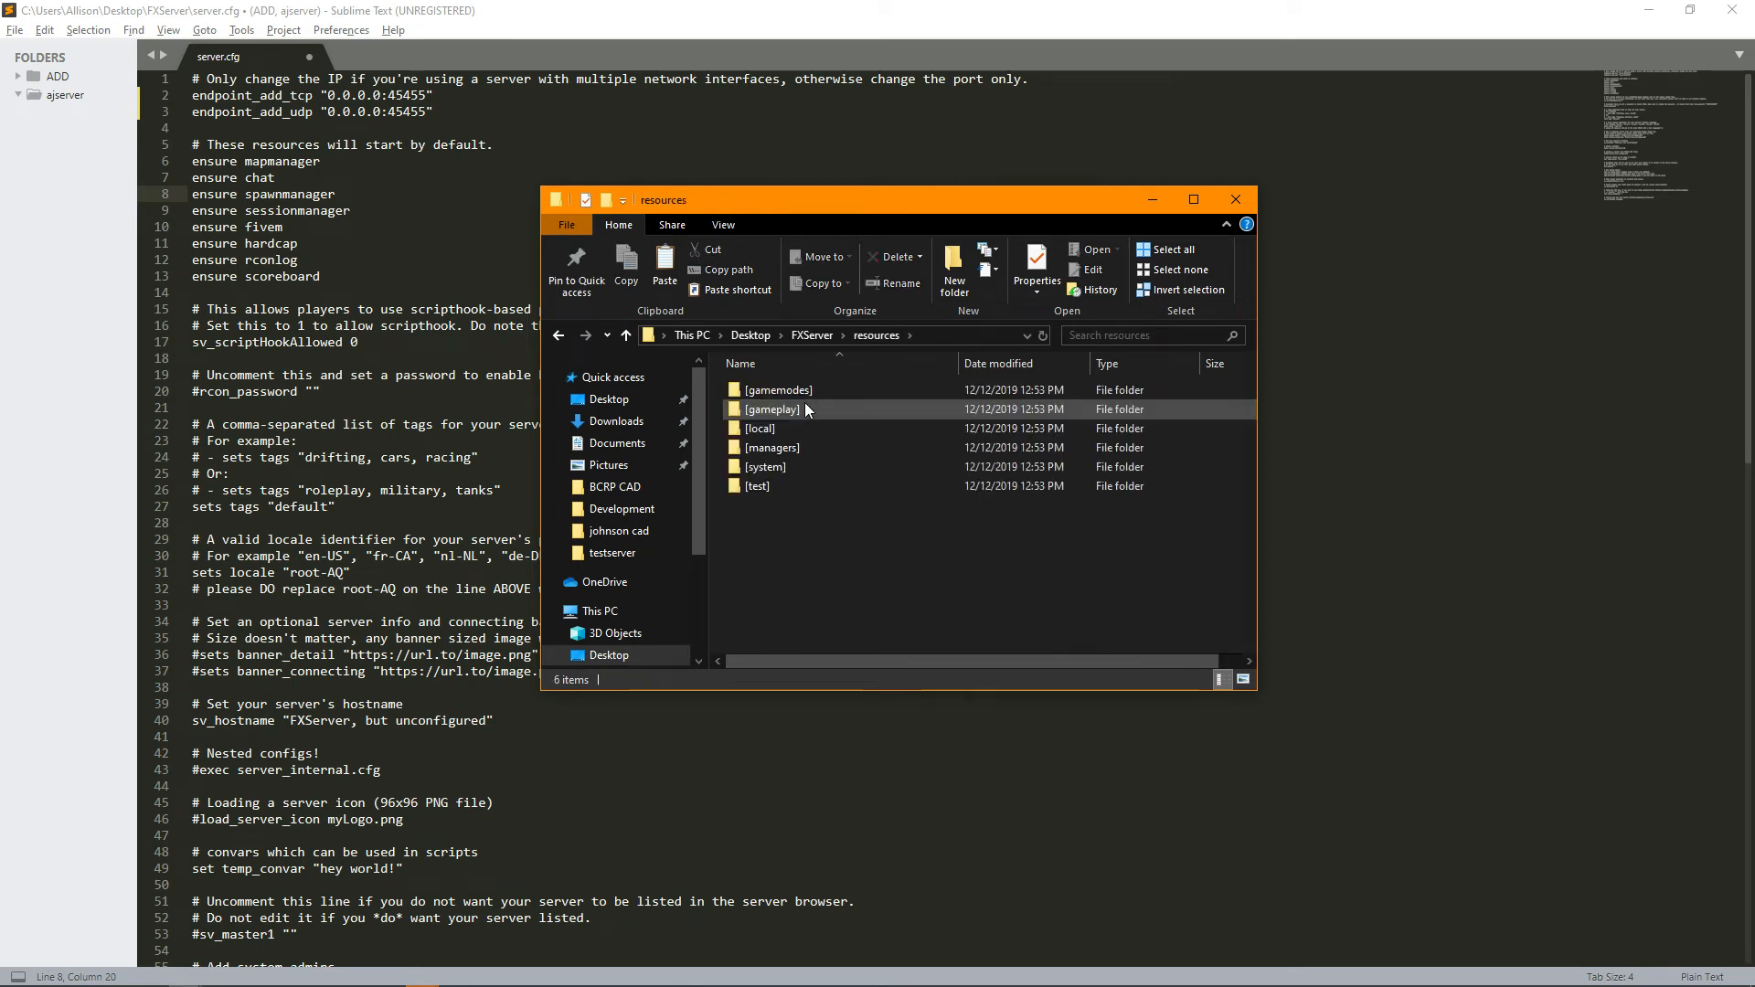
- Switch to Chrome, search for "fivem releases" and open the Releases category of forum.cfx.re
mouse_move(424, 978)
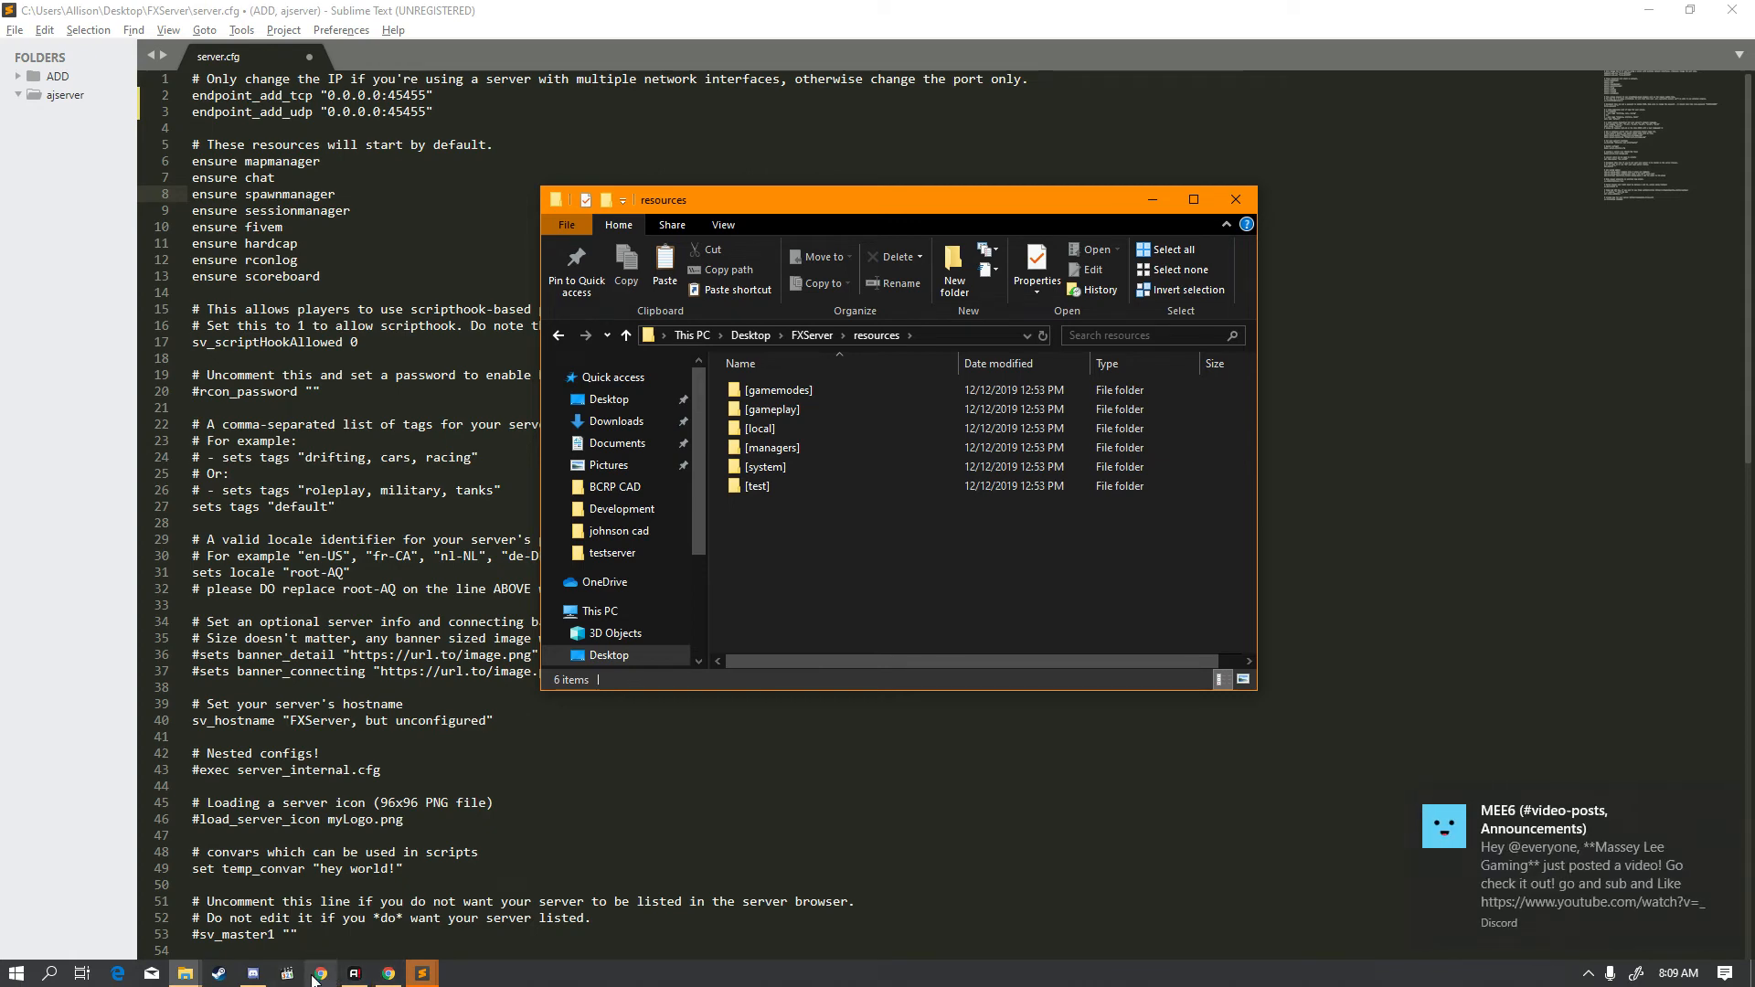
key(alt+Tab)
key(alt+Tab)
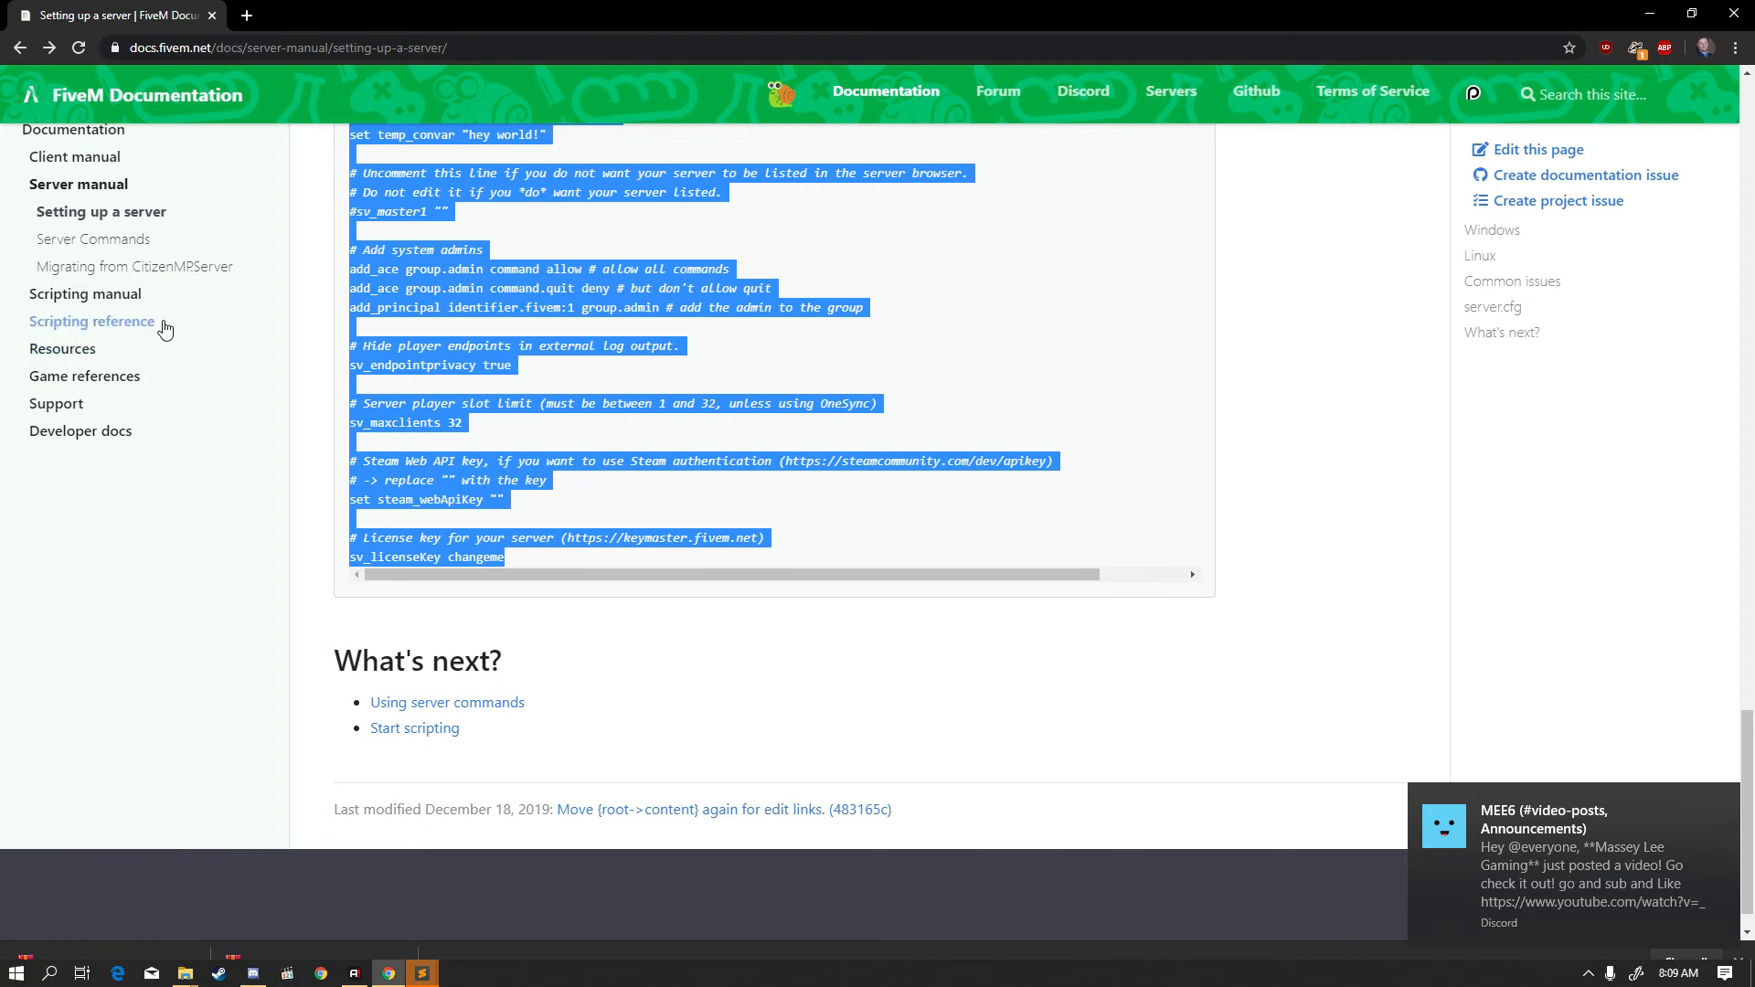
click(343, 55)
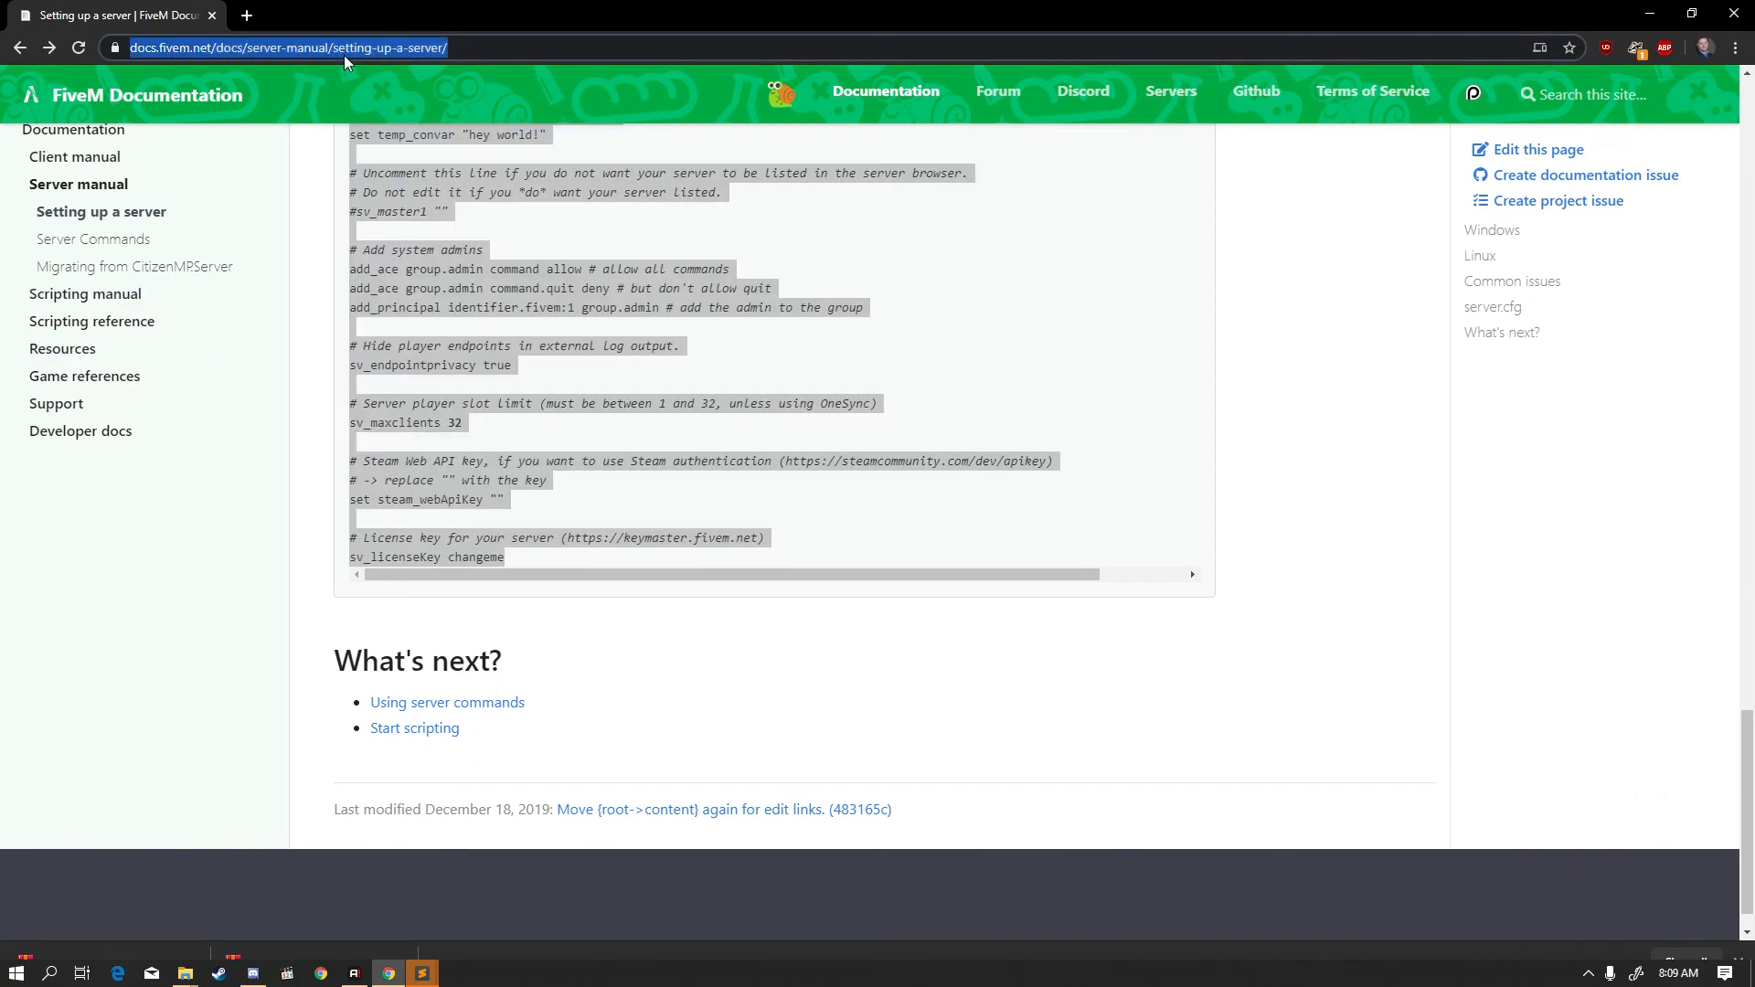
text(fivem releas)
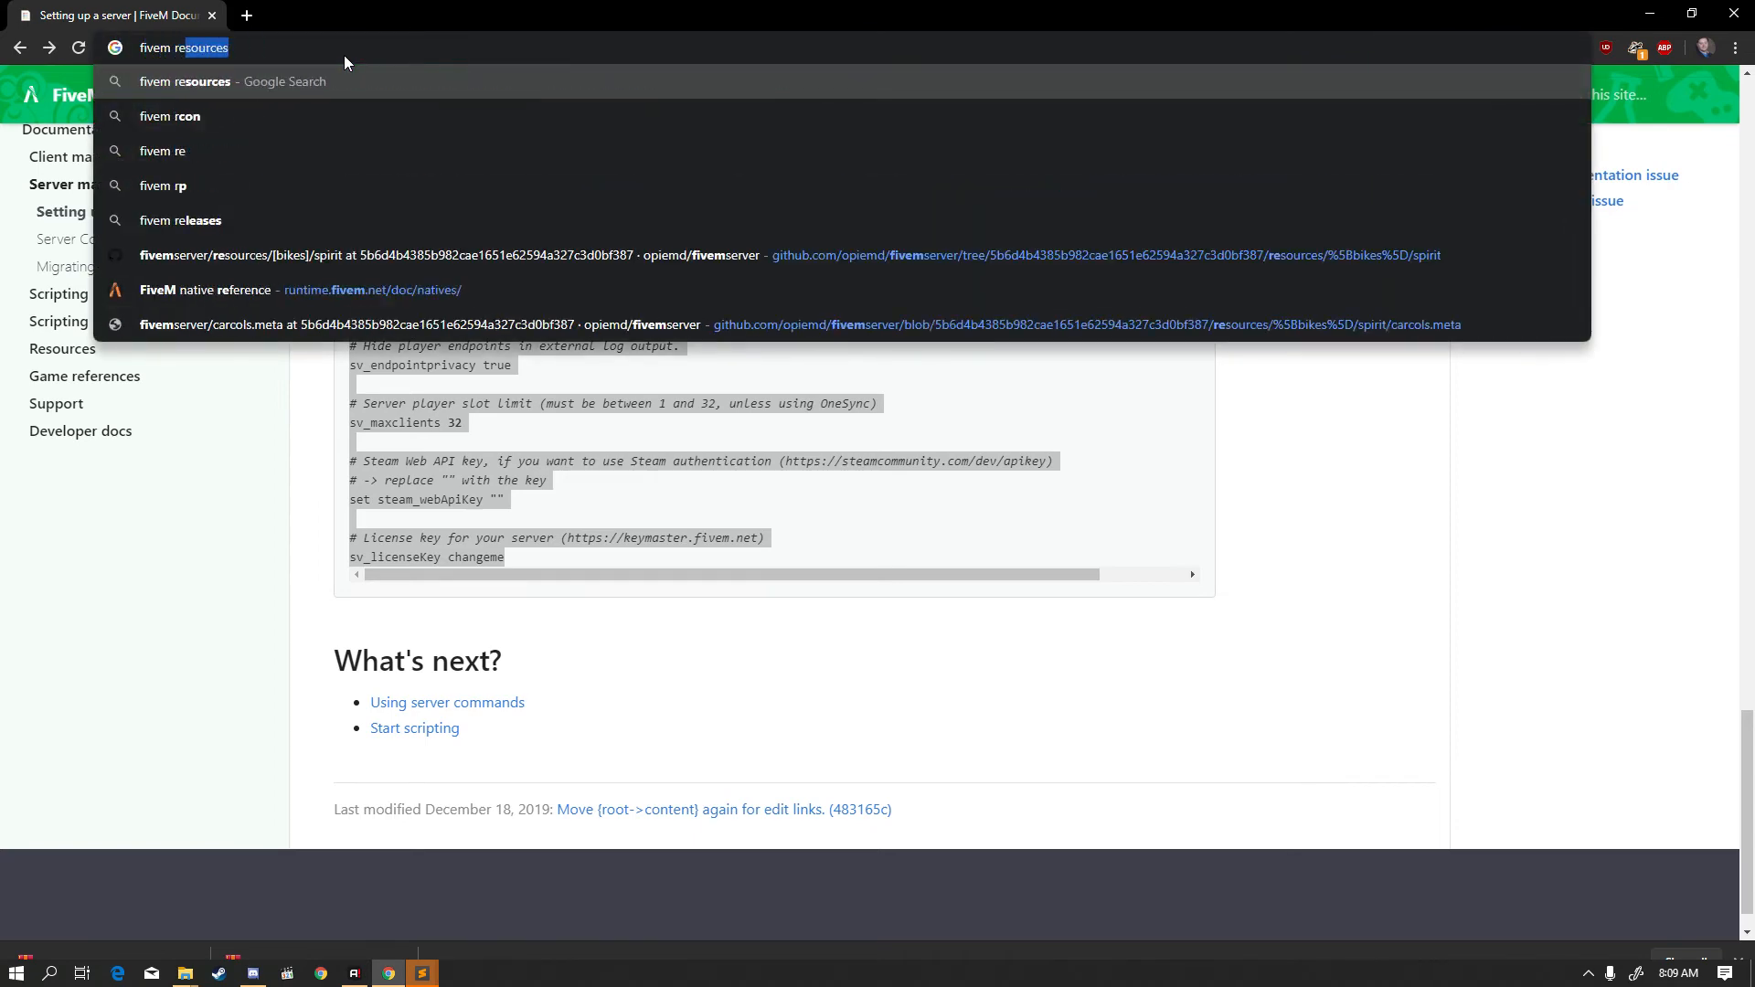
text(es)
key(Return)
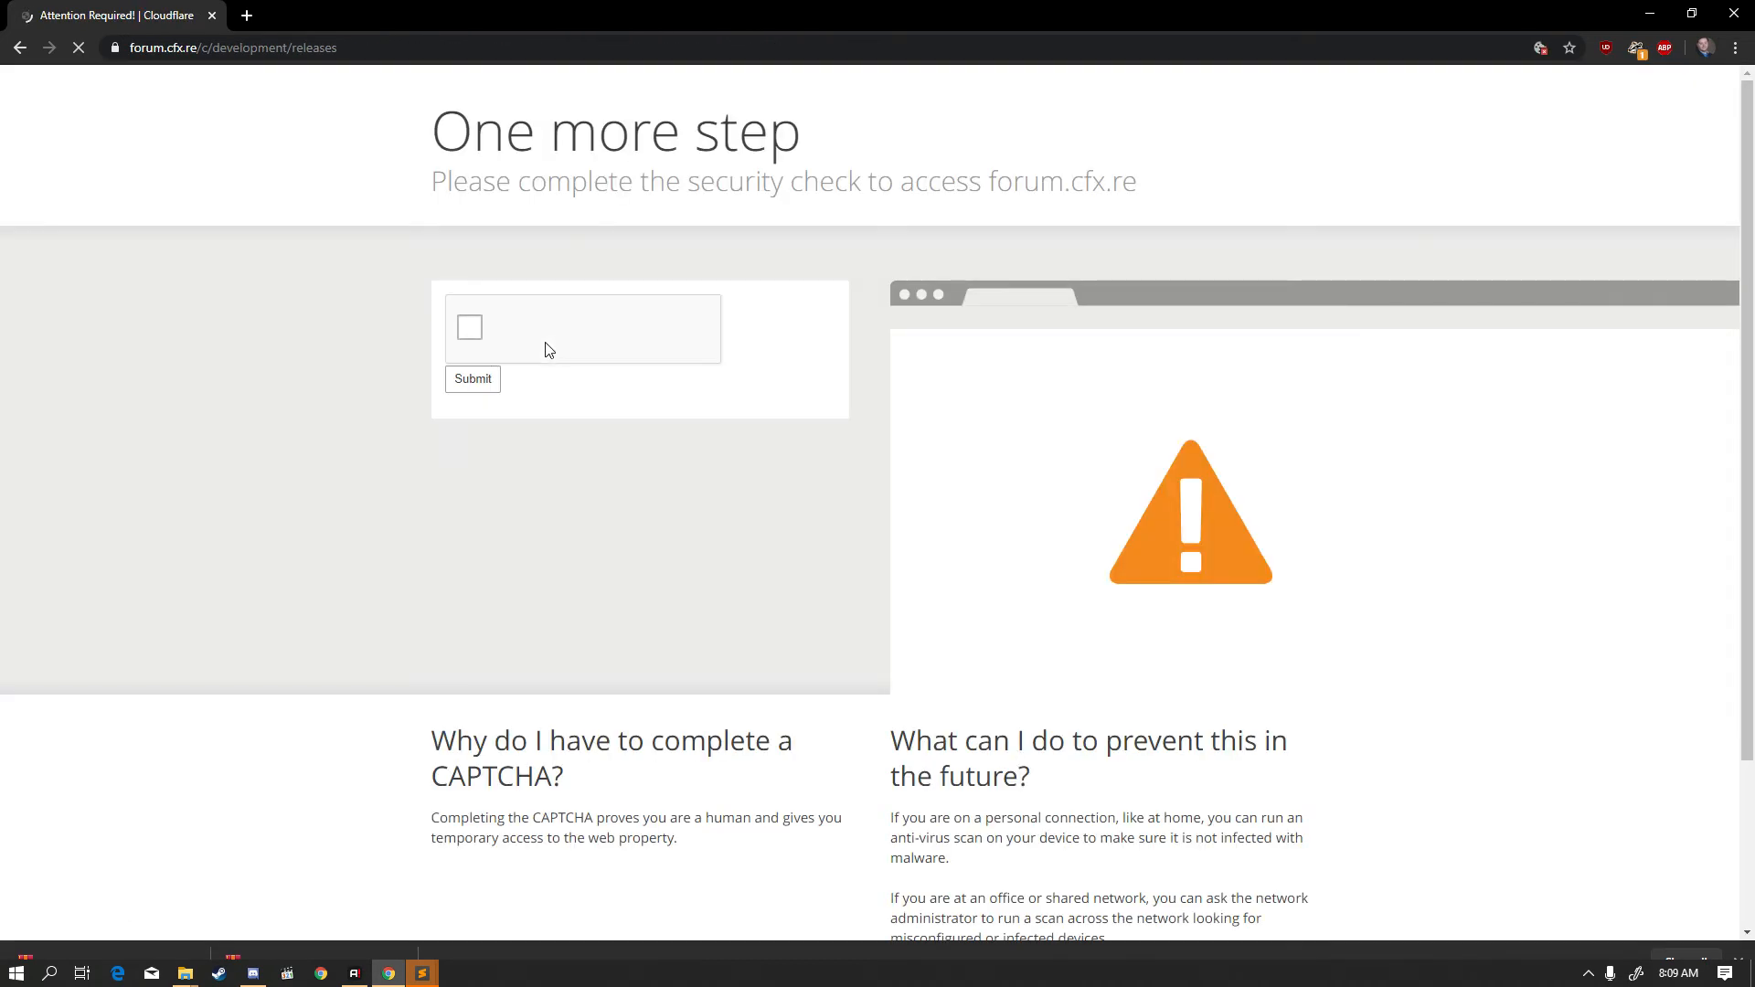
- Complete the forum's CAPTCHA by selecting every fire hydrant image and verifying
click(470, 329)
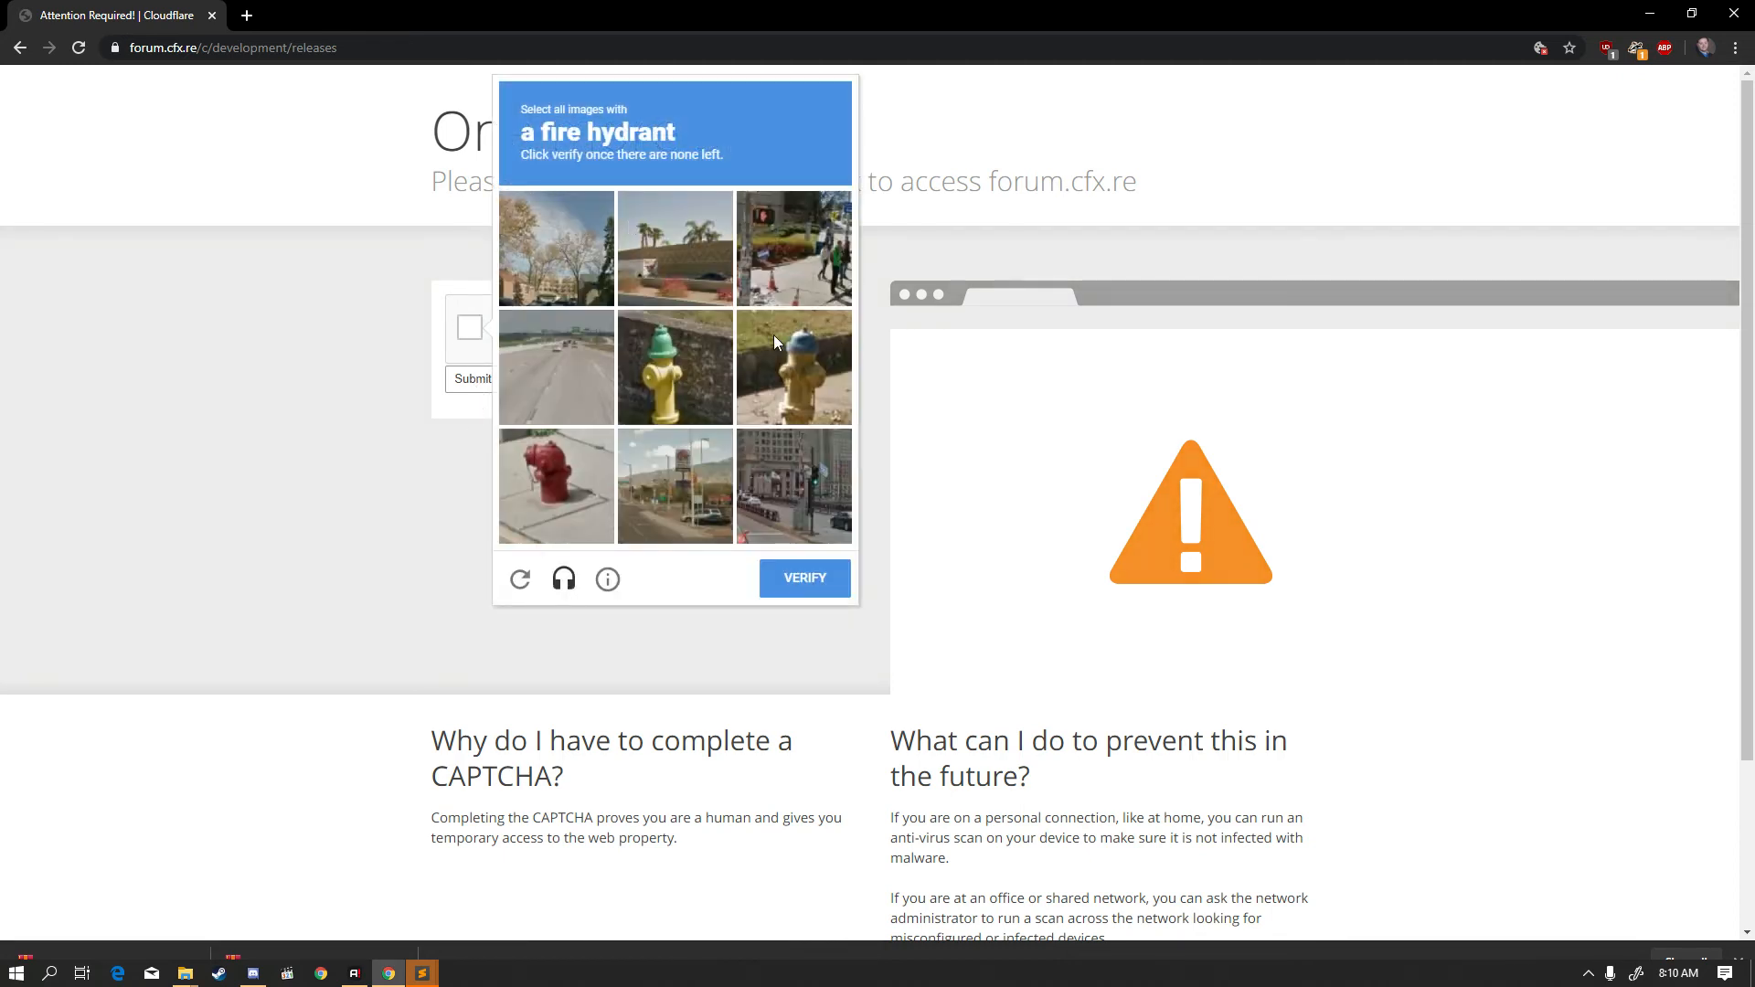
click(800, 367)
click(674, 368)
click(565, 482)
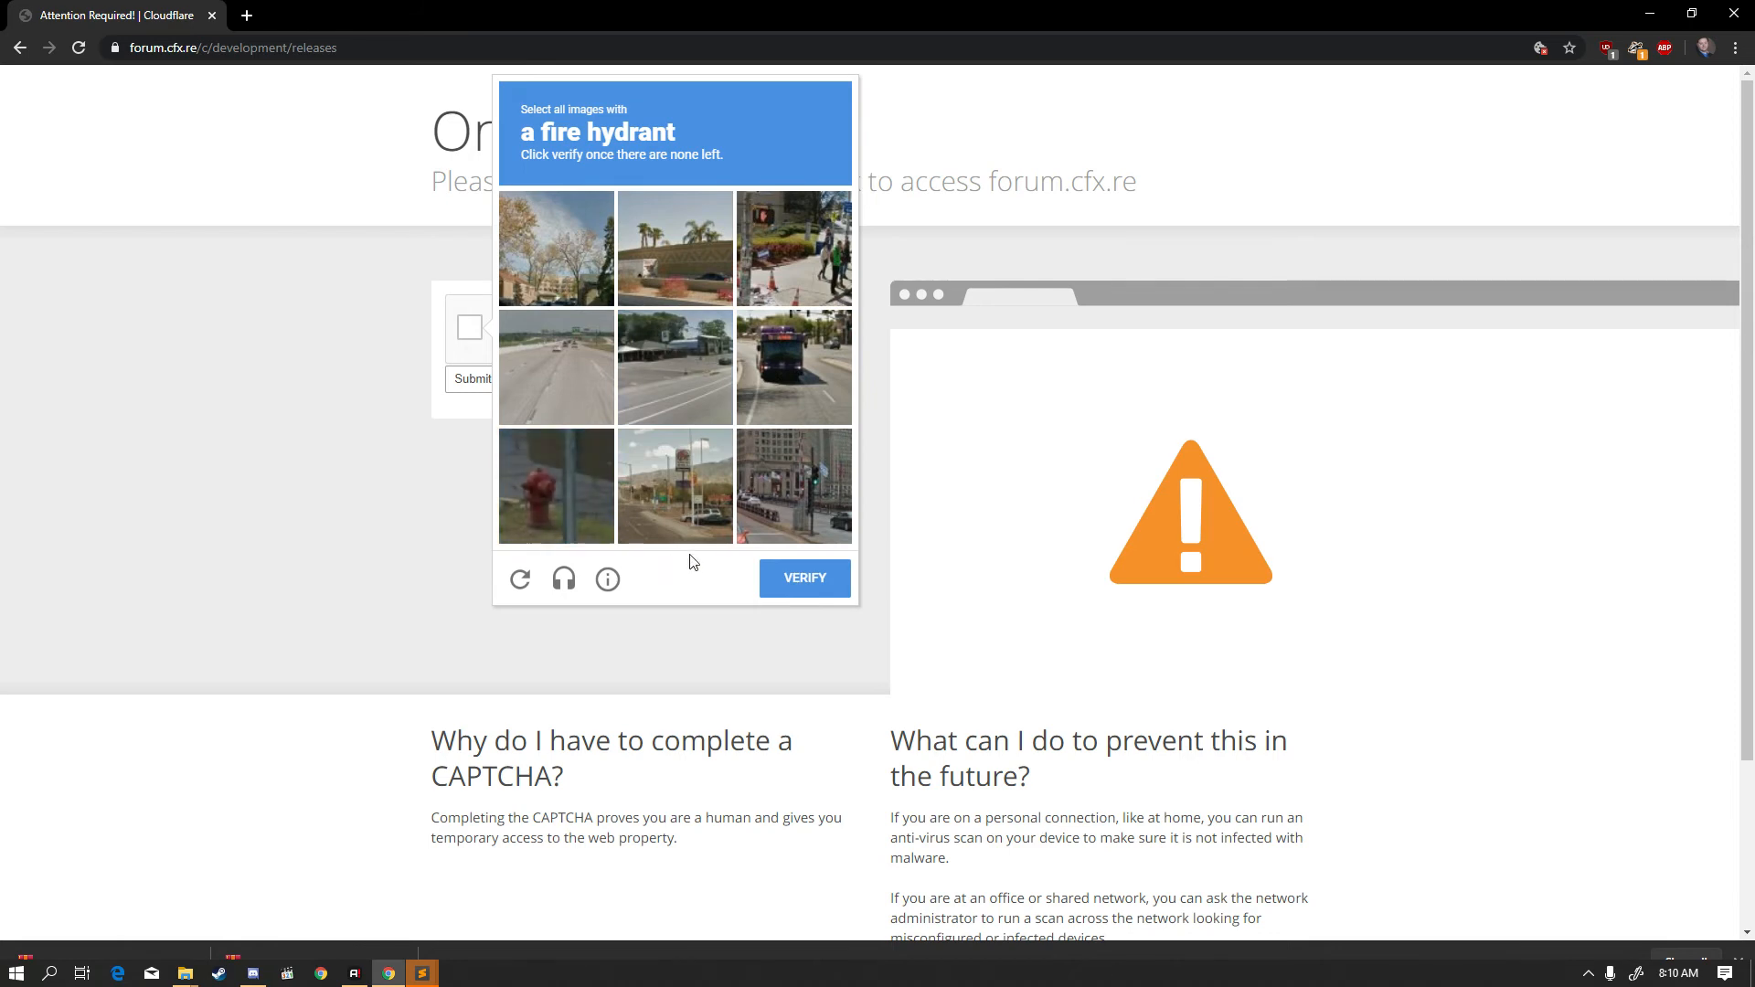
click(555, 491)
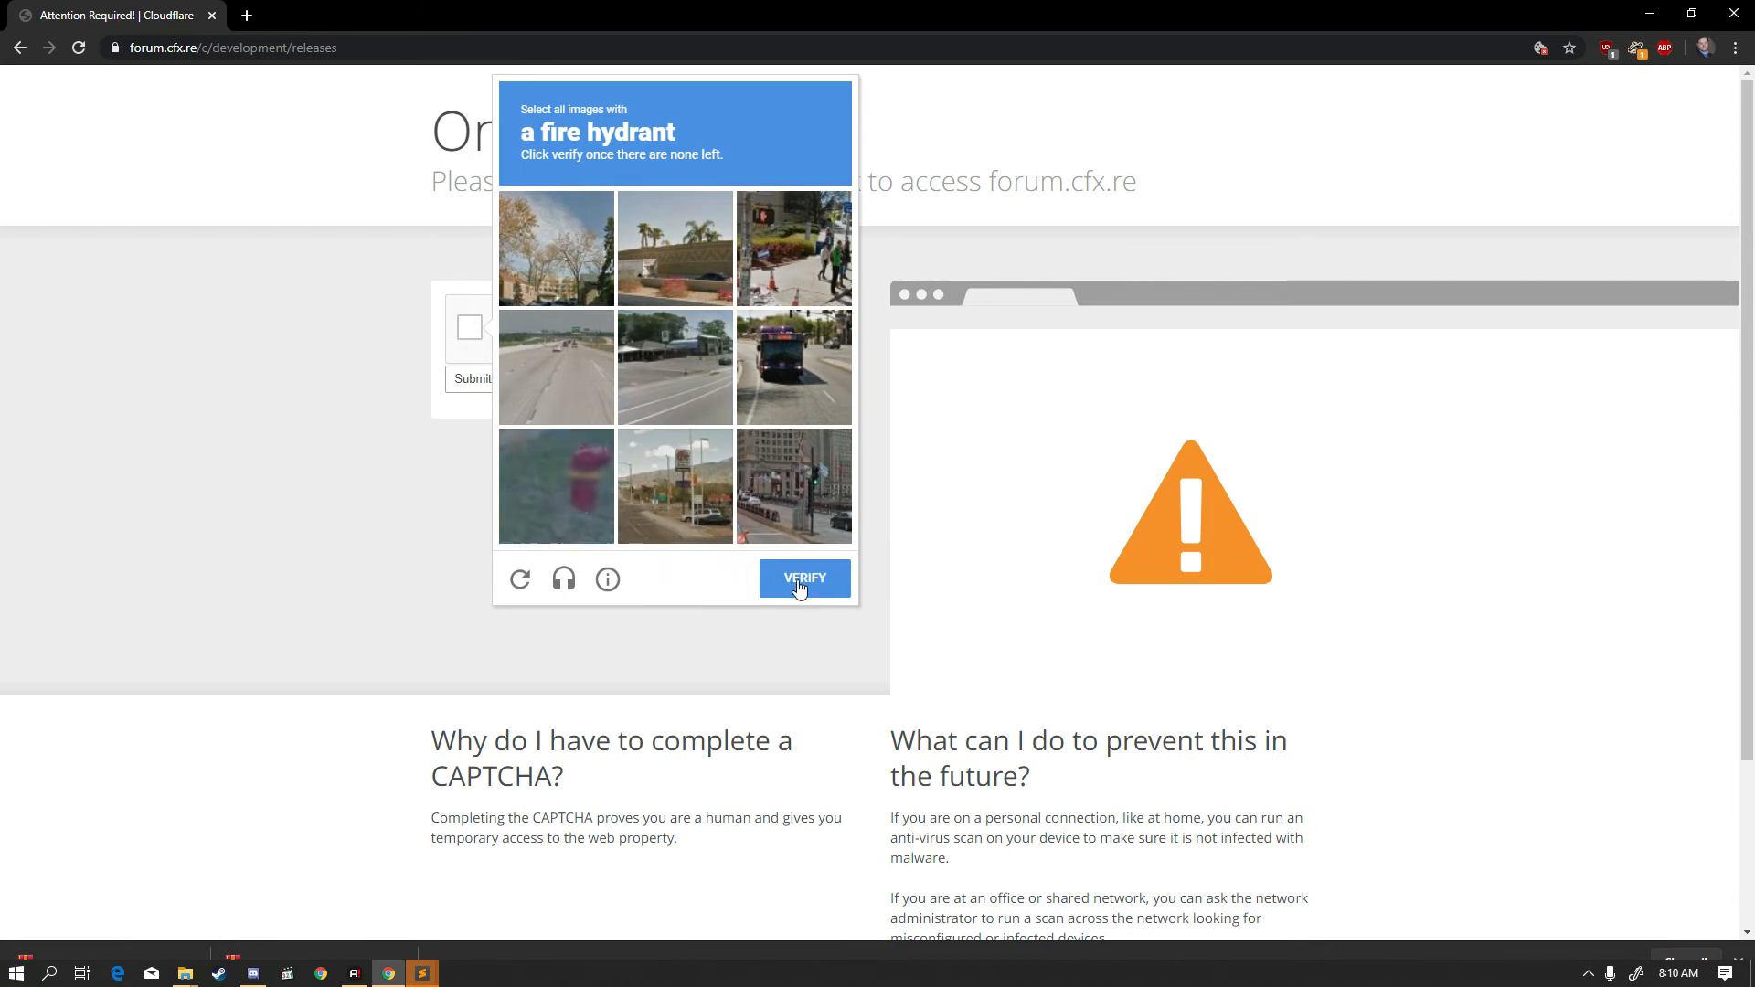
click(600, 513)
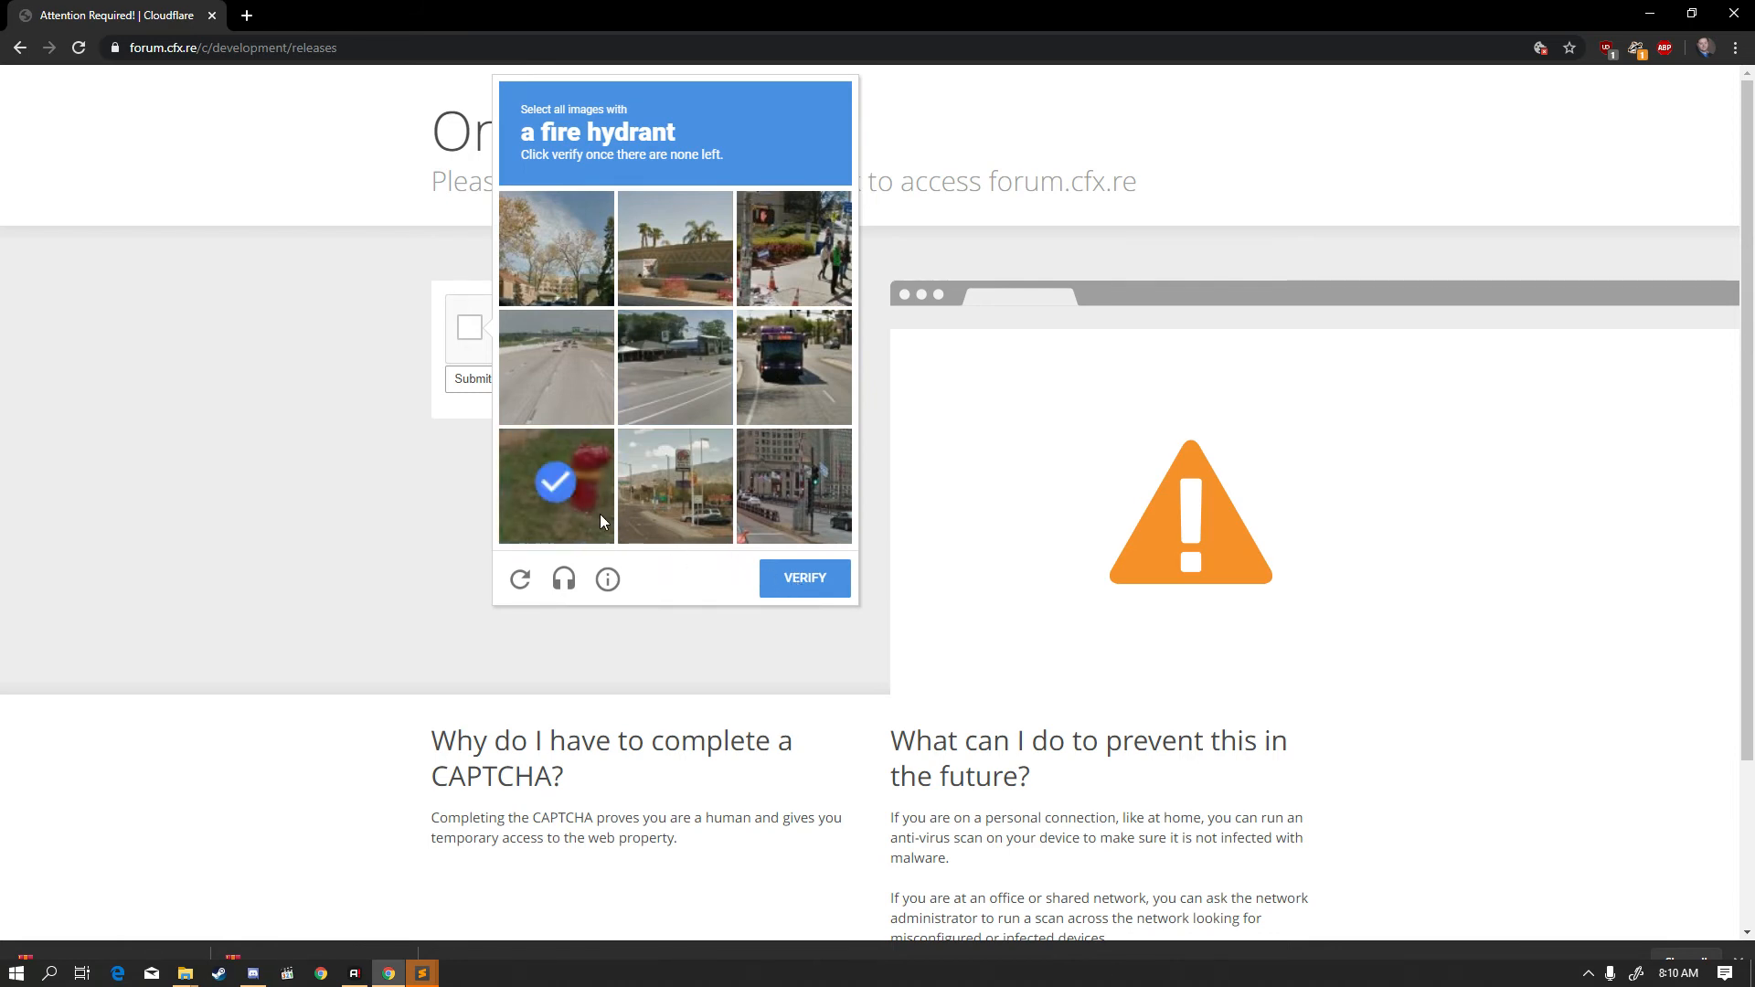
click(792, 585)
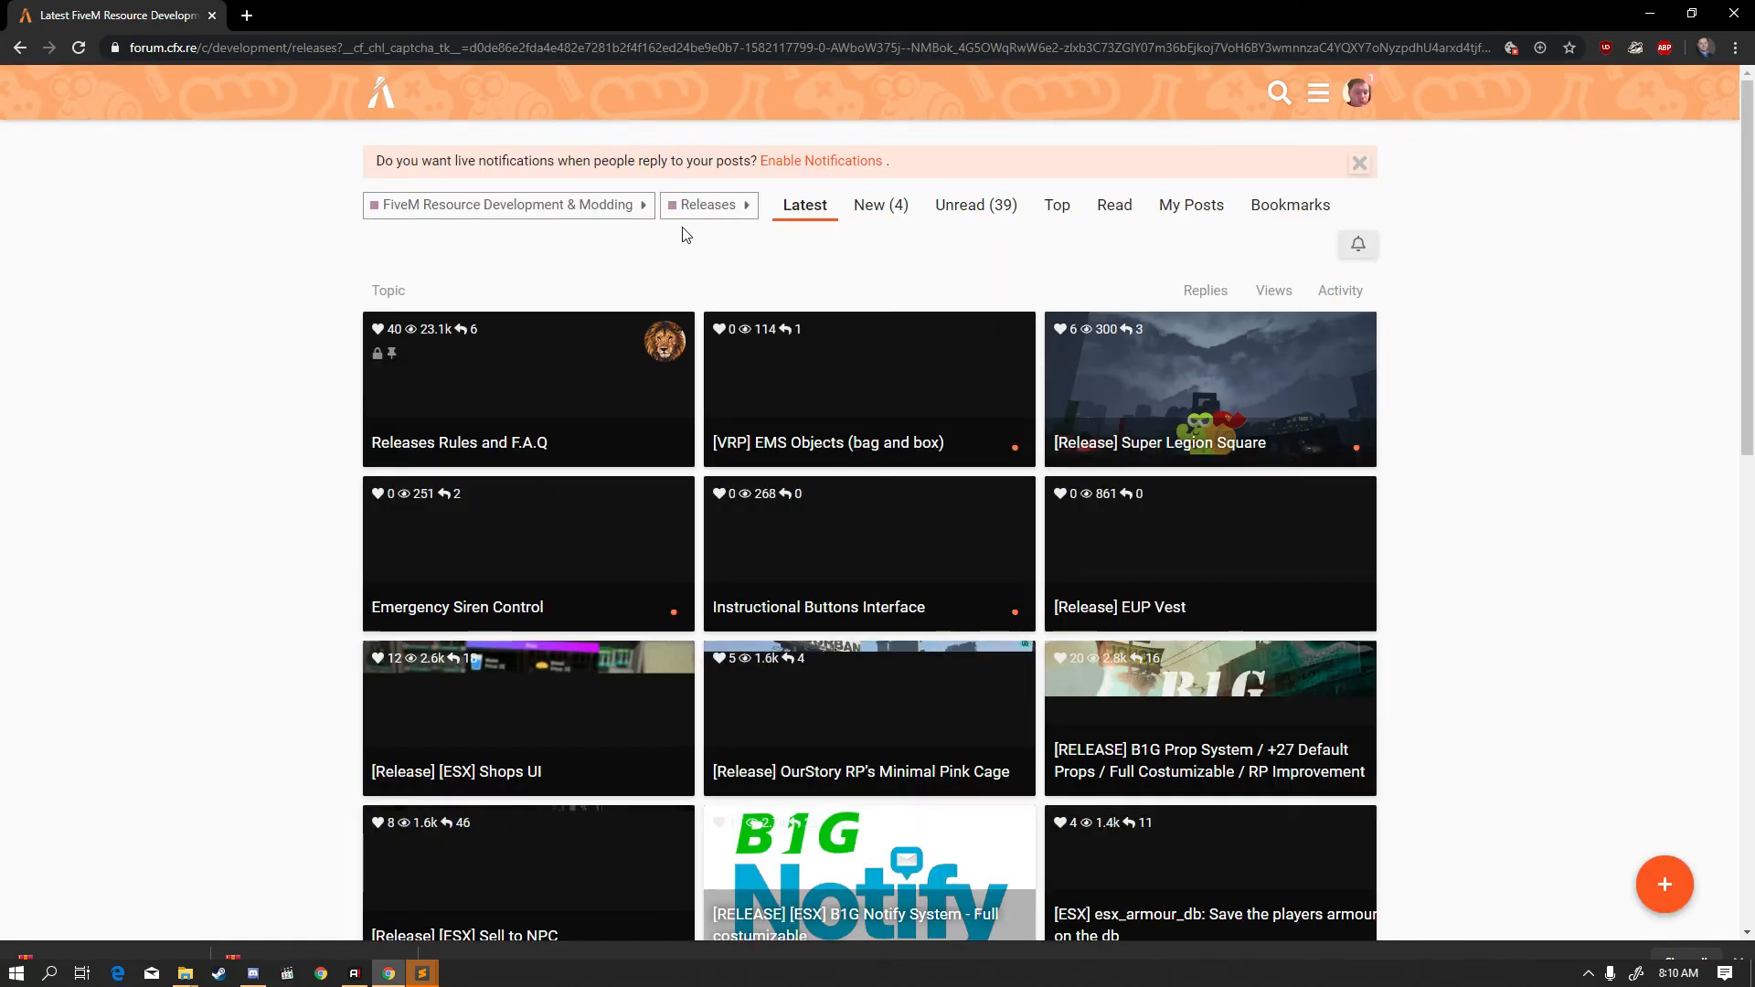
- Browse the latest resource topics in the forum's Releases category
scroll(604, 455, down, 2)
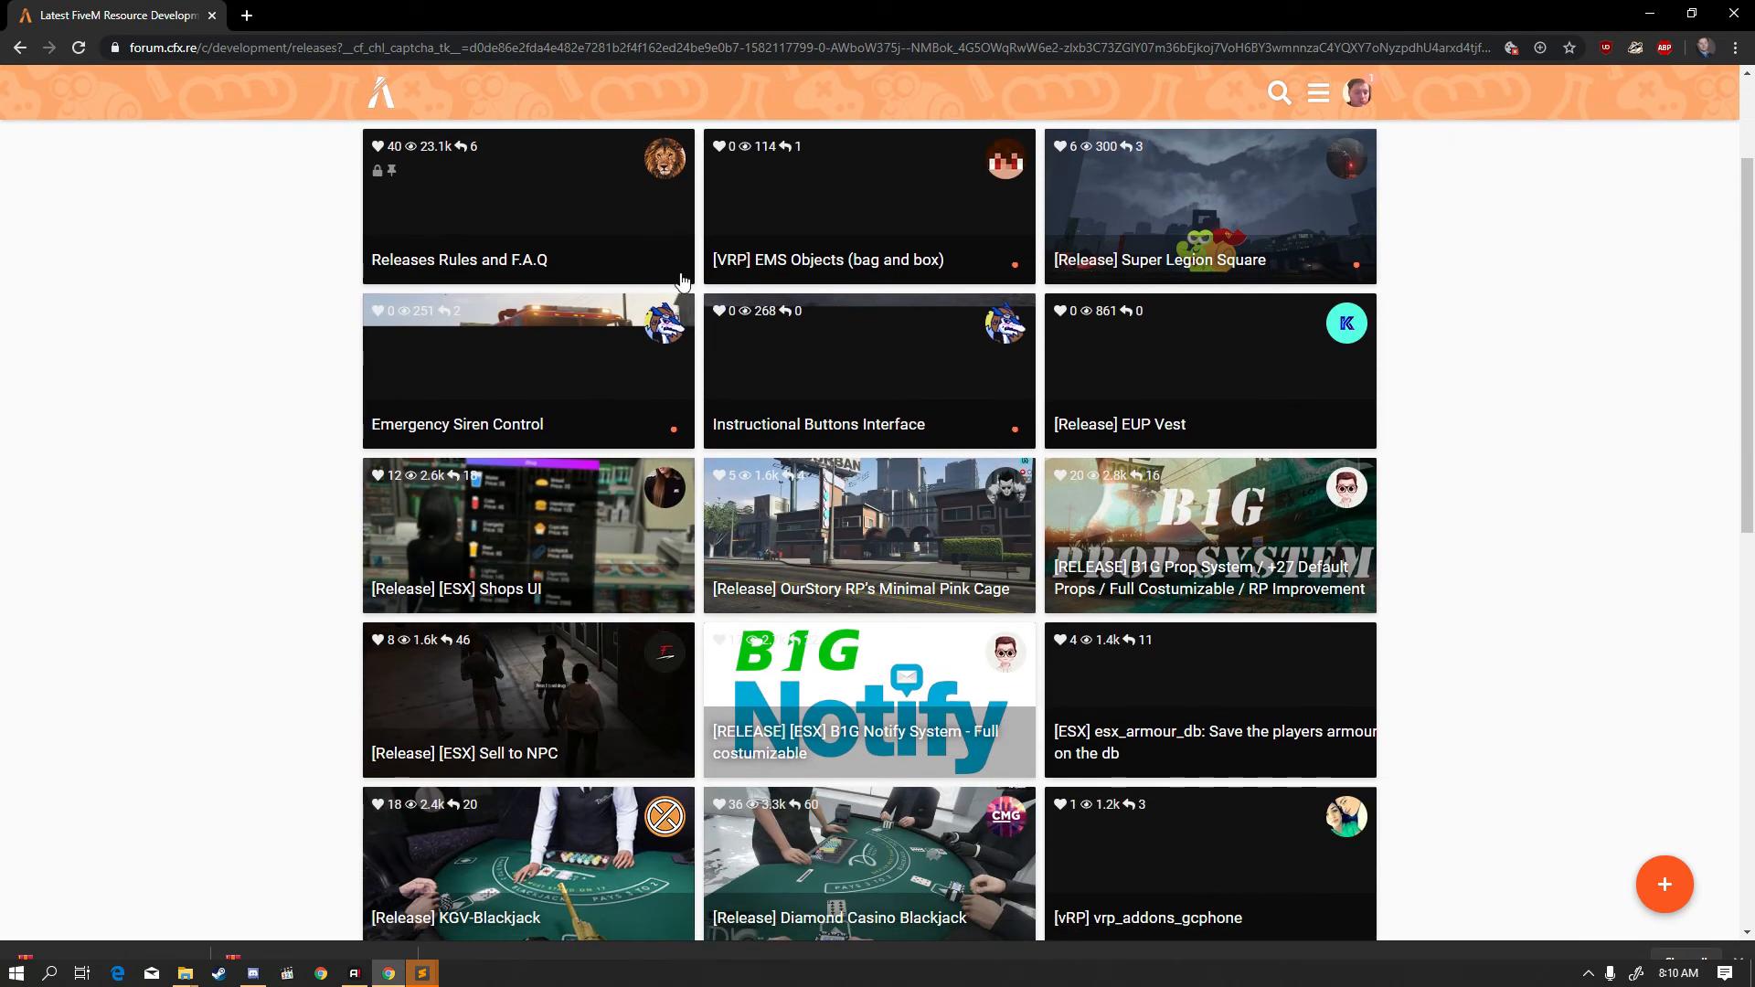
scroll(603, 455, down, 5)
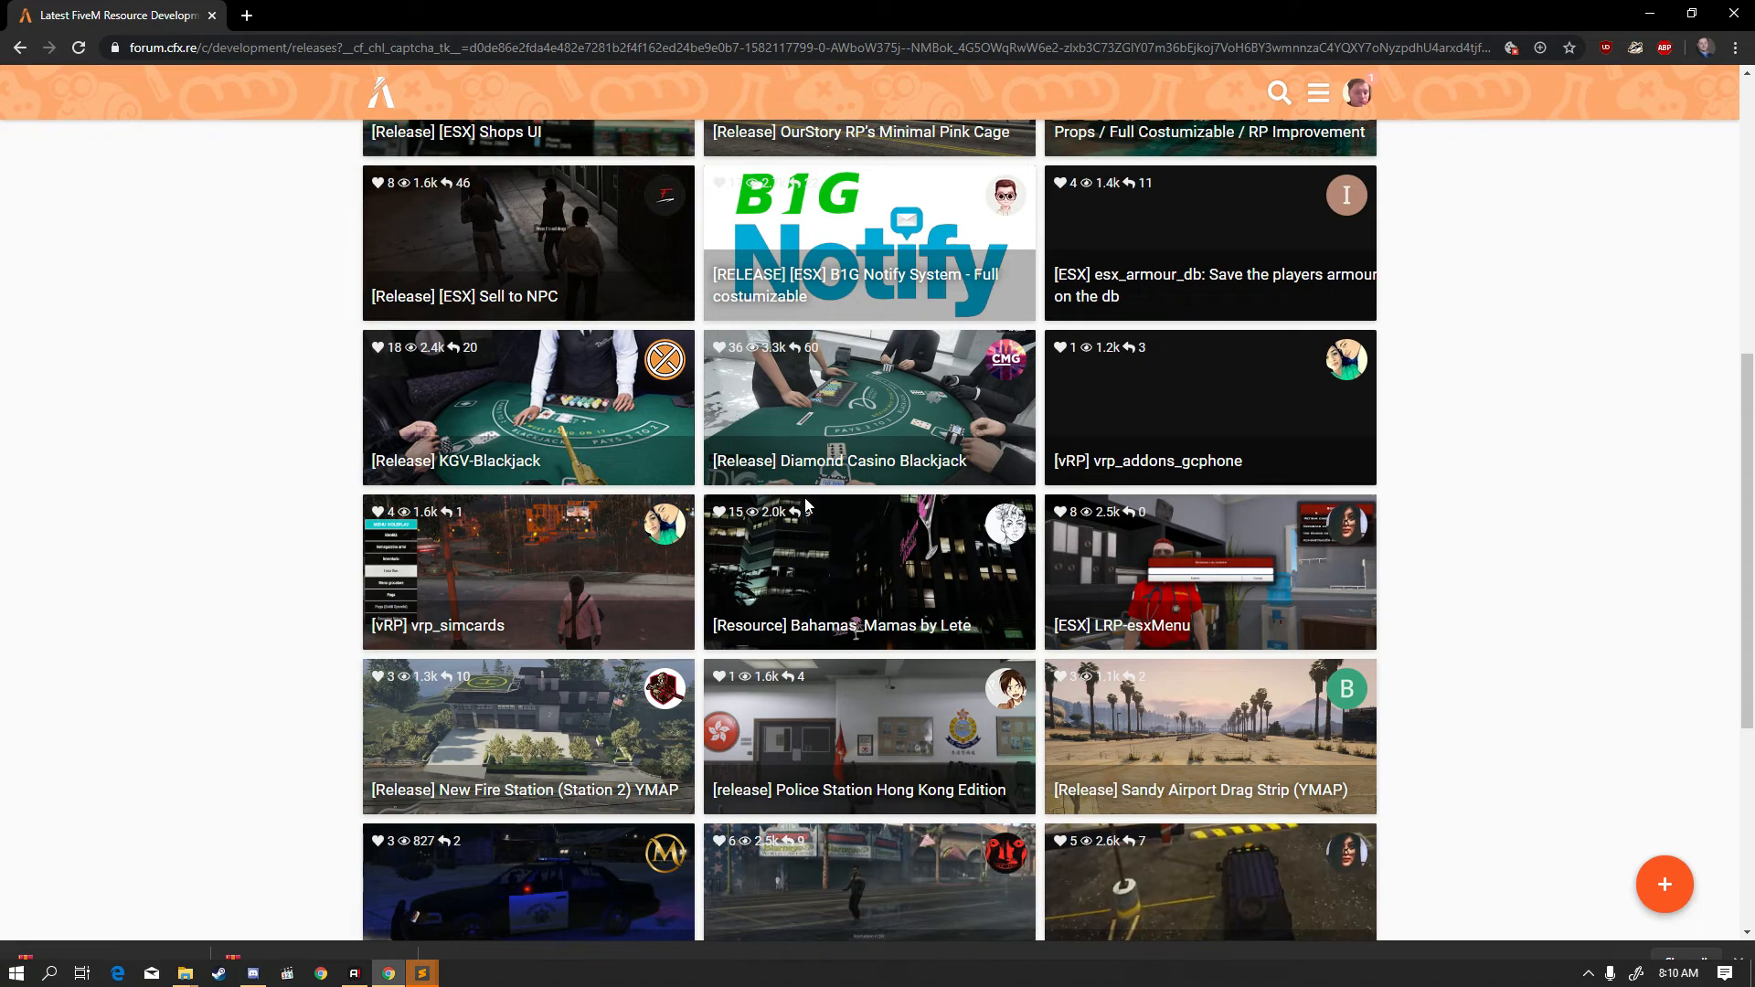
scroll(984, 548, up, 2)
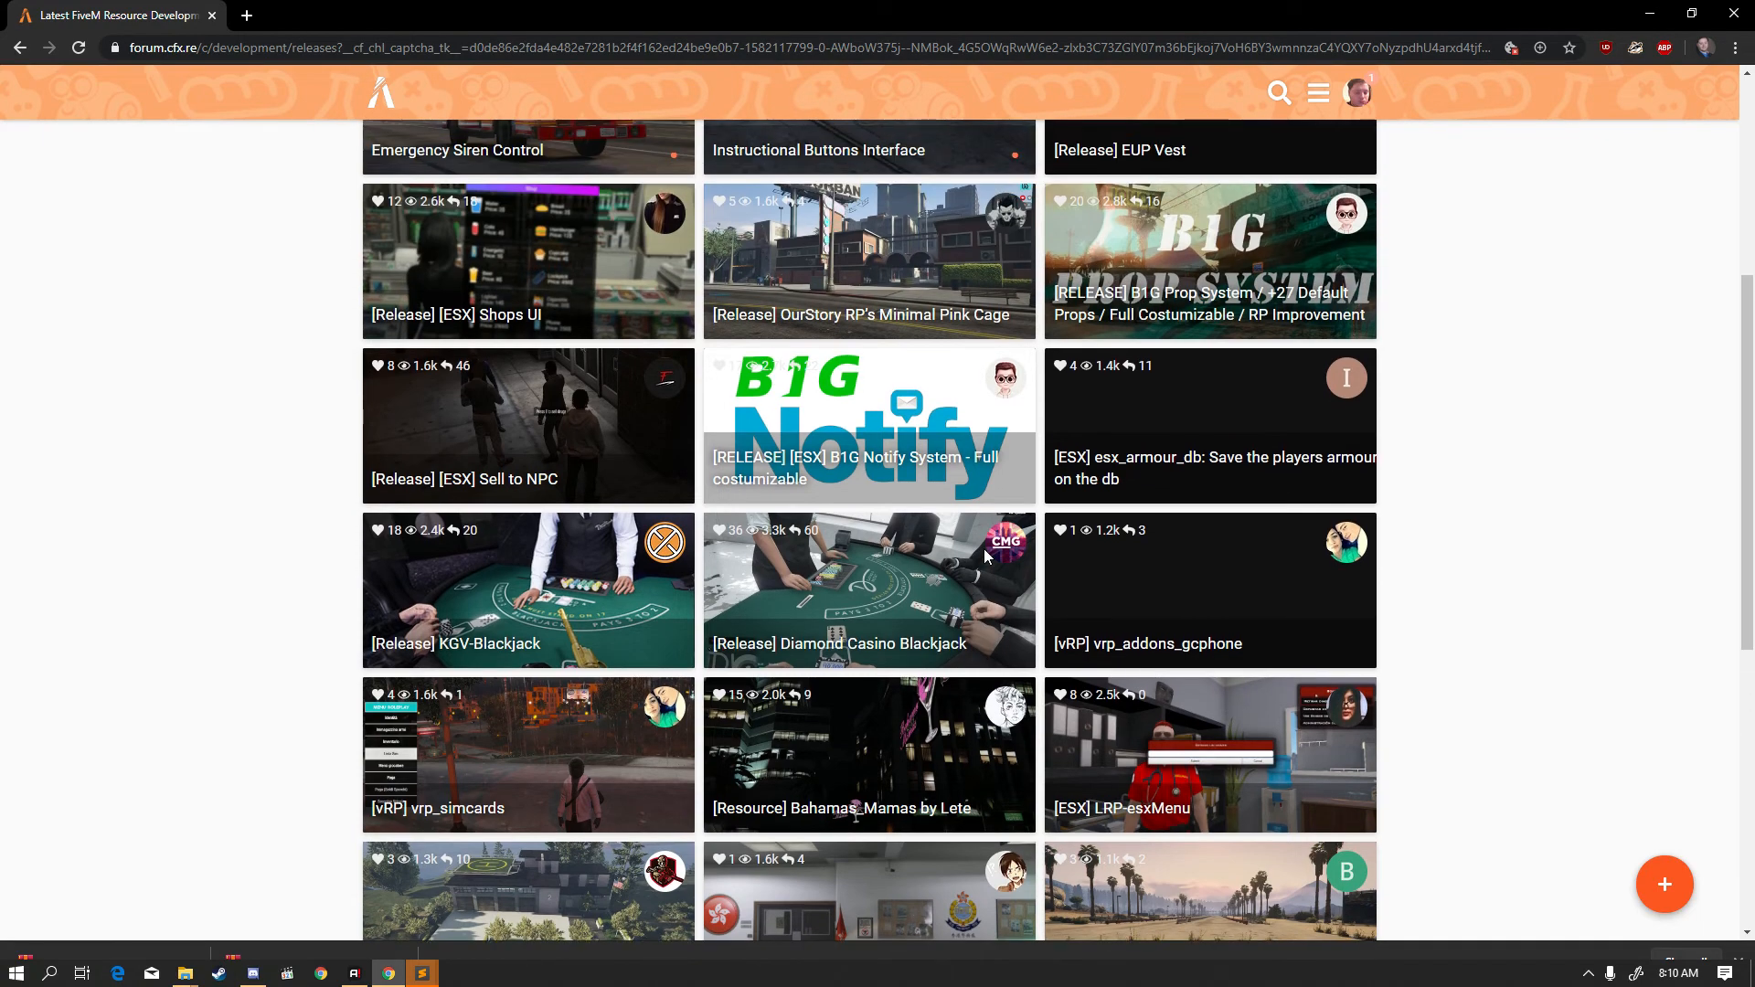
scroll(984, 548, up, 2)
scroll(1054, 466, down, 3)
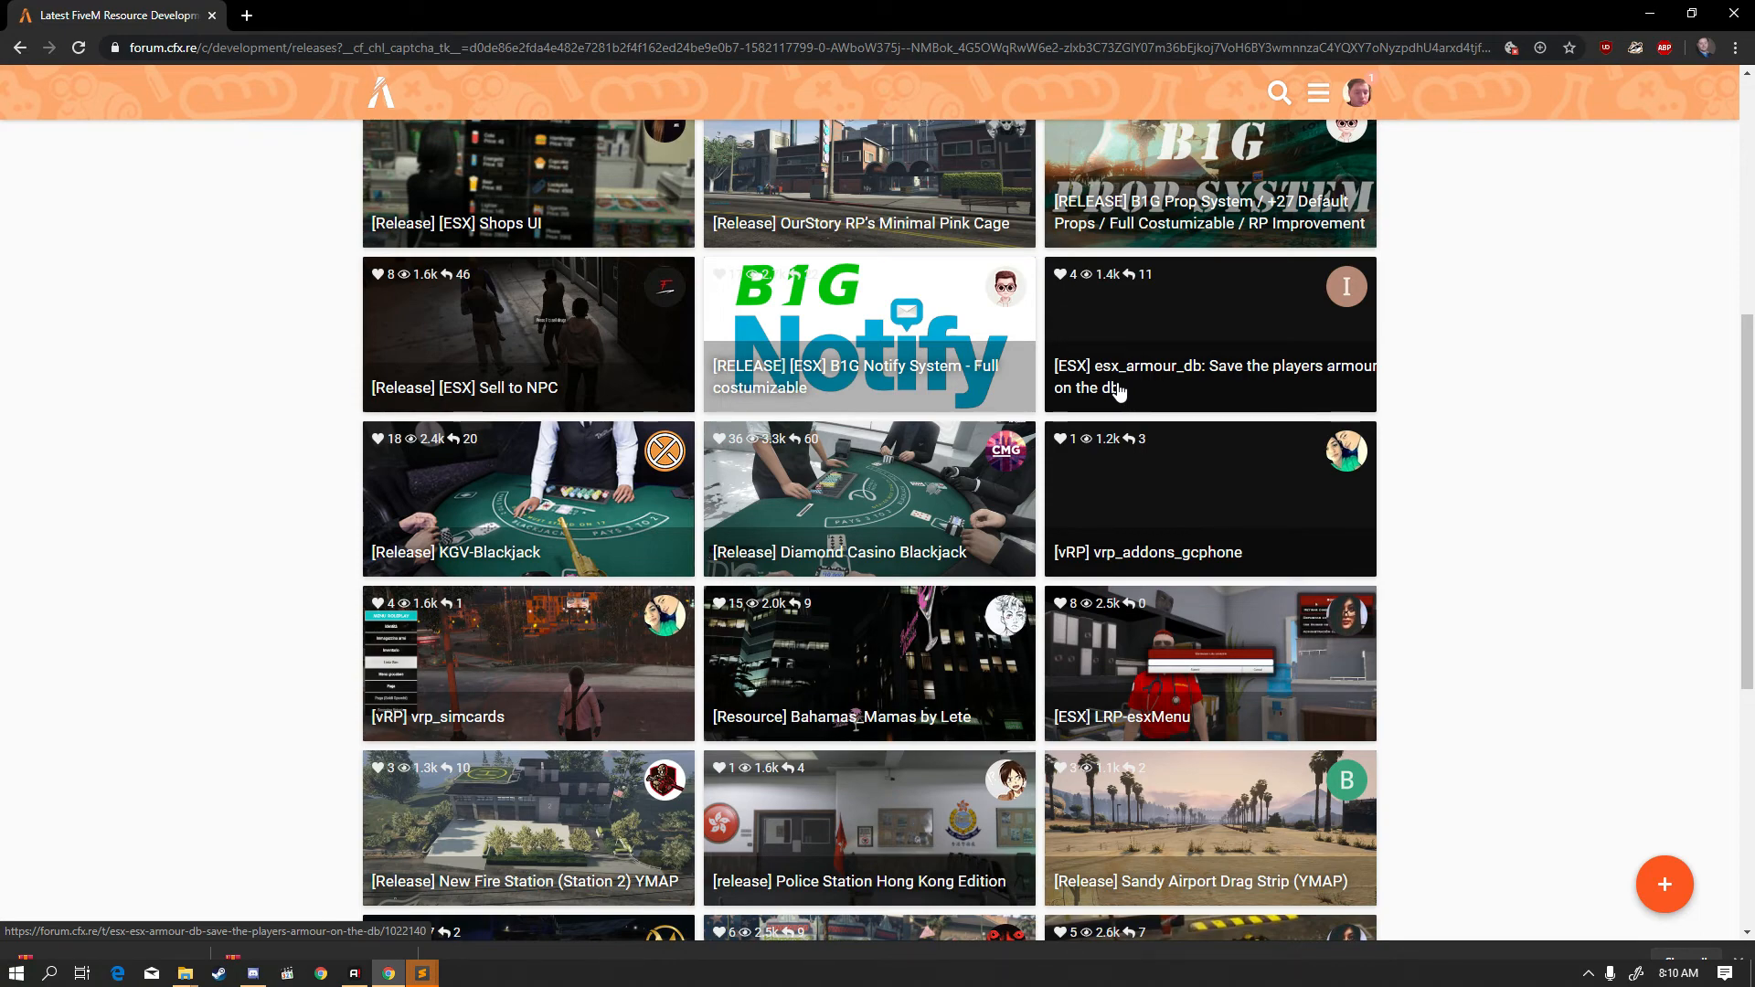
scroll(1119, 391, down, 4)
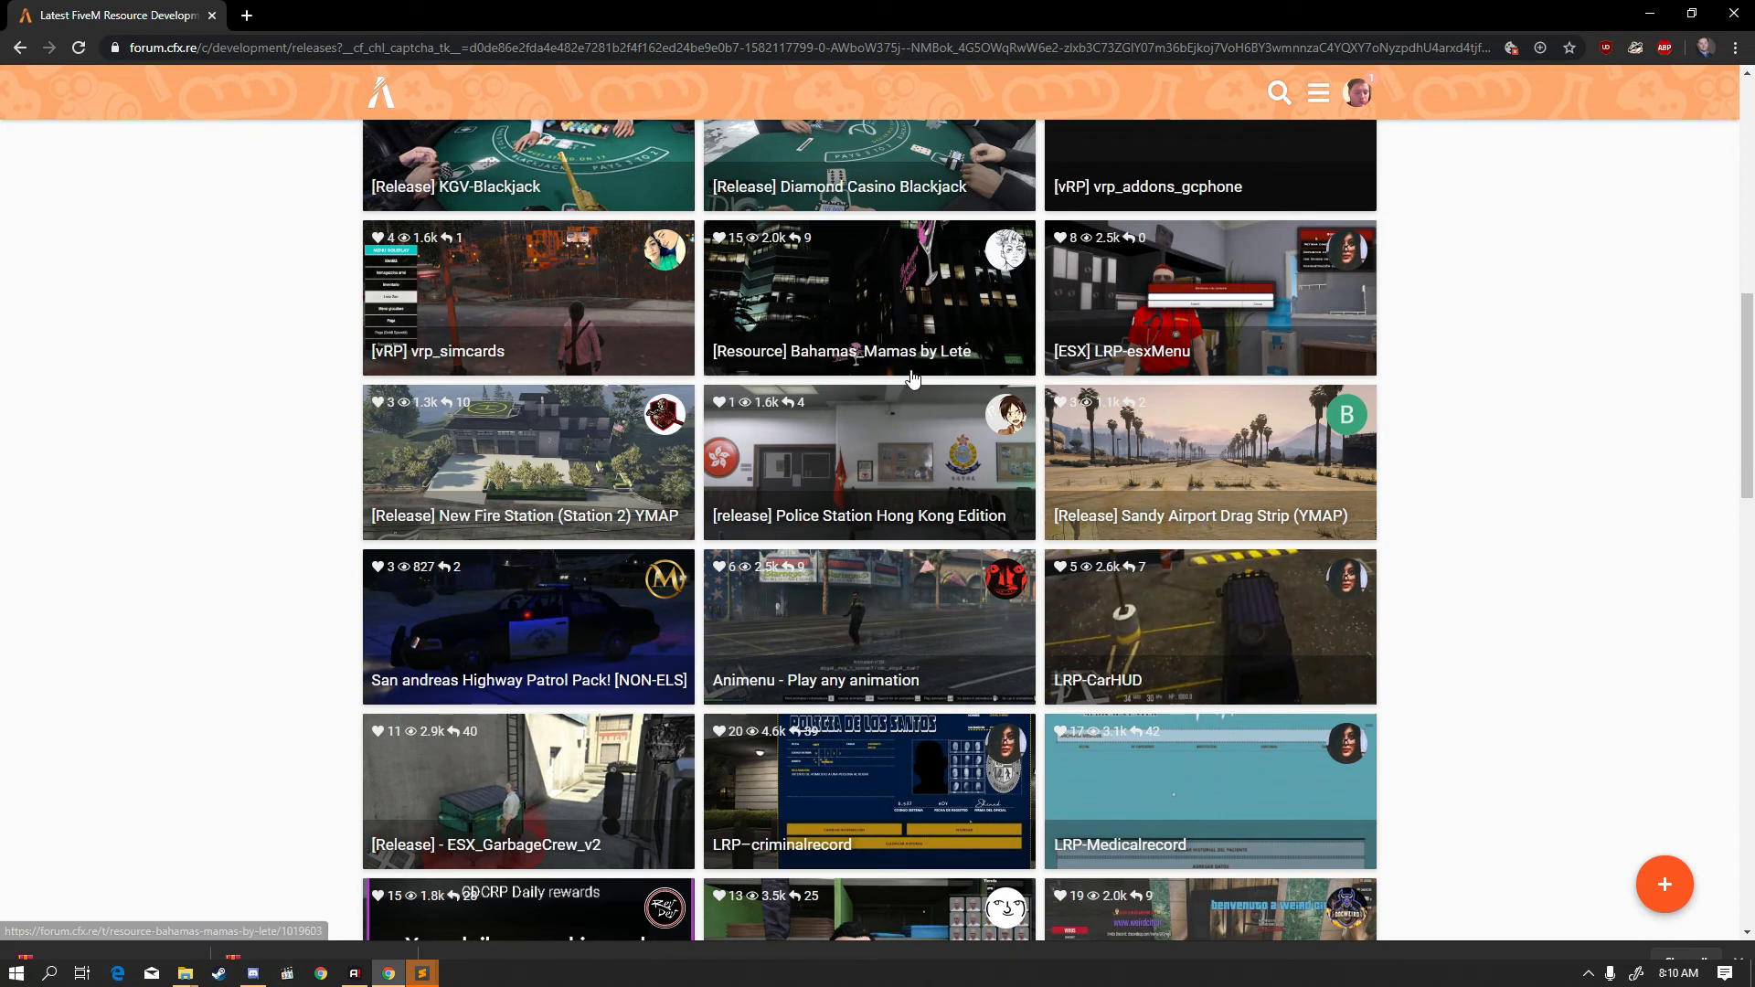
- Look further down the Releases listing for a resource to install on the server
scroll(869, 512, down, 2)
scroll(875, 485, down, 2)
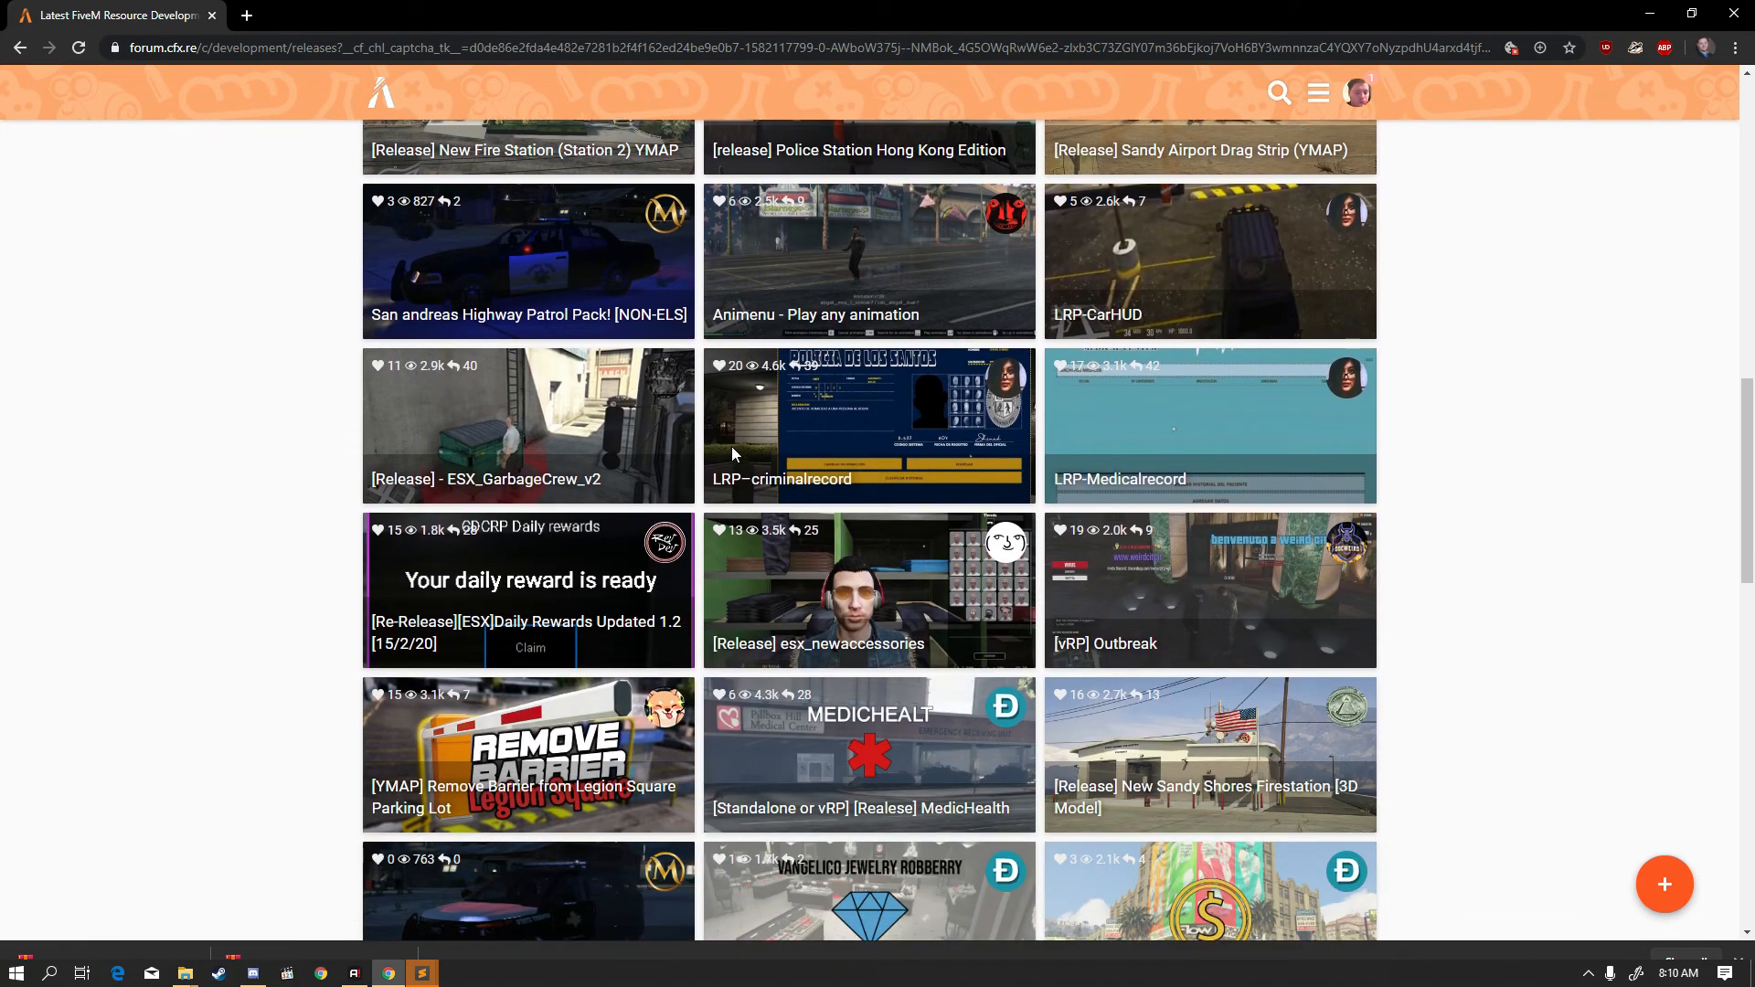
scroll(517, 266, down, 2)
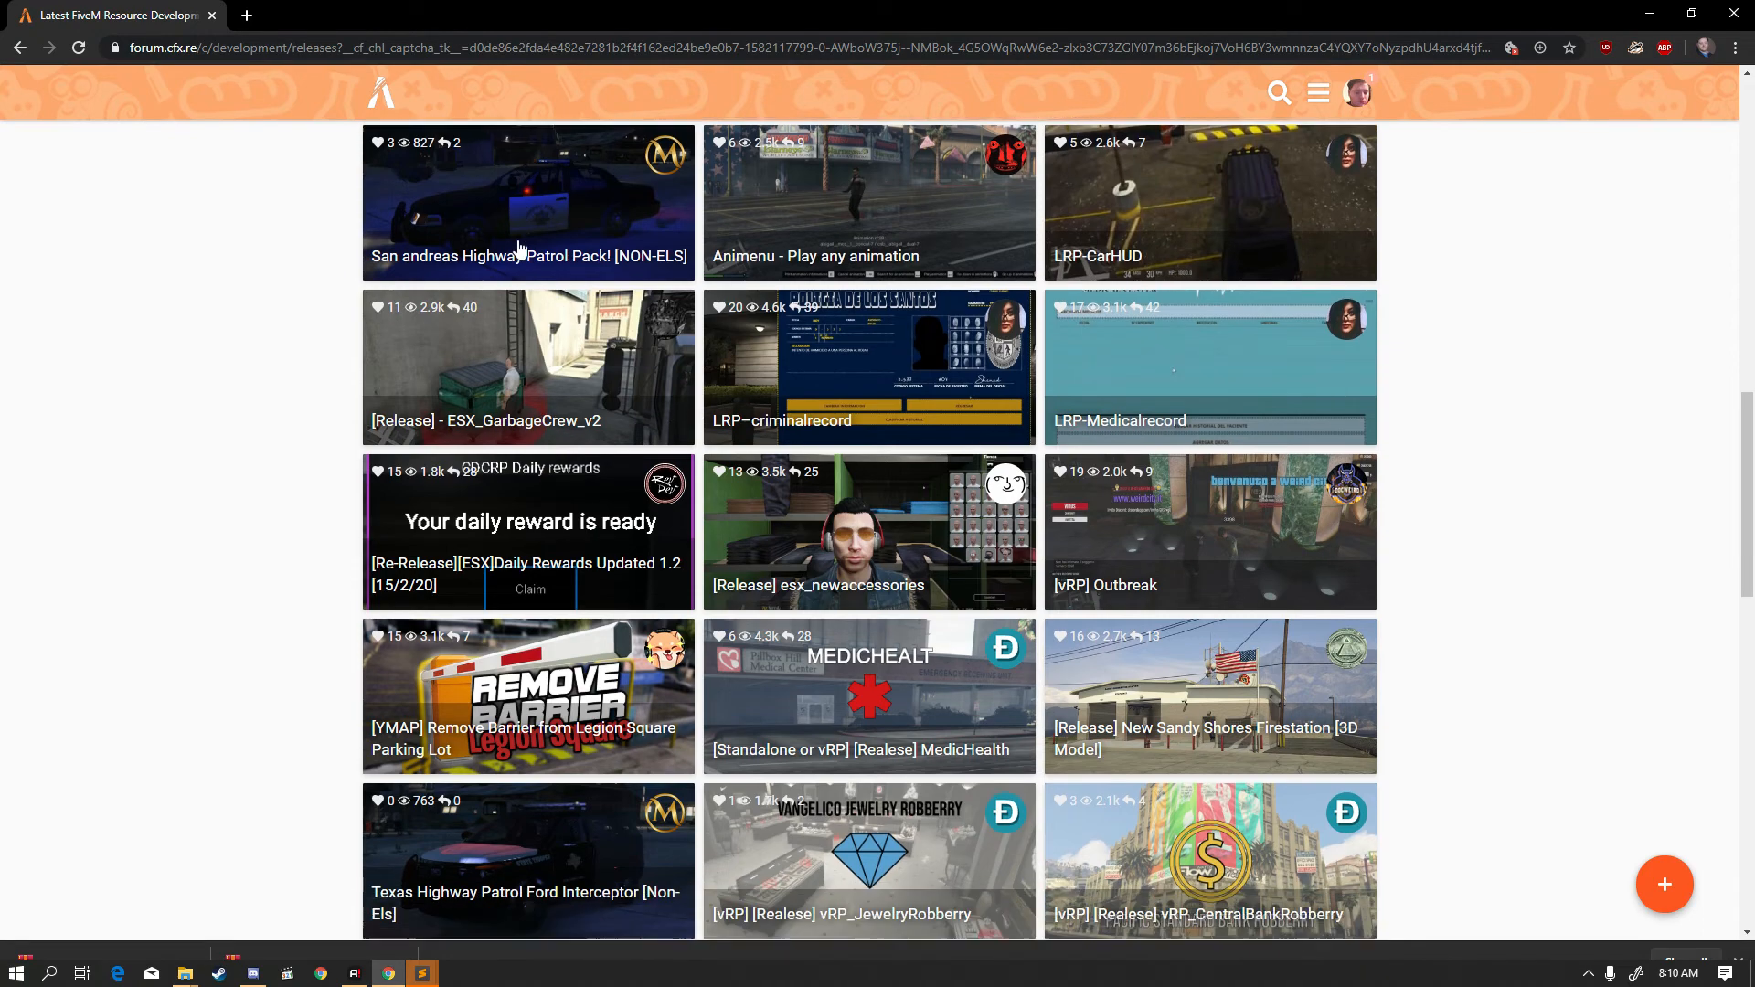
scroll(509, 384, up, 3)
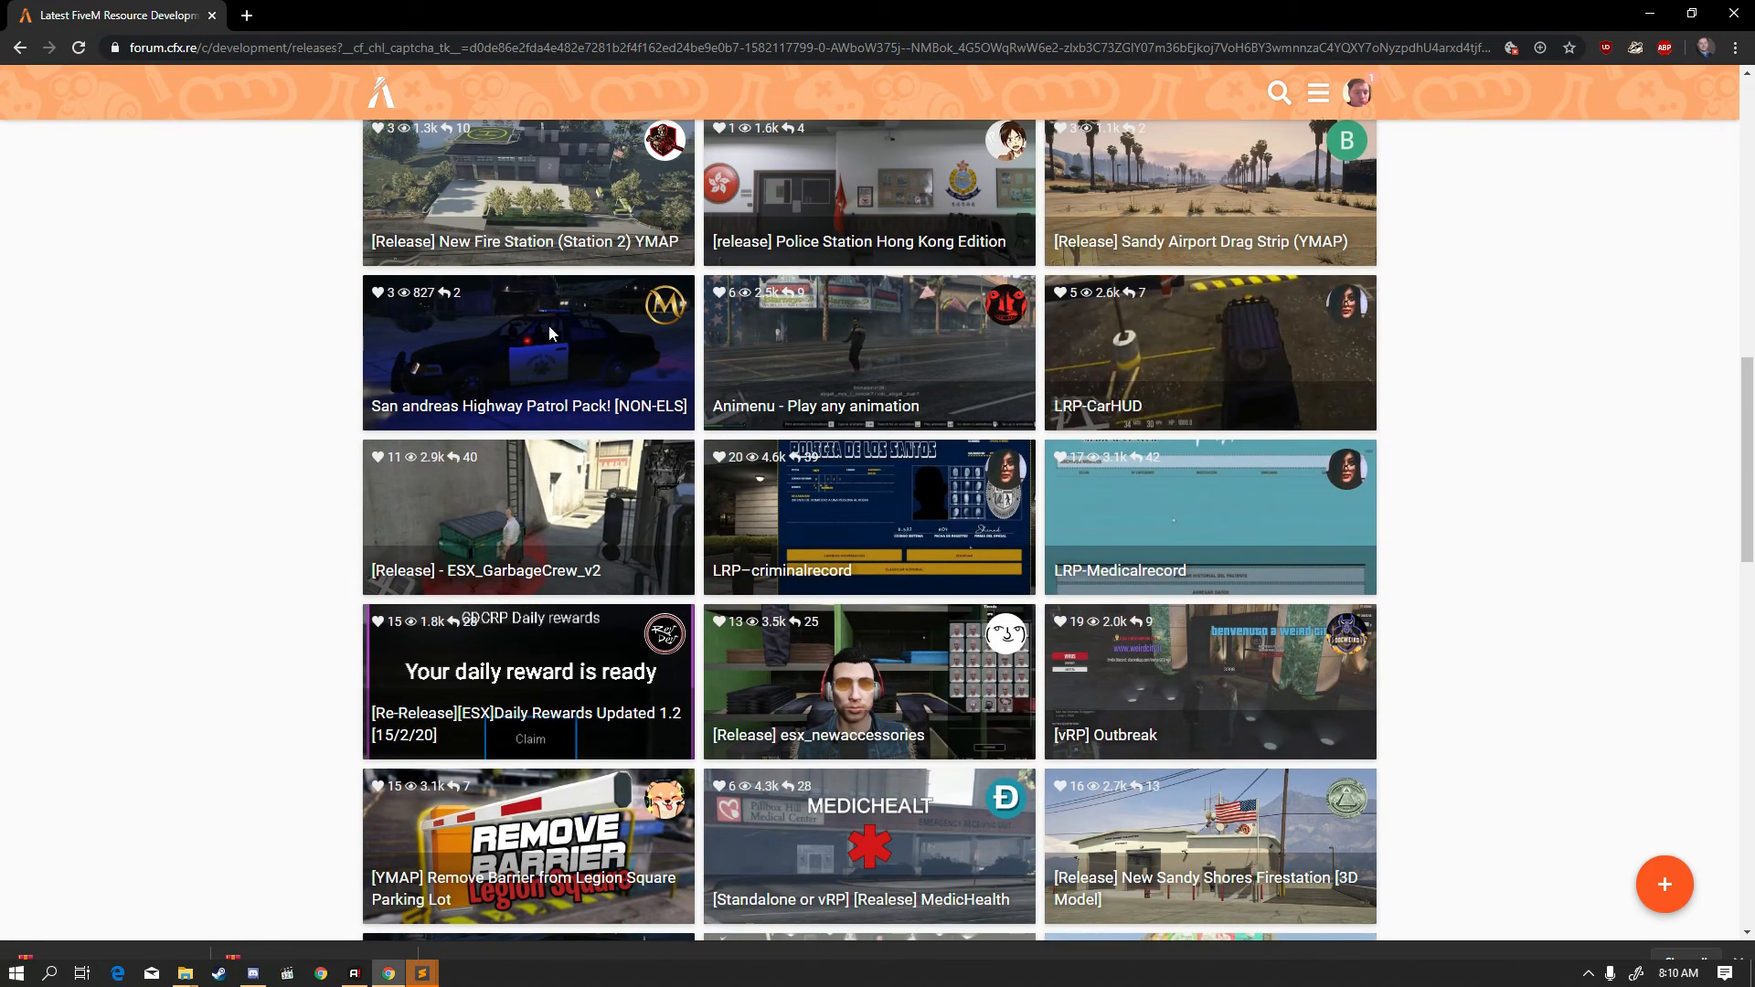
scroll(1010, 421, down, 4)
scroll(1009, 419, down, 1)
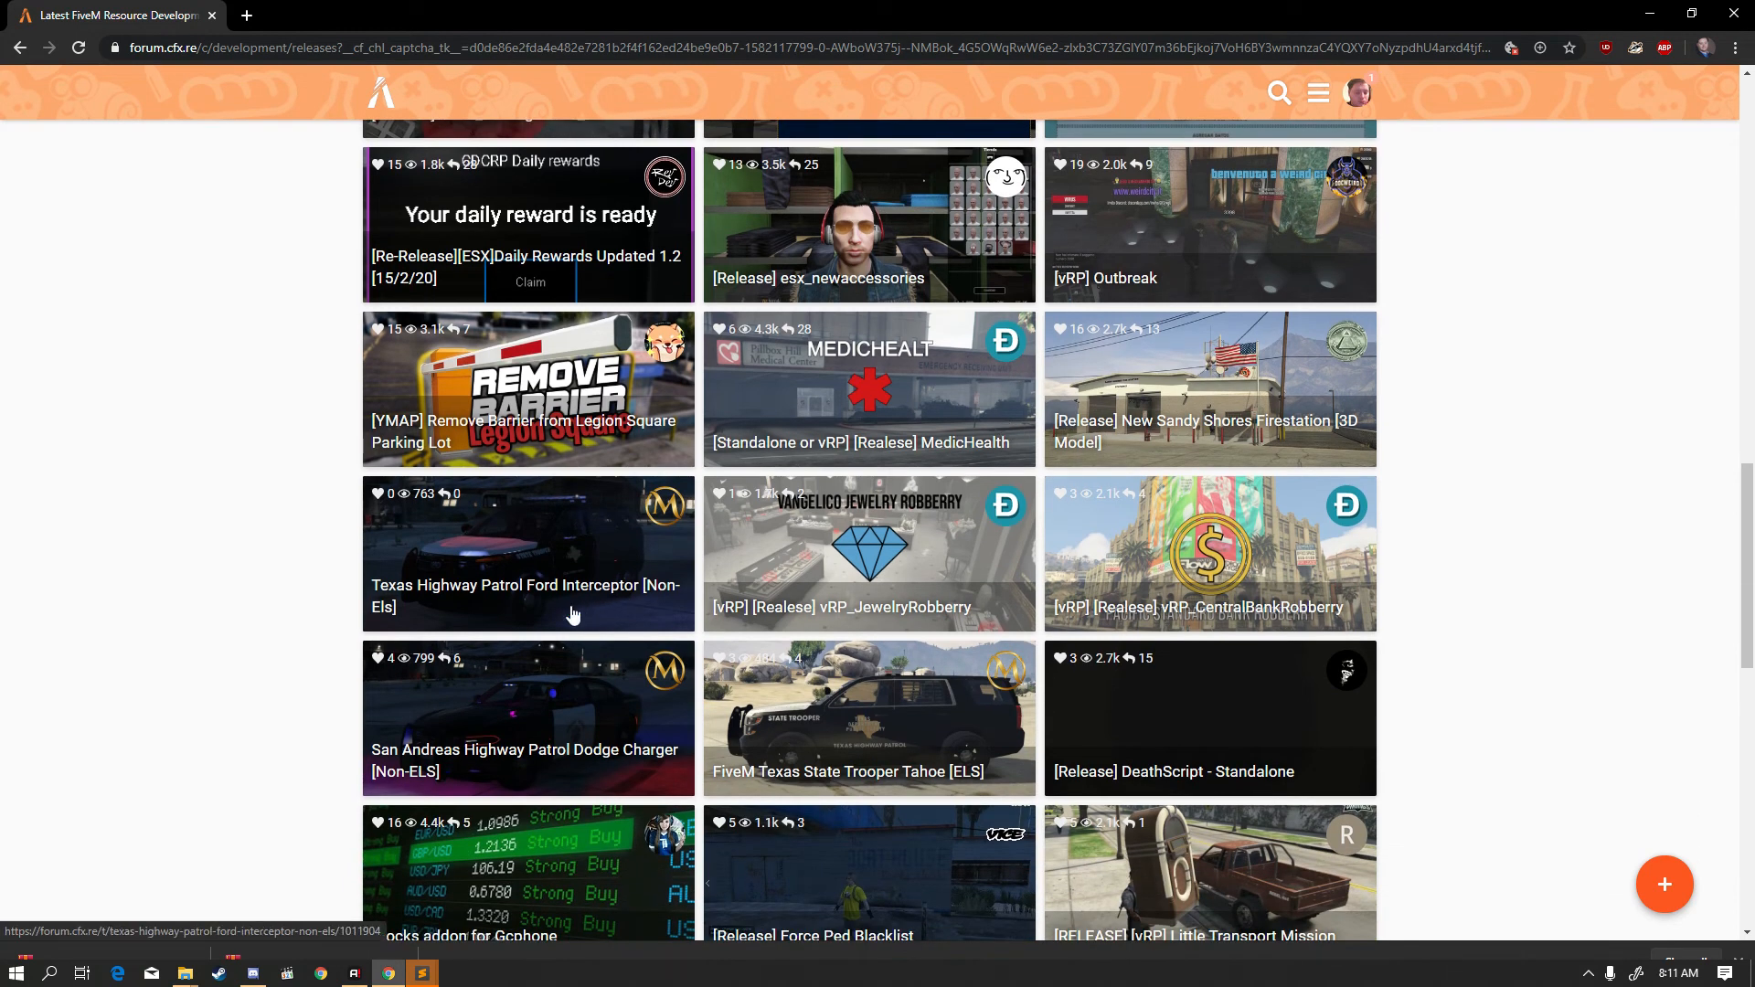
scroll(594, 485, down, 2)
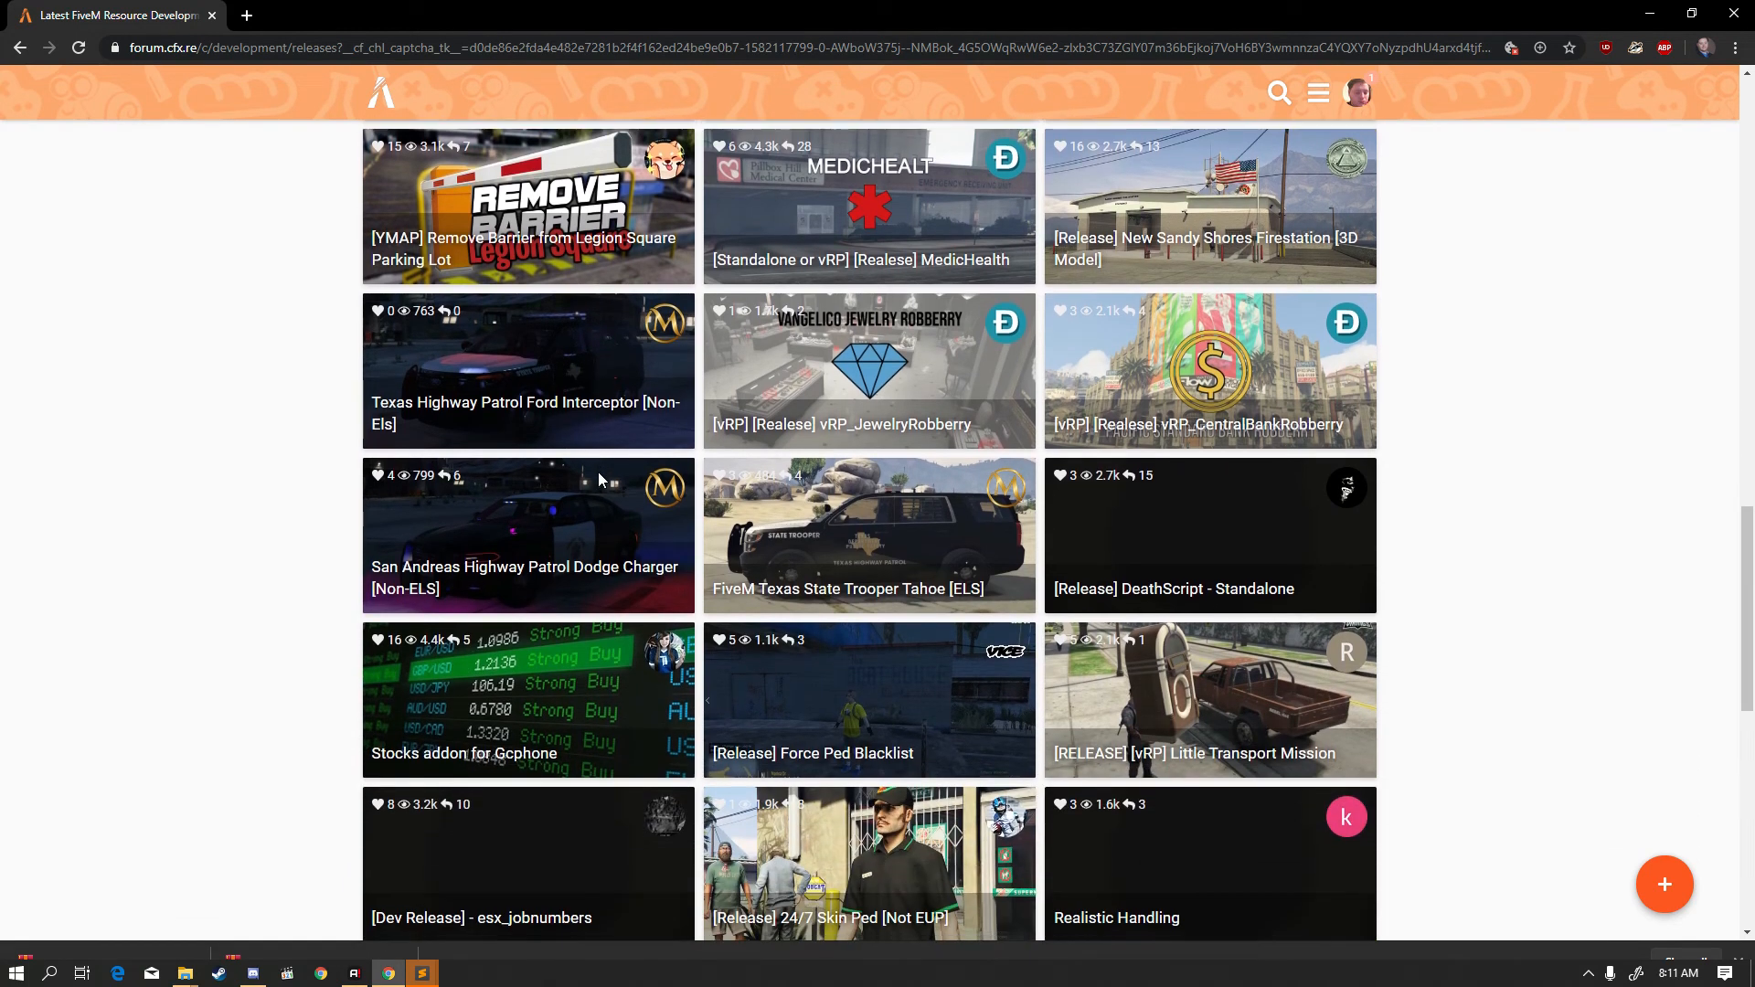
scroll(604, 457, down, 3)
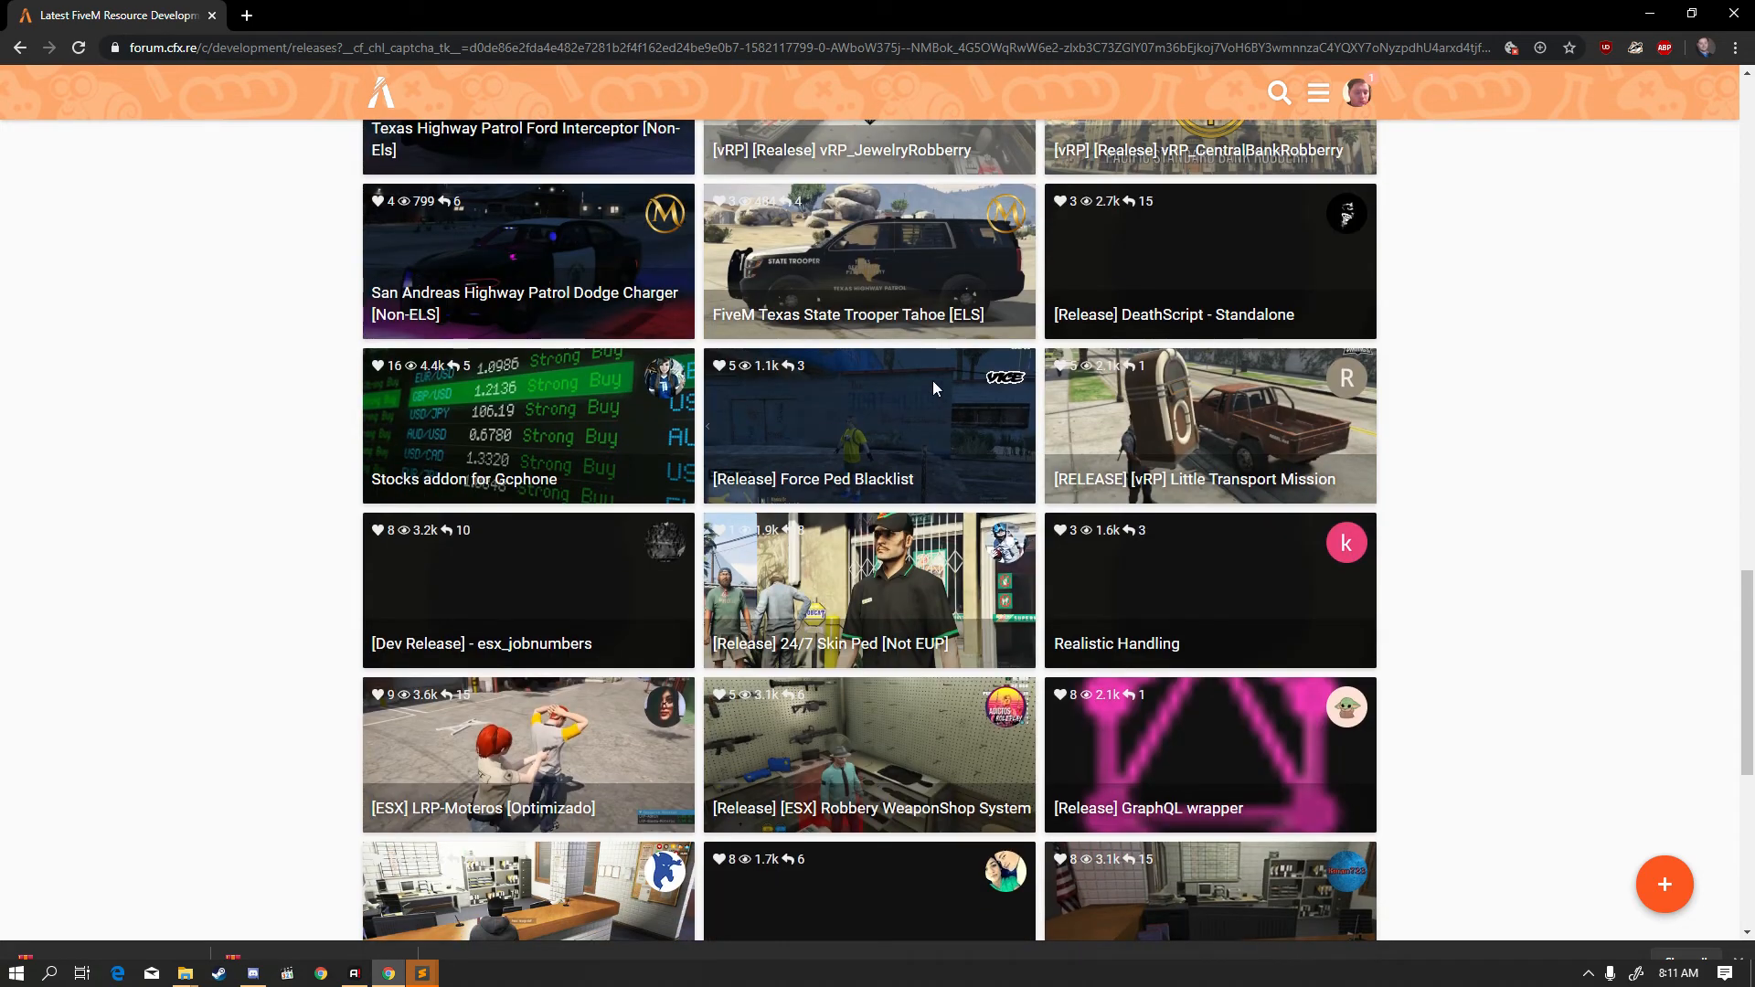
scroll(1026, 365, down, 2)
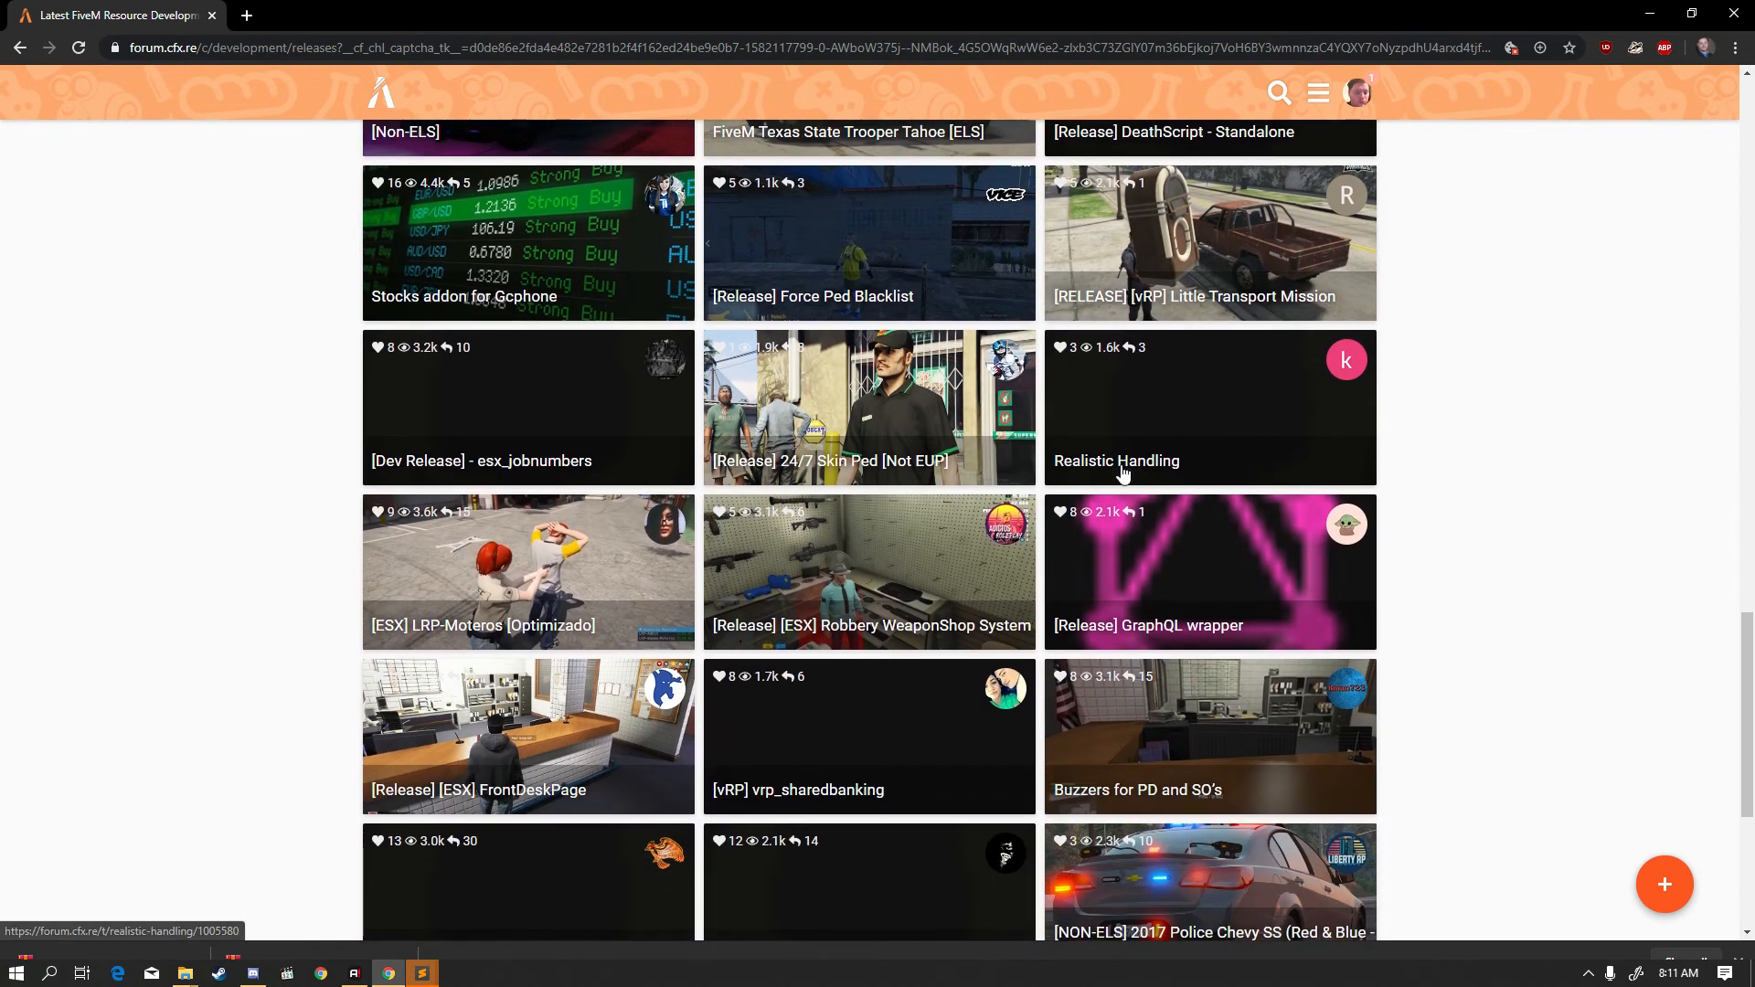
- Open the Realistic Handling topic and go to the main page of its linked GitHub repository
click(1123, 467)
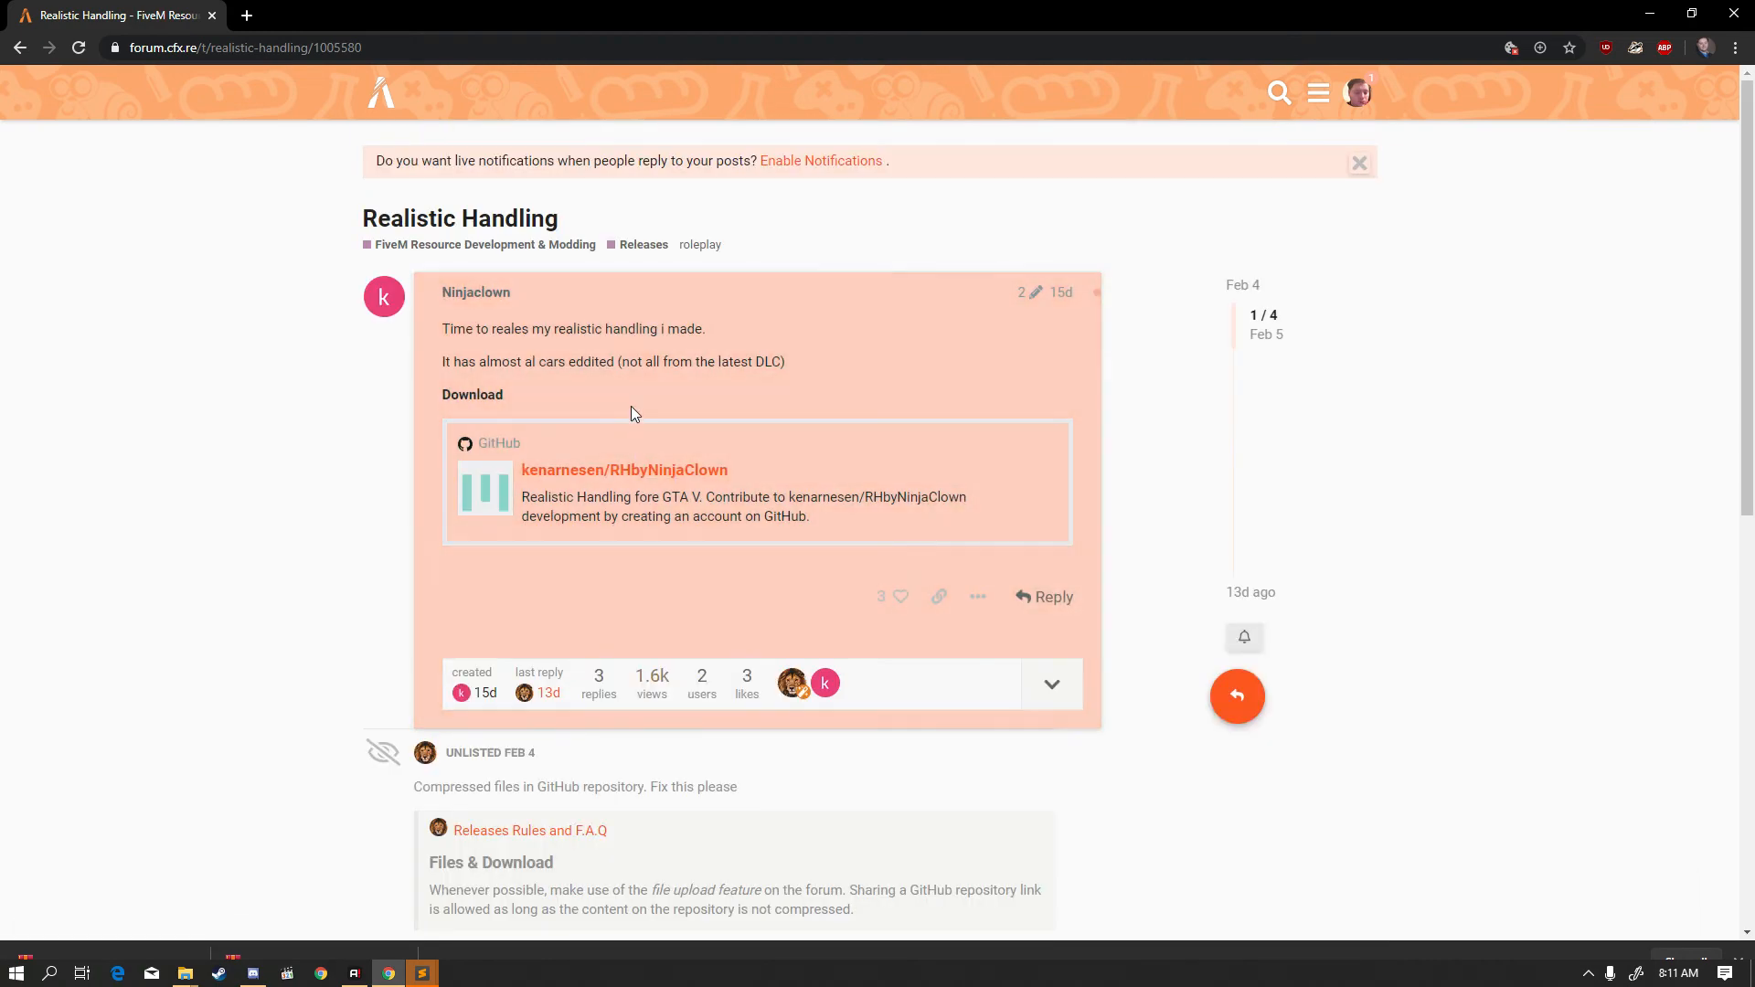
click(613, 472)
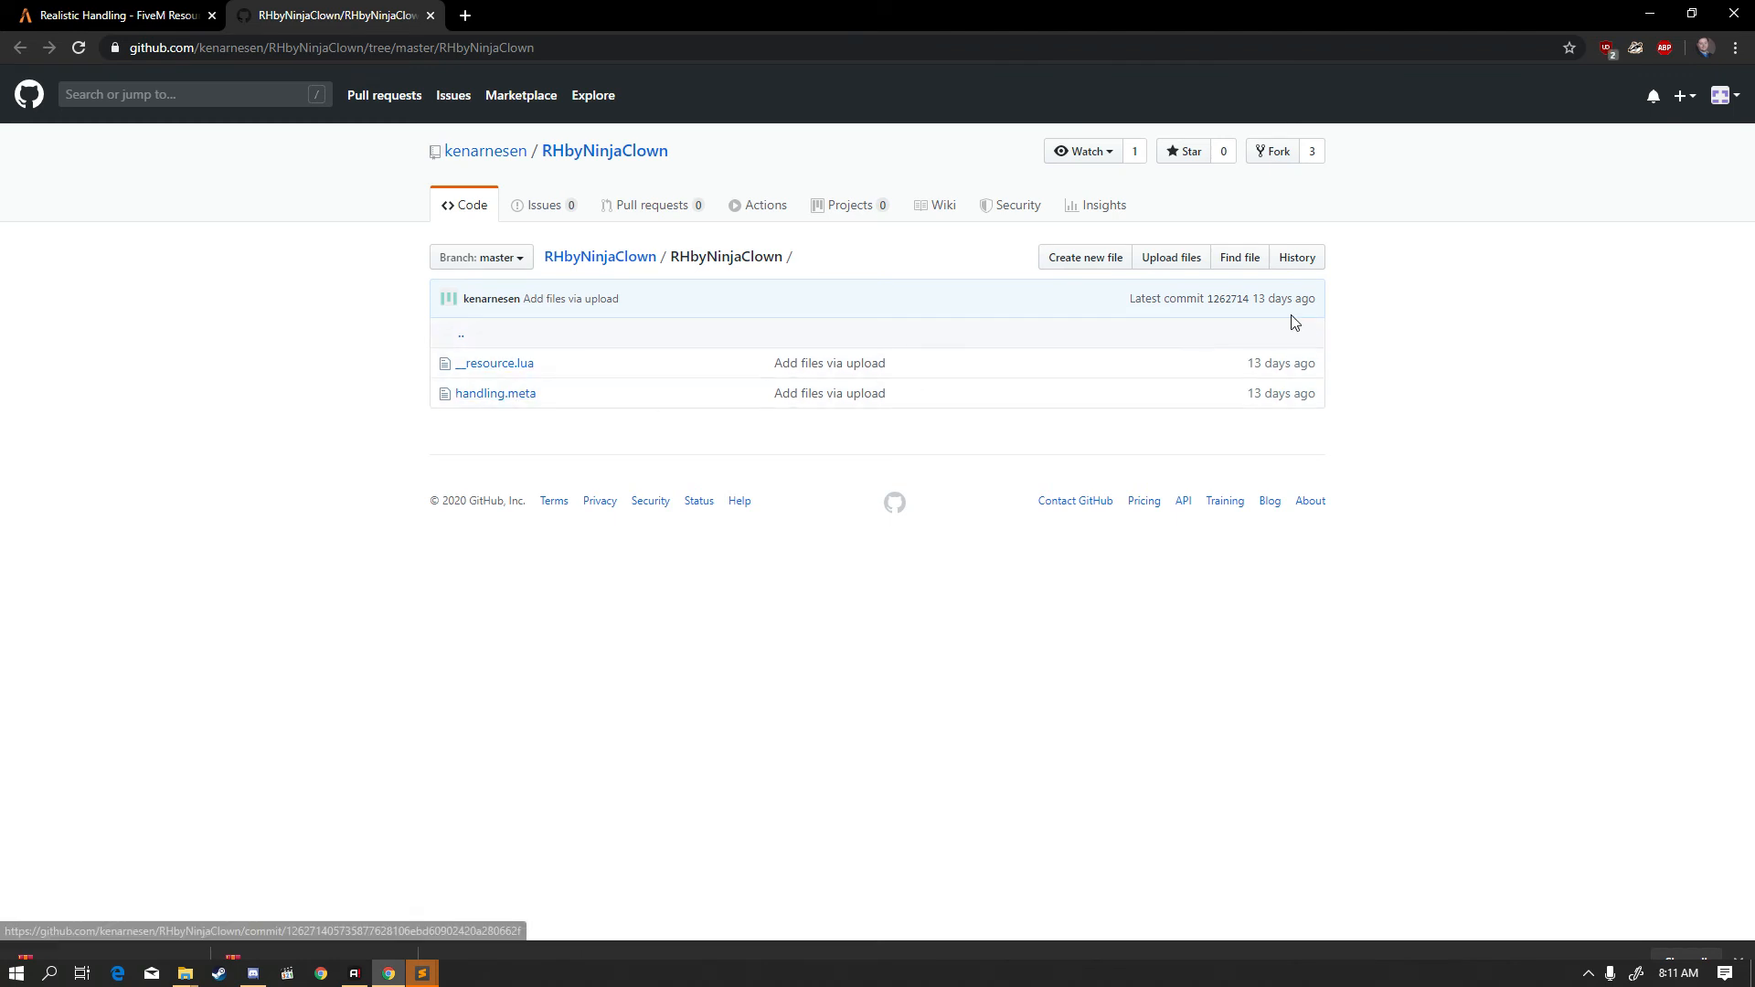
click(605, 262)
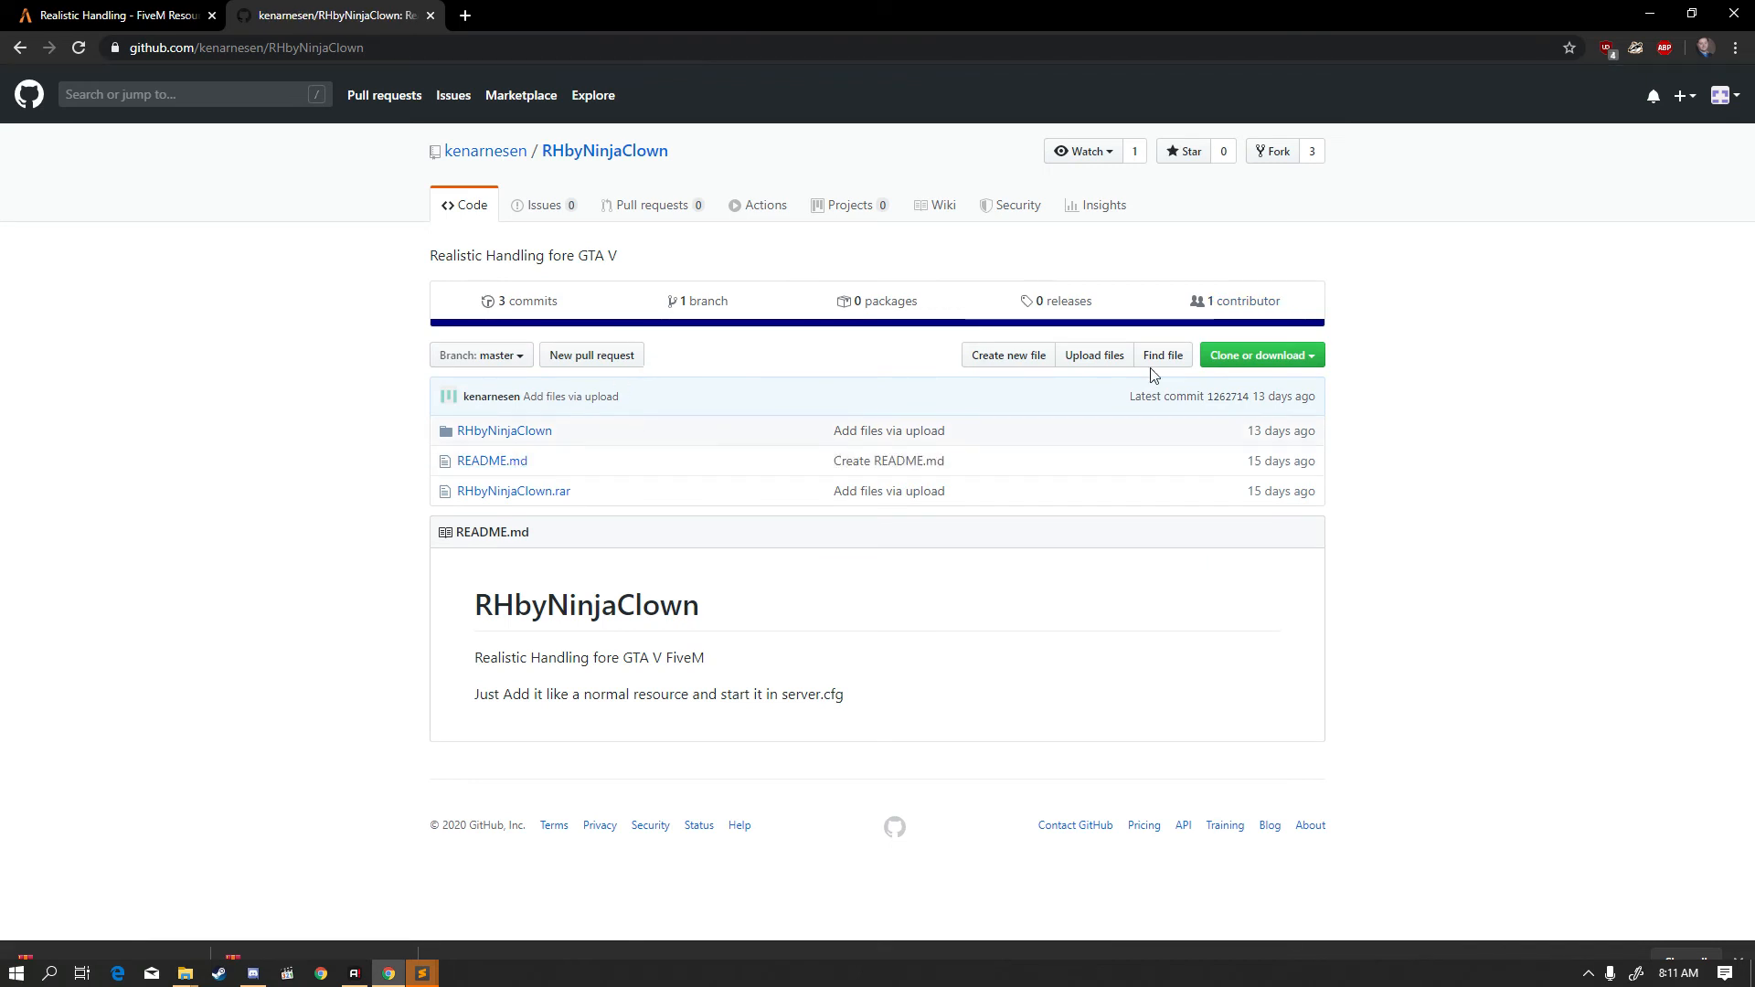
- Download the repository as a ZIP named RHbyNinjaClown-master into the FXServer resources folder
click(1262, 354)
click(1242, 508)
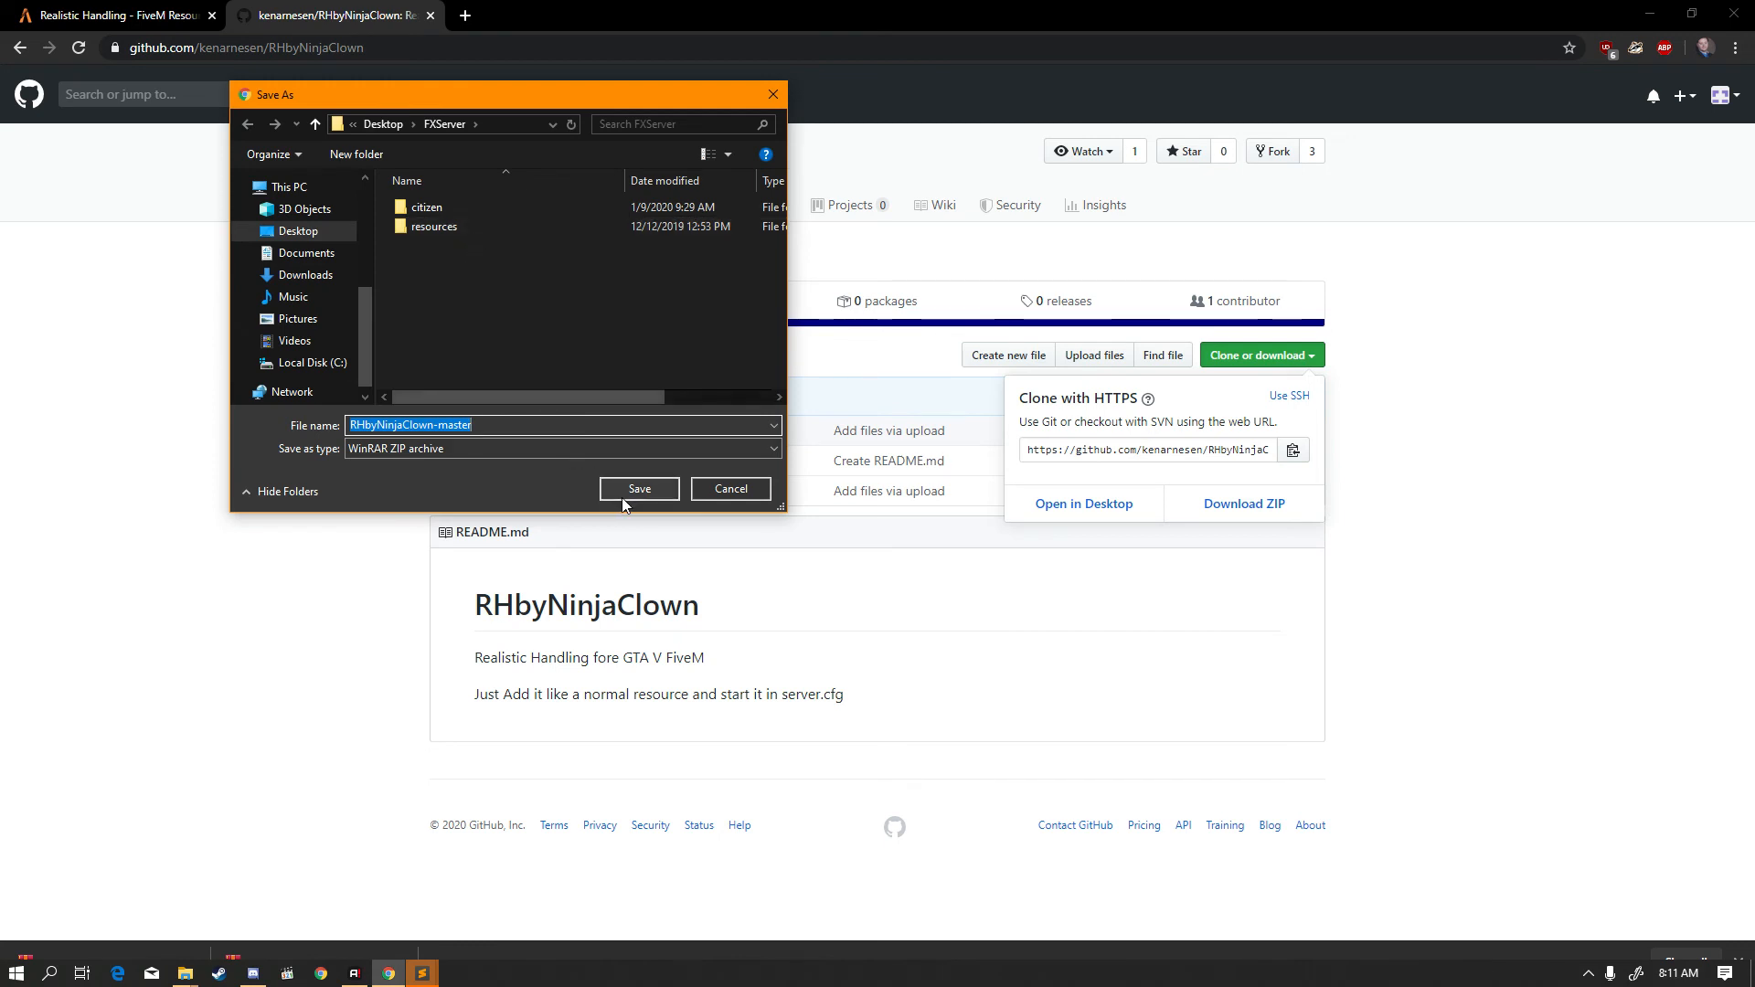
double_click(448, 227)
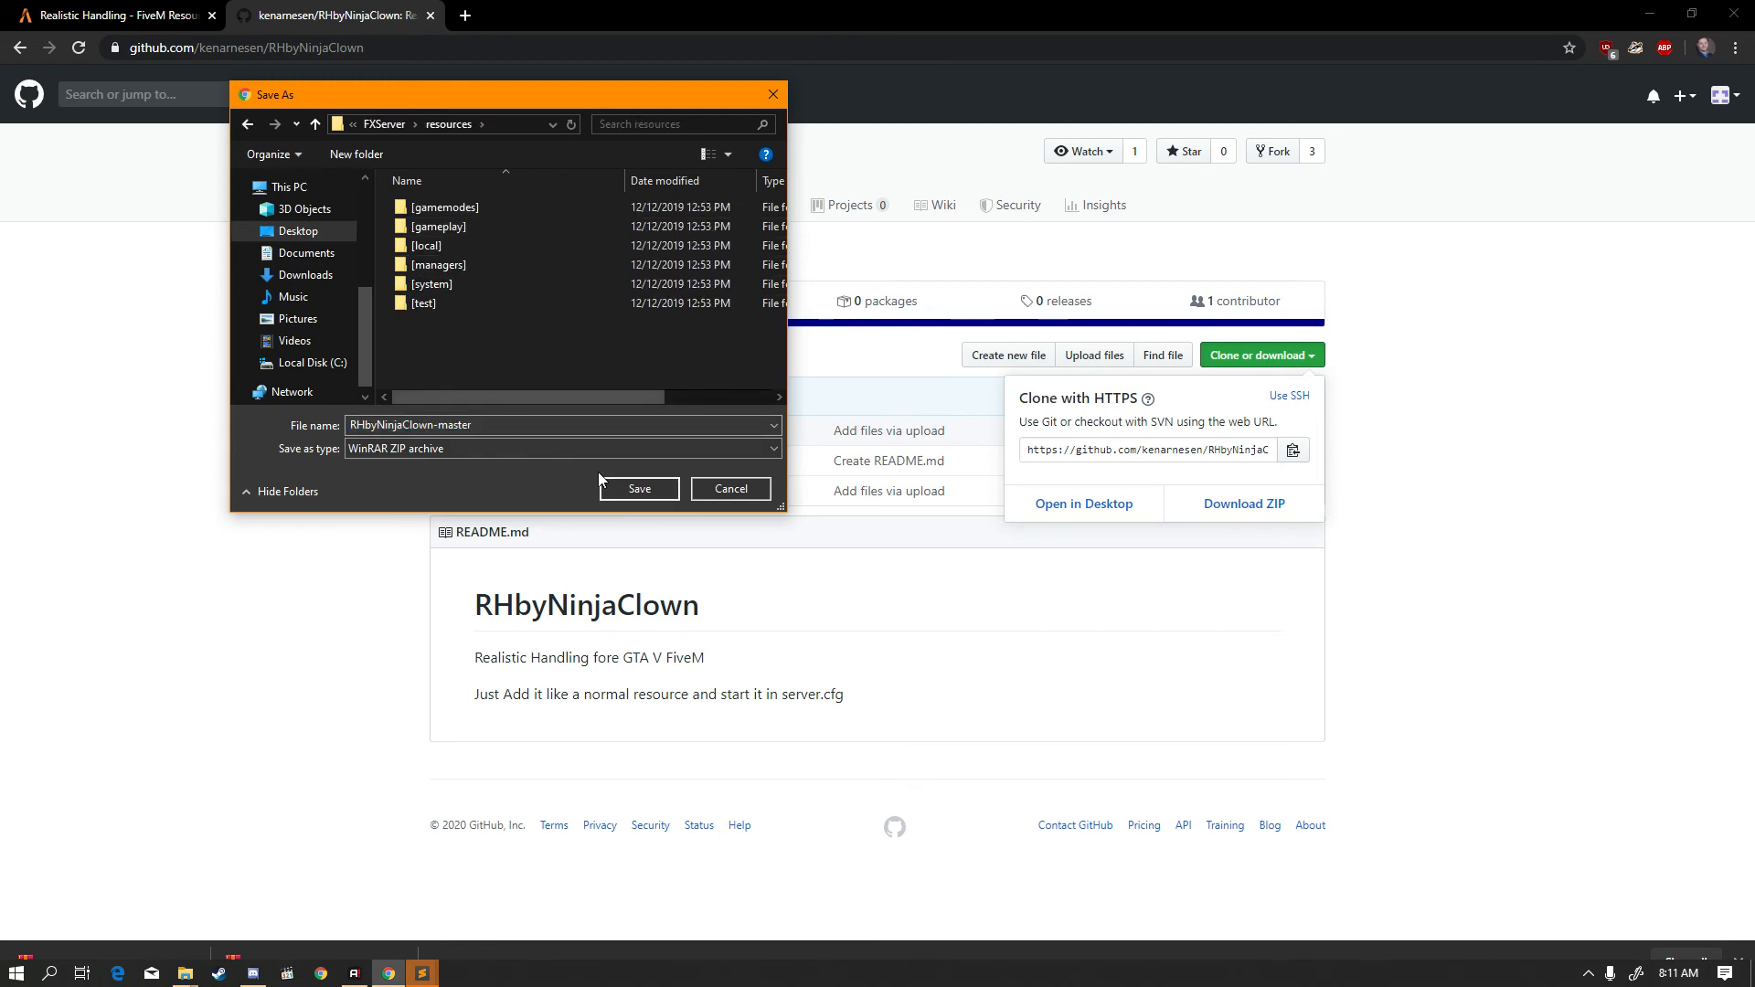
click(655, 492)
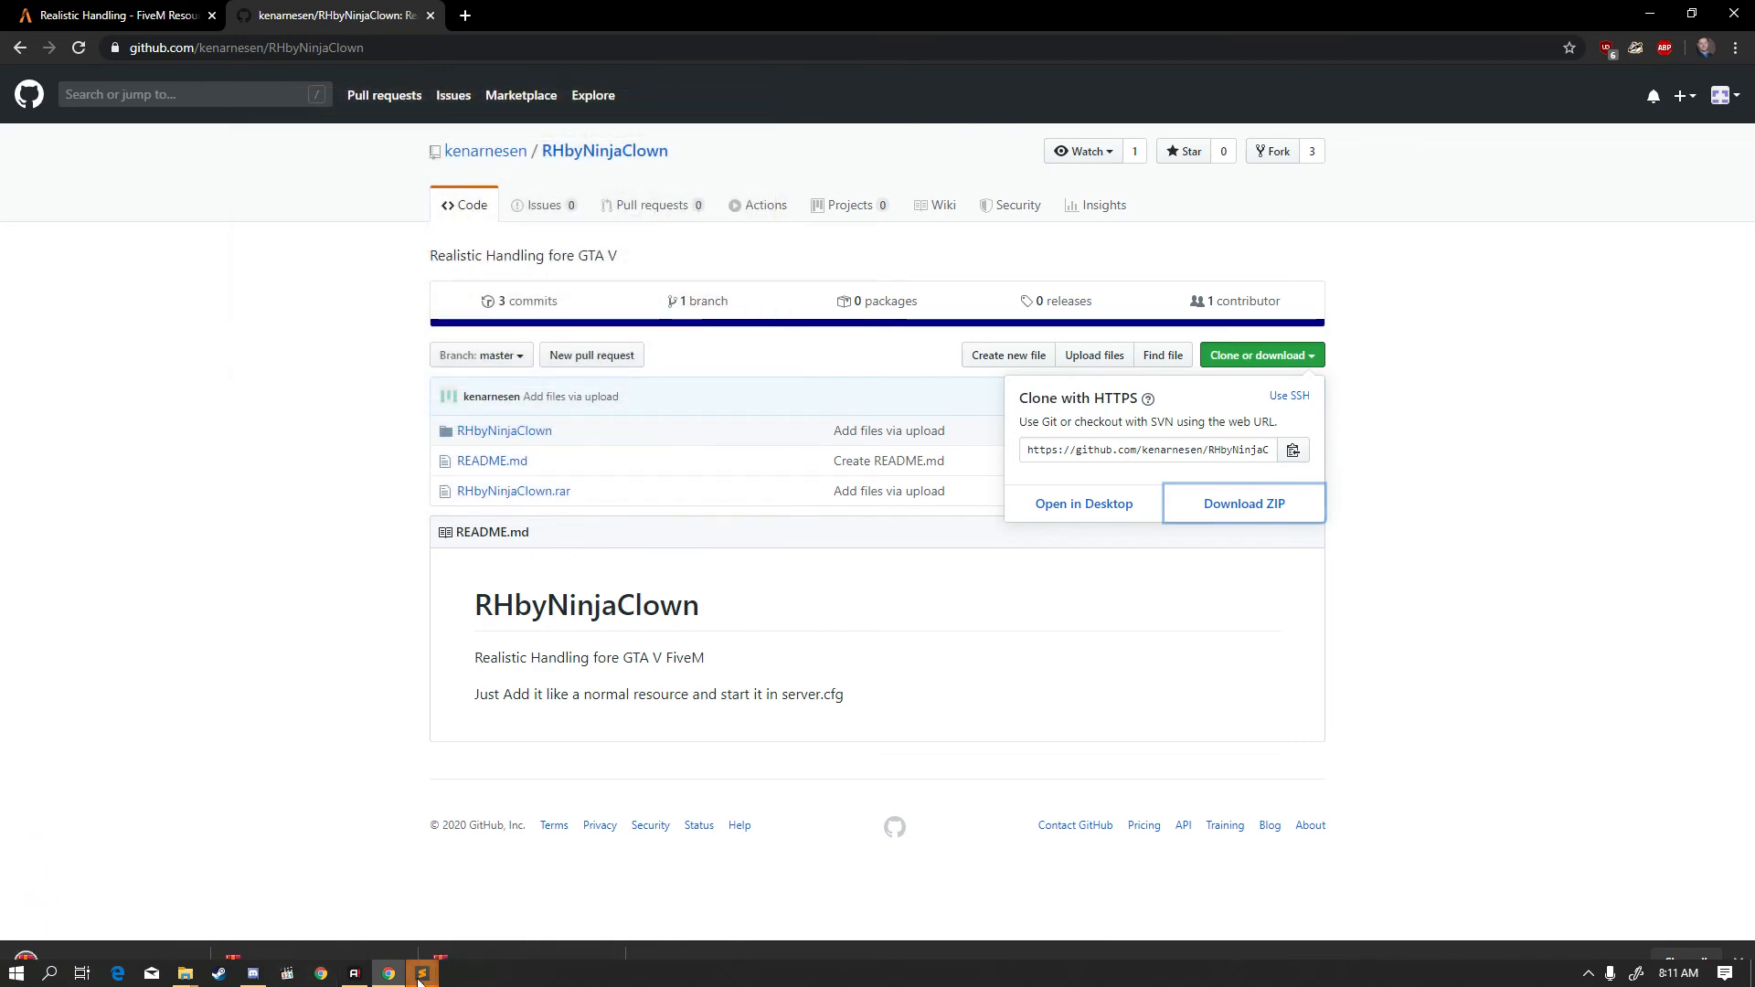
- Switch to the resources folder in File Explorer and extract the RHbyNinjaClown-master archive there
click(184, 973)
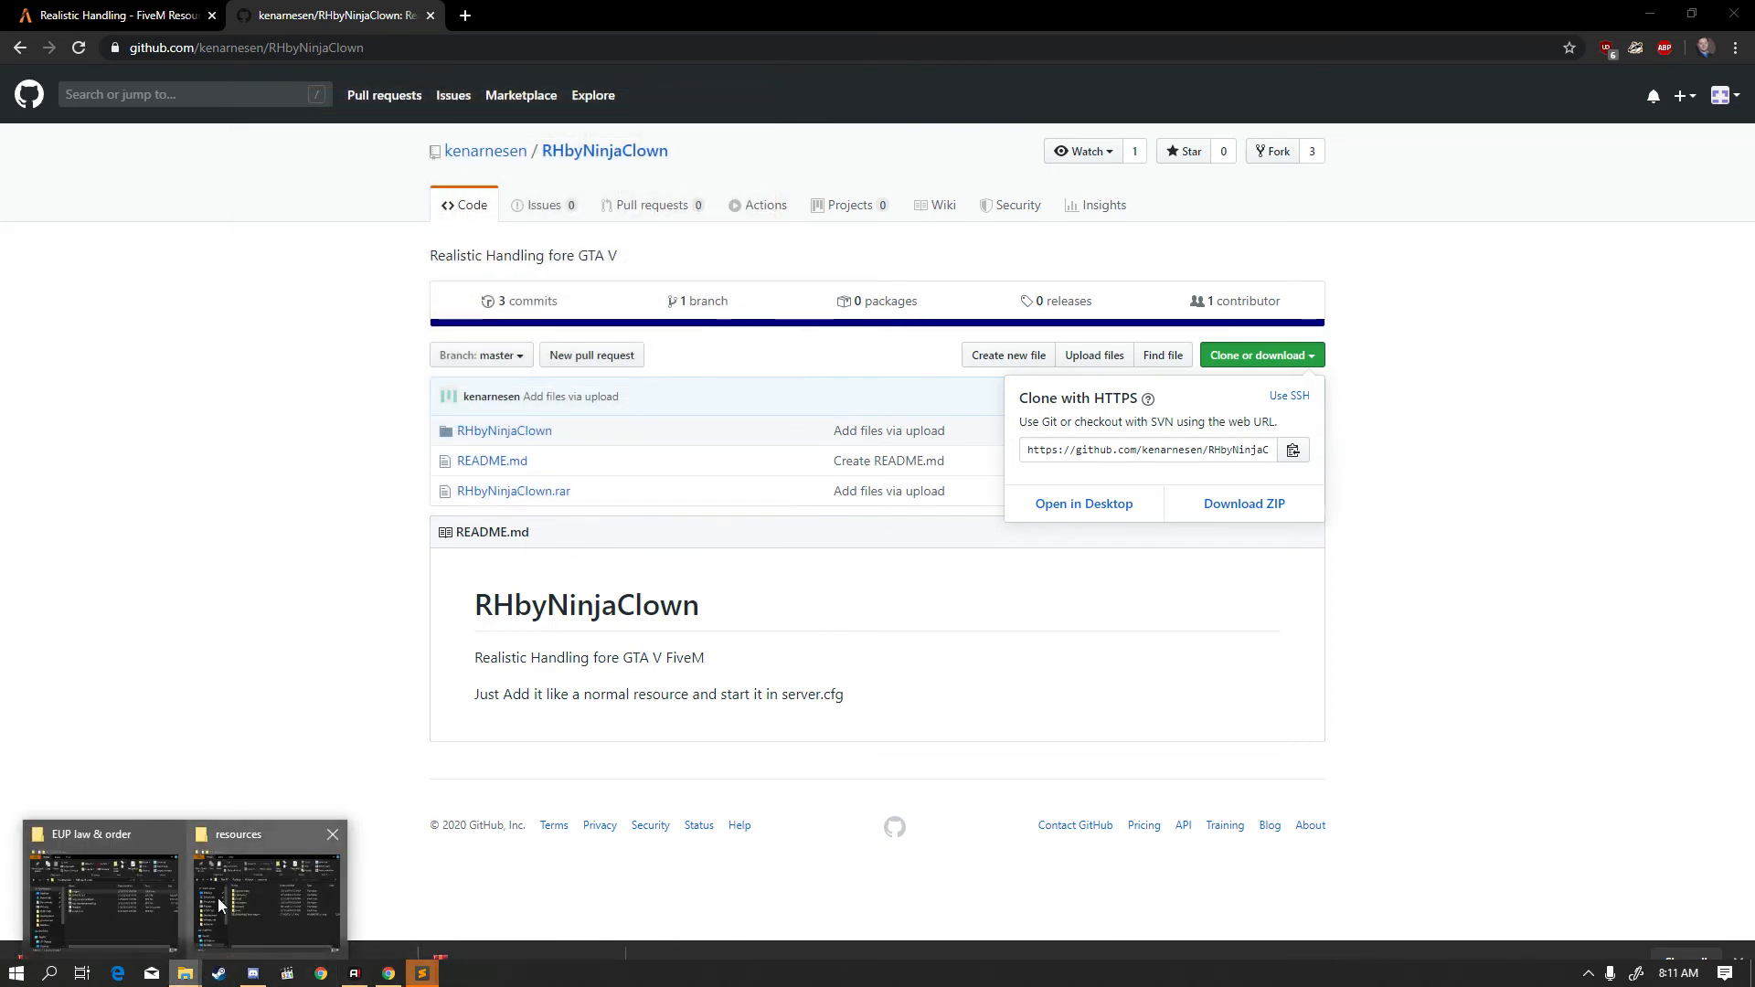
click(217, 898)
click(785, 505)
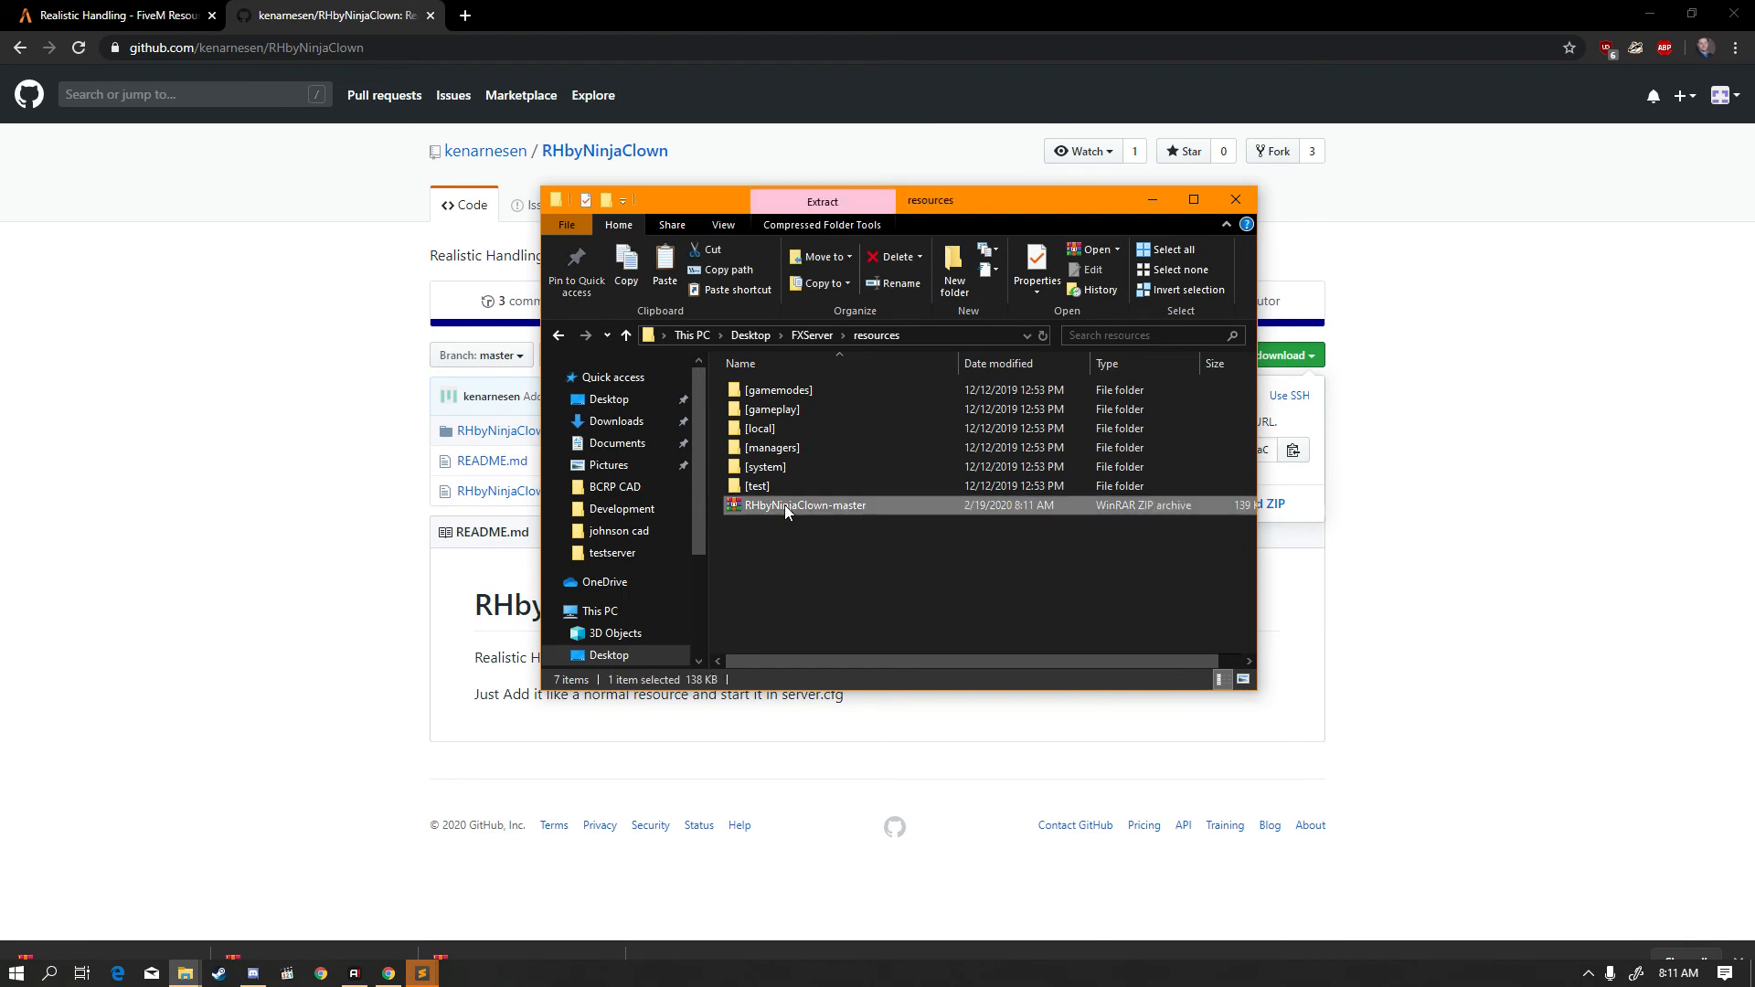
right_click(784, 505)
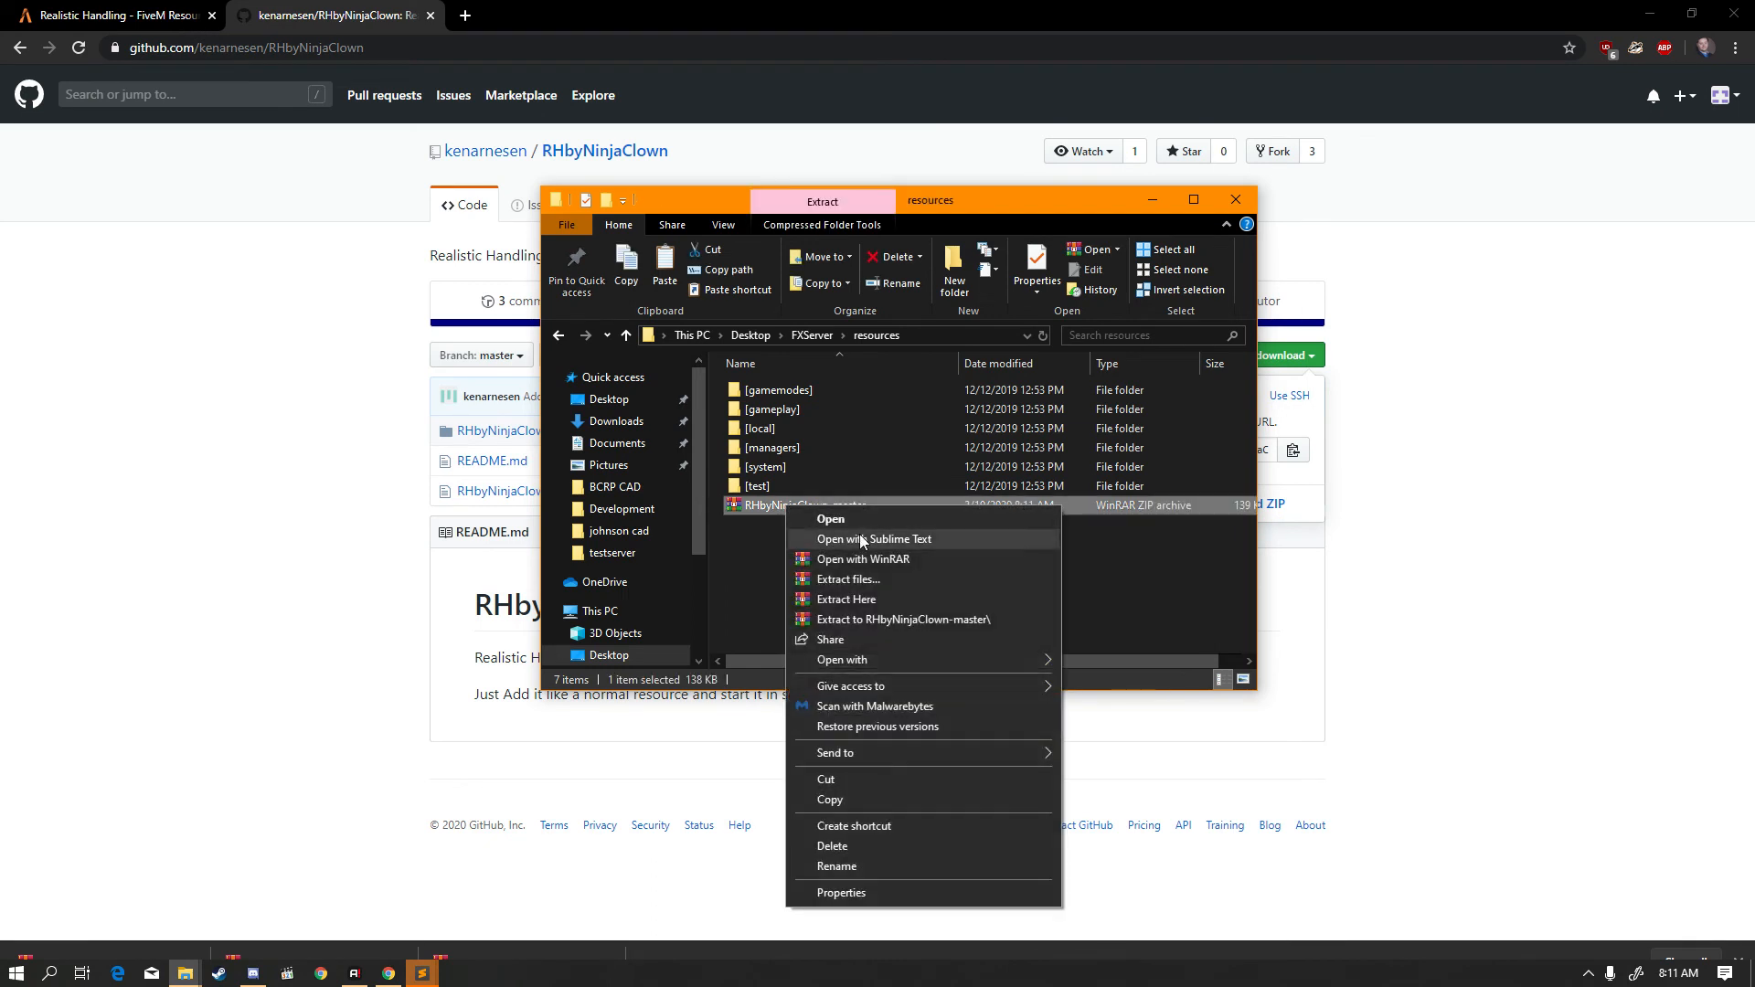
click(889, 608)
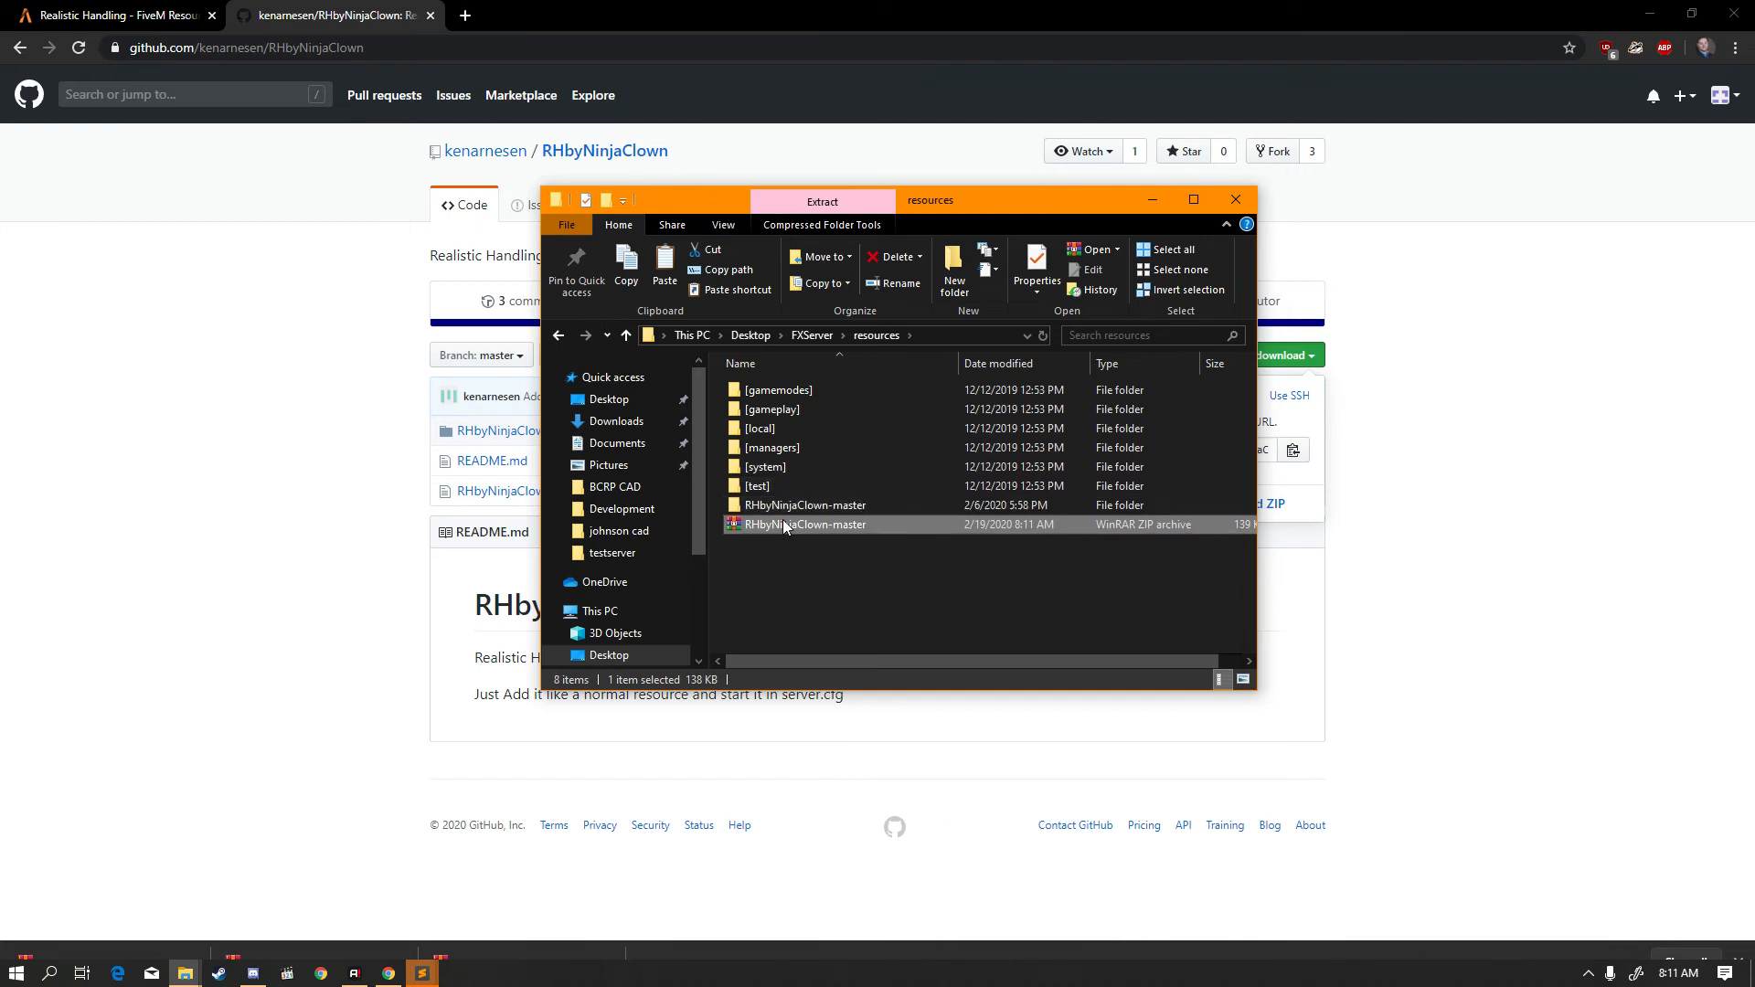
- Examine the extracted RHbyNinjaClown-master folder, including its subfolder and the contents of its RAR archive
double_click(790, 506)
double_click(806, 391)
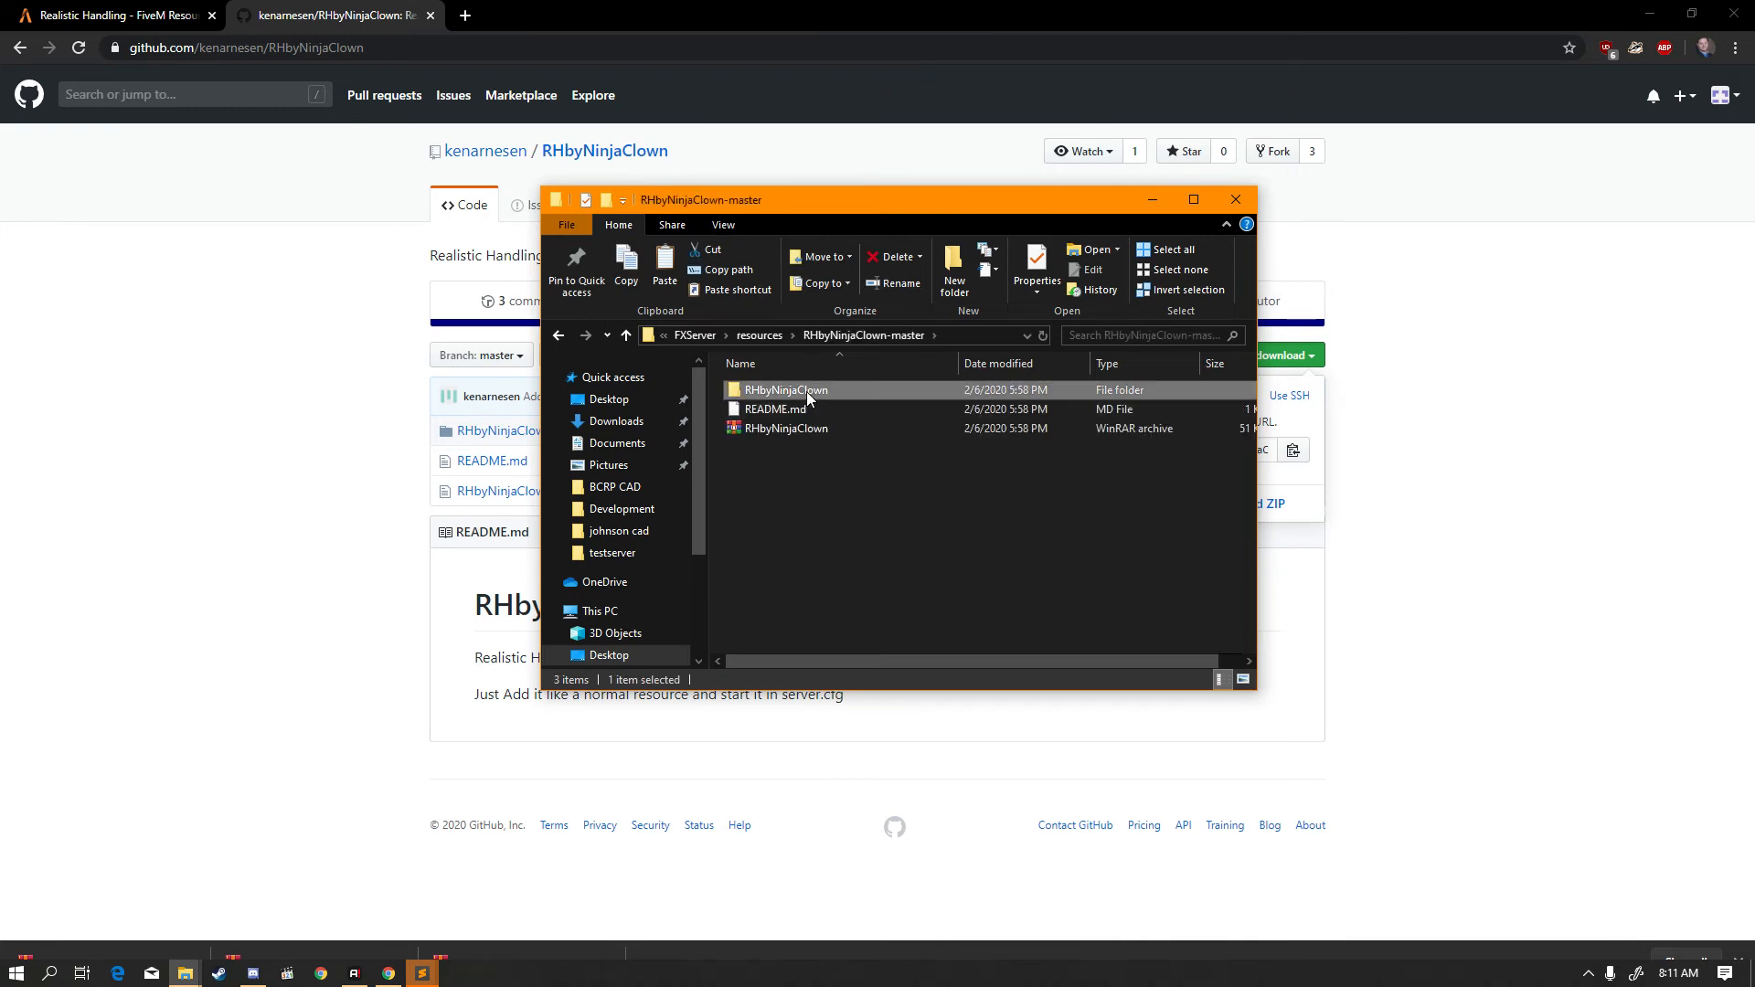
key(alt+Left)
drag(802, 443, 819, 473)
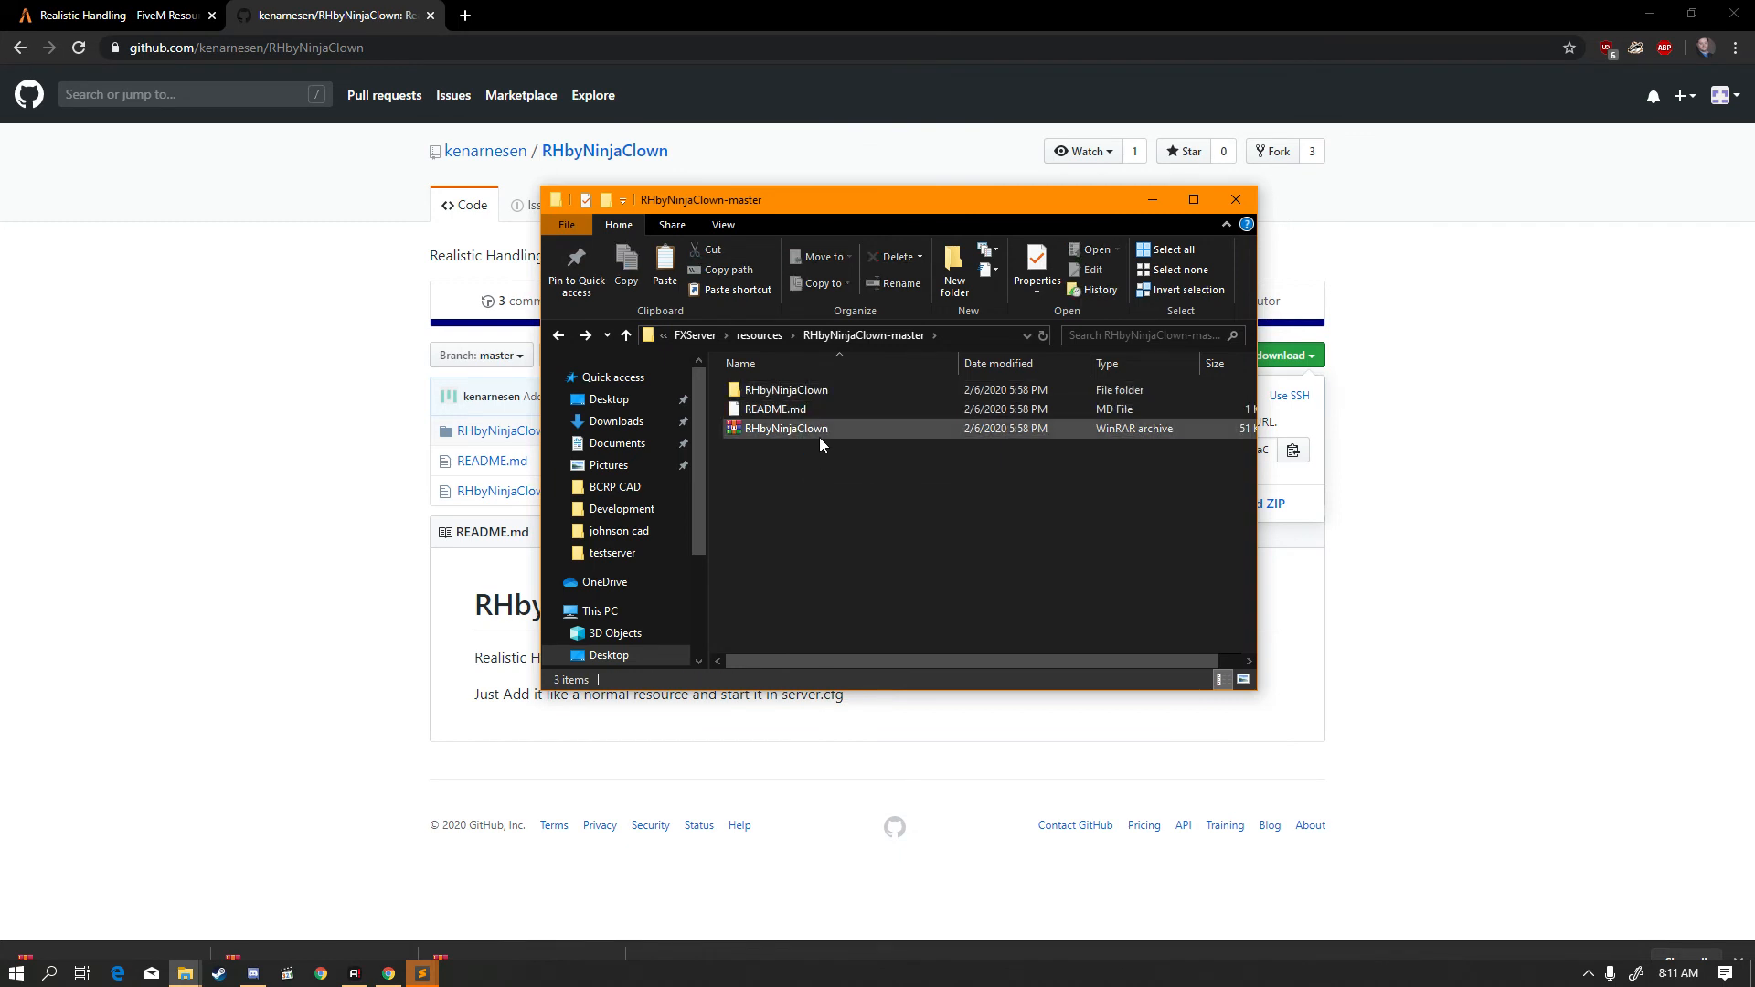
double_click(820, 436)
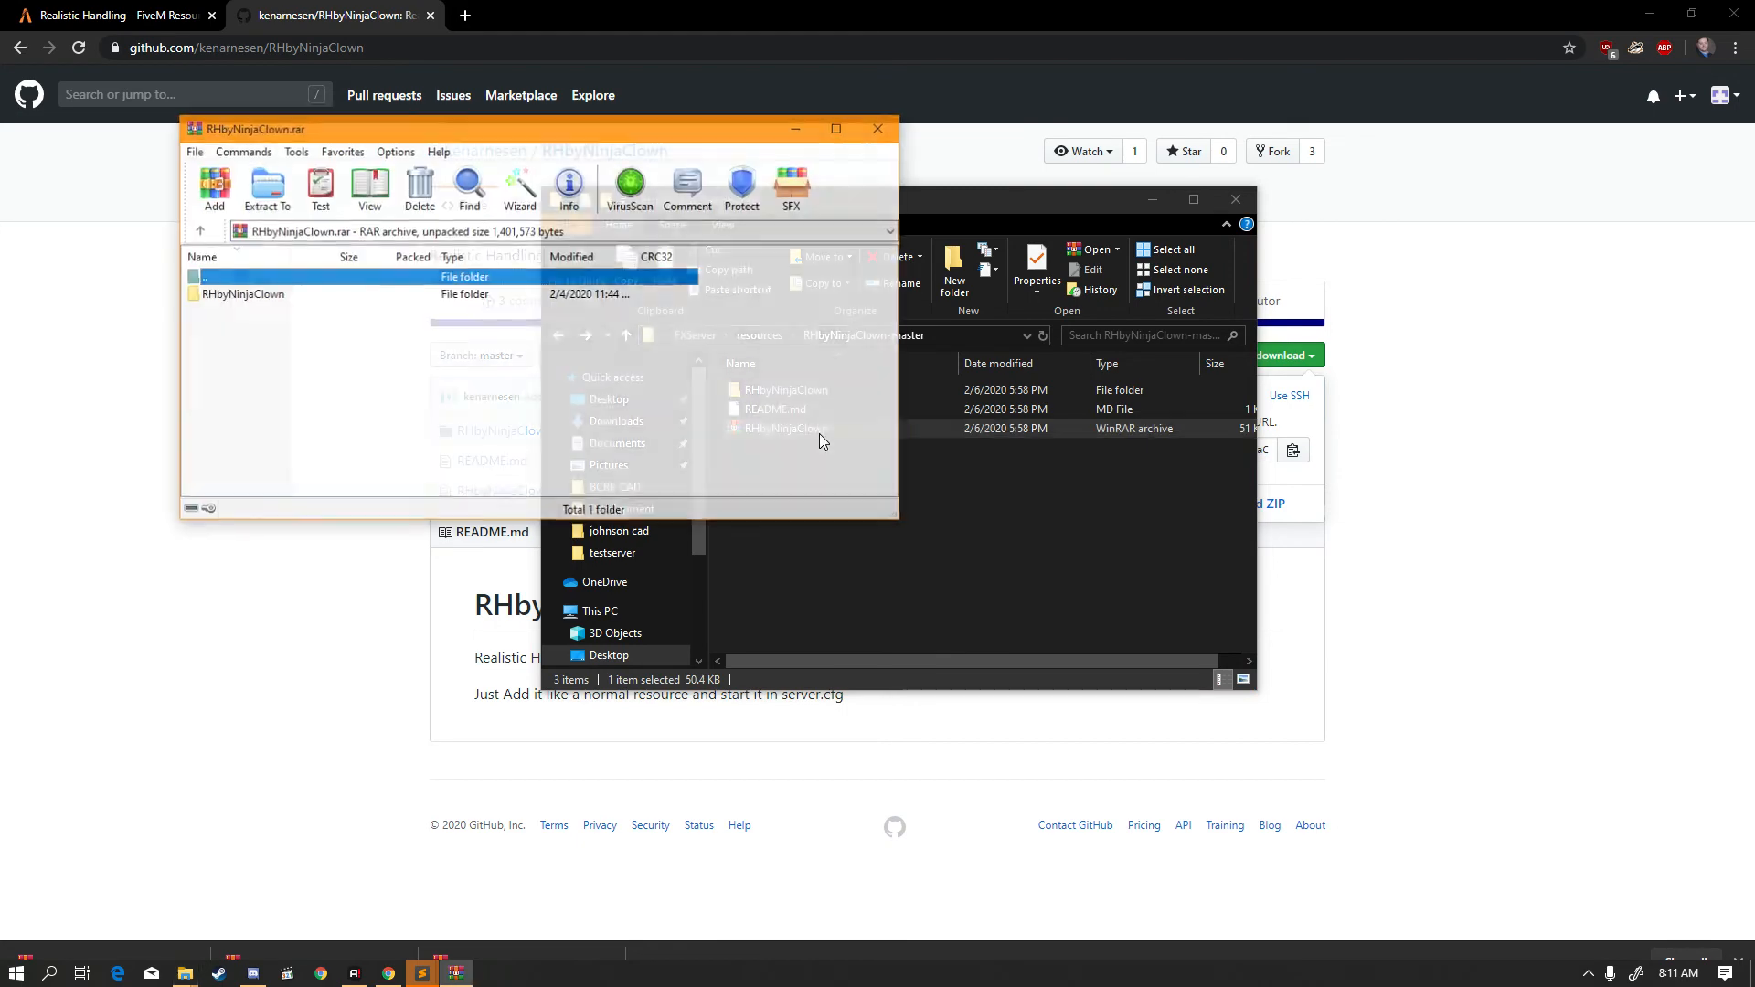
double_click(242, 294)
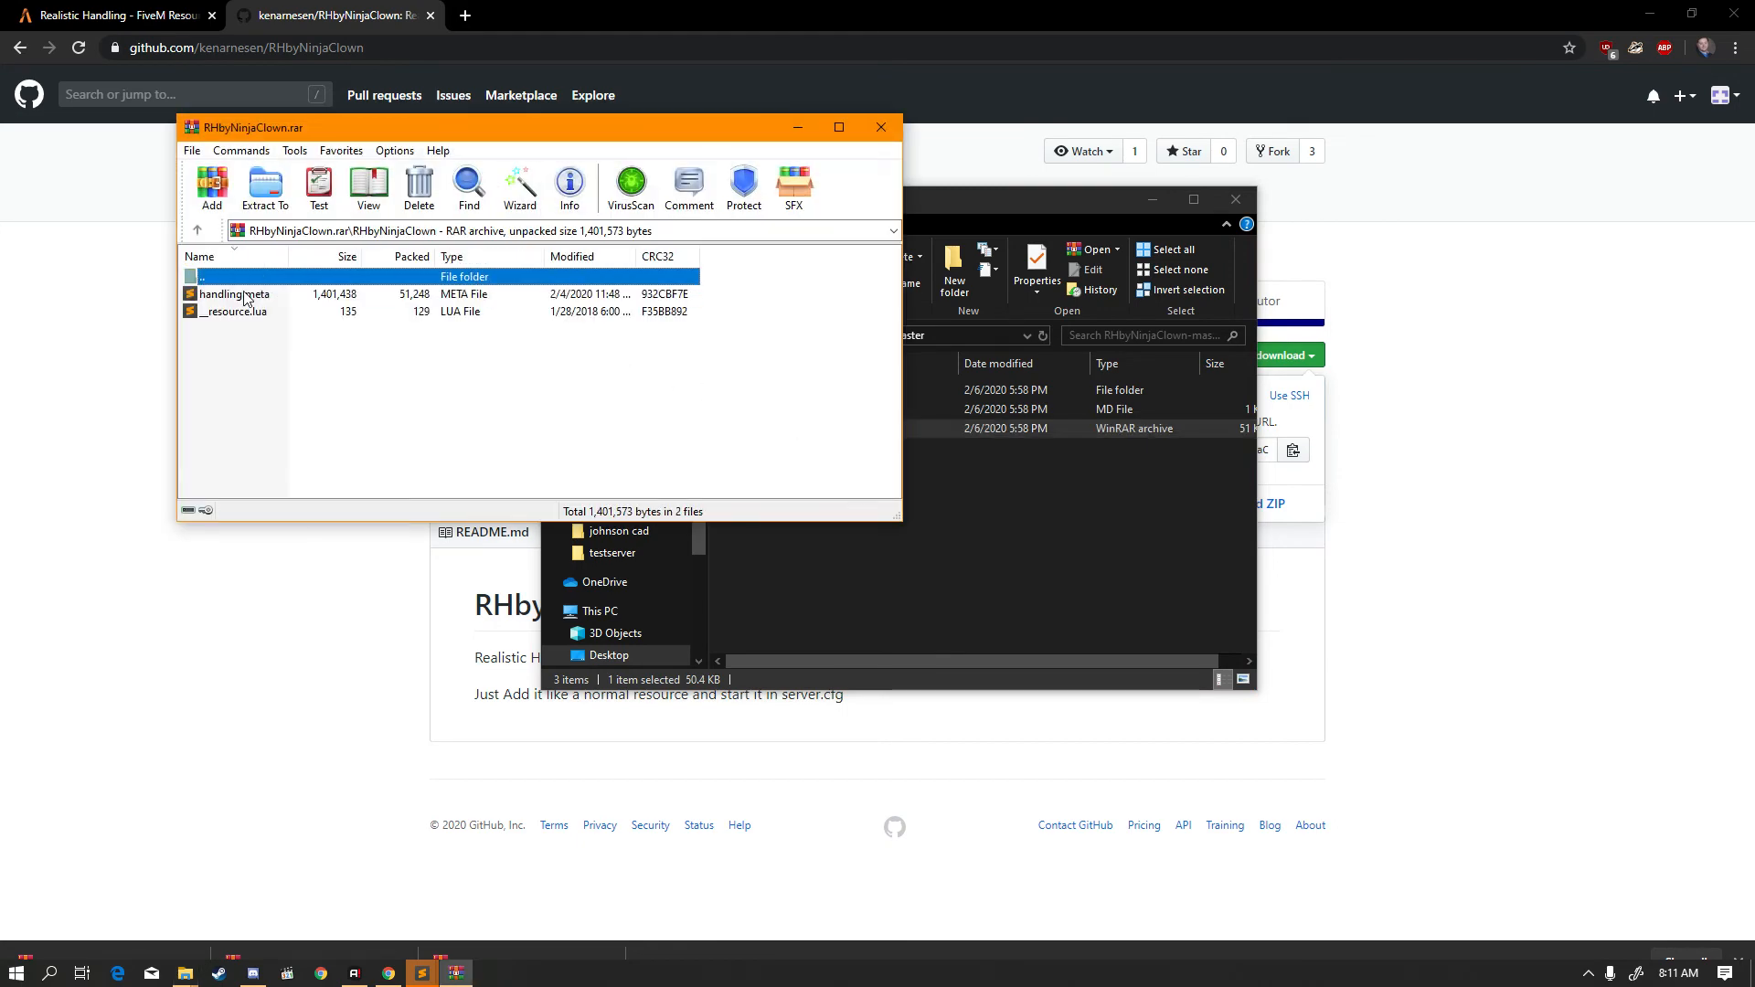
click(880, 127)
- Delete README.md and the RHbyNinjaClown RAR archive from the RHbyNinjaClown-master folder
drag(801, 478, 819, 410)
right_click(819, 409)
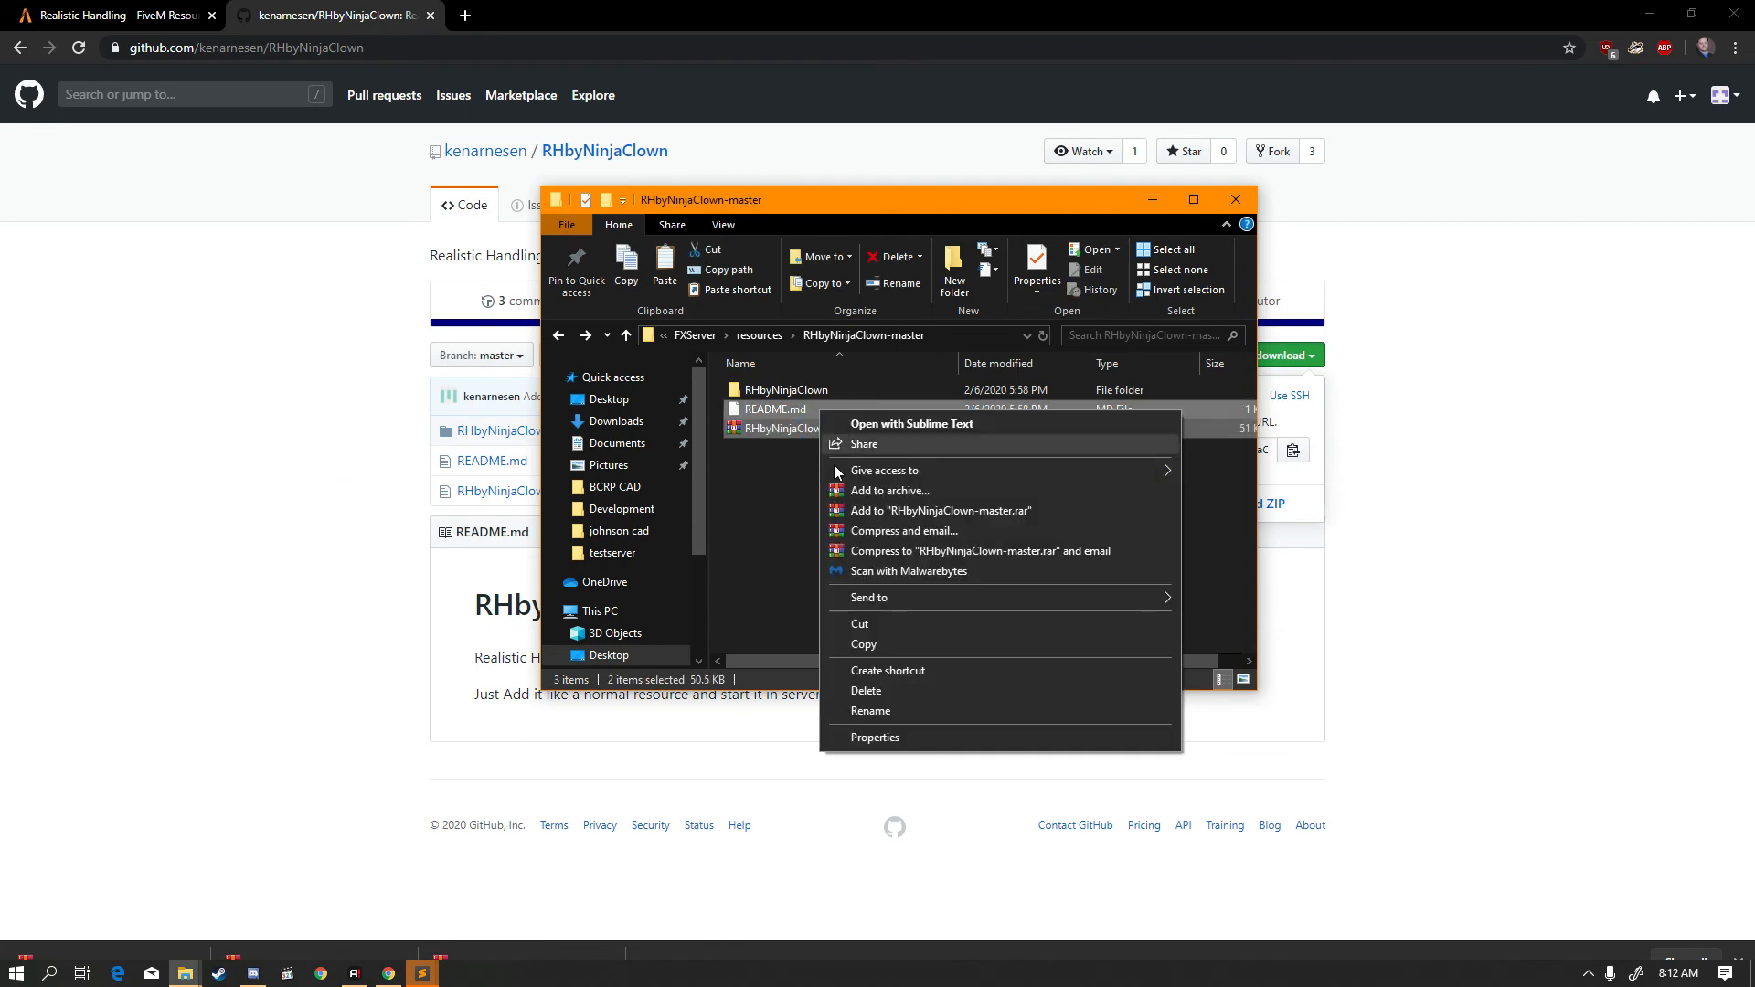
click(864, 692)
- Move the inner RHbyNinjaClown folder out of RHbyNinjaClown-master into resources, and return to the resources folder
key(alt+Left)
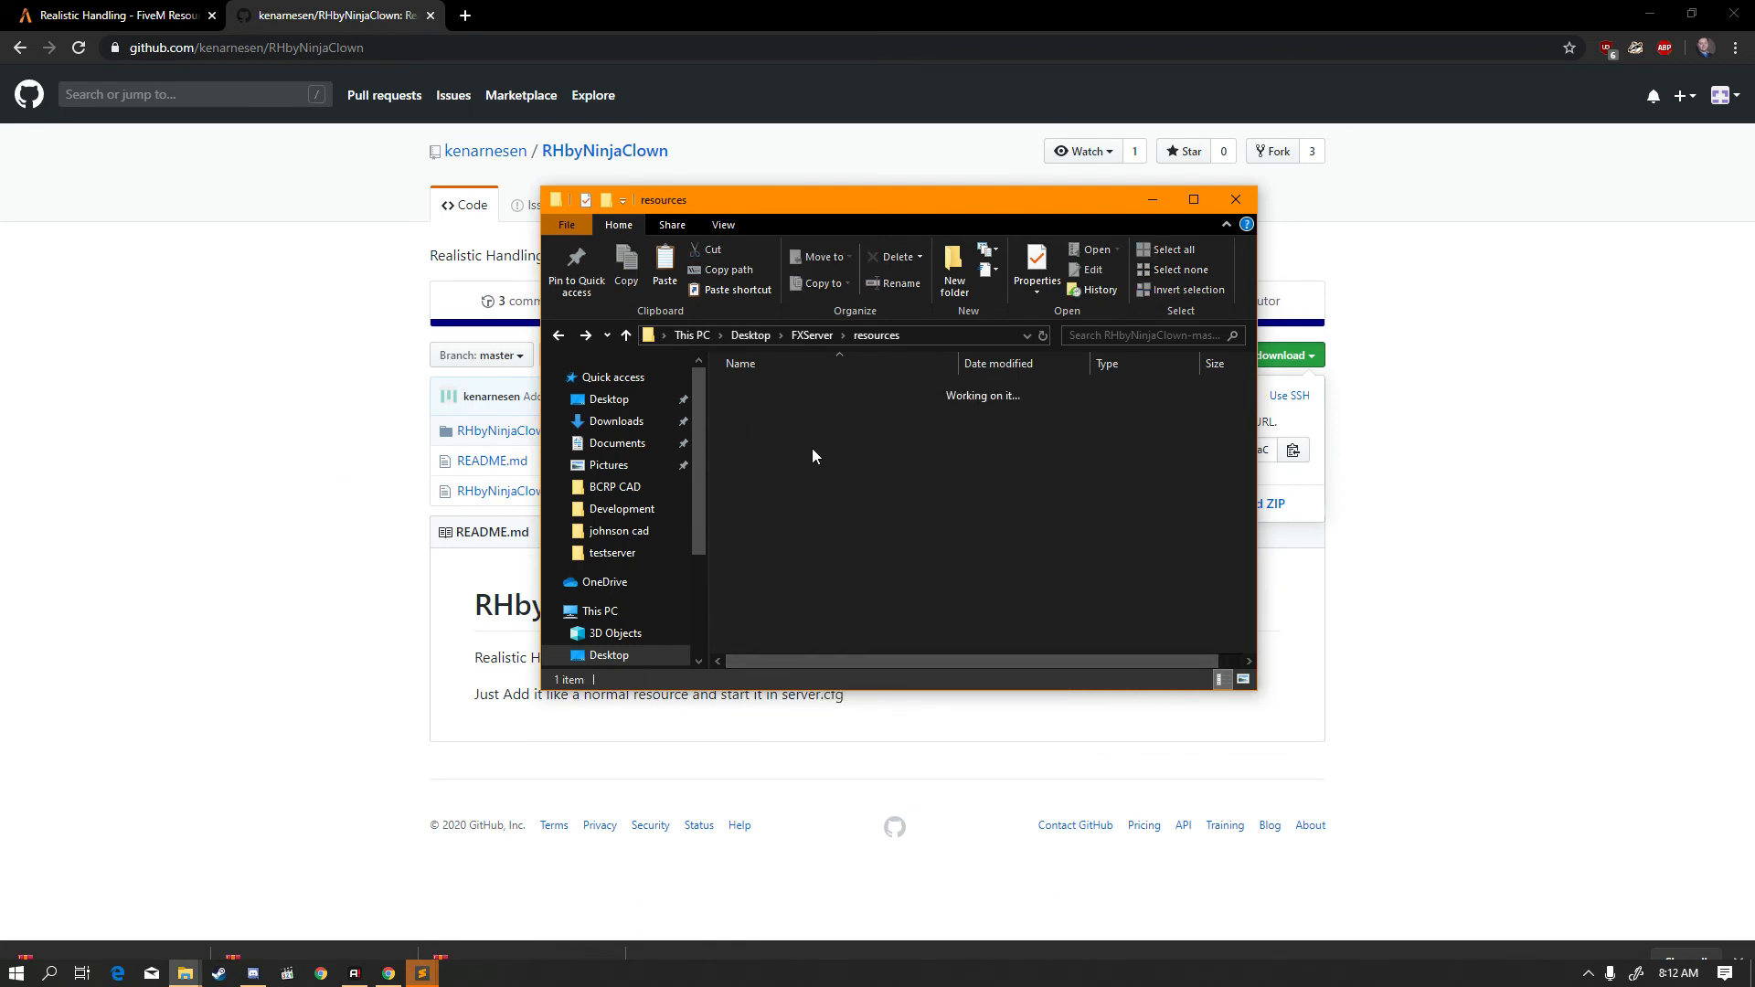
double_click(806, 408)
double_click(815, 505)
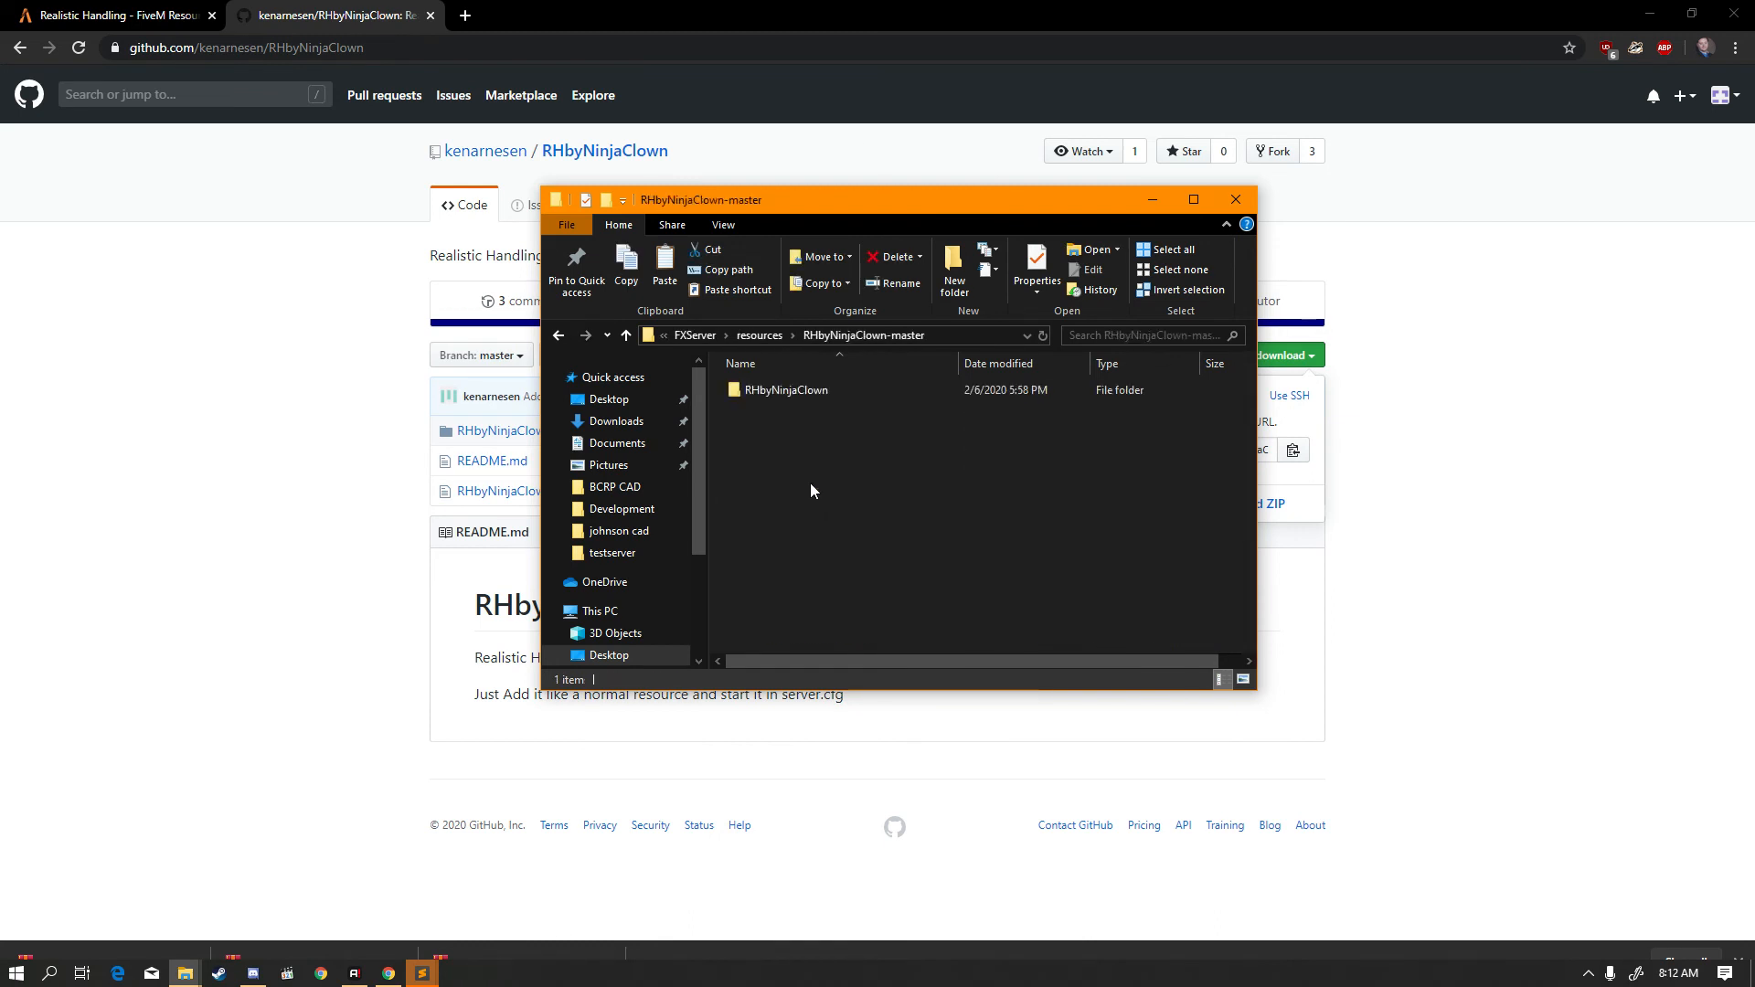
double_click(795, 391)
key(alt+Left)
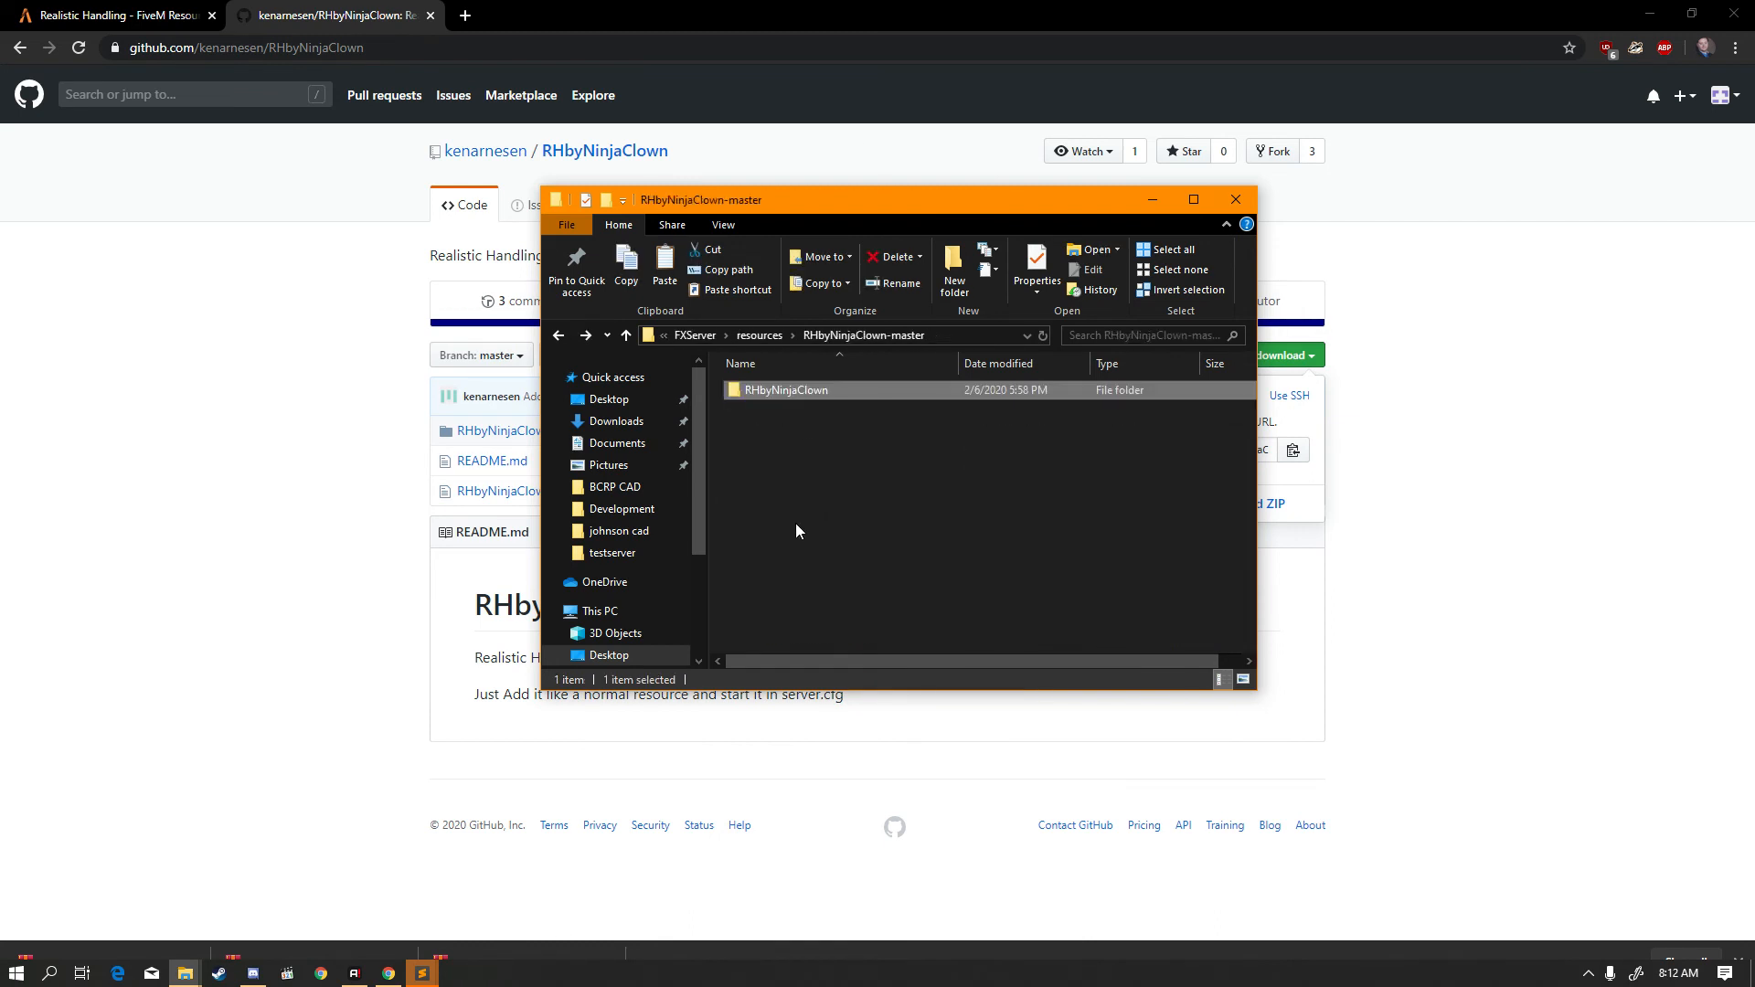
drag(808, 391, 756, 336)
click(769, 337)
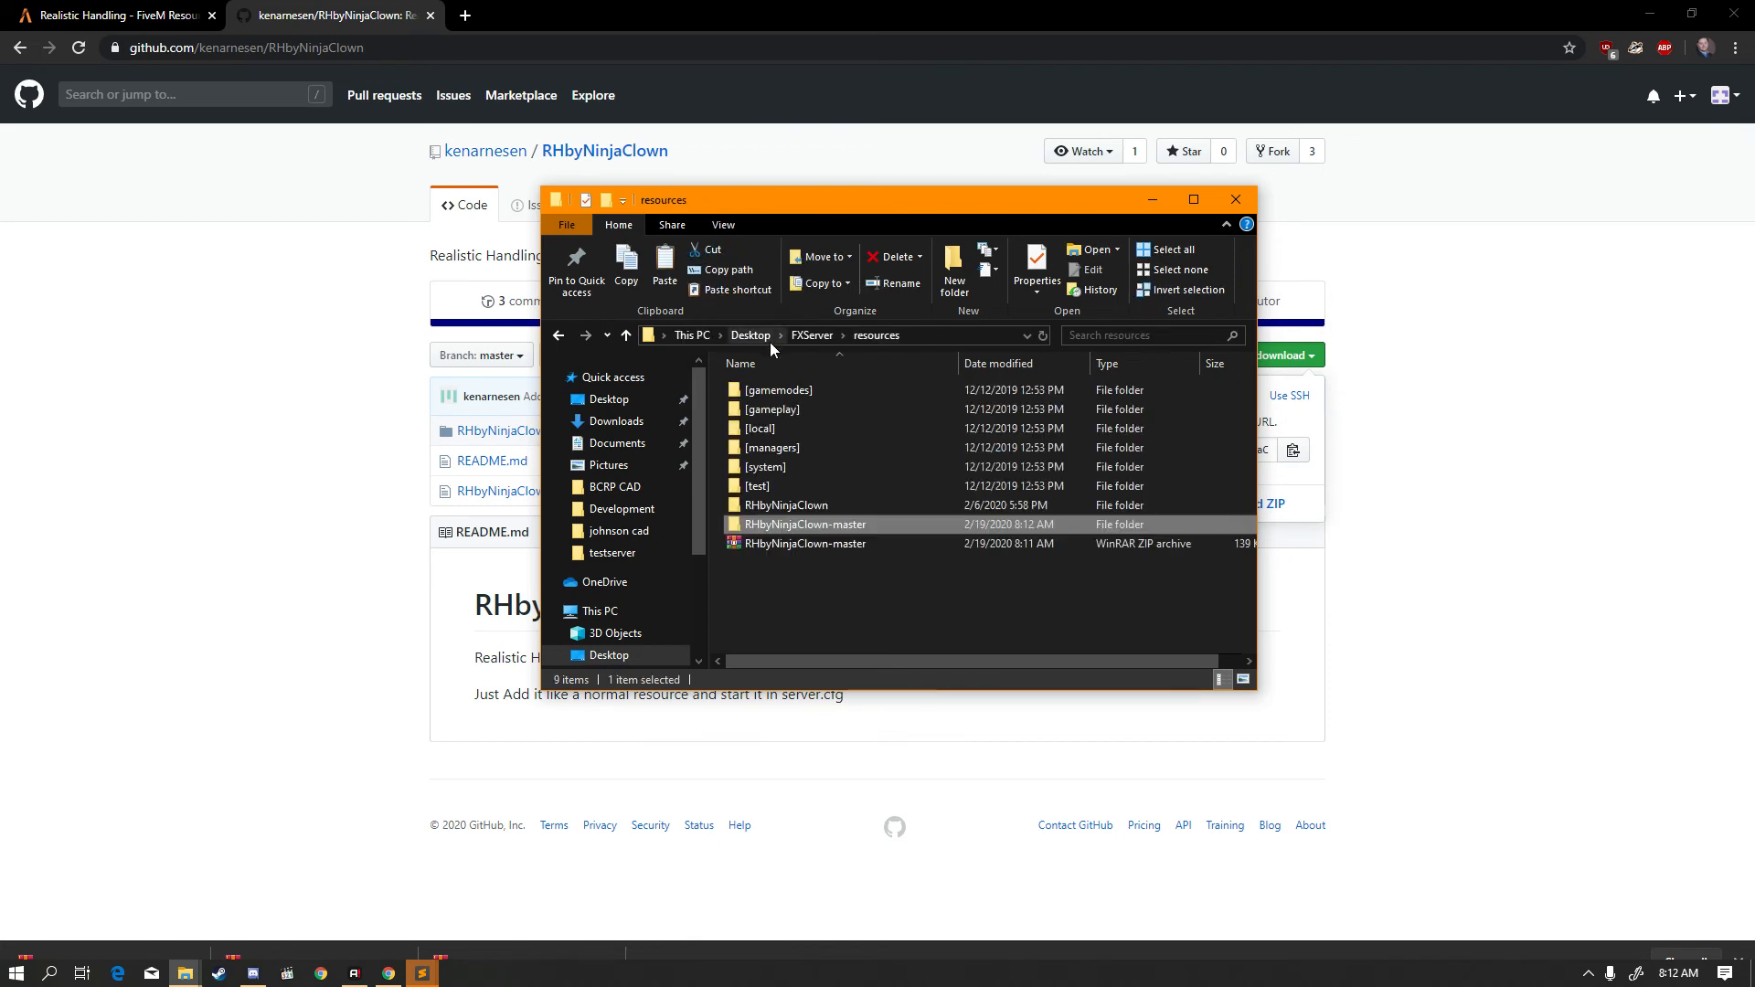
- Check the moved RHbyNinjaClown folder, and delete the leftover RHbyNinjaClown-master folder and ZIP archive from resources
double_click(812, 512)
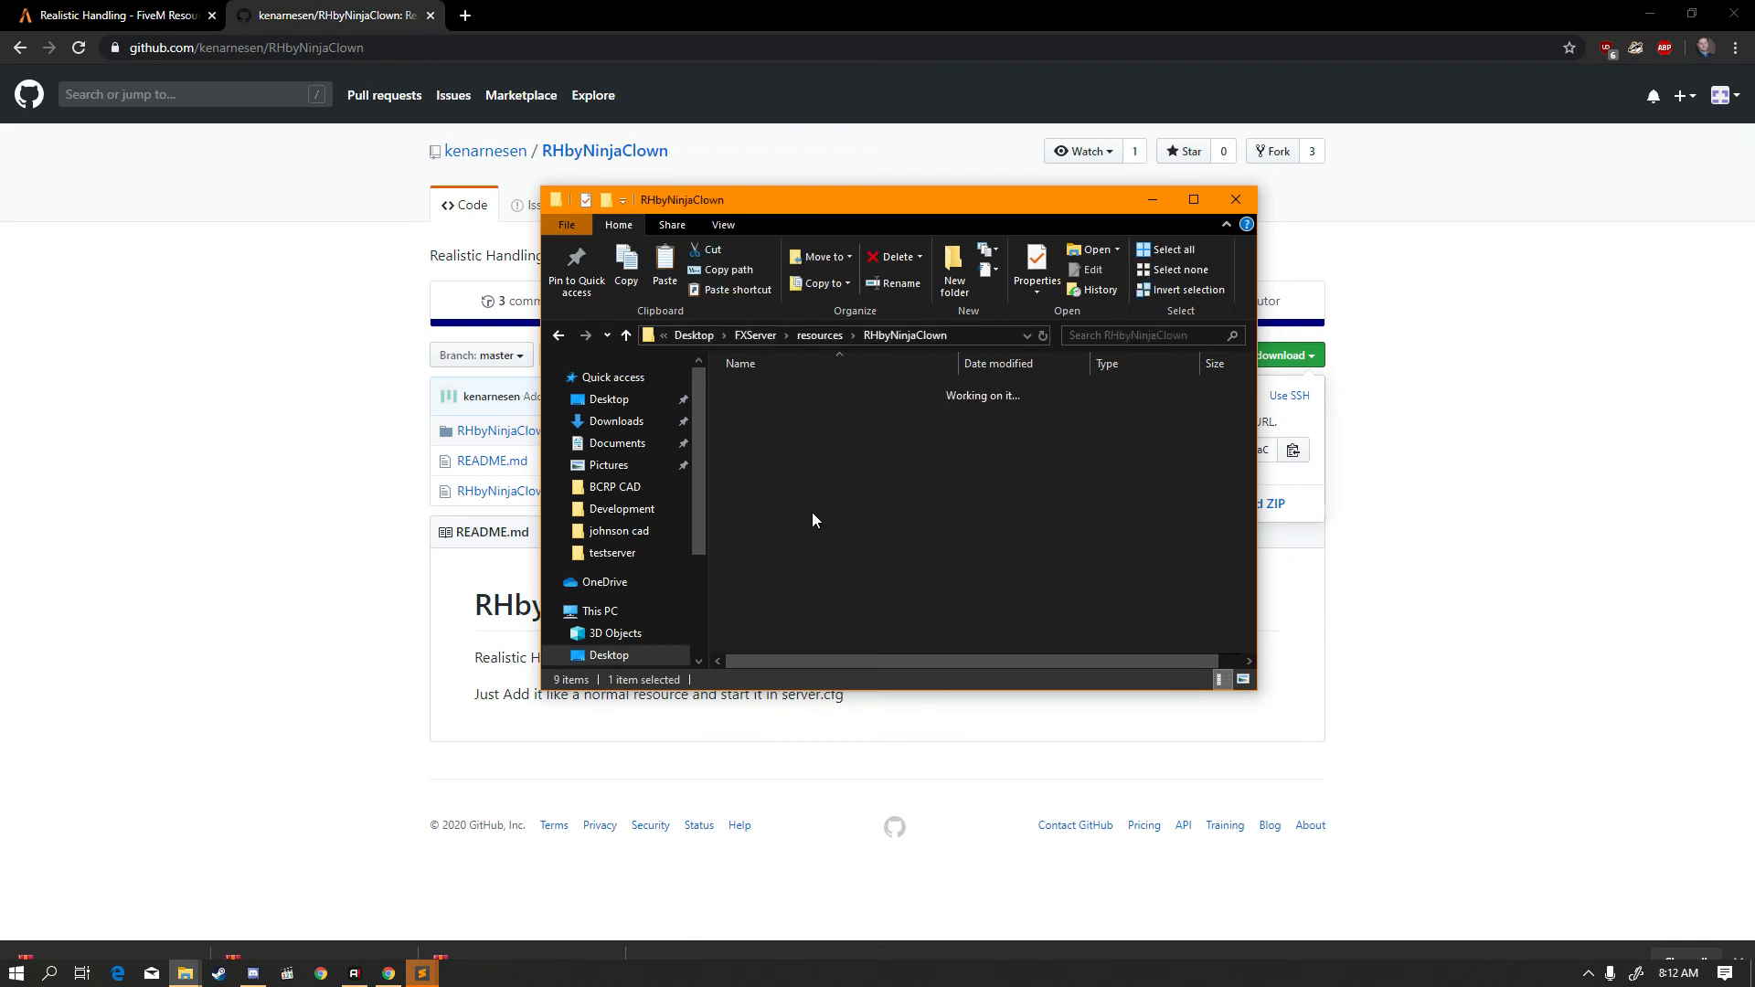
key(alt+Left)
double_click(827, 530)
key(alt+Left)
right_click(809, 527)
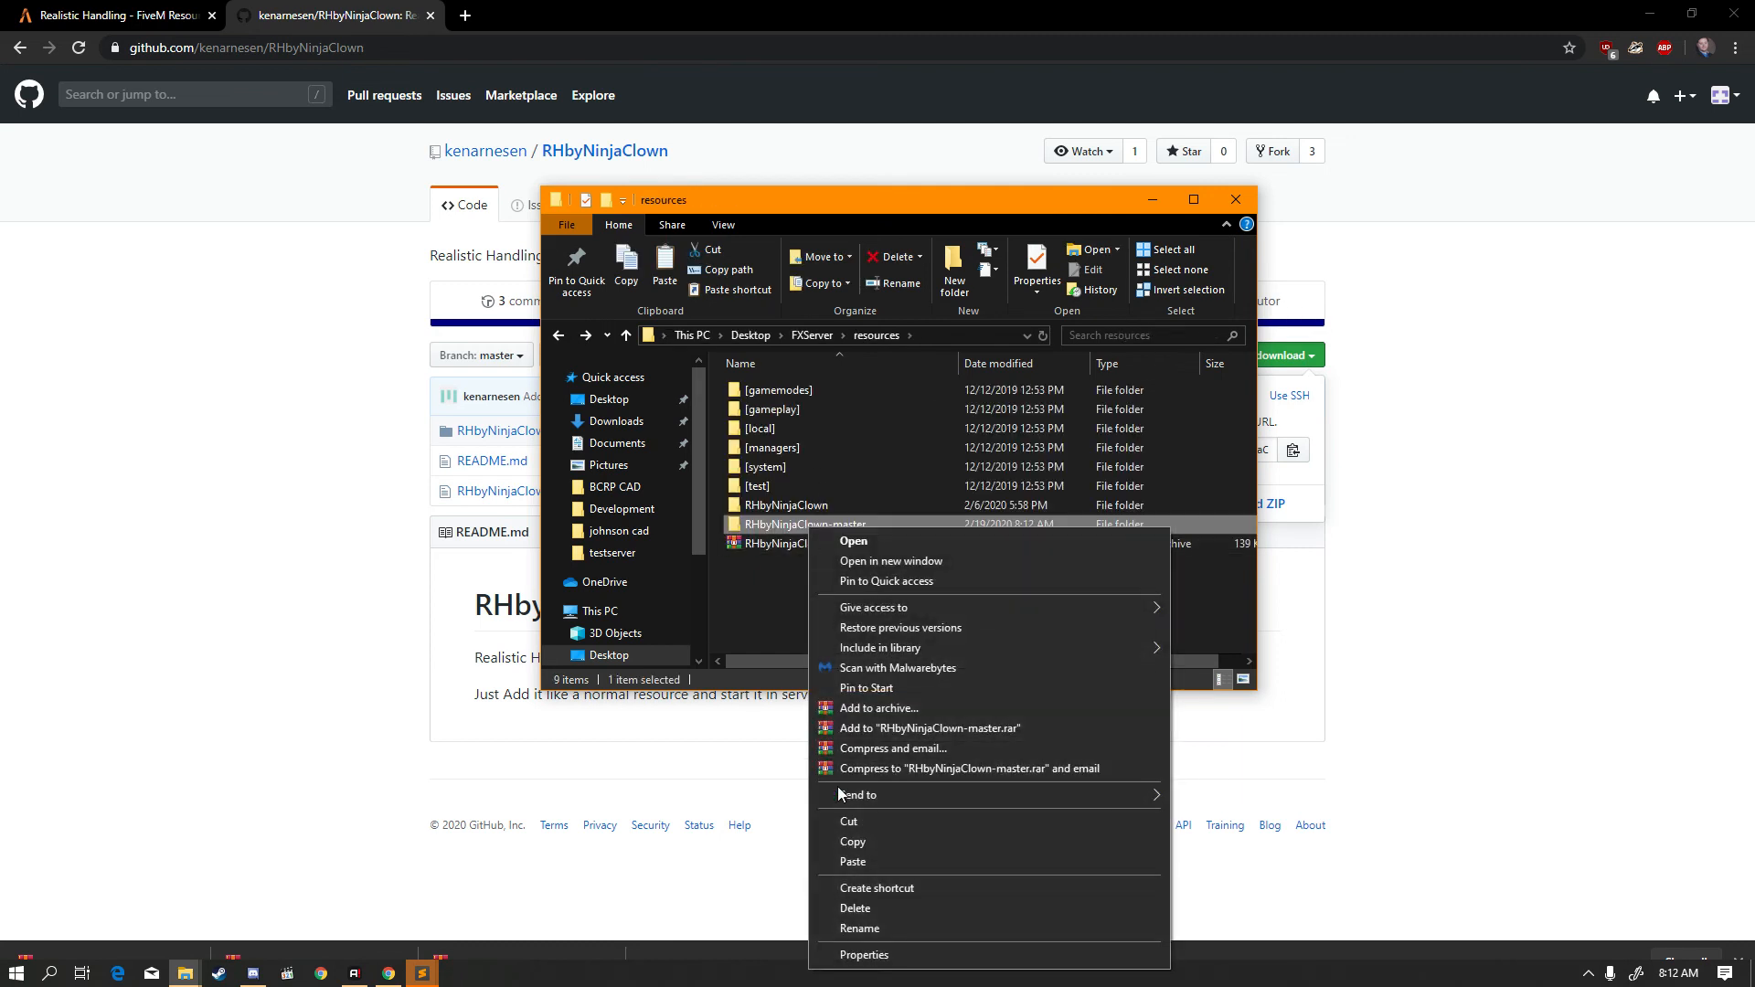
click(846, 908)
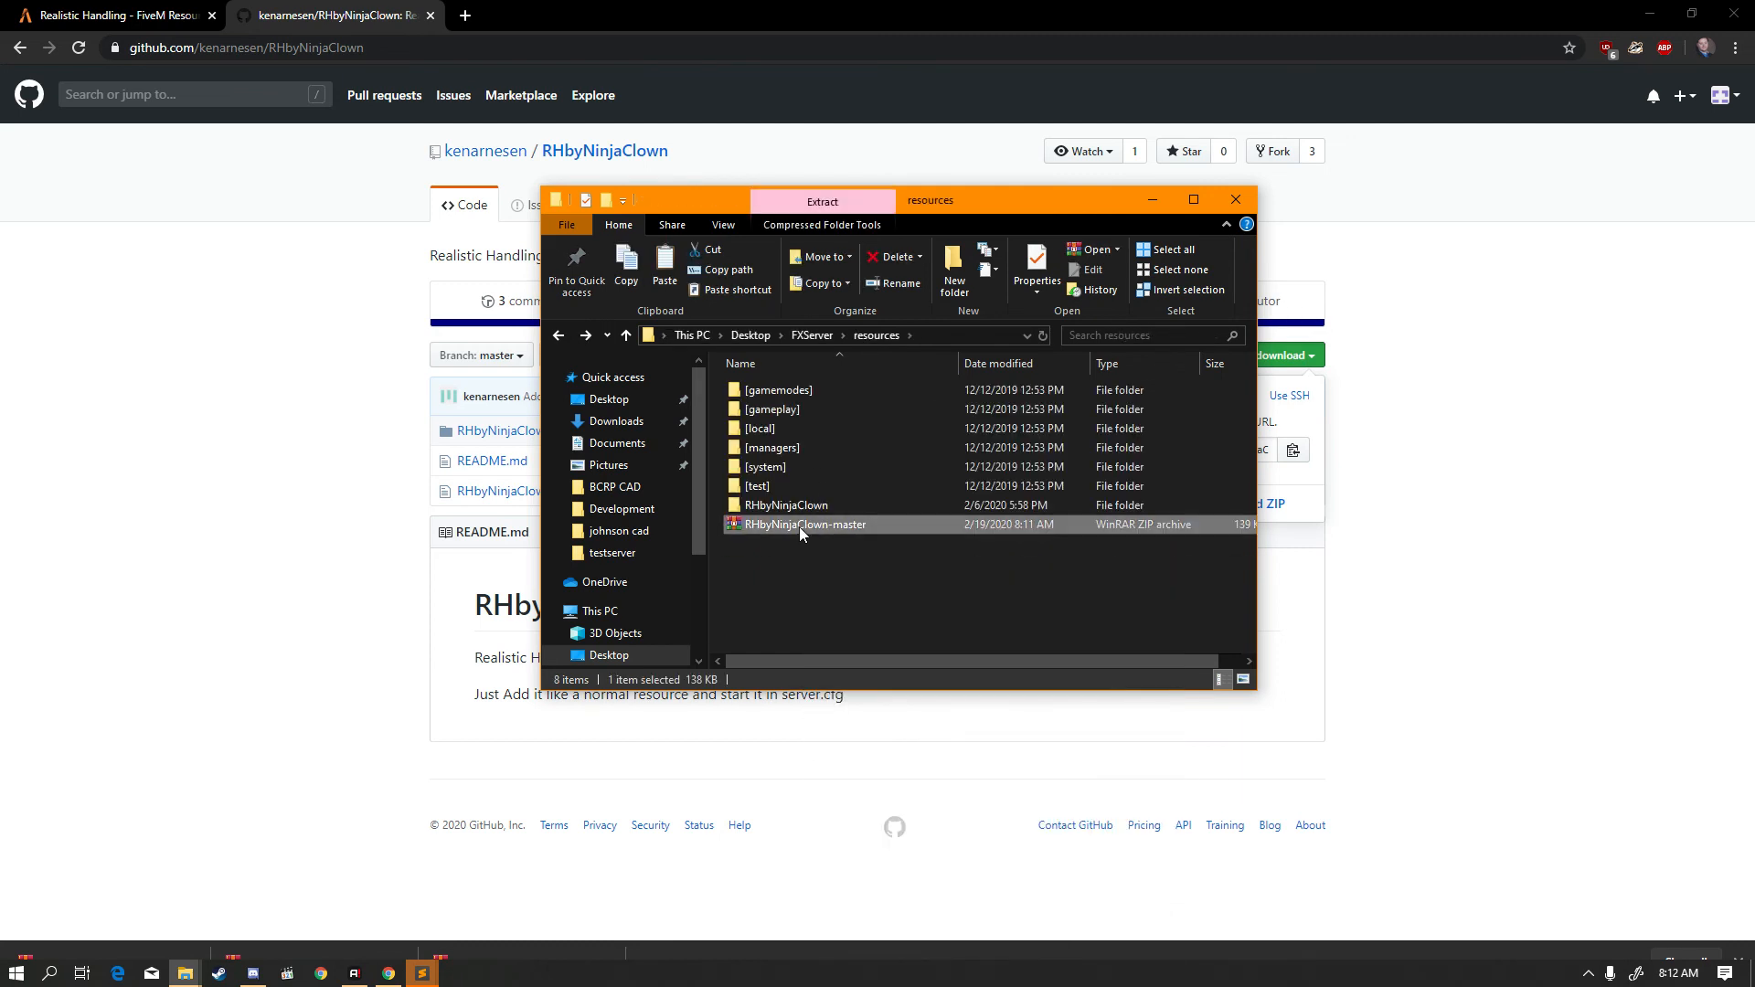
right_click(800, 526)
click(859, 868)
- Rename the RHbyNinjaClown folder in resources as yttest1
right_click(779, 513)
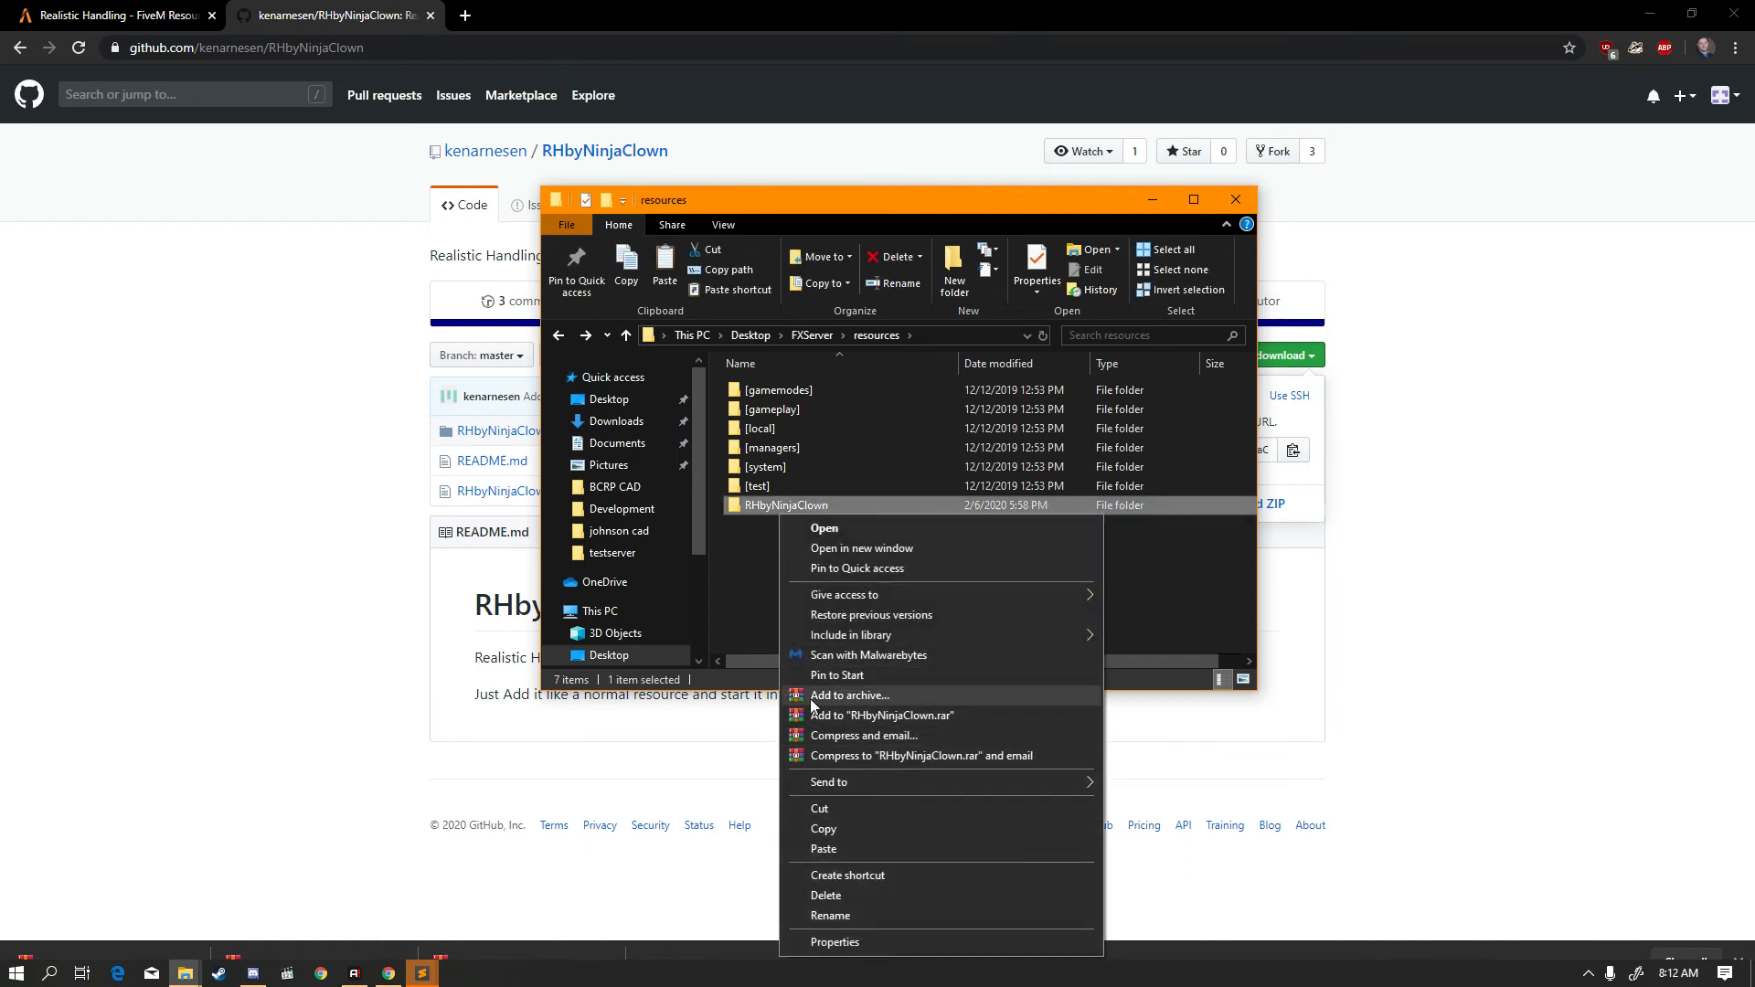
click(863, 917)
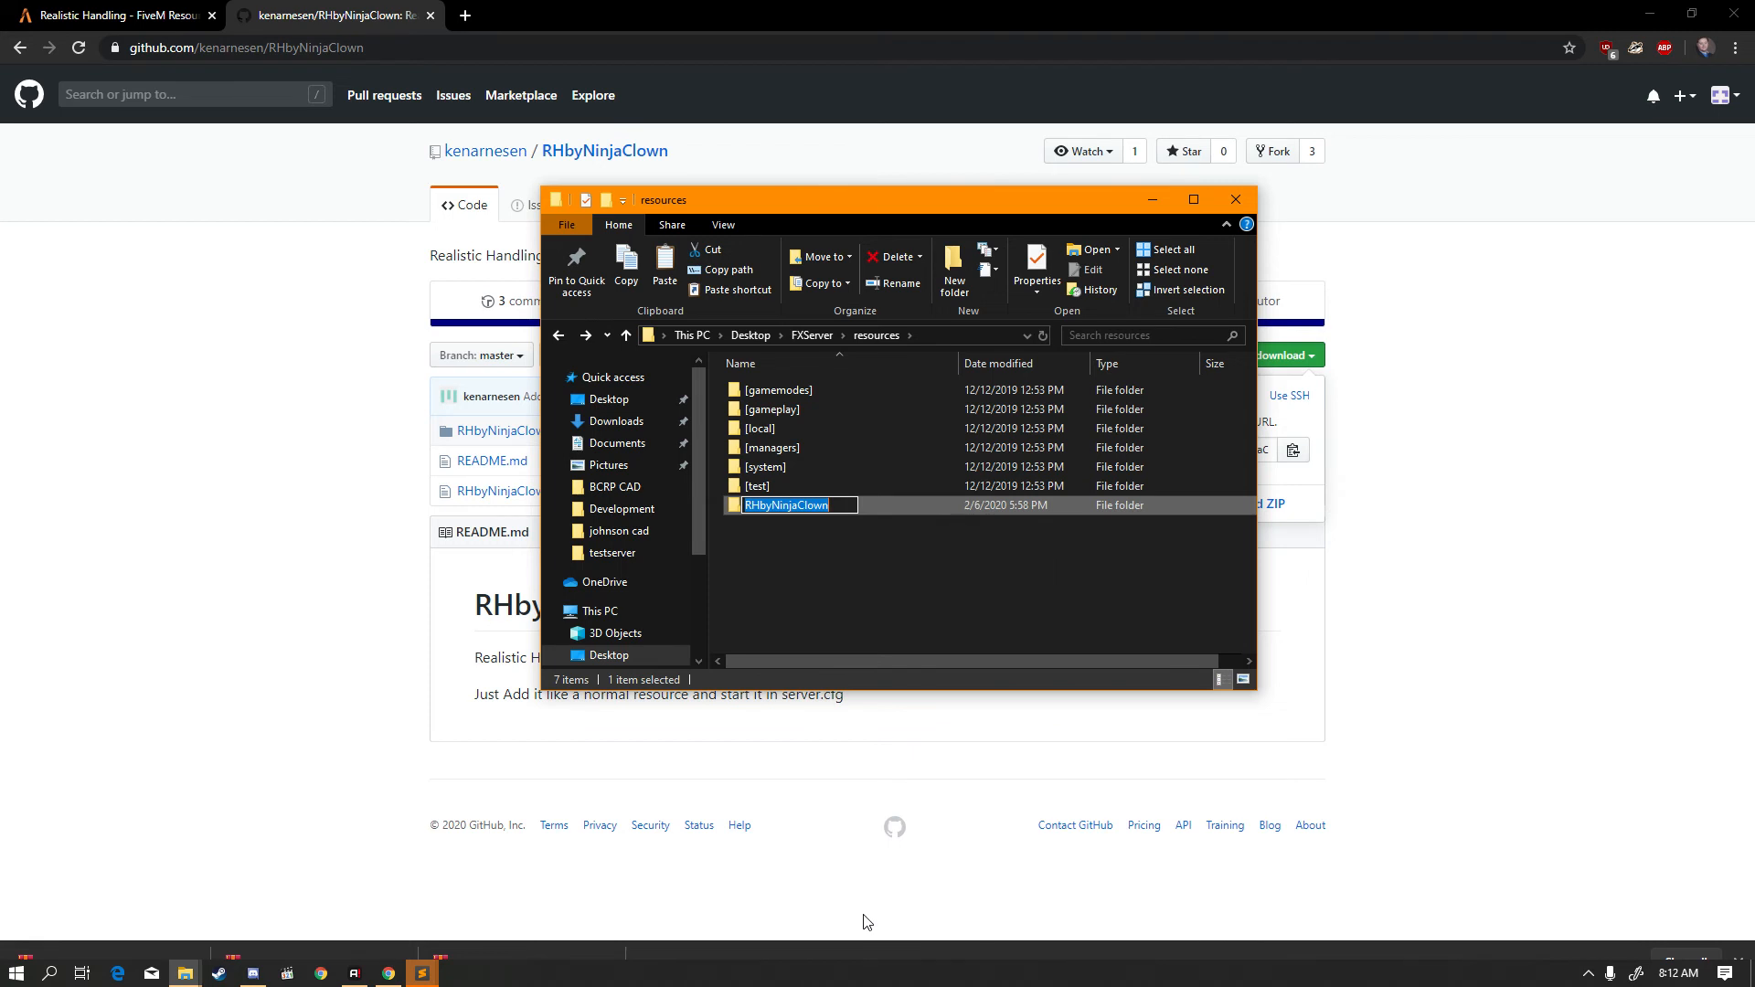
text(yttest1)
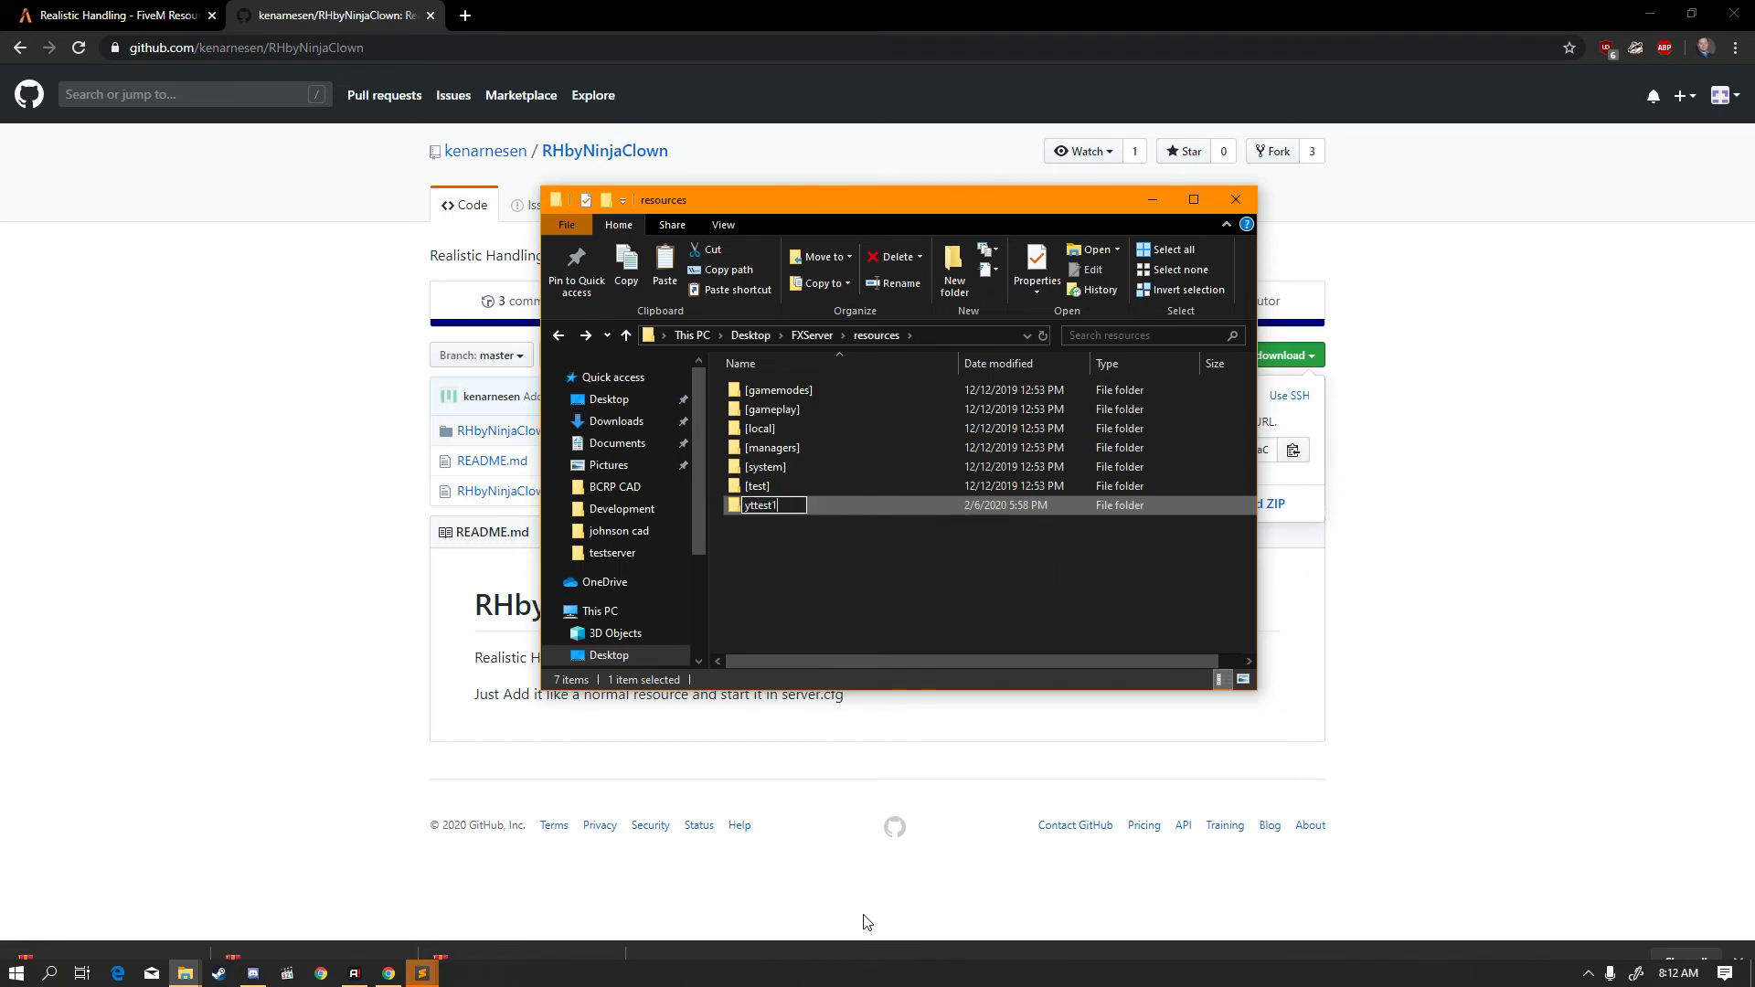
key(Return)
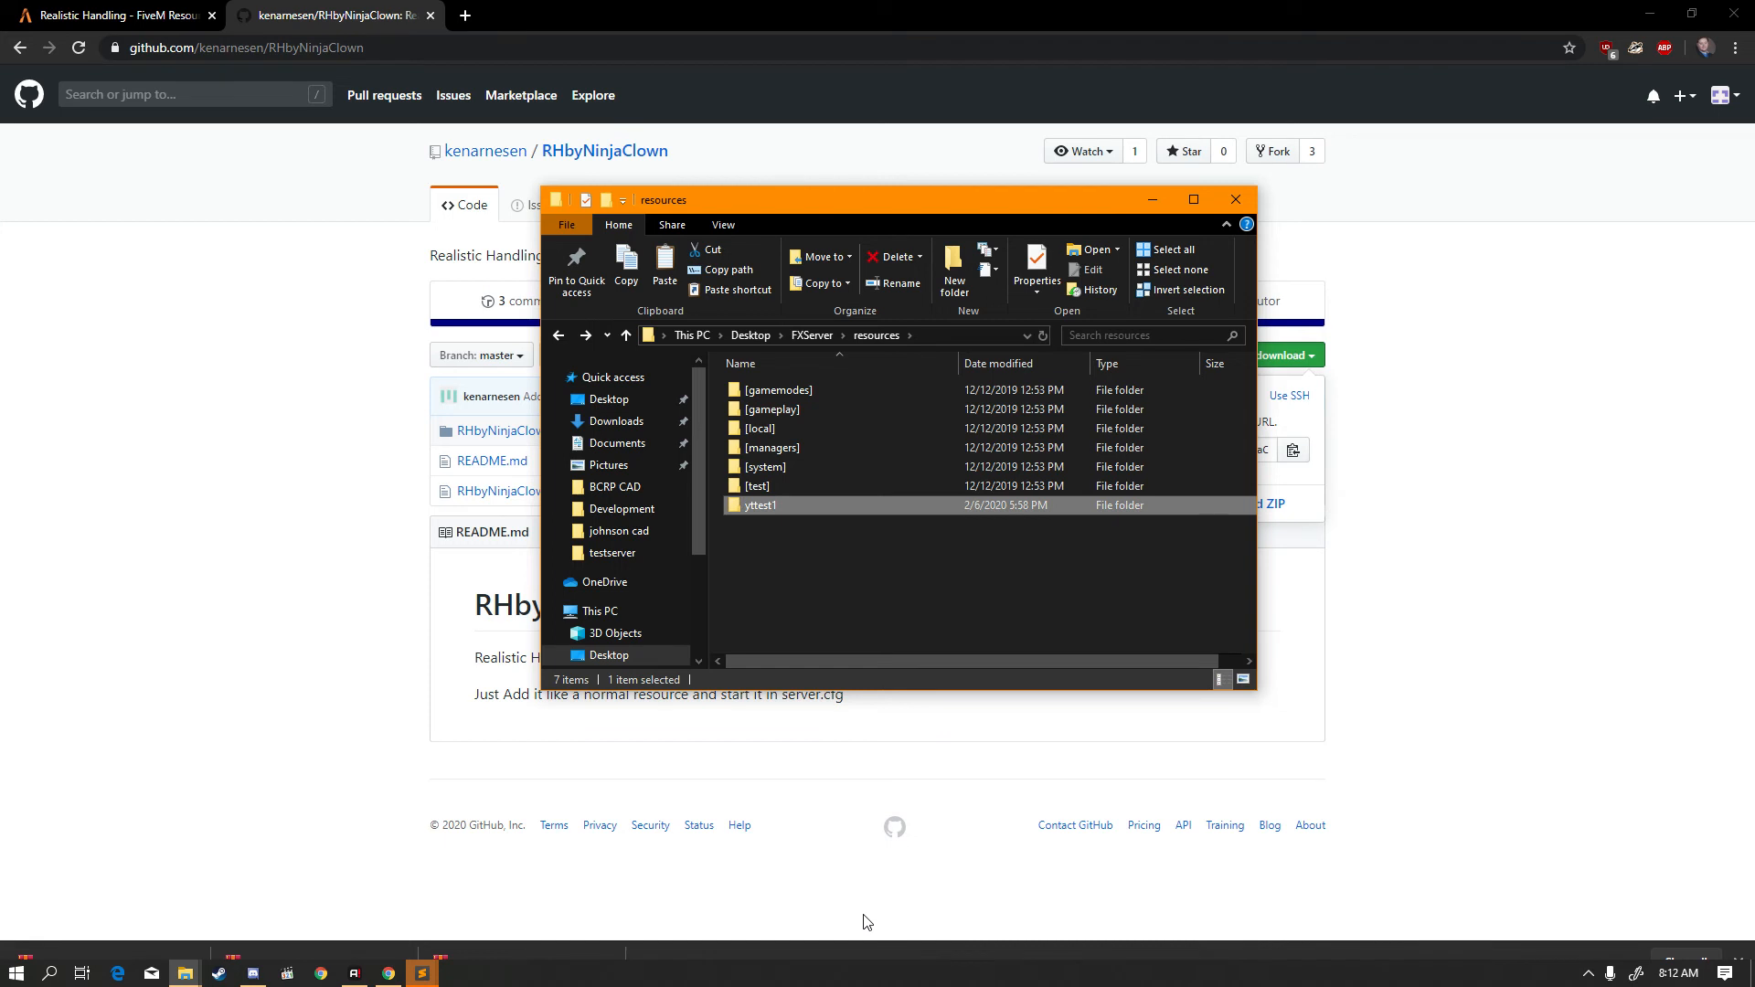
click(819, 489)
right_click(806, 510)
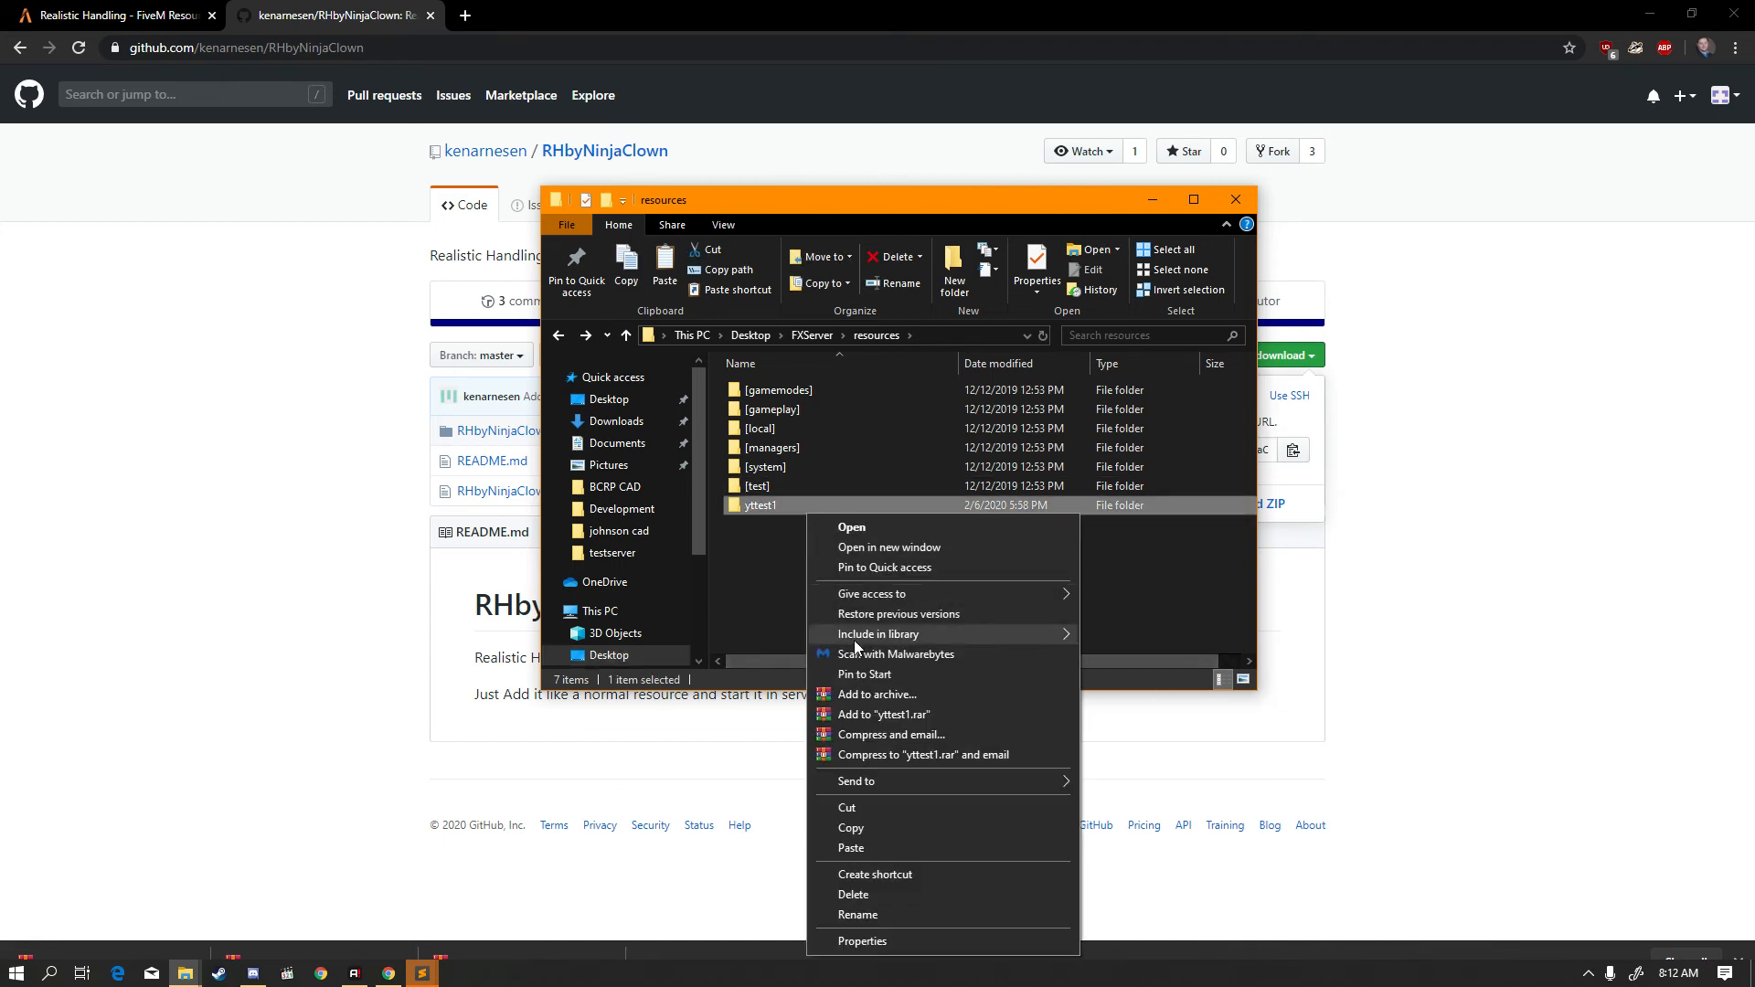
click(859, 915)
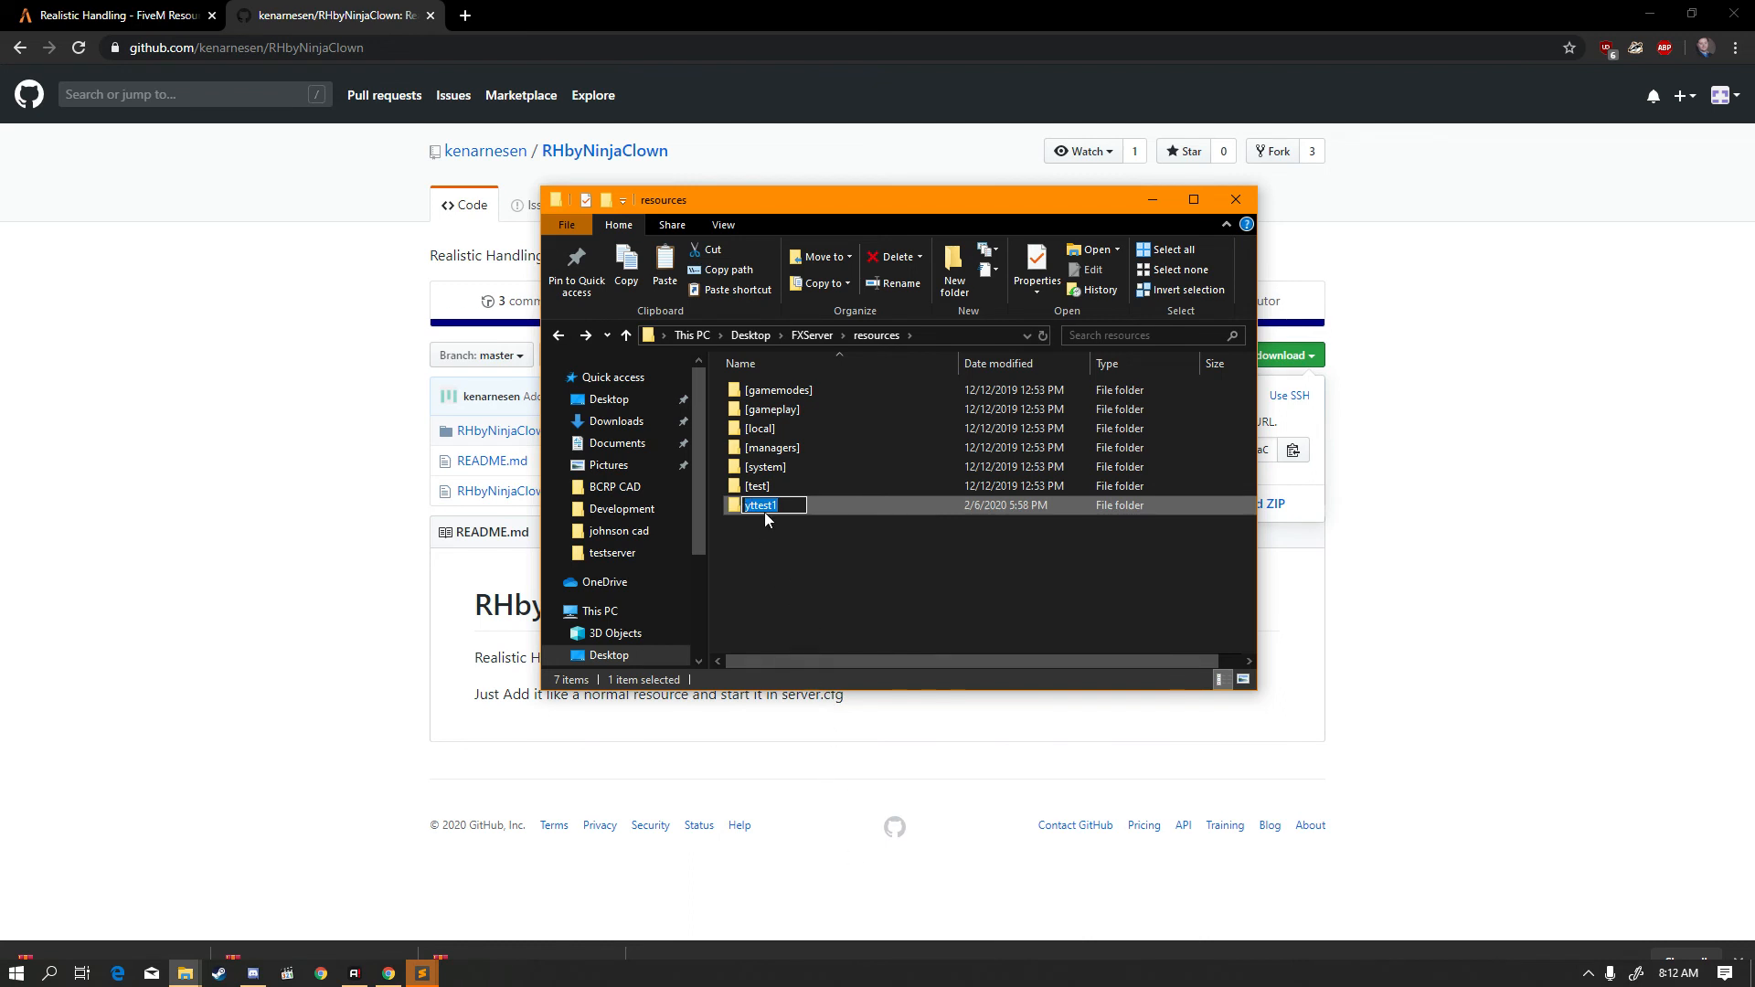
right_click(764, 512)
click(816, 914)
right_click(771, 510)
click(823, 563)
click(815, 567)
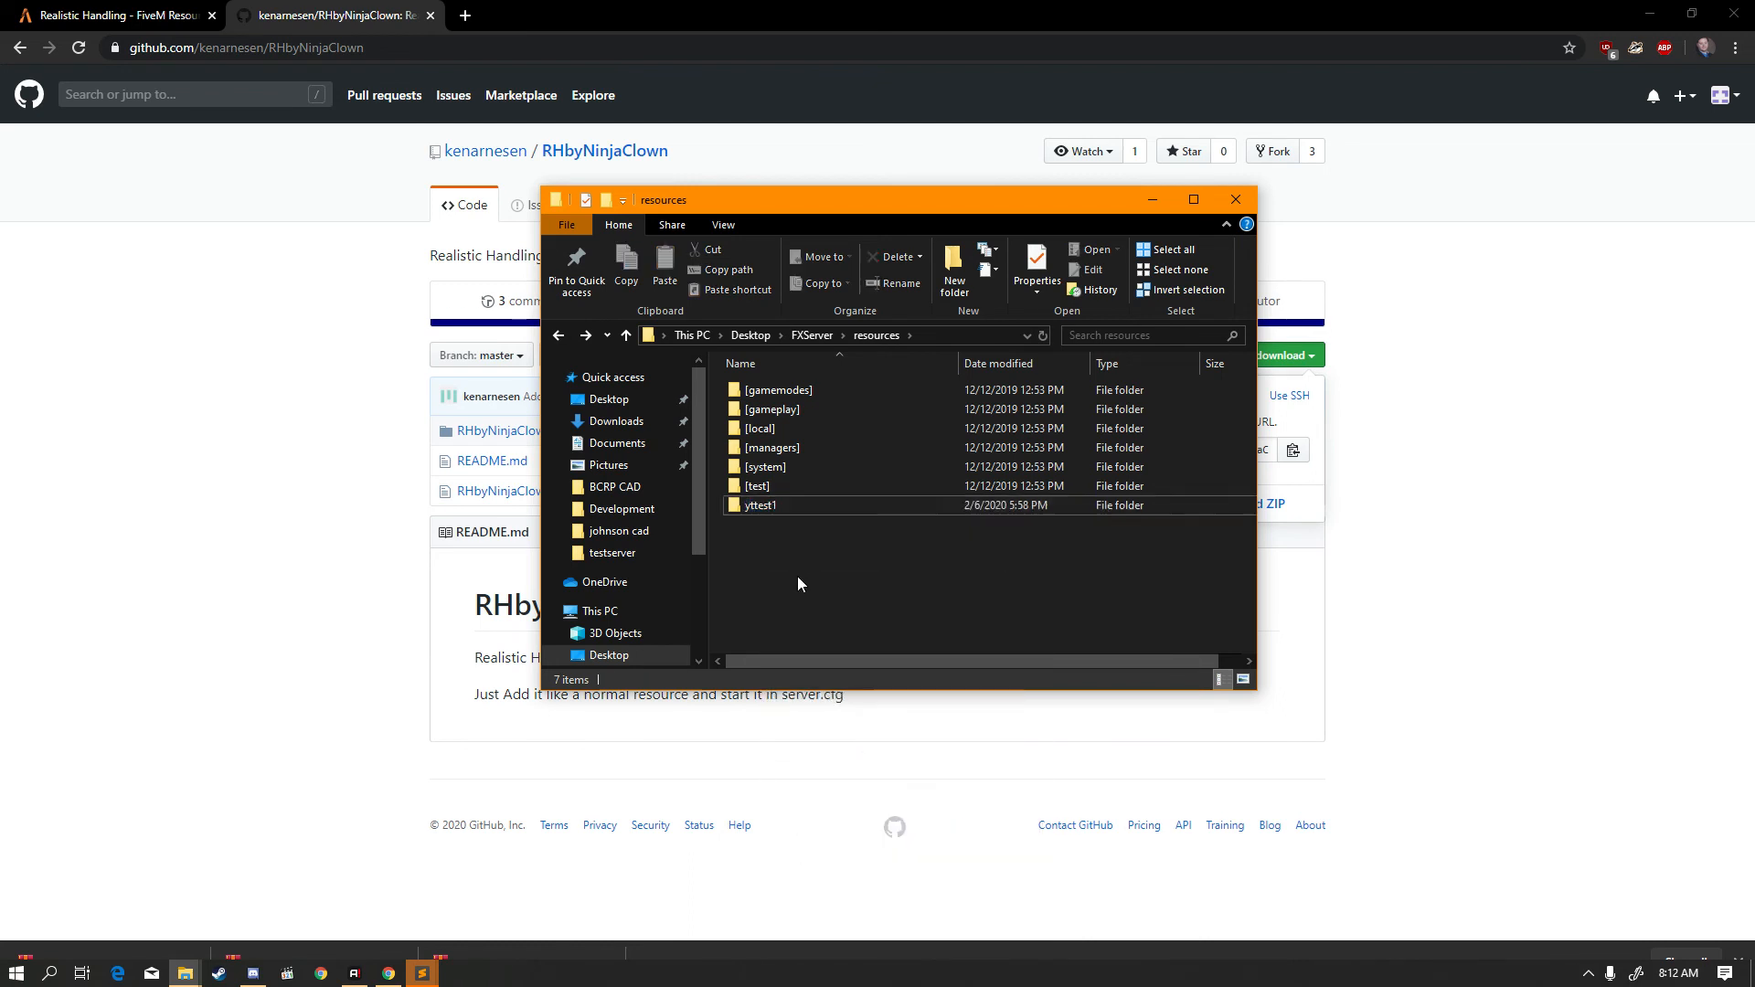
- Open the yttest1 folder, examine its __resource.lua manifest in Sublime Text, and close the file
double_click(812, 503)
click(789, 395)
click(784, 409)
click(793, 467)
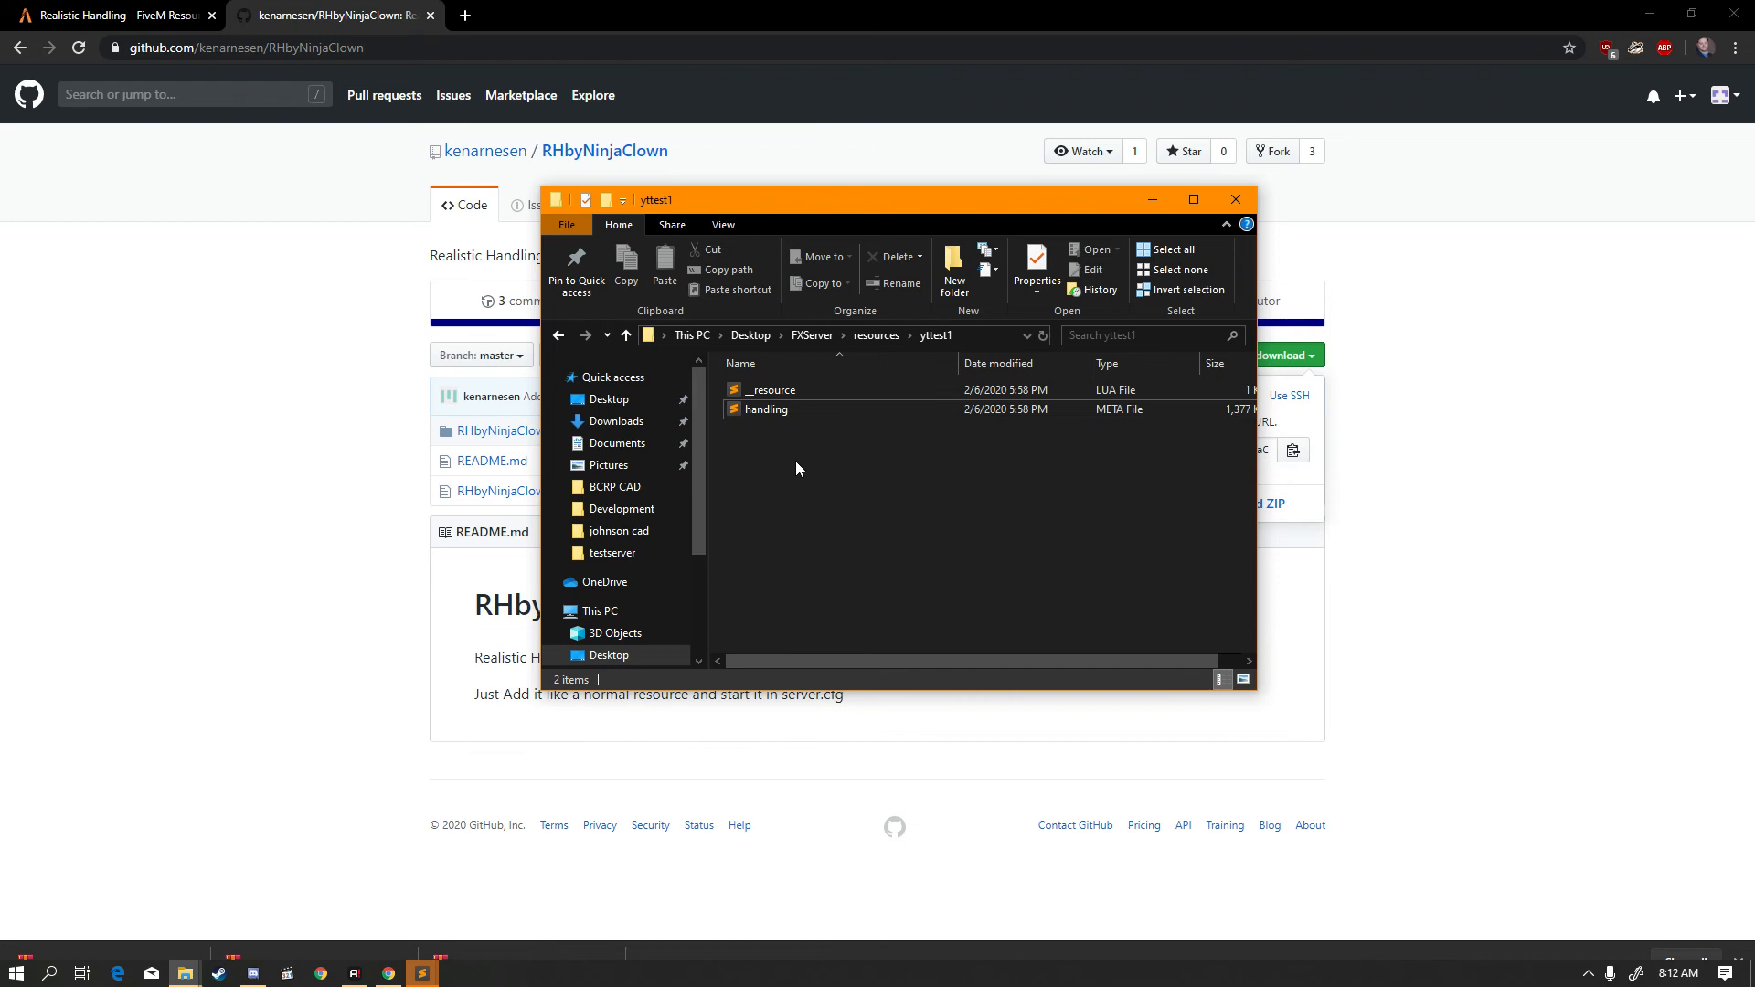
click(785, 397)
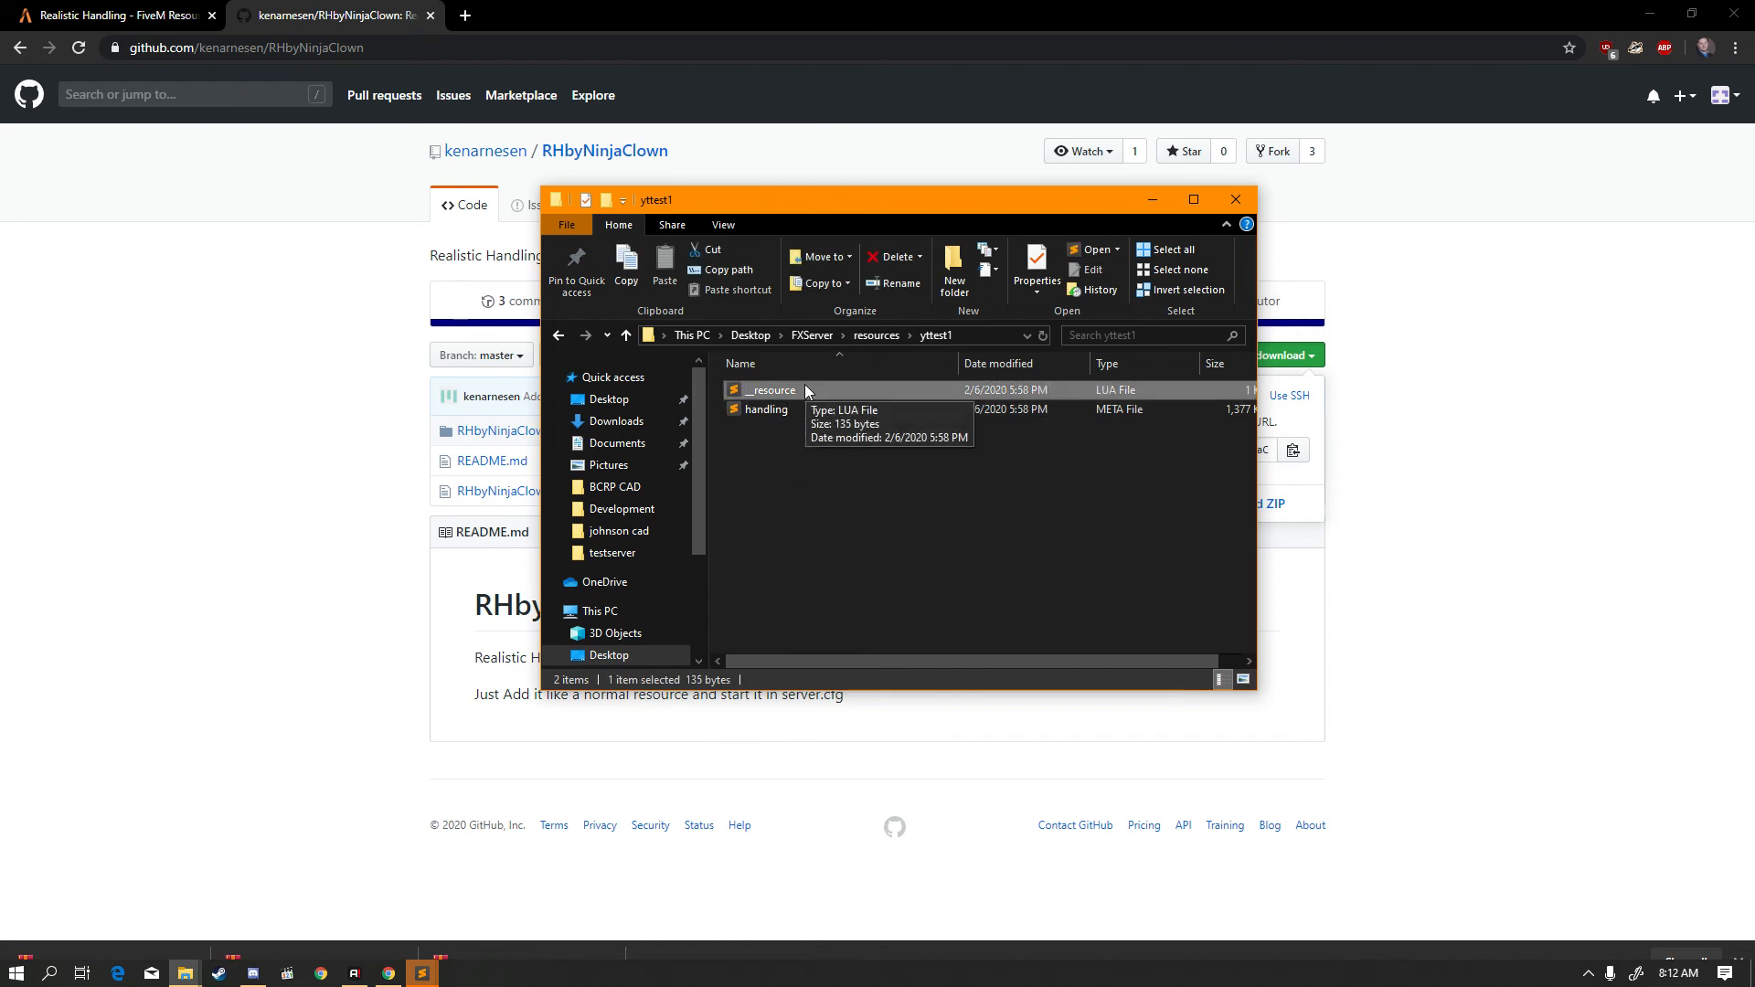
double_click(770, 390)
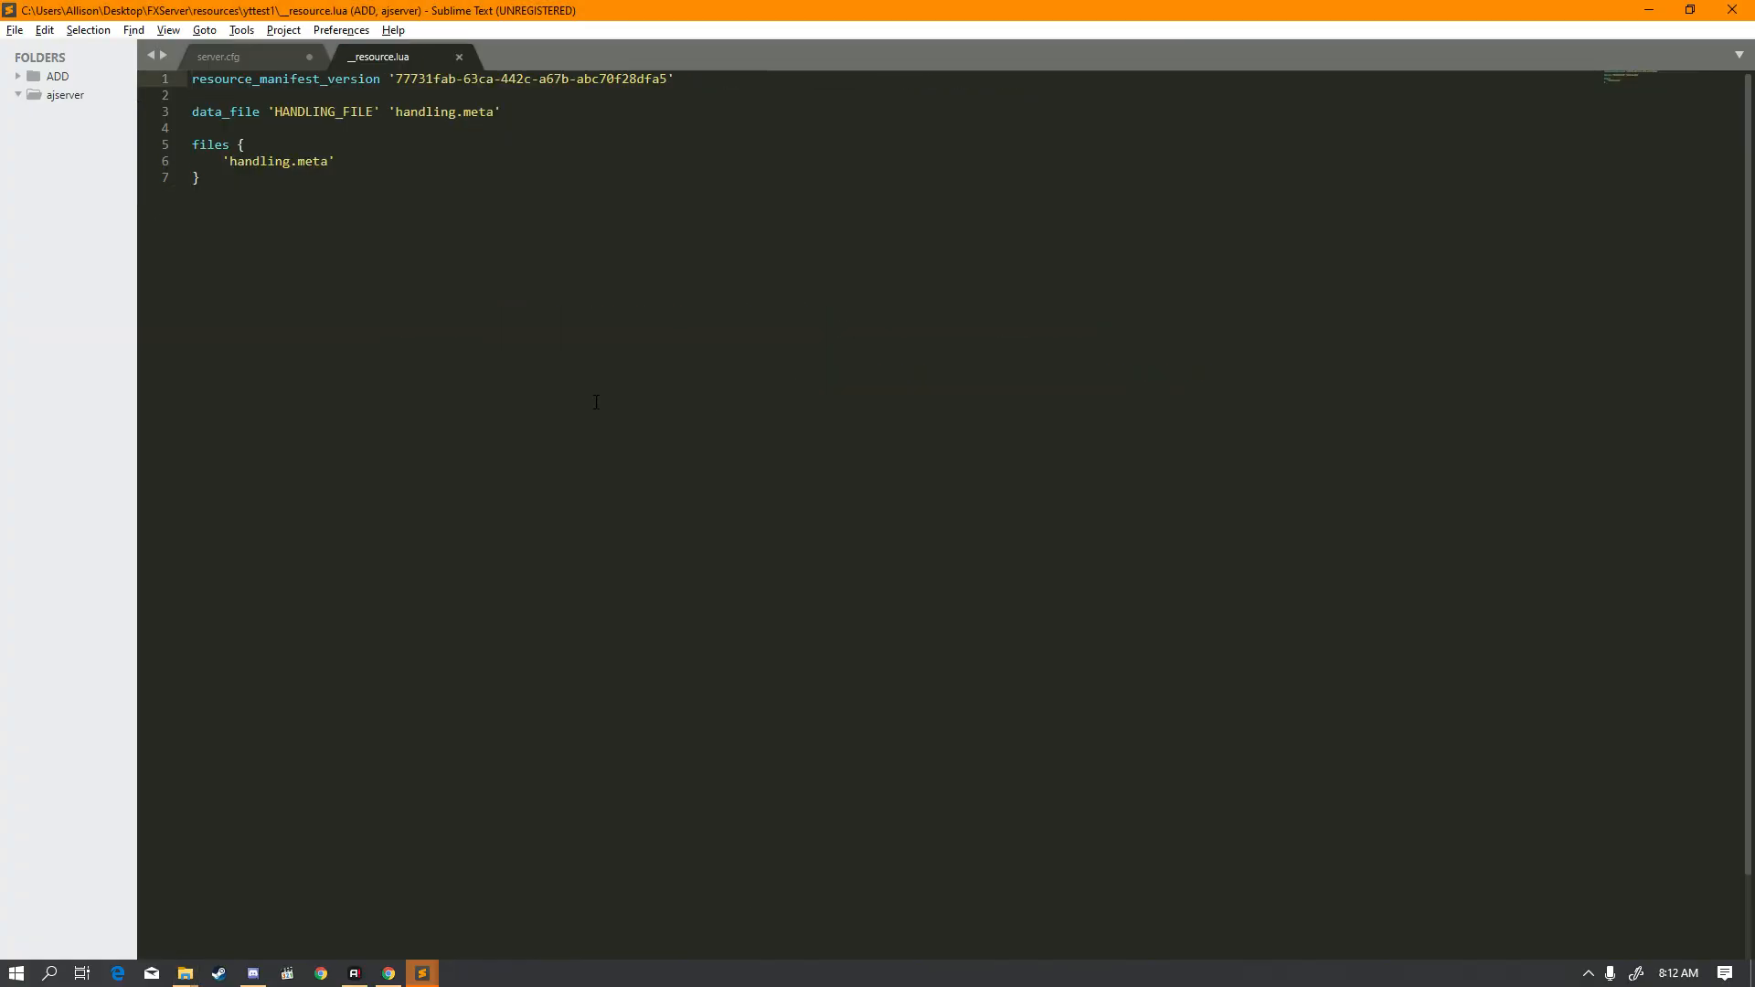
click(367, 160)
click(459, 56)
- Close server.cfg with its changes saved, and close Sublime Text
right_click(366, 8)
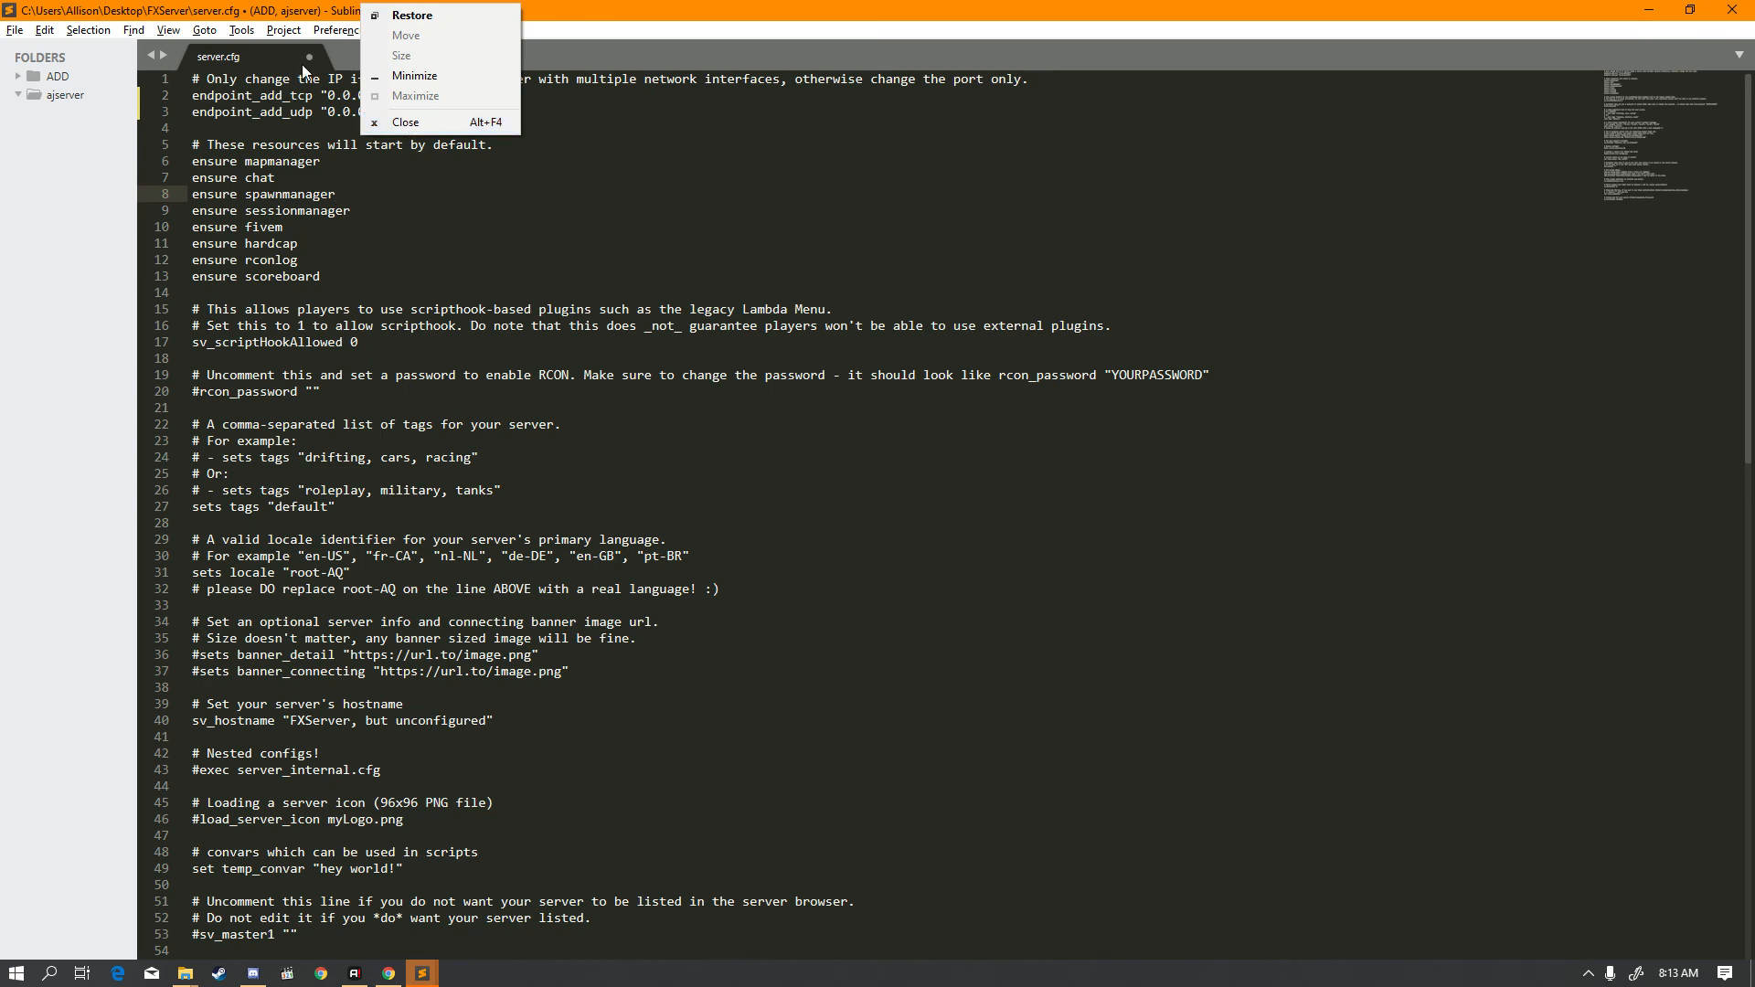
click(302, 62)
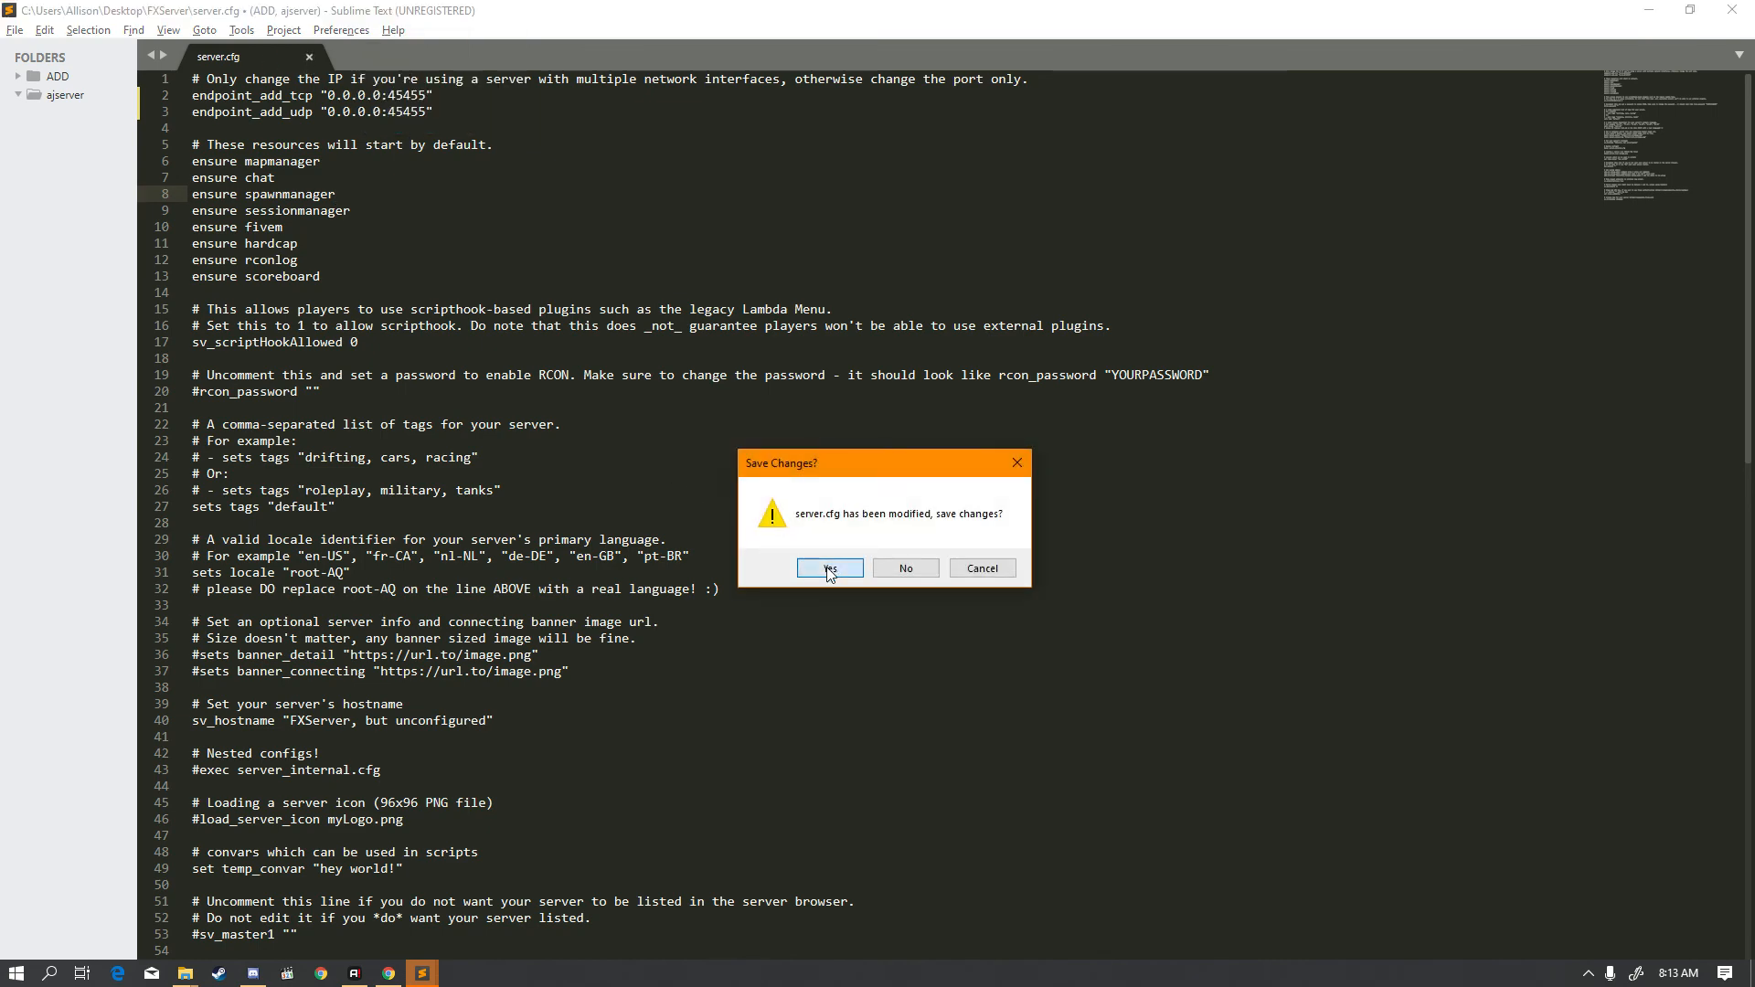
click(829, 568)
right_click(558, 9)
click(639, 118)
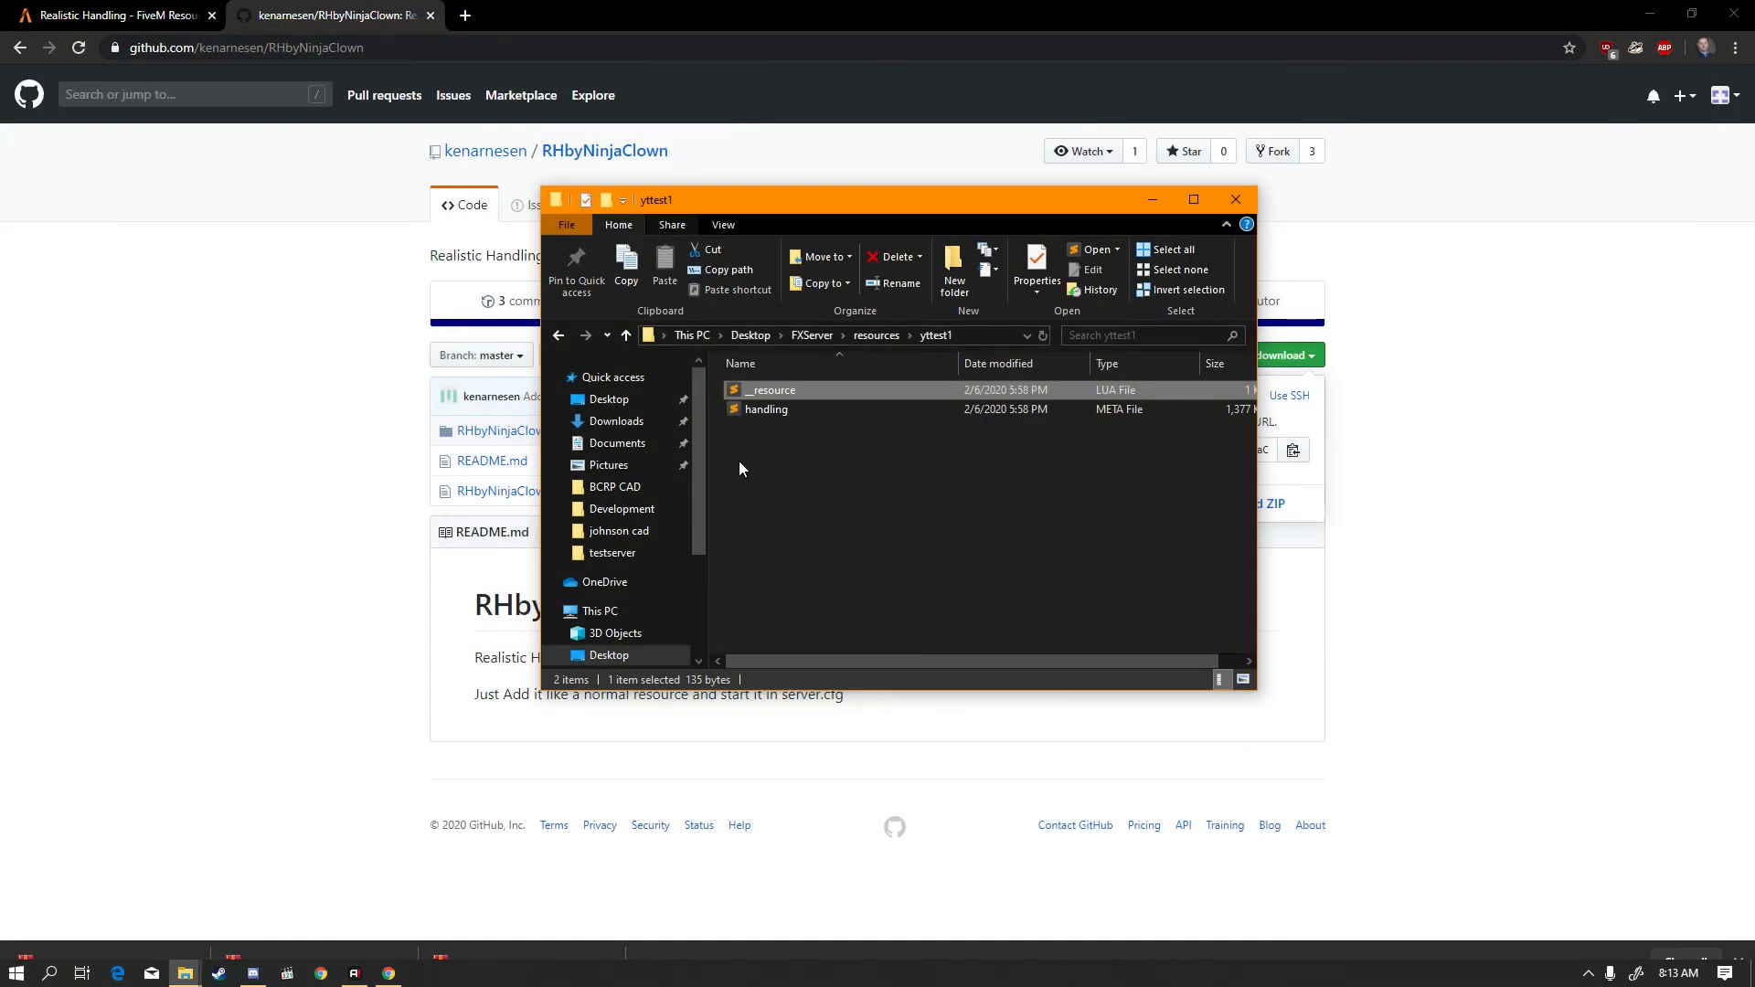
- Examine the vehicle entries in yttest1's handling.meta in Sublime Text, declining the editor update, then close it and return to the resources folder
key(BackSpace)
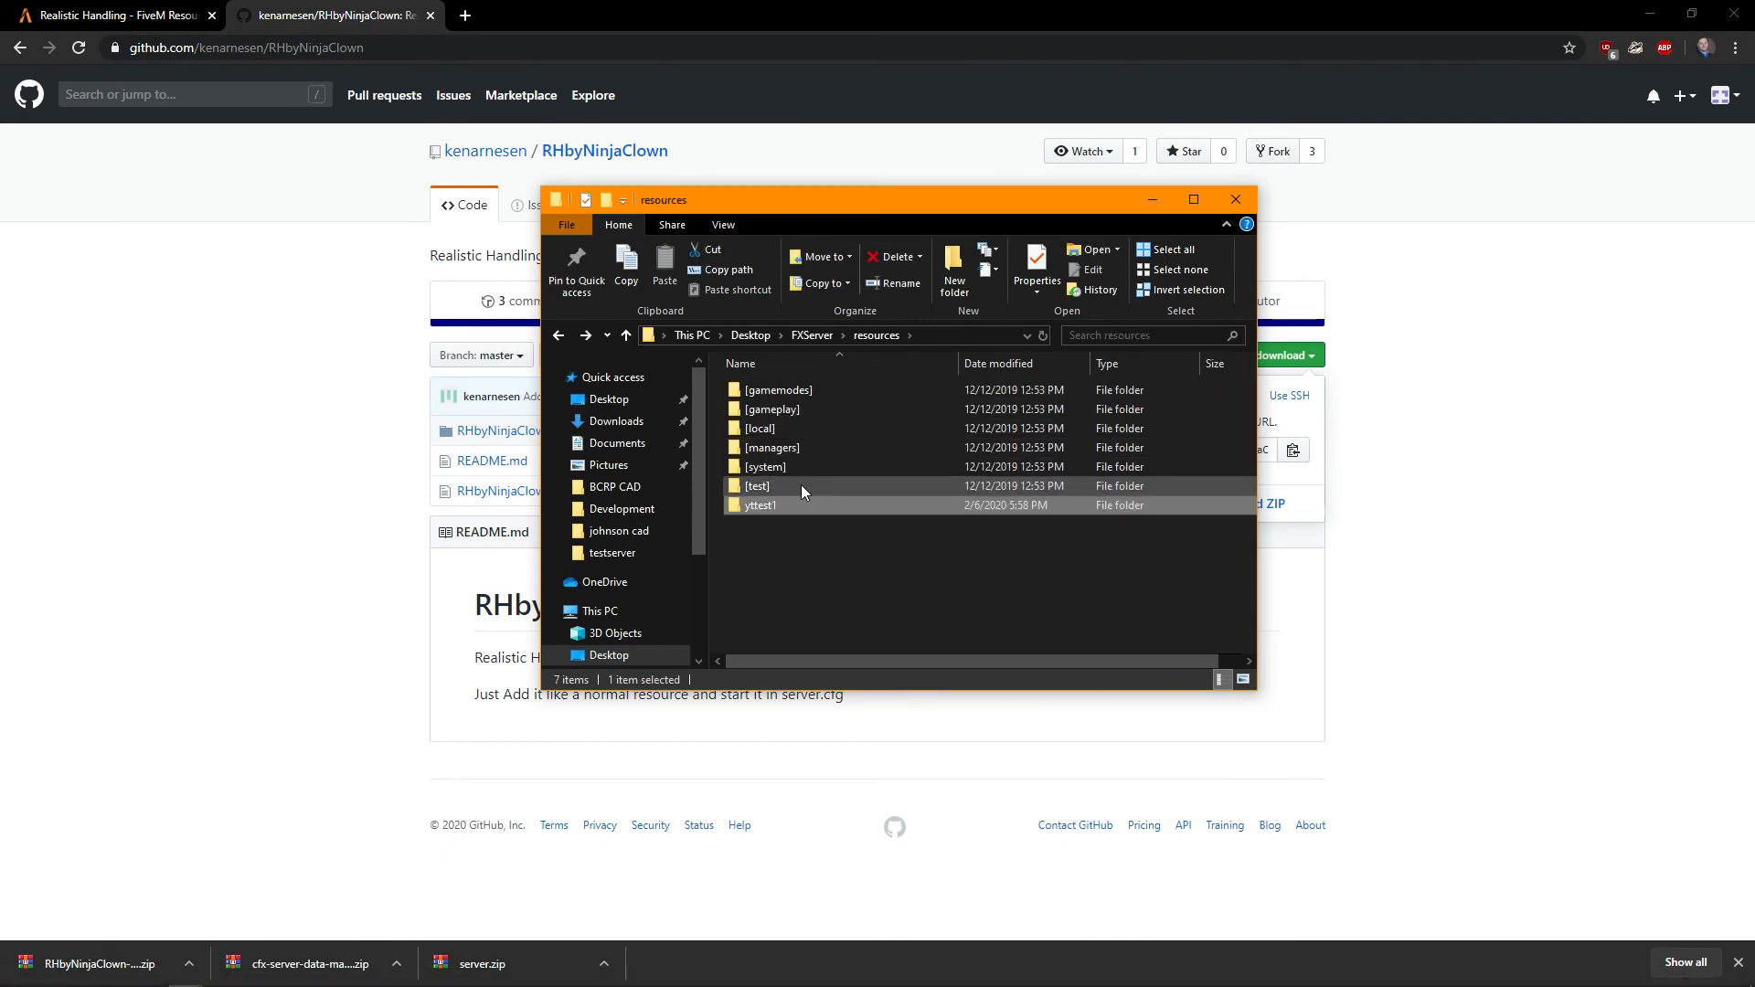
double_click(816, 509)
double_click(784, 411)
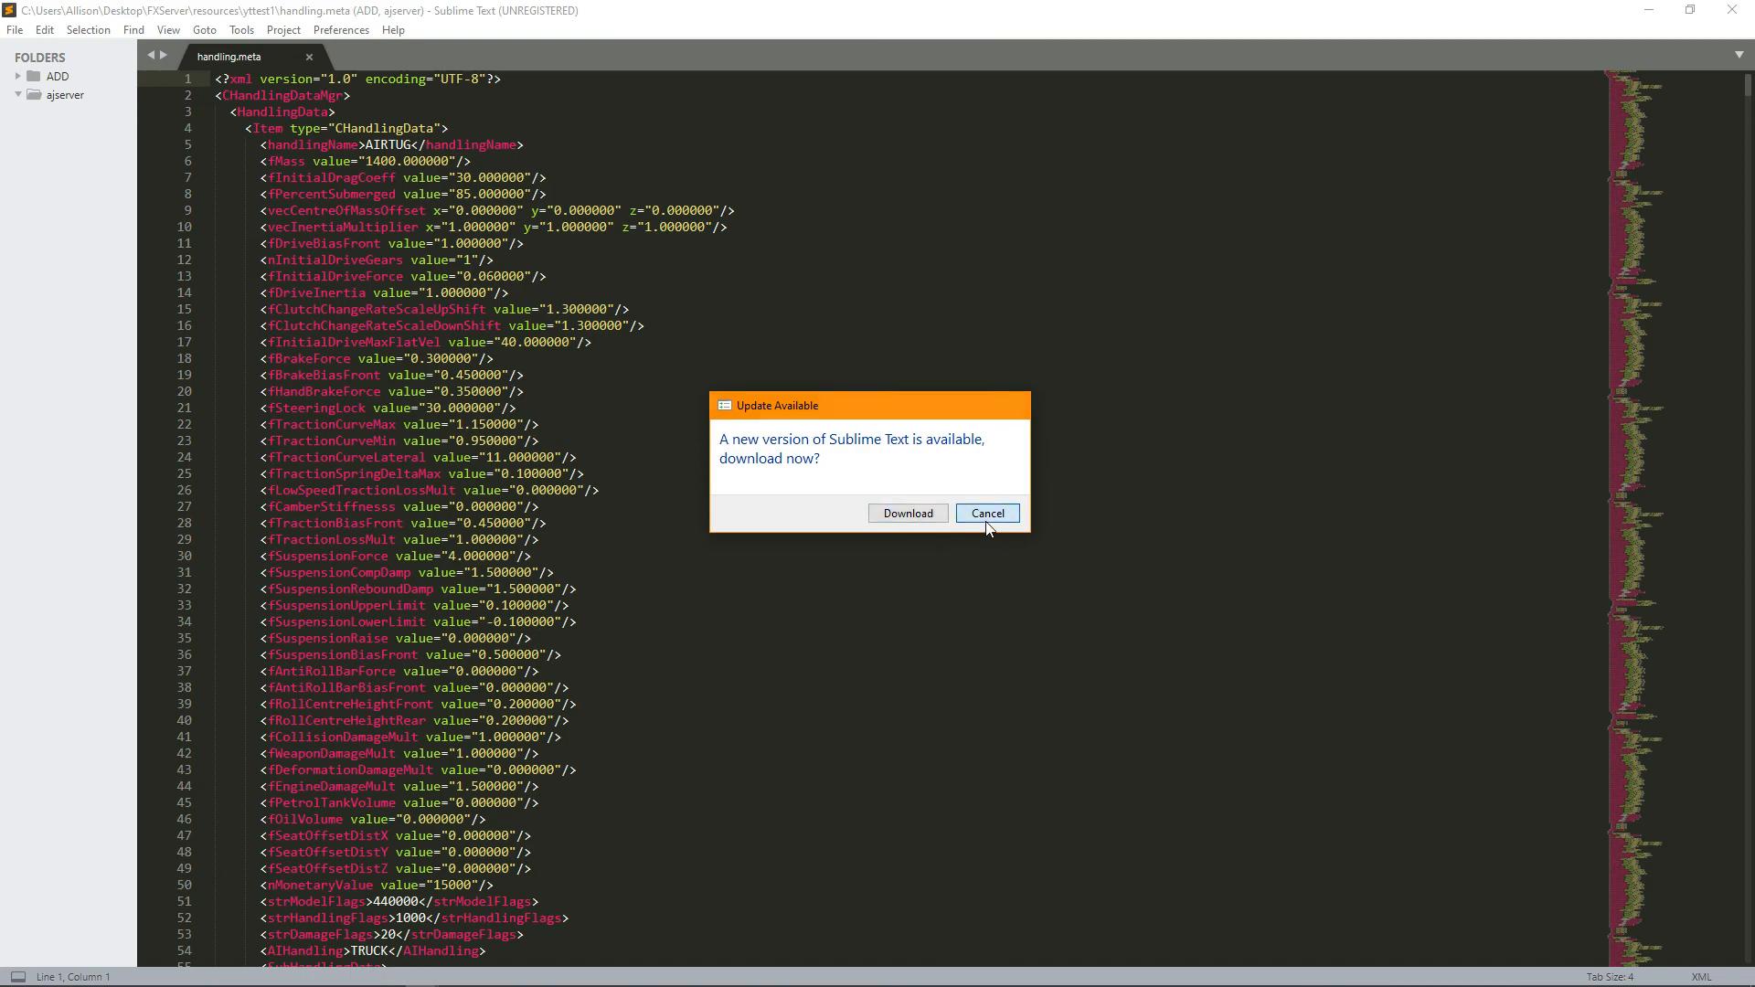
click(983, 515)
scroll(536, 167, down, 20)
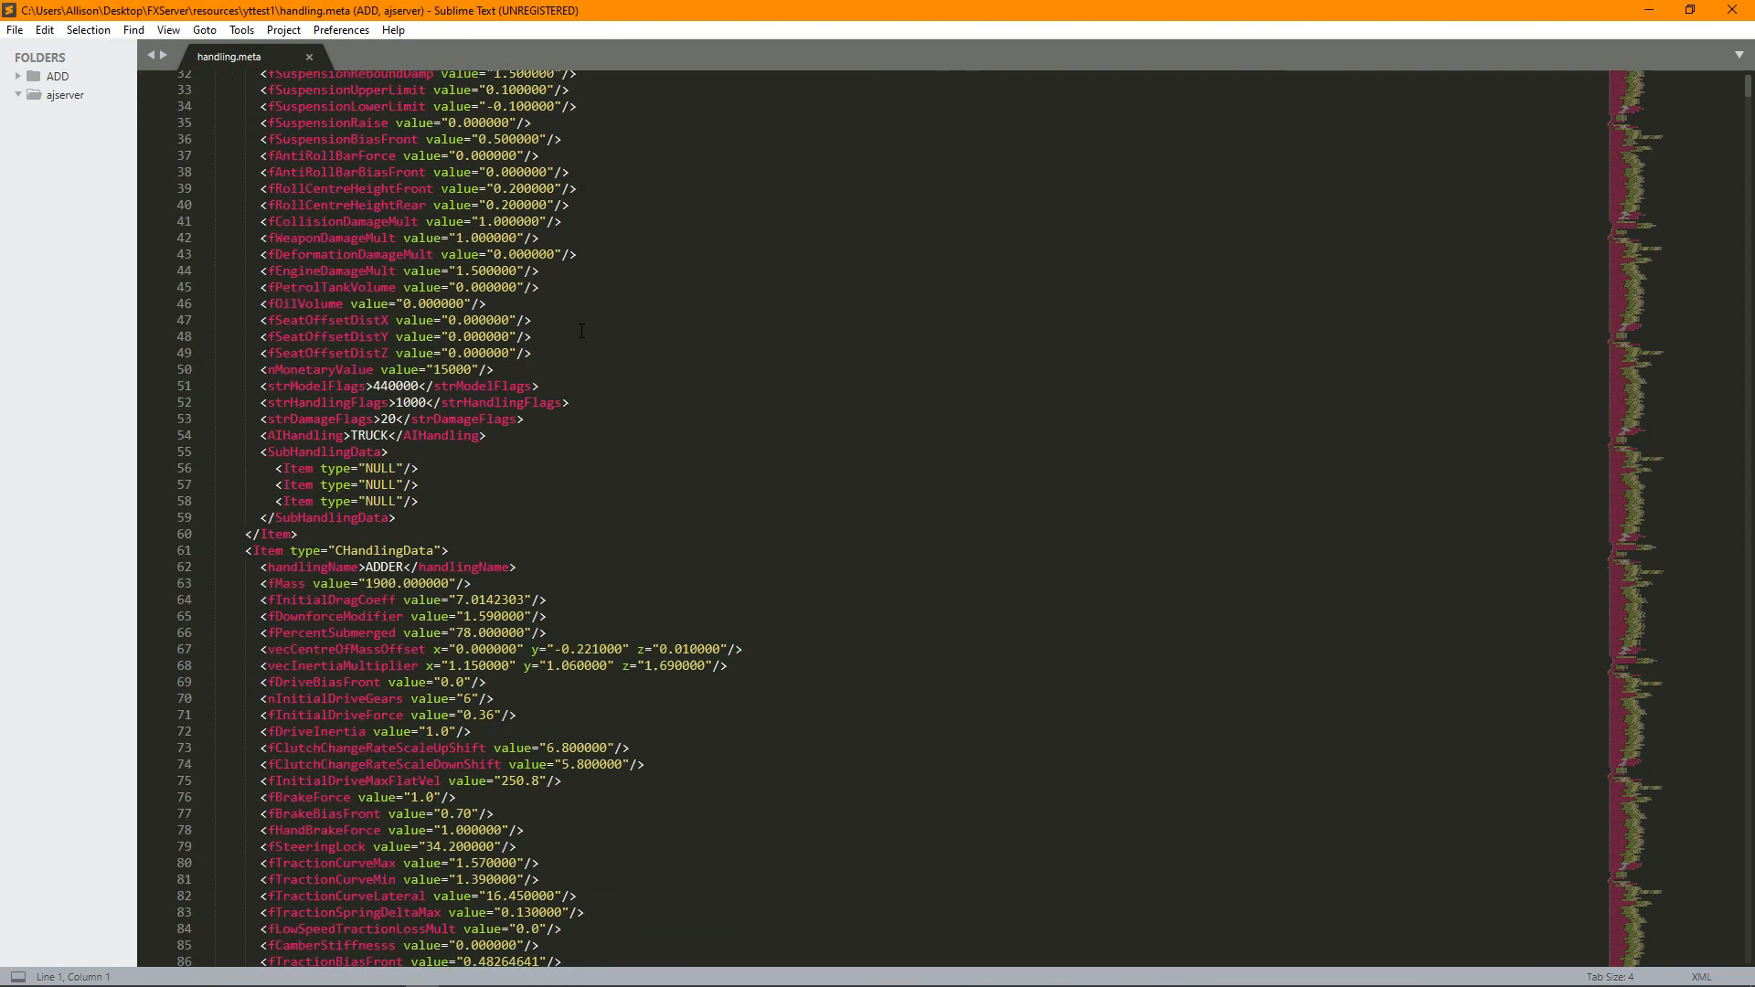
scroll(577, 327, down, 20)
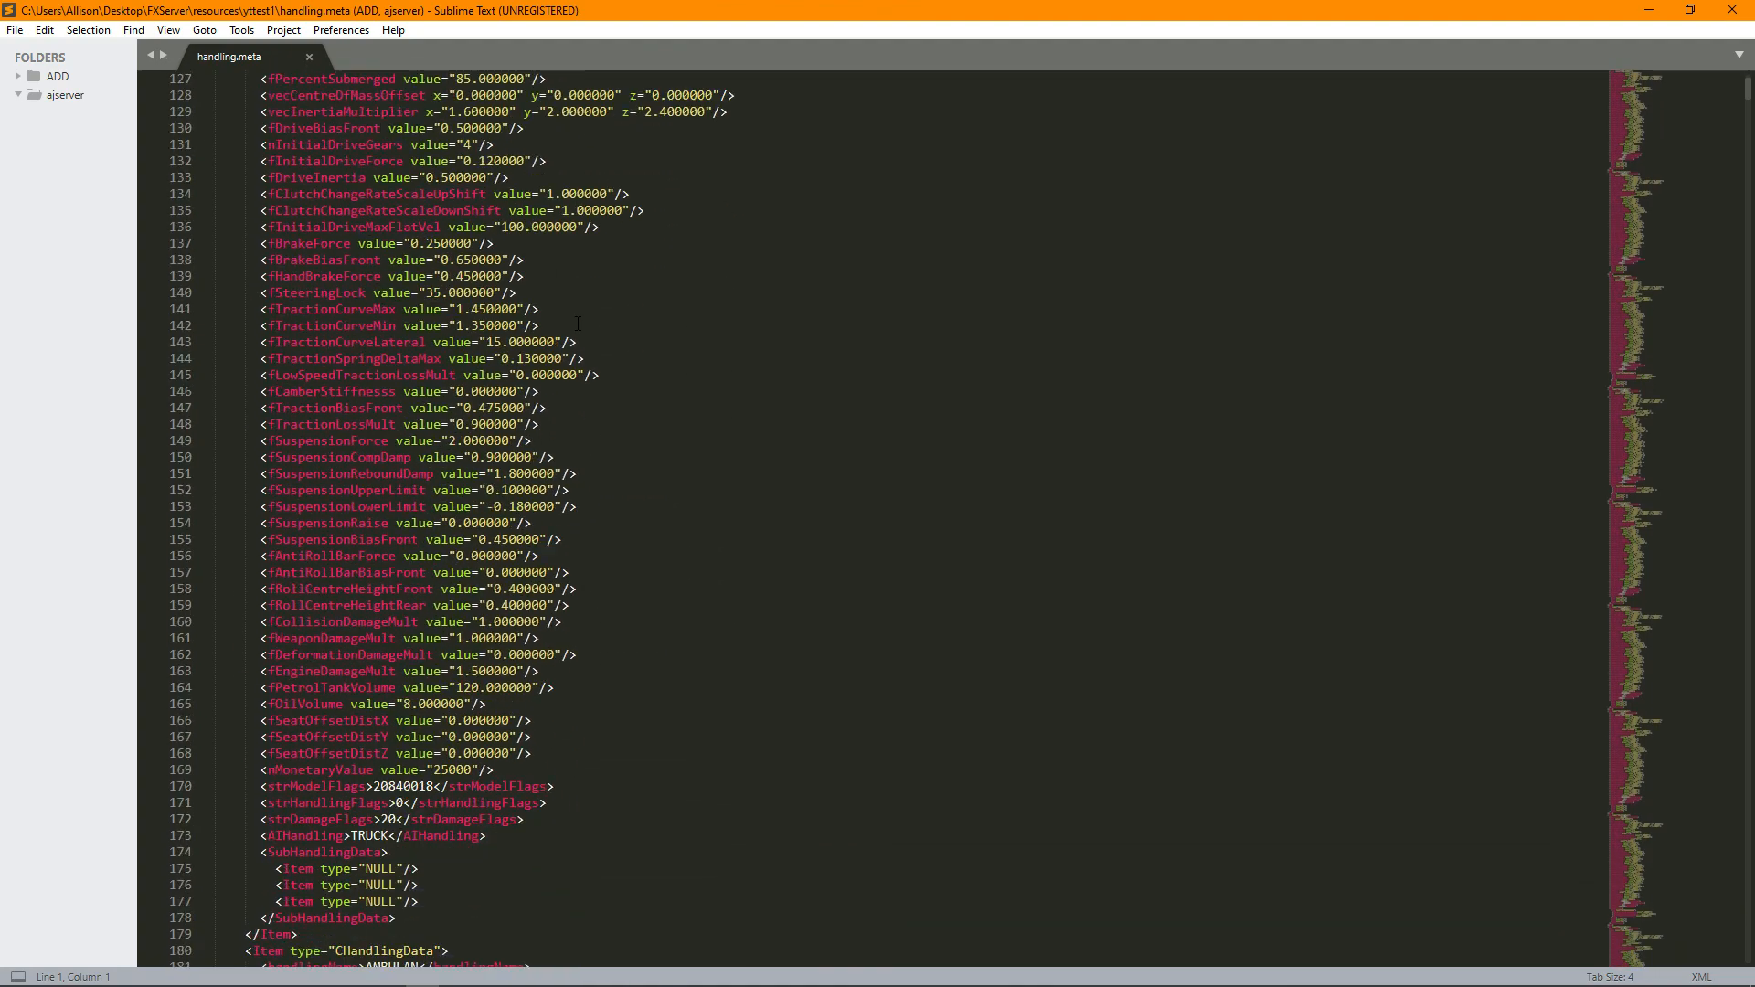
scroll(572, 326, up, 9)
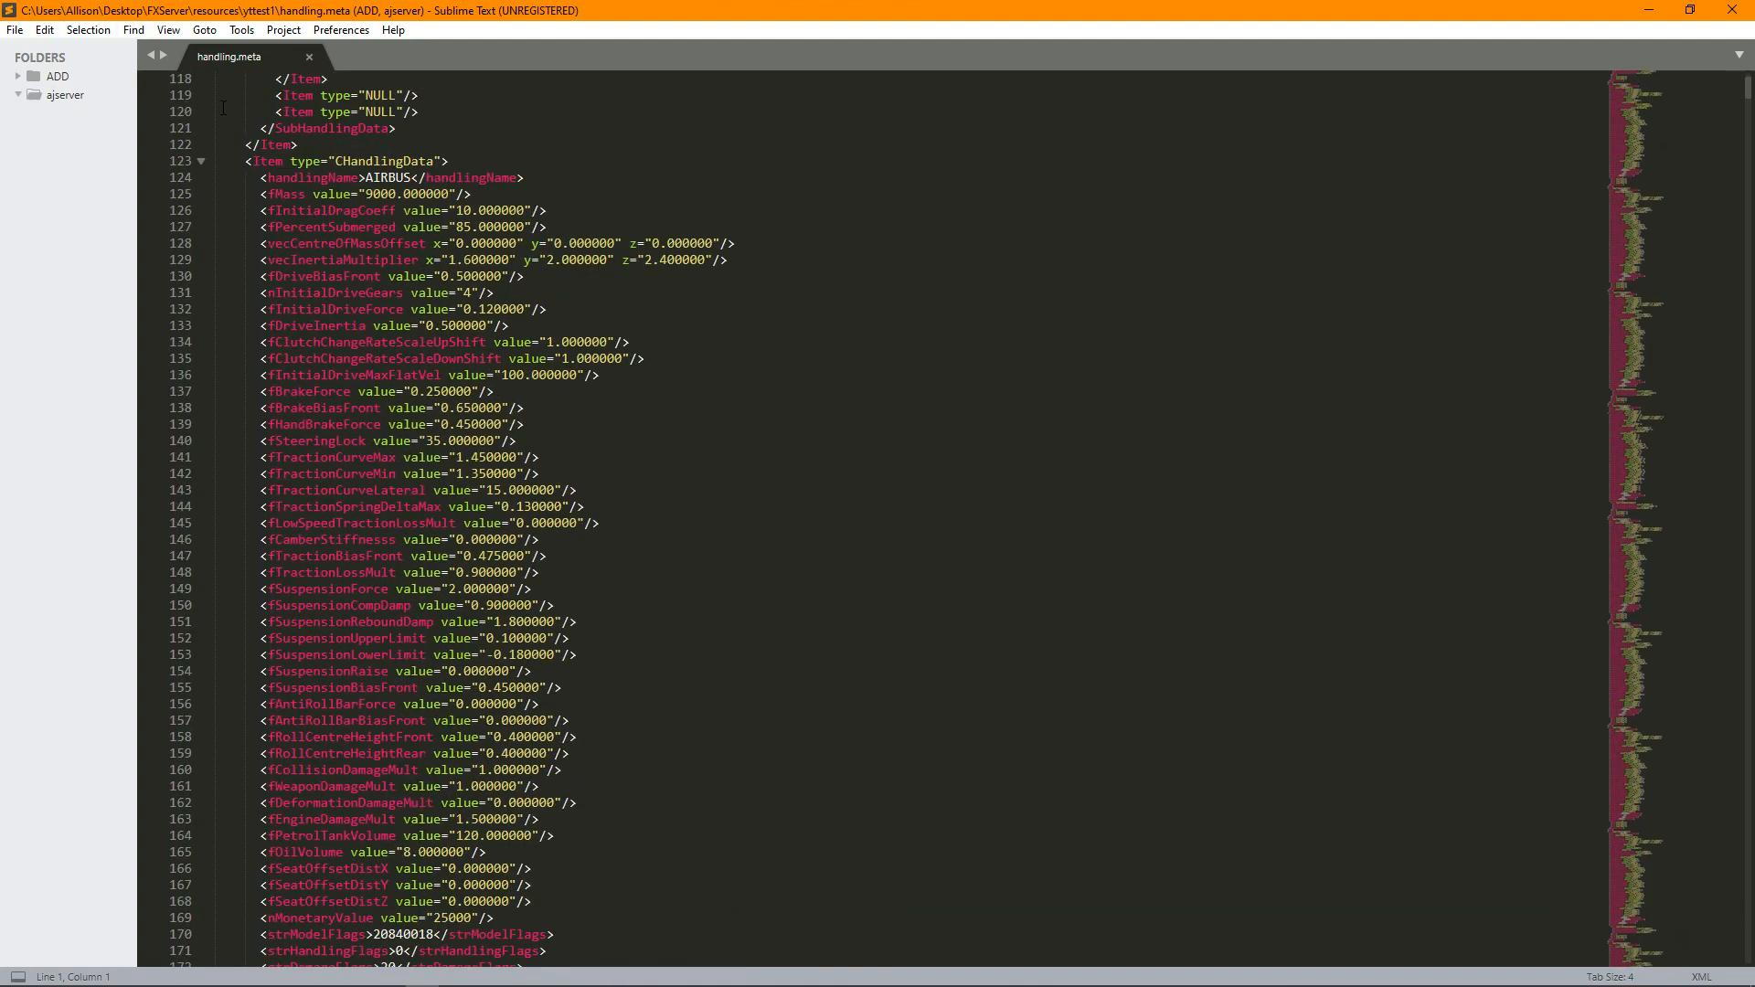
click(309, 57)
right_click(325, 9)
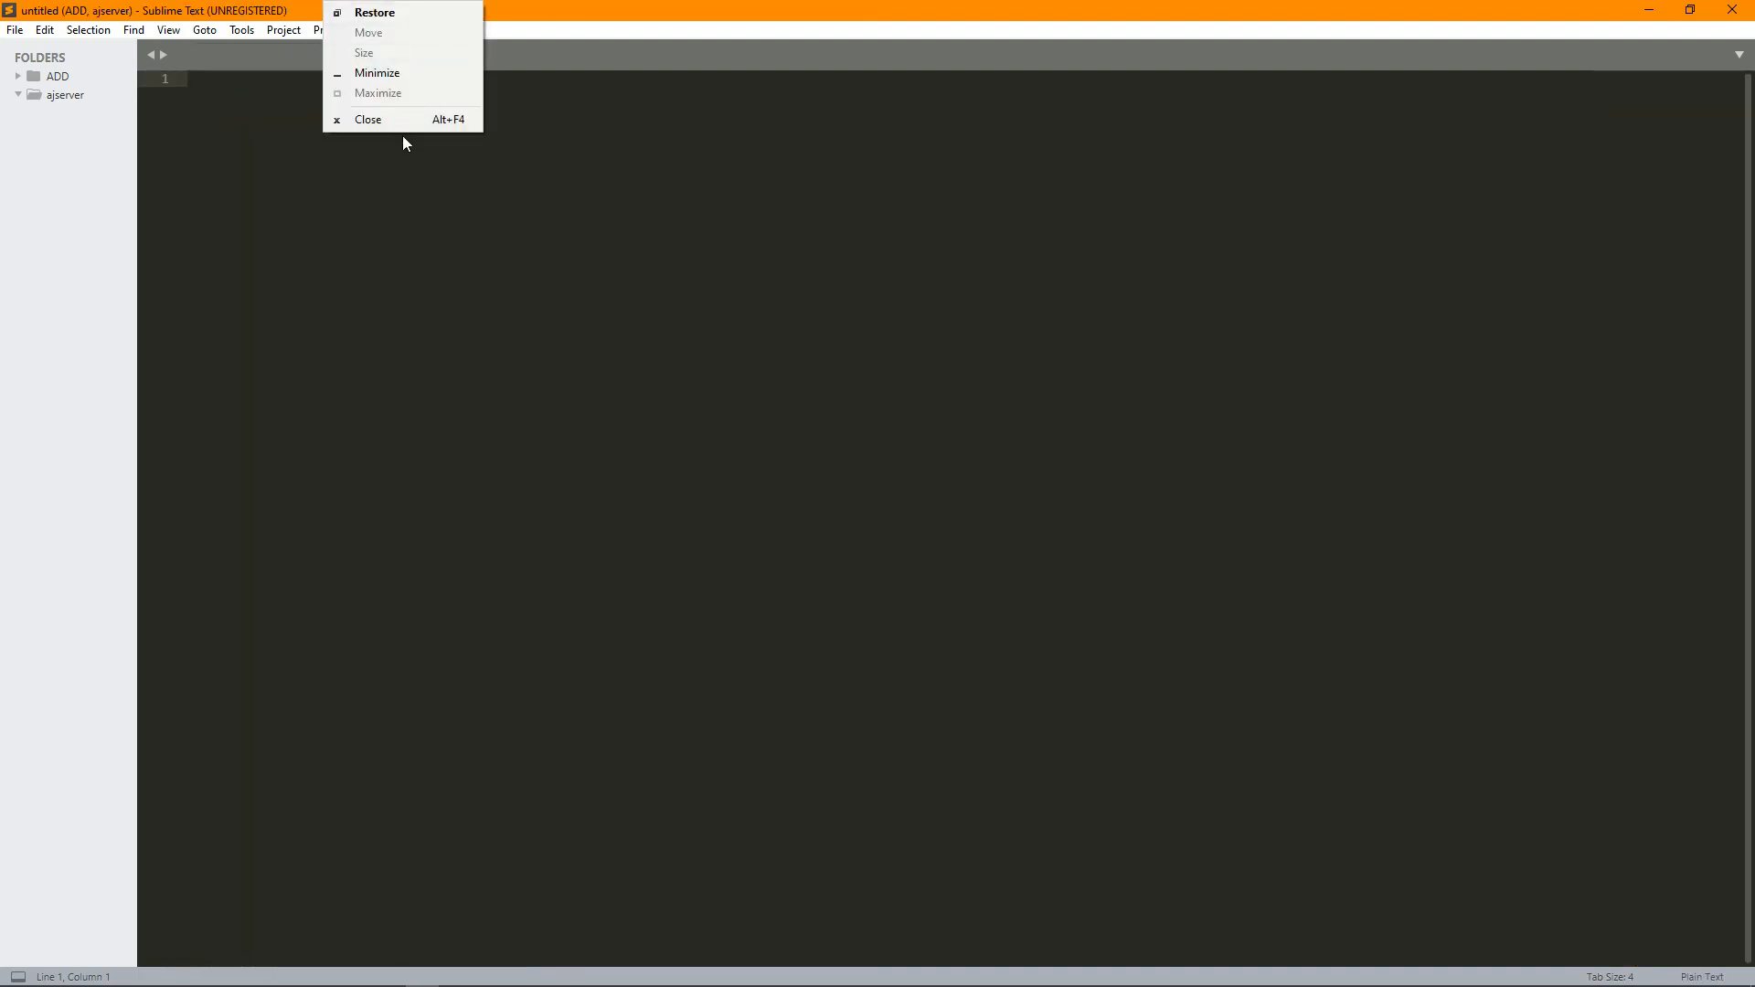
click(403, 132)
click(834, 505)
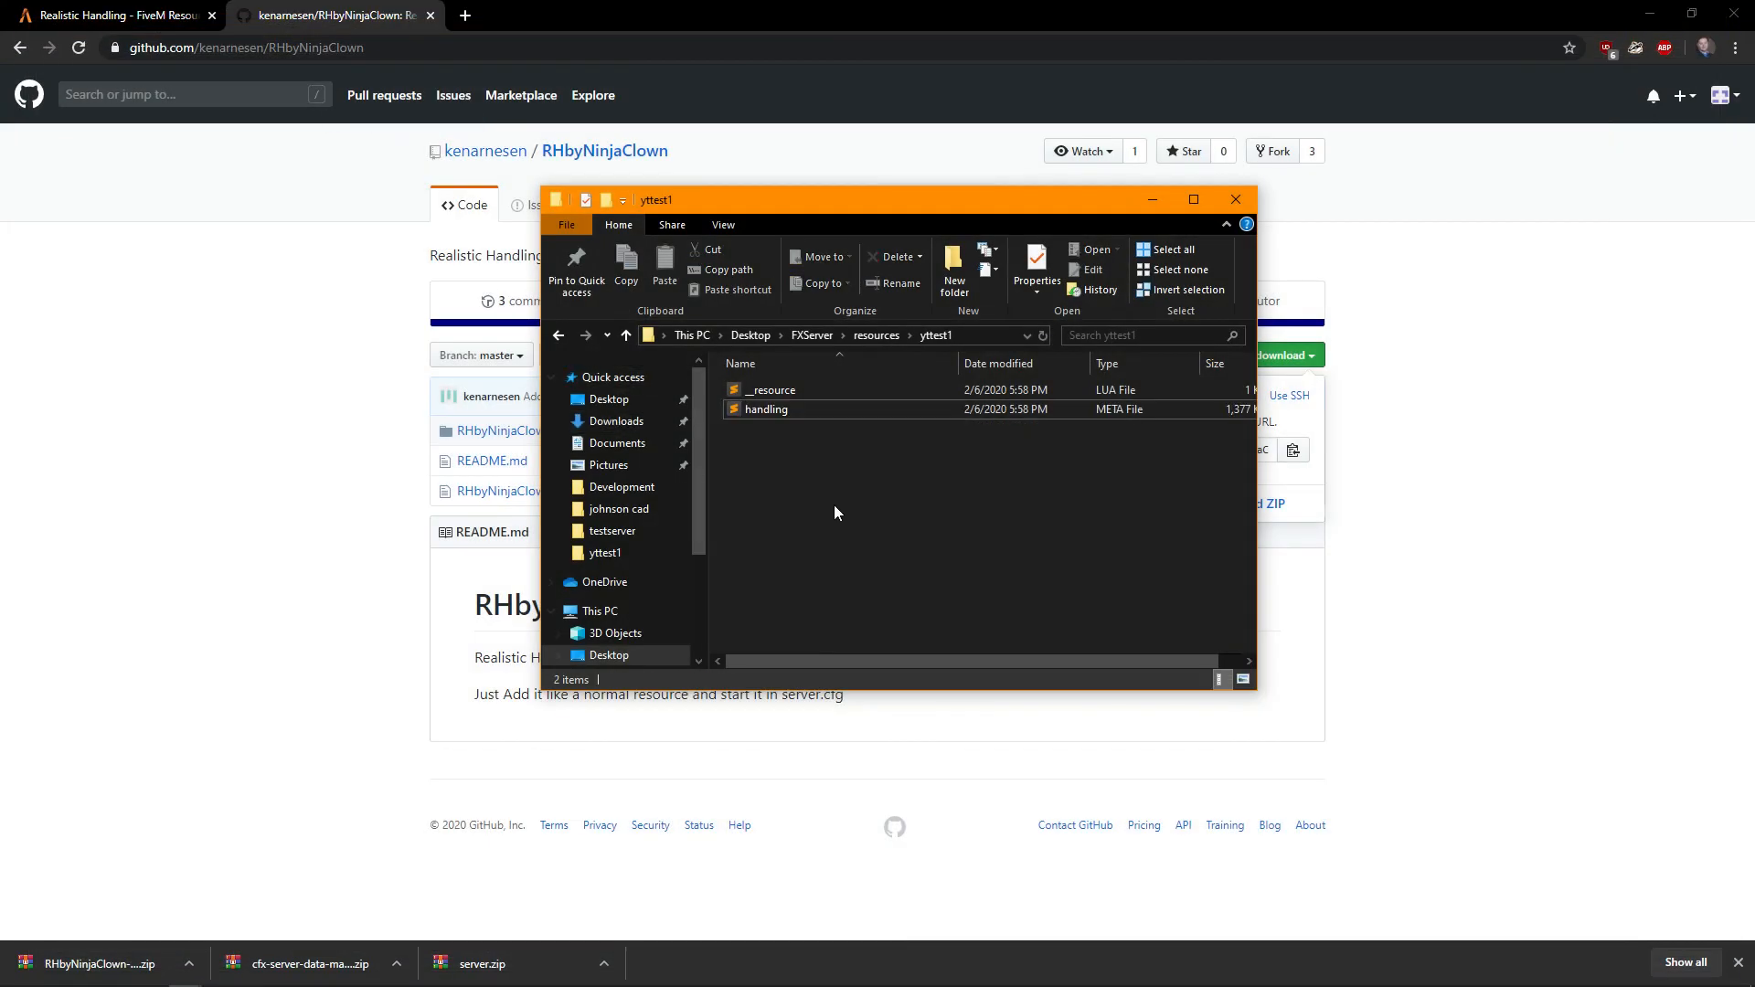
key(BackSpace)
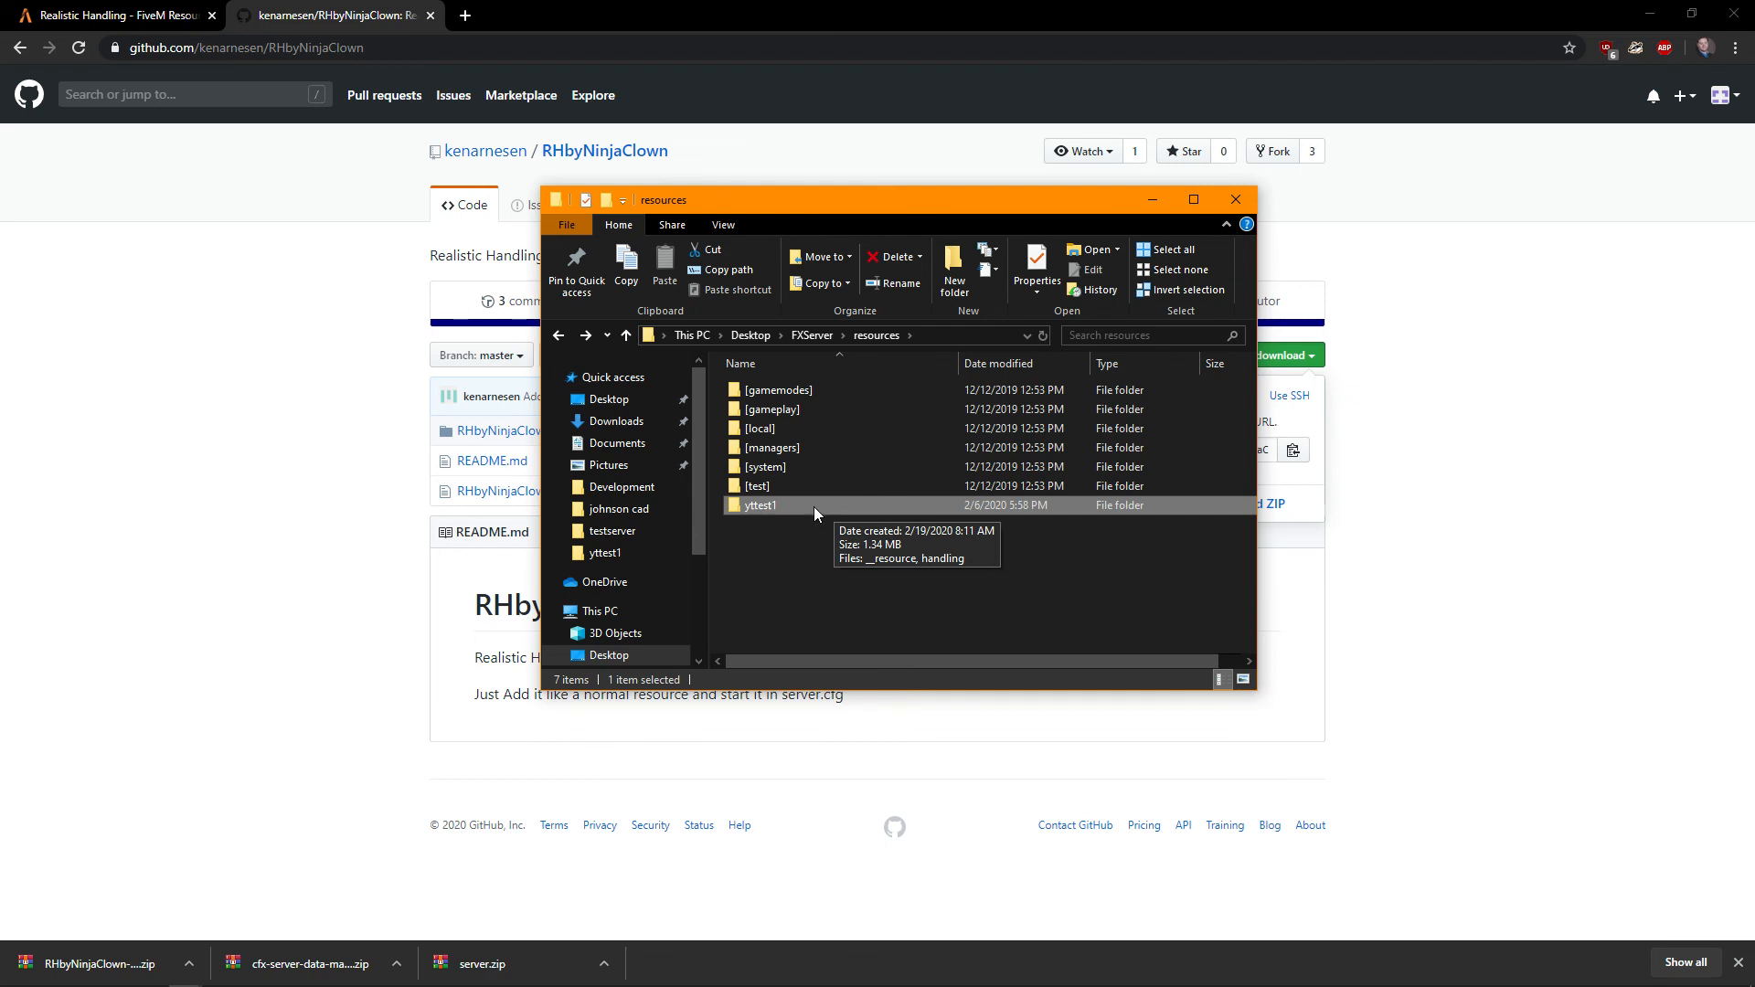
- Open server.cfg from the FXServer folder in Sublime Text and decline the editor update
click(803, 580)
click(789, 503)
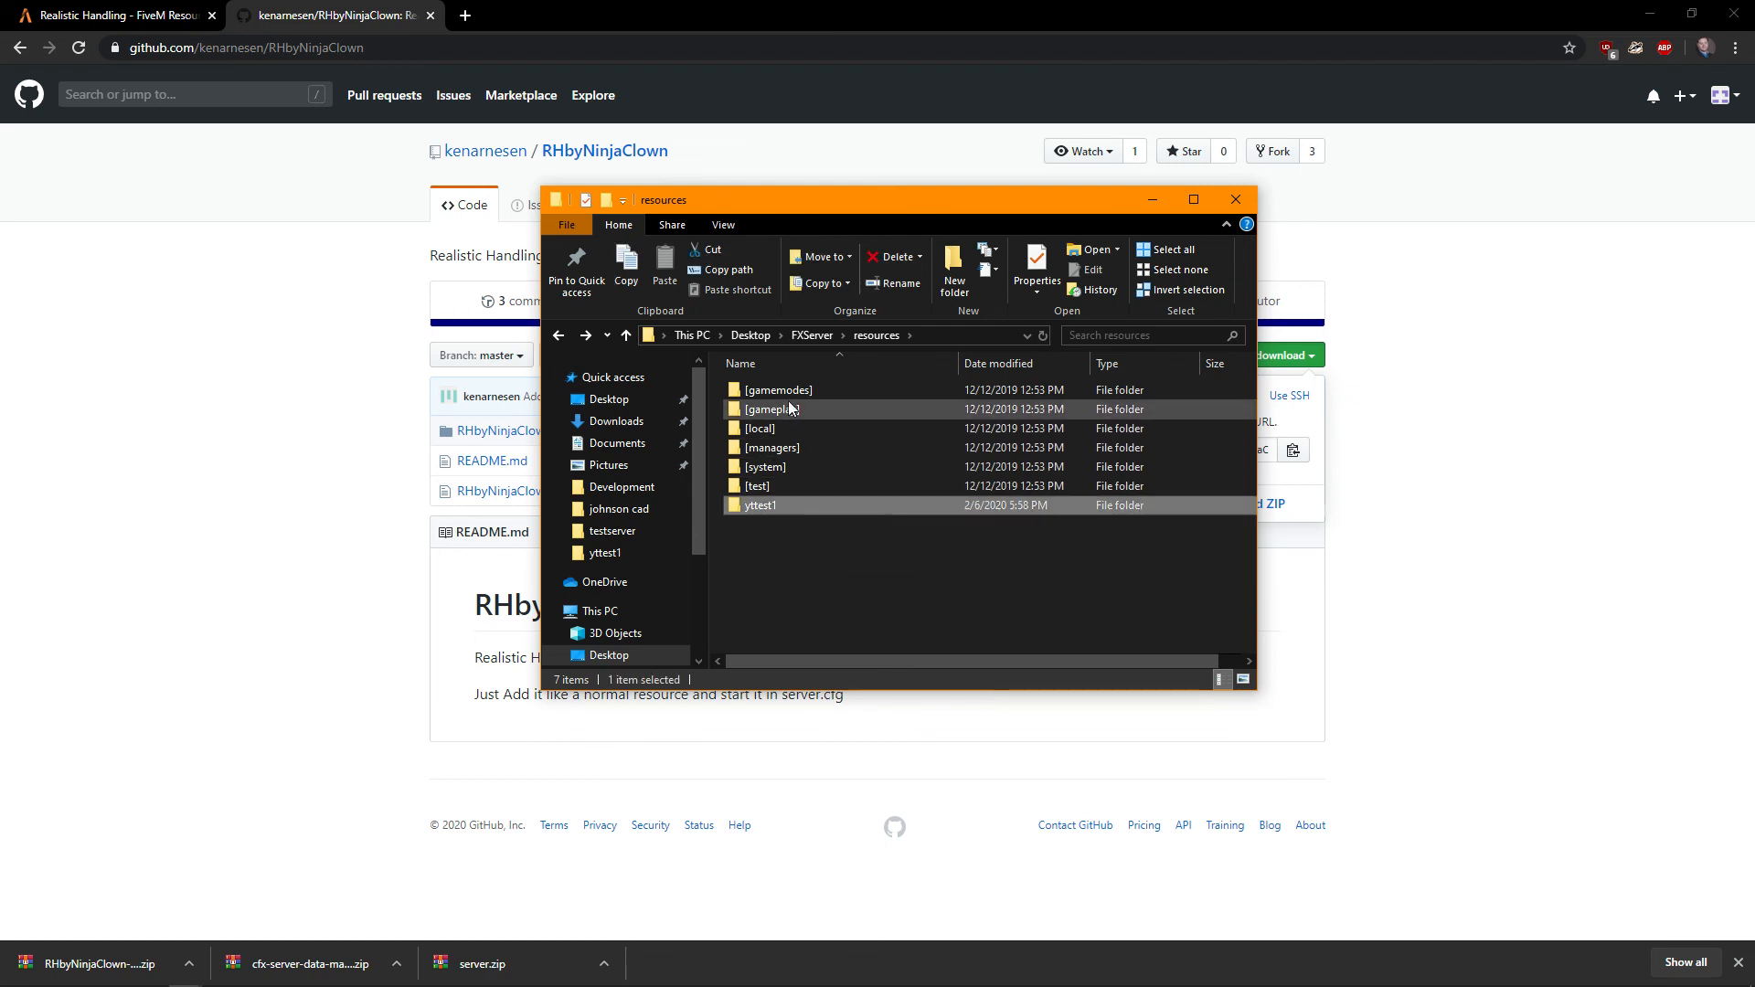
click(810, 337)
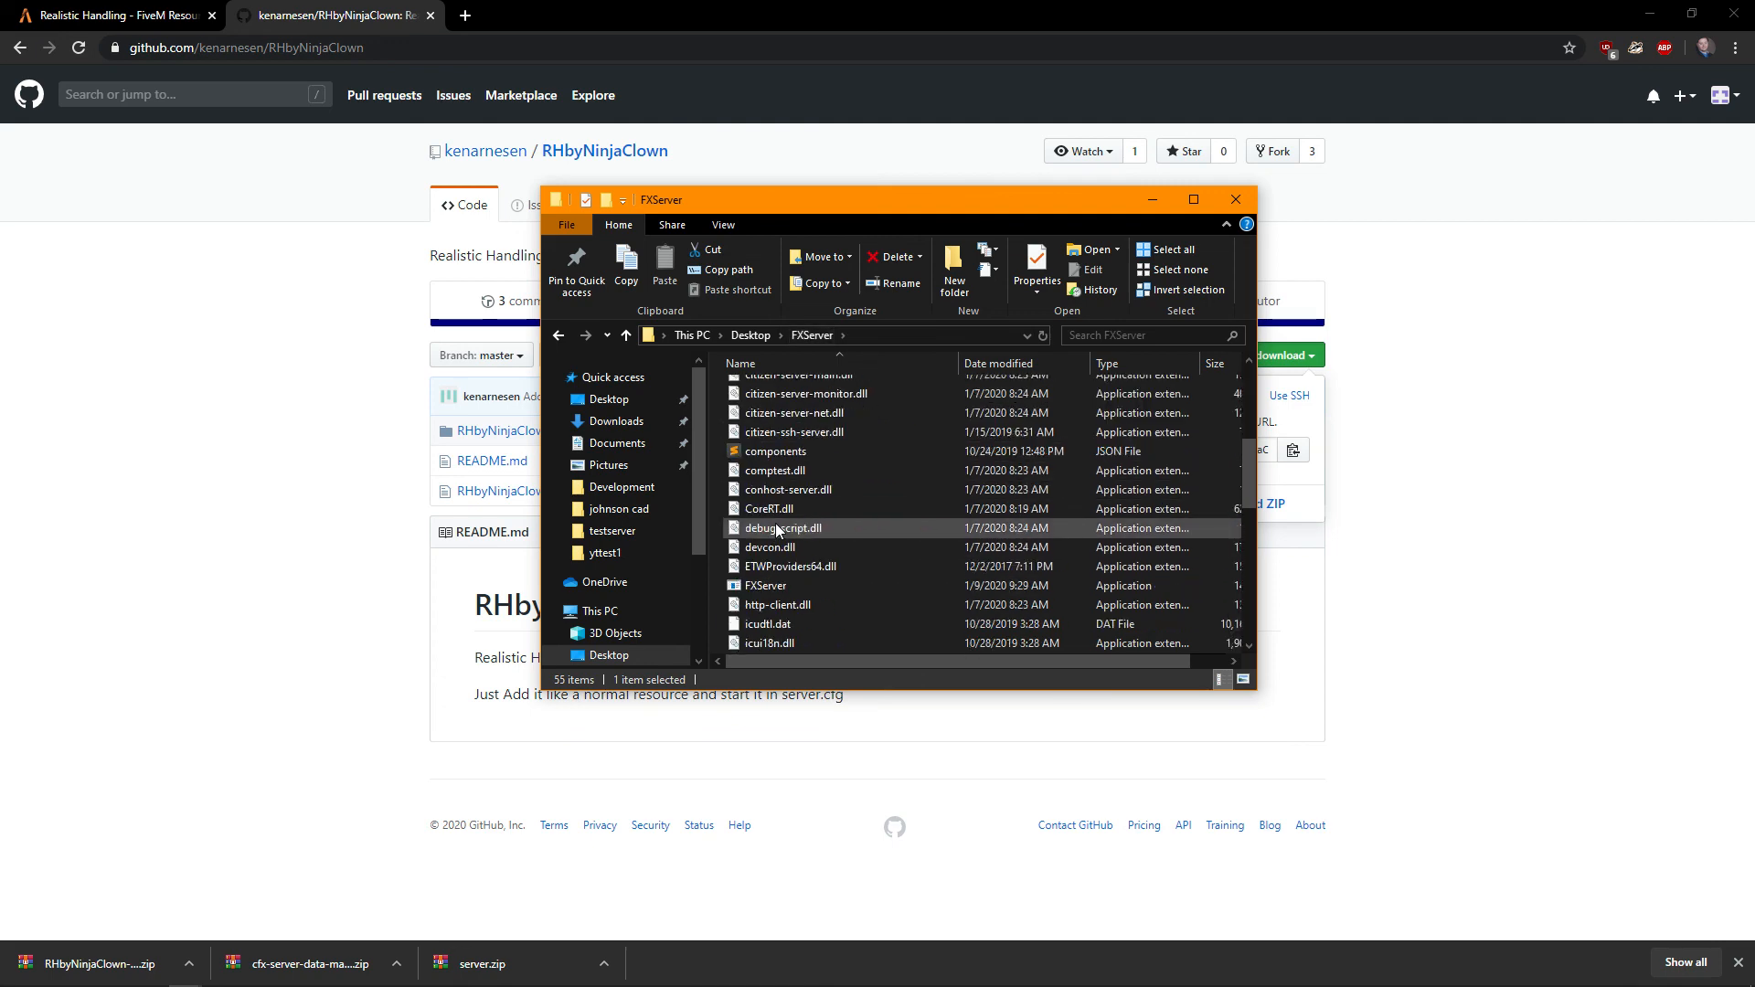
double_click(796, 410)
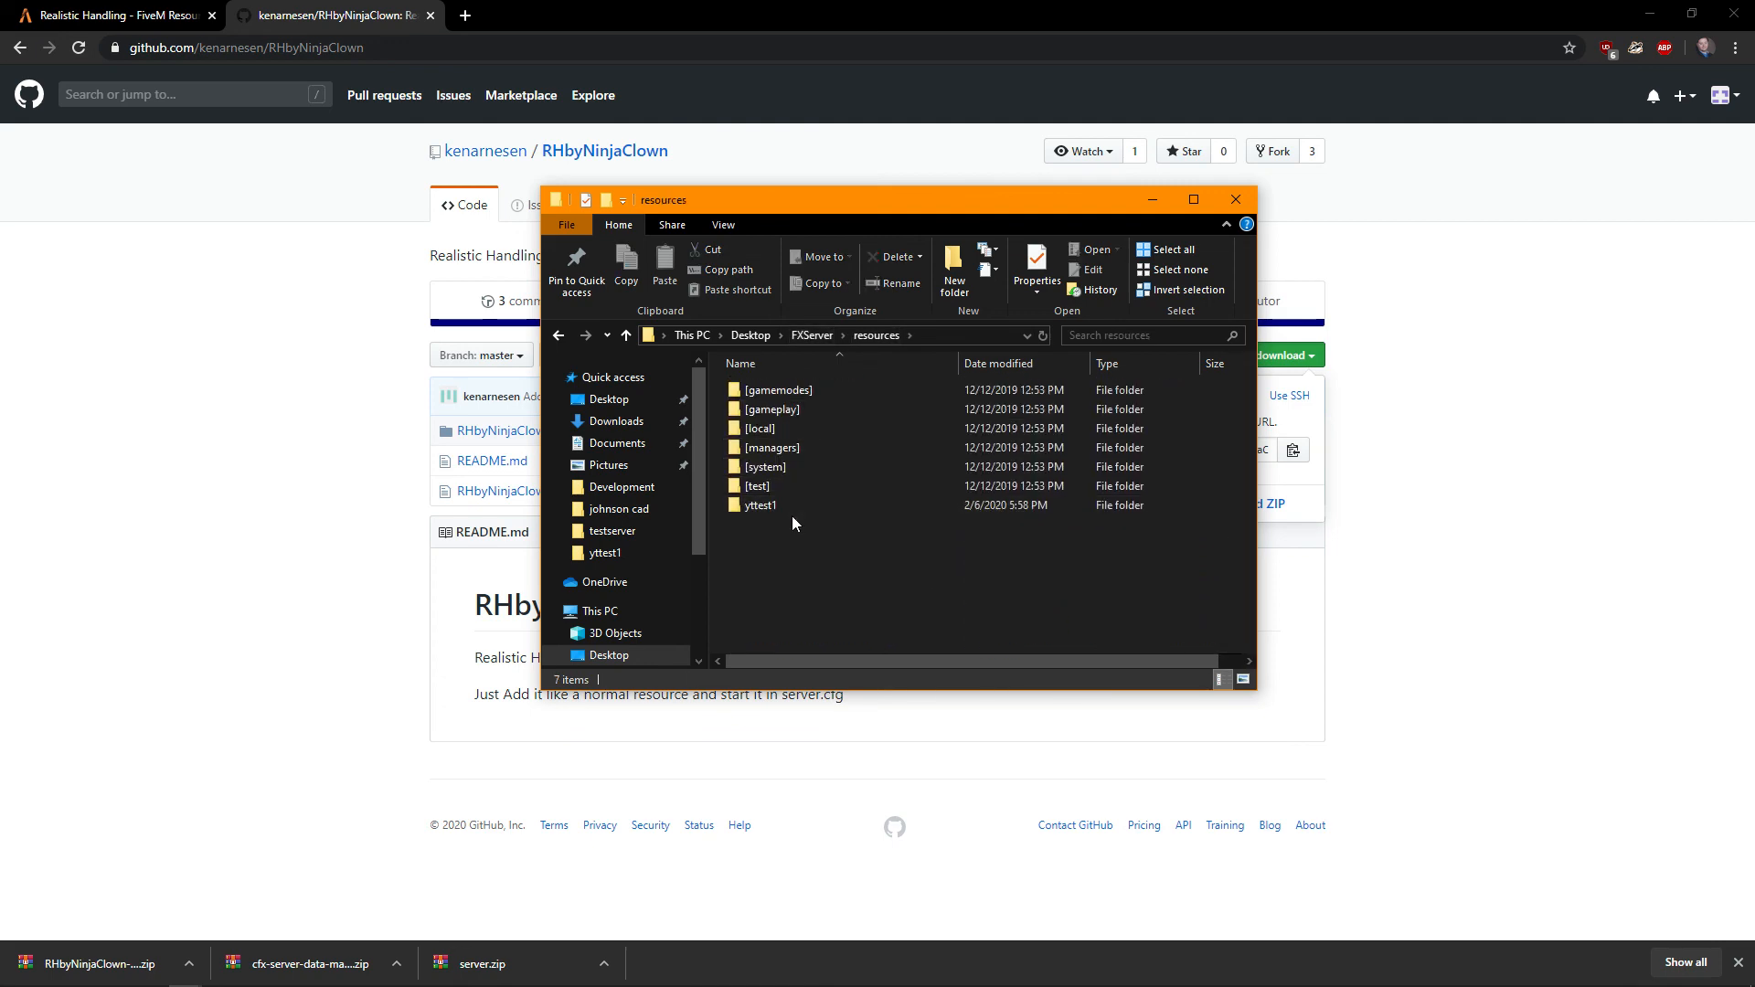
click(812, 335)
scroll(774, 531, down, 10)
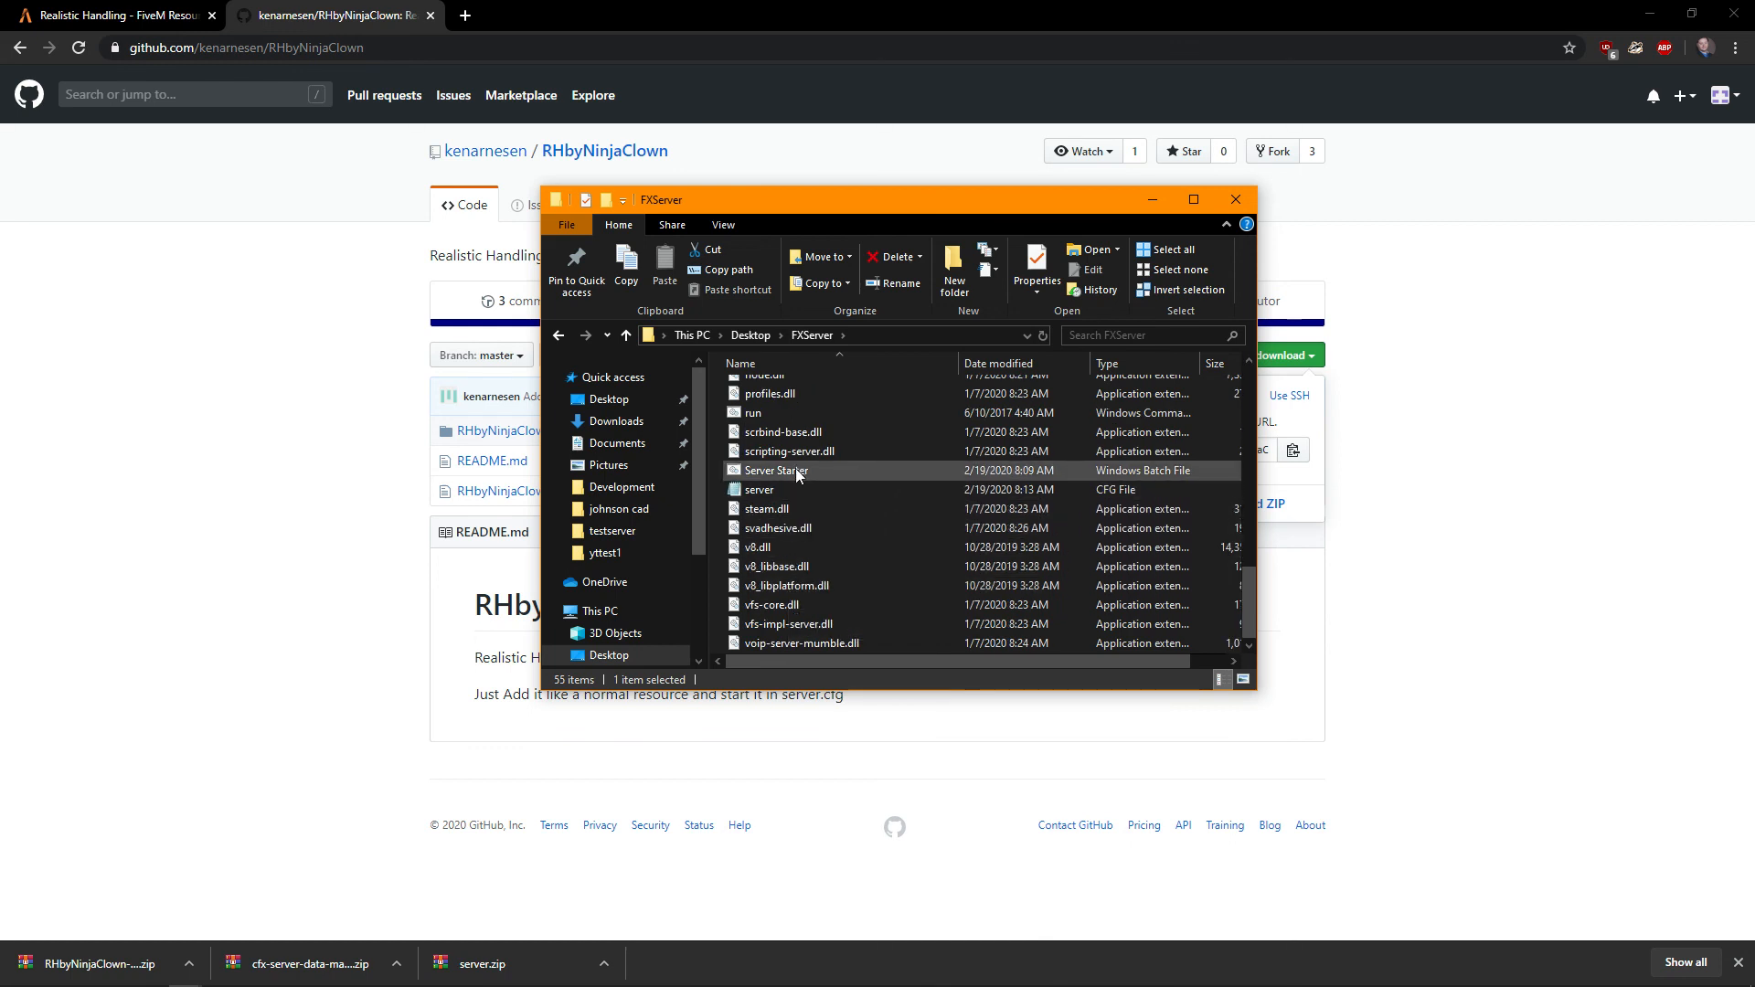
right_click(766, 490)
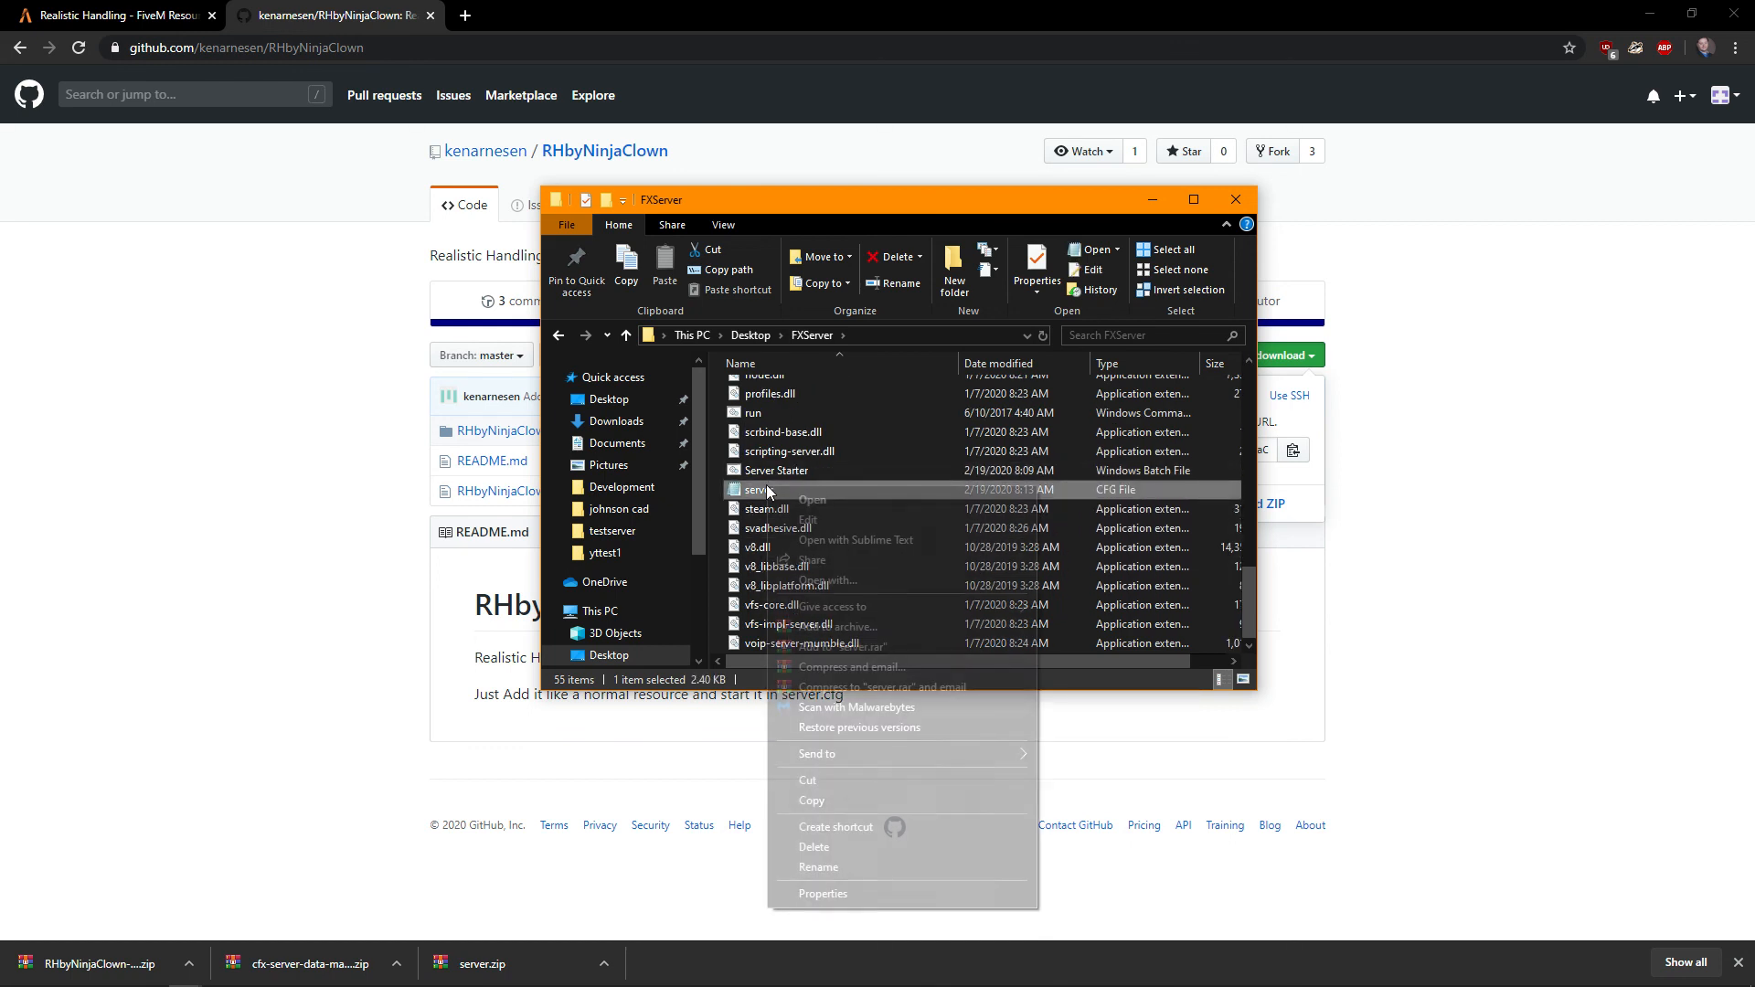
click(876, 542)
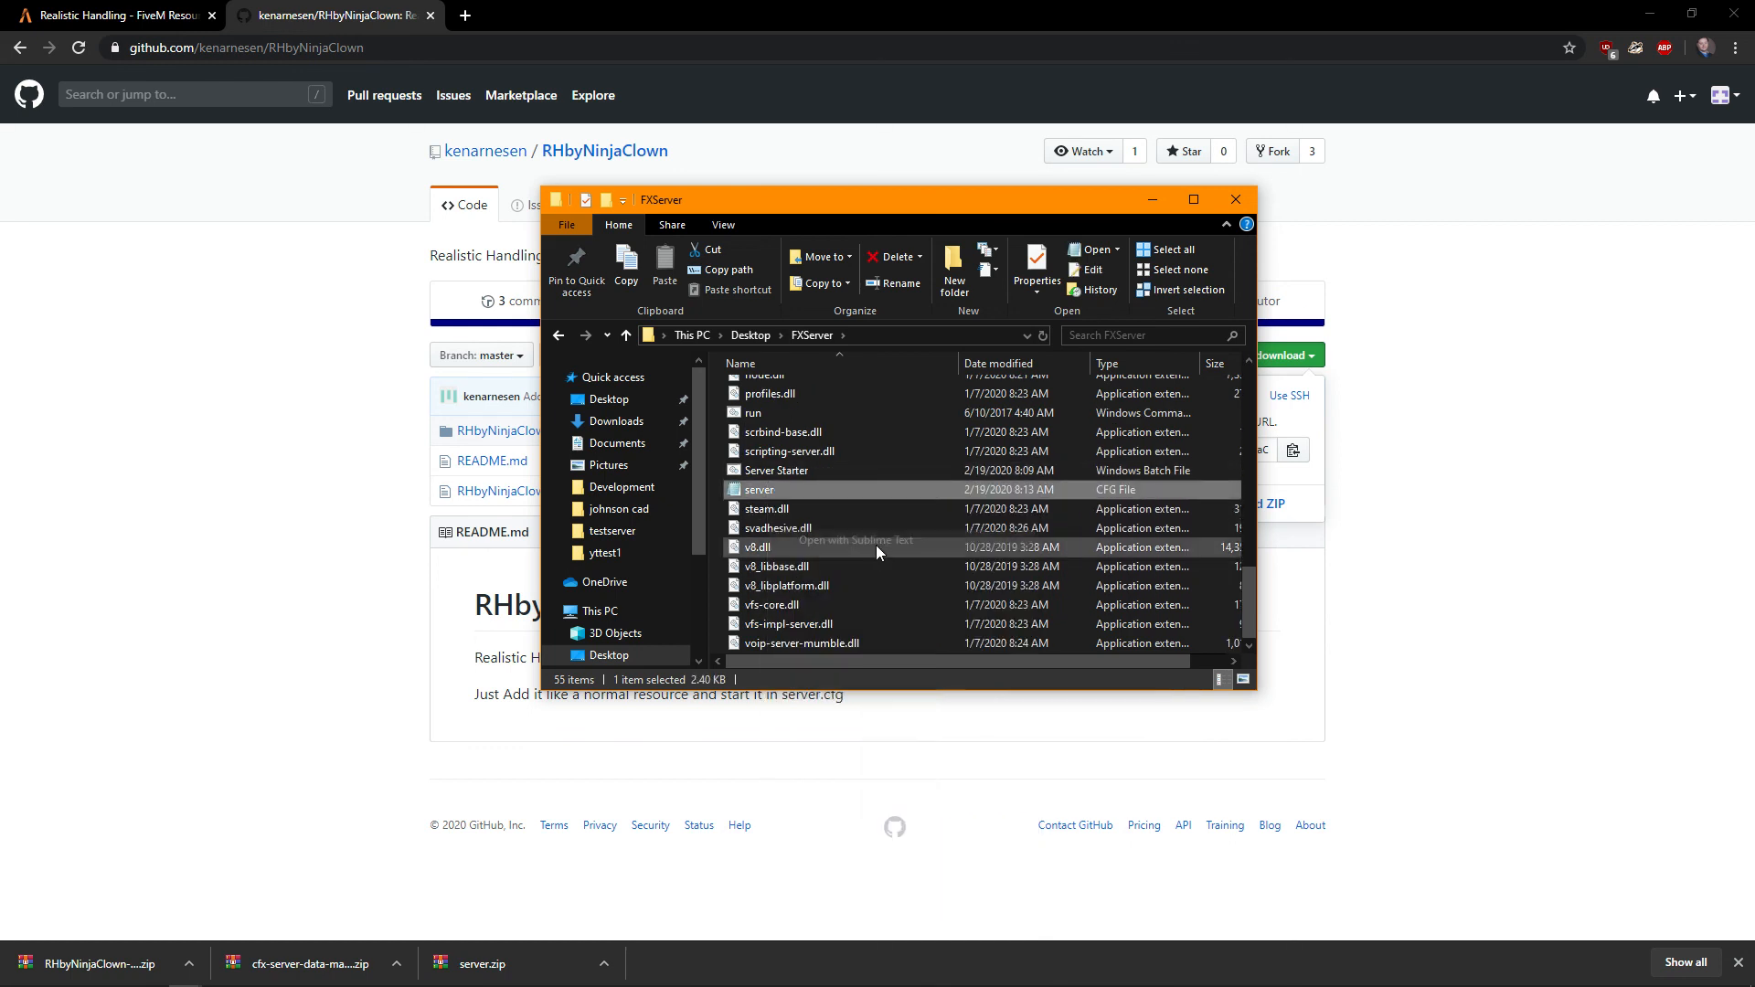
click(992, 512)
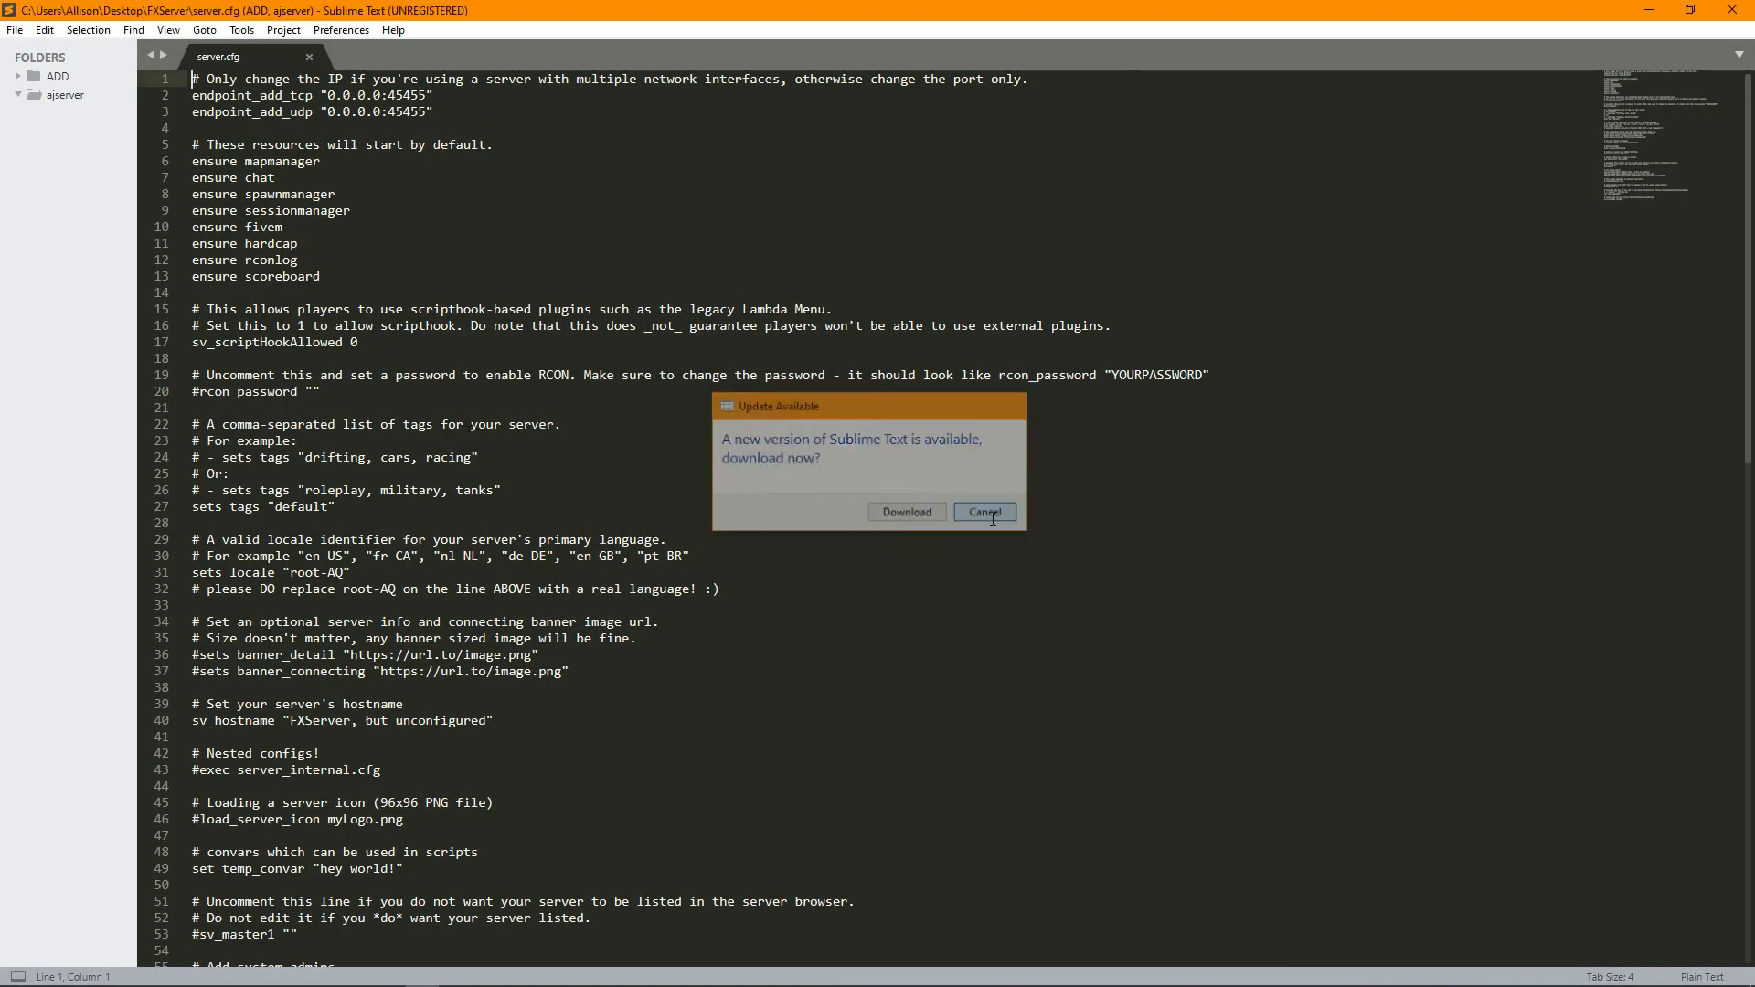
- Add the line "start yttest1" below the ensure entries in server.cfg, with a blank line between, and save and close the file
click(357, 276)
key(Return)
key(Return)
text(start yttest1)
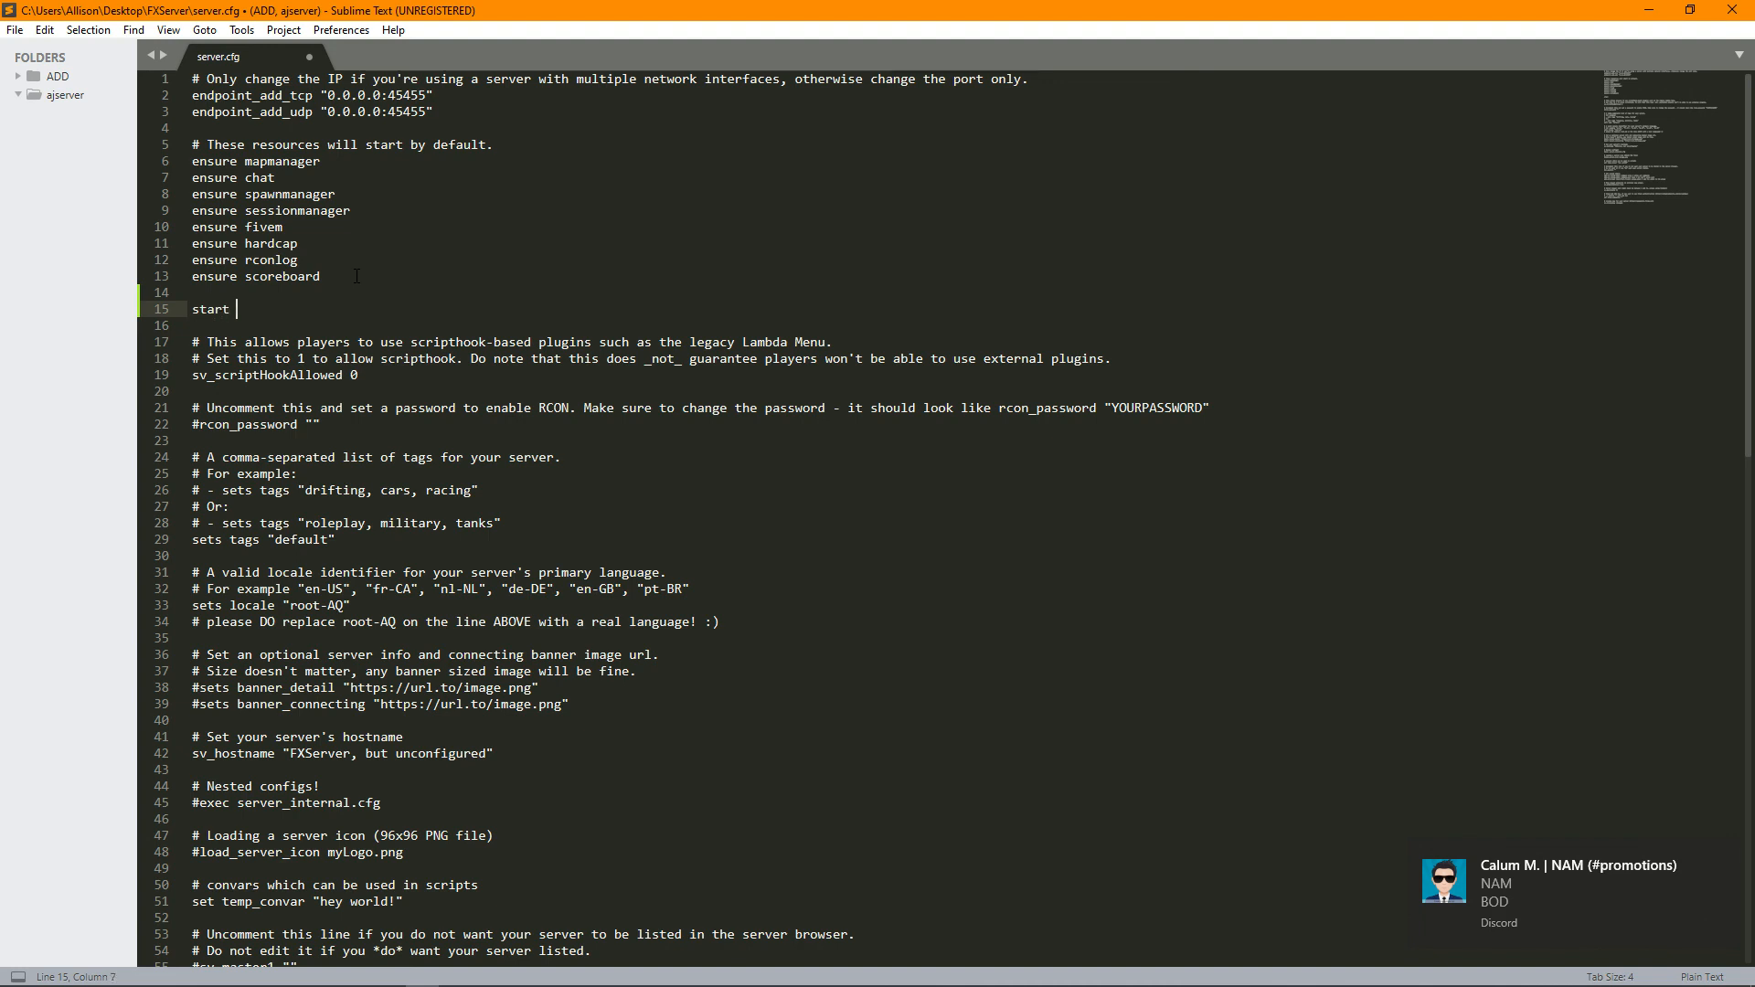
click(309, 57)
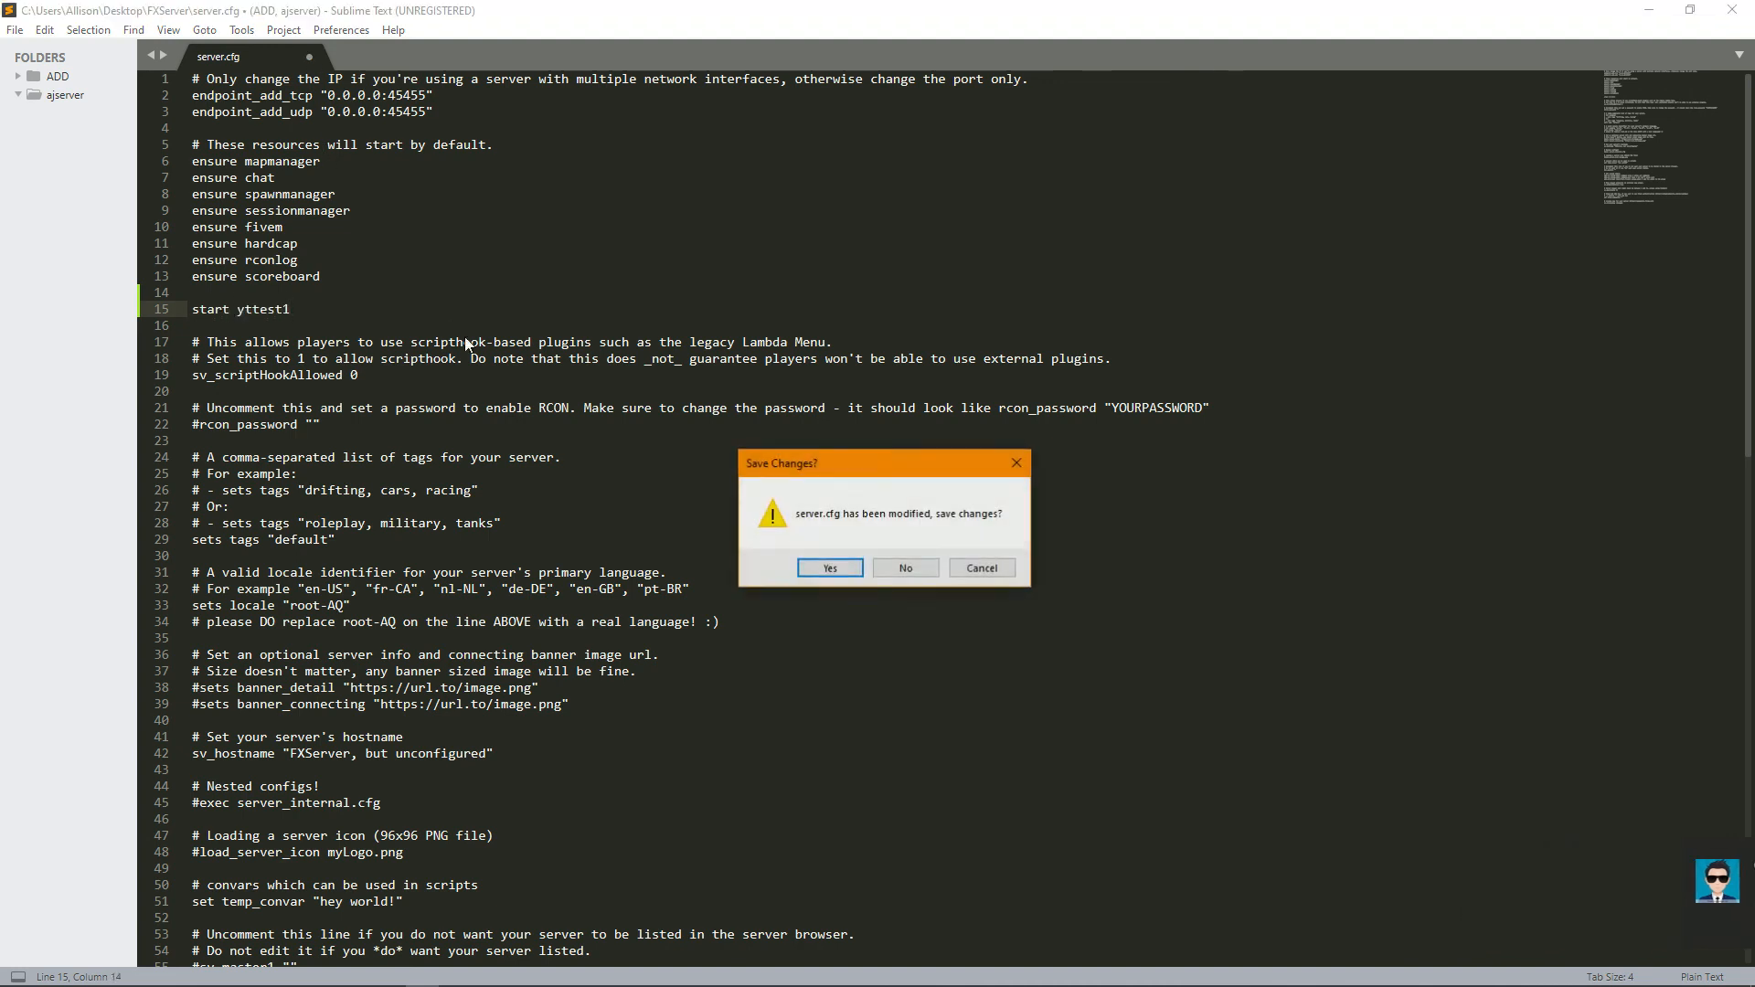
click(819, 571)
right_click(561, 7)
click(623, 117)
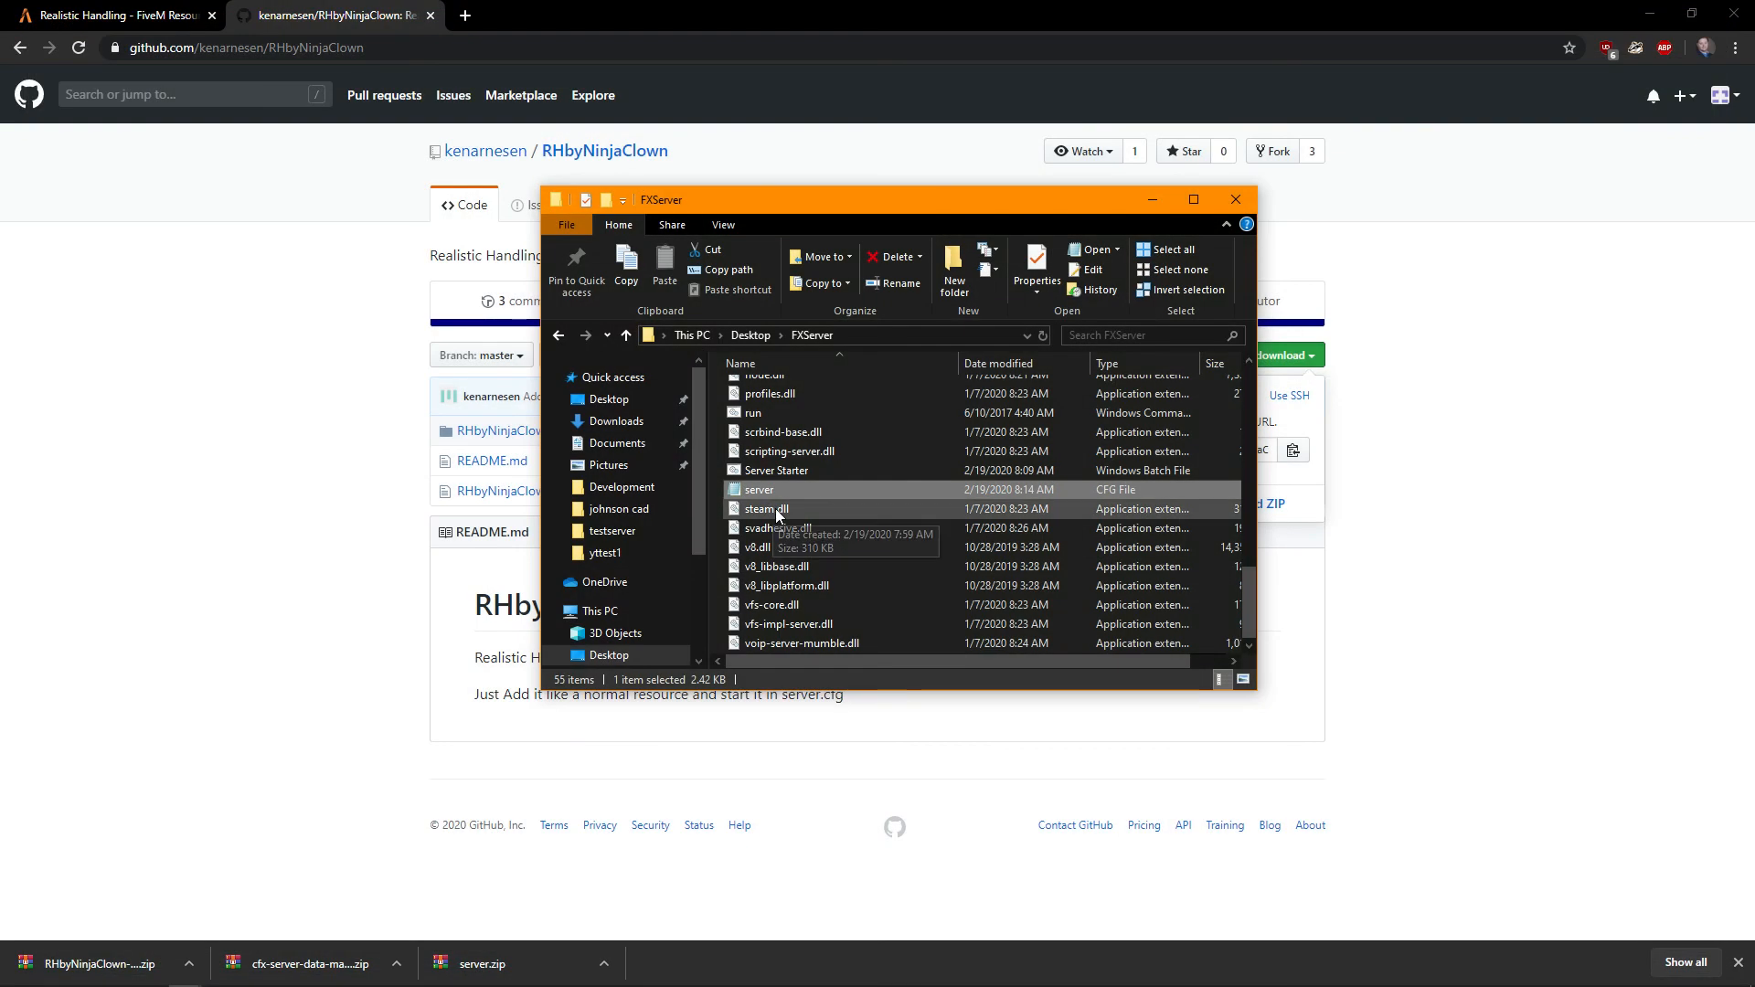
click(810, 470)
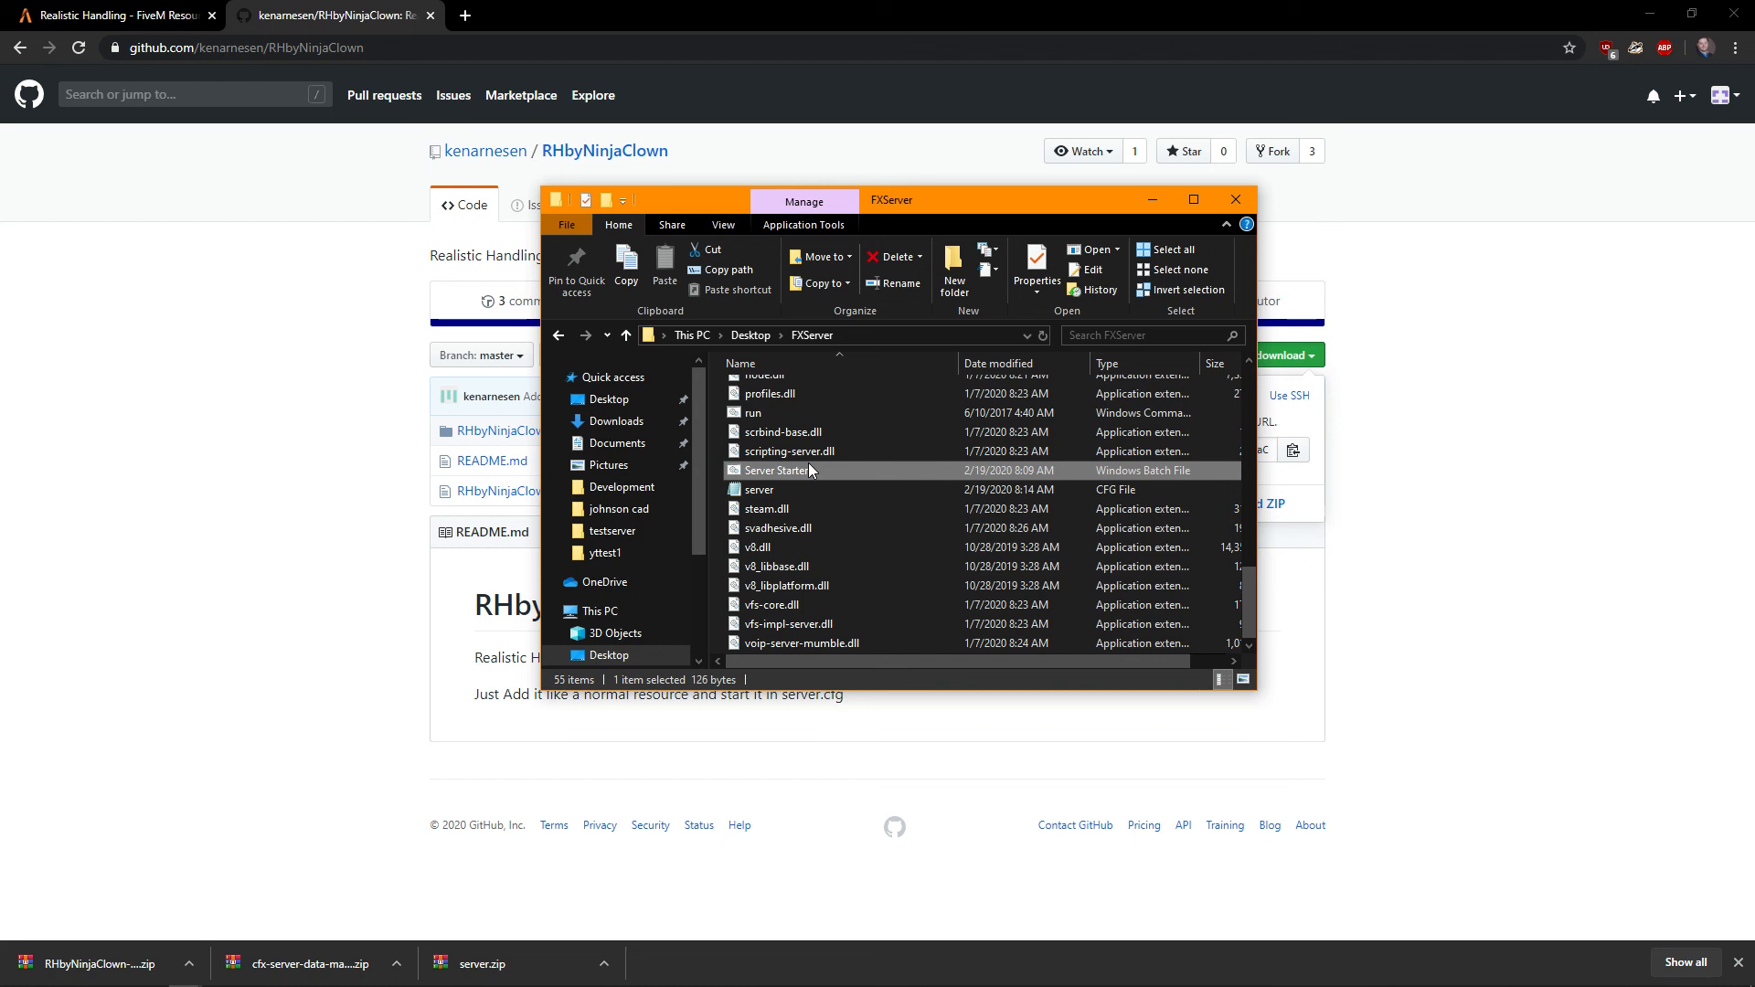
key(F11)
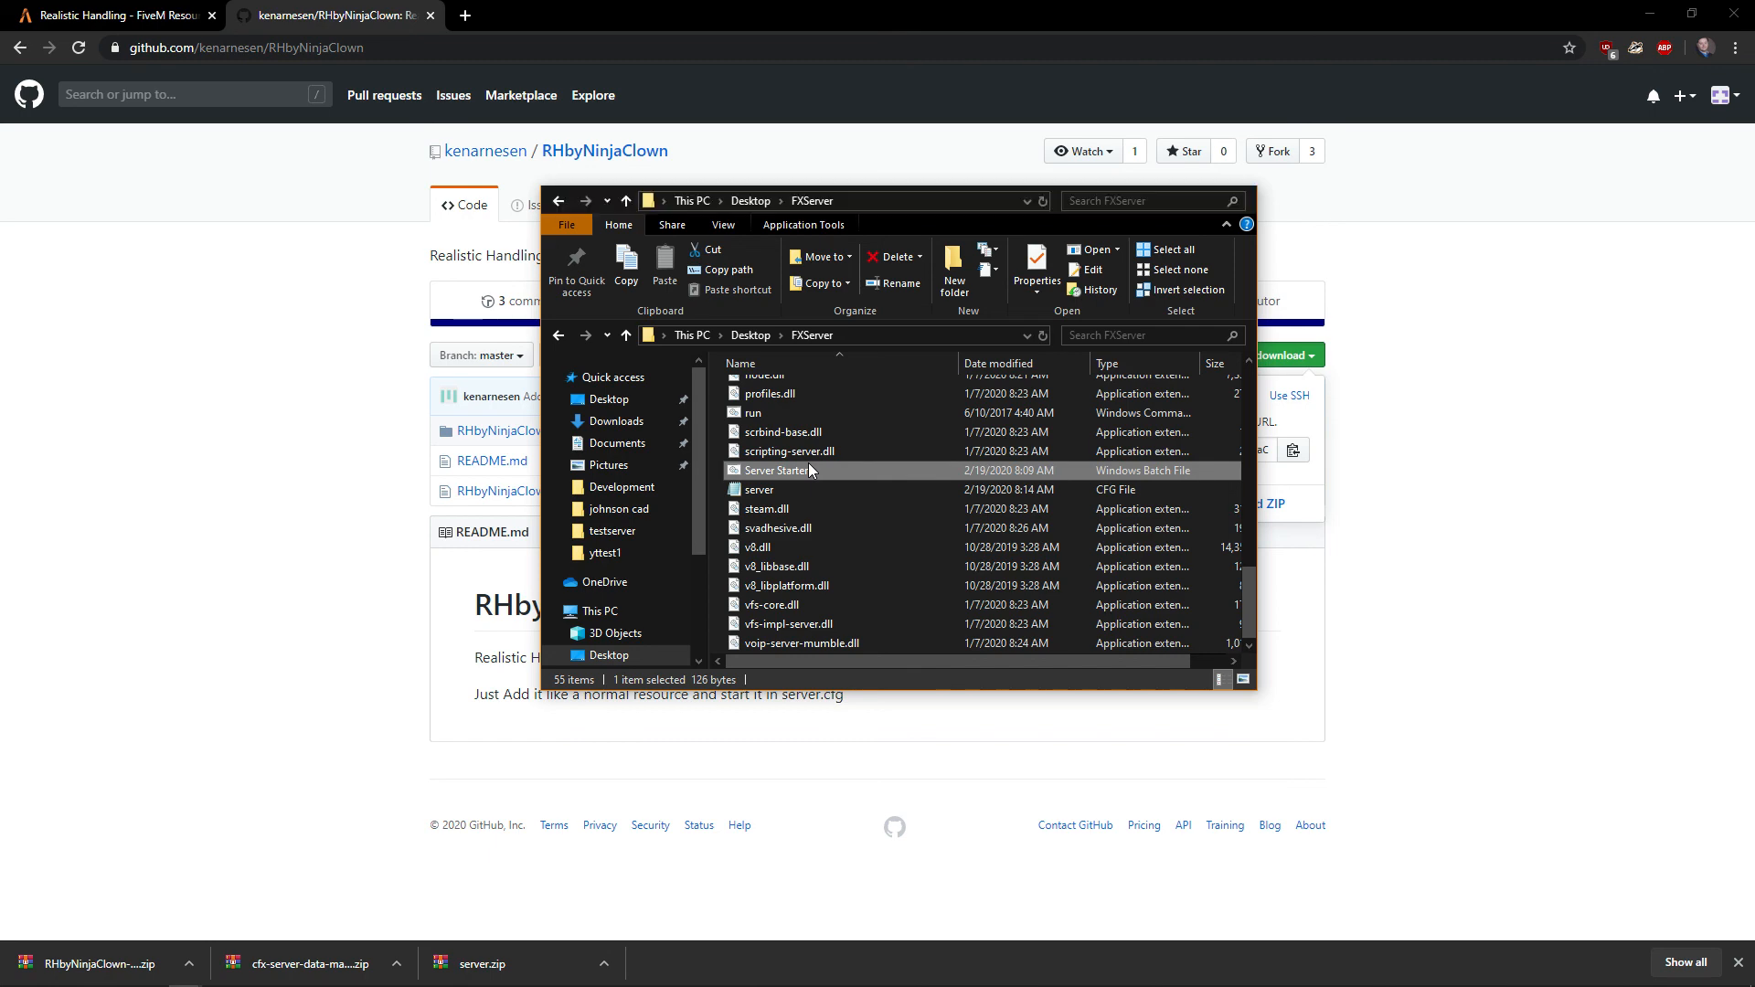
key(alt+Tab)
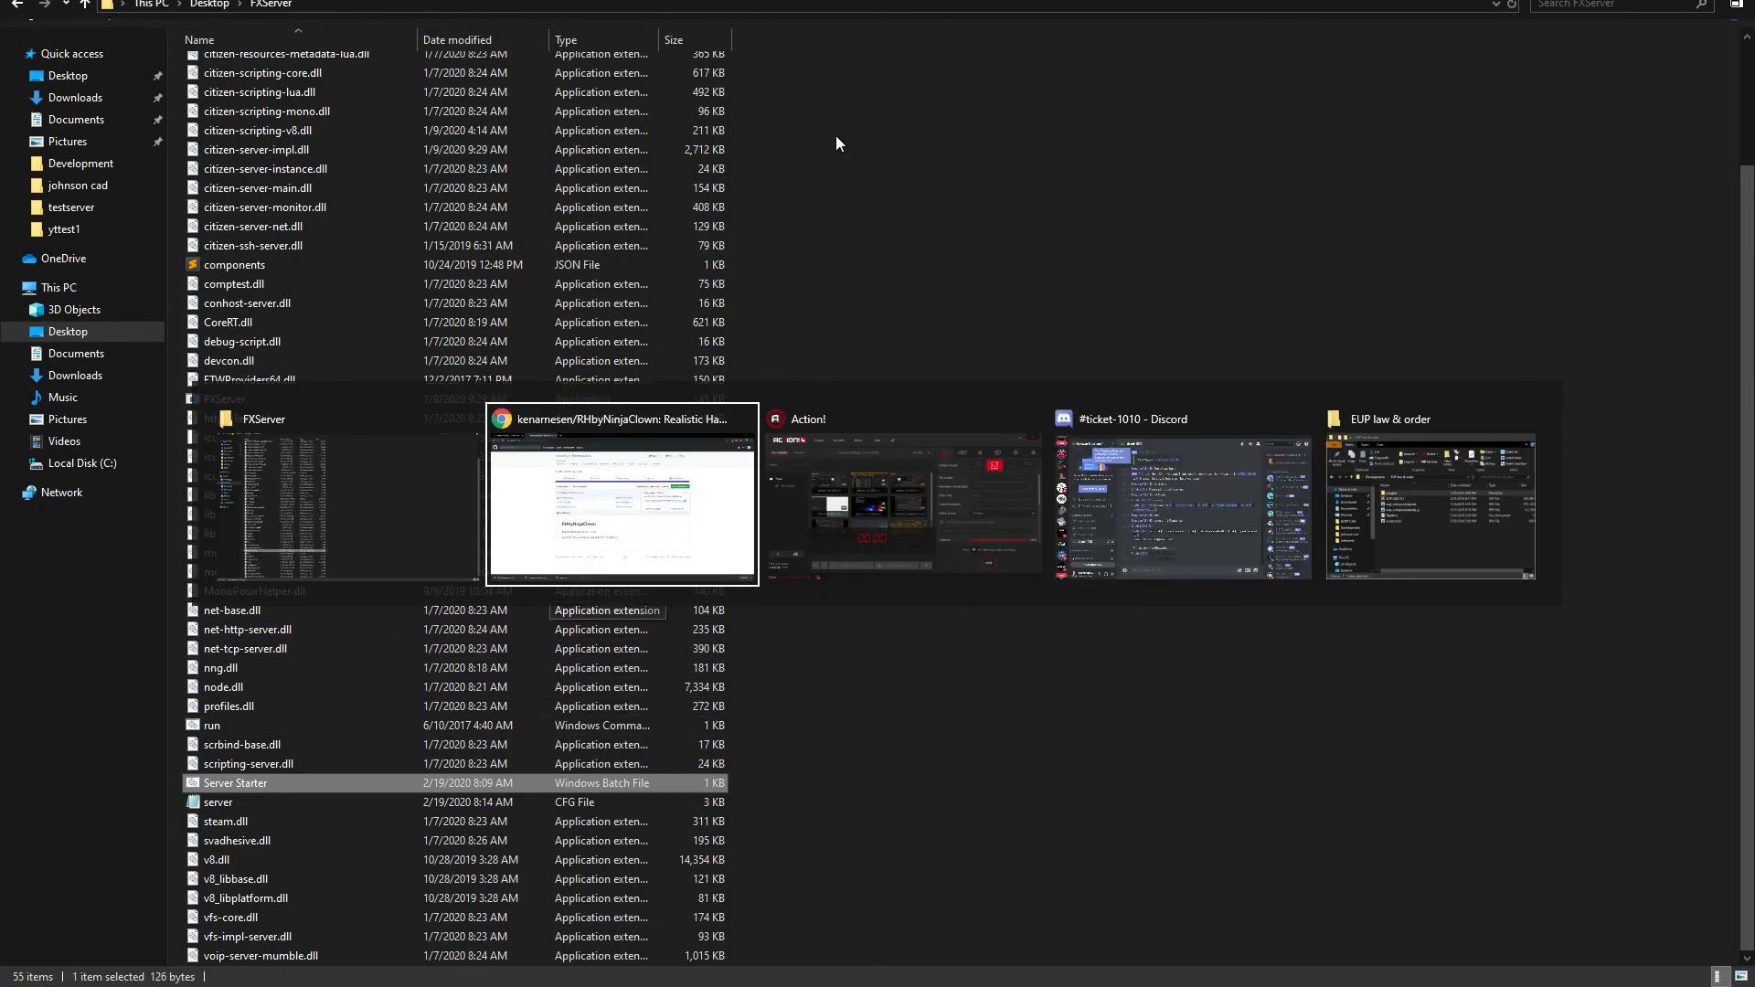